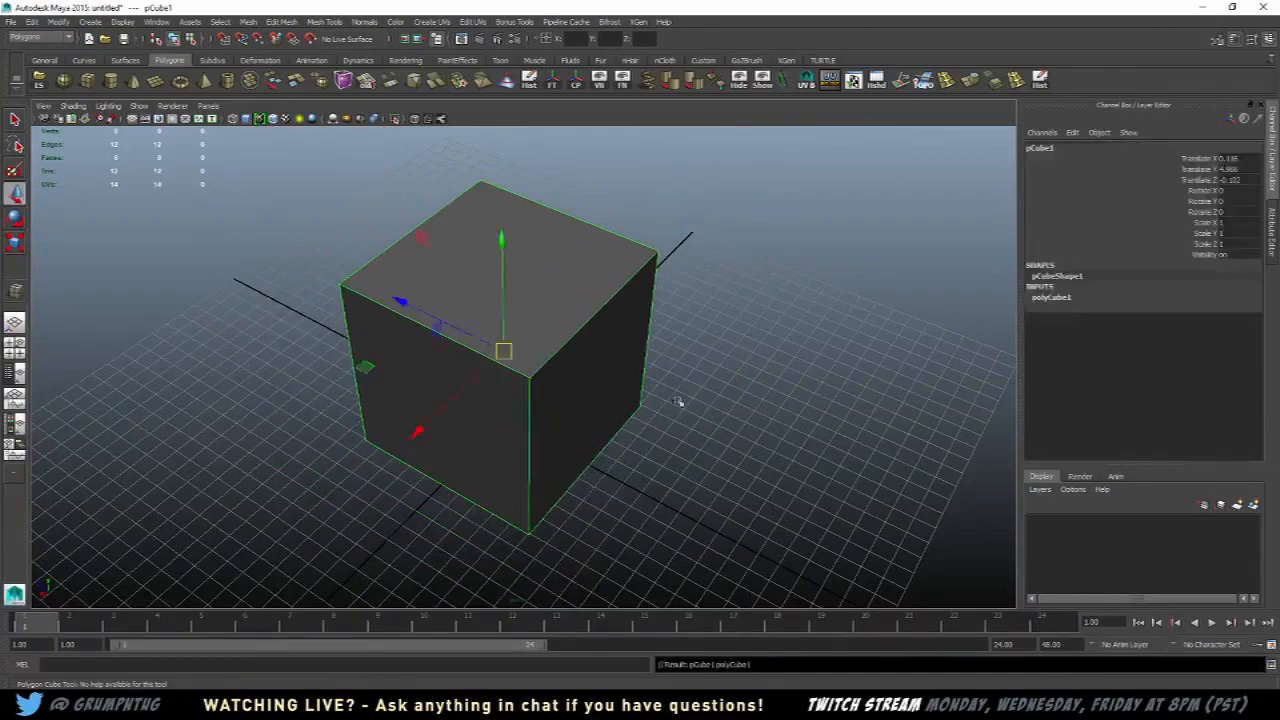
# Step: Examine the cube from several angles in the perspective view
pyautogui.keyDown('alt'); pyautogui.moveTo(808, 320); pyautogui.dragTo(652, 306); pyautogui.keyUp('alt')
pyautogui.click(691, 300)
pyautogui.keyDown('alt'); pyautogui.moveTo(691, 300); pyautogui.dragTo(656, 312, button='right'); pyautogui.keyUp('alt')
pyautogui.keyDown('alt'); pyautogui.moveTo(656, 312); pyautogui.dragTo(690, 374, button='middle'); pyautogui.keyUp('alt')
pyautogui.keyDown('alt'); pyautogui.moveTo(690, 374); pyautogui.dragTo(722, 345); pyautogui.keyUp('alt')
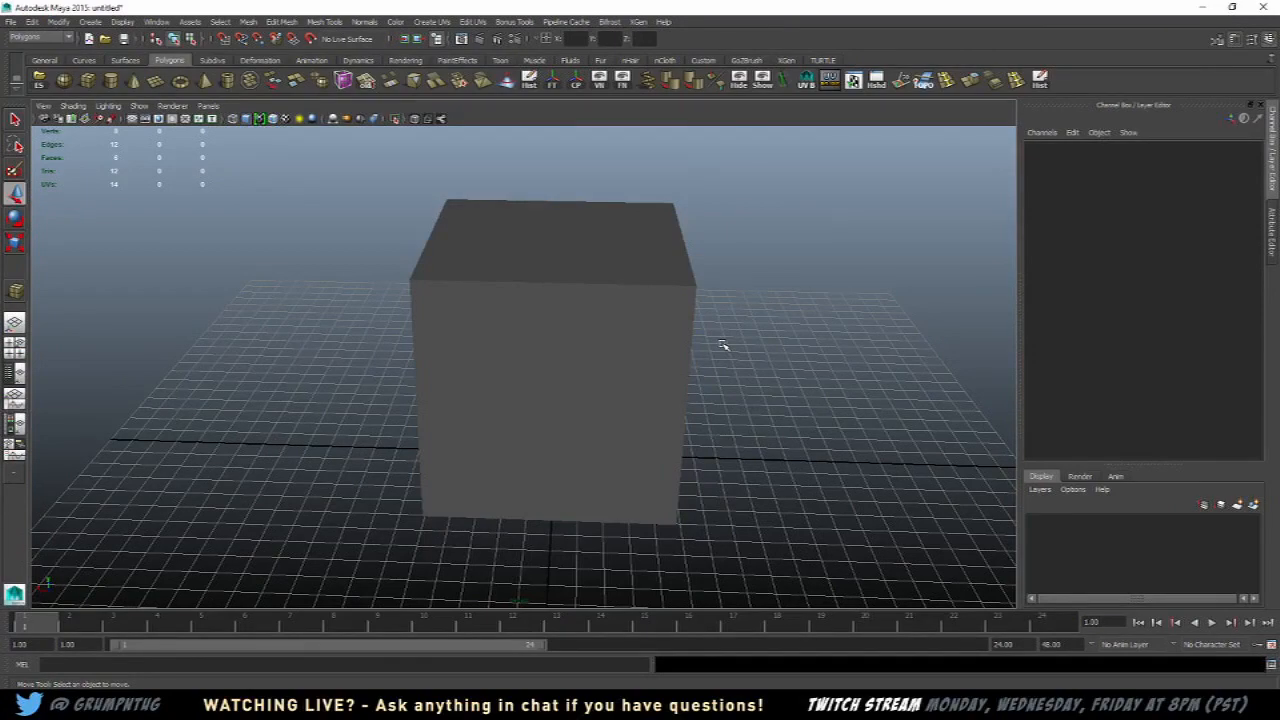
pyautogui.click(667, 320)
pyautogui.keyDown('alt'); pyautogui.moveTo(867, 317); pyautogui.dragTo(773, 301); pyautogui.keyUp('alt')
pyautogui.keyDown('alt'); pyautogui.moveTo(683, 403); pyautogui.dragTo(623, 251); pyautogui.keyUp('alt')
pyautogui.click(740, 251)
pyautogui.keyDown('alt'); pyautogui.moveTo(740, 251); pyautogui.dragTo(766, 254); pyautogui.keyUp('alt')
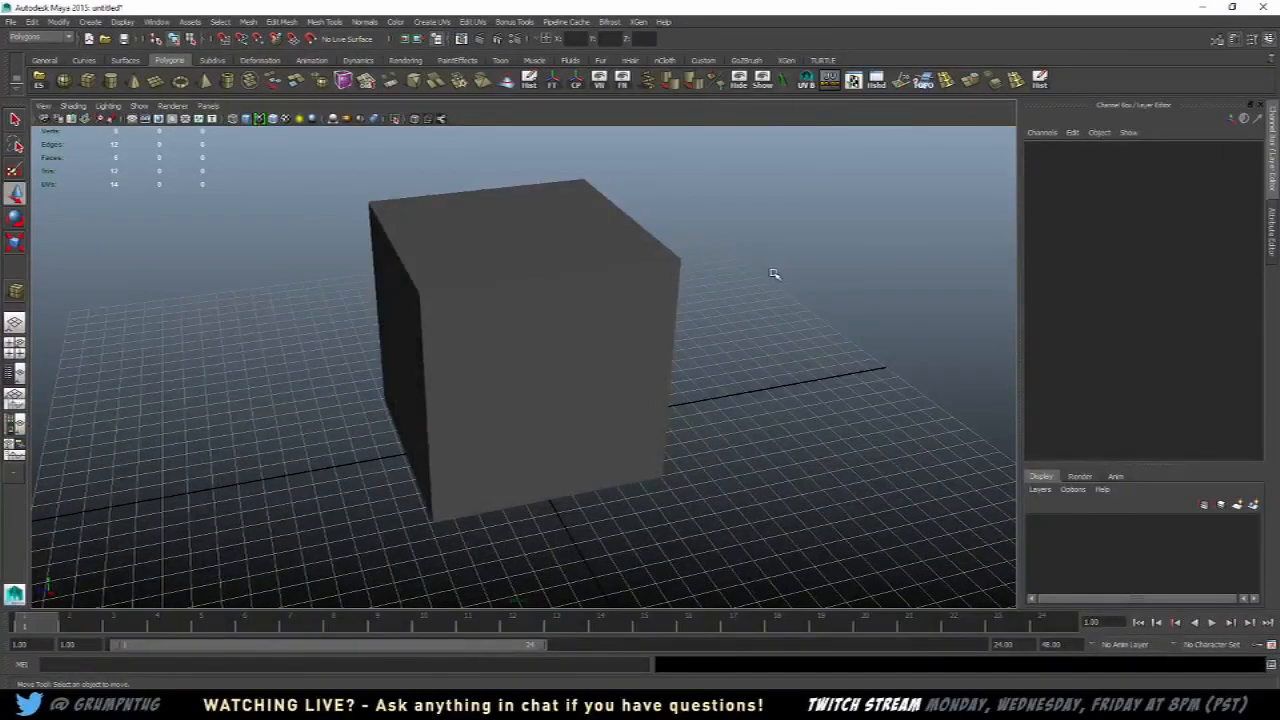
pyautogui.keyDown('alt'); pyautogui.moveTo(658, 289); pyautogui.dragTo(711, 280); pyautogui.keyUp('alt')
# Step: Select the cube and show its UV layout in the UV Texture Editor
pyautogui.click(599, 283)
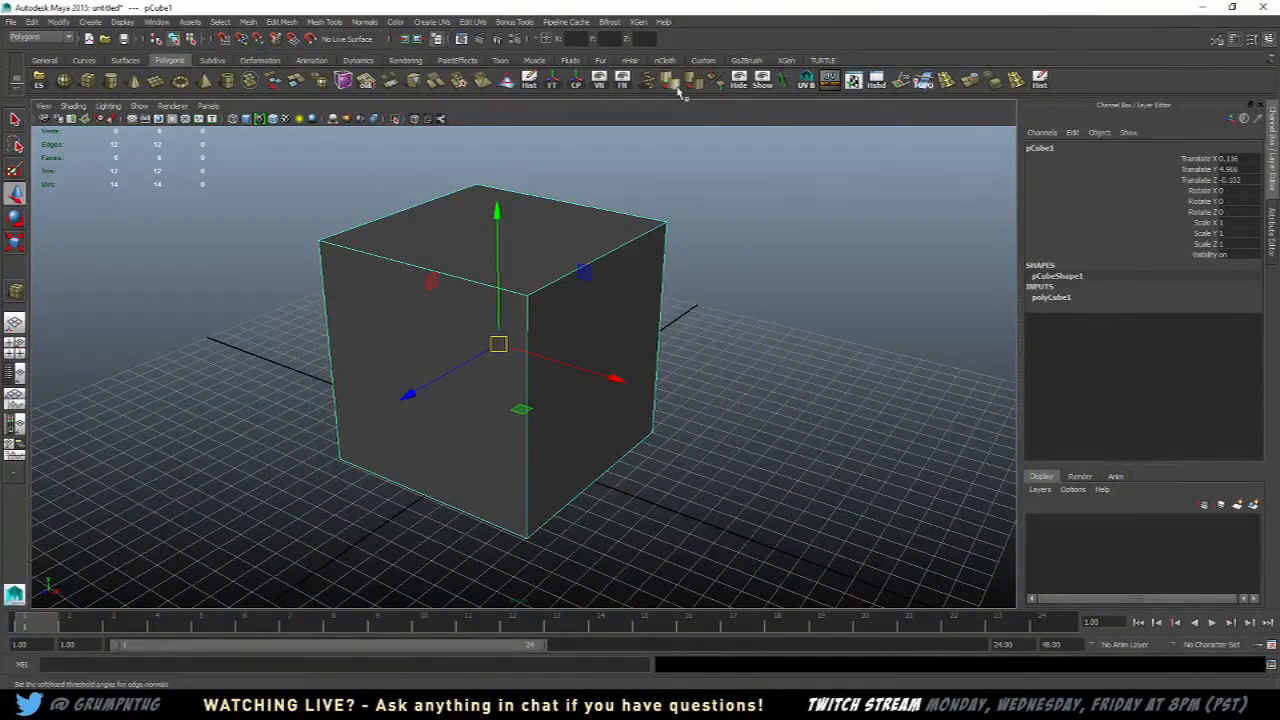
pyautogui.click(853, 81)
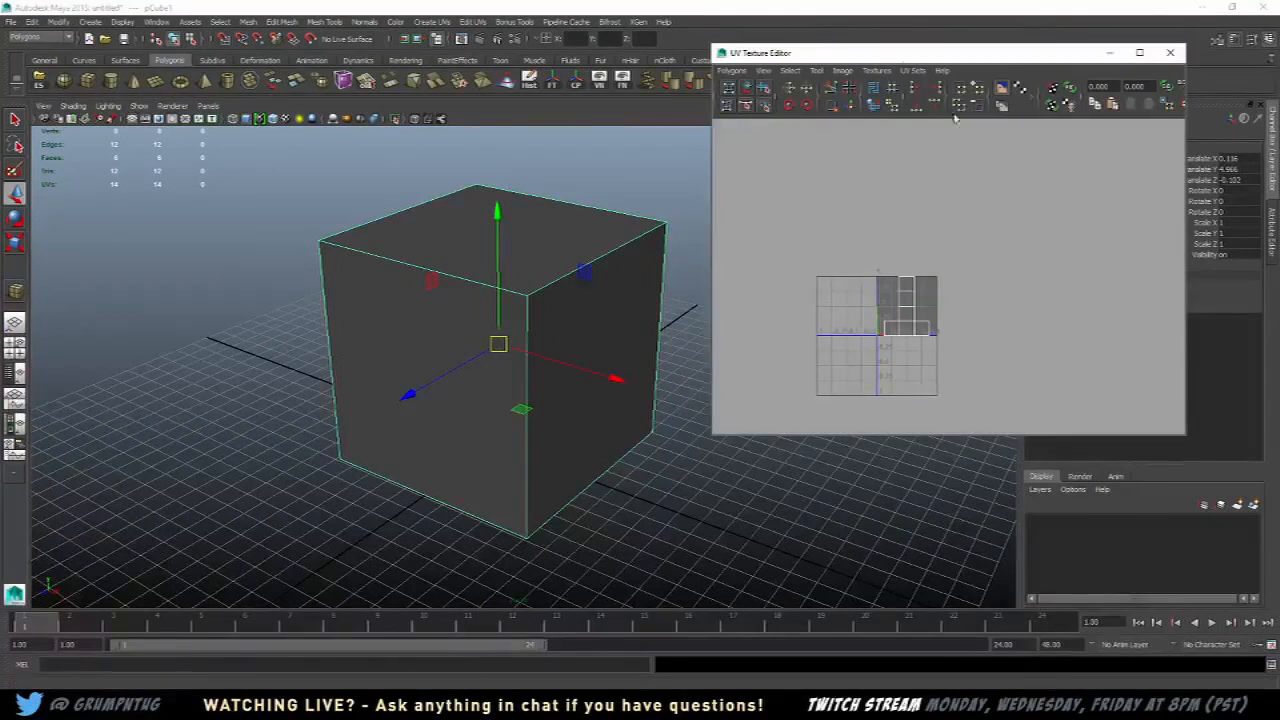
pyautogui.keyDown('alt'); pyautogui.moveTo(967, 322); pyautogui.dragTo(1033, 287, button='right'); pyautogui.keyUp('alt')
pyautogui.keyDown('alt'); pyautogui.moveTo(1033, 287); pyautogui.dragTo(1048, 302, button='middle'); pyautogui.keyUp('alt')
pyautogui.moveTo(1015, 306)
pyautogui.keyDown('alt'); pyautogui.mouseDown(button='right')
pyautogui.moveTo(1020, 286)
pyautogui.moveTo(1028, 311)
pyautogui.mouseUp(button='right'); pyautogui.keyUp('alt')
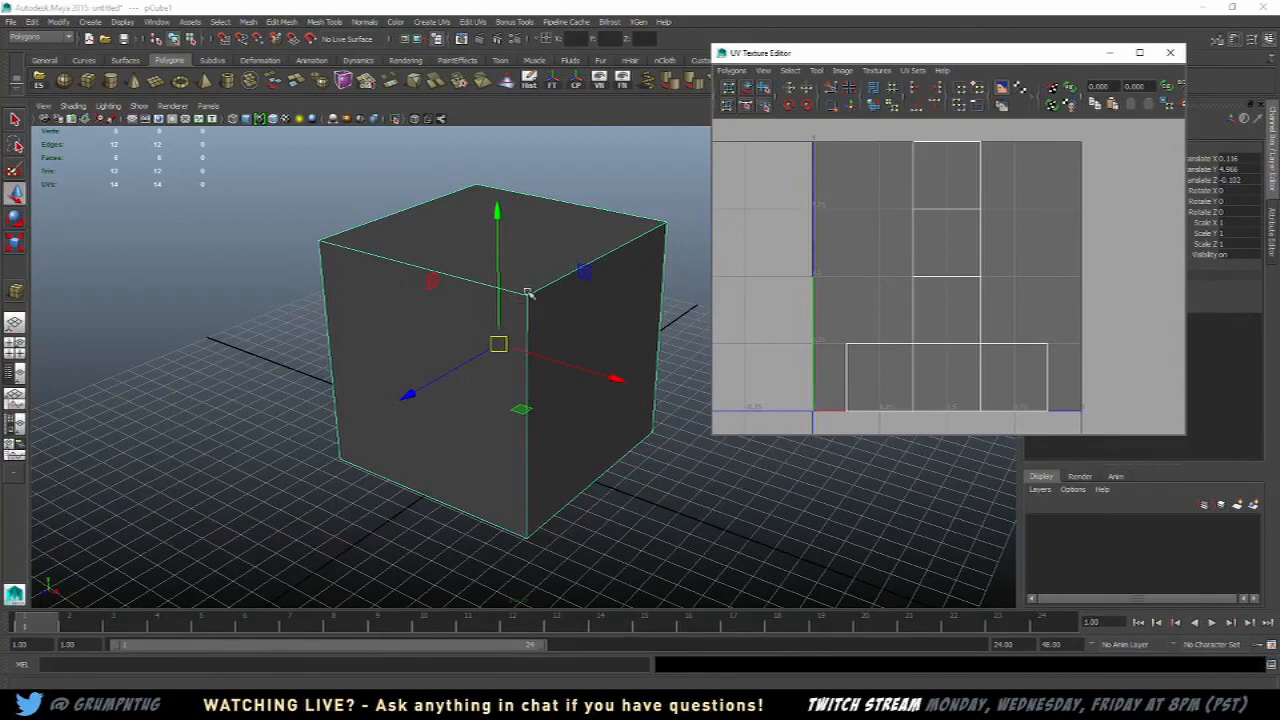
# Step: Compare the browser photo of an unfolded paper cube with the cube model and its UV layout
pyautogui.moveTo(712, 0); pyautogui.dragTo(575, 158)
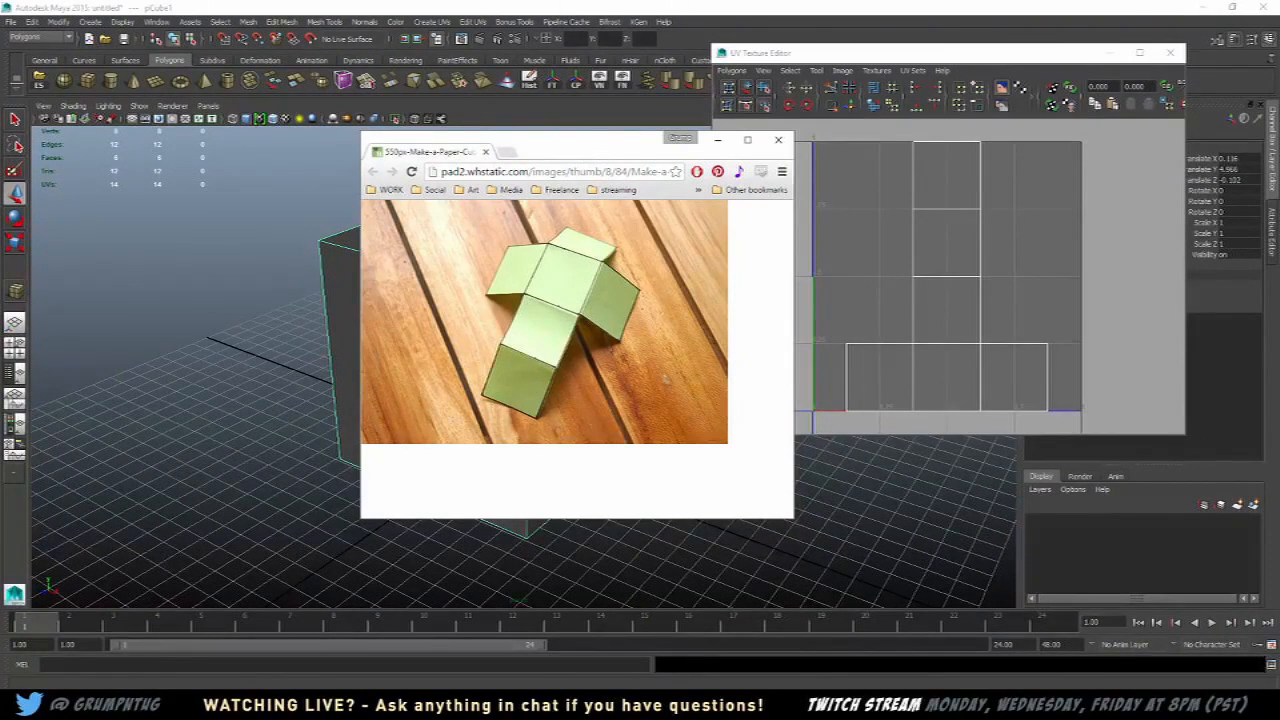
pyautogui.moveTo(575, 140); pyautogui.dragTo(640, 0)
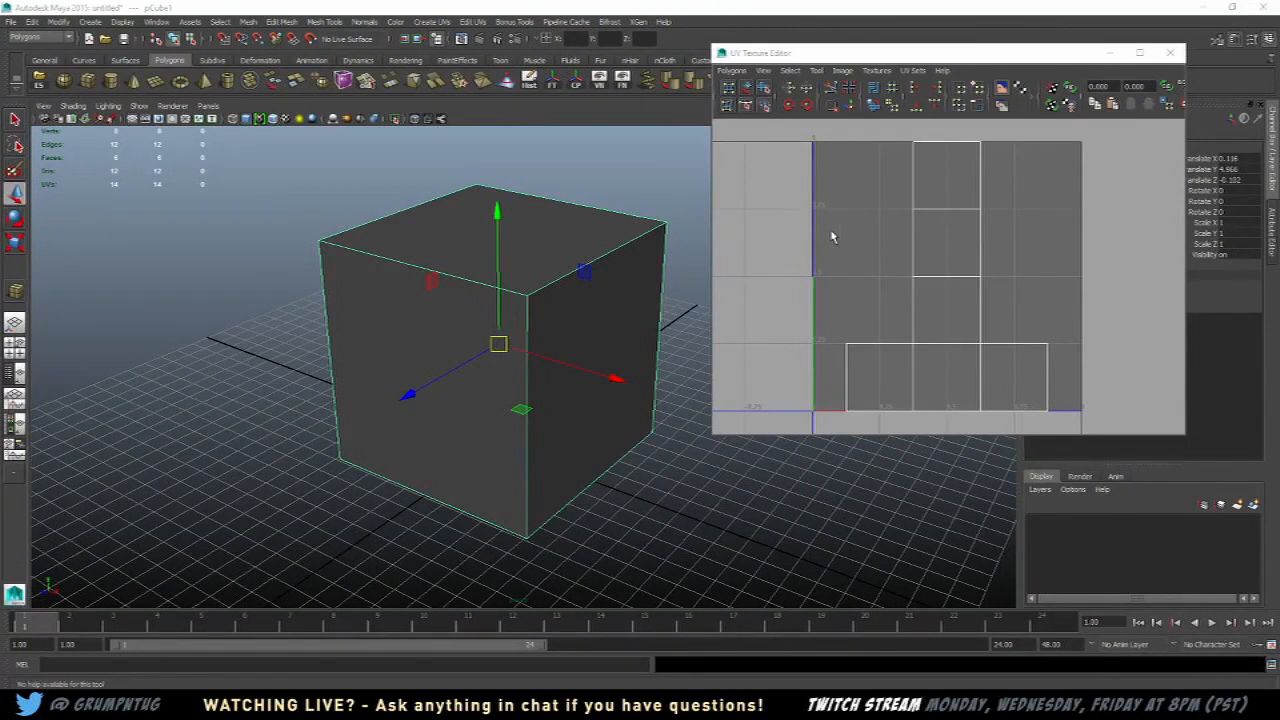
pyautogui.keyDown('alt'); pyautogui.moveTo(832, 237); pyautogui.dragTo(869, 258, button='right'); pyautogui.keyUp('alt')
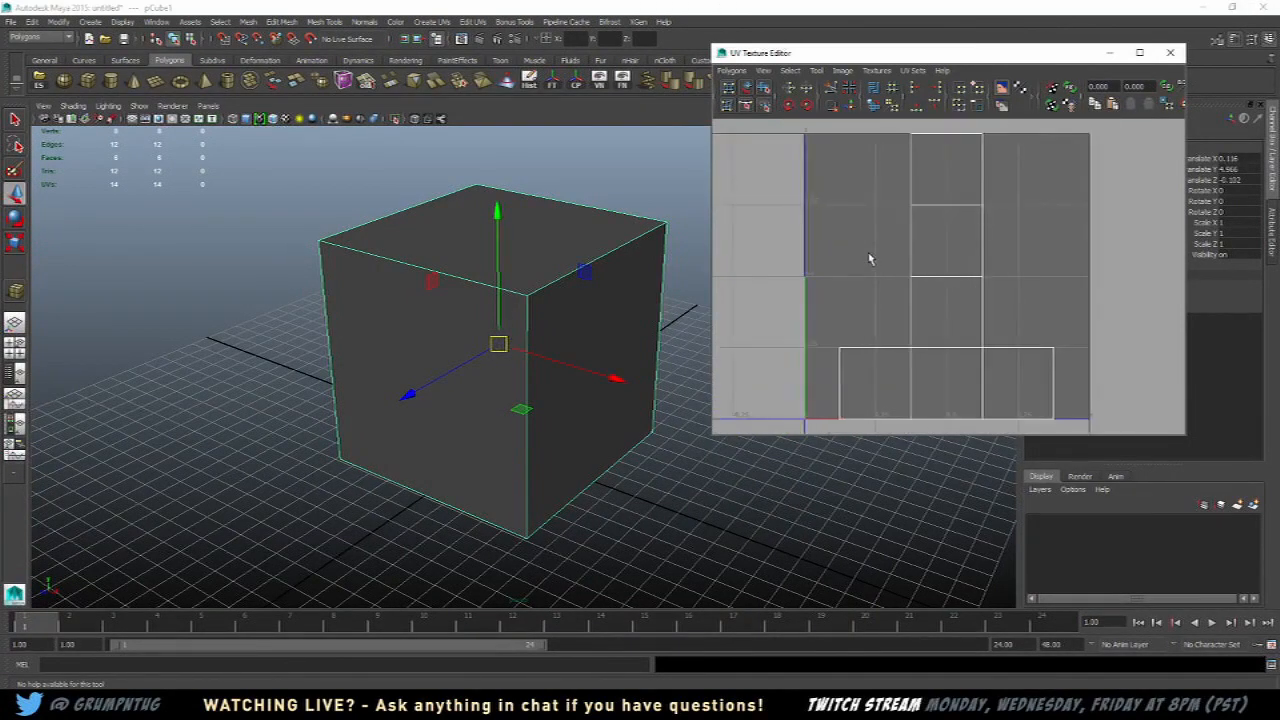
pyautogui.keyDown('alt'); pyautogui.moveTo(355, 309); pyautogui.dragTo(329, 311); pyautogui.keyUp('alt')
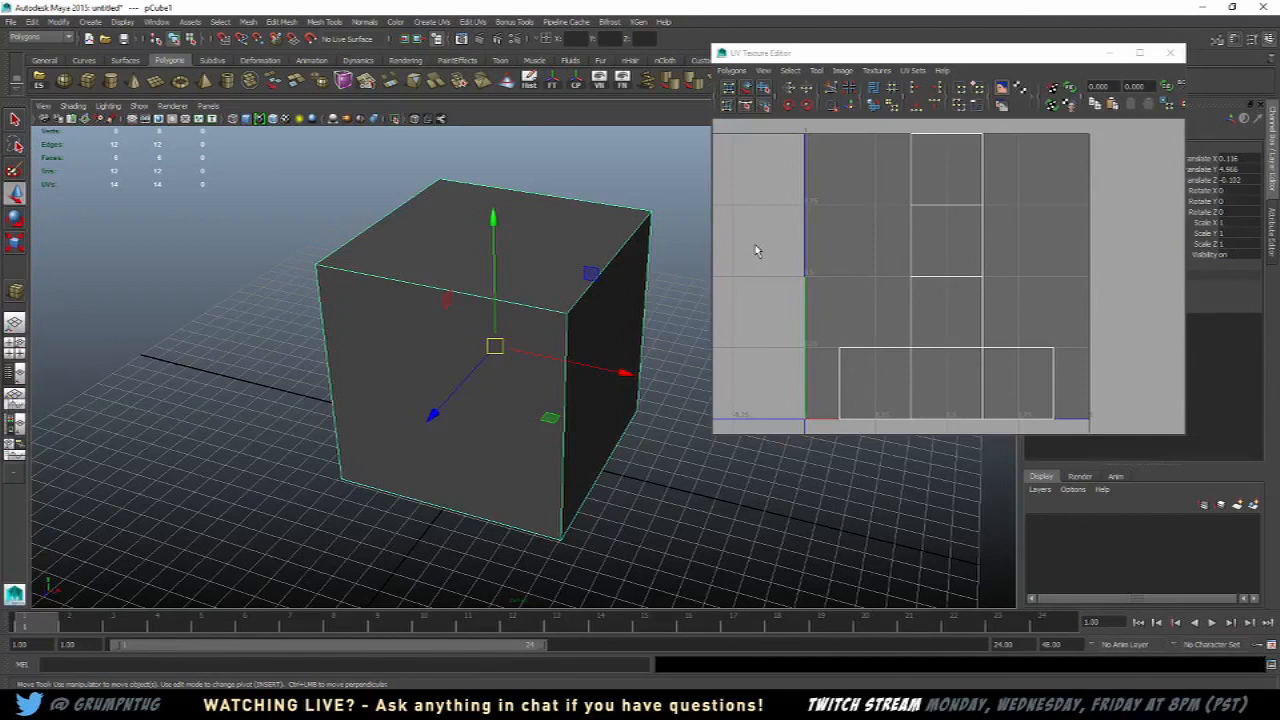
# Step: Switch the UV layout to face selection and enlarge the UV Texture Editor window
pyautogui.moveTo(931, 243); pyautogui.dragTo(930, 275, button='right')
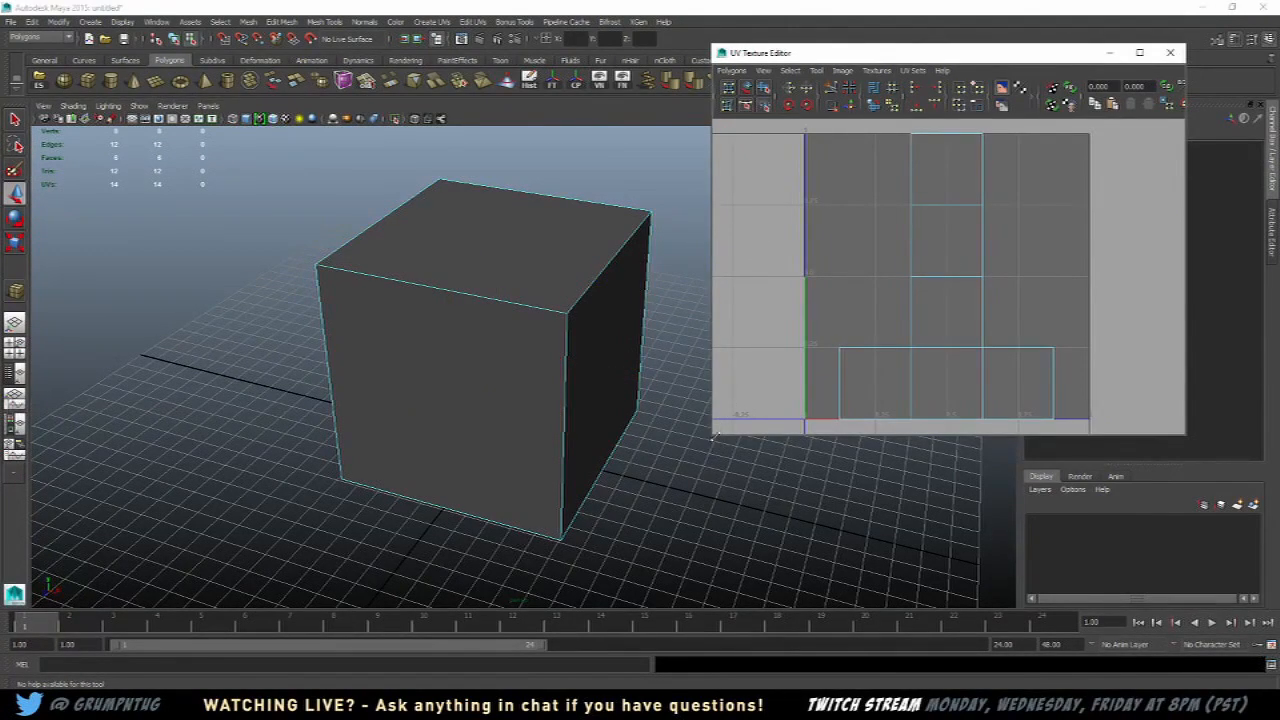
pyautogui.moveTo(714, 437); pyautogui.dragTo(113, 635)
pyautogui.scroll(-5, 546, 420)
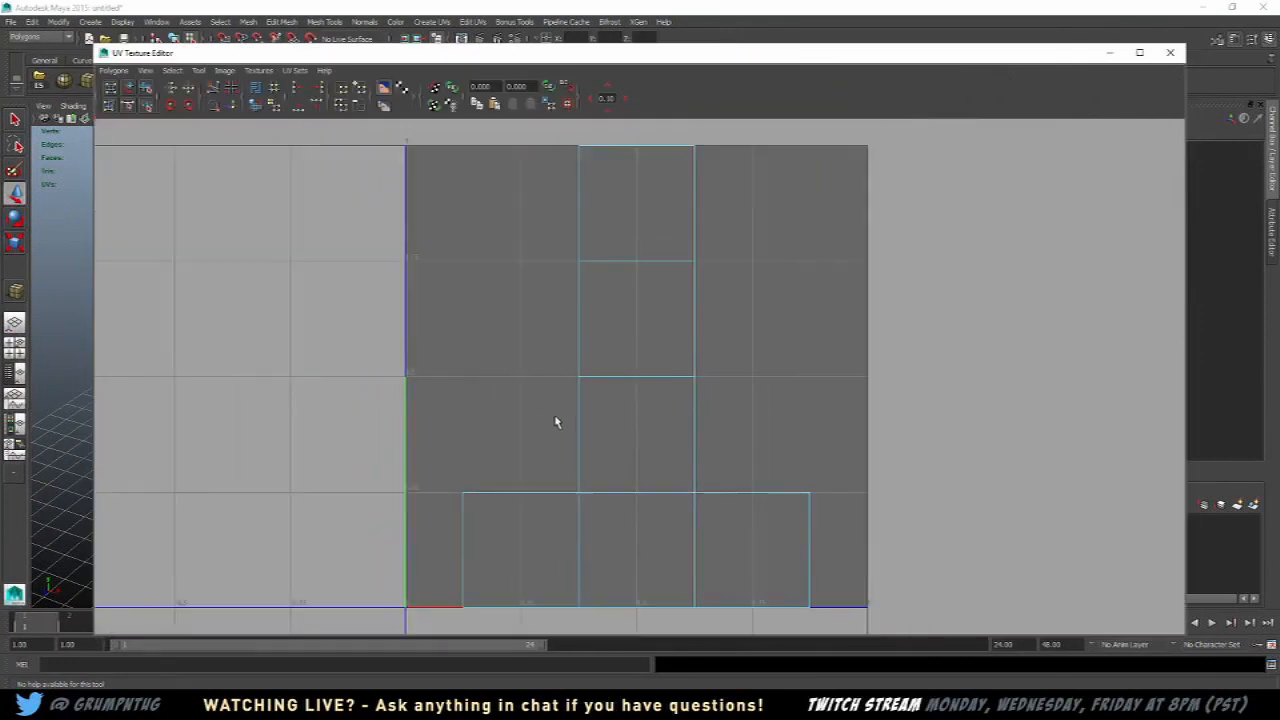
pyautogui.keyDown('alt'); pyautogui.moveTo(861, 385); pyautogui.dragTo(894, 354, button='middle'); pyautogui.keyUp('alt')
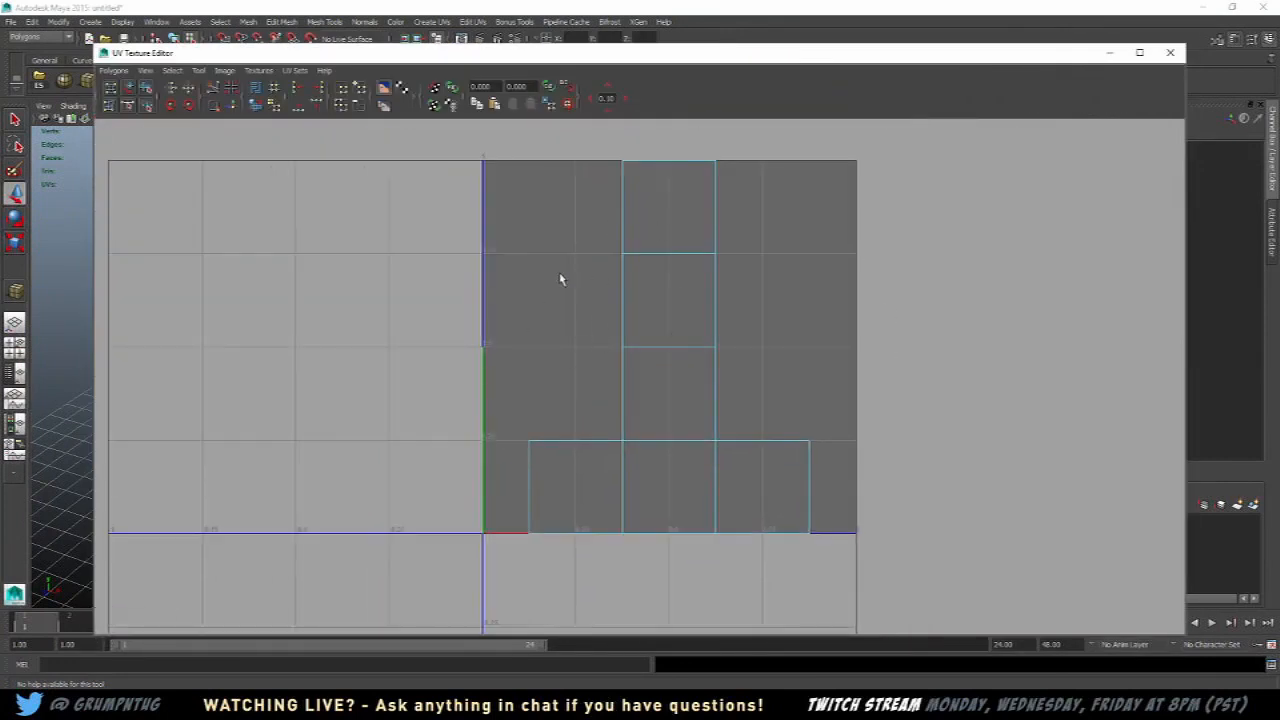
# Step: Pick the faces of the cube's UV layout one after another, ending with the uppermost face
pyautogui.click(688, 309)
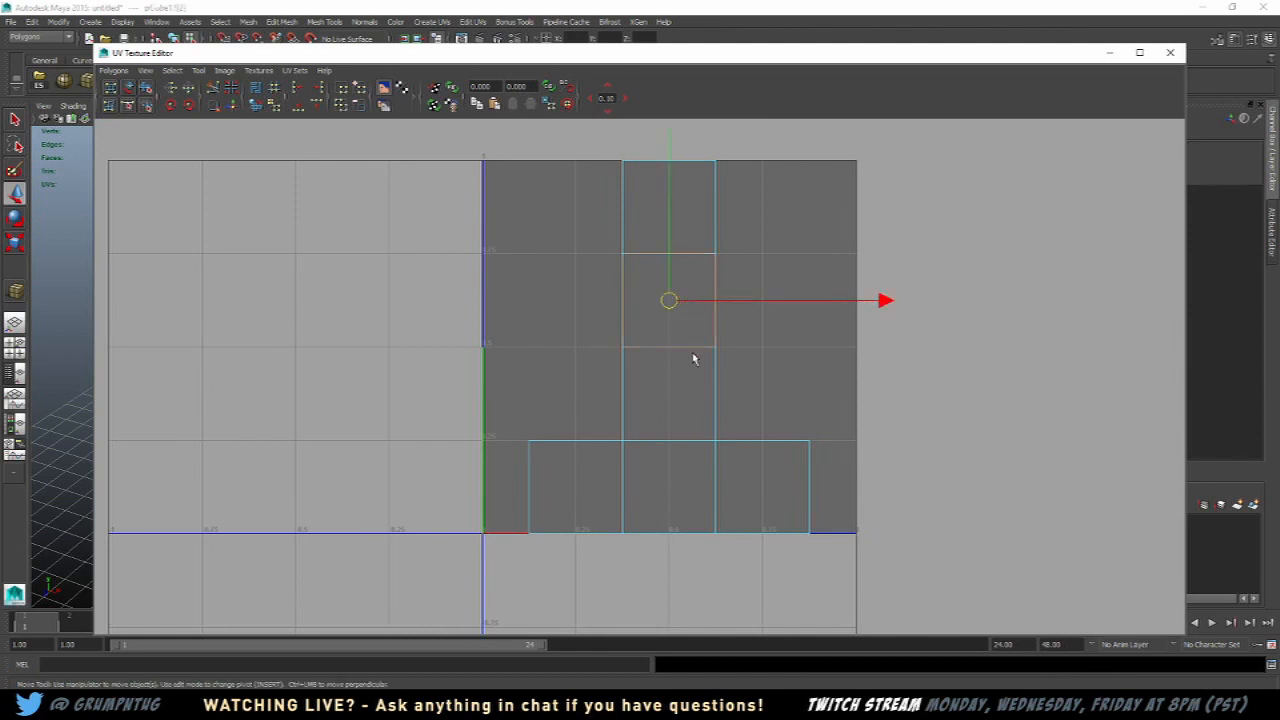
pyautogui.click(761, 488)
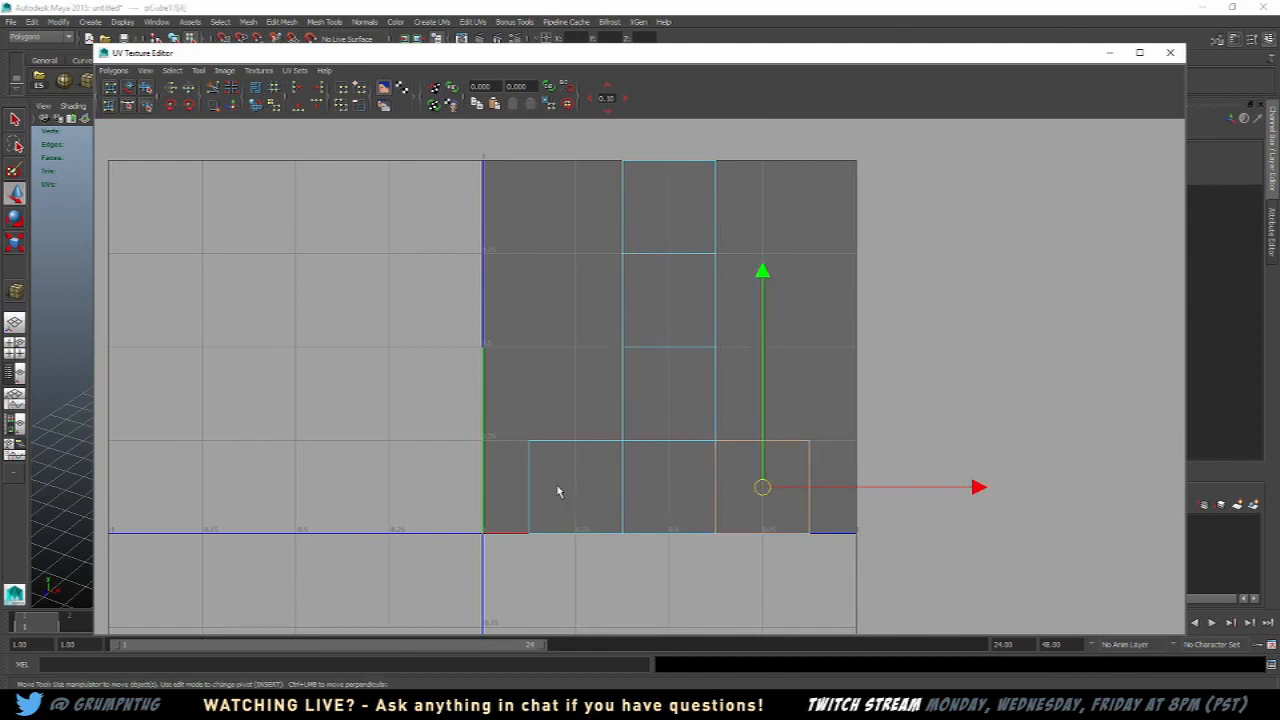
pyautogui.click(585, 495)
pyautogui.click(631, 497)
pyautogui.click(651, 391)
pyautogui.click(634, 300)
pyautogui.click(633, 232)
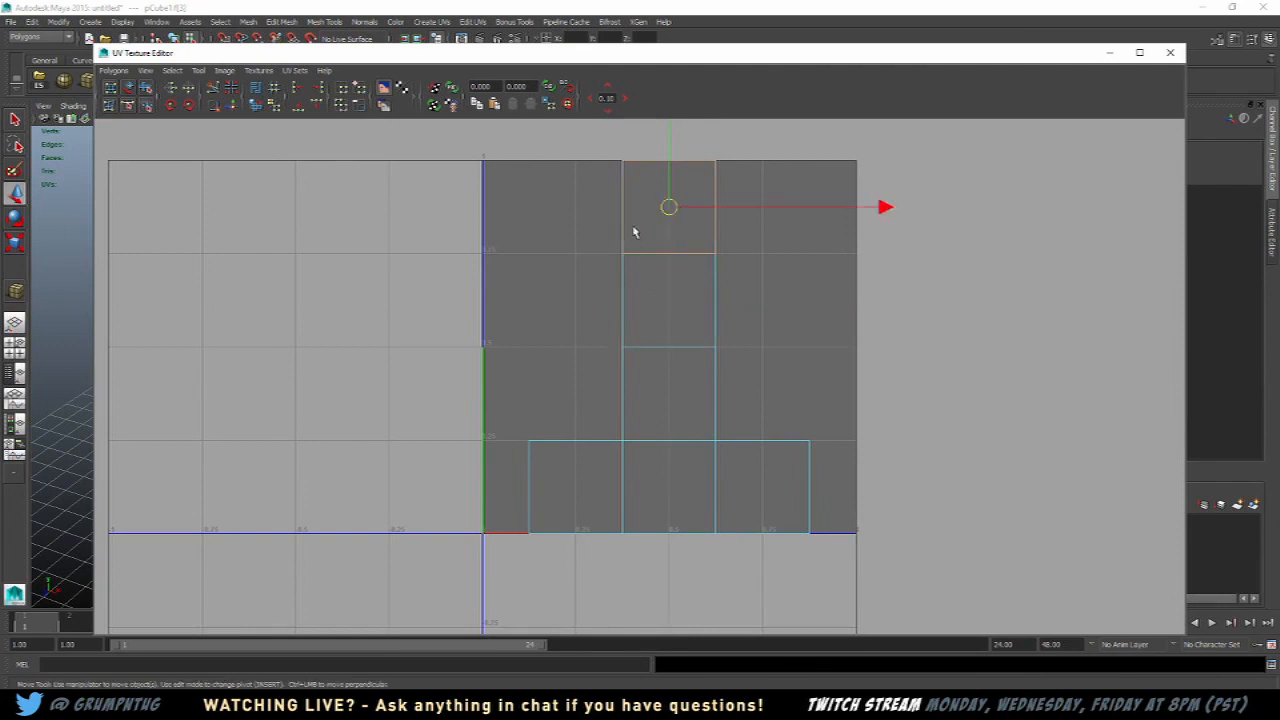
pyautogui.click(681, 10)
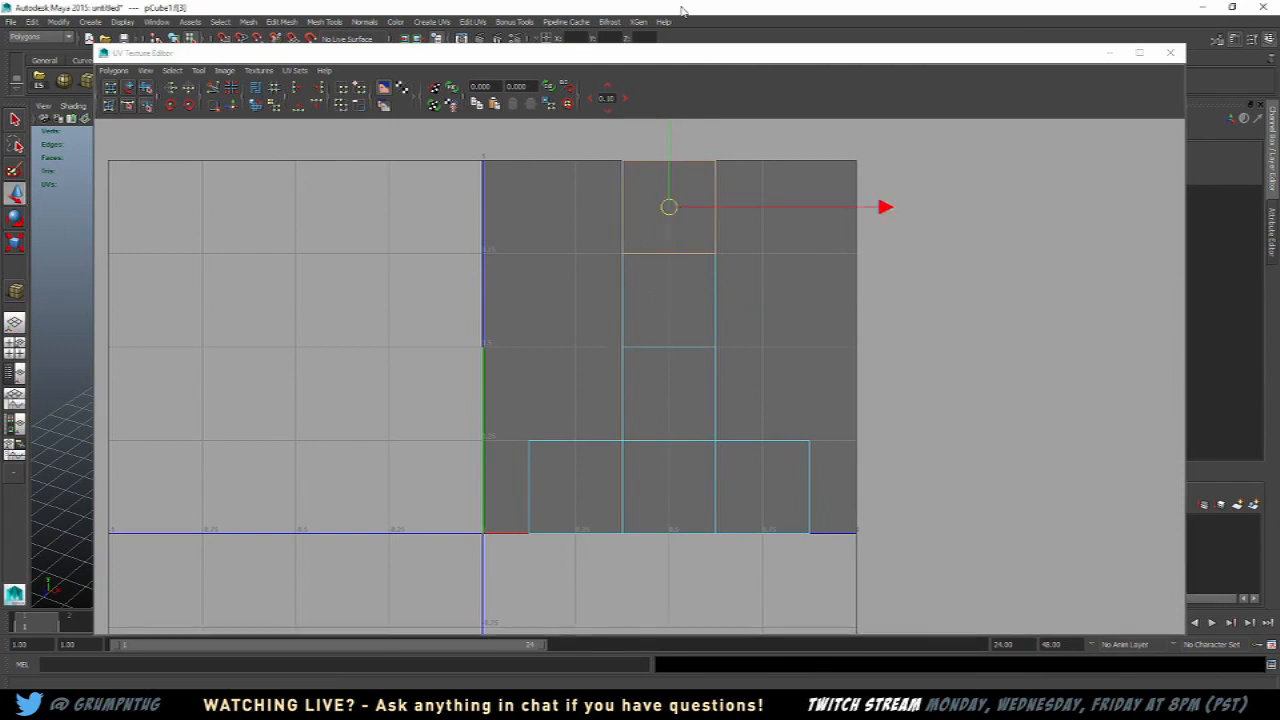
# Step: Minimize the UV Texture Editor and, with the cube back in object mode, open the Hypershade
pyautogui.click(1108, 55)
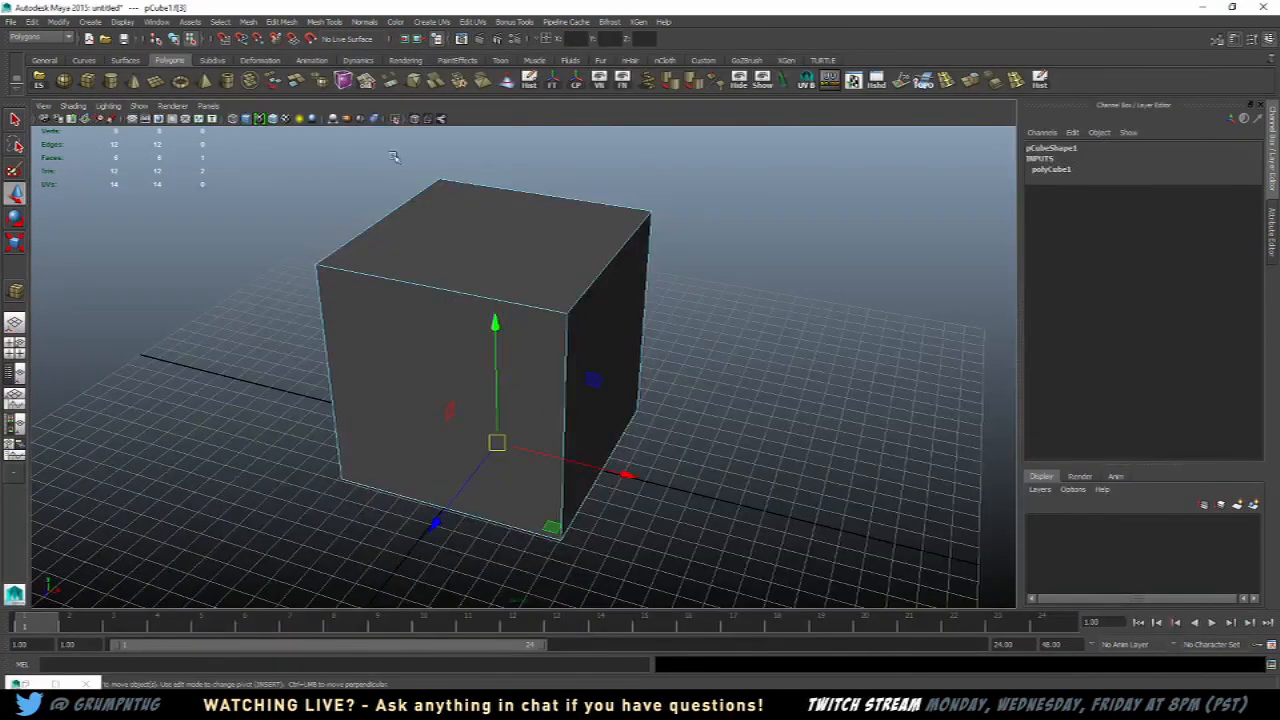
pyautogui.moveTo(531, 209); pyautogui.dragTo(570, 197, button='right')
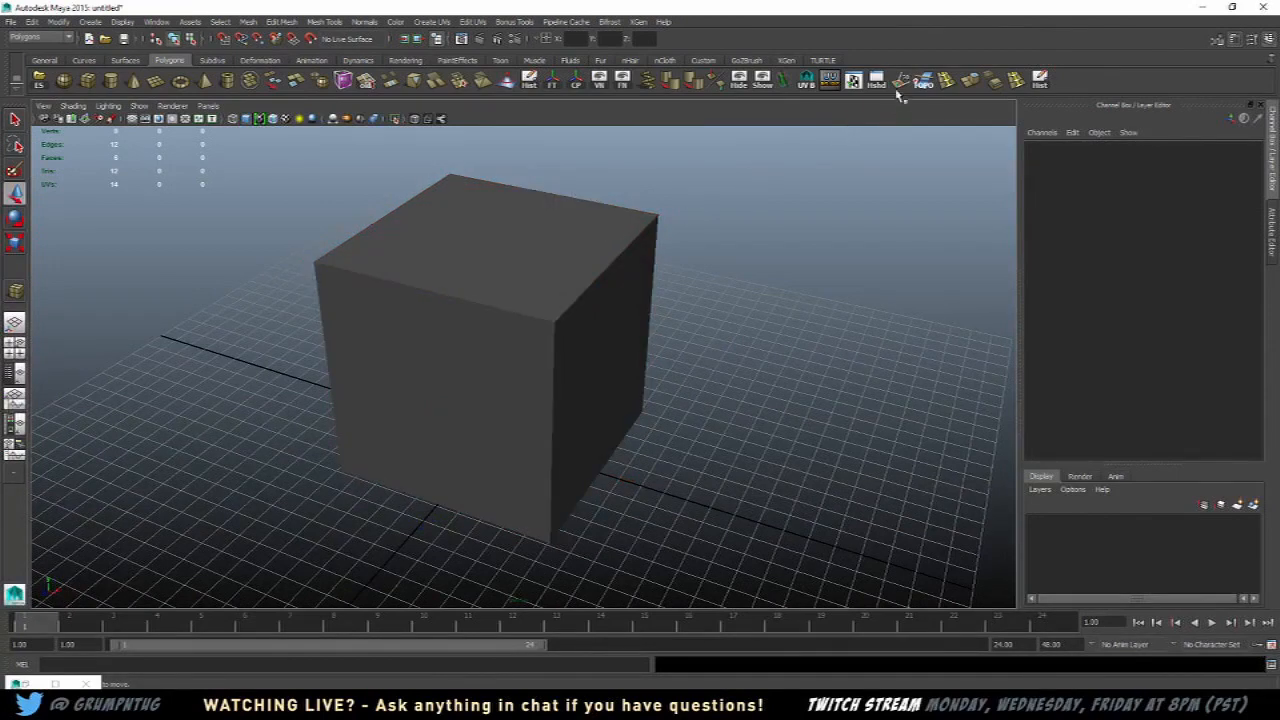
pyautogui.click(876, 82)
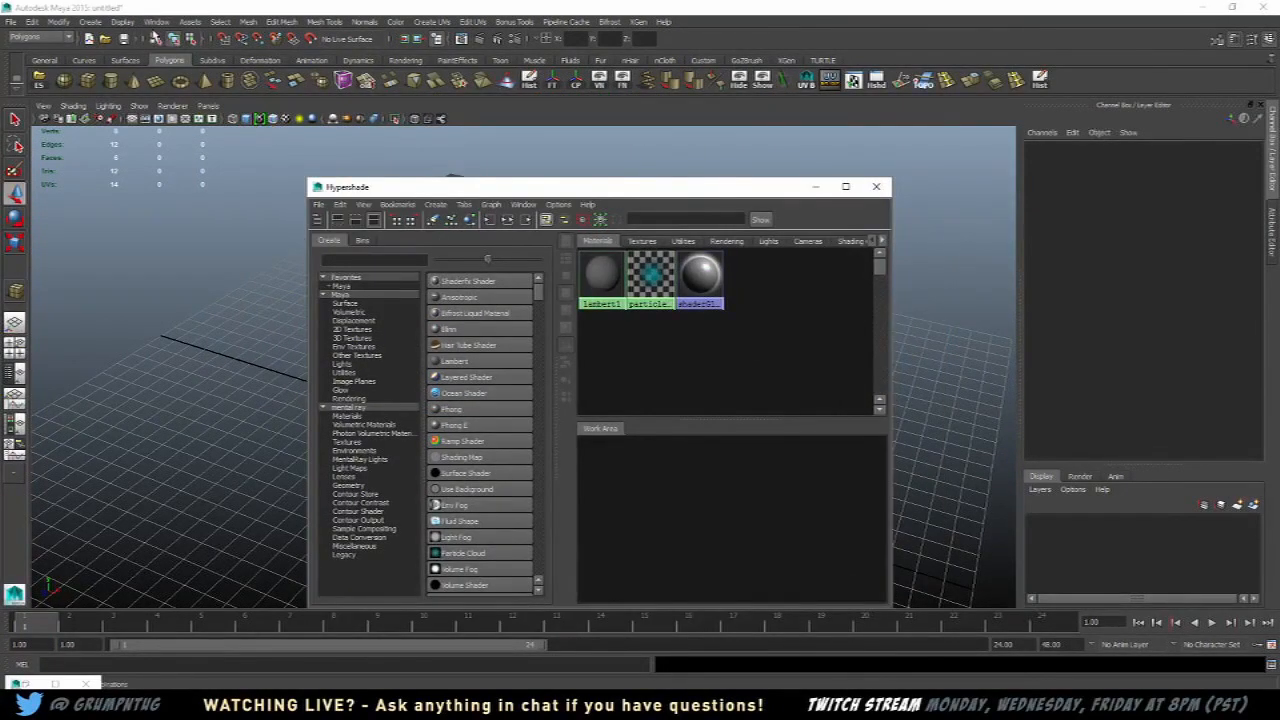
pyautogui.click(158, 22)
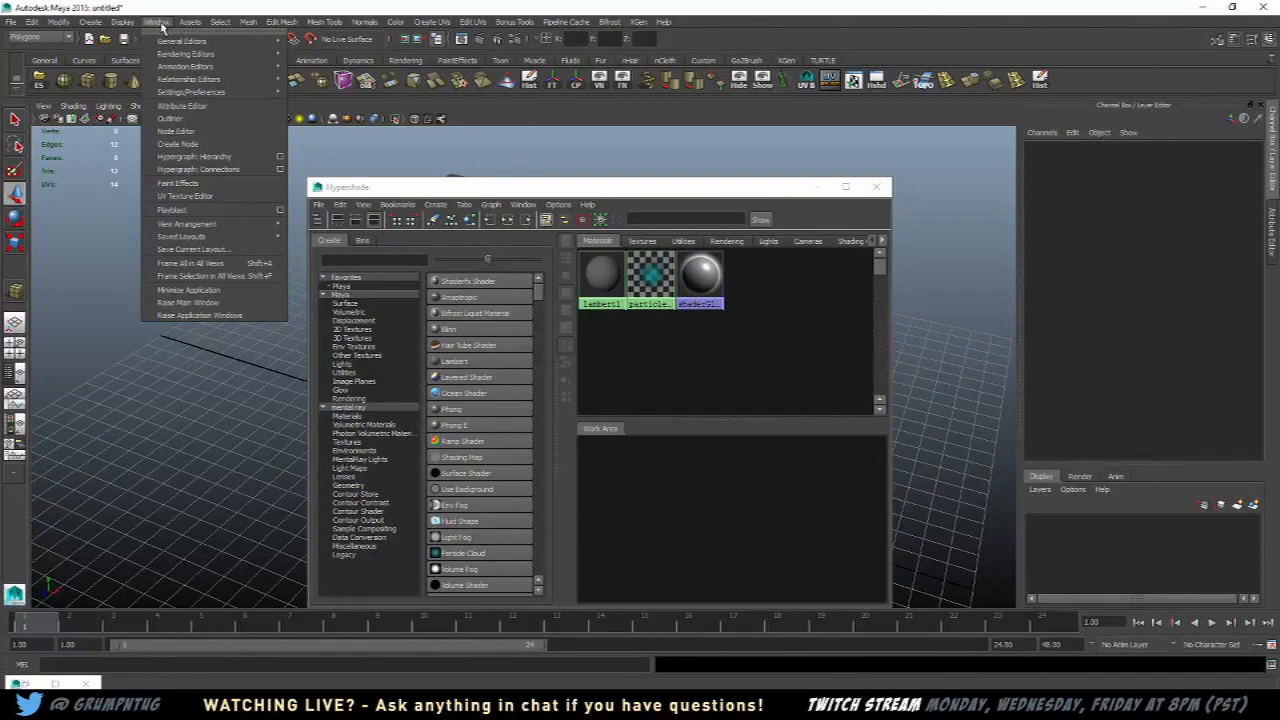
pyautogui.moveTo(179, 46)
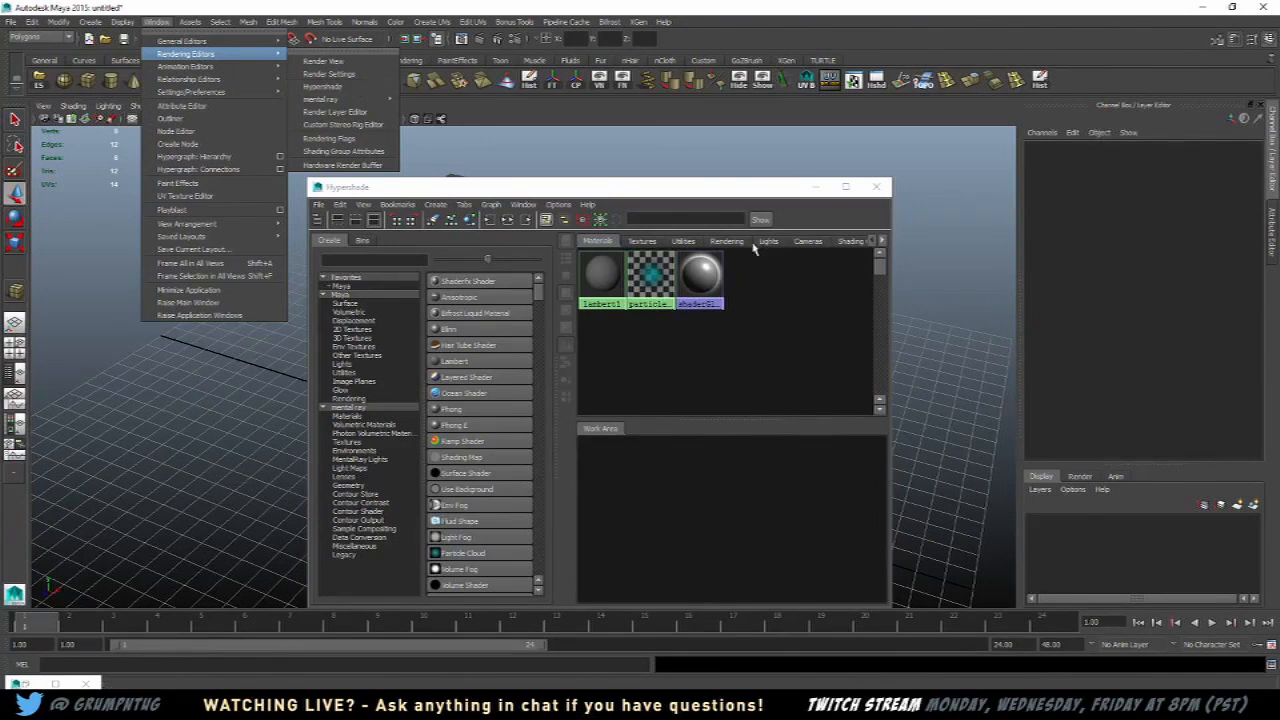
pyautogui.click(570, 197)
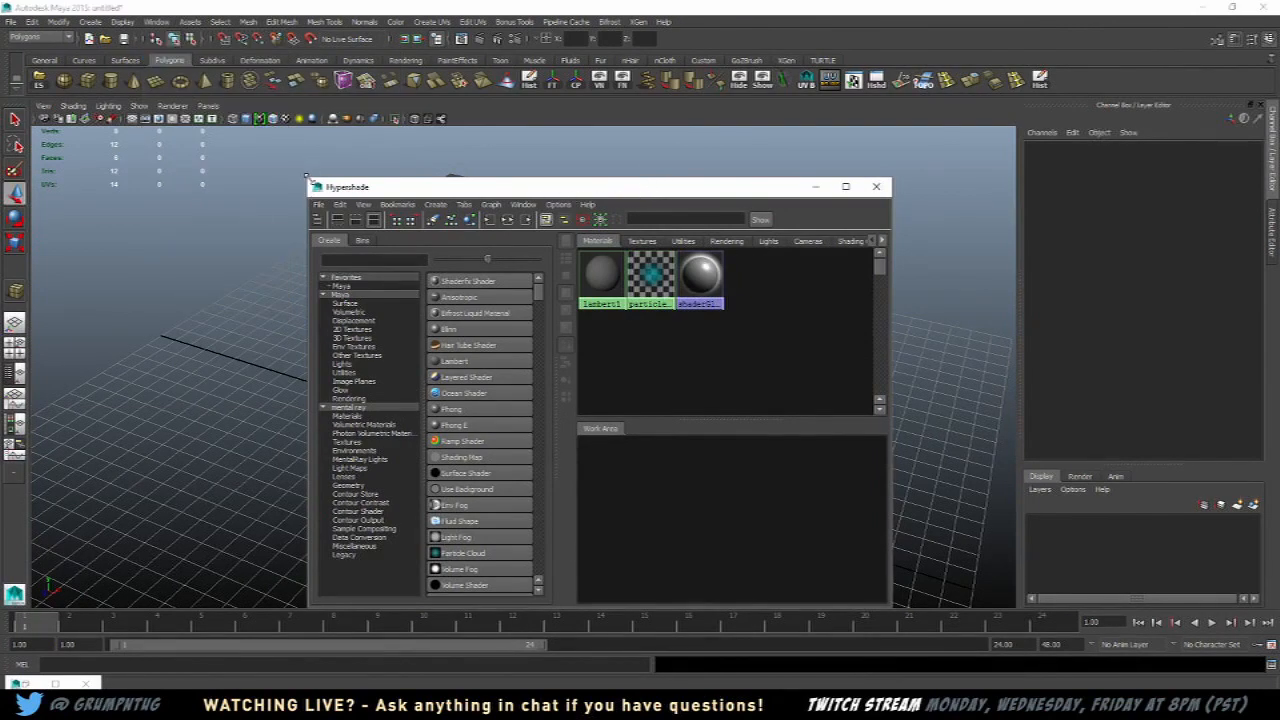
# Step: Create a new Lambert material in the enlarged Hypershade and open its attributes
pyautogui.moveTo(307, 177); pyautogui.dragTo(152, 120)
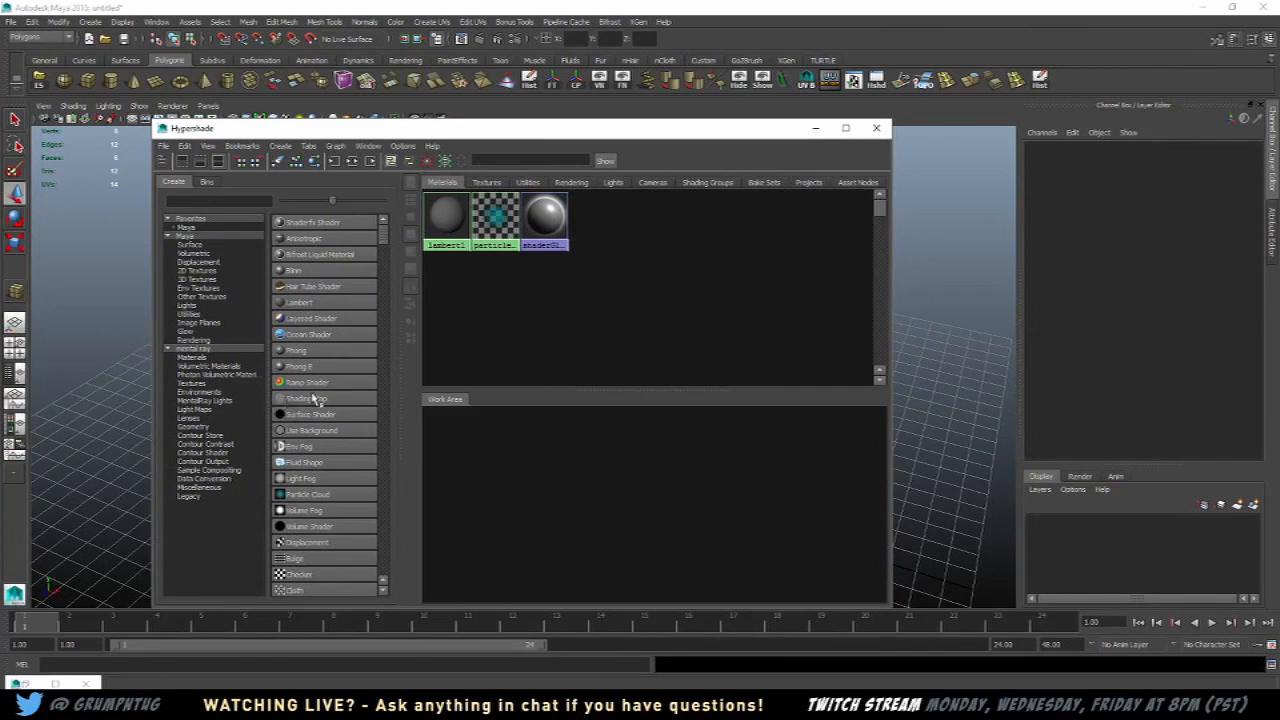
pyautogui.click(324, 303)
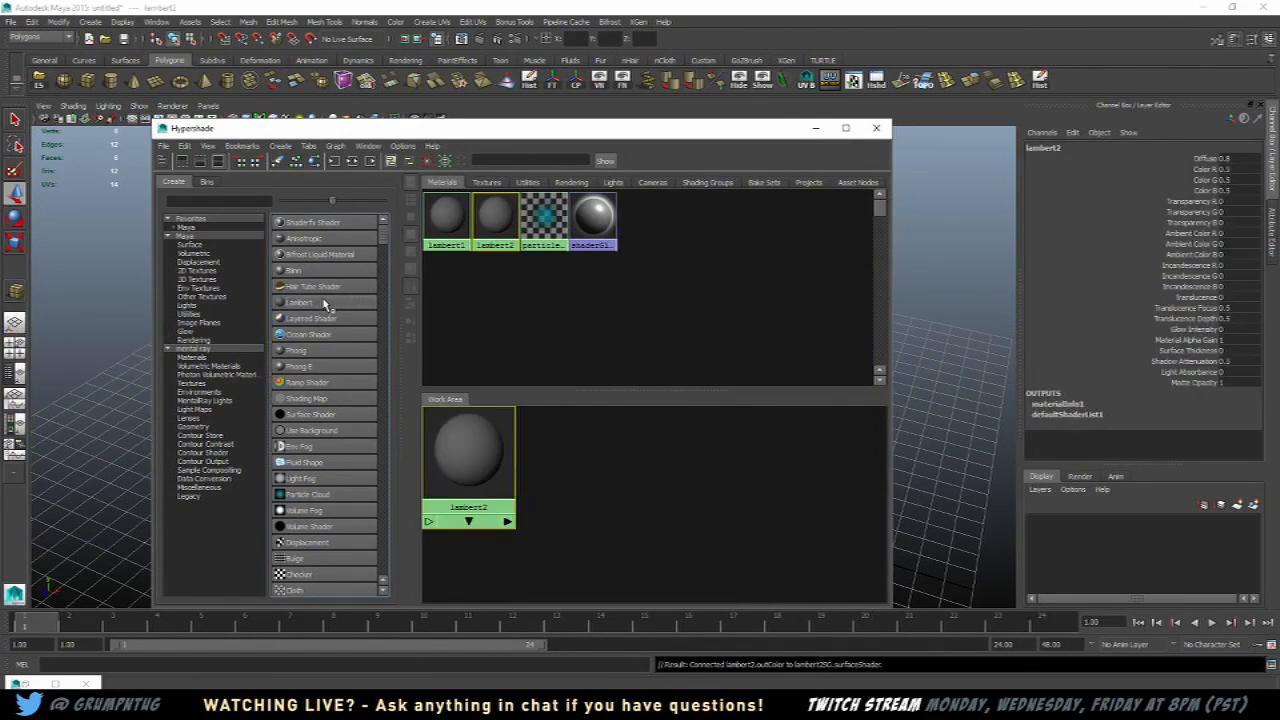
pyautogui.doubleClick(493, 225)
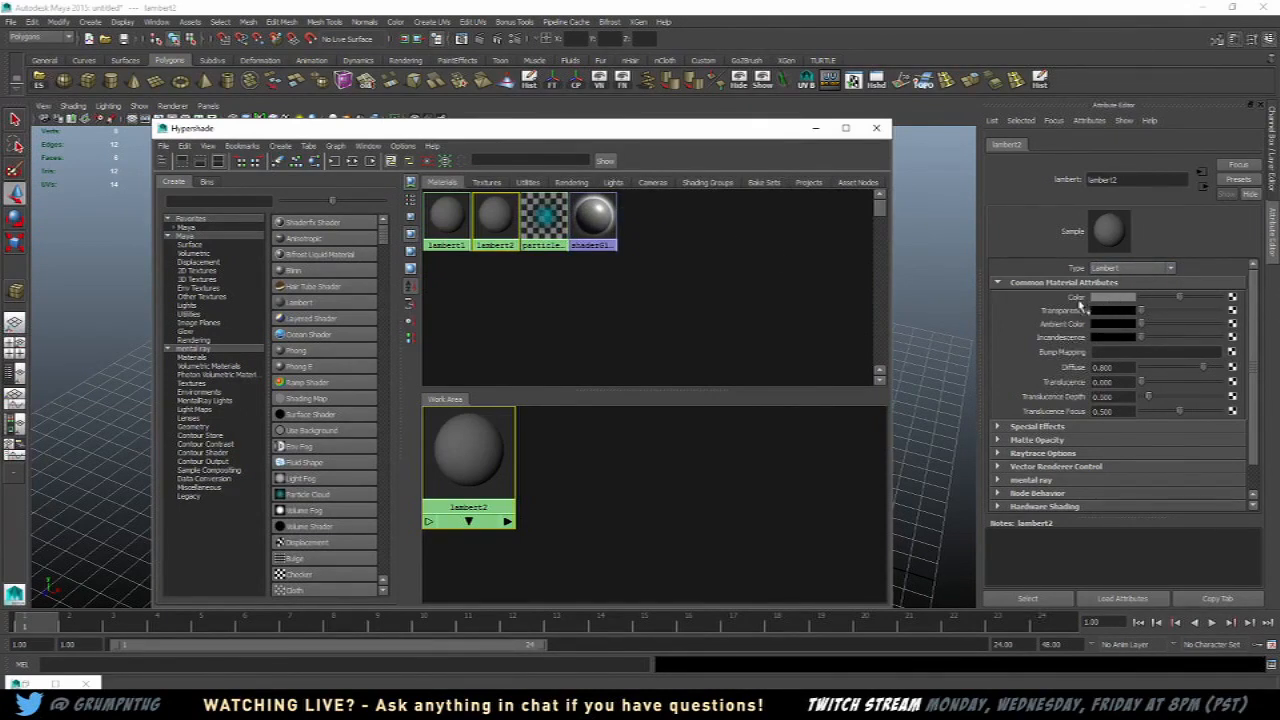
# Step: Map the new Lambert's color with a File texture and load the portrait PNG from the desktop
pyautogui.click(1234, 299)
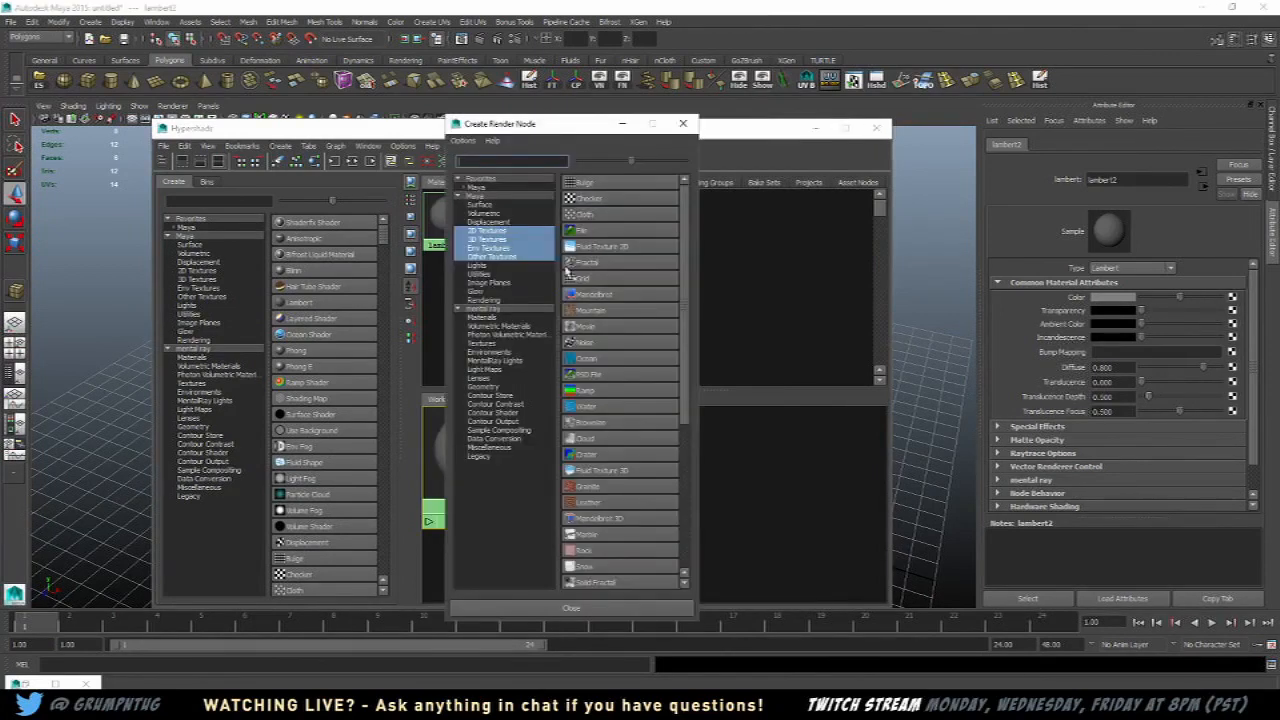
pyautogui.click(625, 236)
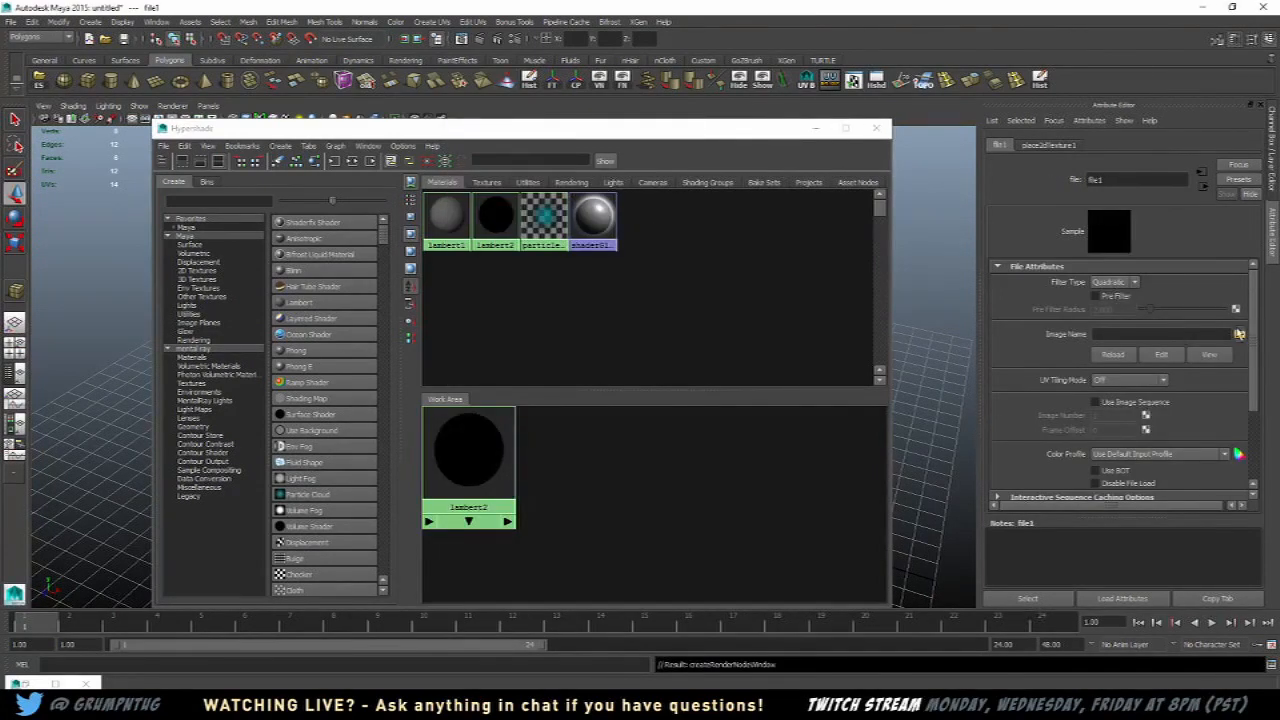
pyautogui.click(1240, 334)
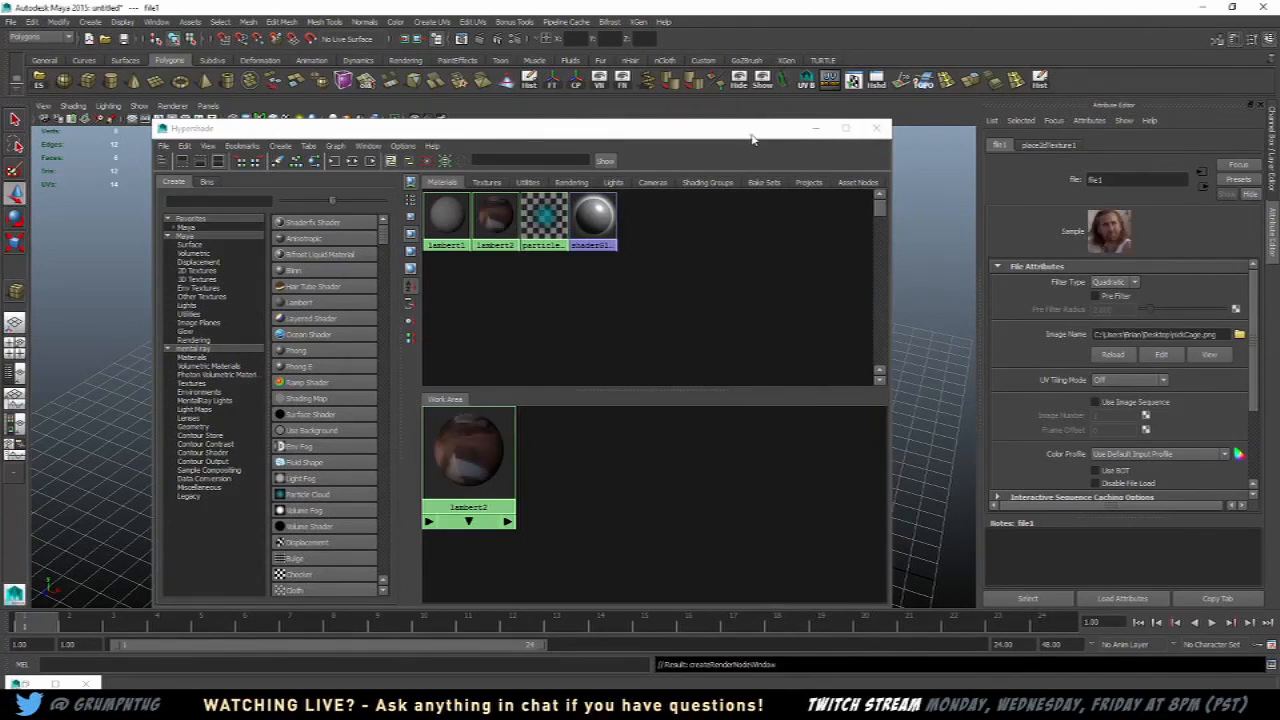
# Step: Assign the textured Lambert material to the cube and close the Hypershade
pyautogui.moveTo(739, 129); pyautogui.dragTo(1152, 228)
pyautogui.click(538, 293)
pyautogui.moveTo(903, 327); pyautogui.dragTo(906, 289, button='right')
pyautogui.moveTo(955, 237); pyautogui.dragTo(622, 239)
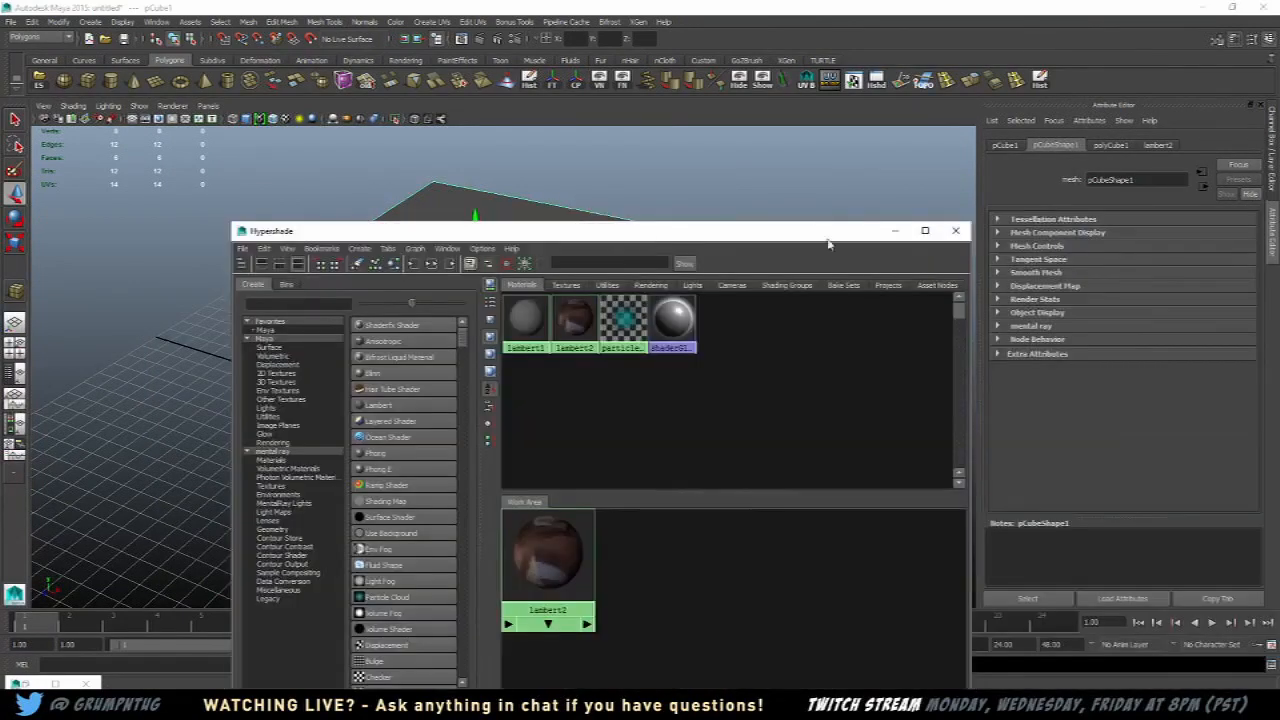
pyautogui.click(958, 231)
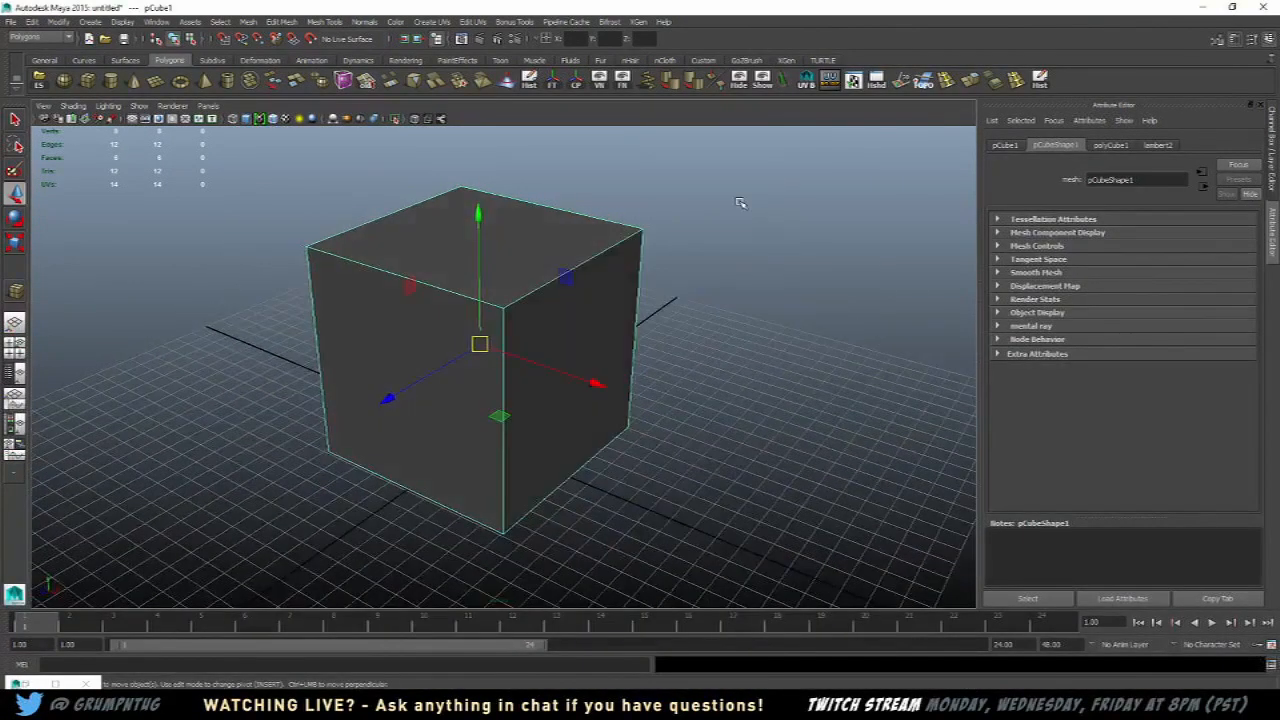
# Step: Turn on textured display in the perspective view and inspect the portrait texture on the cube
pyautogui.press('6')
pyautogui.keyDown('alt'); pyautogui.moveTo(742, 209); pyautogui.dragTo(508, 271); pyautogui.keyUp('alt')
pyautogui.moveTo(508, 271); pyautogui.dragTo(533, 283, button='right')
pyautogui.keyDown('alt'); pyautogui.moveTo(823, 211); pyautogui.dragTo(770, 222); pyautogui.keyUp('alt')
# Step: Reopen the UV Texture Editor for the cube and toggle the background texture image off and back on
pyautogui.click(854, 81)
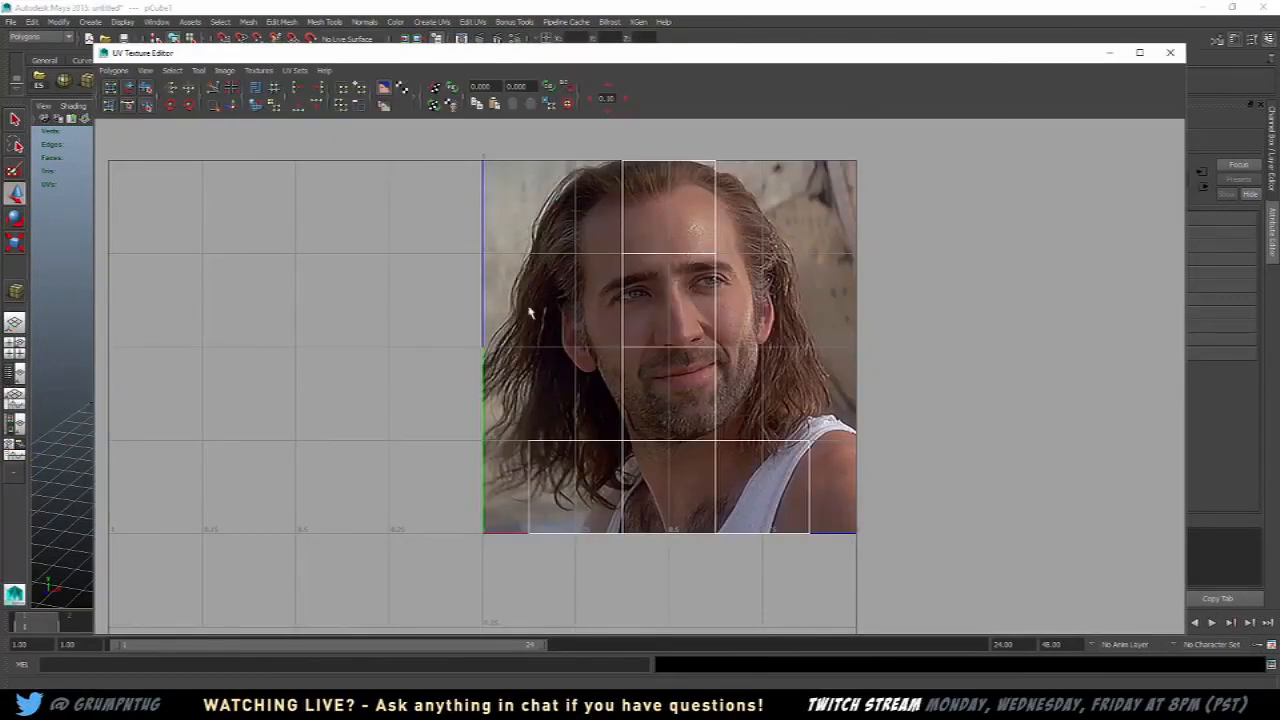
pyautogui.click(391, 89)
pyautogui.click(388, 91)
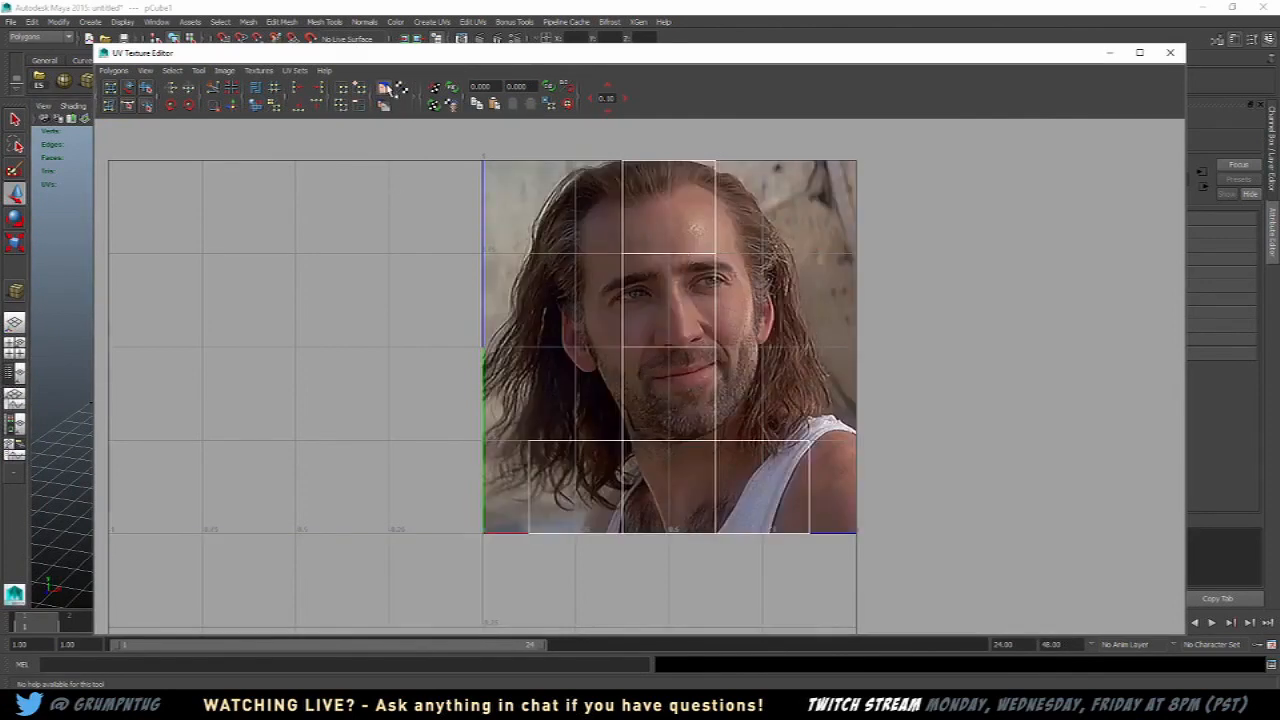
pyautogui.click(388, 91)
pyautogui.click(386, 90)
# Step: Shrink the UV Texture Editor to fit beside the textured cube and select the uppermost UV face
pyautogui.moveTo(93, 638); pyautogui.dragTo(688, 540)
pyautogui.scroll(4, 831, 403)
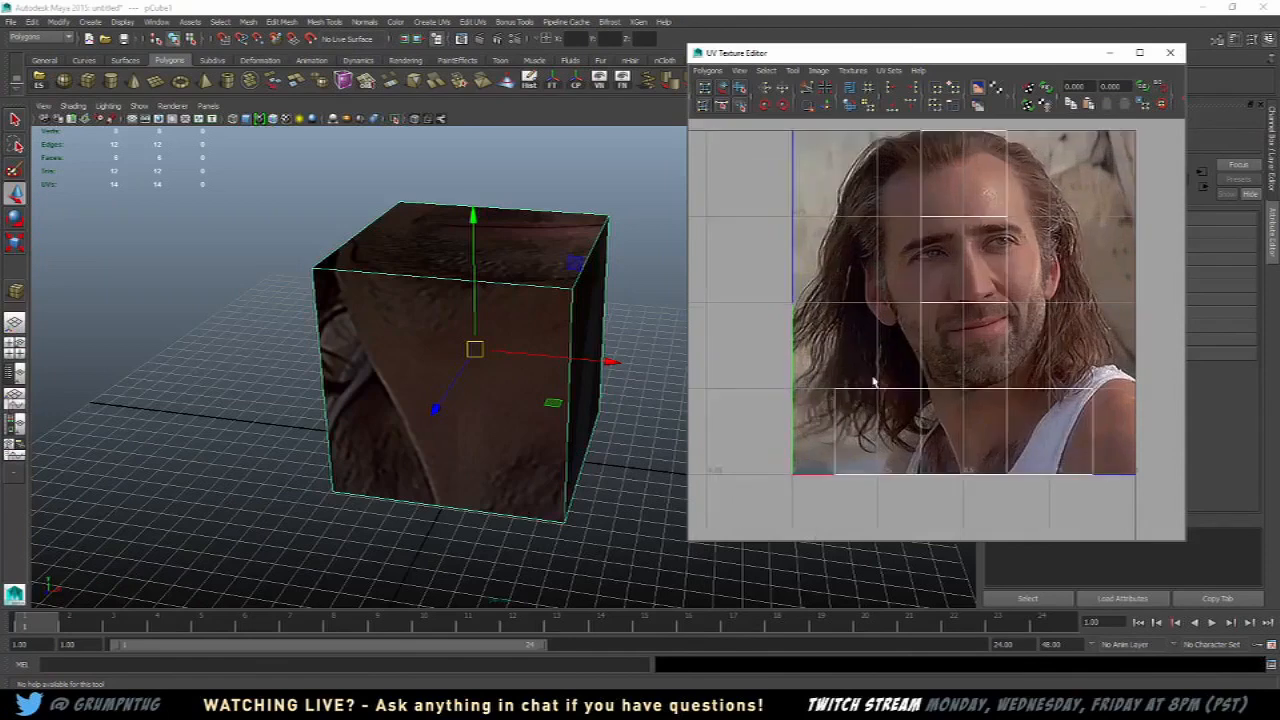
pyautogui.keyDown('alt'); pyautogui.moveTo(860, 395); pyautogui.dragTo(843, 371, button='middle'); pyautogui.keyUp('alt')
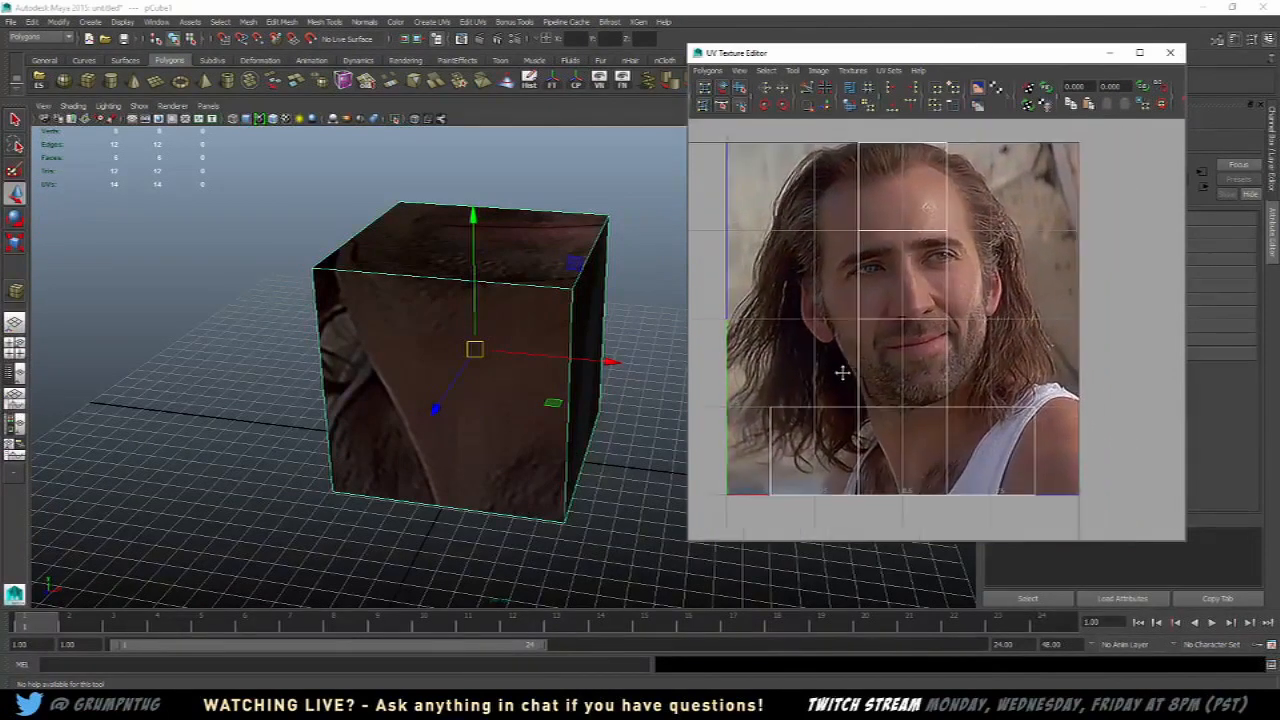
pyautogui.rightClick(898, 258)
pyautogui.moveTo(898, 258); pyautogui.dragTo(898, 282, button='right')
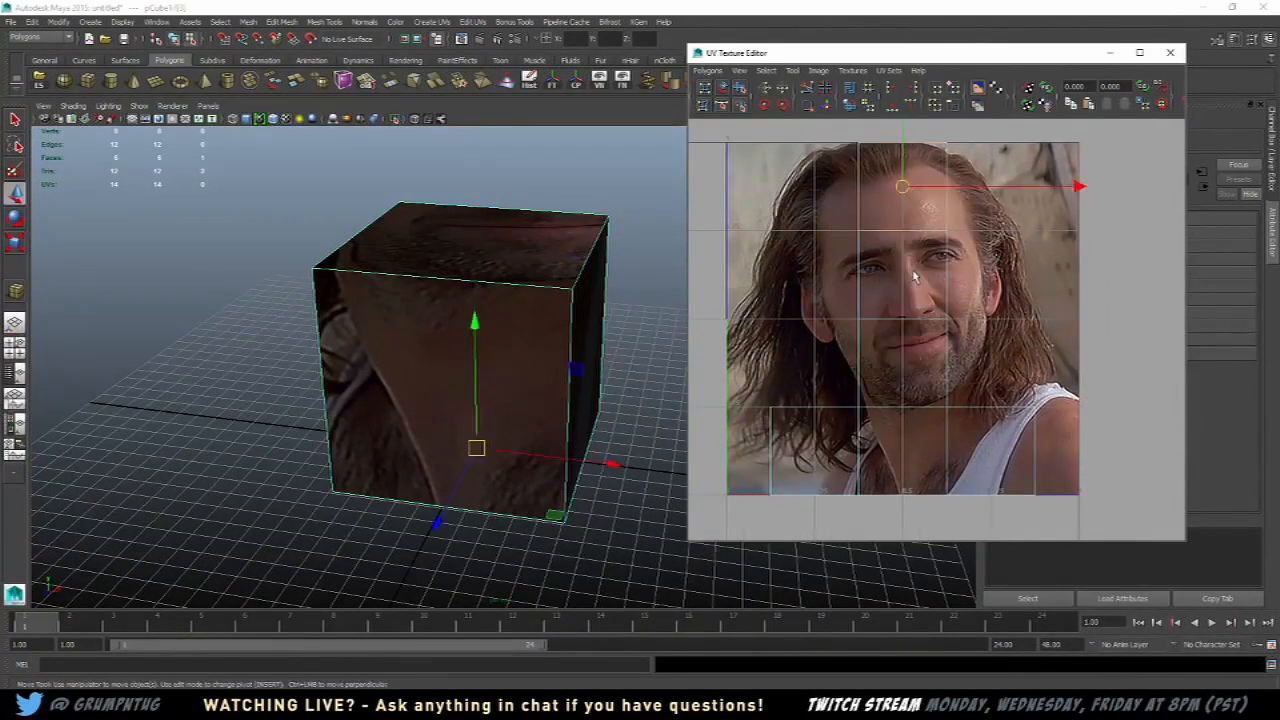
# Step: Select the UV faces down the middle column and beside it to check which cube face each one maps to, ending on the chin-area face
pyautogui.click(914, 272)
pyautogui.click(926, 382)
pyautogui.click(929, 440)
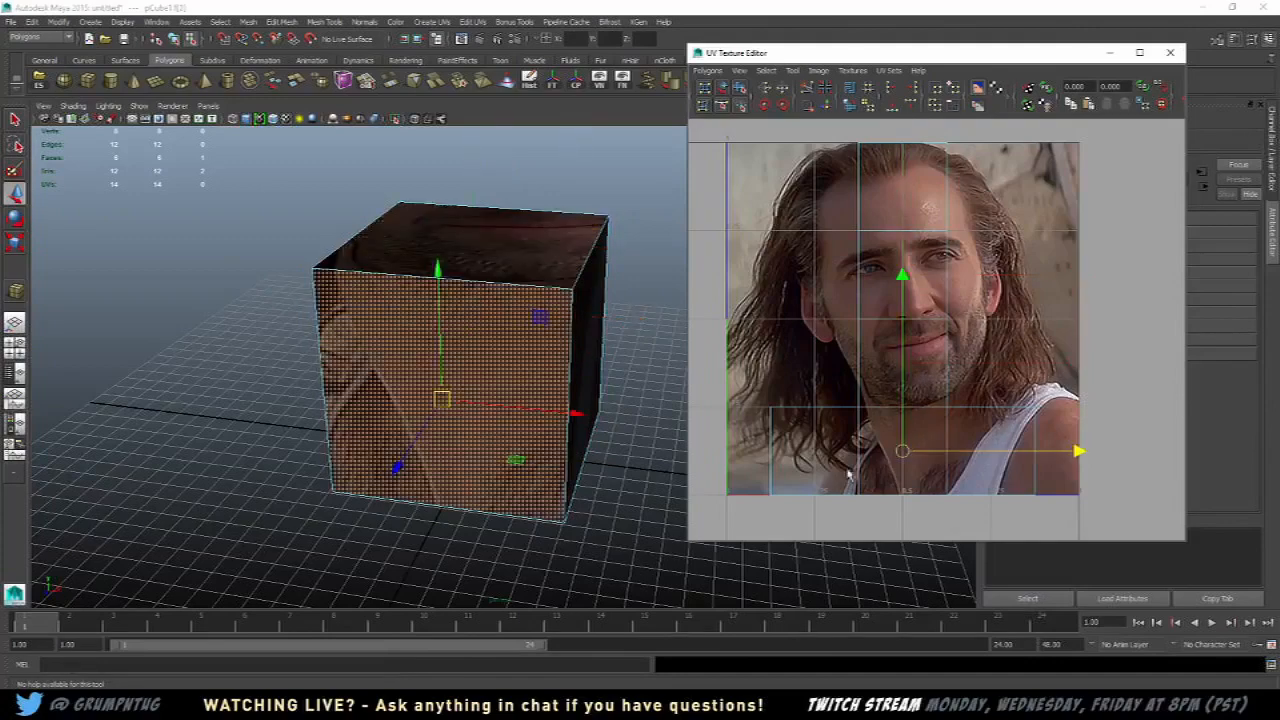
pyautogui.click(813, 471)
pyautogui.click(898, 372)
pyautogui.keyDown('alt'); pyautogui.moveTo(499, 316); pyautogui.dragTo(620, 275); pyautogui.keyUp('alt')
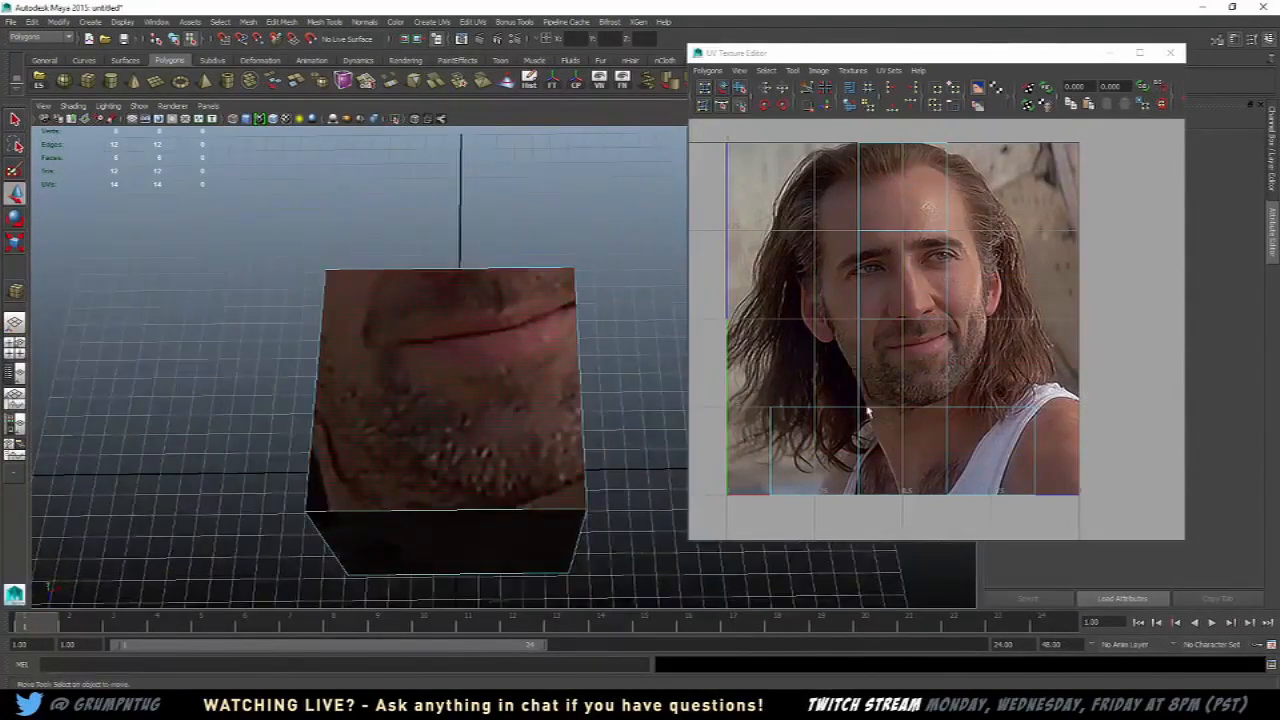
pyautogui.click(915, 376)
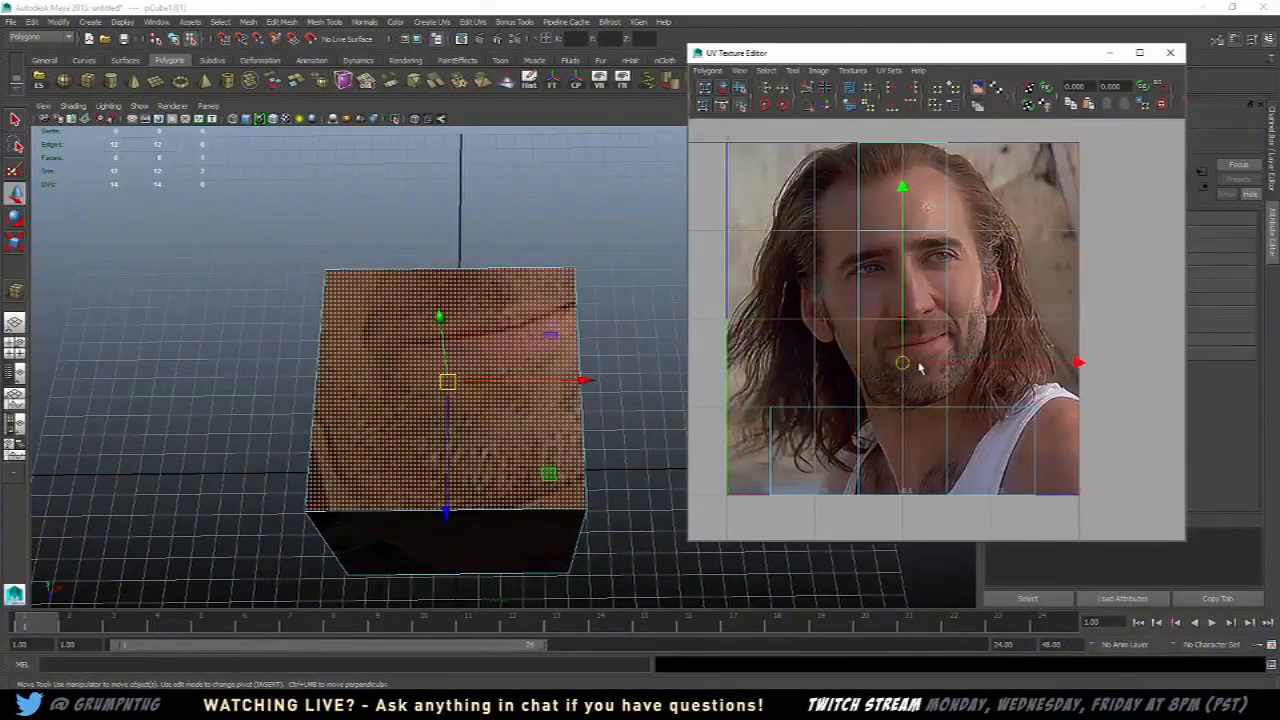
# Step: Shift the chin-area UV face slightly upward over the portrait and inspect the texture on the cube's top face
pyautogui.keyDown('alt'); pyautogui.moveTo(902, 365); pyautogui.dragTo(862, 334, button='middle'); pyautogui.keyUp('alt')
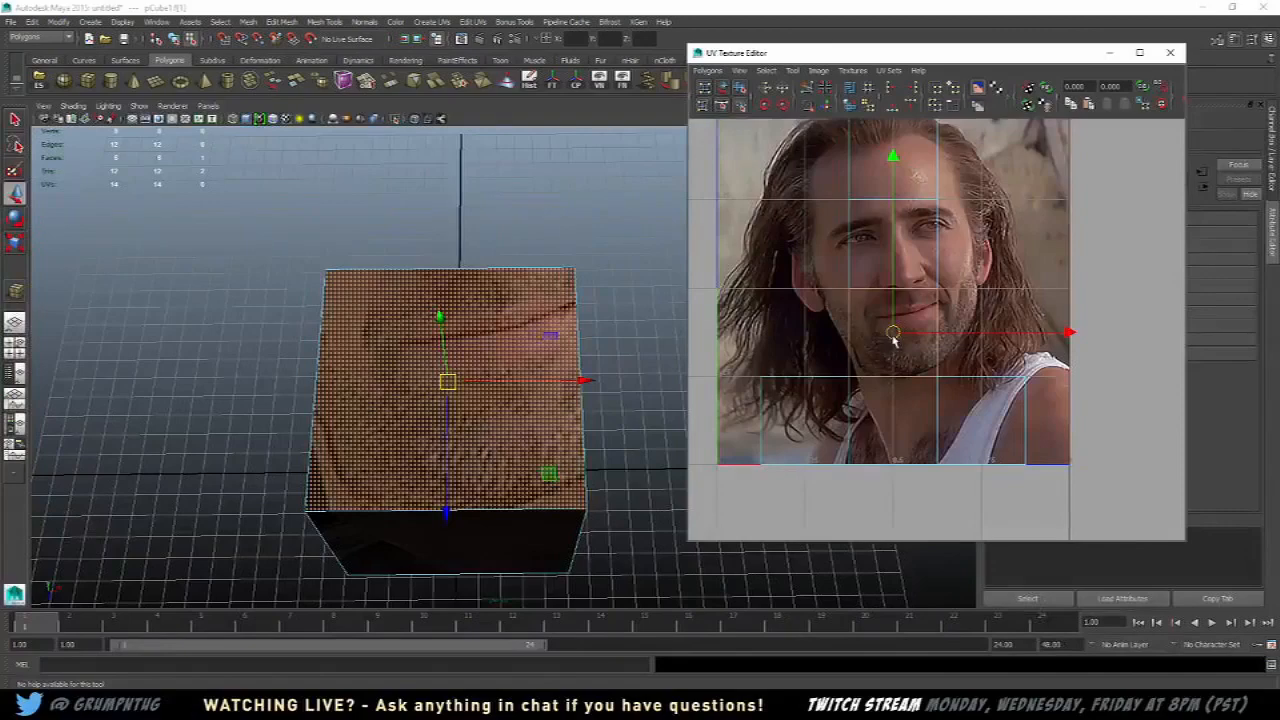
pyautogui.moveTo(893, 340)
pyautogui.mouseDown()
pyautogui.moveTo(806, 343)
pyautogui.moveTo(809, 354)
pyautogui.moveTo(851, 306)
pyautogui.moveTo(930, 326)
pyautogui.moveTo(992, 290)
pyautogui.moveTo(943, 282)
pyautogui.moveTo(846, 297)
pyautogui.moveTo(853, 340)
pyautogui.moveTo(925, 315)
pyautogui.moveTo(899, 289)
pyautogui.moveTo(906, 371)
pyautogui.moveTo(882, 307)
pyautogui.moveTo(898, 324)
pyautogui.mouseUp()
pyautogui.keyDown('alt'); pyautogui.moveTo(545, 314); pyautogui.dragTo(530, 316); pyautogui.keyUp('alt')
pyautogui.keyDown('alt'); pyautogui.moveTo(400, 272); pyautogui.dragTo(525, 309); pyautogui.keyUp('alt')
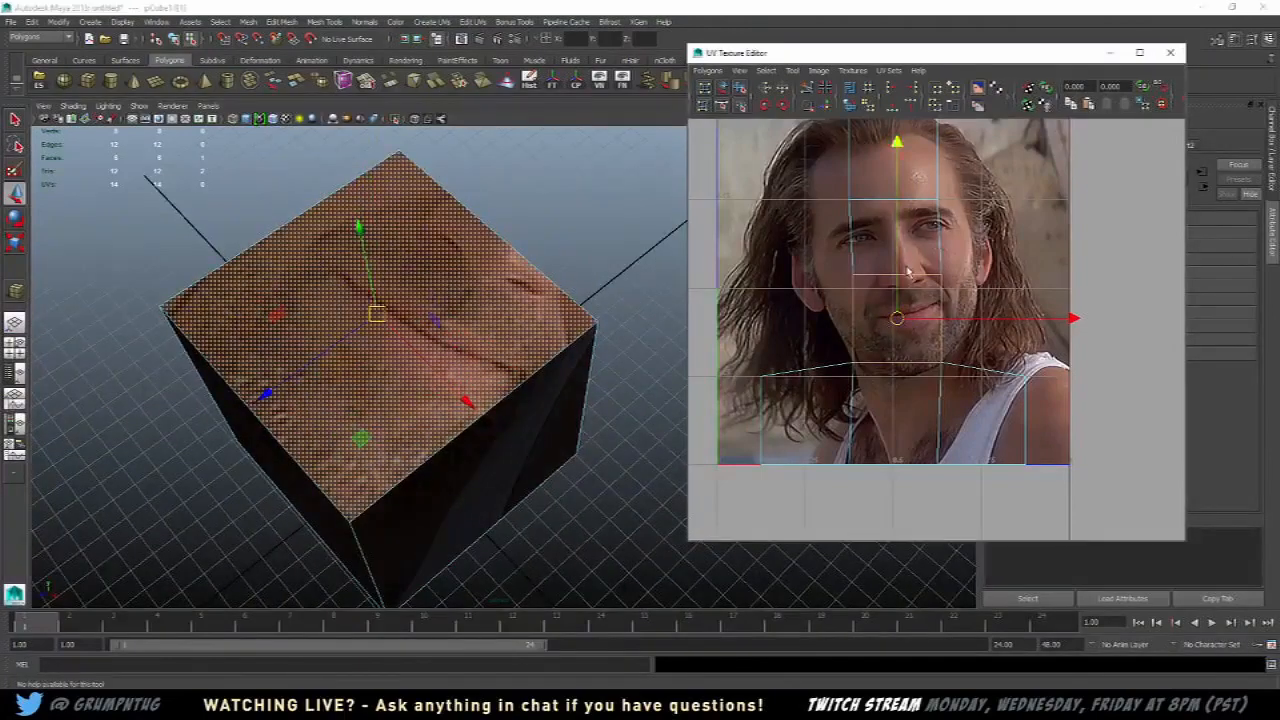
# Step: Slide the UV face over the eyes toward the left of the portrait, and shift the chin-area UV face to the right
pyautogui.click(915, 226)
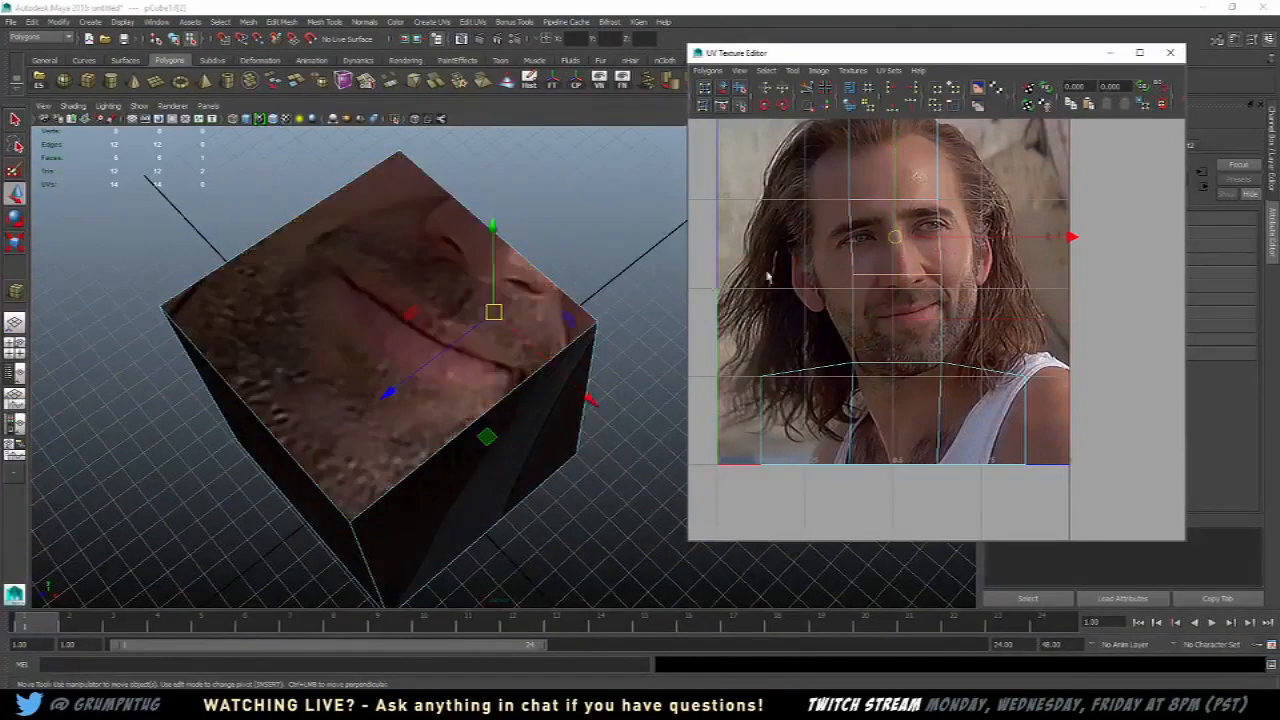
pyautogui.keyDown('alt'); pyautogui.moveTo(640, 272); pyautogui.dragTo(673, 282); pyautogui.keyUp('alt')
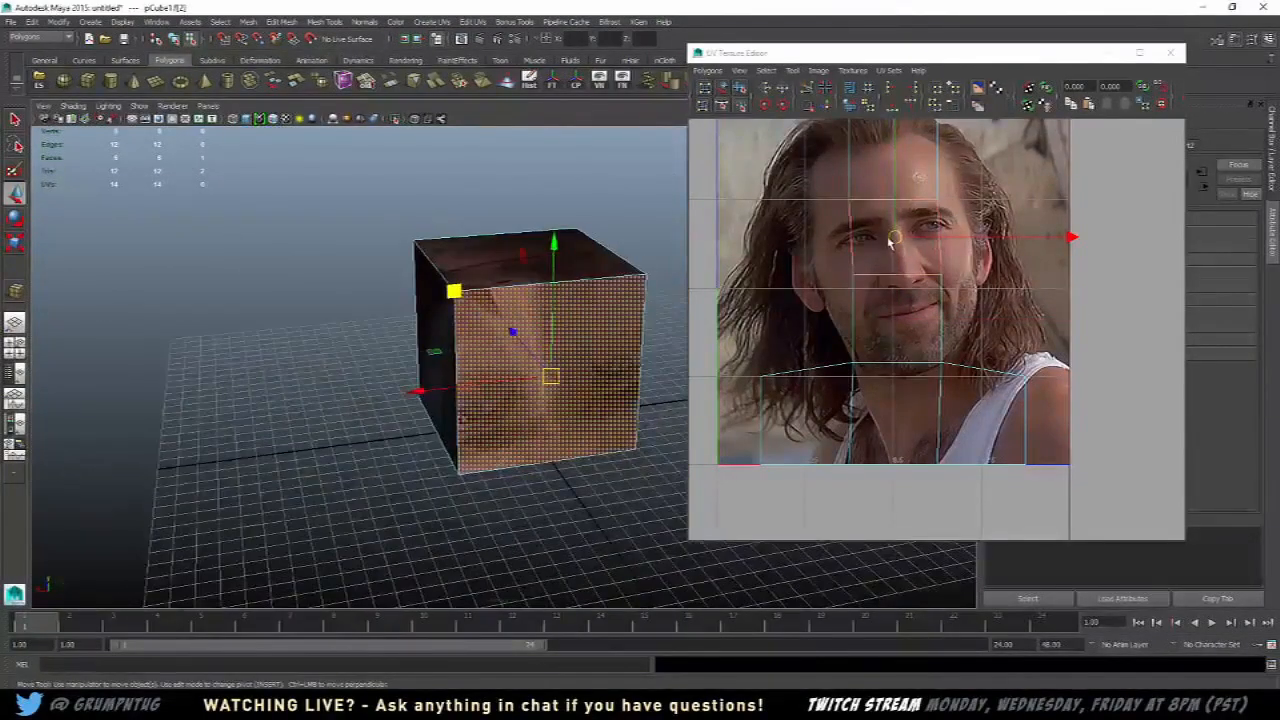
pyautogui.click(838, 318)
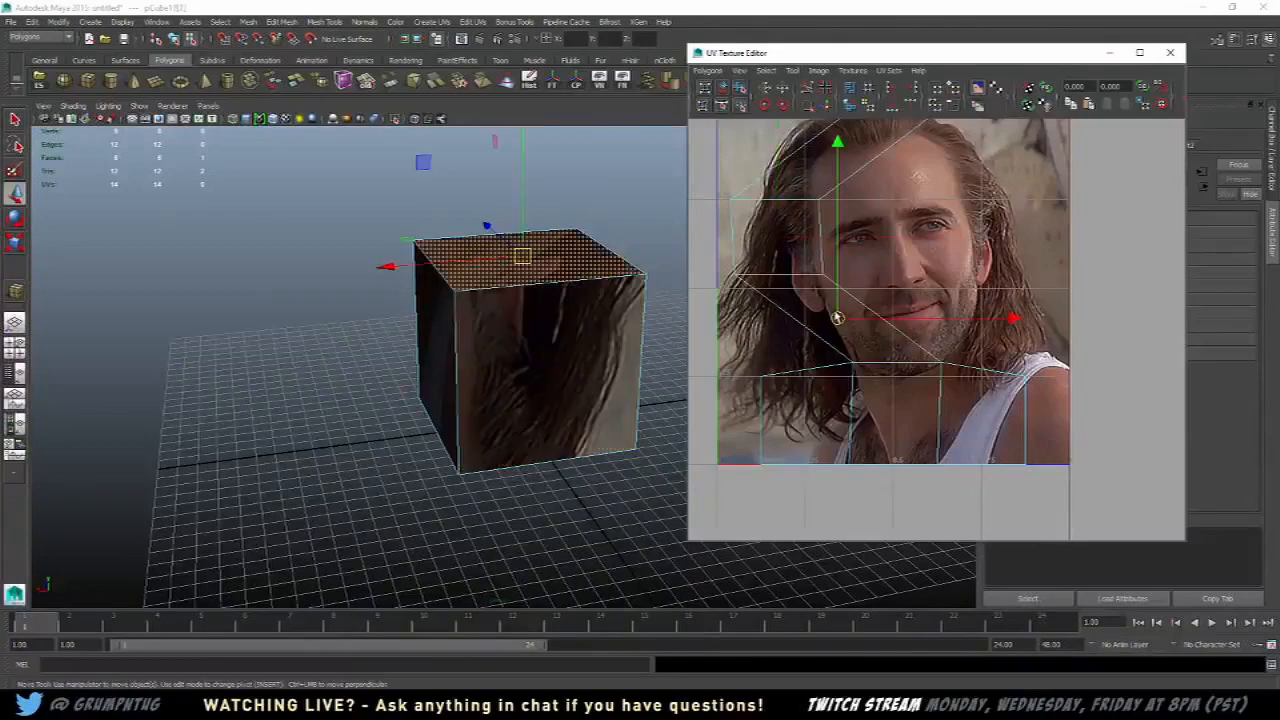
pyautogui.moveTo(838, 318); pyautogui.dragTo(913, 308)
# Step: Deselect the face, reselect the whole cube and examine how the distorted UV layout affects the texture from several angles
pyautogui.moveTo(620, 290)
pyautogui.keyDown('alt'); pyautogui.mouseDown()
pyautogui.moveTo(540, 260)
pyautogui.moveTo(583, 300)
pyautogui.moveTo(686, 283)
pyautogui.moveTo(621, 277)
pyautogui.mouseUp(); pyautogui.keyUp('alt')
pyautogui.click(604, 293)
pyautogui.scroll(-4, 560, 280)
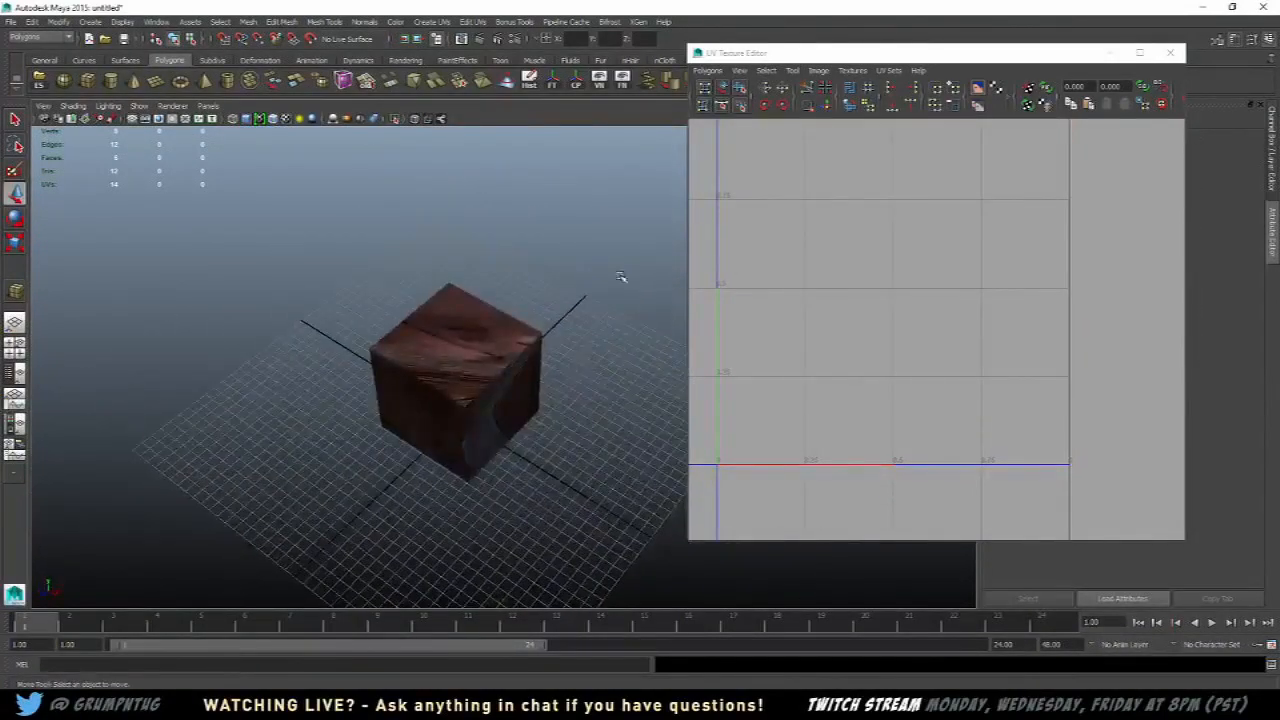
pyautogui.scroll(3, 621, 277)
pyautogui.click(434, 383)
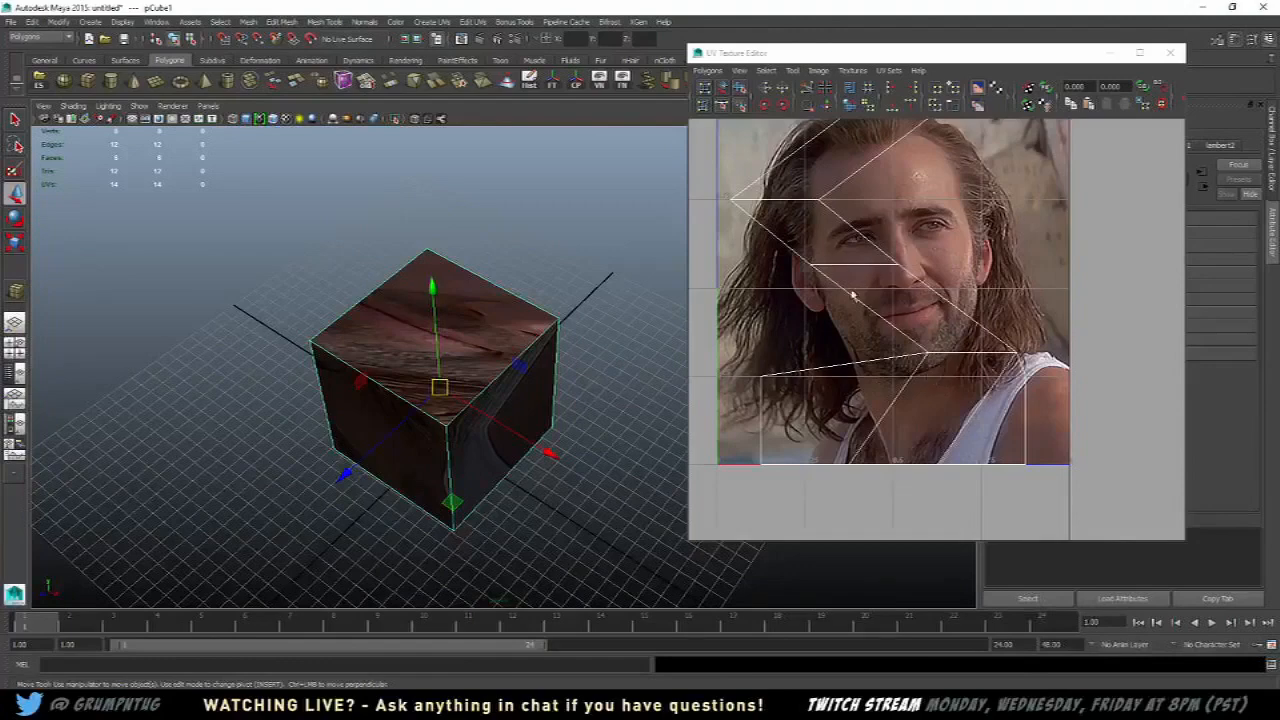
pyautogui.keyDown('alt'); pyautogui.moveTo(560, 345); pyautogui.dragTo(665, 340); pyautogui.keyUp('alt')
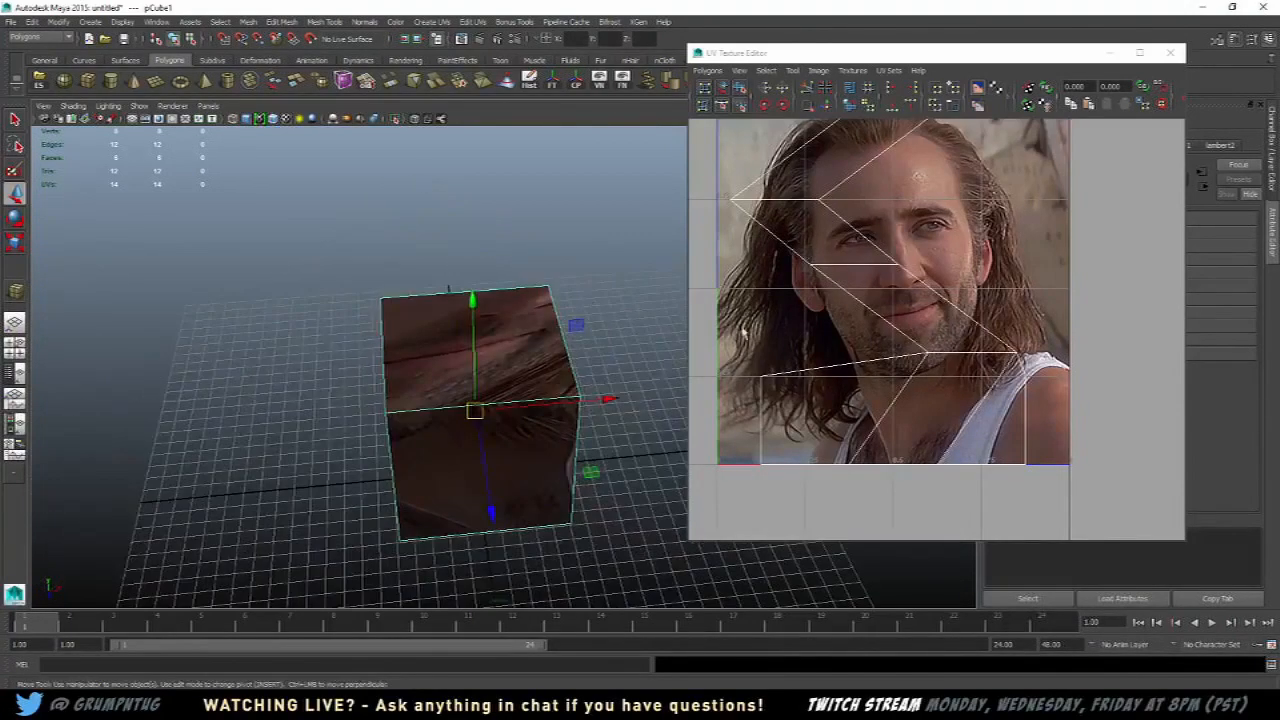
# Step: Undo all the UV face moves to restore the cube's original UV layout
pyautogui.hotkey('ctrl', 'z')
pyautogui.hotkey('ctrl', 'z')
pyautogui.hotkey('ctrl', 'z')
pyautogui.hotkey('ctrl', 'z')
pyautogui.hotkey('ctrl', 'z')
pyautogui.hotkey('ctrl', 'z')
pyautogui.hotkey('ctrl', 'z')
pyautogui.hotkey('ctrl', 'z')
pyautogui.hotkey('ctrl', 'z')
pyautogui.hotkey('ctrl', 'z')
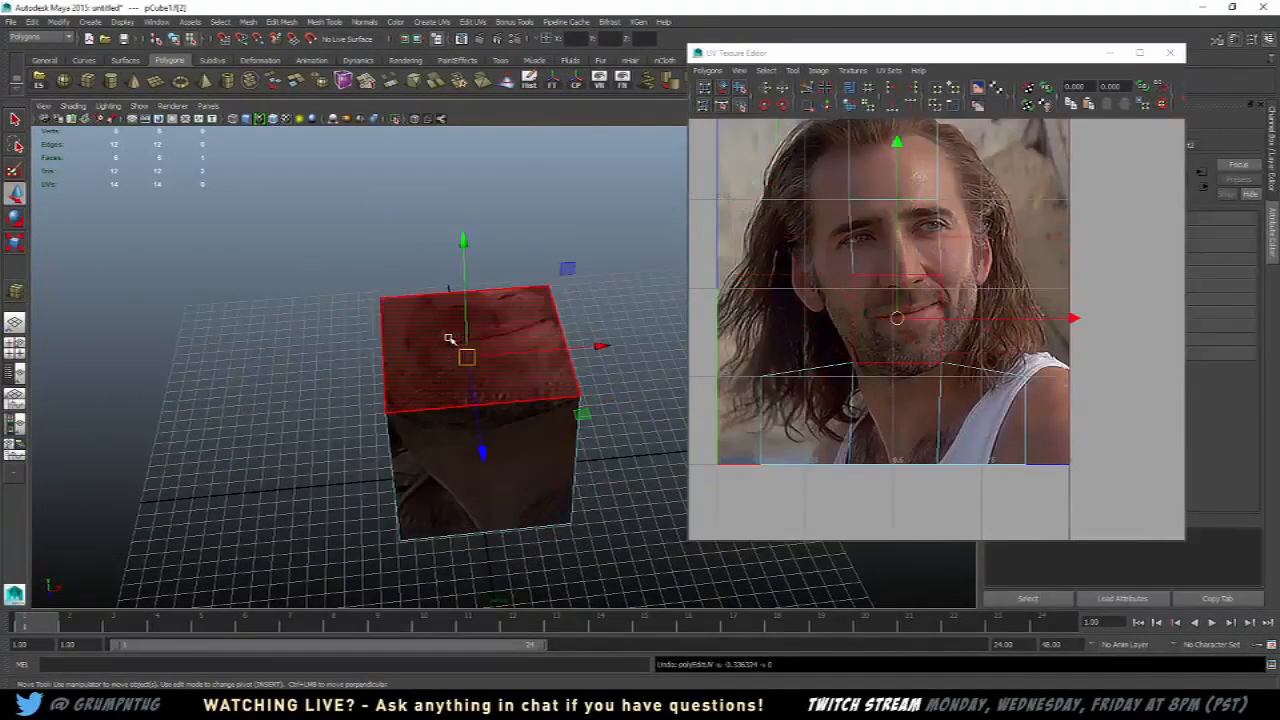
pyautogui.click(449, 337)
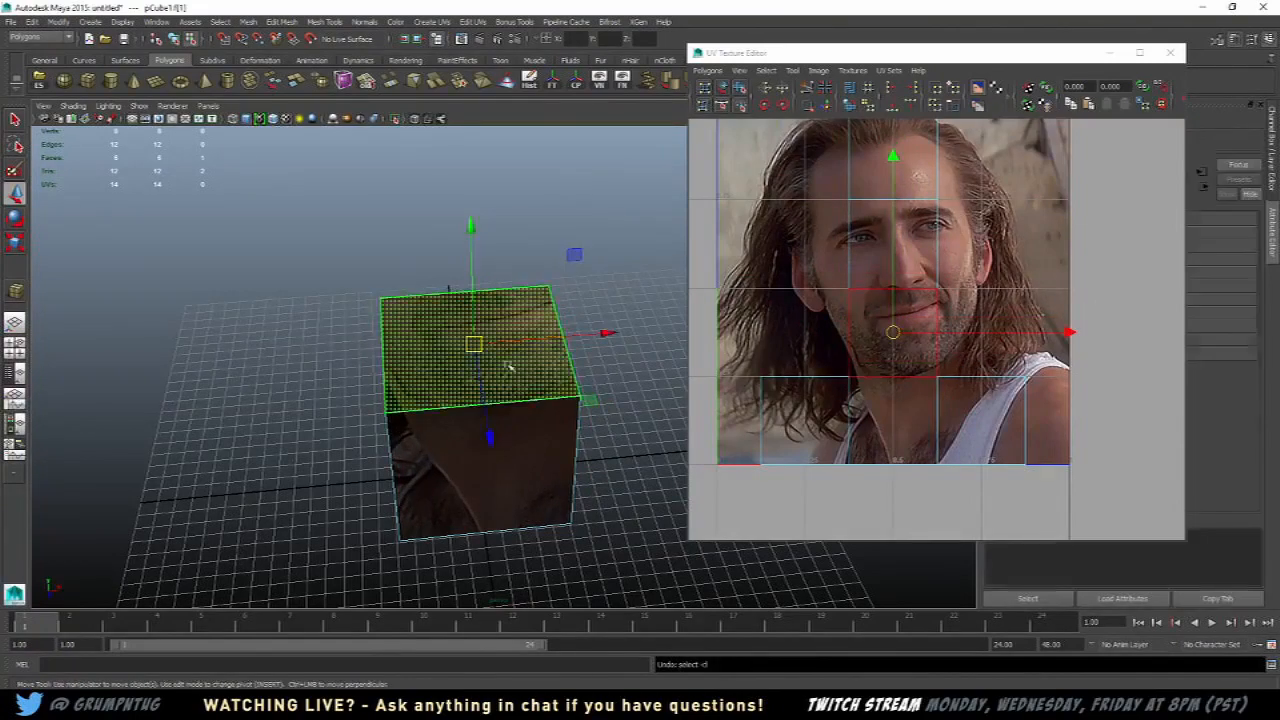
# Step: Close the UV Texture Editor, leave face selection for object mode and select the whole cube
pyautogui.keyDown('alt'); pyautogui.moveTo(508, 366); pyautogui.dragTo(489, 344); pyautogui.keyUp('alt')
pyautogui.click(1170, 54)
pyautogui.moveTo(476, 346); pyautogui.dragTo(538, 328, button='right')
pyautogui.click(710, 342)
pyautogui.keyDown('alt'); pyautogui.moveTo(567, 374); pyautogui.dragTo(545, 345); pyautogui.keyUp('alt')
pyautogui.keyDown('alt'); pyautogui.moveTo(545, 345); pyautogui.dragTo(671, 322, button='middle'); pyautogui.keyUp('alt')
pyautogui.click(671, 322)
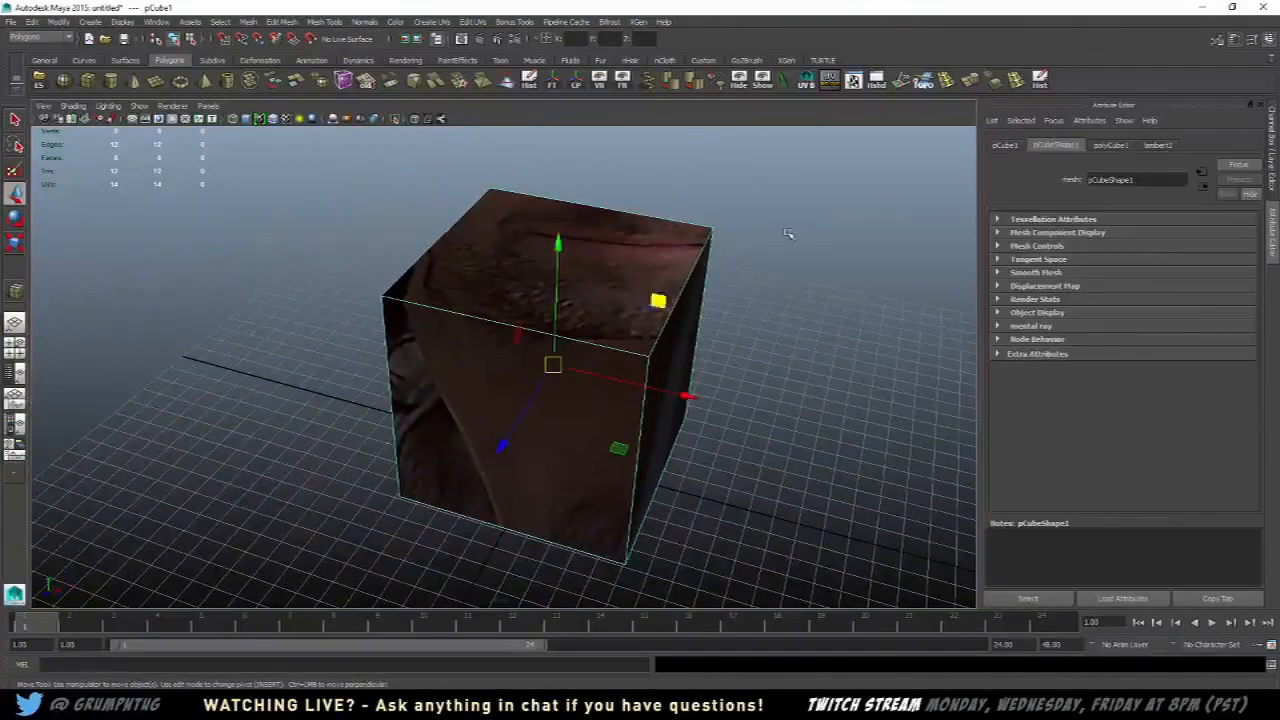
# Step: Open the Hypershade and create a new Lambert material
pyautogui.click(155, 21)
pyautogui.moveTo(176, 56)
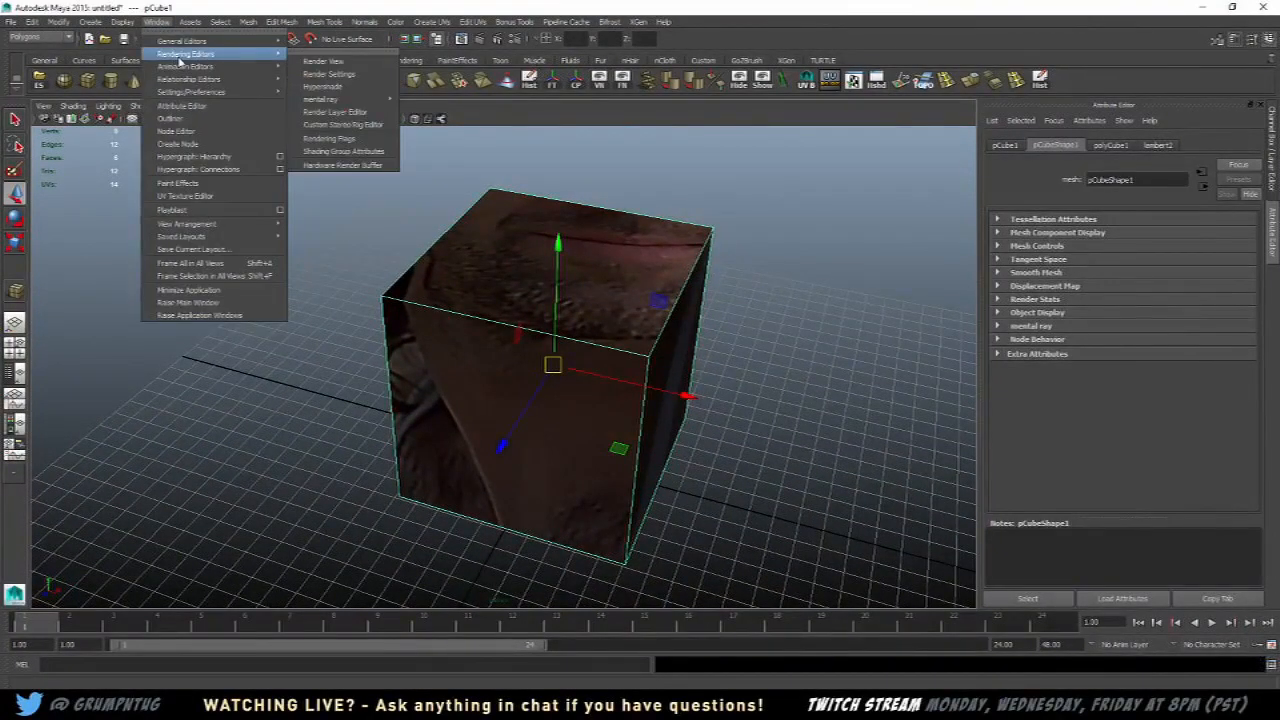
pyautogui.click(323, 87)
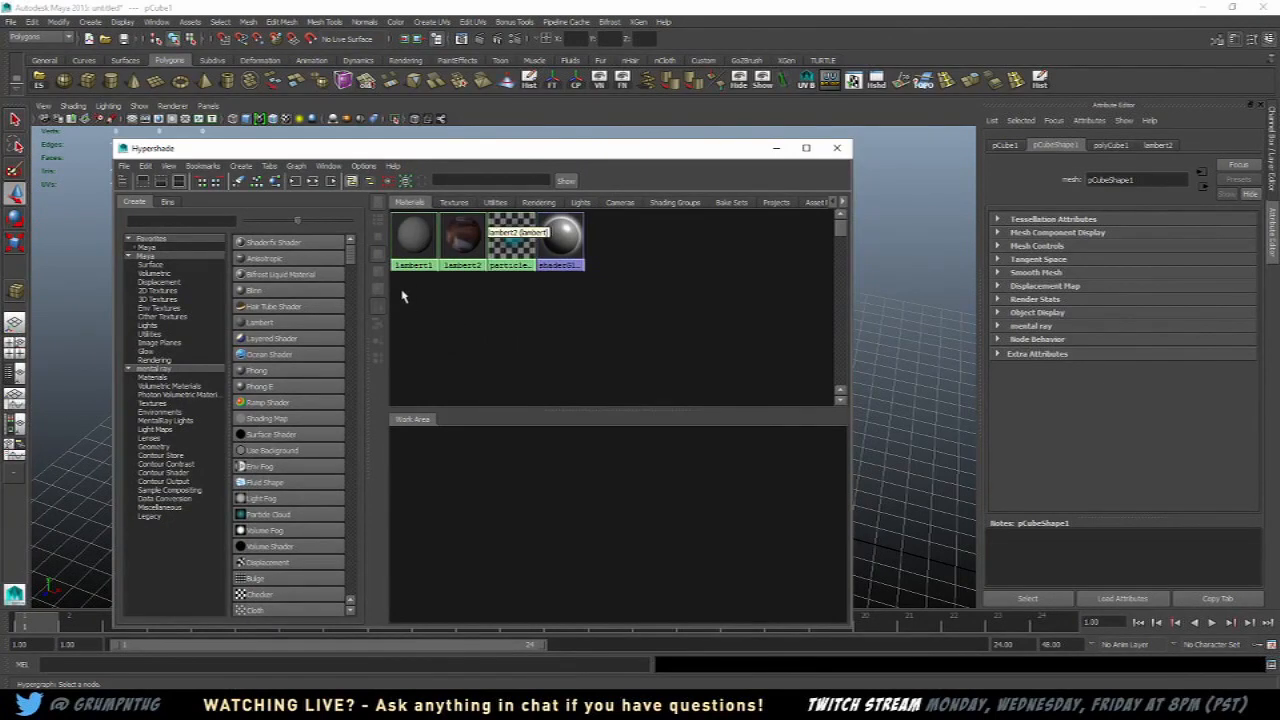
pyautogui.click(262, 324)
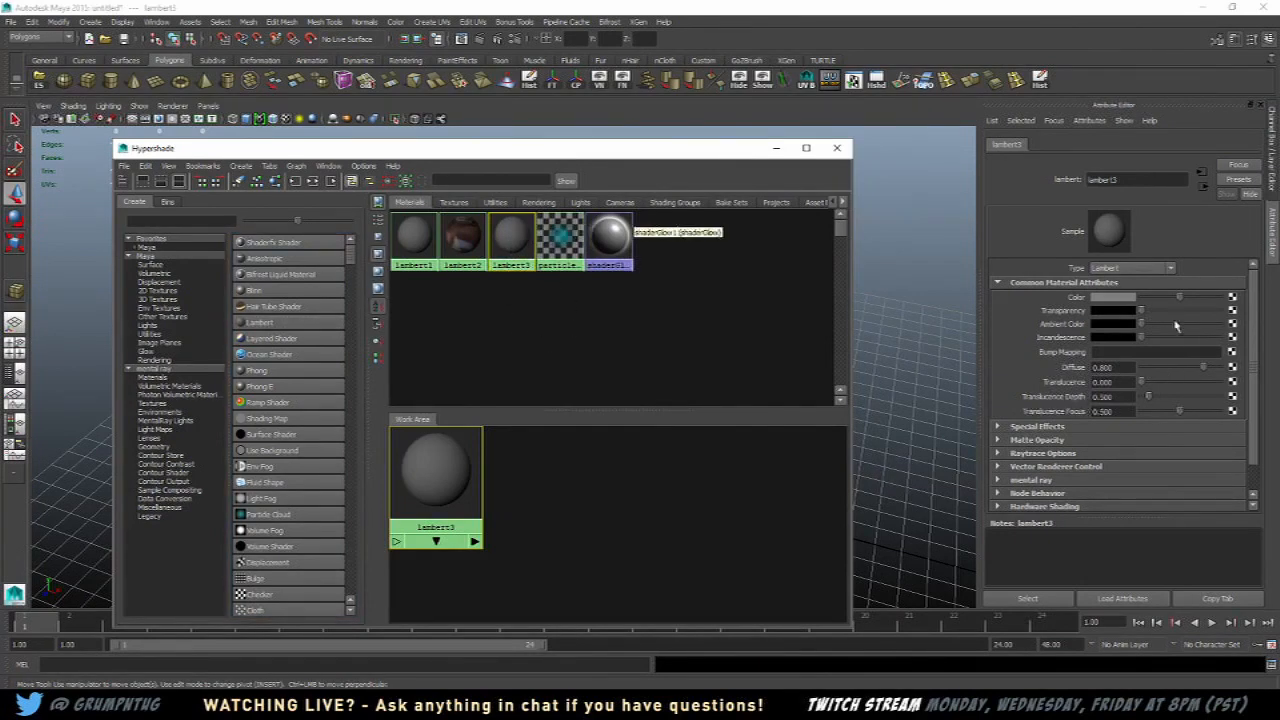
# Step: Connect a File texture to the Color attribute of the new Lambert material
pyautogui.click(1232, 298)
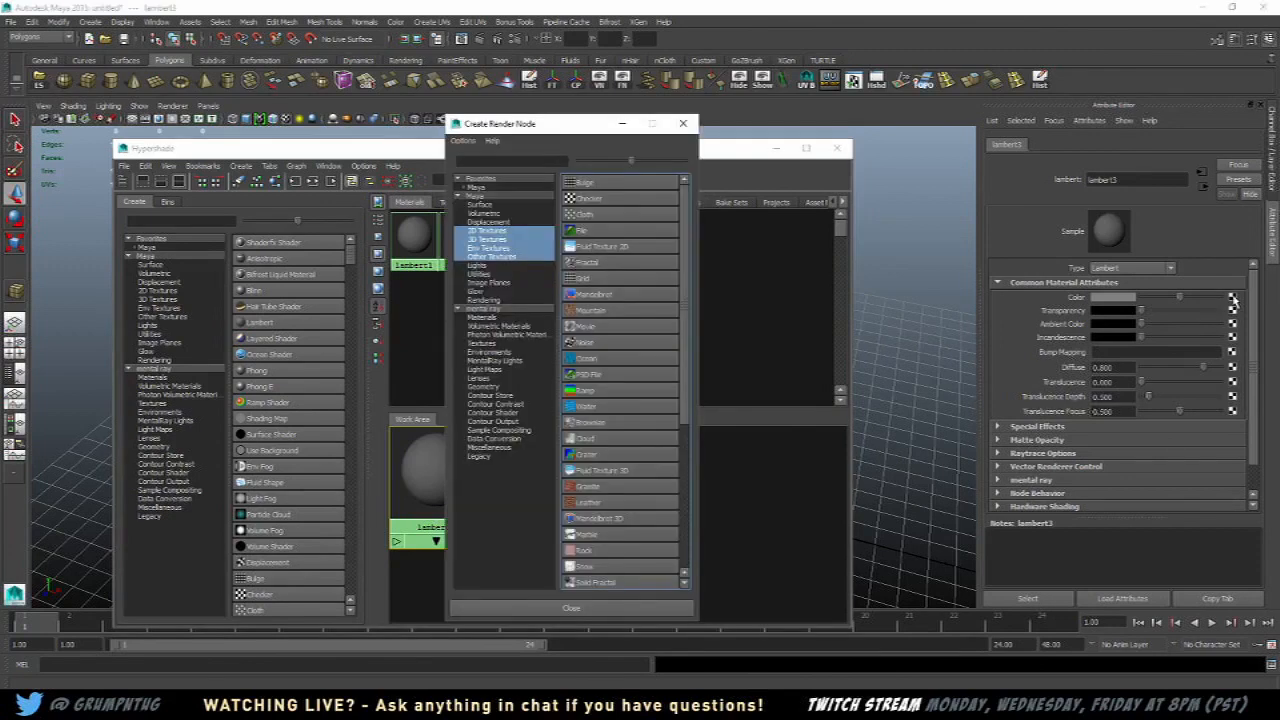
pyautogui.moveTo(685, 288)
pyautogui.mouseDown()
pyautogui.moveTo(692, 395)
pyautogui.moveTo(681, 266)
pyautogui.mouseUp()
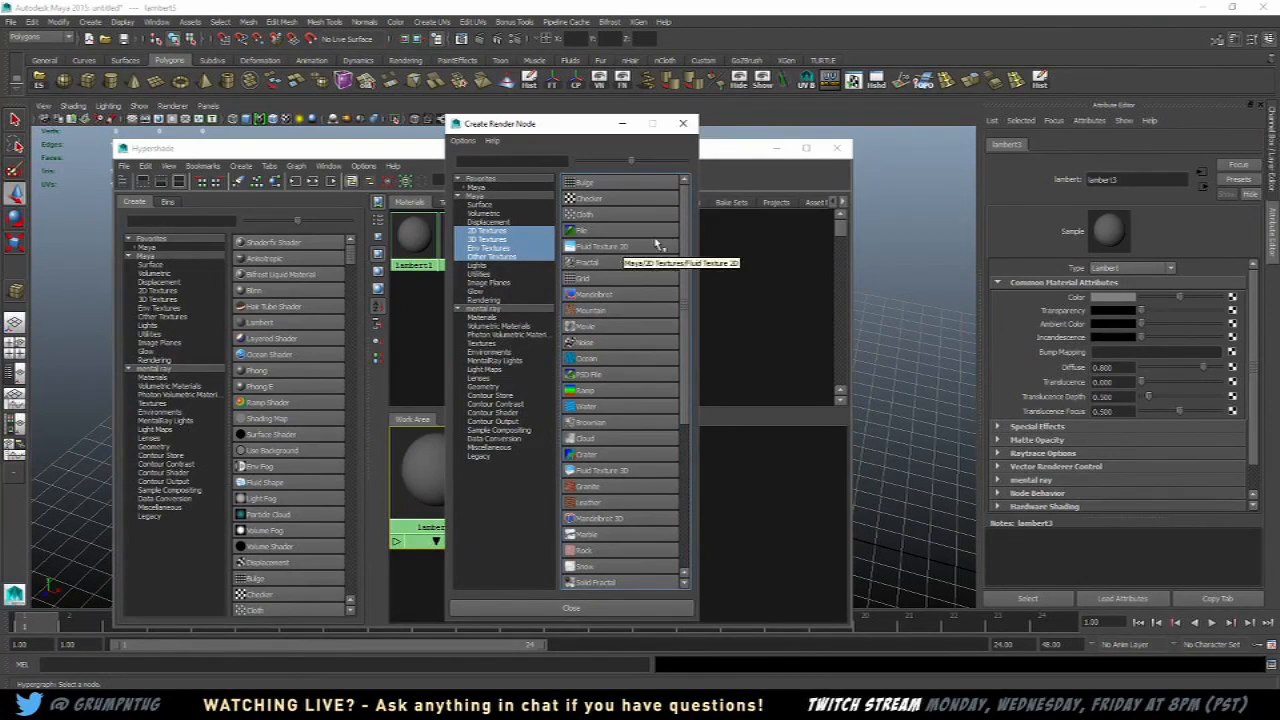
pyautogui.click(616, 231)
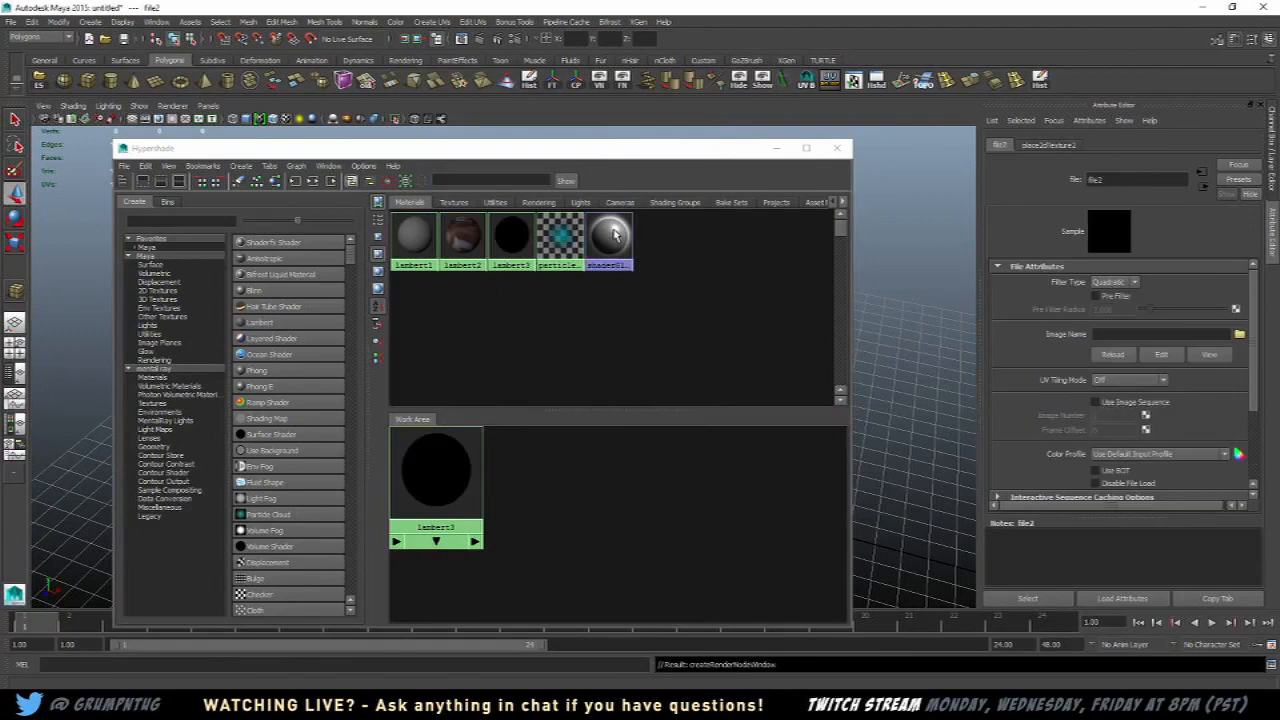
# Step: Load nickCage.png from the Desktop as the image for the new file texture
pyautogui.click(1240, 335)
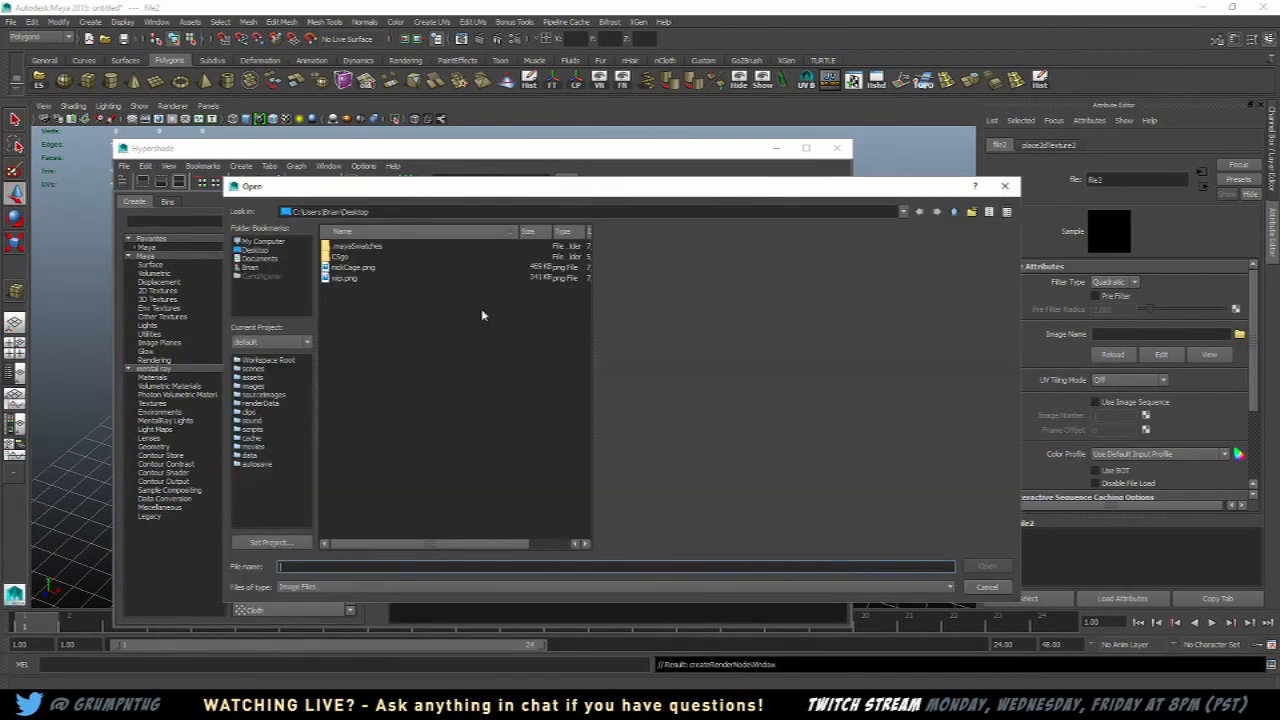
pyautogui.click(357, 279)
pyautogui.click(358, 269)
pyautogui.click(356, 279)
pyautogui.click(361, 270)
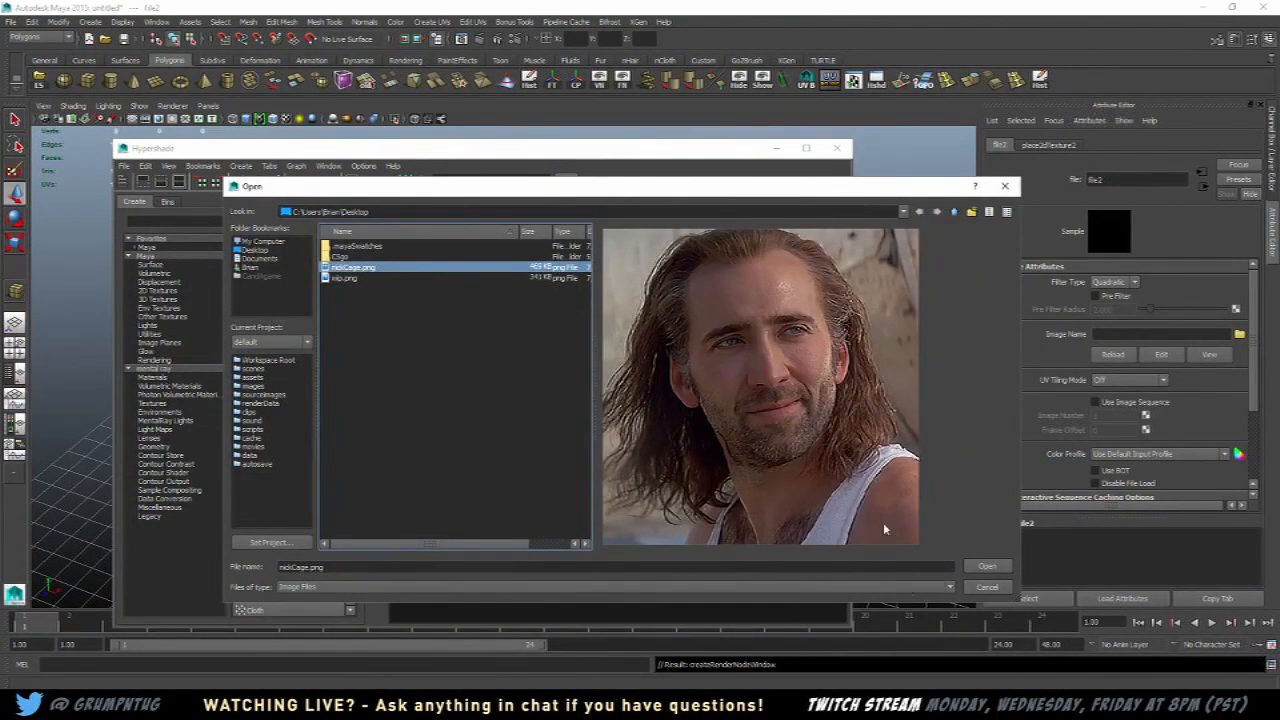
pyautogui.click(986, 567)
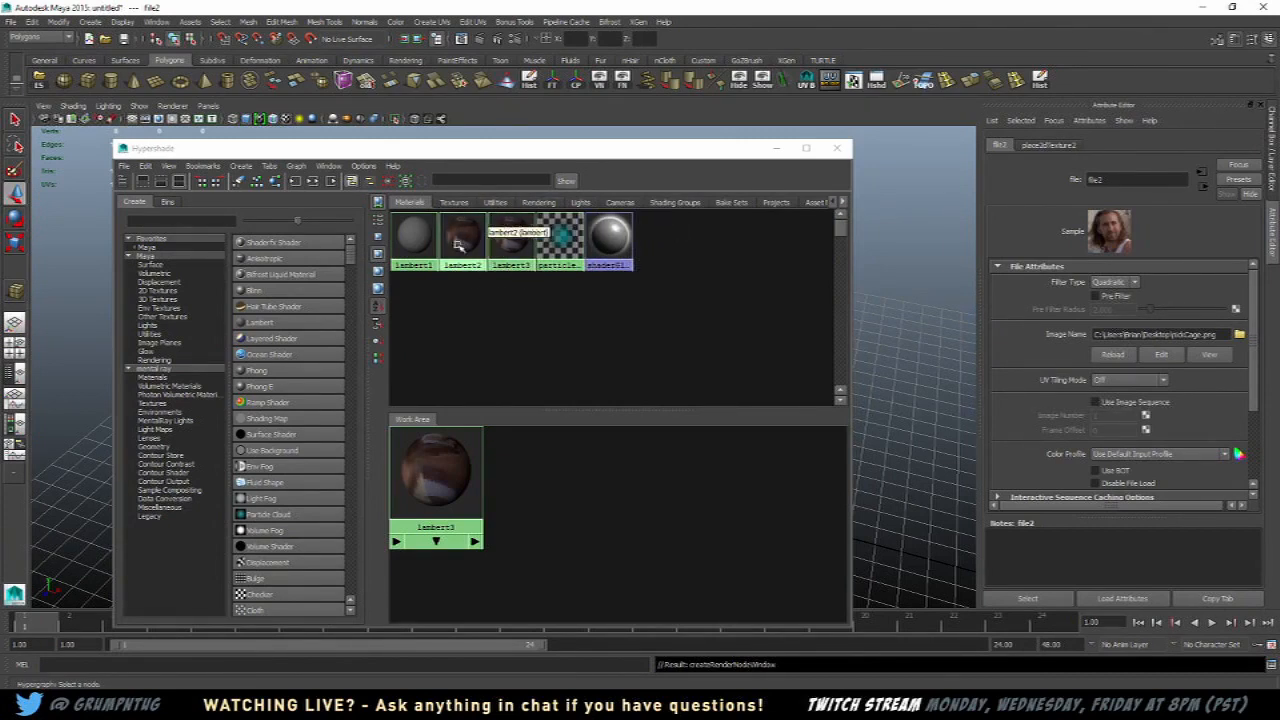
# Step: Compare the material swatch sizes in the Hypershade and return to small swatches
pyautogui.click(377, 289)
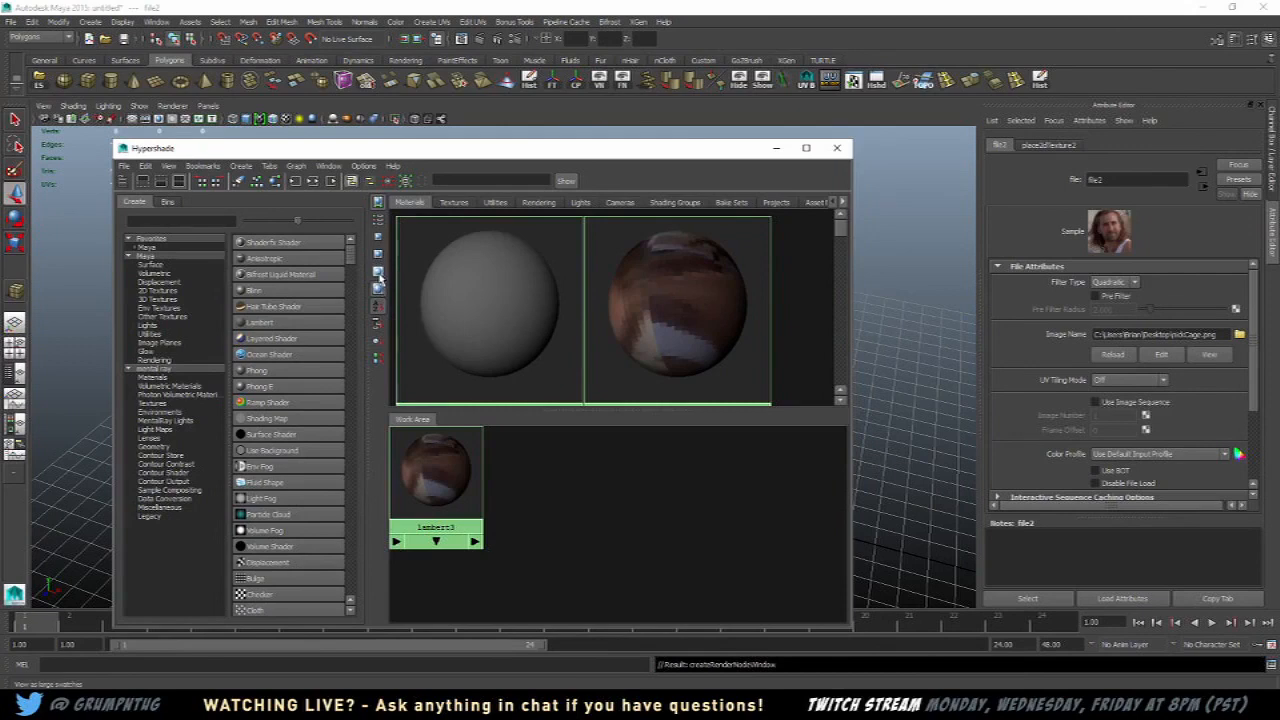
pyautogui.click(378, 267)
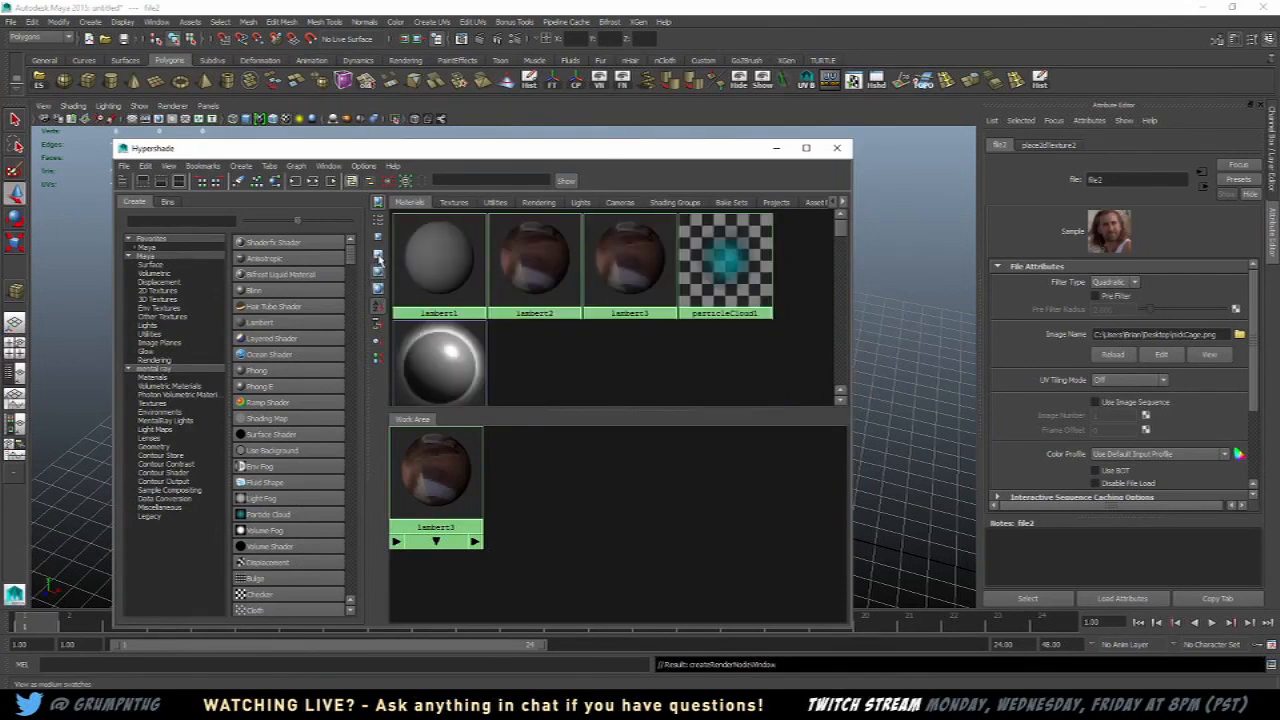
pyautogui.click(378, 255)
pyautogui.click(378, 238)
pyautogui.click(378, 254)
pyautogui.click(378, 271)
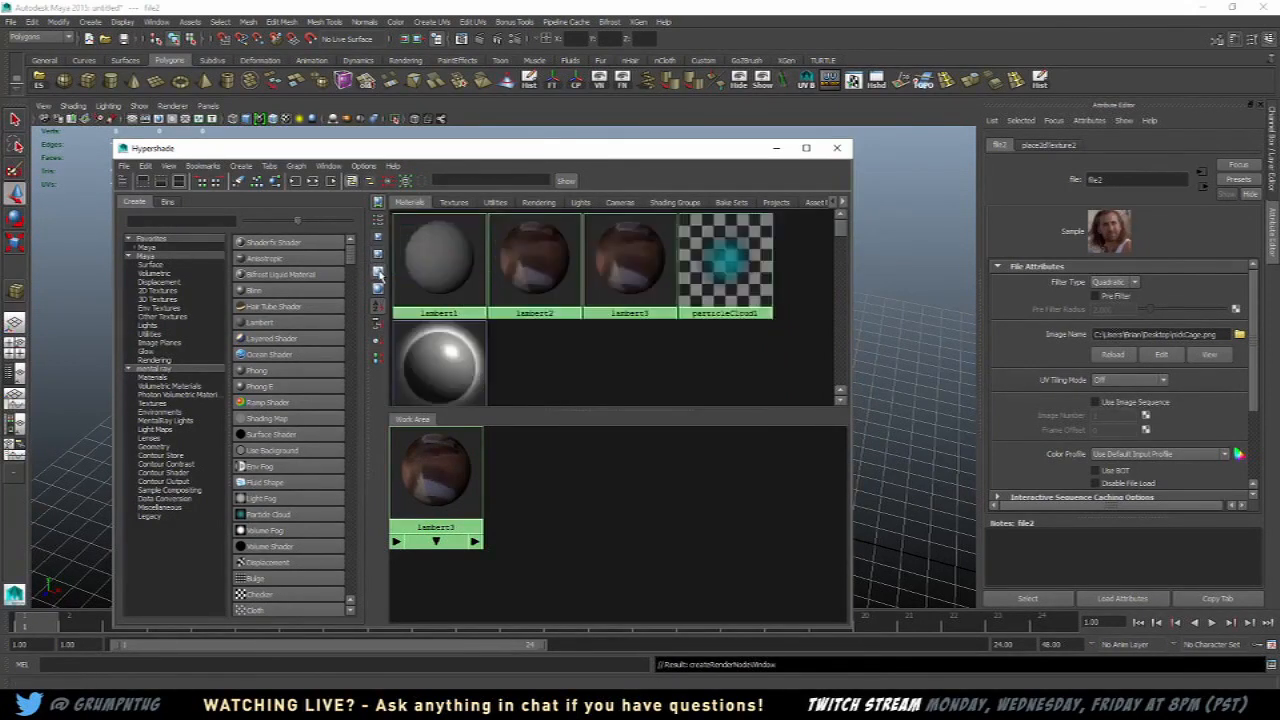
pyautogui.click(378, 288)
pyautogui.click(378, 271)
pyautogui.click(378, 255)
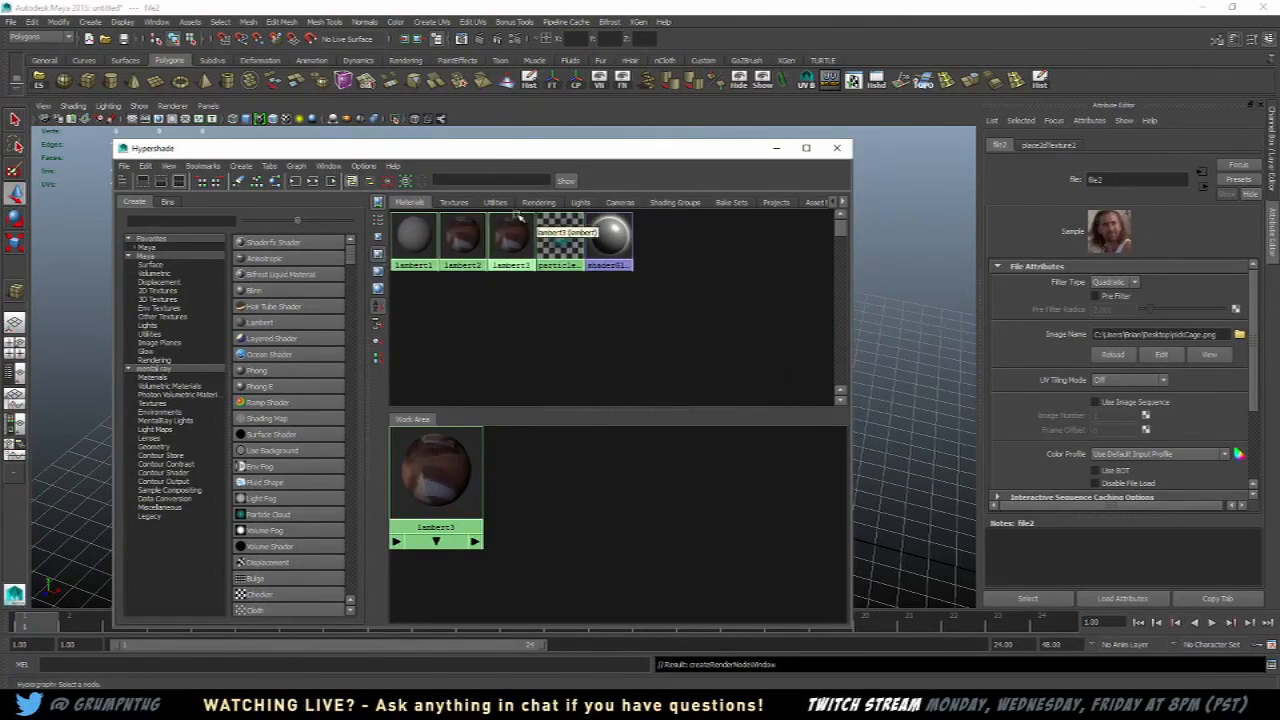
# Step: Move the Hypershade aside and reposition the view so the textured cube is visible beside it
pyautogui.moveTo(468, 158); pyautogui.dragTo(739, 185)
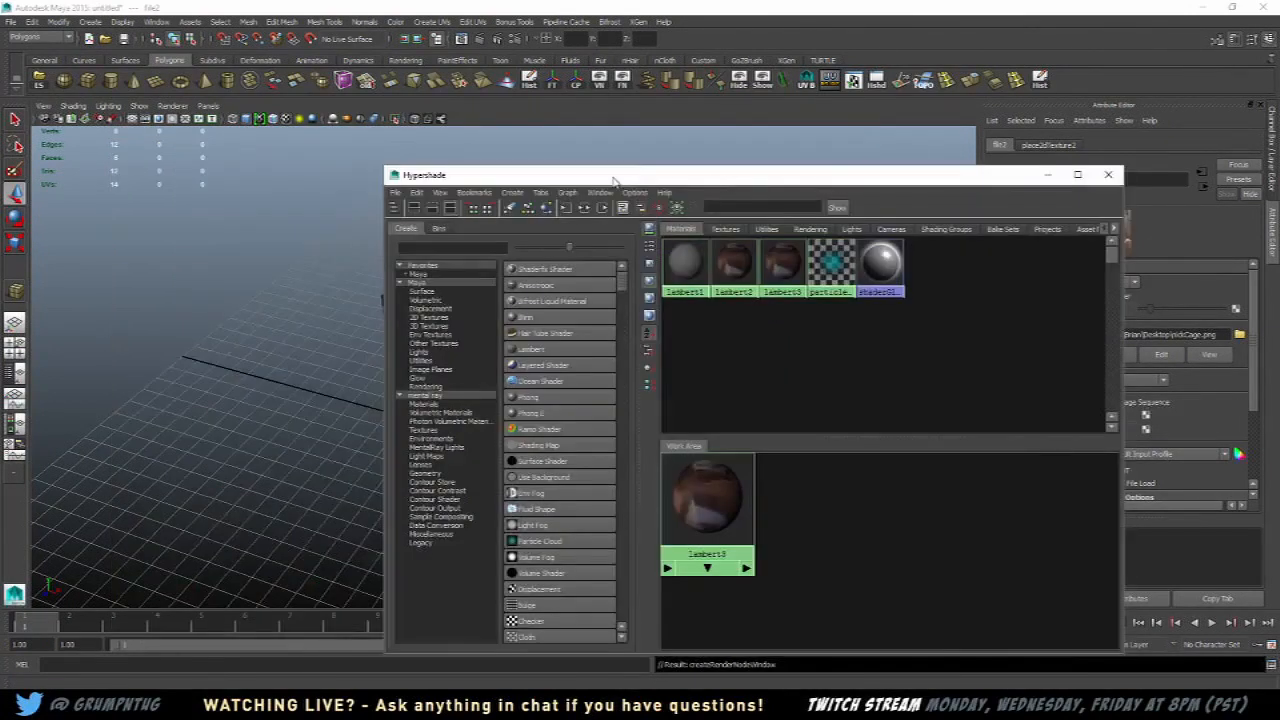
pyautogui.moveTo(614, 179); pyautogui.dragTo(778, 144)
pyautogui.keyDown('alt'); pyautogui.moveTo(532, 271); pyautogui.dragTo(300, 271, button='middle'); pyautogui.keyUp('alt')
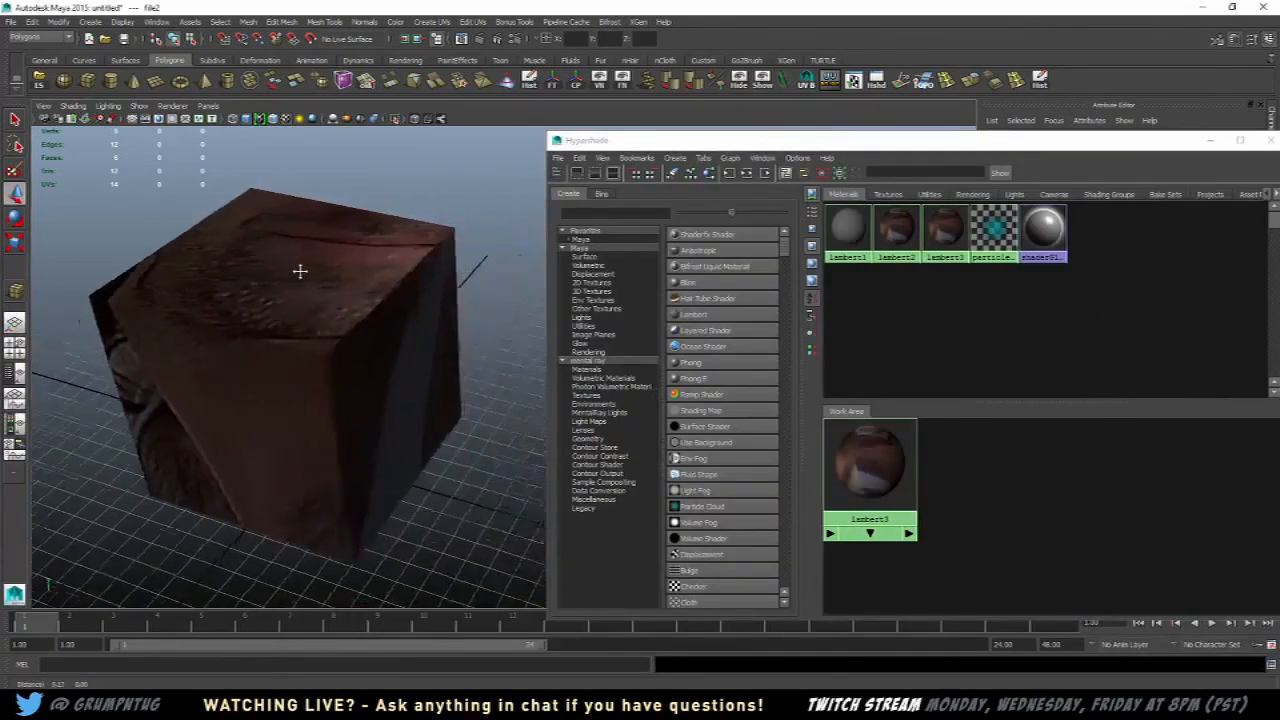
pyautogui.keyDown('alt'); pyautogui.moveTo(300, 271); pyautogui.dragTo(323, 309); pyautogui.keyUp('alt')
# Step: Select the cube, assign the default lambert1 material to it and inspect the untextured result
pyautogui.click(323, 309)
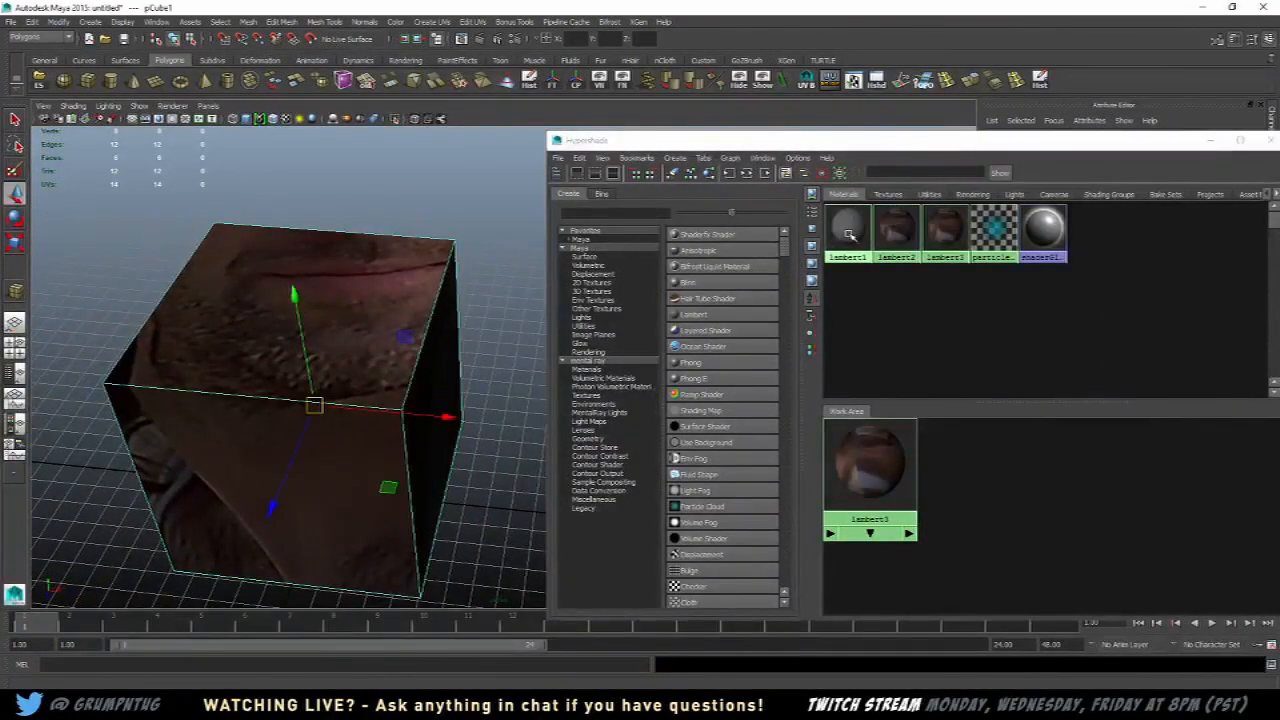
pyautogui.moveTo(848, 235); pyautogui.dragTo(846, 202, button='right')
pyautogui.keyDown('alt'); pyautogui.moveTo(505, 215); pyautogui.dragTo(434, 309); pyautogui.keyUp('alt')
pyautogui.click(489, 235)
# Step: Reselect the cube, assign the textured lambert3 material to it, close the Hypershade and inspect the cube
pyautogui.click(414, 302)
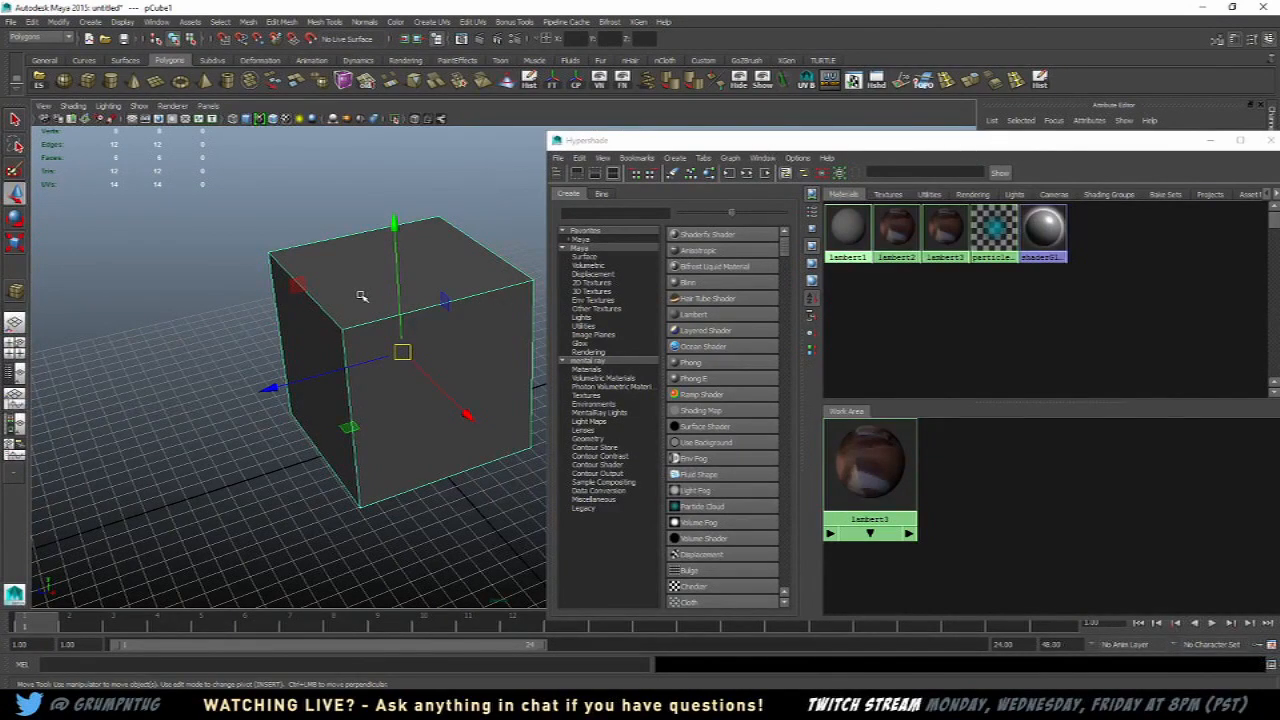
pyautogui.rightClick(950, 232)
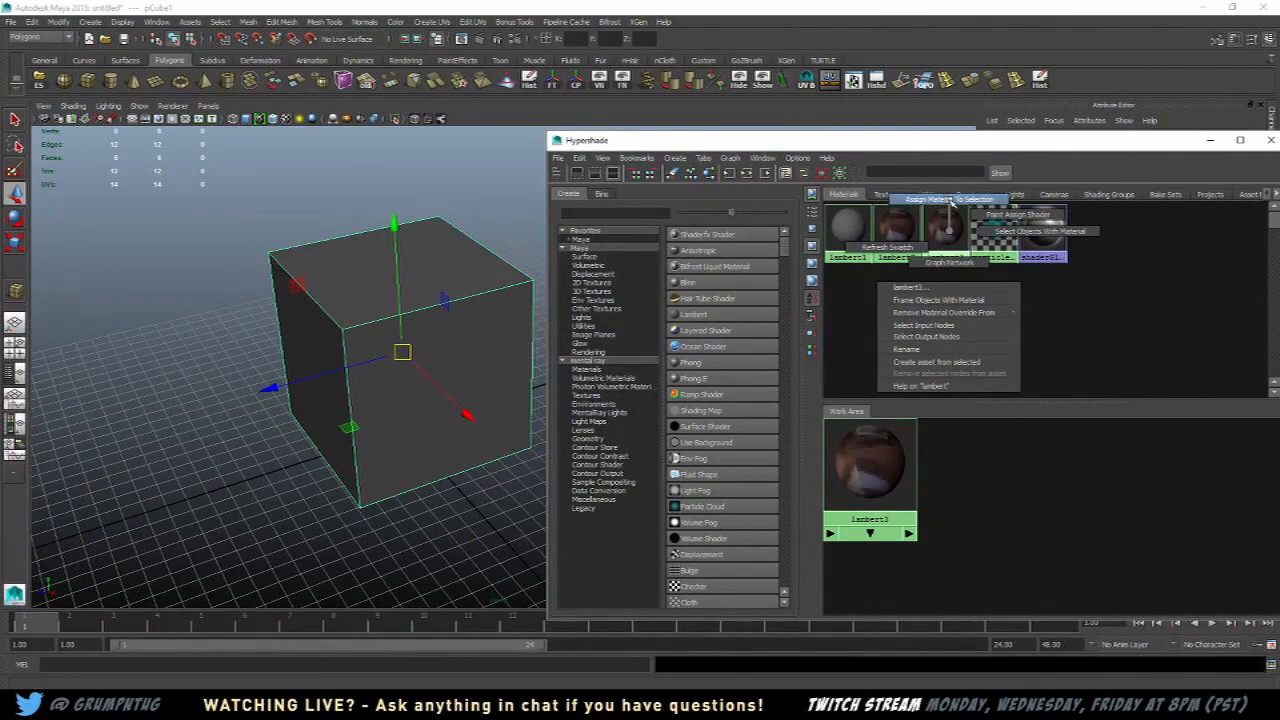
pyautogui.click(950, 200)
pyautogui.keyDown('alt'); pyautogui.moveTo(483, 203); pyautogui.dragTo(433, 239); pyautogui.keyUp('alt')
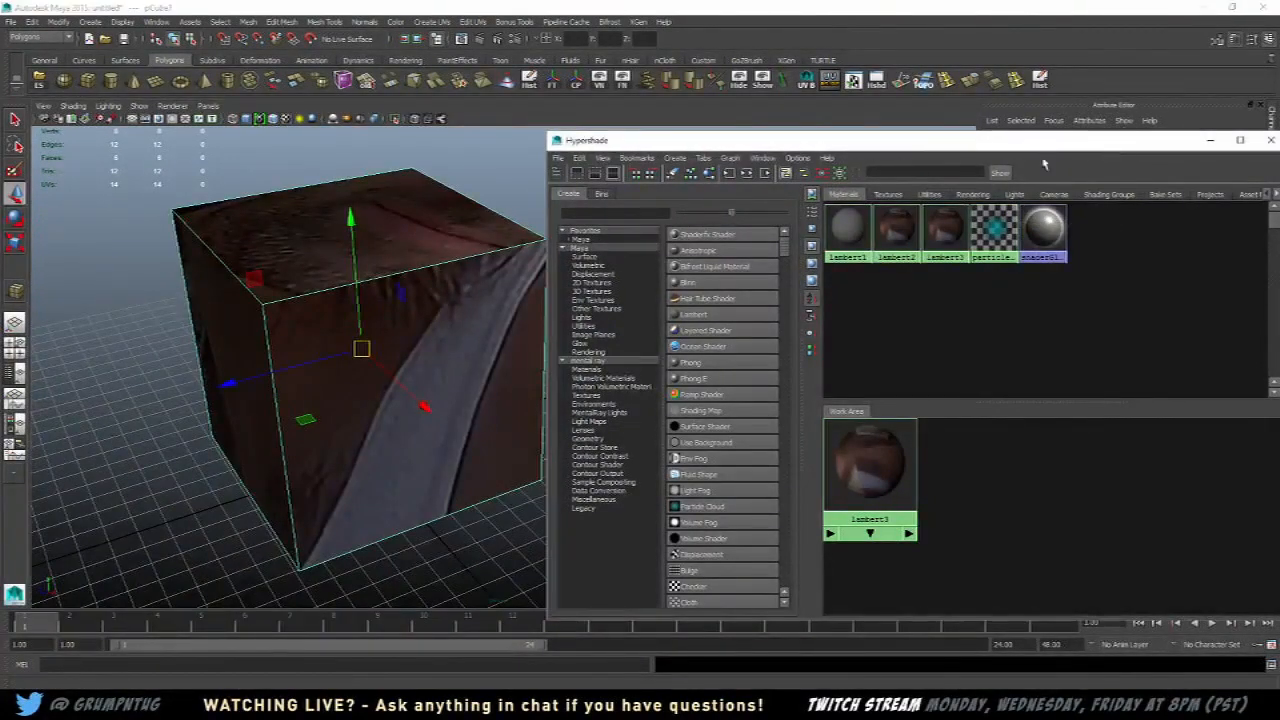
pyautogui.moveTo(1095, 141); pyautogui.dragTo(853, 158)
pyautogui.click(1000, 158)
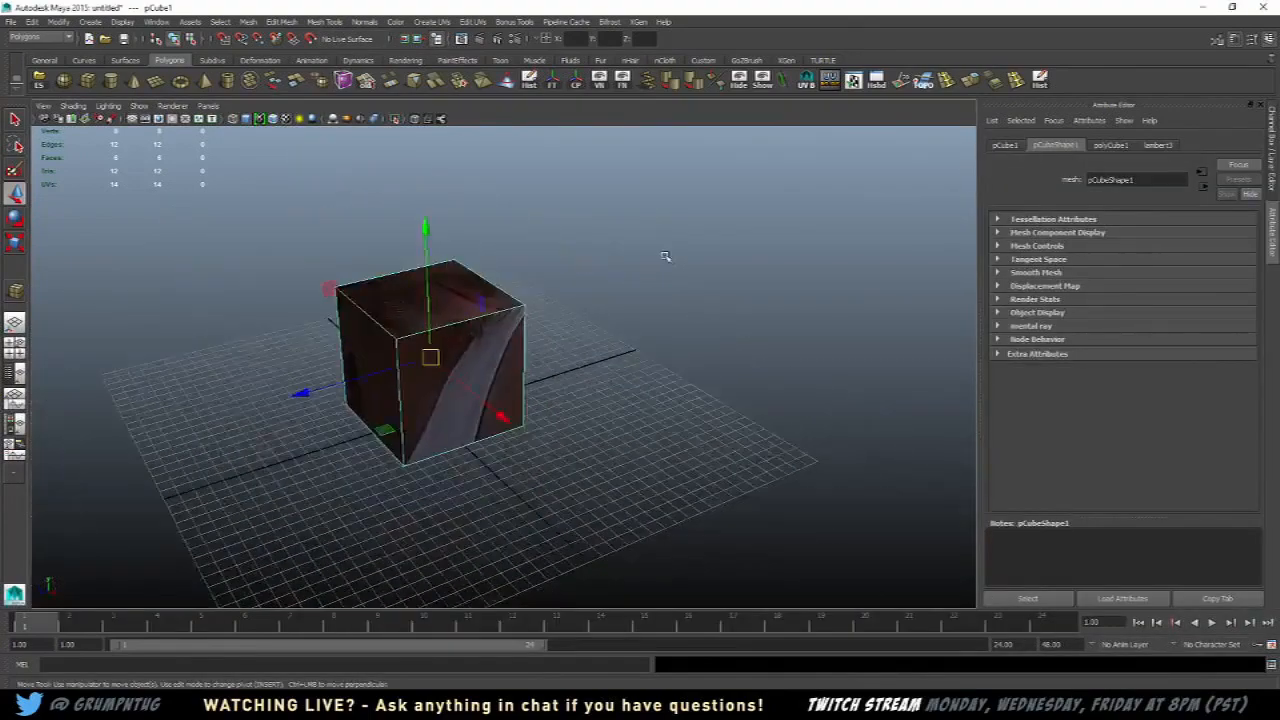
pyautogui.keyDown('alt'); pyautogui.moveTo(665, 256); pyautogui.dragTo(563, 349); pyautogui.keyUp('alt')
pyautogui.keyDown('alt'); pyautogui.moveTo(563, 349); pyautogui.dragTo(535, 343, button='right'); pyautogui.keyUp('alt')
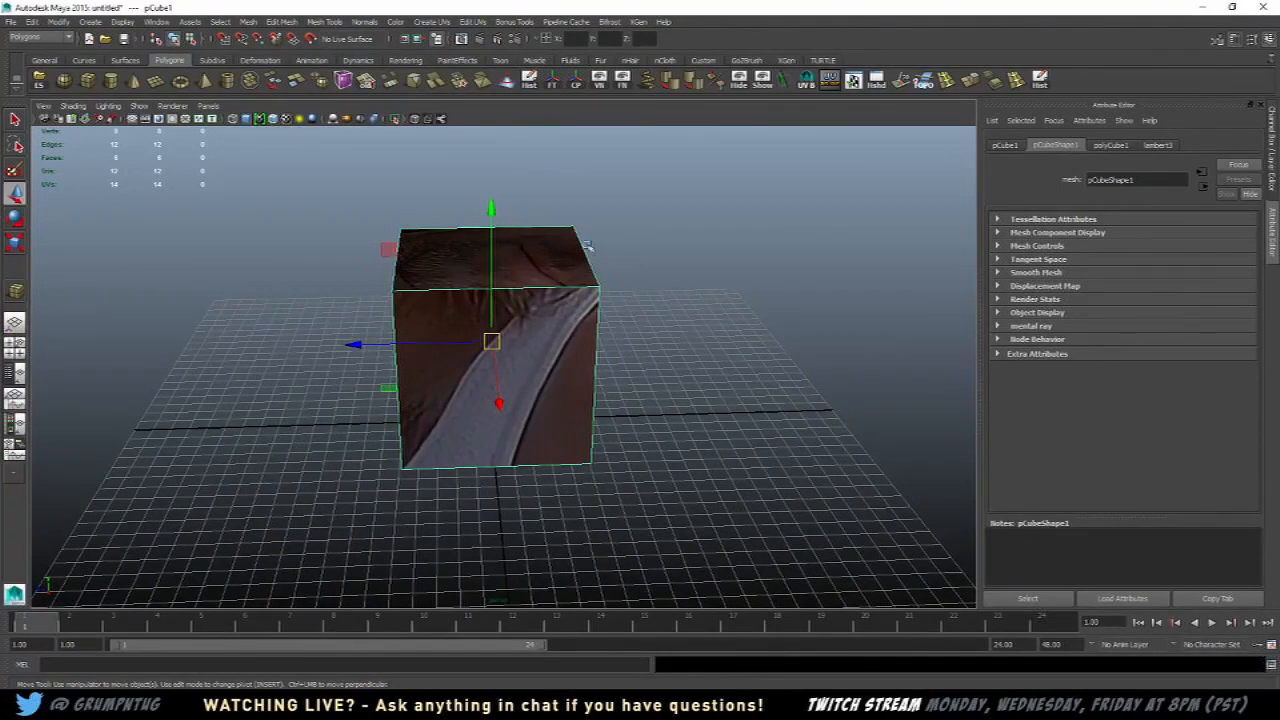
# Step: Apply a Planar Mapping UV projection to the whole cube
pyautogui.keyDown('alt'); pyautogui.moveTo(537, 246); pyautogui.dragTo(674, 251); pyautogui.keyUp('alt')
pyautogui.moveTo(674, 251)
pyautogui.keyDown('alt'); pyautogui.mouseDown(button='right')
pyautogui.moveTo(700, 263)
pyautogui.moveTo(665, 267)
pyautogui.mouseUp(button='right'); pyautogui.keyUp('alt')
pyautogui.keyDown('alt'); pyautogui.moveTo(665, 268); pyautogui.dragTo(608, 306); pyautogui.keyUp('alt')
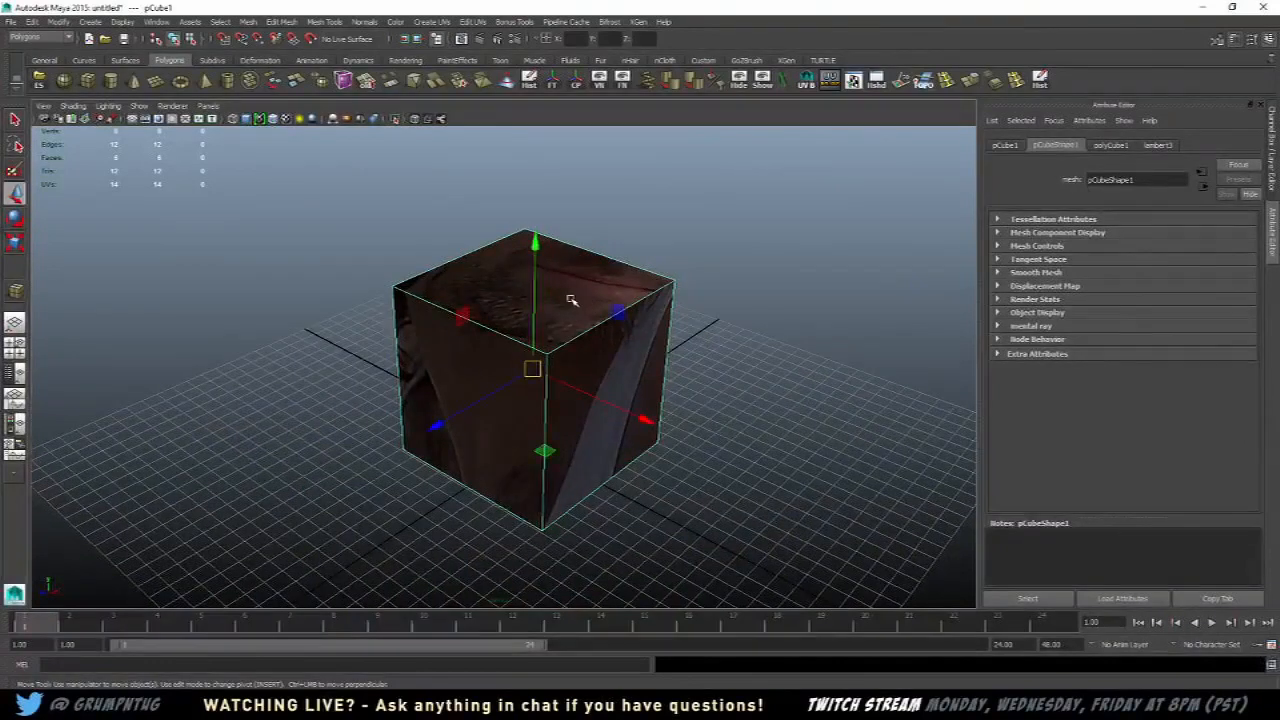
pyautogui.press('space')
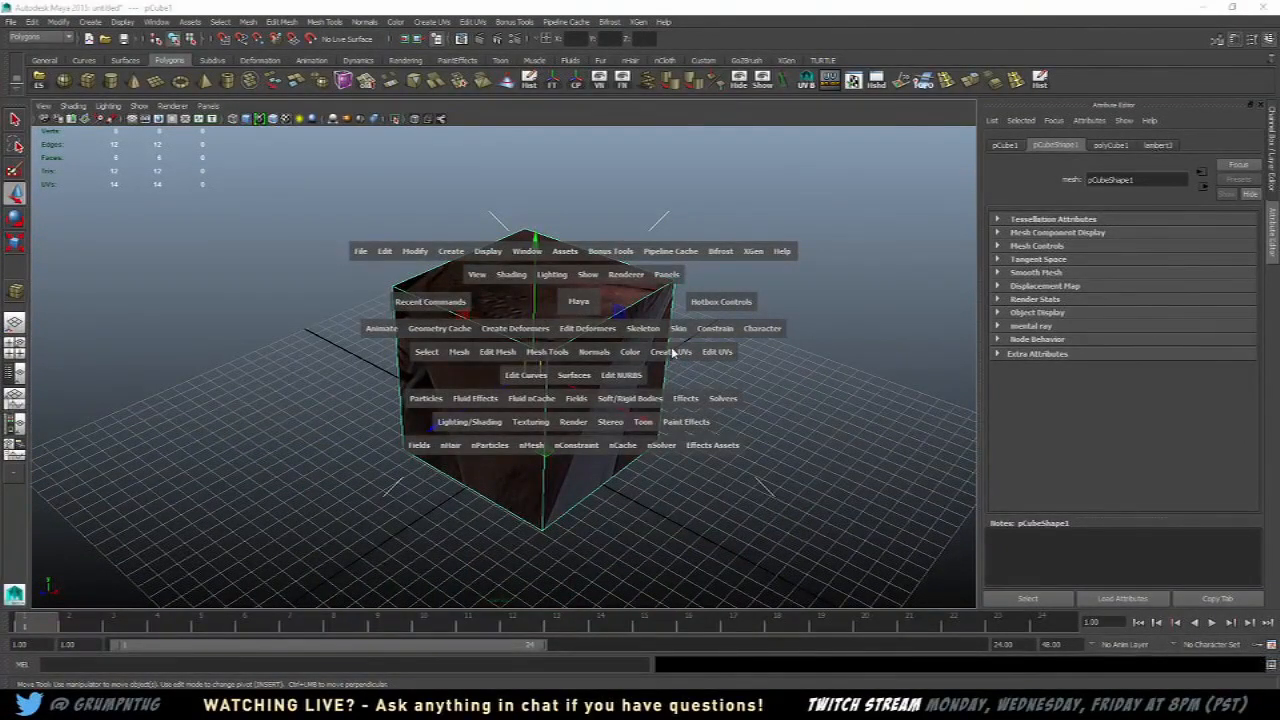
pyautogui.click(672, 351)
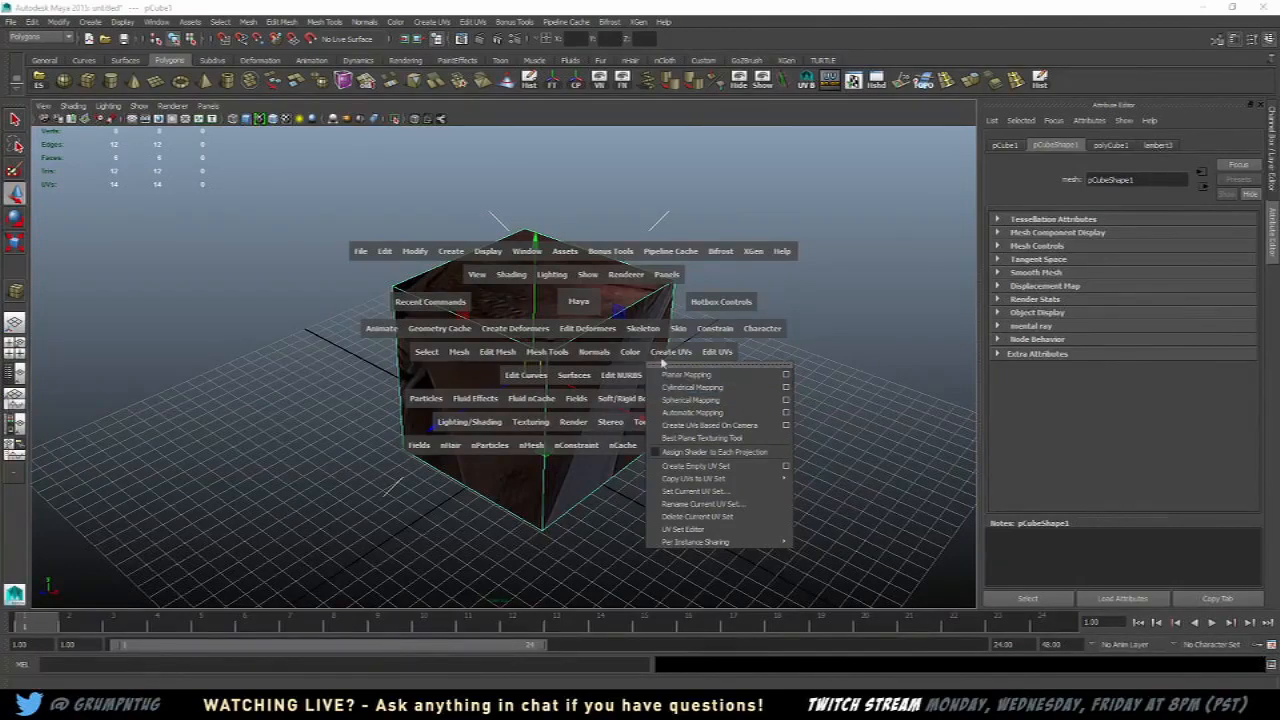
pyautogui.click(731, 381)
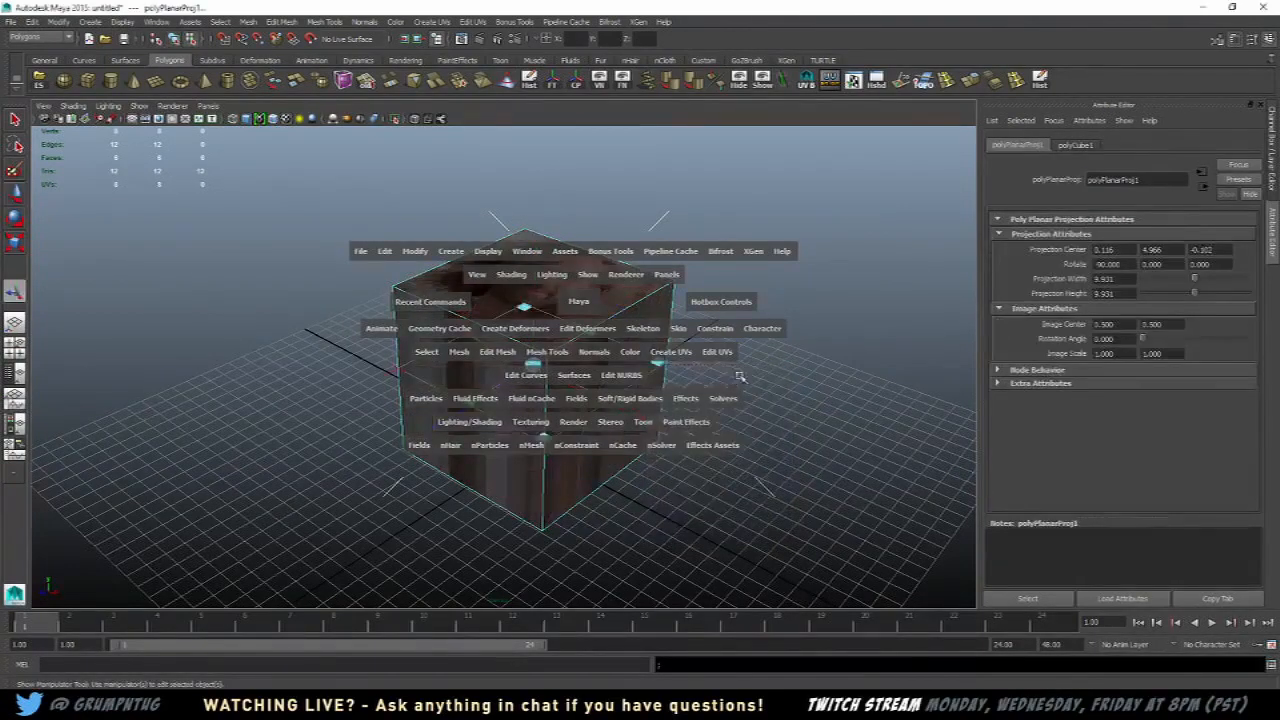
# Step: Deselect the cube, inspect its newly projected faces and open the UV Texture Editor beside it
pyautogui.keyDown('alt'); pyautogui.moveTo(703, 220); pyautogui.dragTo(751, 300); pyautogui.keyUp('alt')
pyautogui.click(724, 244)
pyautogui.scroll(4, 500, 312)
pyautogui.keyDown('alt'); pyautogui.moveTo(460, 310); pyautogui.dragTo(577, 209); pyautogui.keyUp('alt')
pyautogui.scroll(-4, 533, 311)
pyautogui.keyDown('alt'); pyautogui.moveTo(534, 311); pyautogui.dragTo(519, 333); pyautogui.keyUp('alt')
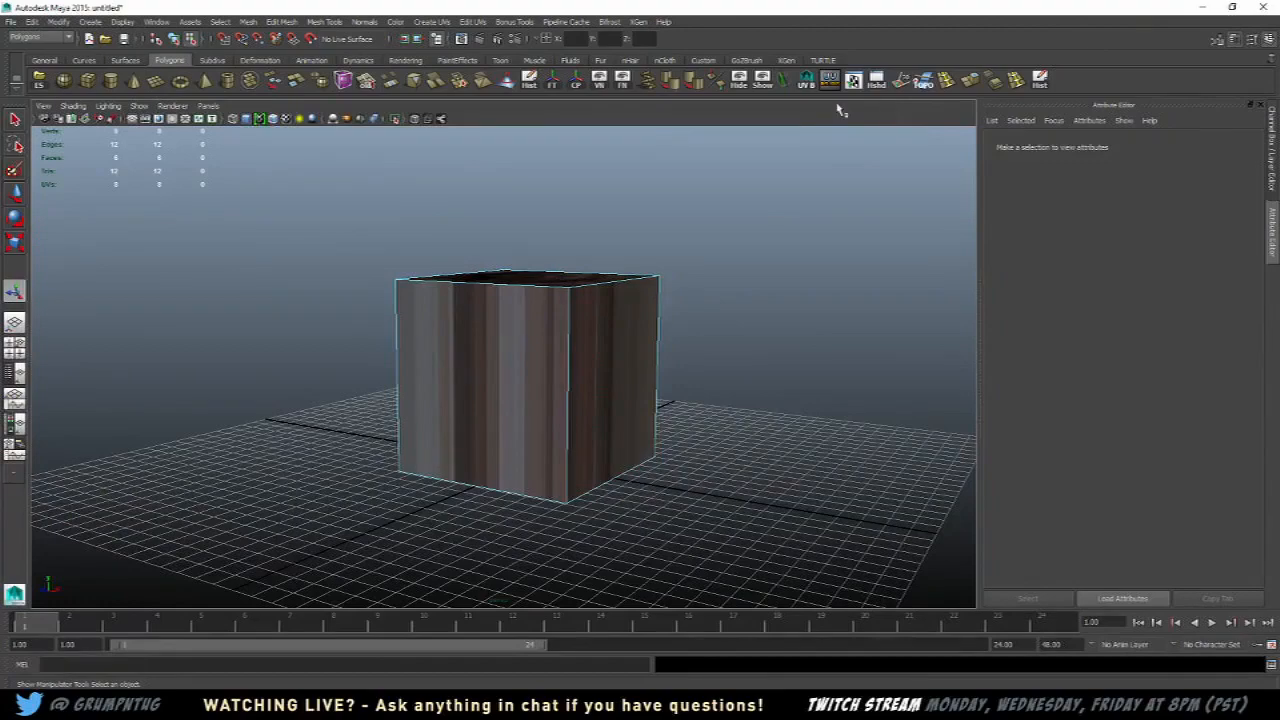
pyautogui.click(853, 81)
pyautogui.moveTo(853, 59); pyautogui.dragTo(897, 84)
pyautogui.scroll(2, 543, 278)
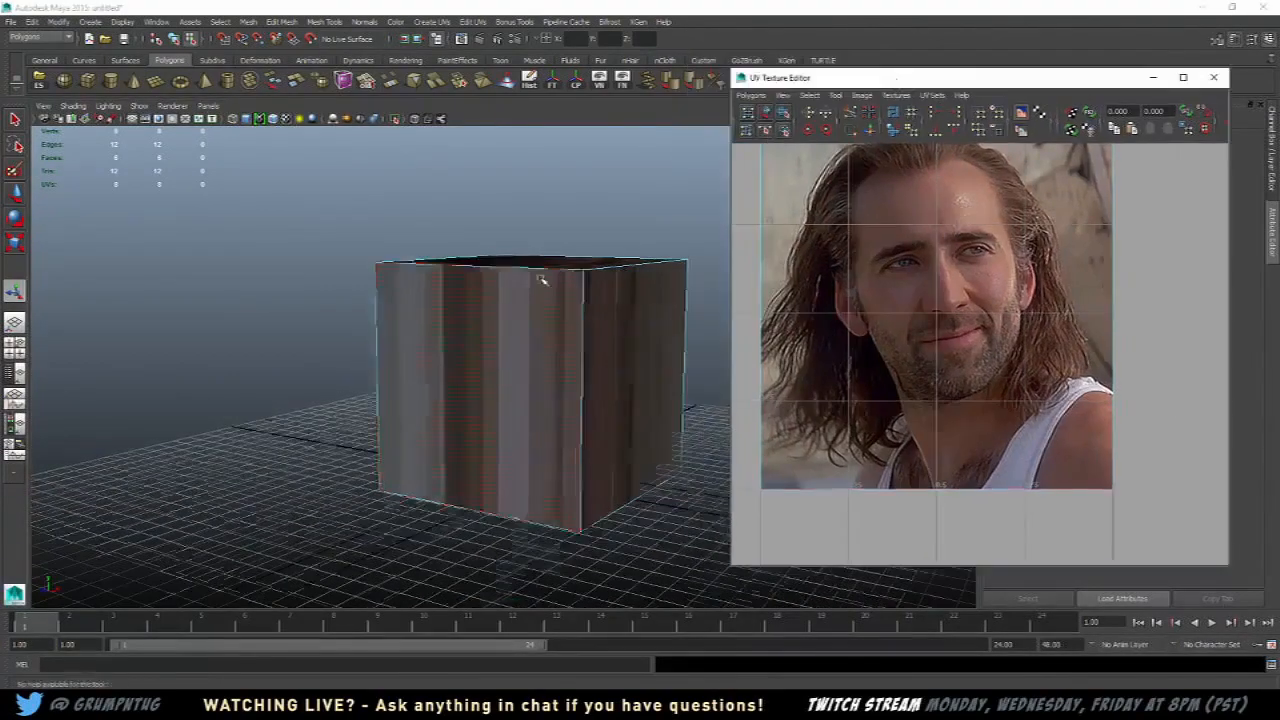
# Step: Examine the planar projection on the cube's top face and compare it with the side faces from several angles
pyautogui.keyDown('alt'); pyautogui.moveTo(543, 278); pyautogui.dragTo(545, 283); pyautogui.keyUp('alt')
pyautogui.scroll(-5, 594, 263)
pyautogui.keyDown('alt'); pyautogui.moveTo(594, 263); pyautogui.dragTo(446, 356, button='middle'); pyautogui.keyUp('alt')
pyautogui.scroll(4, 446, 356)
pyautogui.moveTo(433, 357); pyautogui.dragTo(488, 338, button='right')
pyautogui.click(600, 286)
pyautogui.keyDown('alt'); pyautogui.moveTo(600, 286); pyautogui.dragTo(669, 341); pyautogui.keyUp('alt')
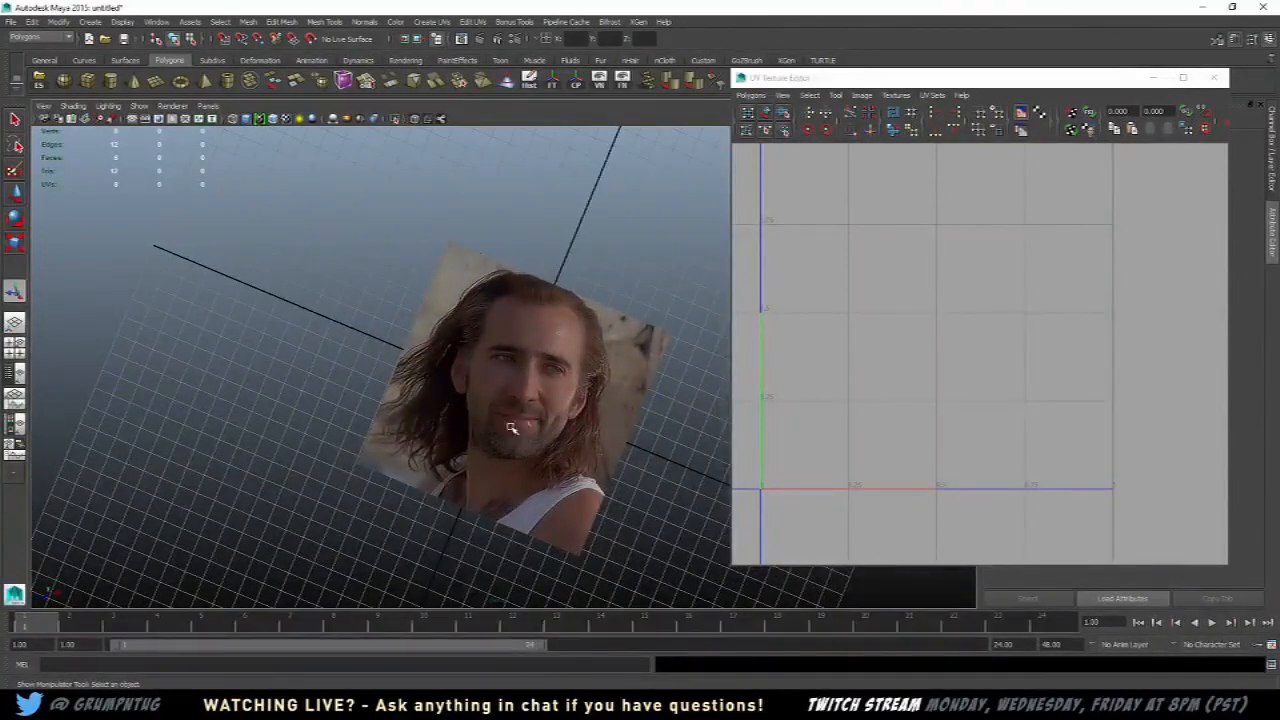
pyautogui.keyDown('alt'); pyautogui.moveTo(630, 425); pyautogui.dragTo(651, 383); pyautogui.keyUp('alt')
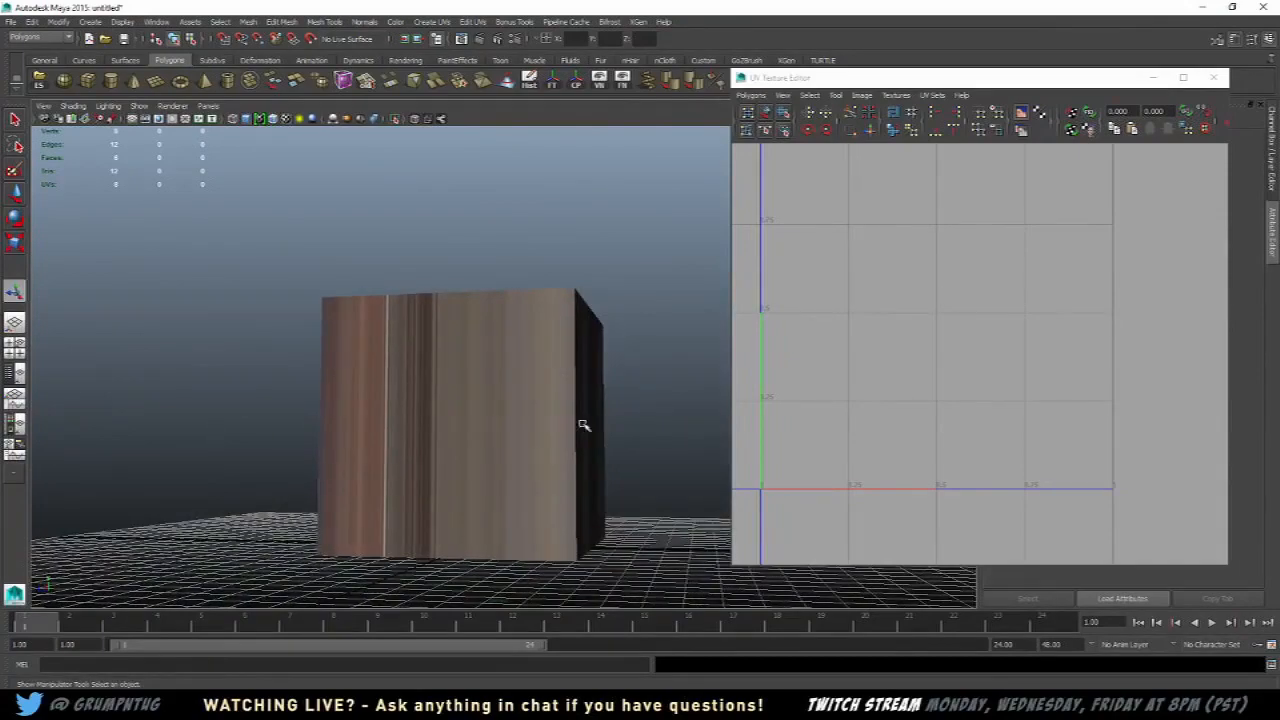
pyautogui.keyDown('alt'); pyautogui.moveTo(584, 425); pyautogui.dragTo(338, 410); pyautogui.keyUp('alt')
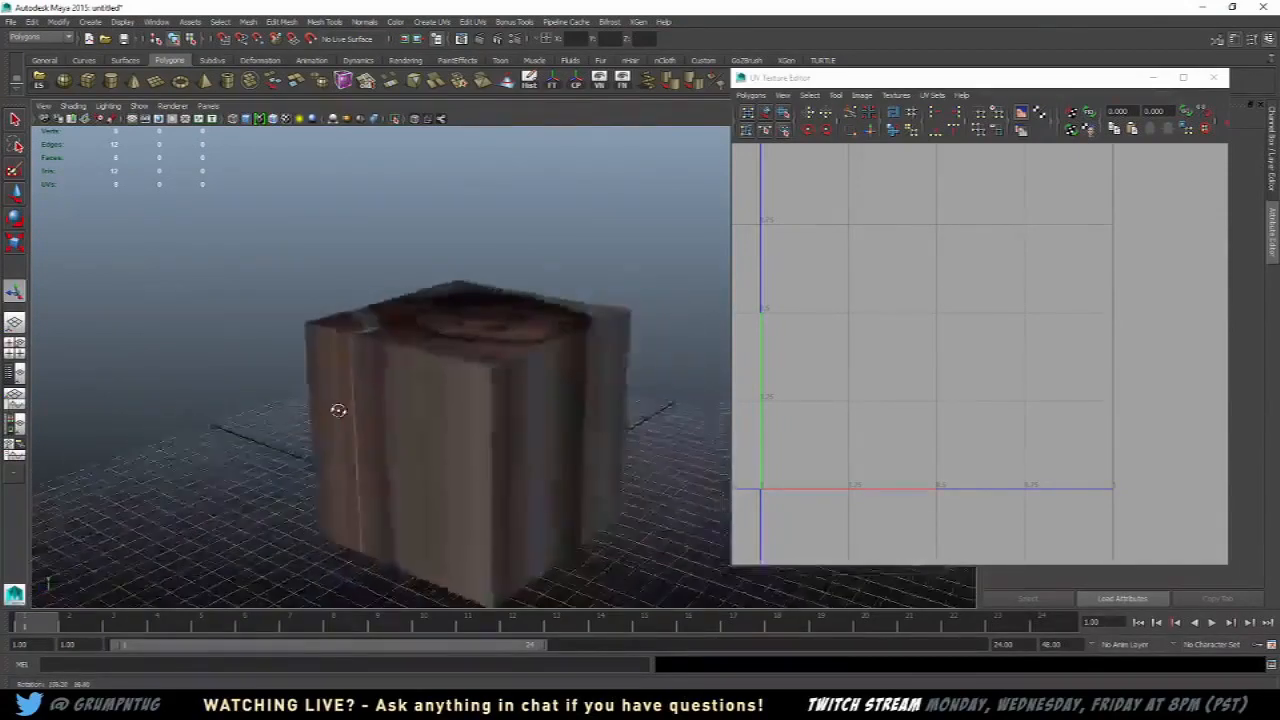
pyautogui.keyDown('alt'); pyautogui.moveTo(551, 392); pyautogui.dragTo(513, 305); pyautogui.keyUp('alt')
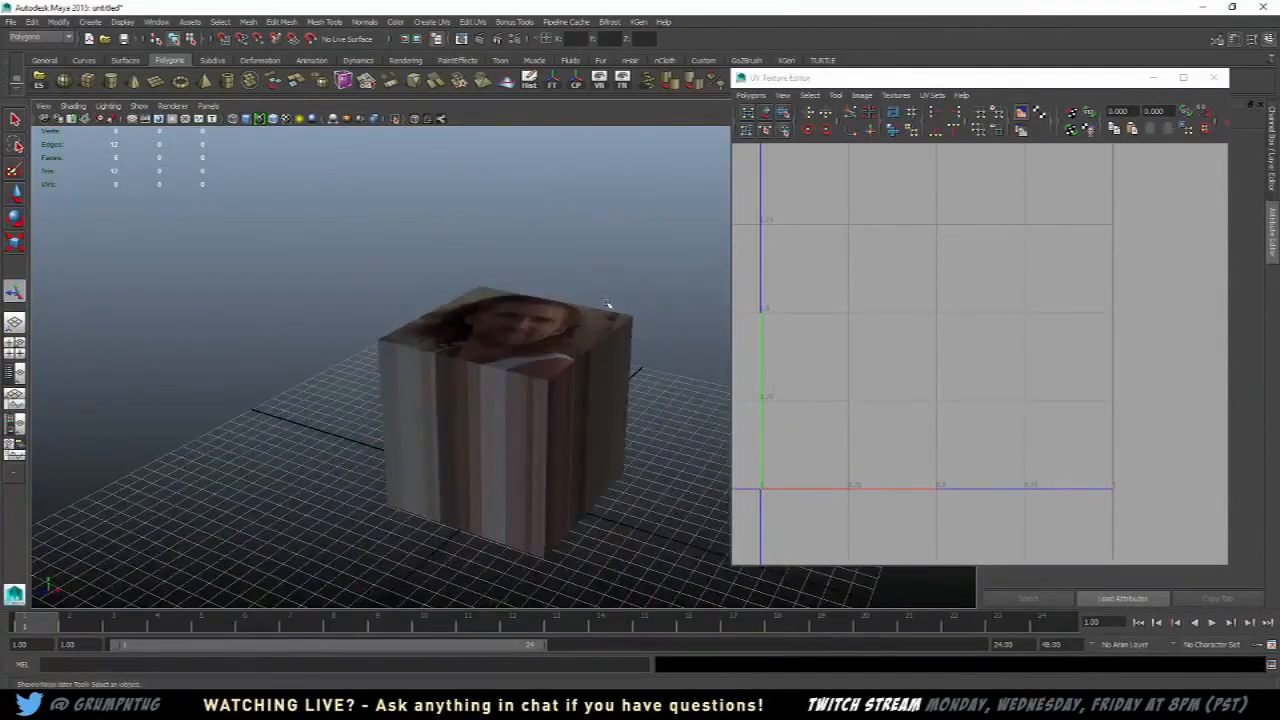
pyautogui.keyDown('alt'); pyautogui.moveTo(607, 304); pyautogui.dragTo(498, 312); pyautogui.keyUp('alt')
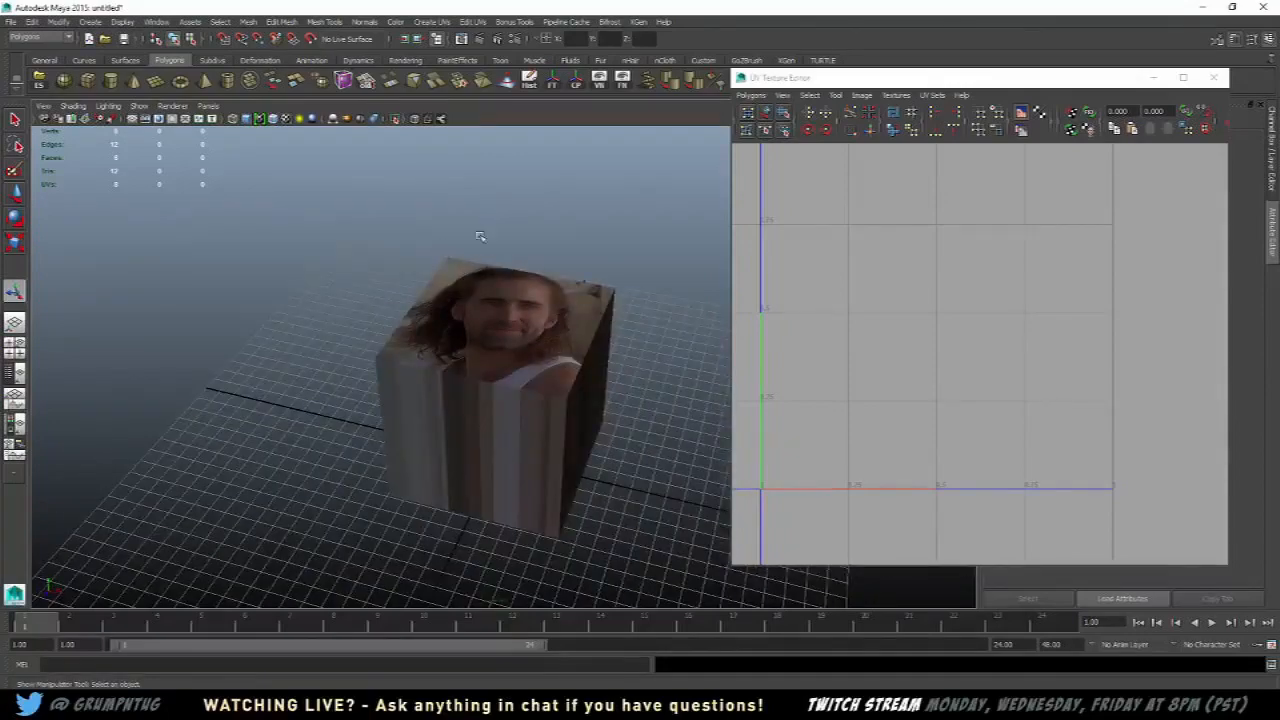
pyautogui.keyDown('alt'); pyautogui.moveTo(479, 236); pyautogui.dragTo(571, 342); pyautogui.keyUp('alt')
pyautogui.keyDown('alt'); pyautogui.moveTo(552, 544); pyautogui.dragTo(620, 401); pyautogui.keyUp('alt')
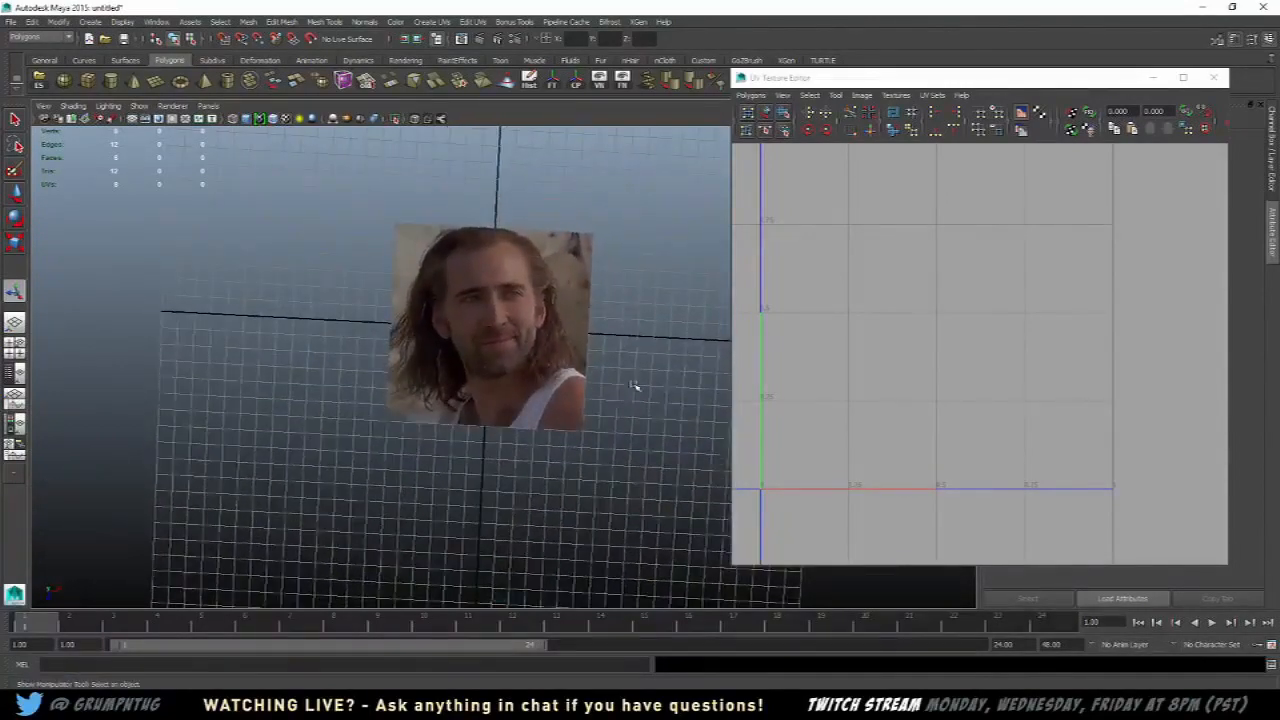
pyautogui.keyDown('alt'); pyautogui.moveTo(667, 441); pyautogui.dragTo(558, 405); pyautogui.keyUp('alt')
# Step: Select all the cube's UVs in the UV Texture Editor and move them off the portrait by about 0.36 in U and 1.09 in V
pyautogui.click(540, 362)
pyautogui.scroll(-5, 927, 302)
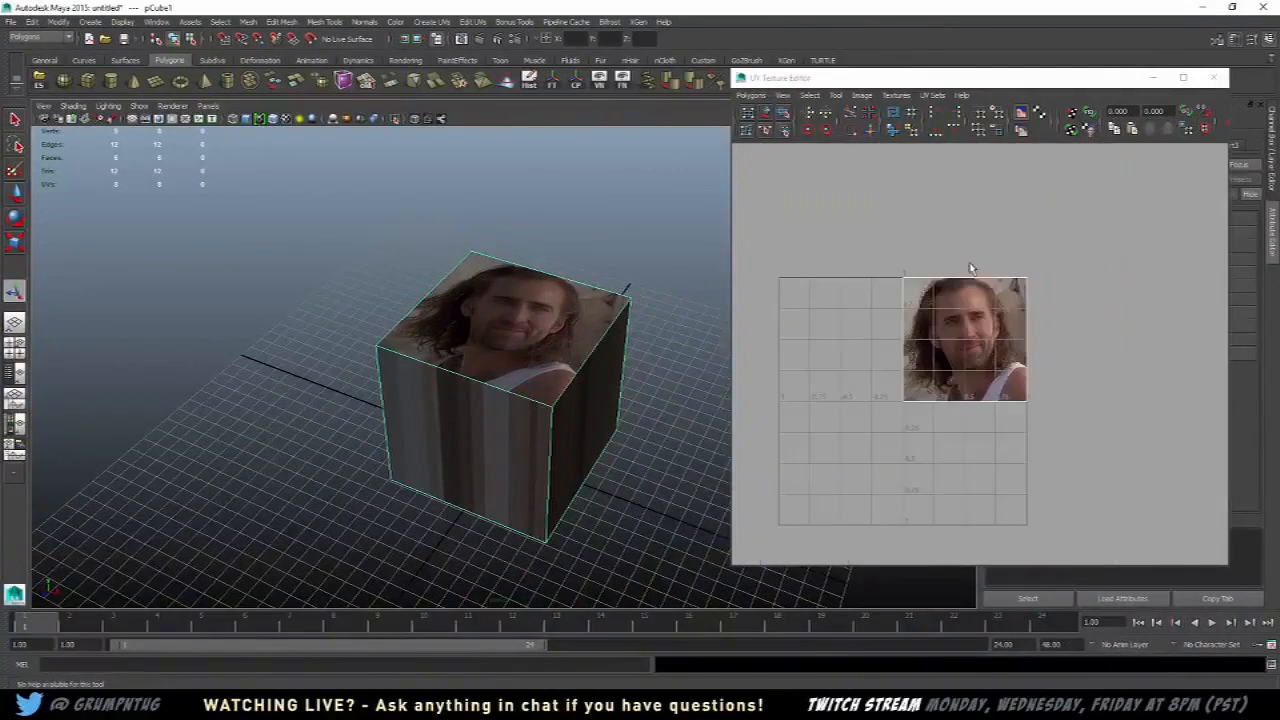
pyautogui.scroll(4, 927, 302)
pyautogui.moveTo(758, 191); pyautogui.dragTo(812, 189, button='right')
pyautogui.moveTo(836, 178); pyautogui.dragTo(793, 224)
pyautogui.moveTo(790, 222); pyautogui.dragTo(853, 326, button='right')
pyautogui.scroll(-4, 918, 320)
pyautogui.press('w')
pyautogui.keyDown('alt'); pyautogui.moveTo(922, 320); pyautogui.dragTo(880, 382, button='middle'); pyautogui.keyUp('alt')
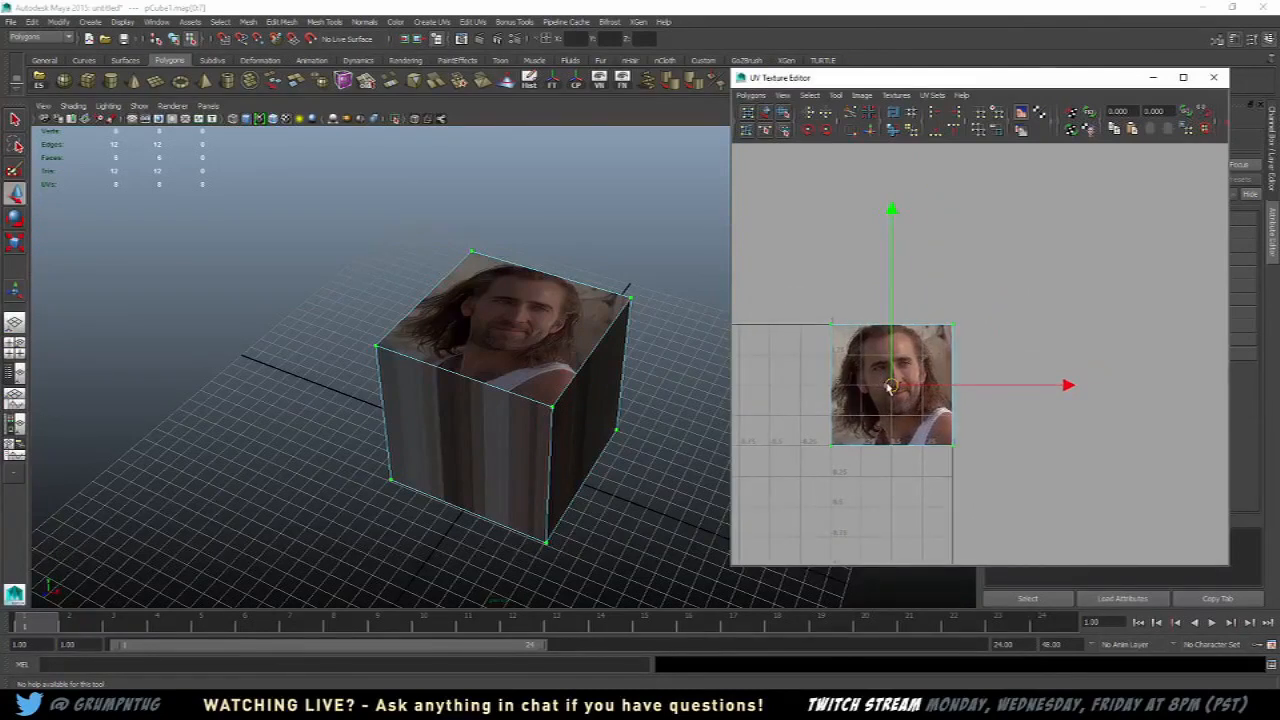
pyautogui.moveTo(890, 382); pyautogui.dragTo(927, 261)
pyautogui.scroll(5, 617, 291)
pyautogui.keyDown('alt'); pyautogui.moveTo(617, 291); pyautogui.dragTo(788, 291); pyautogui.keyUp('alt')
# Step: Separate the stacked UVs at the layout's lower-left corner, moving one down-left and the other straight left
pyautogui.moveTo(801, 243); pyautogui.dragTo(848, 246, button='right')
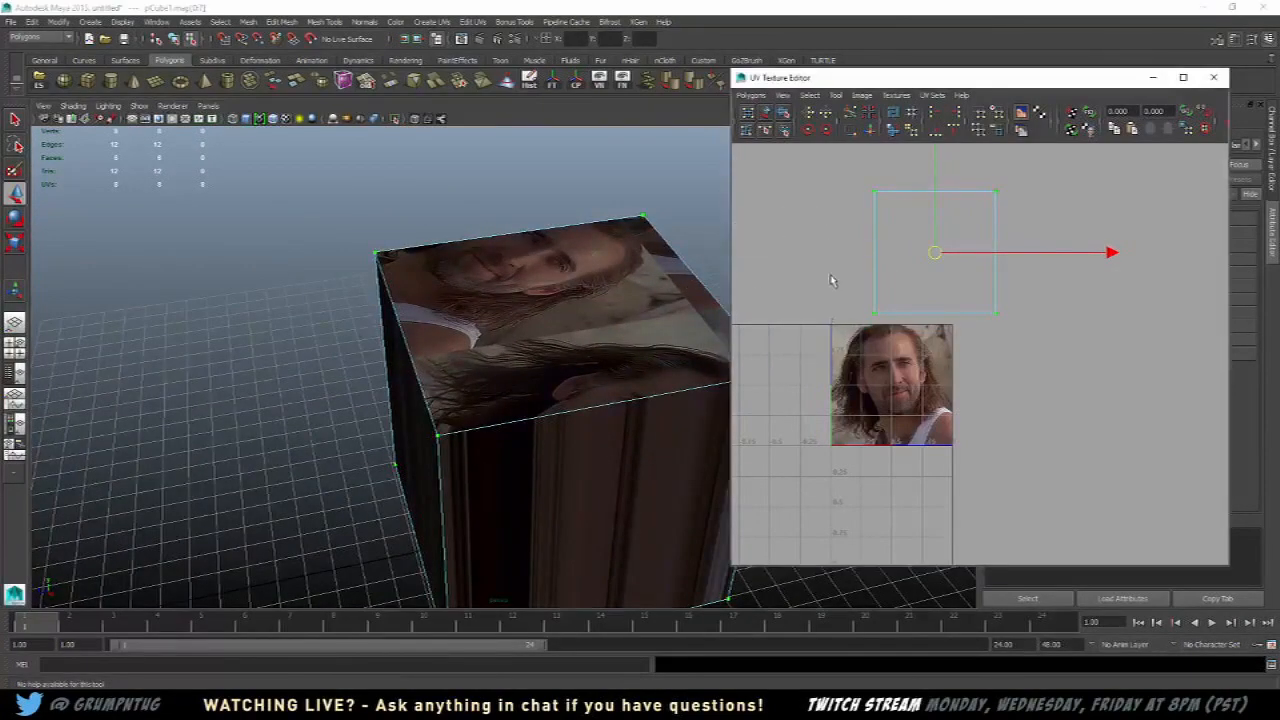
pyautogui.click(875, 316)
pyautogui.moveTo(875, 315); pyautogui.dragTo(910, 284)
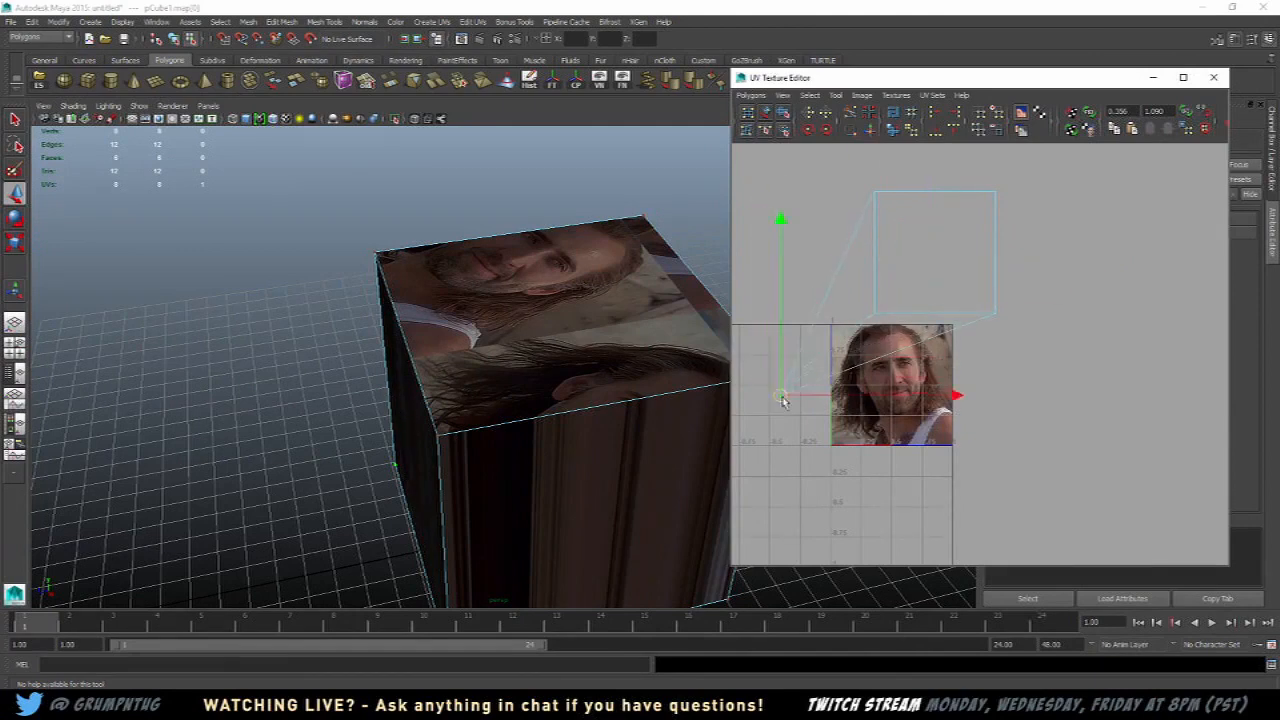
pyautogui.click(876, 318)
pyautogui.moveTo(863, 326); pyautogui.dragTo(758, 328)
pyautogui.click(877, 315)
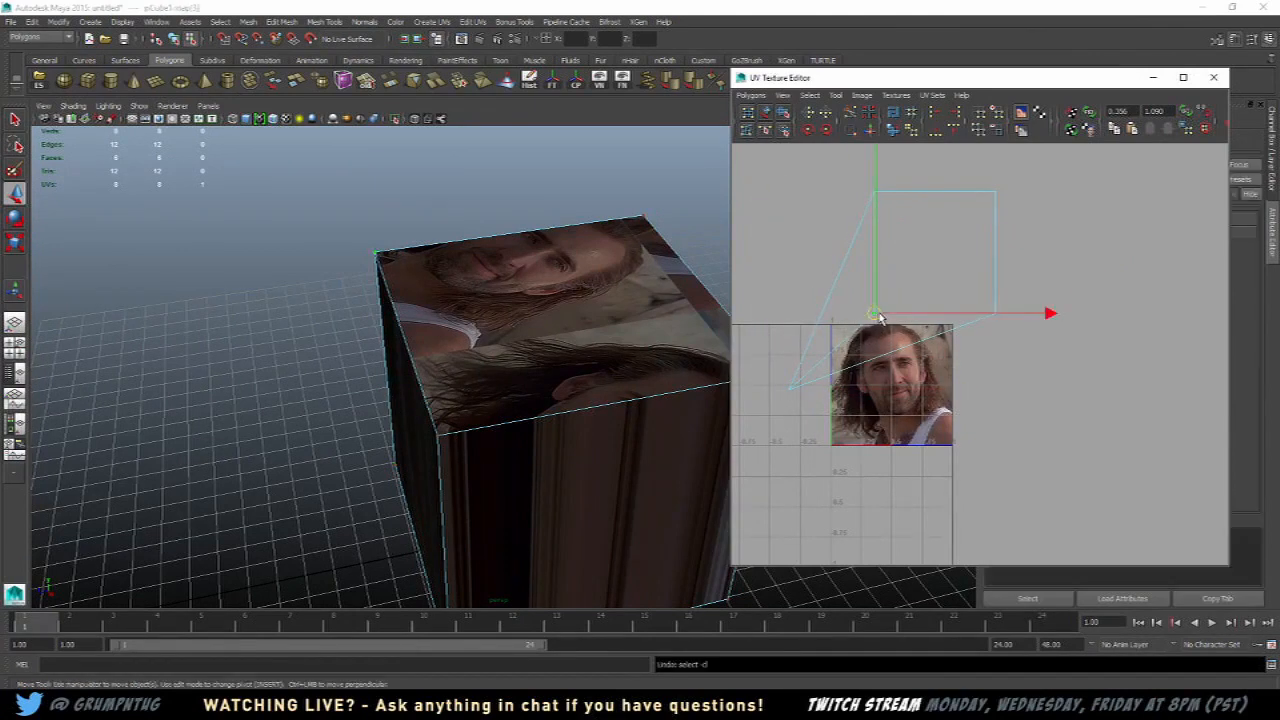
pyautogui.moveTo(878, 315); pyautogui.dragTo(762, 315)
# Step: Separate the stacked UVs at the layout's lower-right corner, moving one down and outward and the other inward onto the portrait
pyautogui.click(998, 316)
pyautogui.moveTo(999, 316); pyautogui.dragTo(1072, 412)
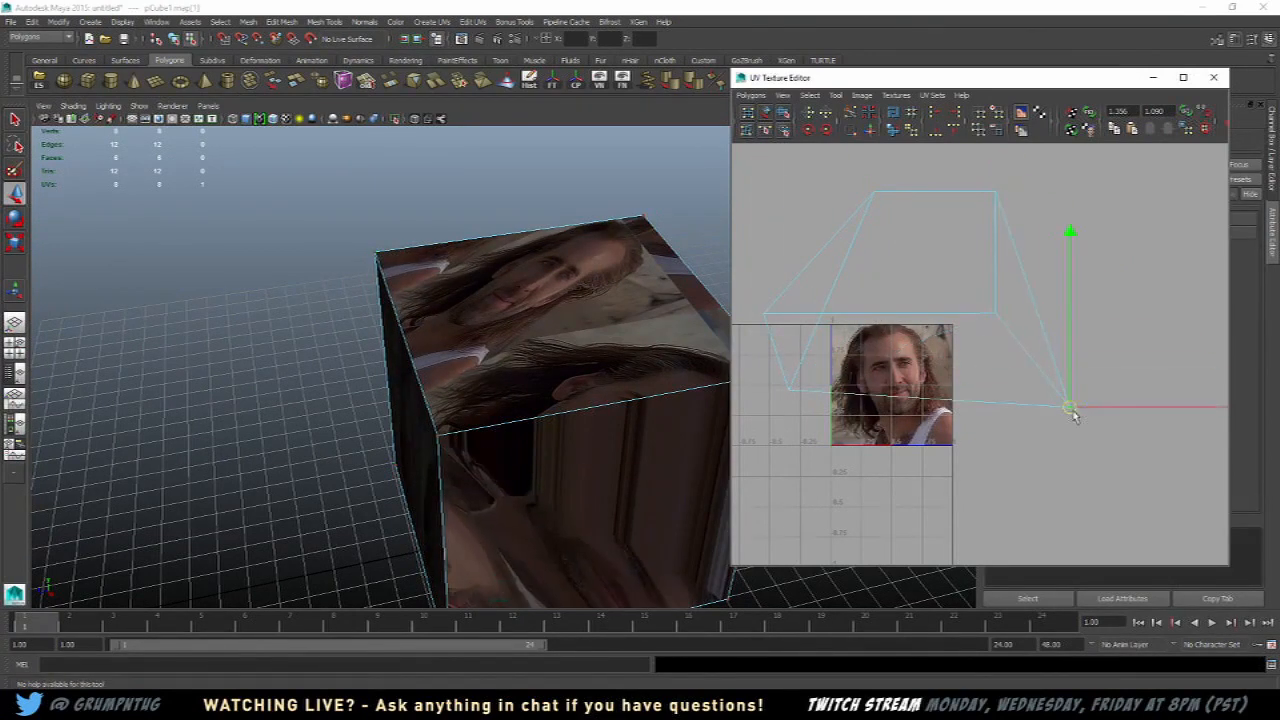
pyautogui.click(998, 311)
pyautogui.moveTo(997, 313); pyautogui.dragTo(935, 369)
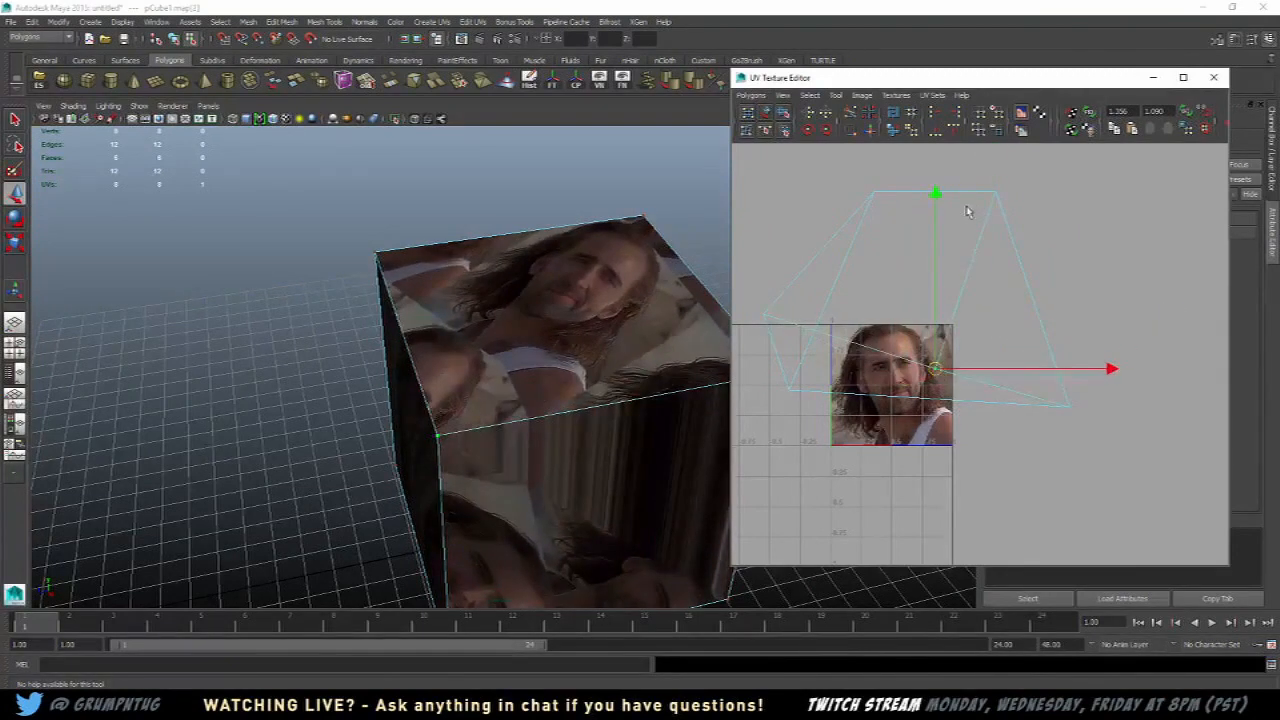
# Step: Pull one stacked UV at each upper corner of the layout downward and inward, and inspect the cube's texture from several sides
pyautogui.click(997, 195)
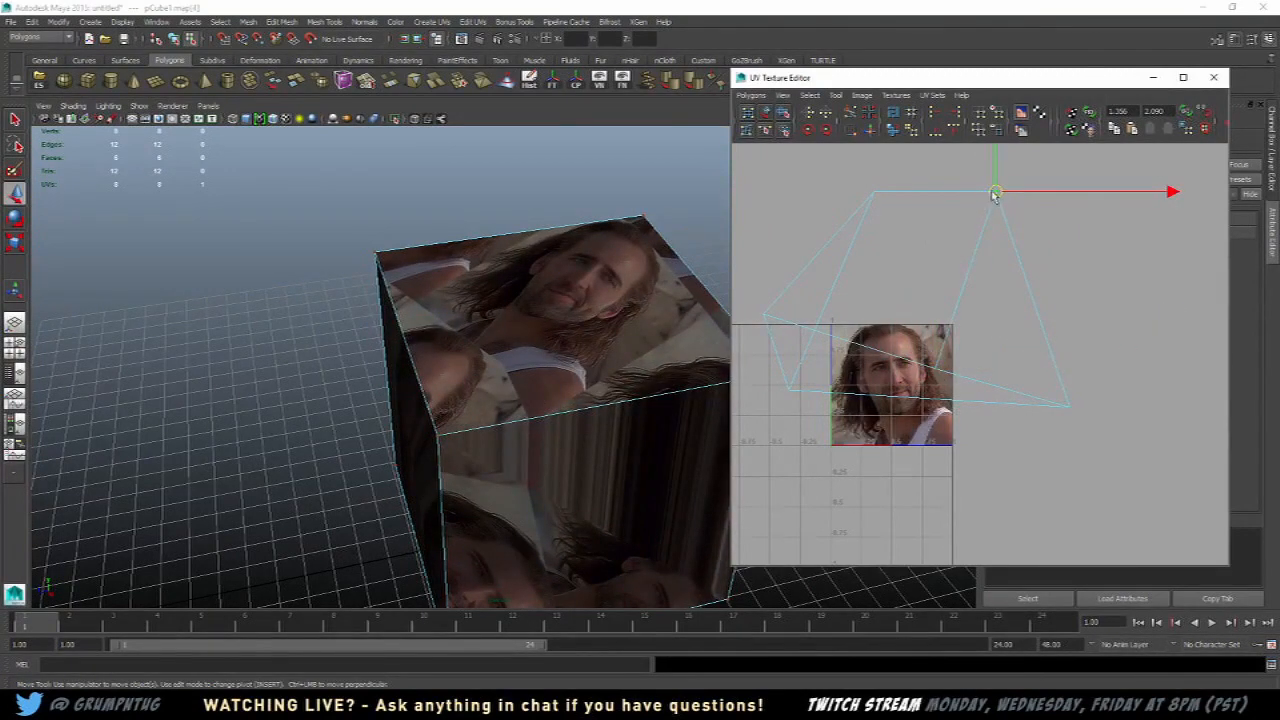
pyautogui.moveTo(995, 196); pyautogui.dragTo(966, 236)
pyautogui.click(878, 200)
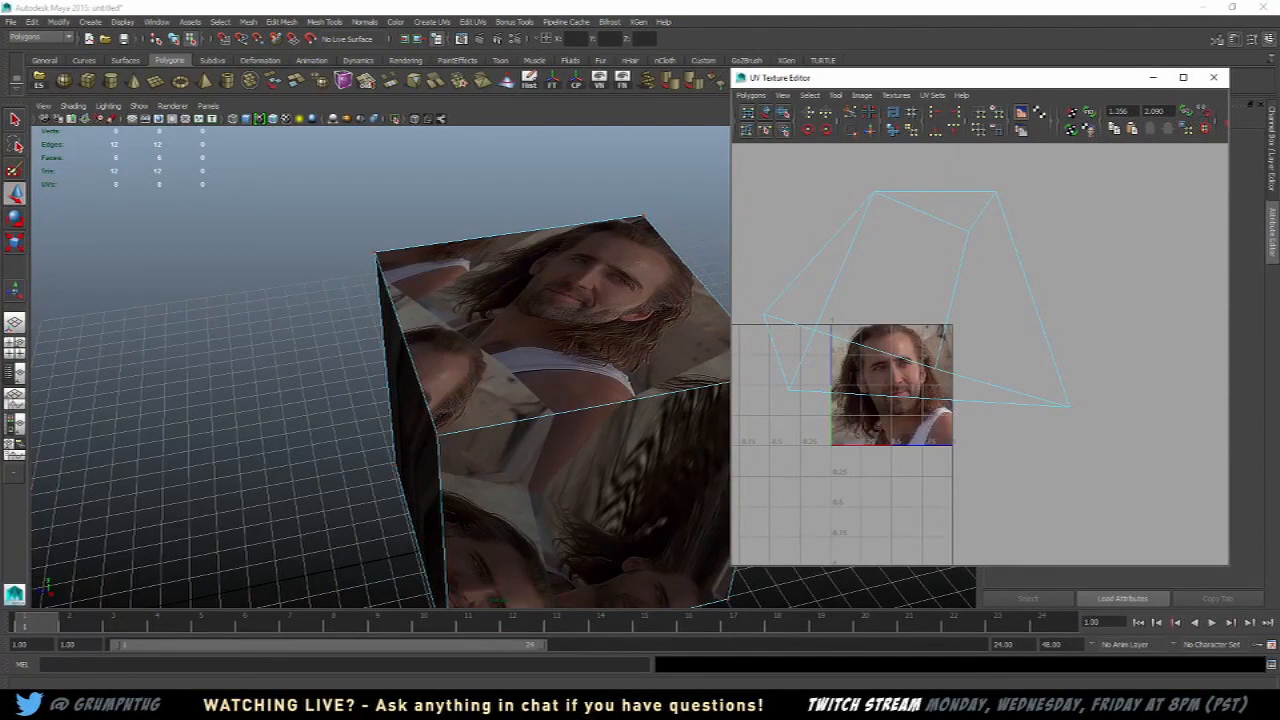
pyautogui.click(877, 193)
pyautogui.moveTo(875, 193); pyautogui.dragTo(887, 236)
pyautogui.keyDown('alt'); pyautogui.moveTo(674, 283); pyautogui.dragTo(606, 286); pyautogui.keyUp('alt')
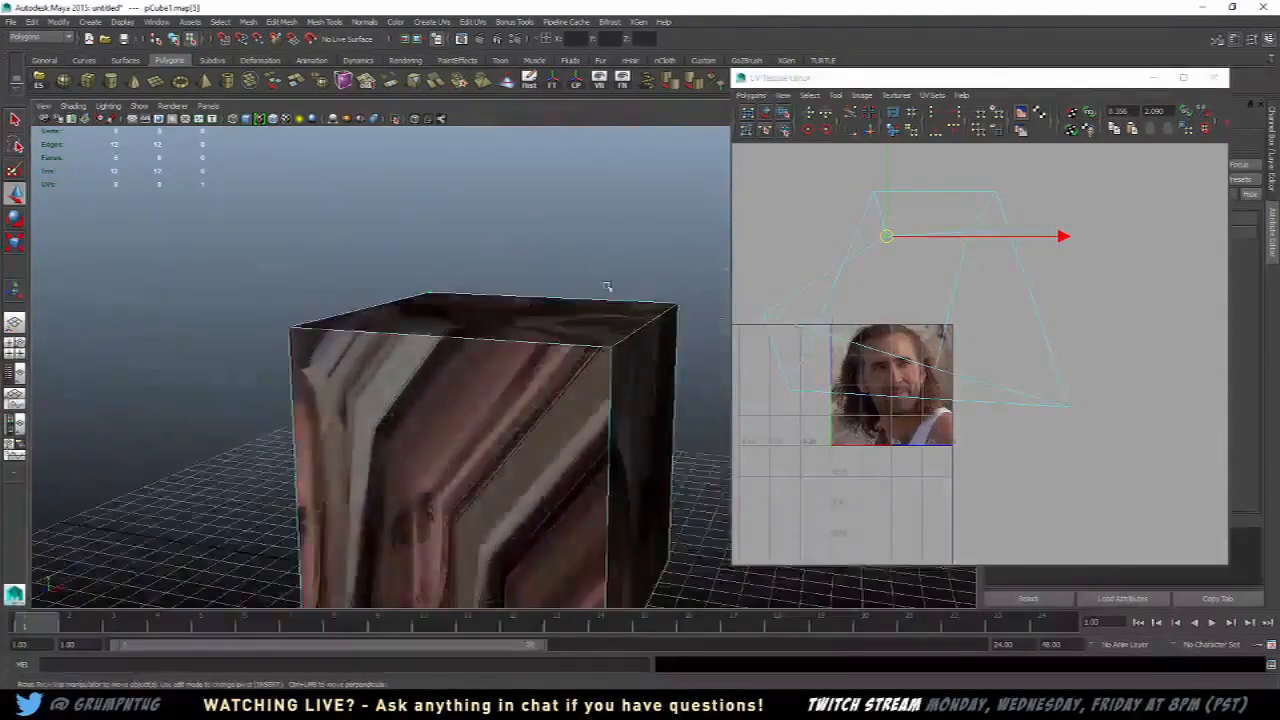
pyautogui.keyDown('alt'); pyautogui.moveTo(606, 286); pyautogui.dragTo(566, 317, button='right'); pyautogui.keyUp('alt')
pyautogui.keyDown('alt'); pyautogui.moveTo(566, 317); pyautogui.dragTo(385, 338); pyautogui.keyUp('alt')
pyautogui.keyDown('alt'); pyautogui.moveTo(385, 338); pyautogui.dragTo(565, 333, button='right'); pyautogui.keyUp('alt')
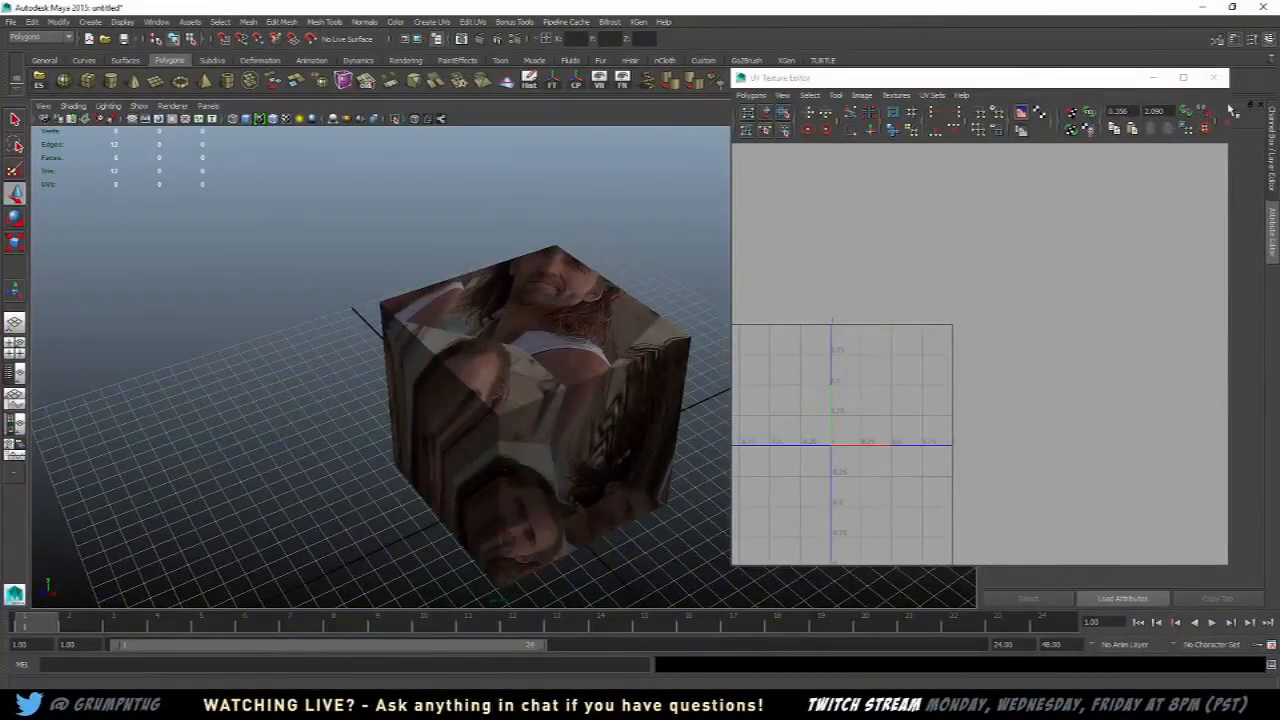
# Step: Close the UV Texture Editor, switch the cube to face selection and select one side face
pyautogui.click(1214, 78)
pyautogui.keyDown('alt'); pyautogui.moveTo(552, 360); pyautogui.dragTo(604, 277, button='middle'); pyautogui.keyUp('alt')
pyautogui.click(546, 308)
pyautogui.keyDown('alt'); pyautogui.moveTo(604, 277); pyautogui.dragTo(617, 265, button='right'); pyautogui.keyUp('alt')
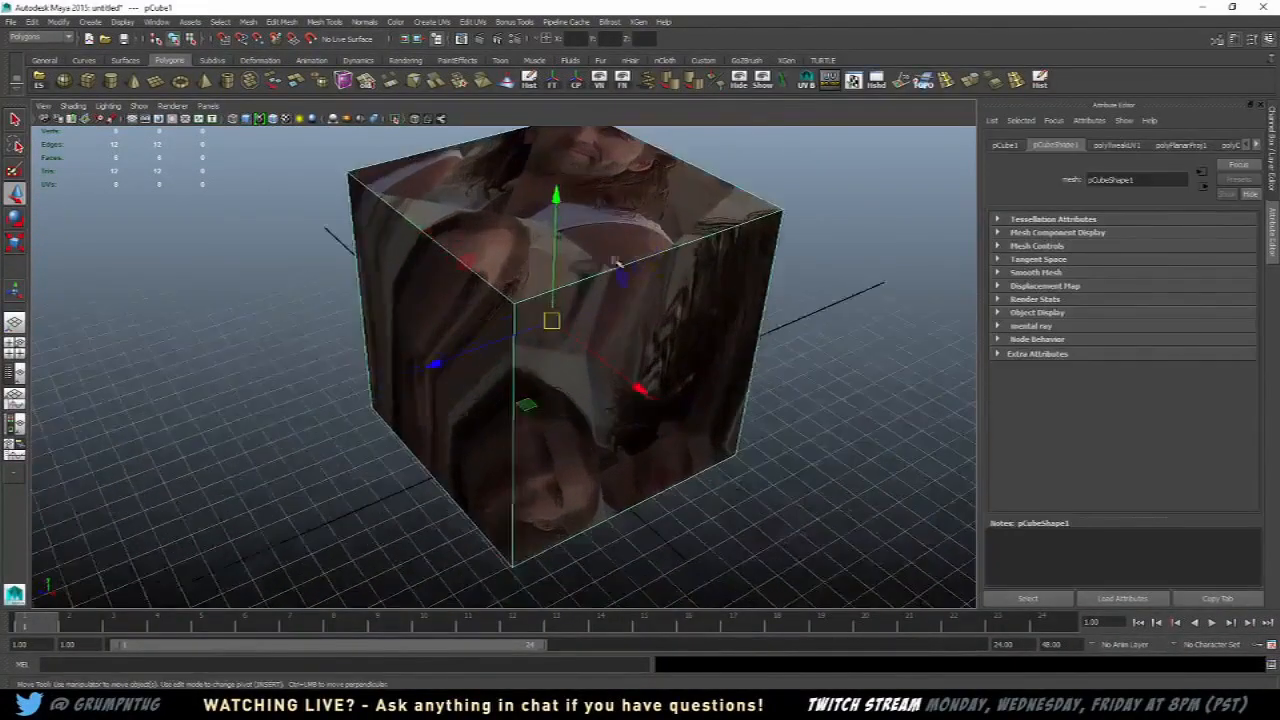
pyautogui.keyDown('alt'); pyautogui.moveTo(617, 262); pyautogui.dragTo(621, 247); pyautogui.keyUp('alt')
pyautogui.moveTo(693, 225); pyautogui.dragTo(688, 263, button='right')
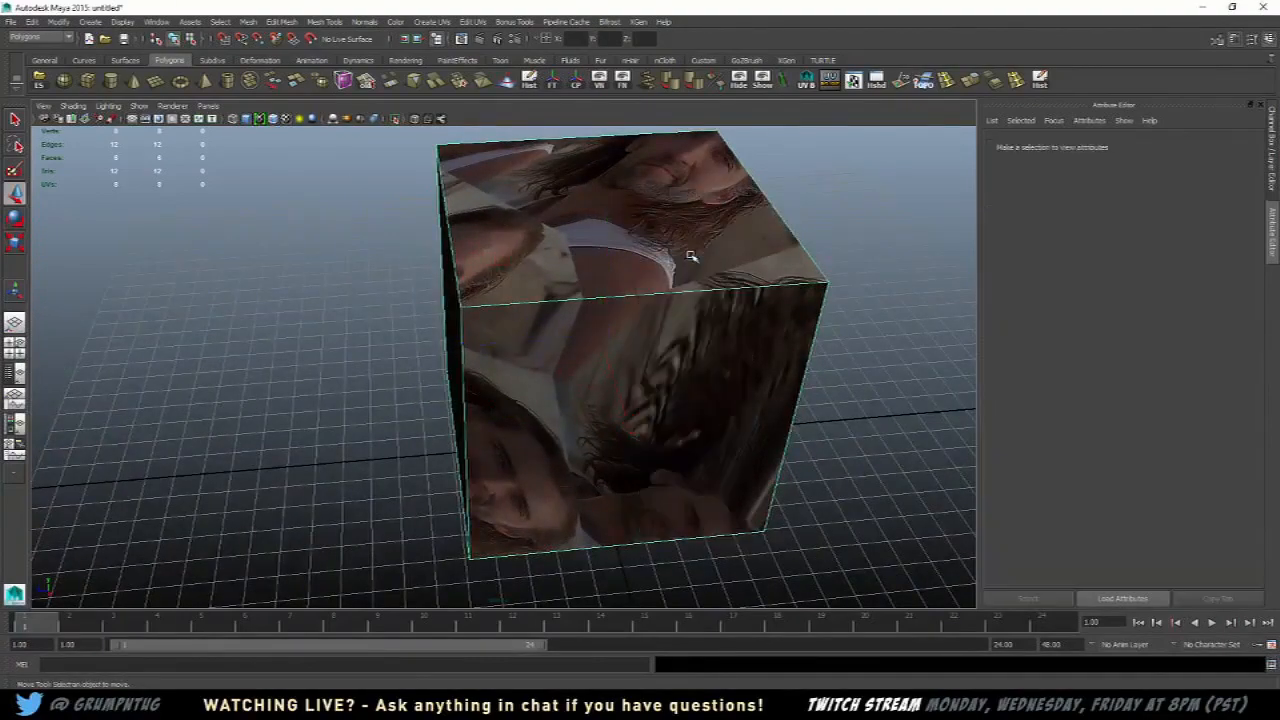
pyautogui.keyDown('alt'); pyautogui.moveTo(688, 263); pyautogui.dragTo(493, 353); pyautogui.keyUp('alt')
pyautogui.click(643, 355)
# Step: Project the selected face from the X axis using the Planar Mapping options with Fit projection to Bounding box
pyautogui.keyDown('alt'); pyautogui.moveTo(786, 338); pyautogui.dragTo(593, 343); pyautogui.keyUp('alt')
pyautogui.press('space')
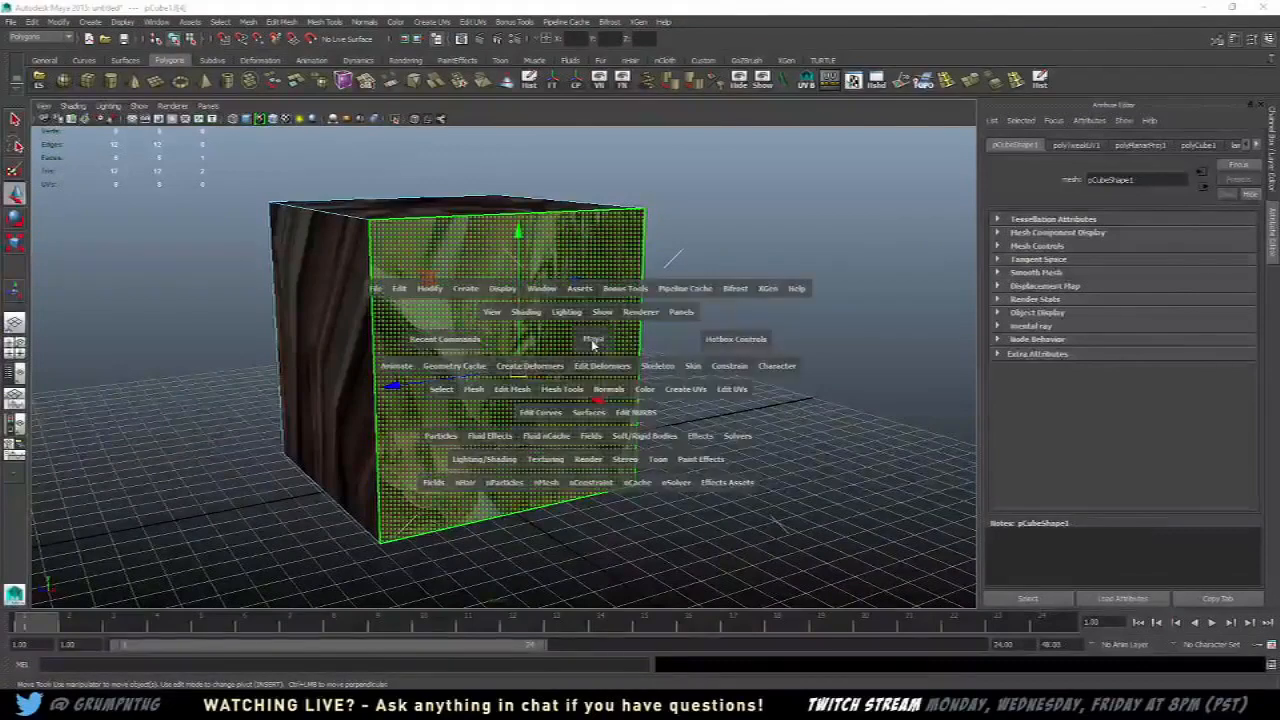
pyautogui.click(690, 390)
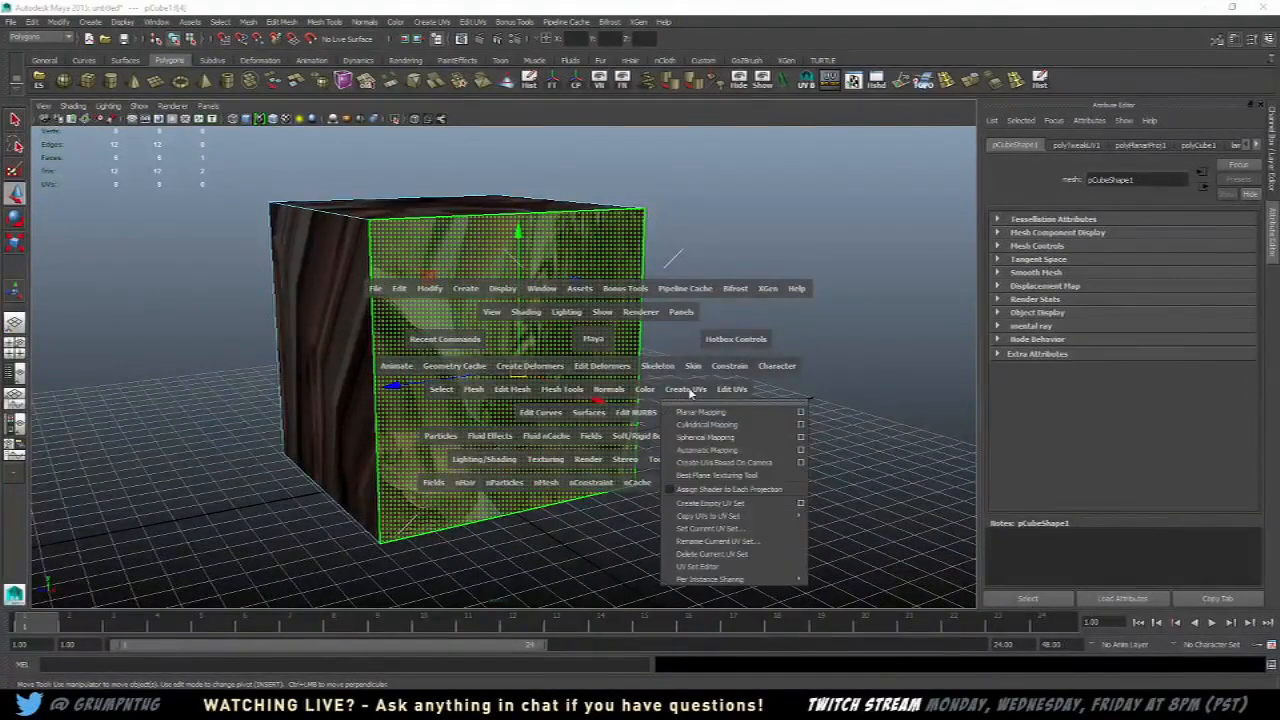
pyautogui.click(802, 413)
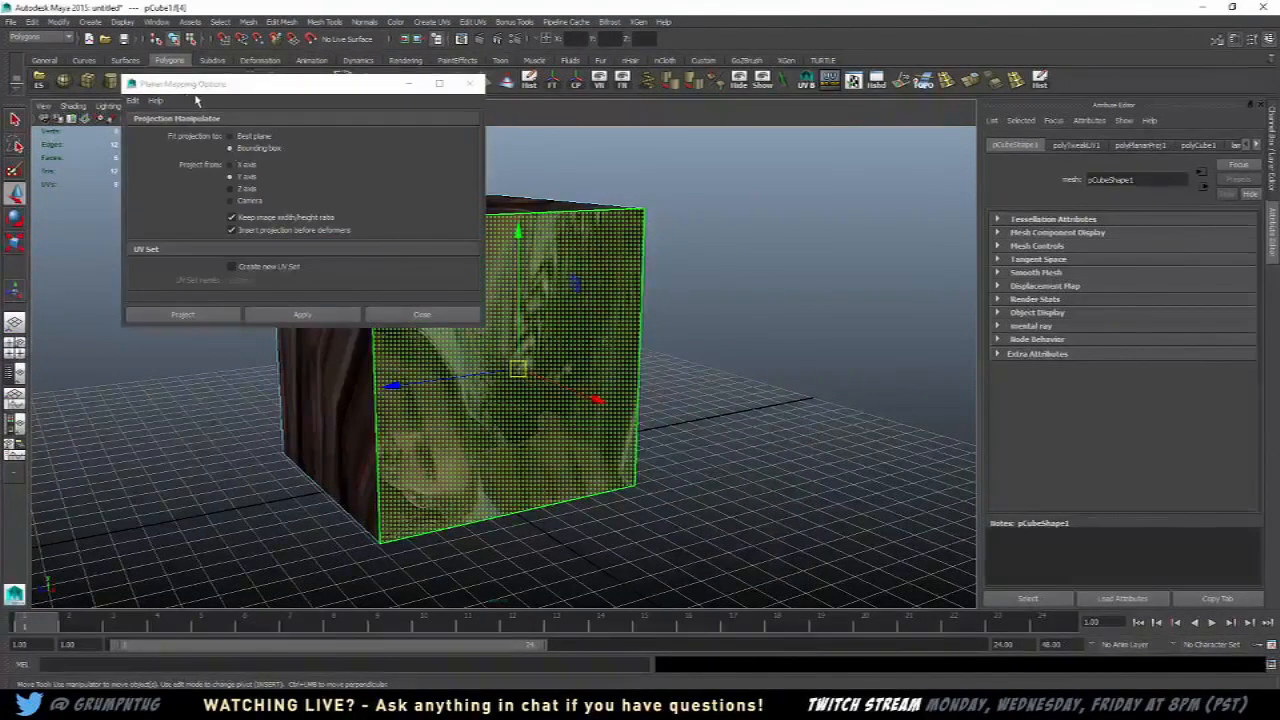
pyautogui.moveTo(262, 90); pyautogui.dragTo(836, 268)
pyautogui.keyDown('alt'); pyautogui.moveTo(650, 310); pyautogui.dragTo(679, 291); pyautogui.keyUp('alt')
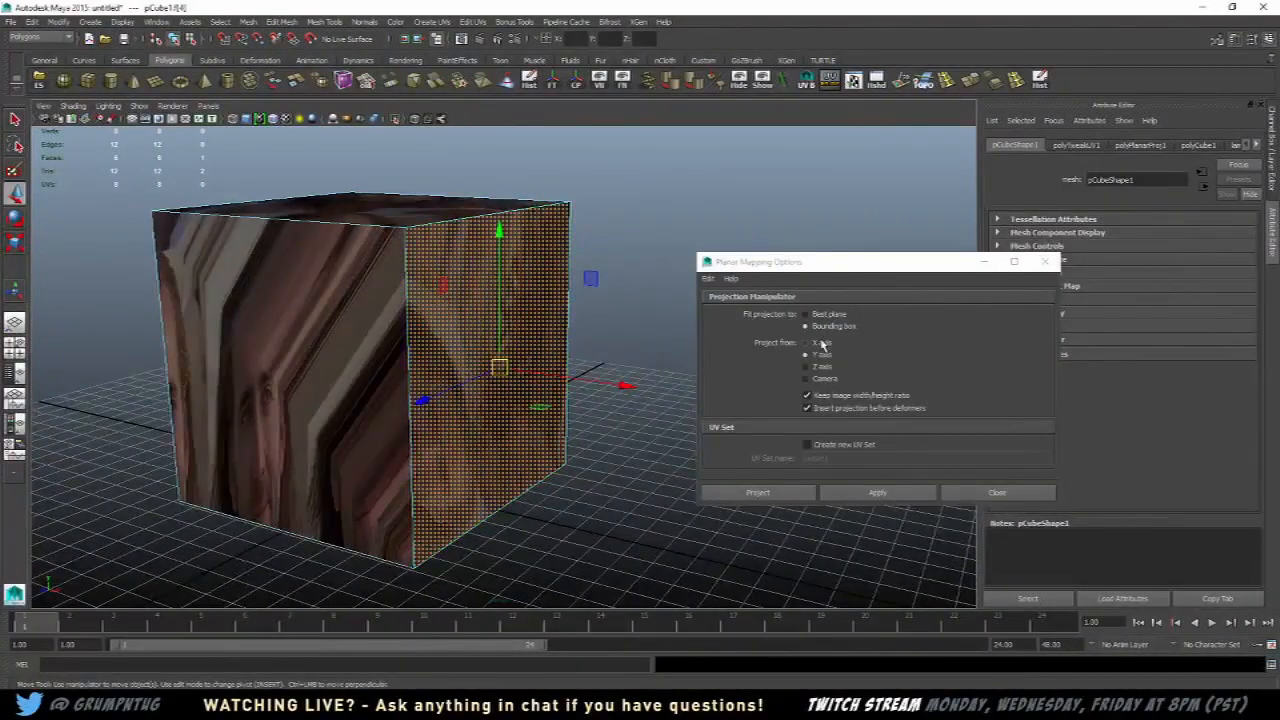
pyautogui.moveTo(682, 348)
pyautogui.keyDown('alt'); pyautogui.mouseDown()
pyautogui.moveTo(640, 303)
pyautogui.moveTo(637, 319)
pyautogui.moveTo(690, 345)
pyautogui.mouseUp(); pyautogui.keyUp('alt')
pyautogui.click(806, 343)
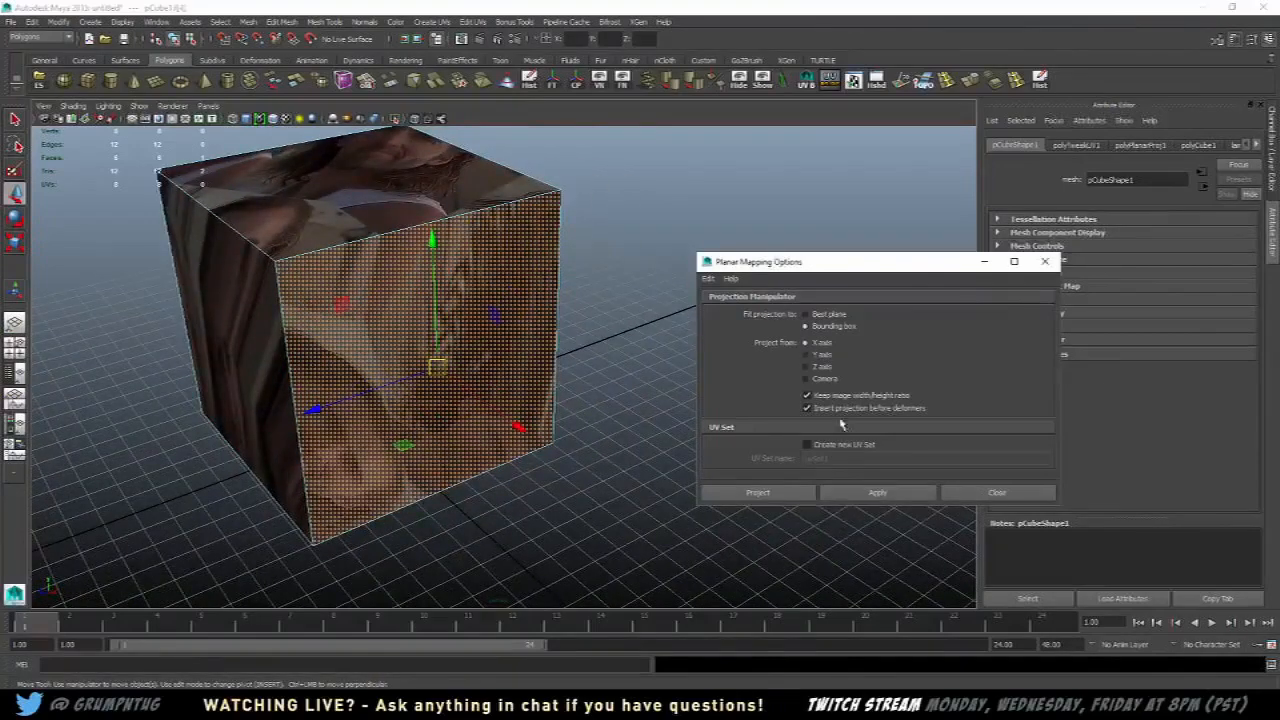
pyautogui.click(868, 497)
# Step: Project the selected face from the Y axis and from the Z axis to compare the mappings
pyautogui.keyDown('alt'); pyautogui.moveTo(554, 322); pyautogui.dragTo(640, 461); pyautogui.keyUp('alt')
pyautogui.click(806, 355)
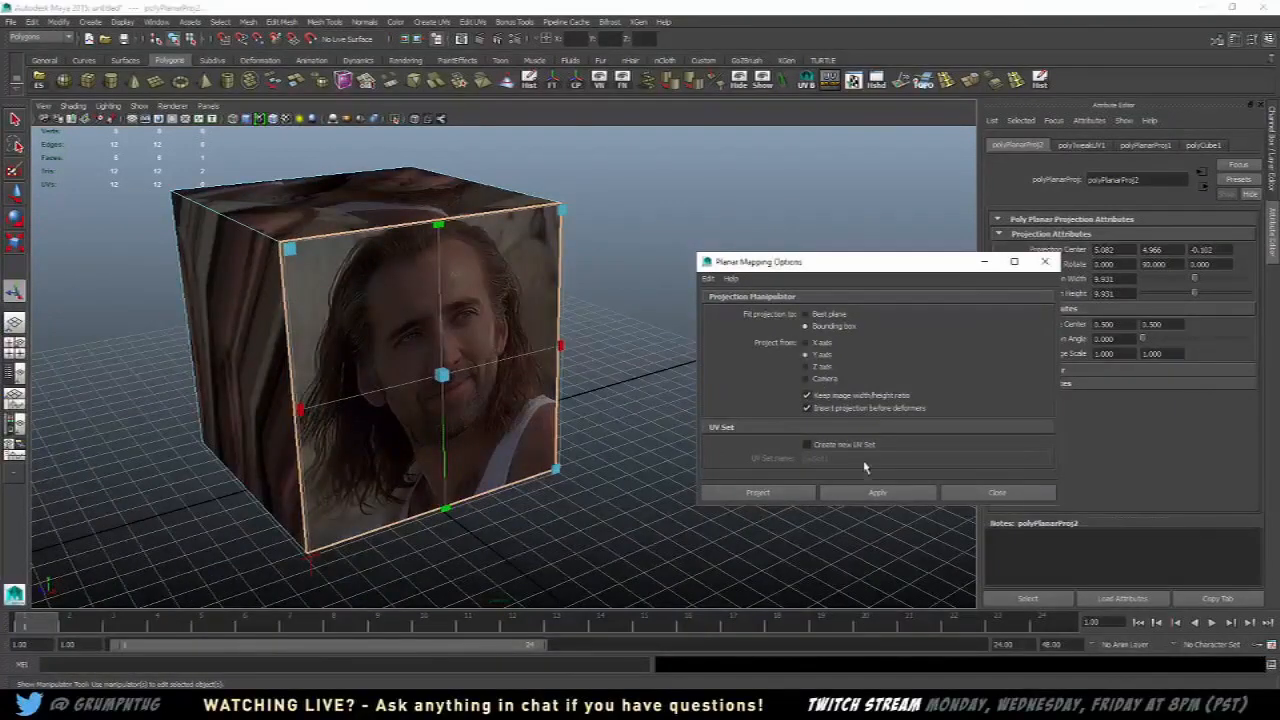
pyautogui.click(871, 494)
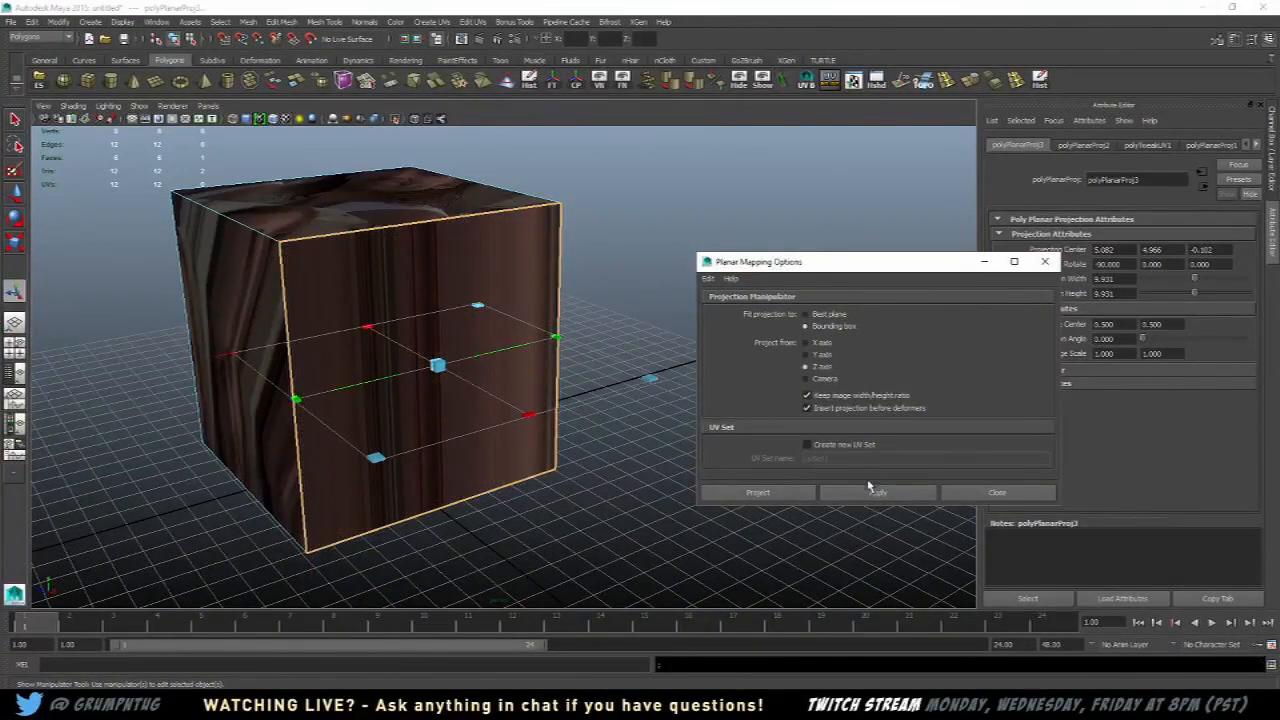
pyautogui.click(869, 492)
pyautogui.keyDown('alt'); pyautogui.moveTo(622, 370); pyautogui.dragTo(672, 458); pyautogui.keyUp('alt')
# Step: Project the face from the X axis again, close the Planar Mapping options and deselect the cube
pyautogui.click(821, 346)
pyautogui.click(869, 493)
pyautogui.click(1001, 499)
pyautogui.moveTo(489, 262); pyautogui.dragTo(534, 240, button='right')
pyautogui.click(698, 250)
# Step: Select the two opposite stretched side faces and project them from the Z axis with Planar Mapping fitted to the Bounding box
pyautogui.keyDown('alt'); pyautogui.moveTo(704, 275); pyautogui.dragTo(567, 291); pyautogui.keyUp('alt')
pyautogui.click(567, 291)
pyautogui.moveTo(567, 291); pyautogui.dragTo(573, 308, button='right')
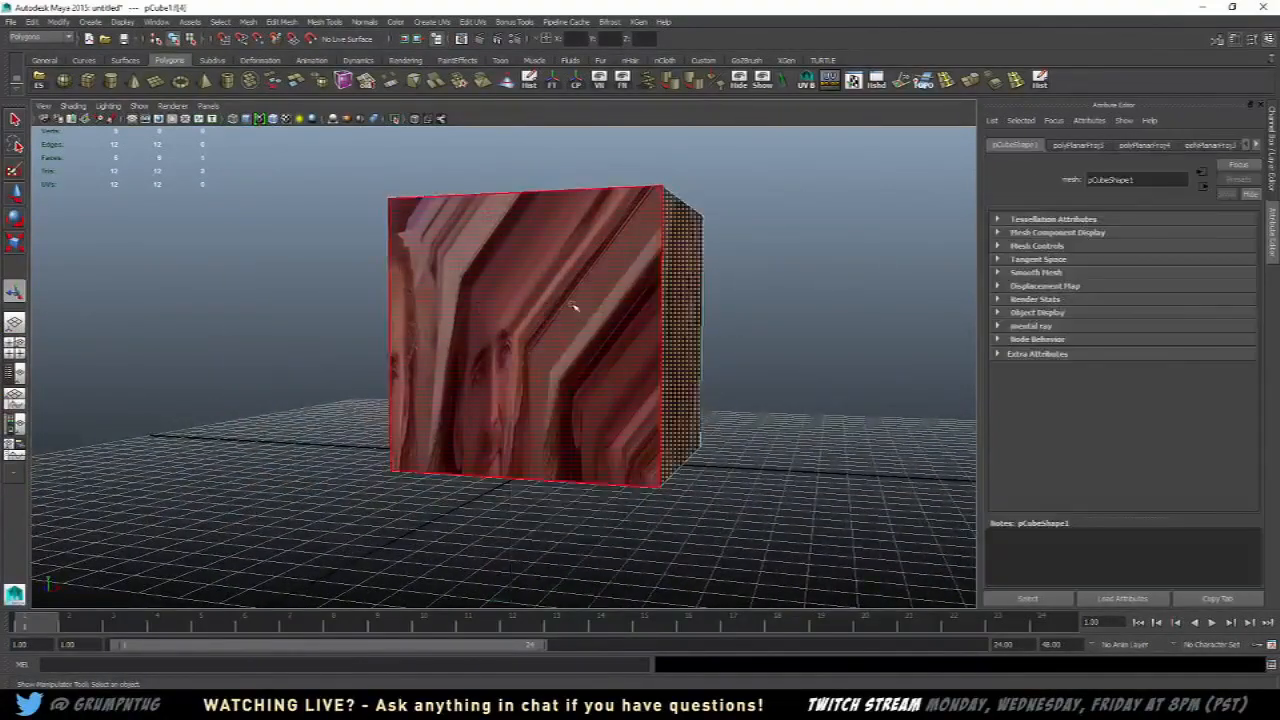
pyautogui.click(575, 306)
pyautogui.keyDown('alt'); pyautogui.moveTo(637, 302); pyautogui.dragTo(573, 314); pyautogui.keyUp('alt')
pyautogui.press('space')
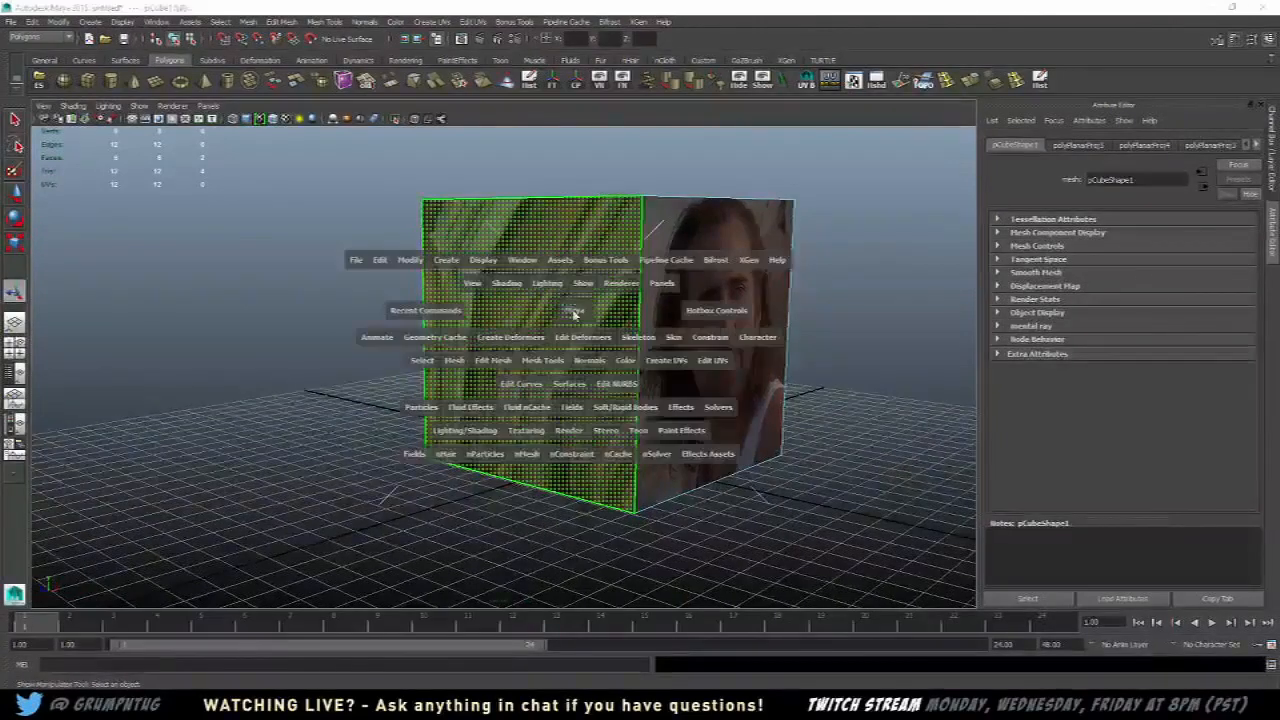
pyautogui.click(668, 361)
pyautogui.click(783, 384)
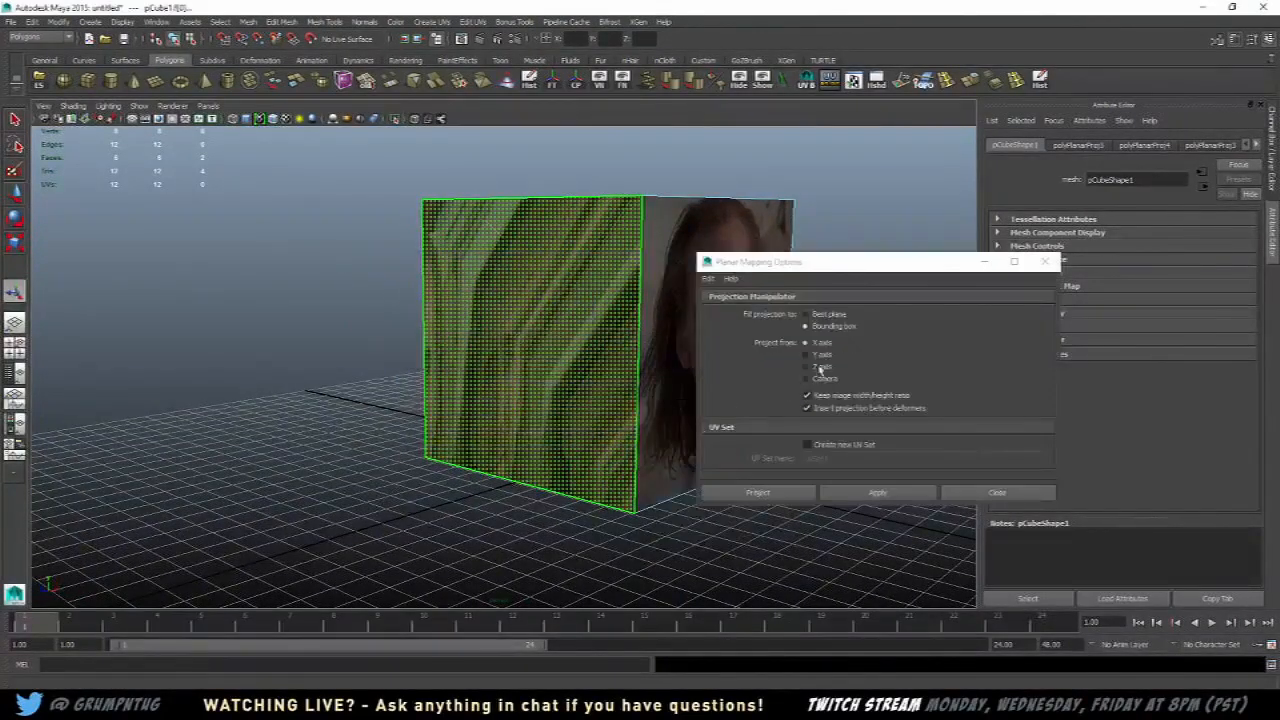
pyautogui.moveTo(839, 265); pyautogui.dragTo(993, 200)
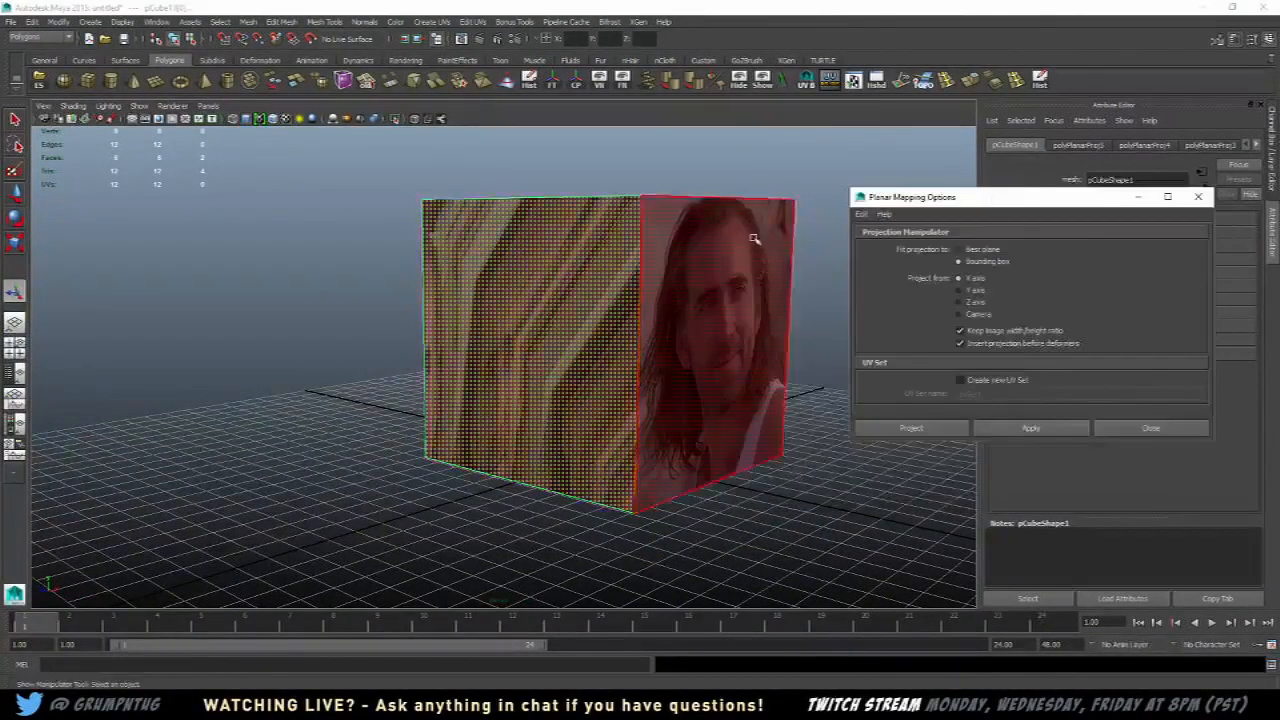
pyautogui.keyDown('alt'); pyautogui.moveTo(755, 238); pyautogui.dragTo(762, 264); pyautogui.keyUp('alt')
pyautogui.click(968, 291)
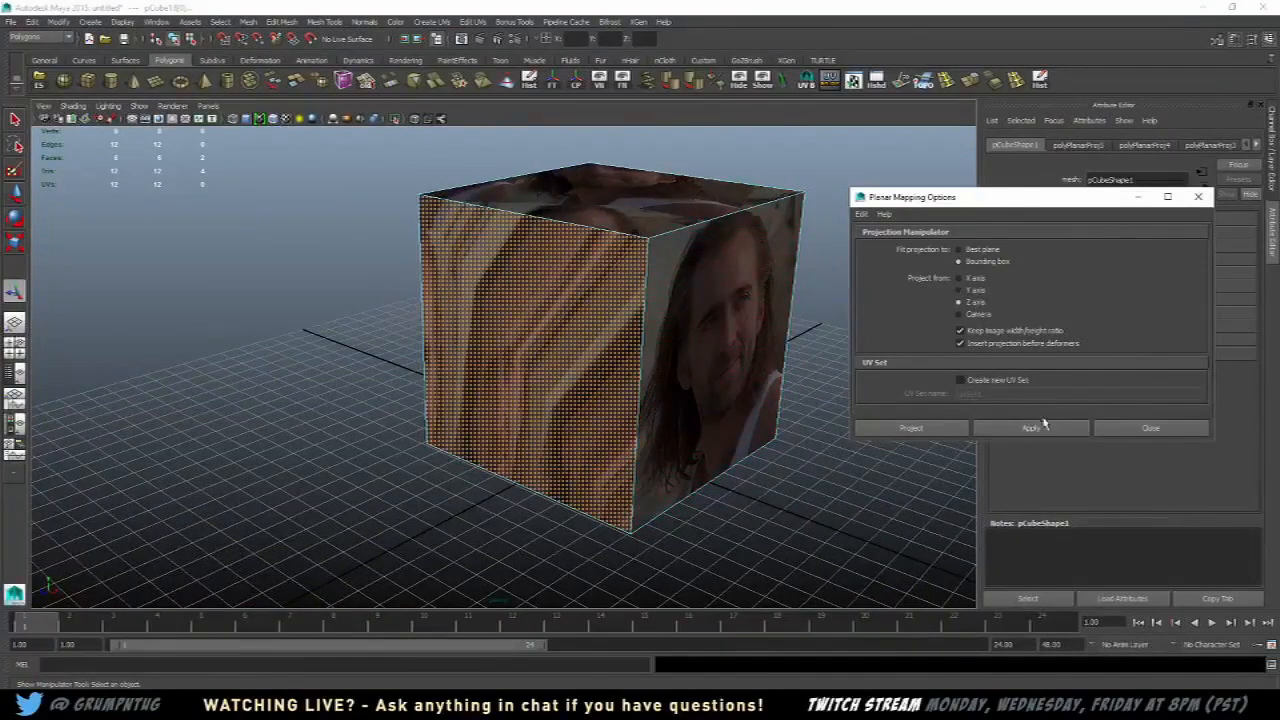
pyautogui.click(1043, 425)
# Step: Select the cube's top face and project it from the Y axis
pyautogui.keyDown('alt'); pyautogui.moveTo(700, 286); pyautogui.dragTo(730, 260); pyautogui.keyUp('alt')
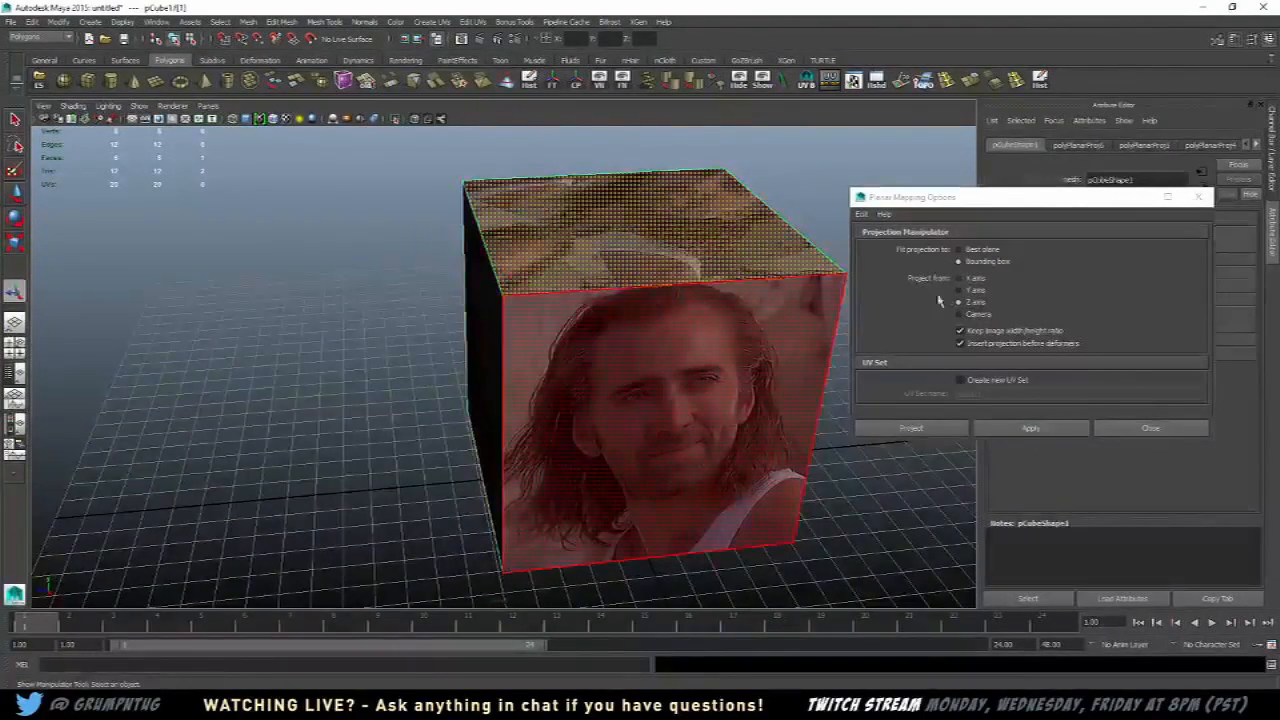
pyautogui.click(976, 292)
pyautogui.click(1022, 426)
# Step: Select the remaining stretched side face and project it from the X axis
pyautogui.keyDown('alt'); pyautogui.moveTo(545, 290); pyautogui.dragTo(600, 290); pyautogui.keyUp('alt')
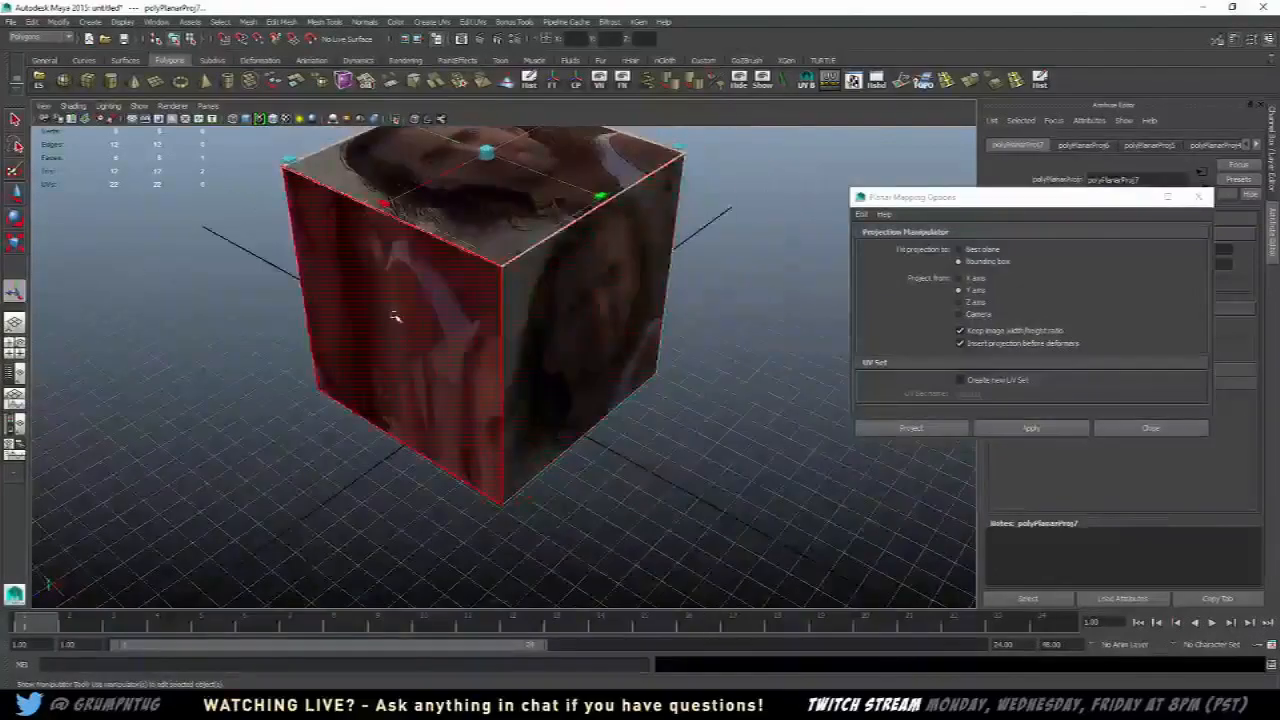
pyautogui.click(394, 319)
pyautogui.keyDown('alt'); pyautogui.moveTo(308, 366); pyautogui.dragTo(682, 388); pyautogui.keyUp('alt')
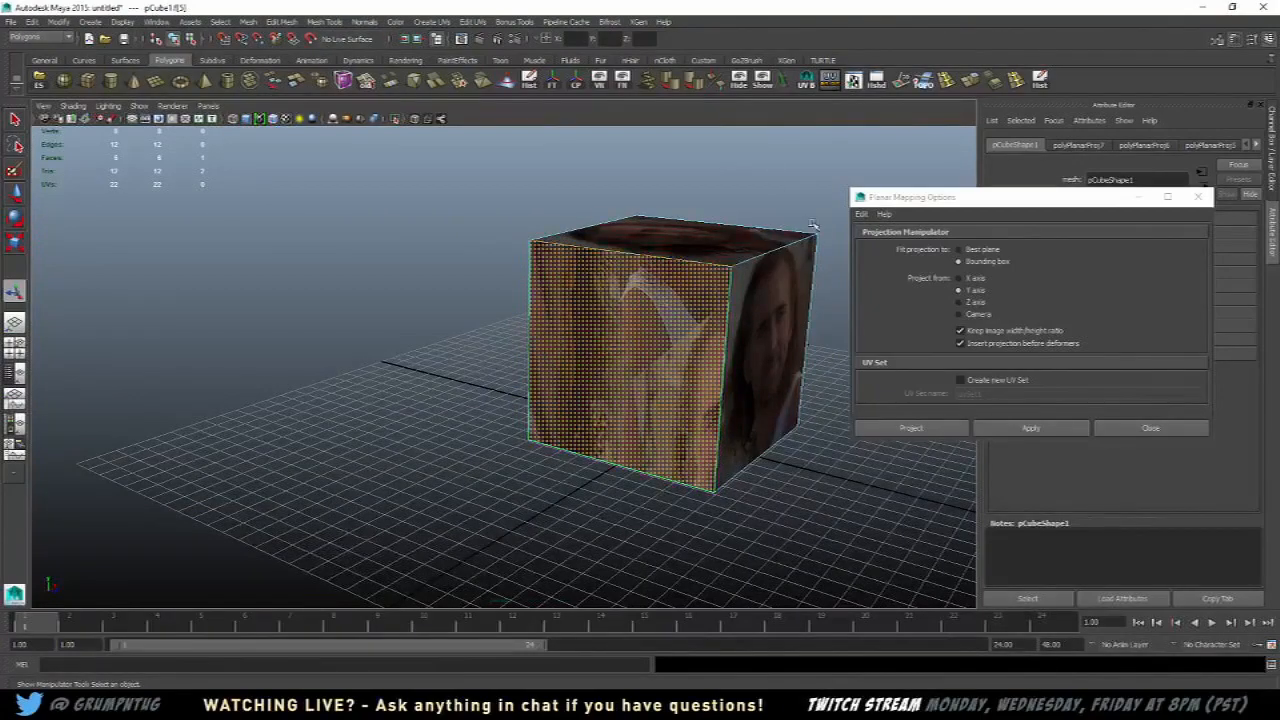
pyautogui.keyDown('alt'); pyautogui.moveTo(812, 226); pyautogui.dragTo(887, 269); pyautogui.keyUp('alt')
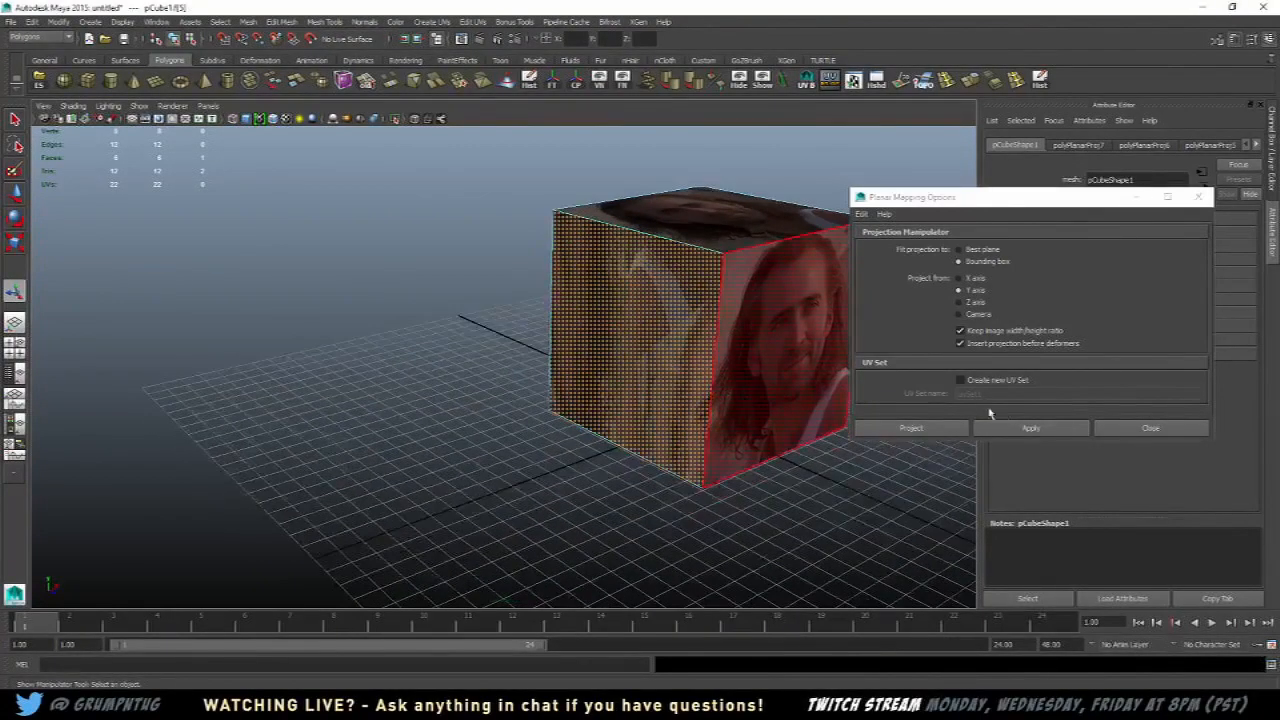
pyautogui.click(1030, 427)
pyautogui.click(975, 302)
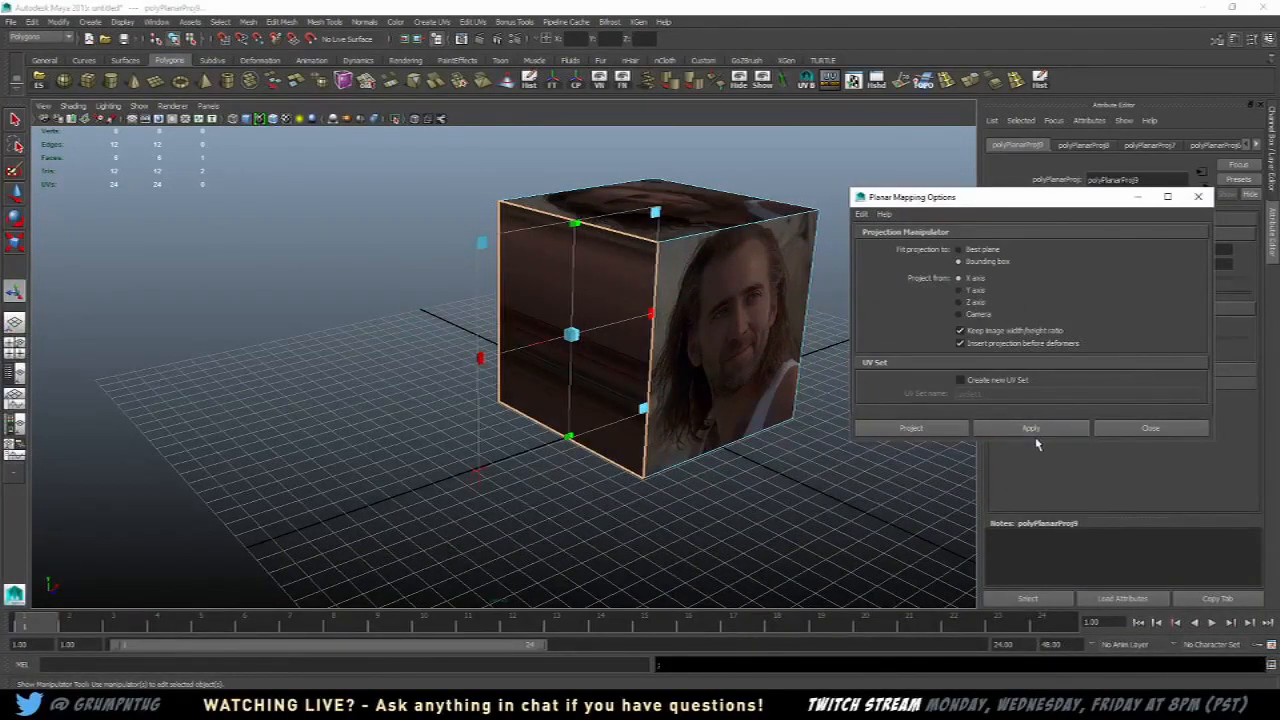
# Step: Select the cube's bottom face and project it from the Y axis
pyautogui.keyDown('alt'); pyautogui.moveTo(757, 415); pyautogui.dragTo(700, 335); pyautogui.keyUp('alt')
pyautogui.click(700, 371)
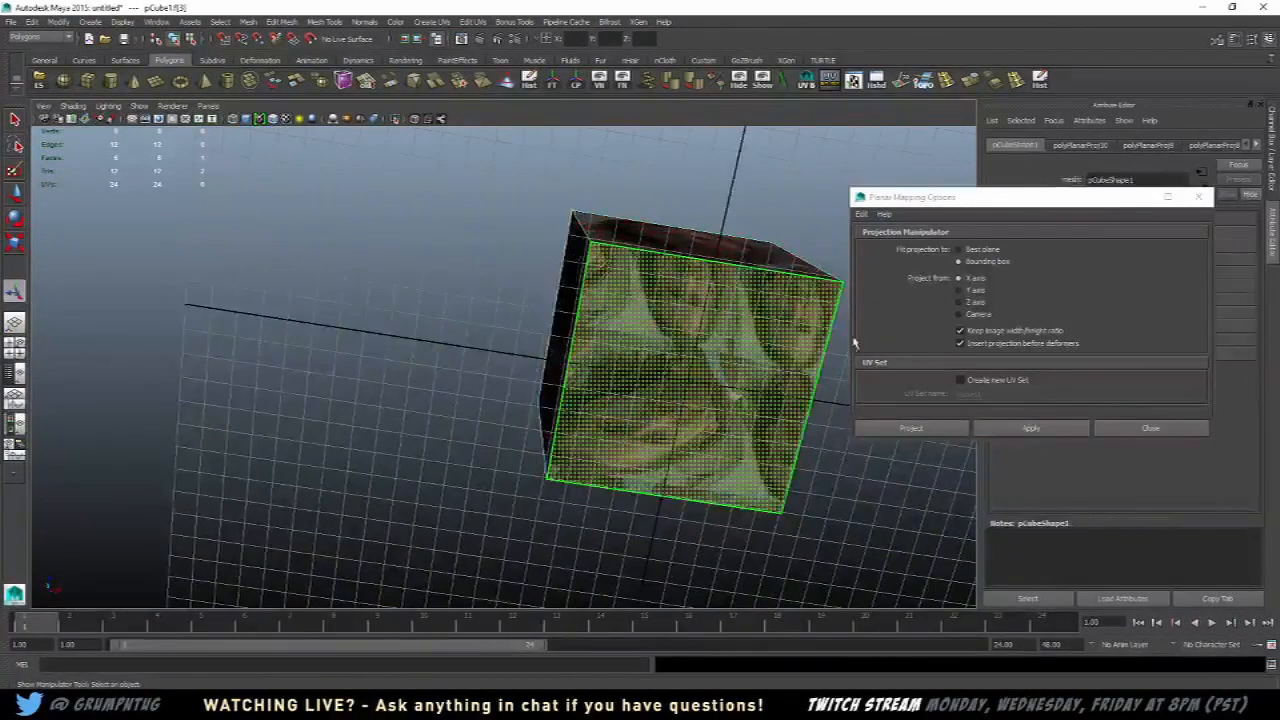
pyautogui.click(966, 294)
pyautogui.click(1014, 423)
# Step: Return the cube to object mode, check its mapped faces and close the Planar Mapping options
pyautogui.keyDown('alt'); pyautogui.moveTo(700, 380); pyautogui.dragTo(417, 337); pyautogui.keyUp('alt')
pyautogui.rightClick(440, 306)
pyautogui.click(587, 246)
pyautogui.keyDown('alt'); pyautogui.moveTo(587, 246); pyautogui.dragTo(378, 318, button='right'); pyautogui.keyUp('alt')
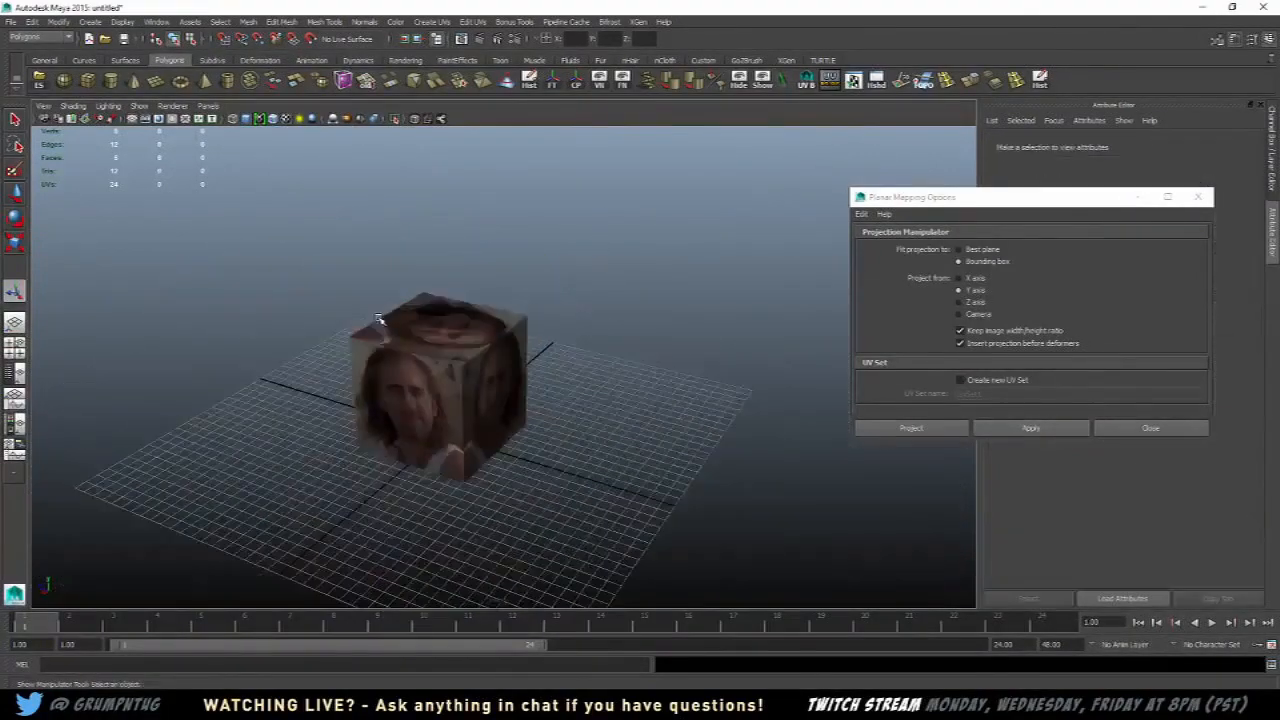
pyautogui.keyDown('alt'); pyautogui.moveTo(564, 317); pyautogui.dragTo(576, 315); pyautogui.keyUp('alt')
pyautogui.keyDown('alt'); pyautogui.moveTo(576, 315); pyautogui.dragTo(618, 309, button='right'); pyautogui.keyUp('alt')
pyautogui.keyDown('alt'); pyautogui.moveTo(618, 309); pyautogui.dragTo(447, 345); pyautogui.keyUp('alt')
pyautogui.click(1140, 428)
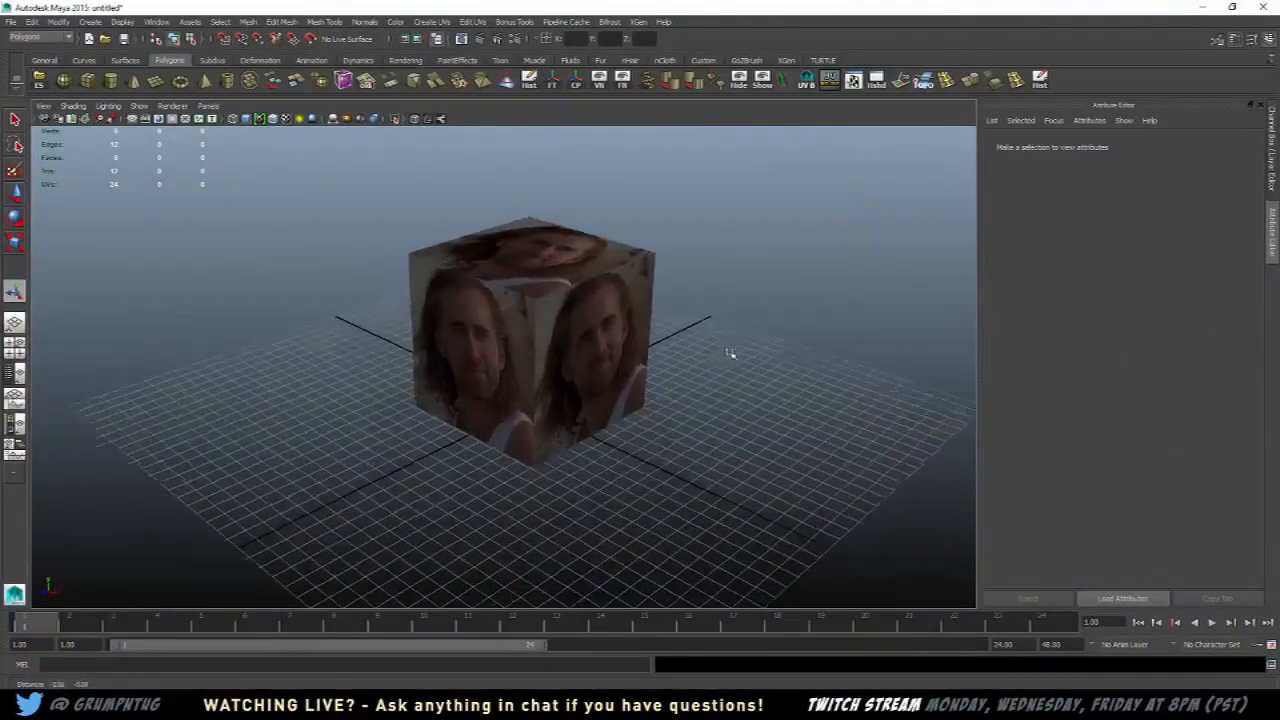
# Step: Select the whole cube and look over its projected faces, keeping it selected
pyautogui.scroll(5, 558, 327)
pyautogui.click(558, 327)
pyautogui.scroll(-5, 540, 325)
pyautogui.keyDown('alt'); pyautogui.moveTo(480, 320); pyautogui.dragTo(526, 329); pyautogui.keyUp('alt')
pyautogui.scroll(-5, 746, 271)
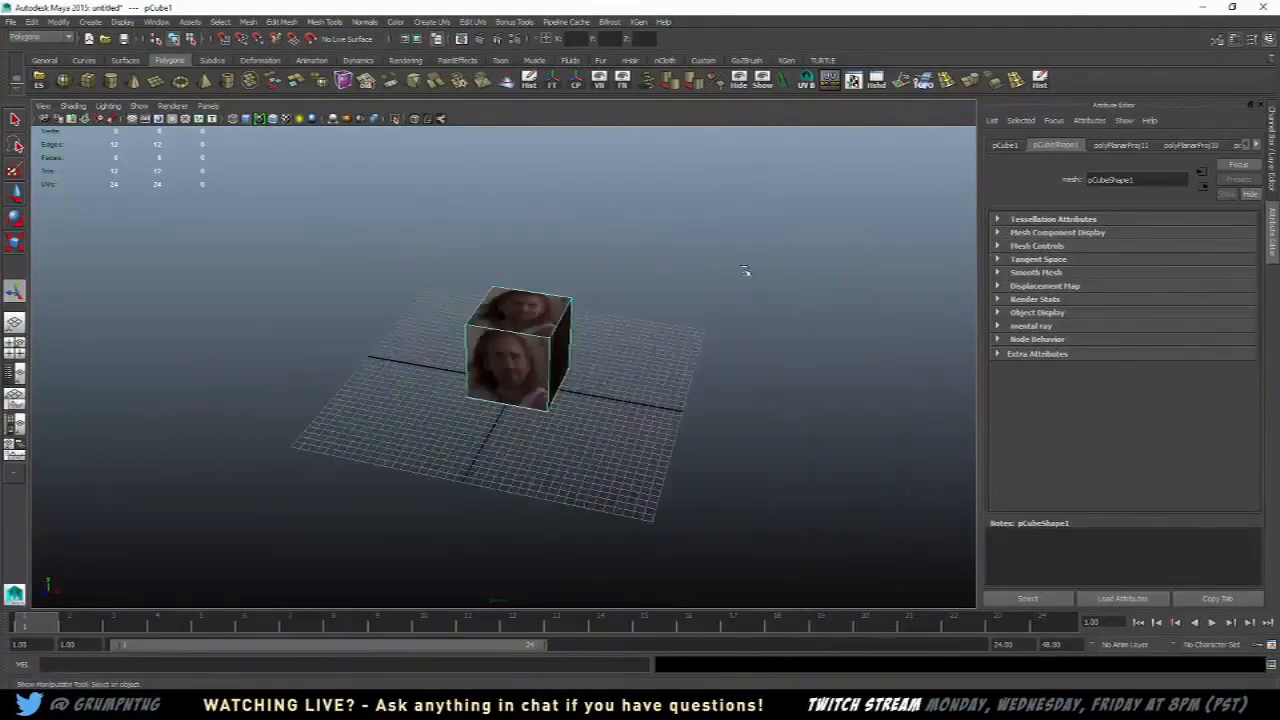
pyautogui.scroll(5, 550, 320)
pyautogui.keyDown('alt'); pyautogui.moveTo(746, 271); pyautogui.dragTo(549, 334, button='middle'); pyautogui.keyUp('alt')
pyautogui.keyDown('alt'); pyautogui.moveTo(549, 334); pyautogui.dragTo(622, 313, button='right'); pyautogui.keyUp('alt')
pyautogui.press('space')
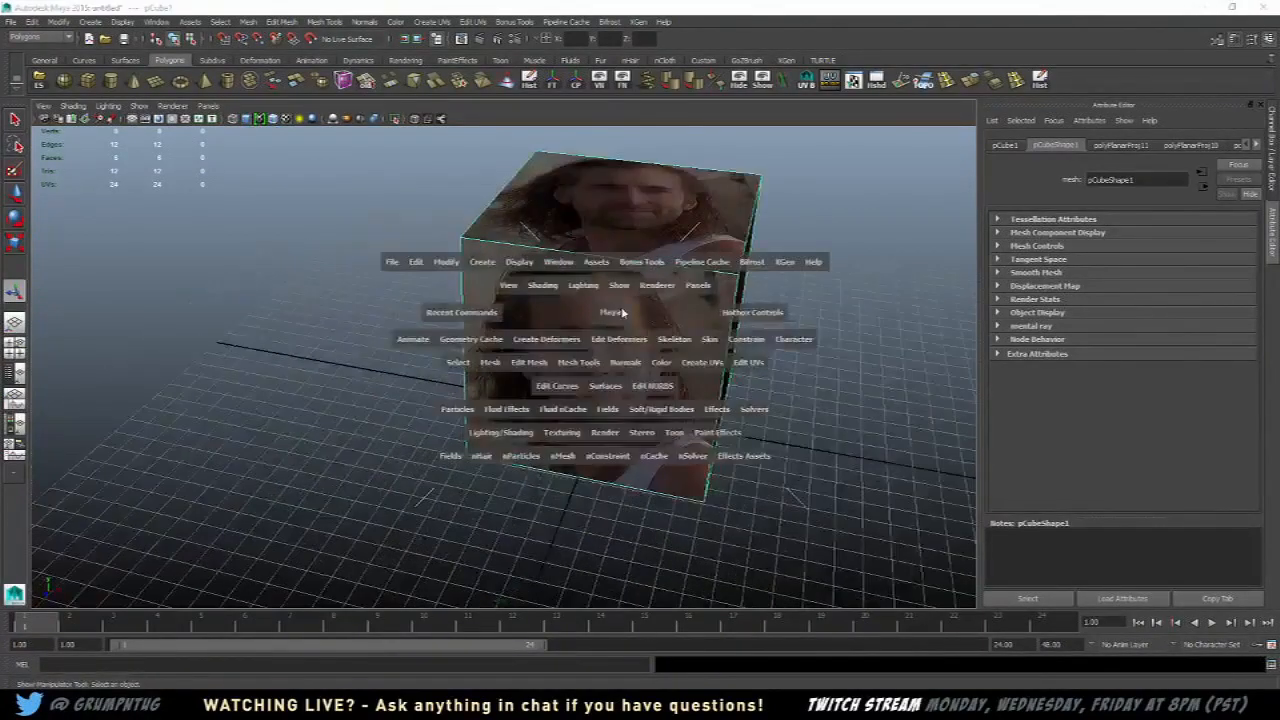
pyautogui.keyDown('alt'); pyautogui.moveTo(753, 224); pyautogui.dragTo(722, 228); pyautogui.keyUp('alt')
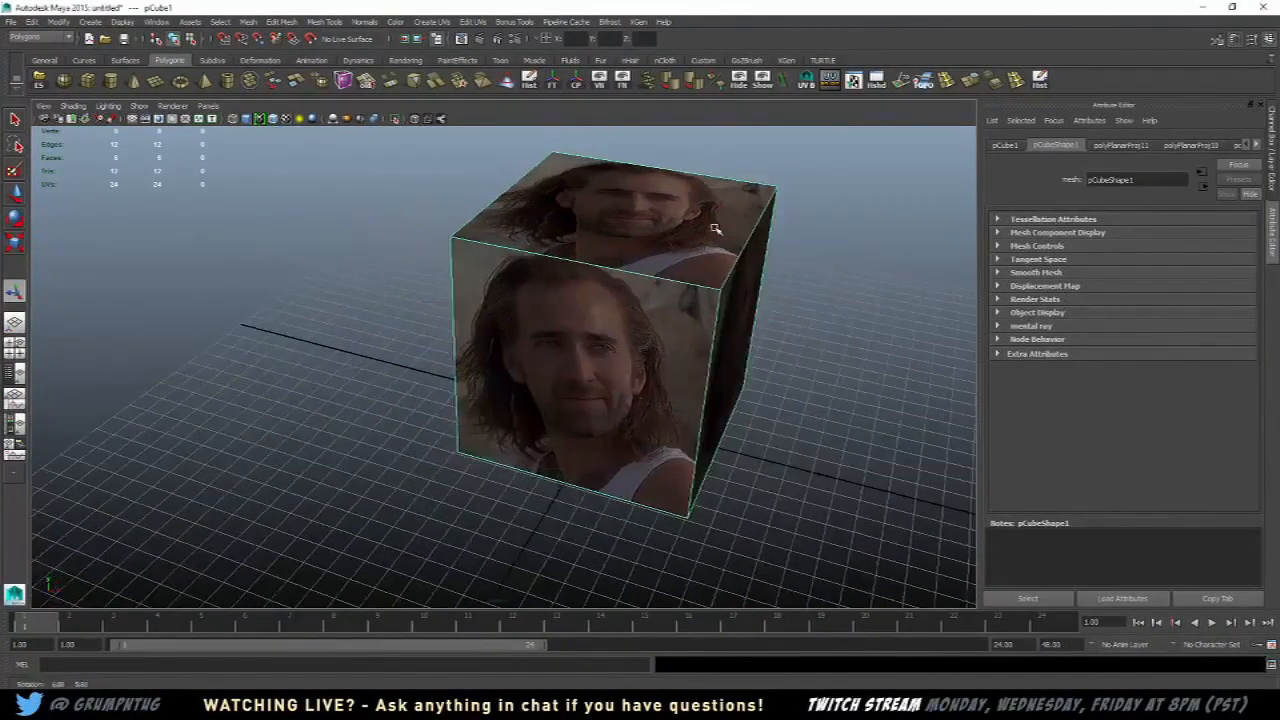
pyautogui.keyDown('alt'); pyautogui.moveTo(750, 235); pyautogui.dragTo(557, 243, button='middle'); pyautogui.keyUp('alt')
pyautogui.click(858, 143)
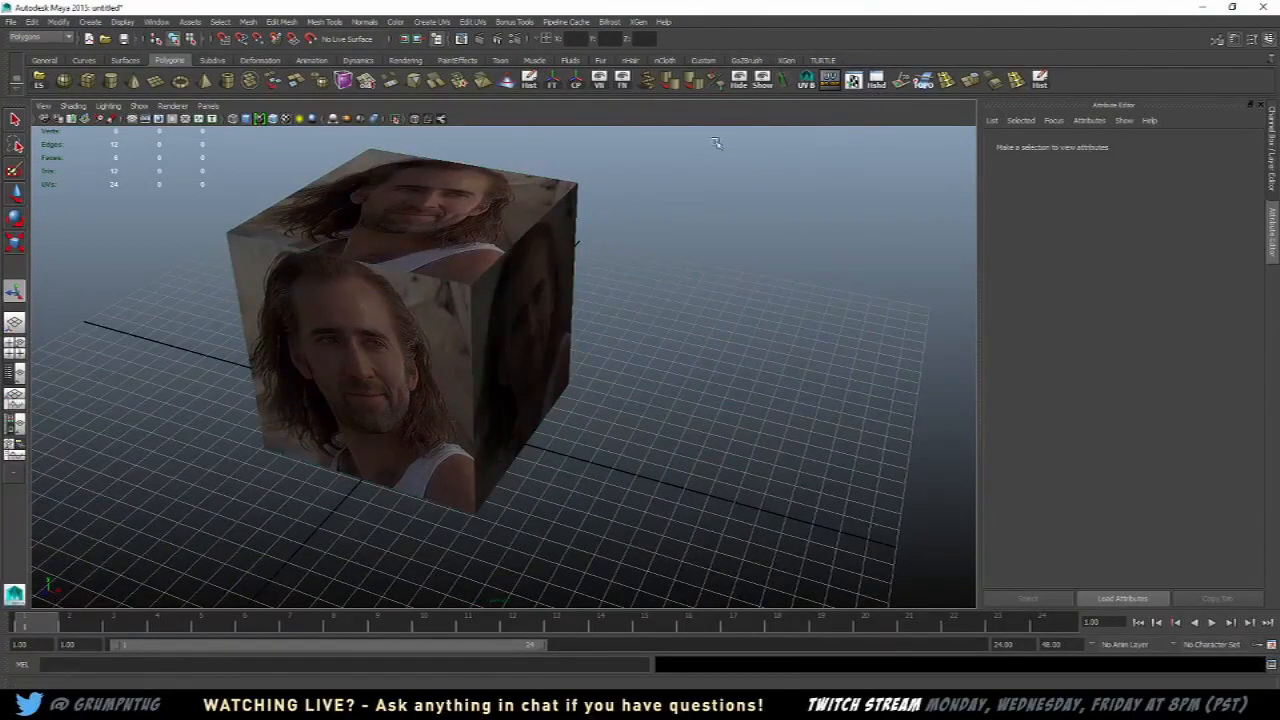
pyautogui.hotkey('ctrl', 'z')
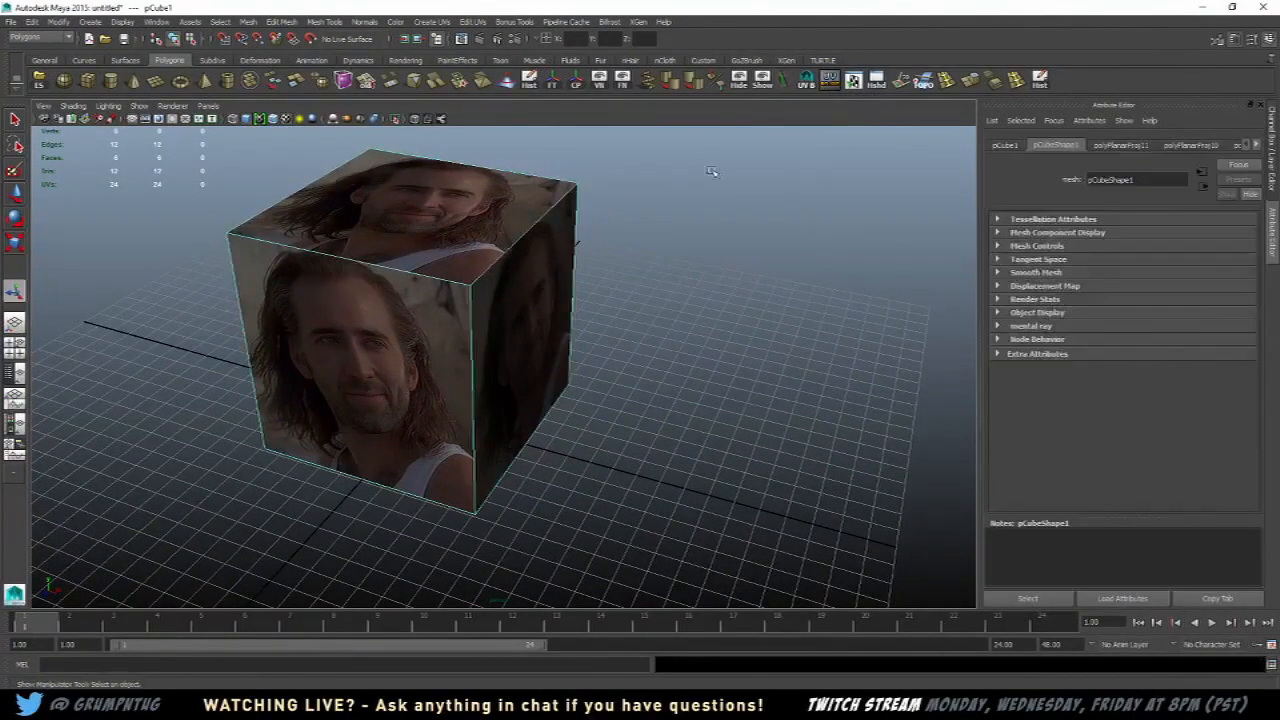
# Step: Open the UV Texture Editor, switch to UV selection and select all of the cube's UVs
pyautogui.click(851, 87)
pyautogui.scroll(-4, 883, 284)
pyautogui.moveTo(880, 305); pyautogui.dragTo(922, 306, button='right')
pyautogui.moveTo(868, 302); pyautogui.dragTo(1045, 489)
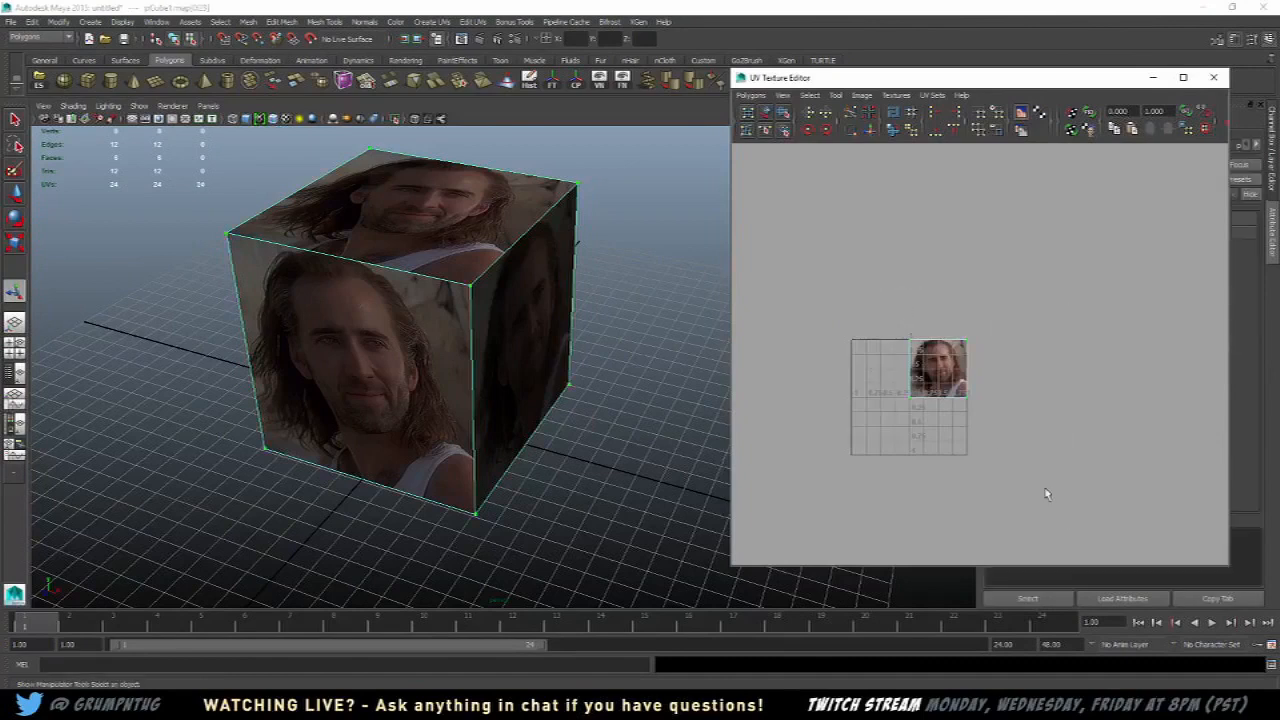
# Step: Move all of the cube's UVs together above the texture image
pyautogui.scroll(2, 980, 358)
pyautogui.press('w')
pyautogui.moveTo(902, 462); pyautogui.dragTo(919, 358, button='middle')
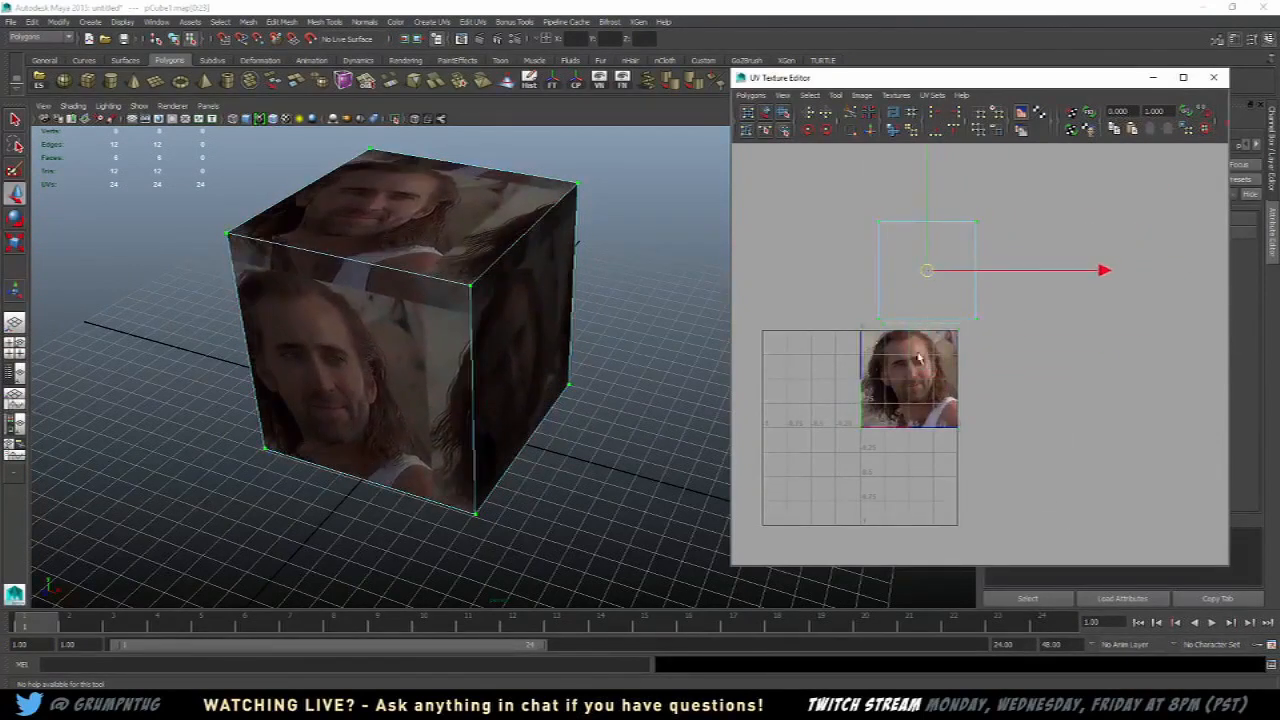
# Step: Select the UVs of a single face and move them away from the other overlapping UVs
pyautogui.scroll(3, 917, 360)
pyautogui.click(768, 332)
pyautogui.keyDown('alt'); pyautogui.moveTo(765, 330); pyautogui.dragTo(810, 389, button='middle'); pyautogui.keyUp('alt')
pyautogui.click(825, 341)
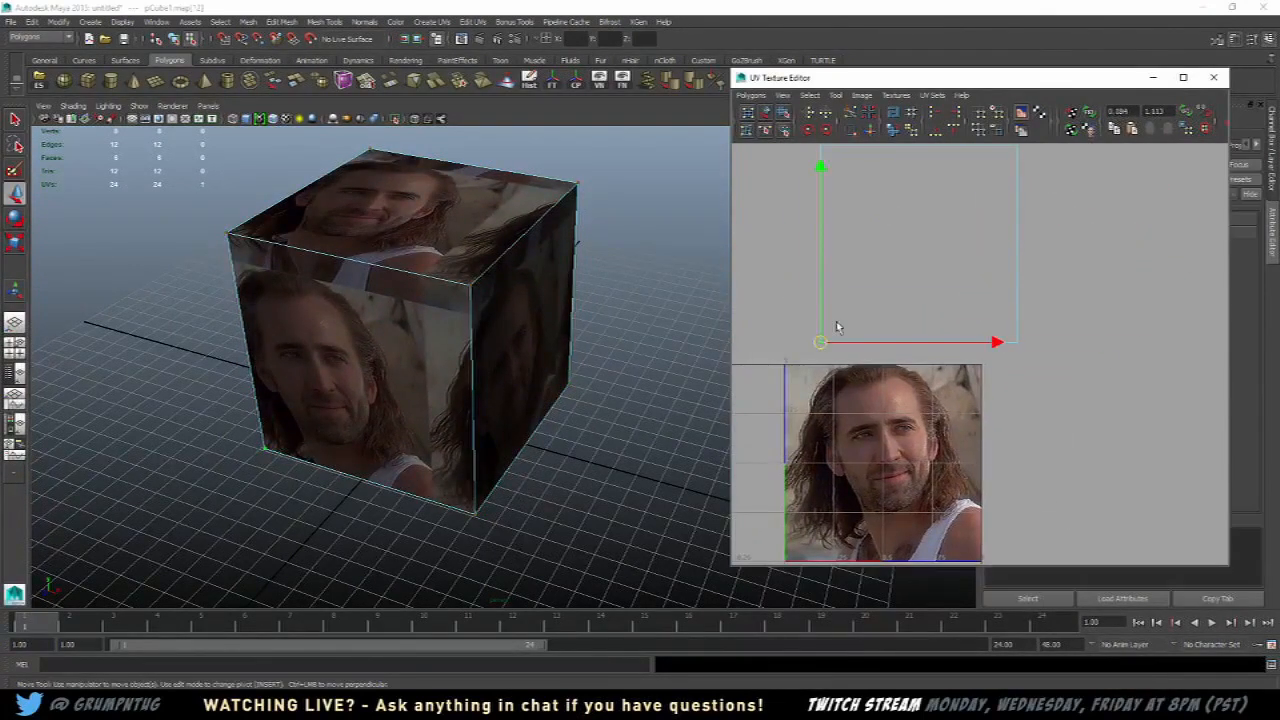
pyautogui.moveTo(837, 317); pyautogui.dragTo(910, 421, button='right')
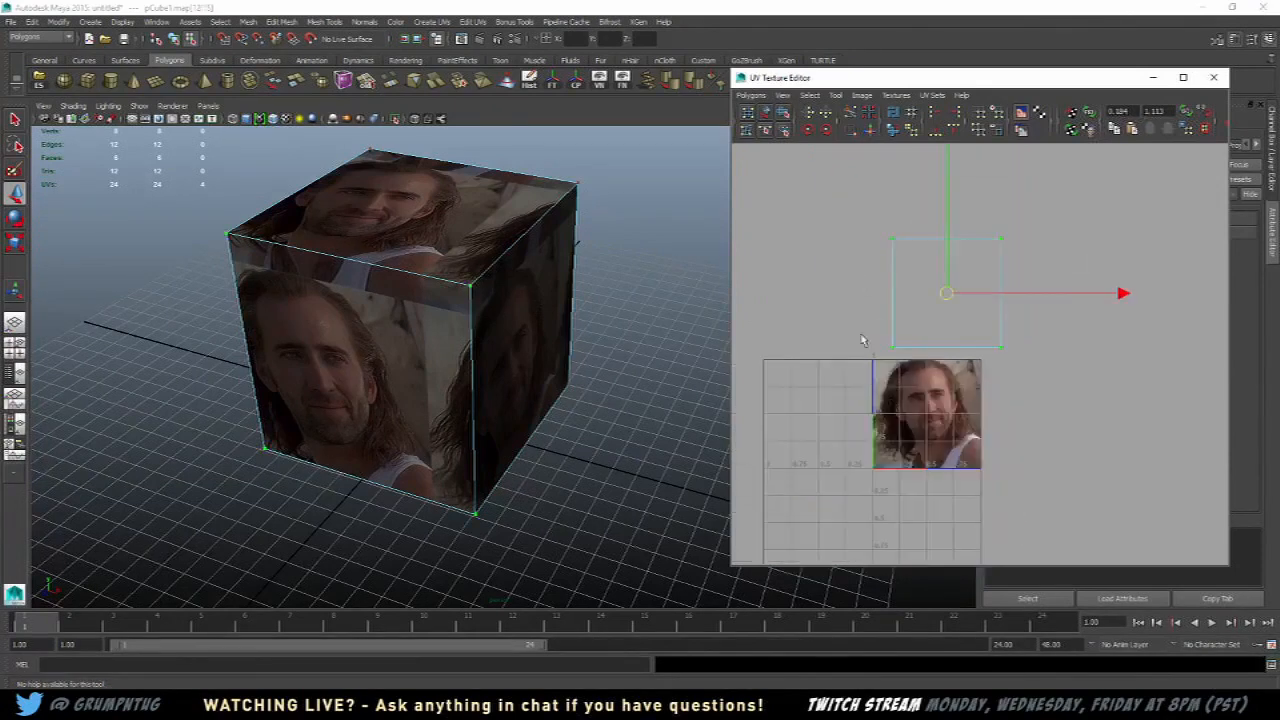
pyautogui.moveTo(953, 302); pyautogui.dragTo(744, 282)
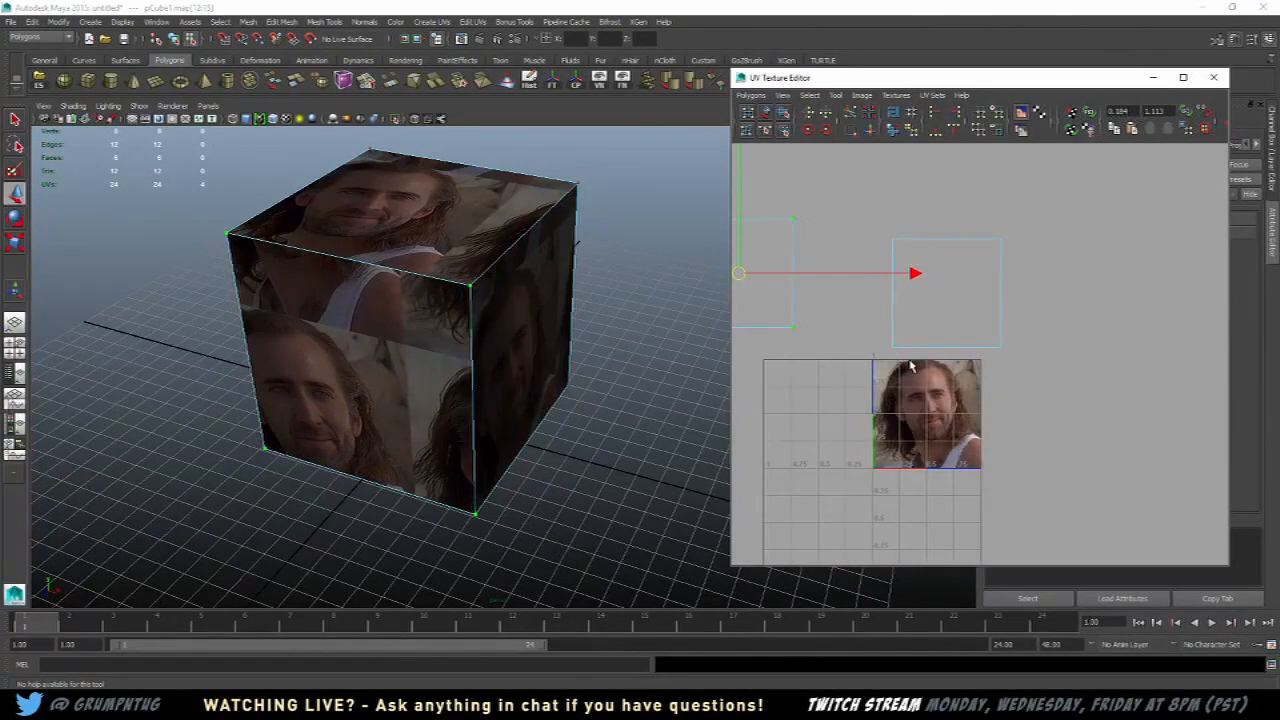
# Step: Undo the UV moves and selections back to the original stacked layout
pyautogui.hotkey('ctrl', 'z')
pyautogui.hotkey('ctrl', 'z')
pyautogui.hotkey('ctrl', 'z')
pyautogui.hotkey('ctrl', 'z')
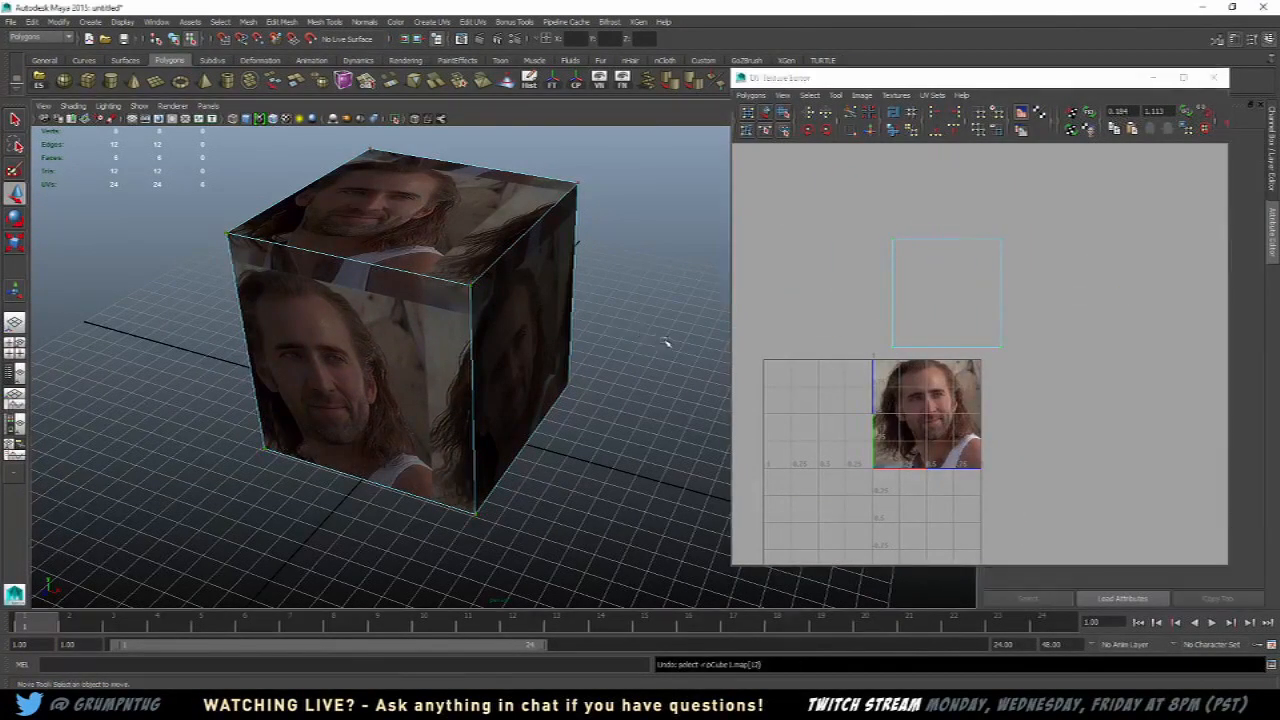
pyautogui.scroll(5, 808, 351)
pyautogui.press('f')
# Step: Hide the texture image in the UV Texture Editor and deselect the UVs to show the bare layout
pyautogui.keyDown('alt'); pyautogui.moveTo(1010, 175); pyautogui.dragTo(886, 274, button='right'); pyautogui.keyUp('alt')
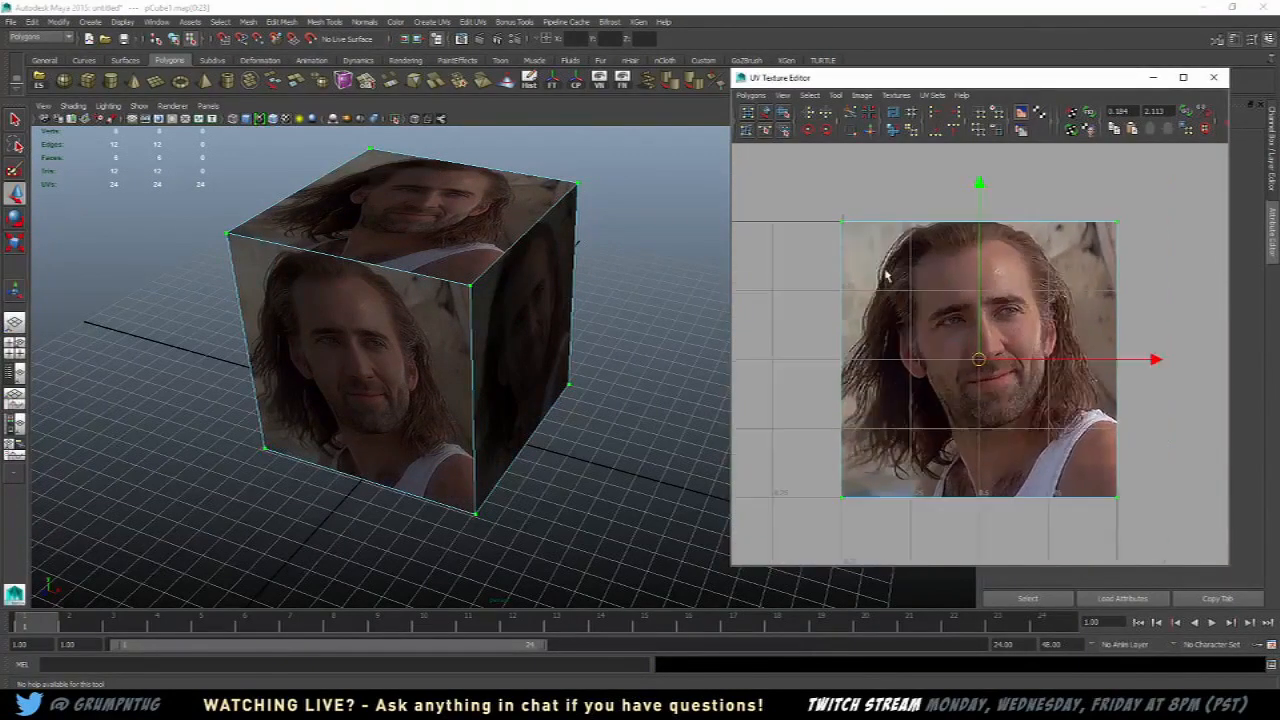
pyautogui.keyDown('alt'); pyautogui.moveTo(919, 451); pyautogui.dragTo(906, 380, button='right'); pyautogui.keyUp('alt')
pyautogui.keyDown('alt'); pyautogui.moveTo(906, 380); pyautogui.dragTo(904, 364, button='middle'); pyautogui.keyUp('alt')
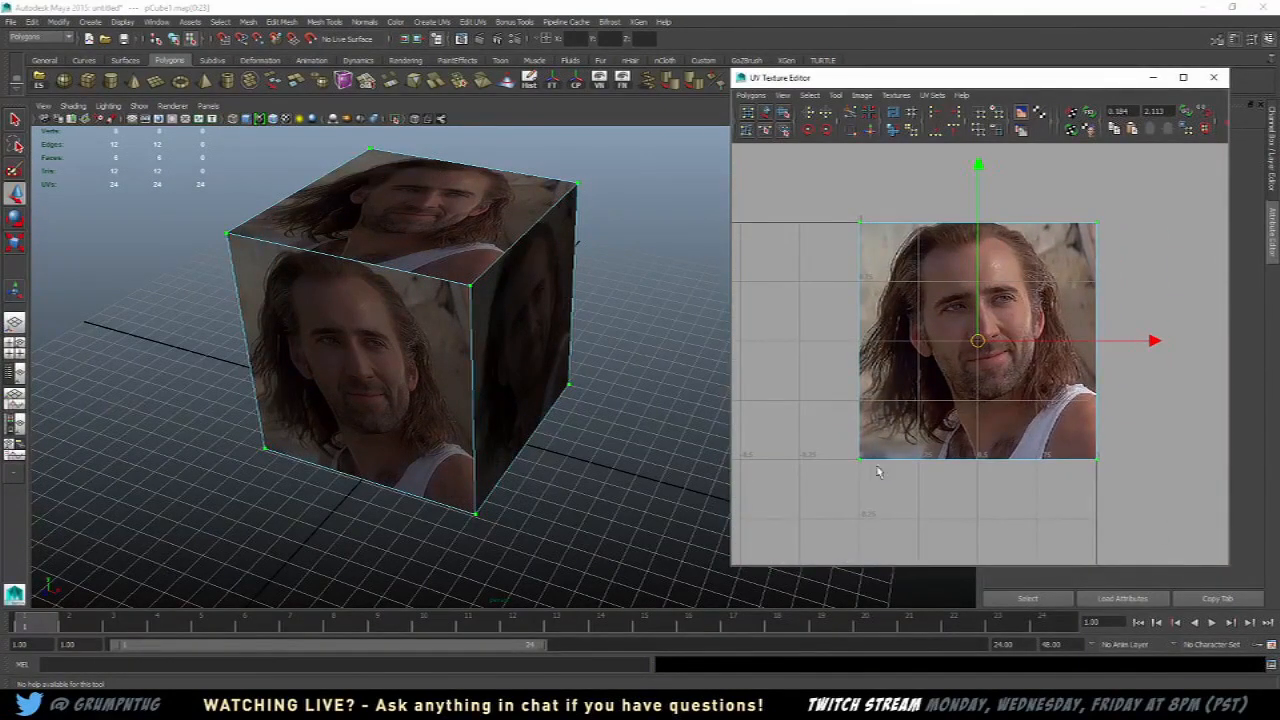
pyautogui.rightClick(846, 450)
pyautogui.click(870, 450)
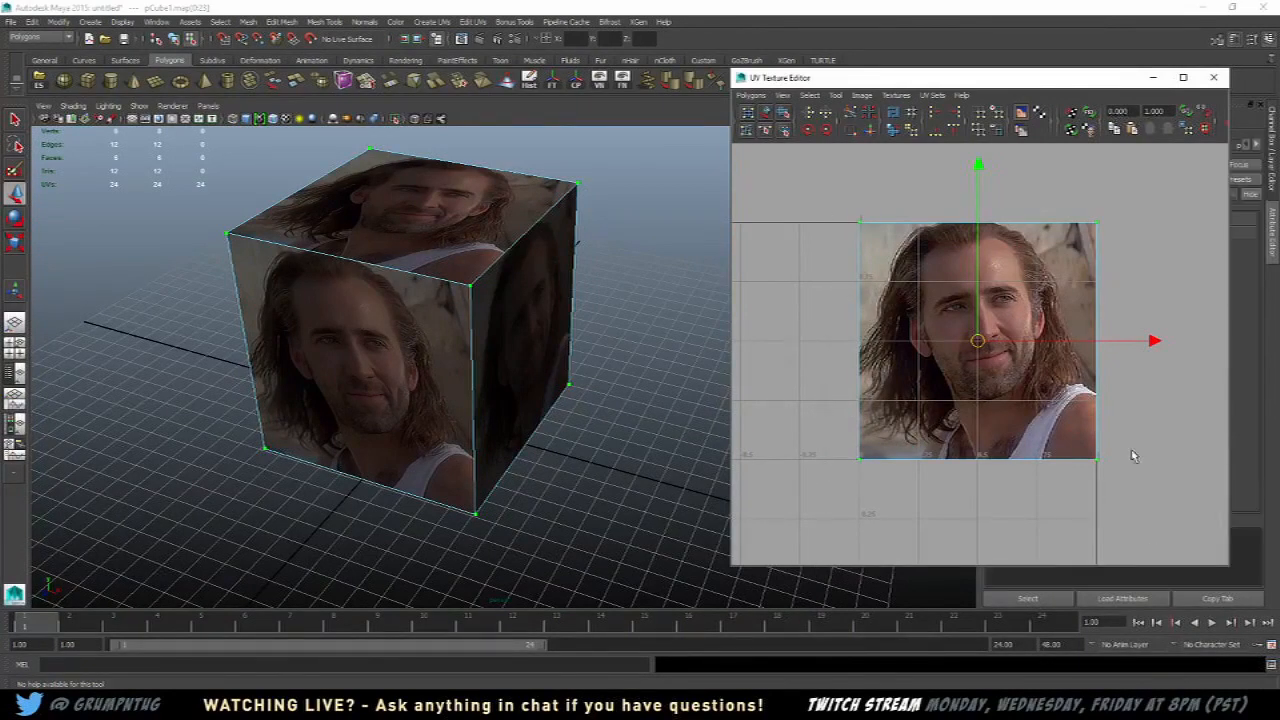
pyautogui.keyDown('alt'); pyautogui.moveTo(1134, 451); pyautogui.dragTo(987, 360, button='right'); pyautogui.keyUp('alt')
pyautogui.click(1021, 113)
pyautogui.click(1078, 208)
pyautogui.scroll(2, 1078, 208)
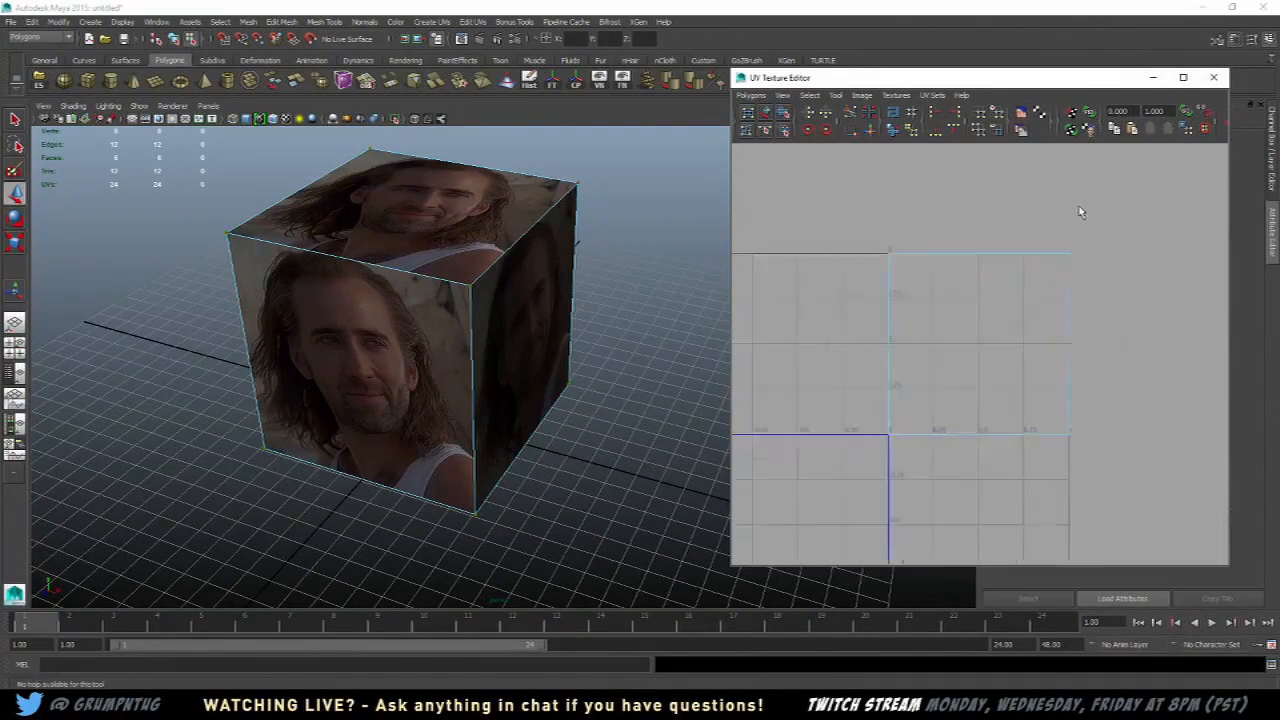
pyautogui.keyDown('alt'); pyautogui.moveTo(1018, 309); pyautogui.dragTo(1018, 290, button='middle'); pyautogui.keyUp('alt')
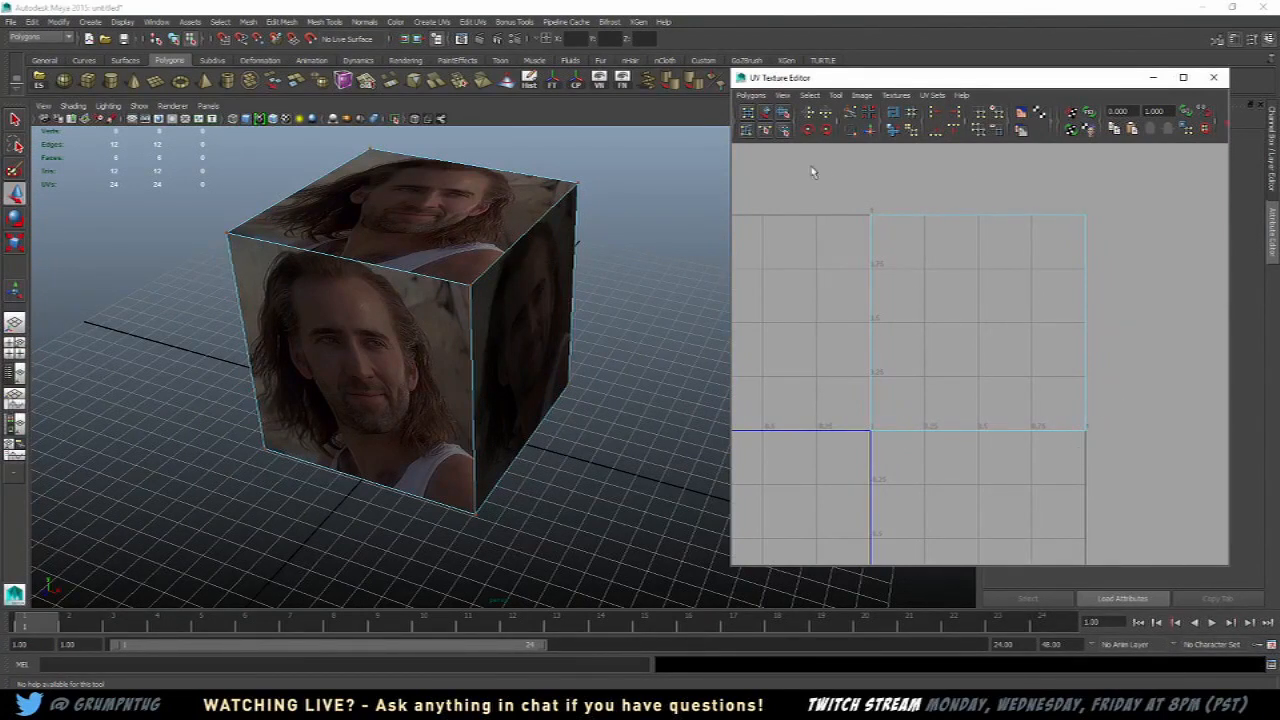
# Step: Close the UV Texture Editor, reselect the cube in object mode and apply Cylindrical Mapping to it
pyautogui.moveTo(440, 295); pyautogui.dragTo(497, 253, button='right')
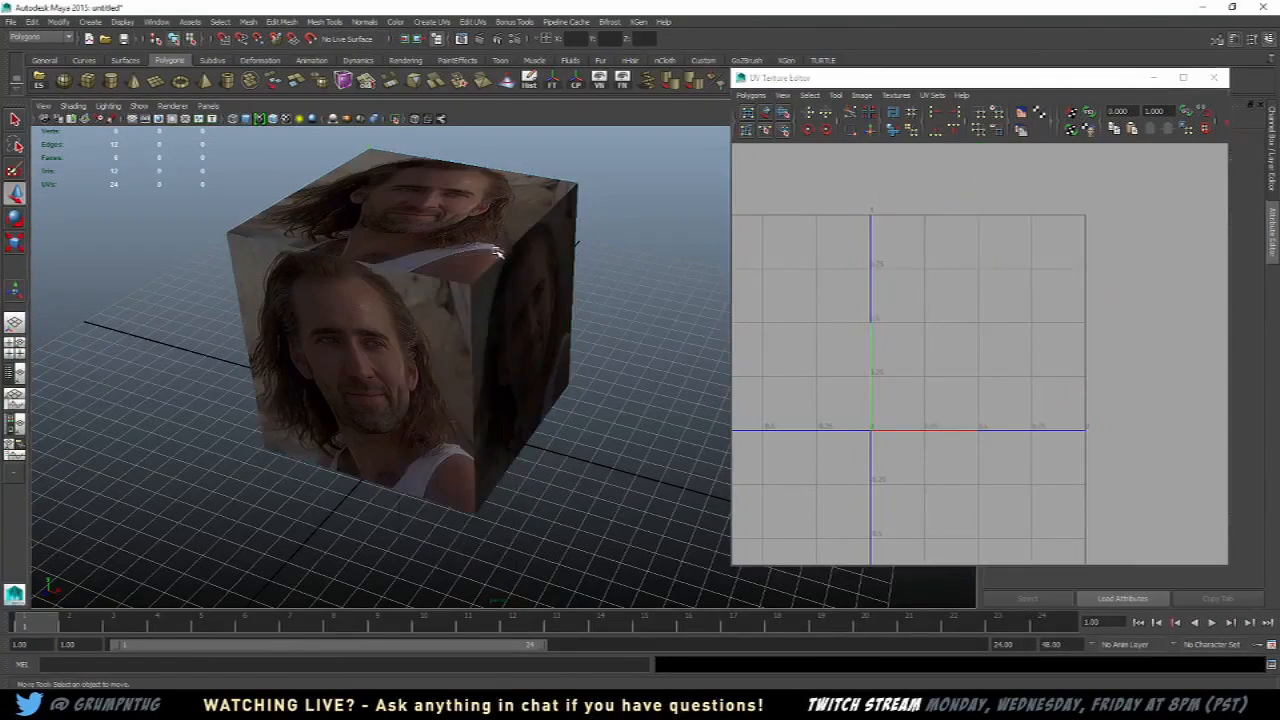
pyautogui.click(1213, 78)
pyautogui.click(440, 310)
pyautogui.press('f')
pyautogui.press('space')
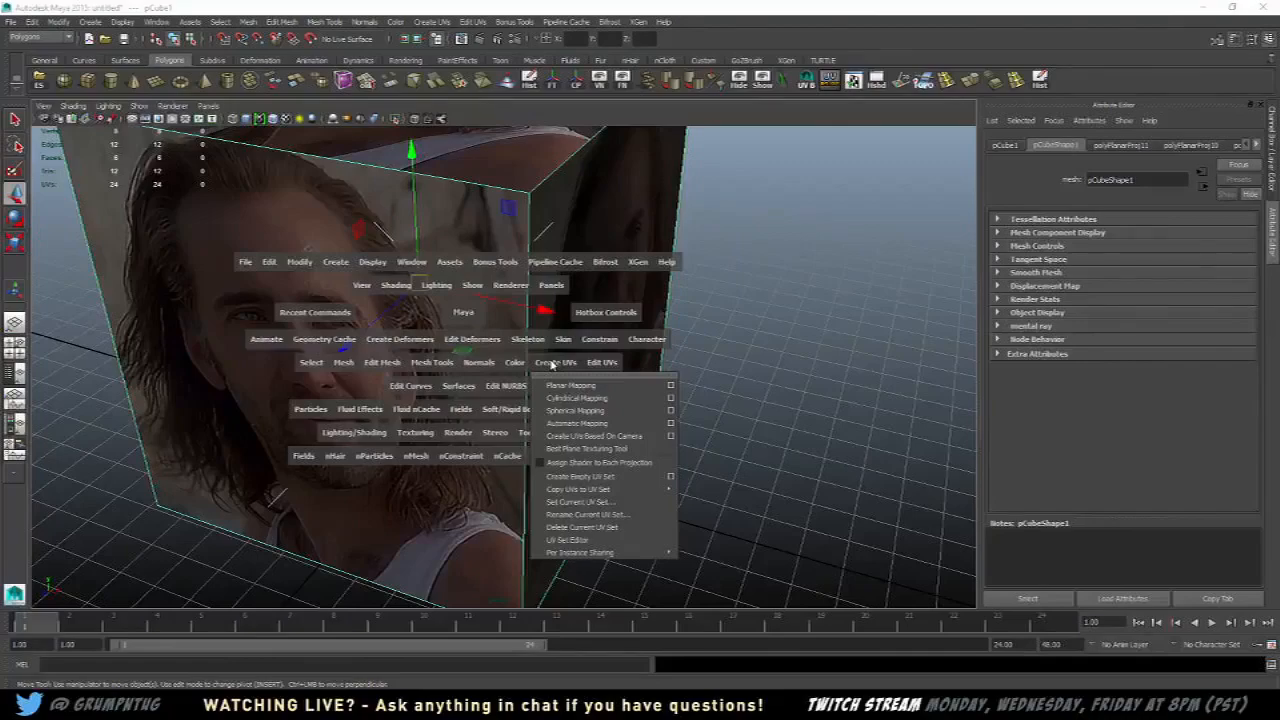
pyautogui.click(554, 398)
pyautogui.scroll(-3, 803, 285)
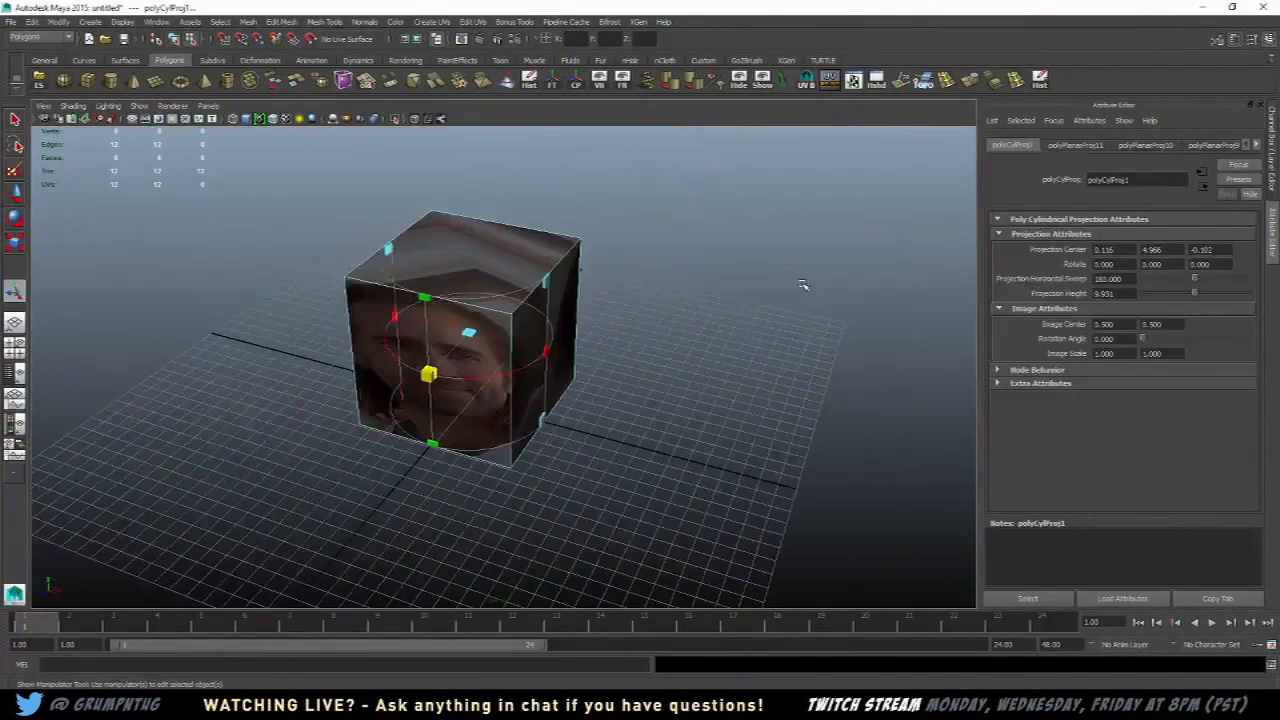
# Step: Return the cube to object mode, deselect it and examine the cylindrical mapping on its sides and ends
pyautogui.keyDown('alt'); pyautogui.moveTo(558, 258); pyautogui.dragTo(396, 272); pyautogui.keyUp('alt')
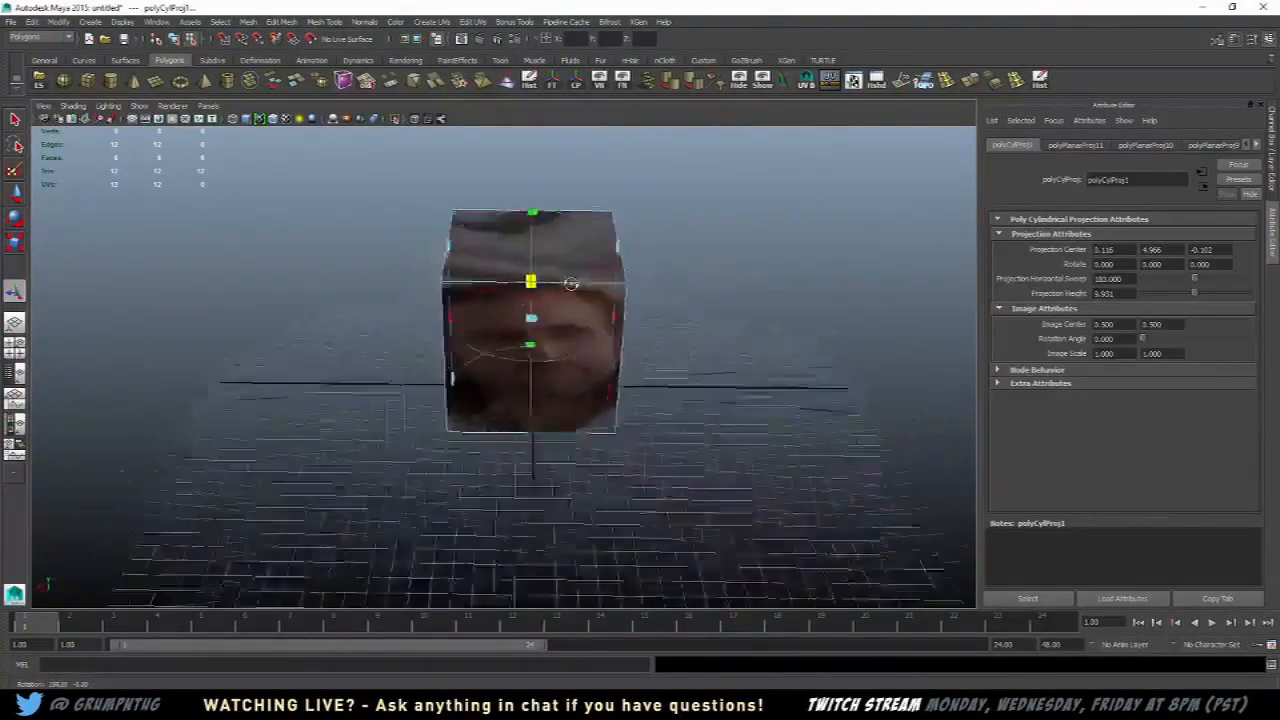
pyautogui.scroll(3, 700, 272)
pyautogui.keyDown('alt'); pyautogui.moveTo(651, 277); pyautogui.dragTo(722, 296); pyautogui.keyUp('alt')
pyautogui.keyDown('alt'); pyautogui.moveTo(803, 286); pyautogui.dragTo(598, 262); pyautogui.keyUp('alt')
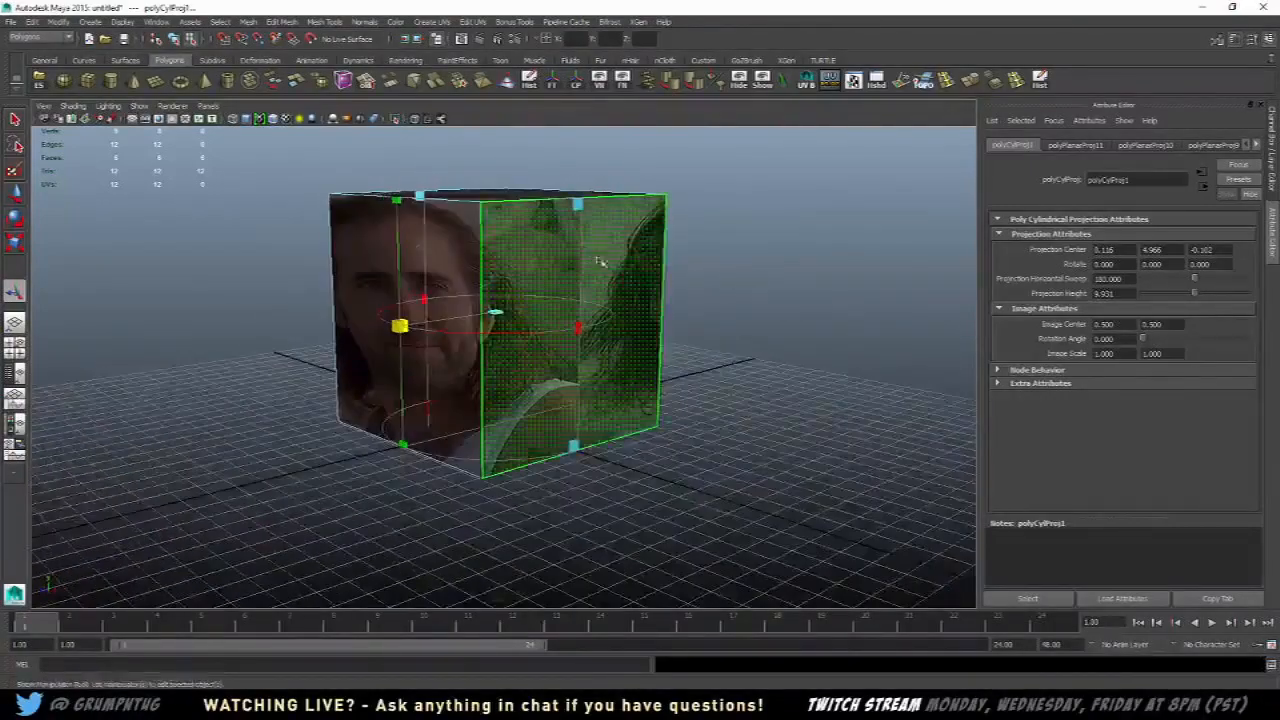
pyautogui.moveTo(593, 256); pyautogui.dragTo(643, 236, button='right')
pyautogui.scroll(-1, 660, 245)
pyautogui.keyDown('alt'); pyautogui.moveTo(660, 248); pyautogui.dragTo(252, 372); pyautogui.keyUp('alt')
pyautogui.click(694, 277)
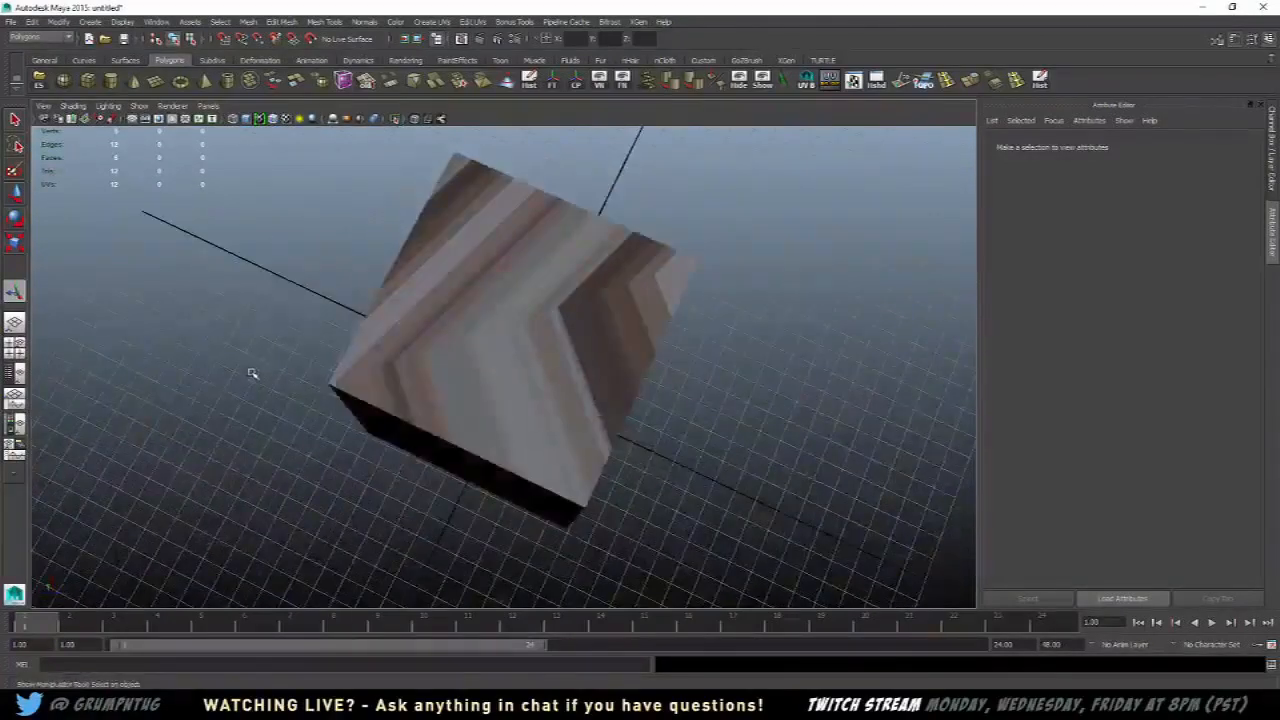
# Step: Select the cube and open the UV Texture Editor to view its cylindrical UV layout
pyautogui.keyDown('alt'); pyautogui.moveTo(510, 385); pyautogui.dragTo(523, 289); pyautogui.keyUp('alt')
pyautogui.click(558, 279)
pyautogui.press('space')
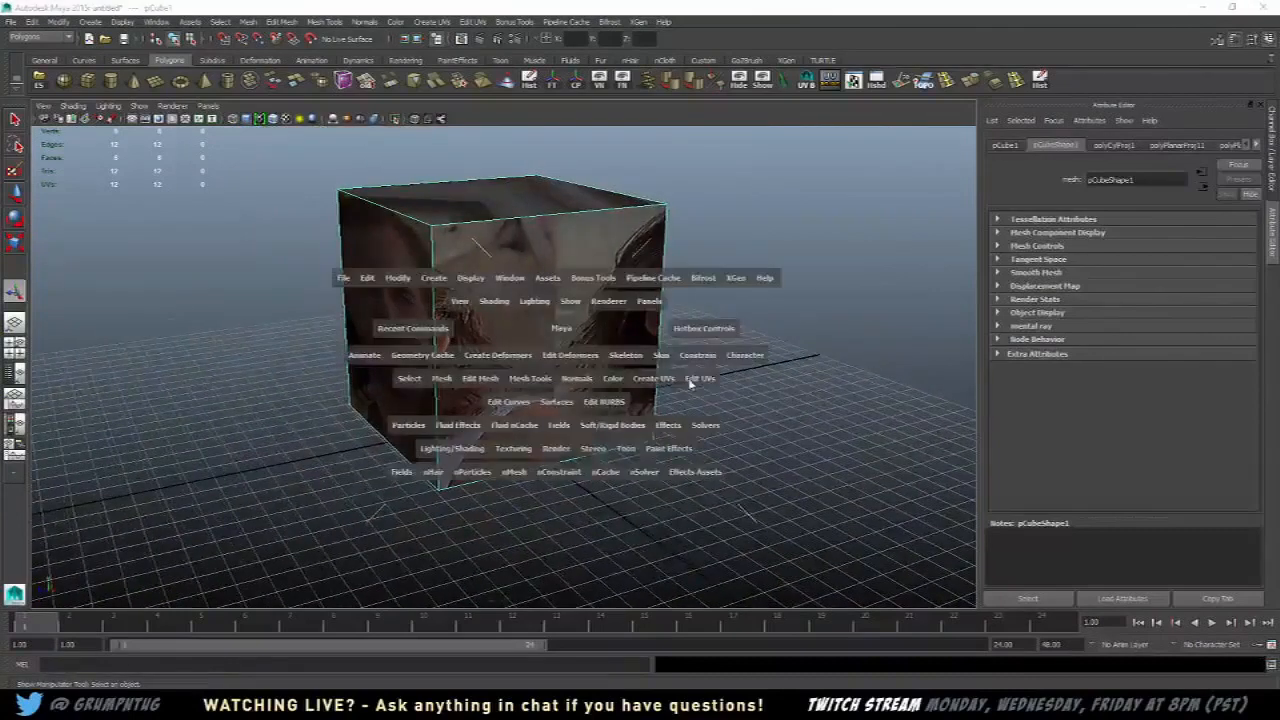
pyautogui.click(656, 380)
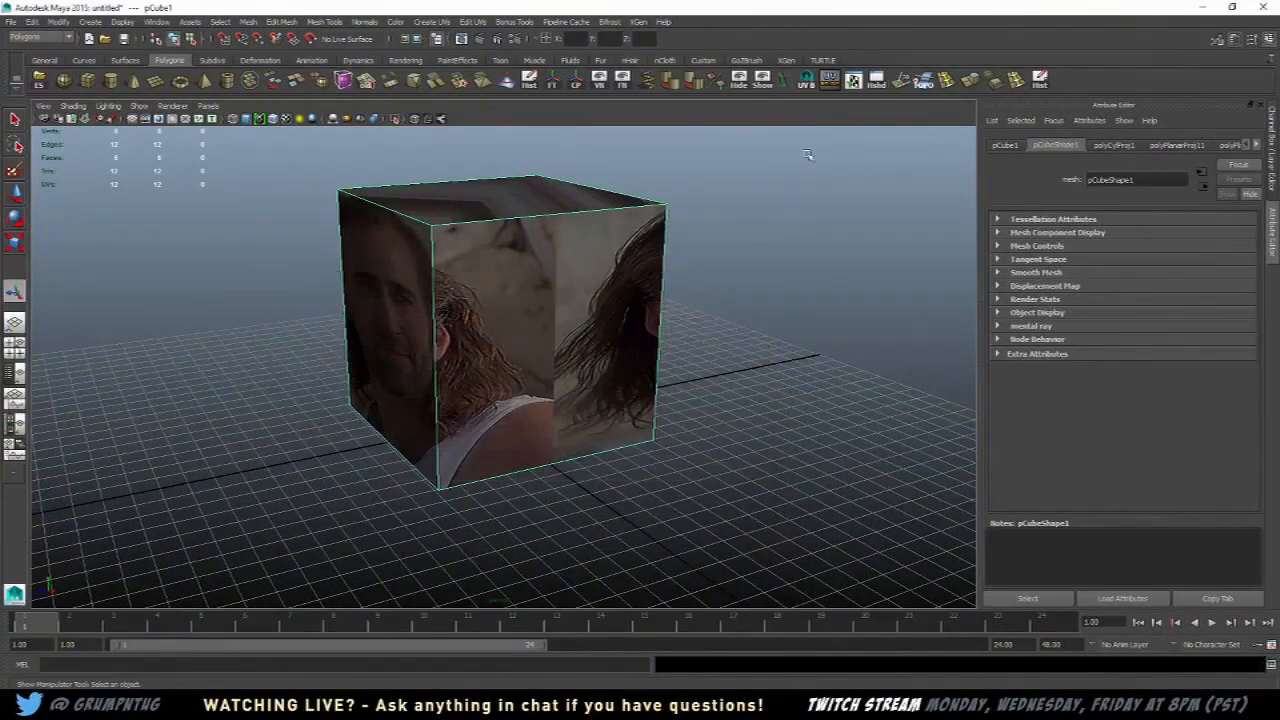
pyautogui.click(853, 82)
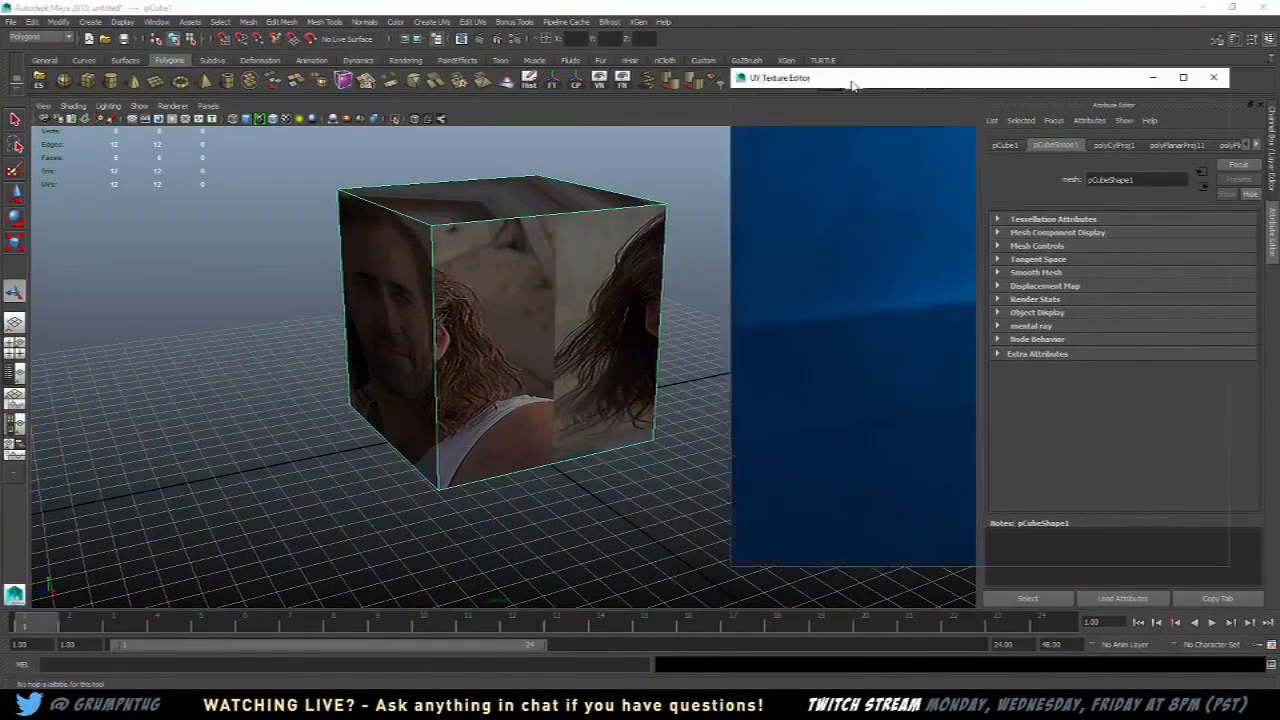
pyautogui.scroll(-5, 851, 266)
pyautogui.keyDown('alt'); pyautogui.moveTo(985, 272); pyautogui.dragTo(949, 258, button='middle'); pyautogui.keyUp('alt')
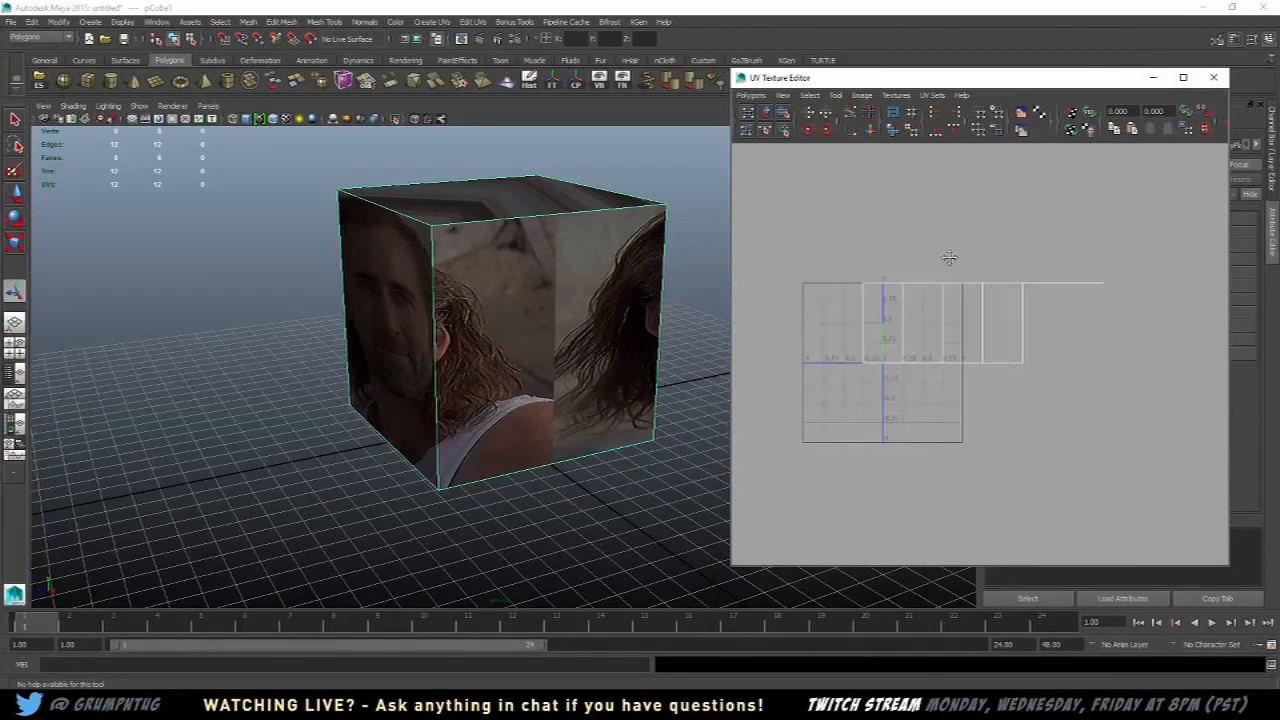
pyautogui.scroll(3, 949, 257)
# Step: Select the cube's side faces in the UV layout to check where they sit, and return the cube to object mode, deselected
pyautogui.moveTo(763, 221); pyautogui.dragTo(765, 256, button='right')
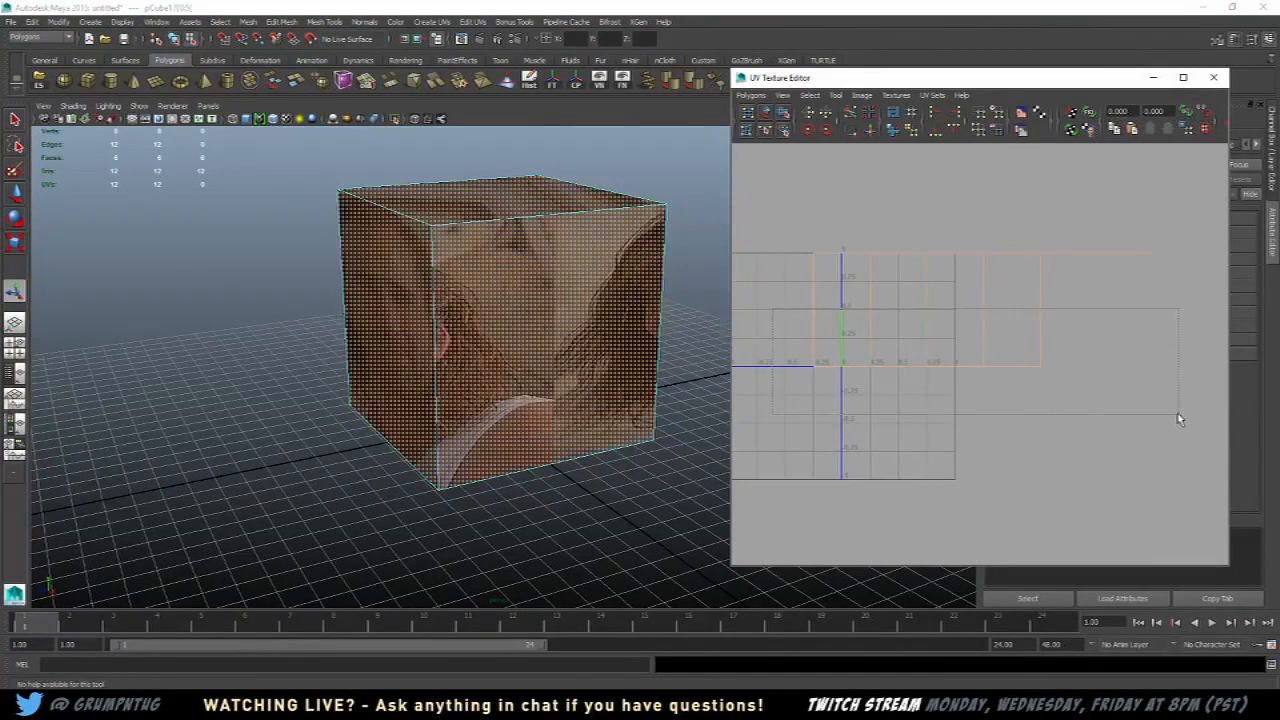
pyautogui.moveTo(1178, 420); pyautogui.dragTo(1178, 420)
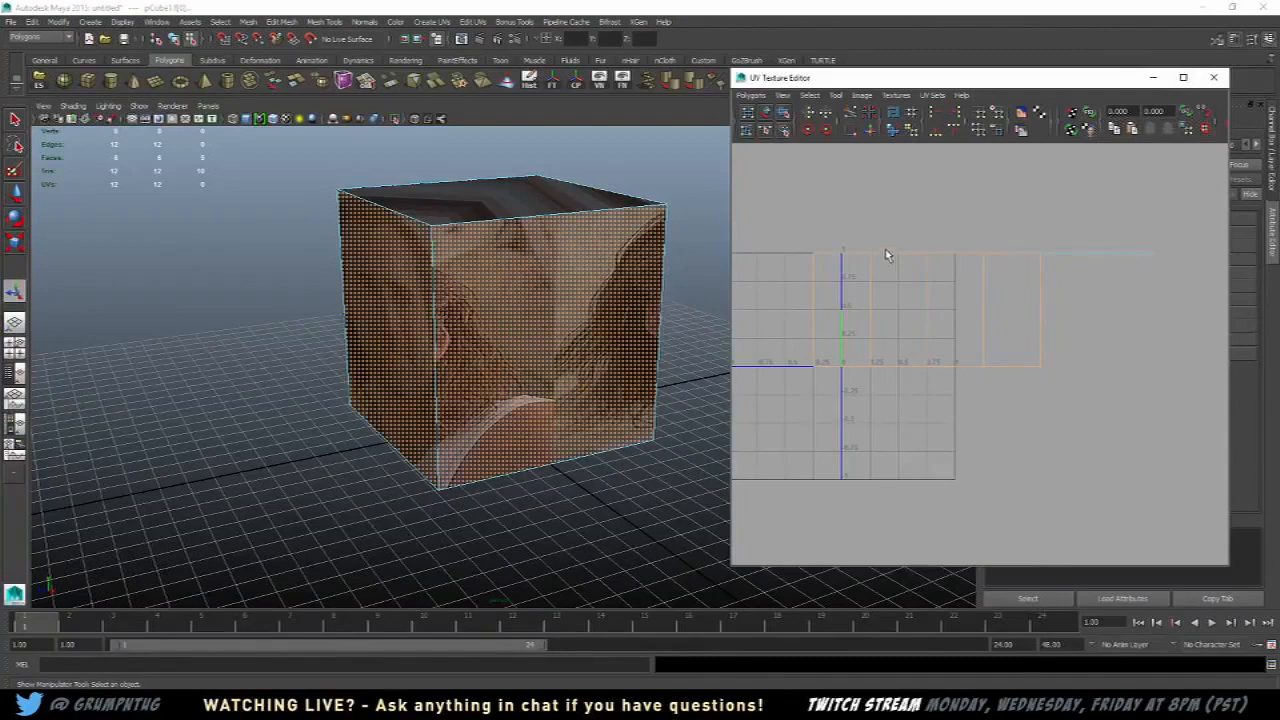
pyautogui.keyDown('alt'); pyautogui.moveTo(700, 272); pyautogui.dragTo(548, 266); pyautogui.keyUp('alt')
pyautogui.moveTo(548, 266); pyautogui.dragTo(604, 249, button='right')
pyautogui.click(637, 294)
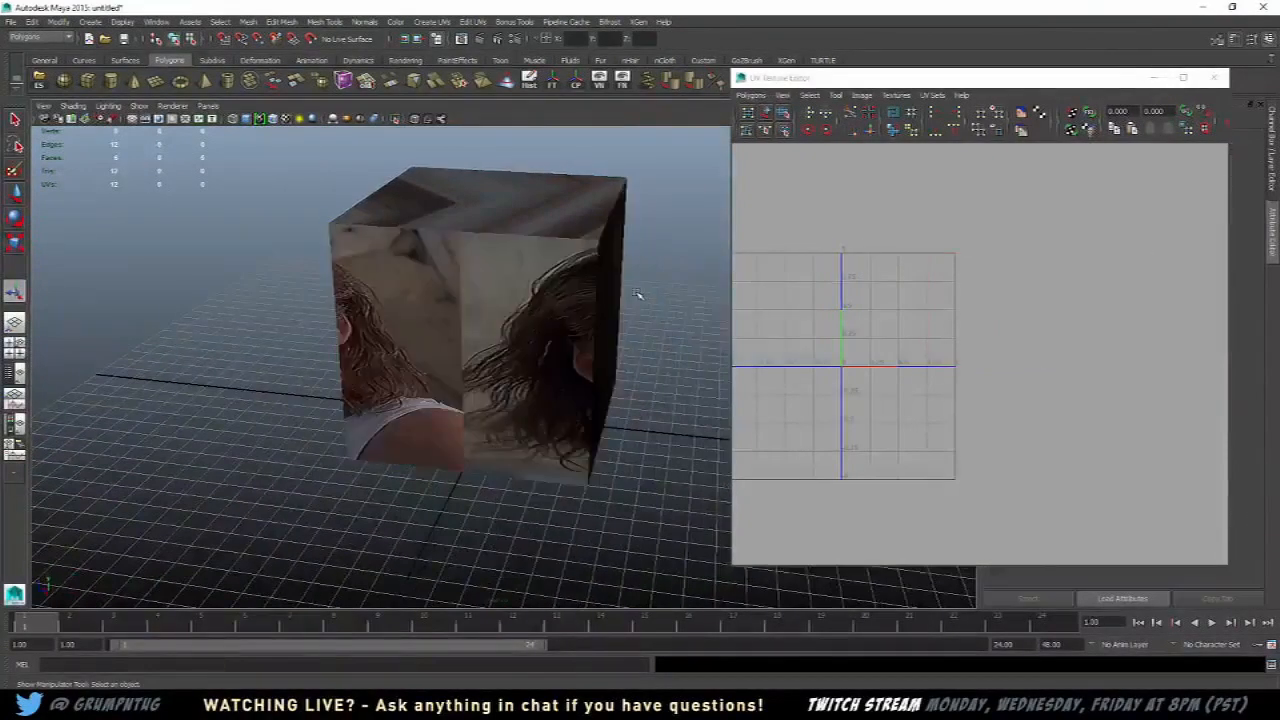
# Step: Create a tall, narrow polygon cylinder on the grid beside the cube
pyautogui.scroll(-5, 630, 297)
pyautogui.keyDown('alt'); pyautogui.moveTo(625, 300); pyautogui.dragTo(467, 382); pyautogui.keyUp('alt')
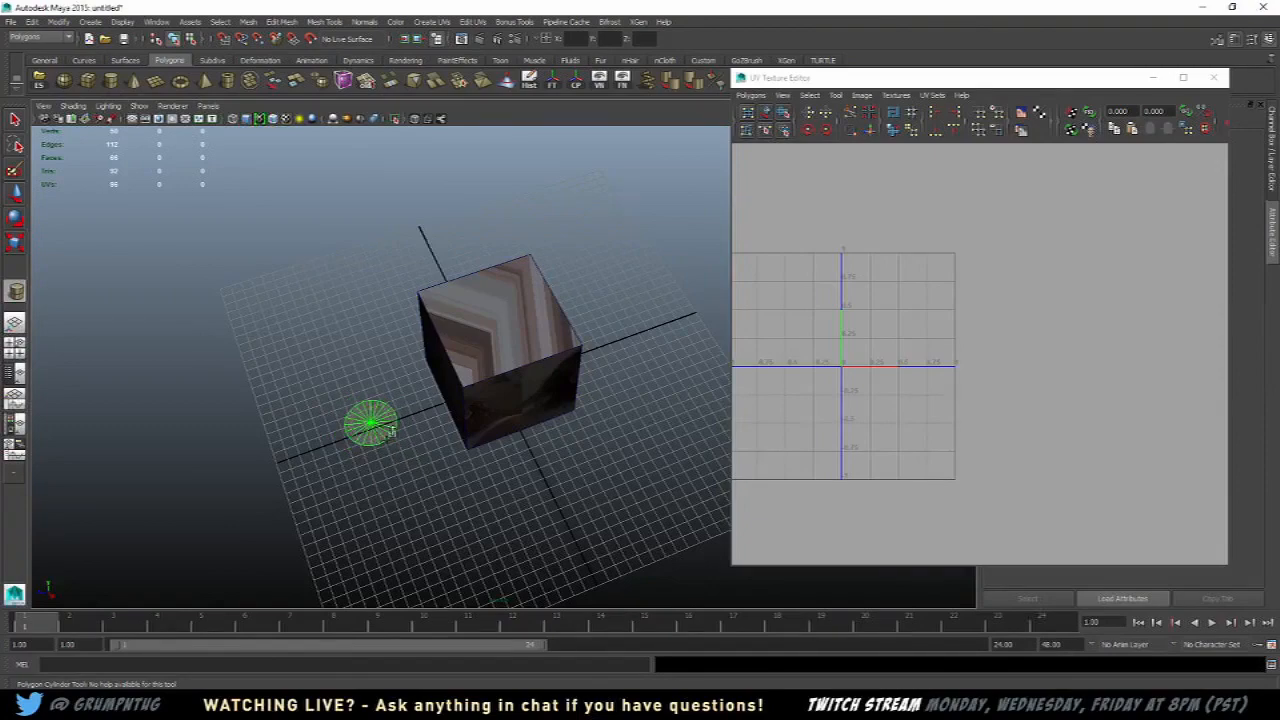
pyautogui.moveTo(381, 410); pyautogui.dragTo(366, 363)
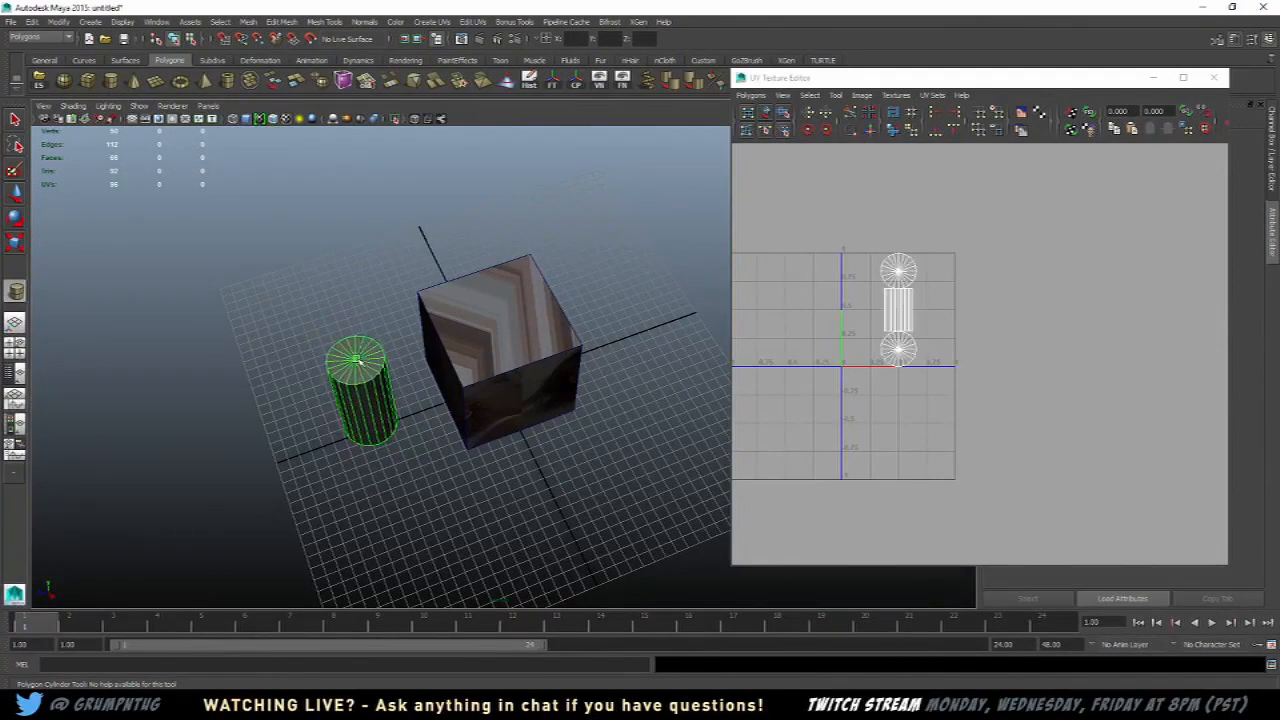
pyautogui.press('w')
# Step: Inspect the cylinder's default UV layout by selecting all its UVs in the UV Texture Editor, and clear the selection
pyautogui.keyDown('alt'); pyautogui.moveTo(378, 436); pyautogui.dragTo(403, 364); pyautogui.keyUp('alt')
pyautogui.scroll(4, 470, 420)
pyautogui.keyDown('alt'); pyautogui.moveTo(487, 433); pyautogui.dragTo(454, 438); pyautogui.keyUp('alt')
pyautogui.keyDown('alt'); pyautogui.moveTo(392, 392); pyautogui.dragTo(428, 404); pyautogui.keyUp('alt')
pyautogui.scroll(2, 965, 322)
pyautogui.scroll(1, 960, 320)
pyautogui.keyDown('alt'); pyautogui.moveTo(873, 317); pyautogui.dragTo(954, 314, button='middle'); pyautogui.keyUp('alt')
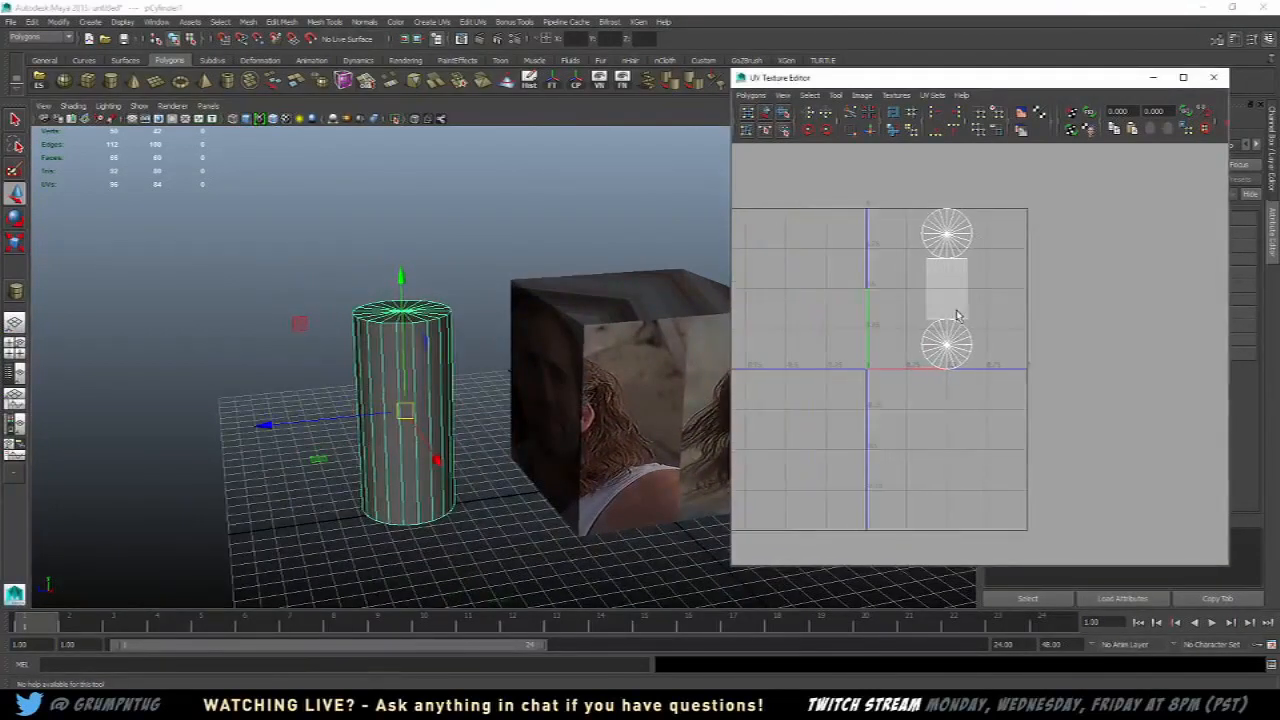
pyautogui.scroll(2, 940, 305)
pyautogui.keyDown('alt'); pyautogui.moveTo(885, 276); pyautogui.dragTo(908, 360, button='middle'); pyautogui.keyUp('alt')
pyautogui.moveTo(882, 292); pyautogui.dragTo(925, 288, button='right')
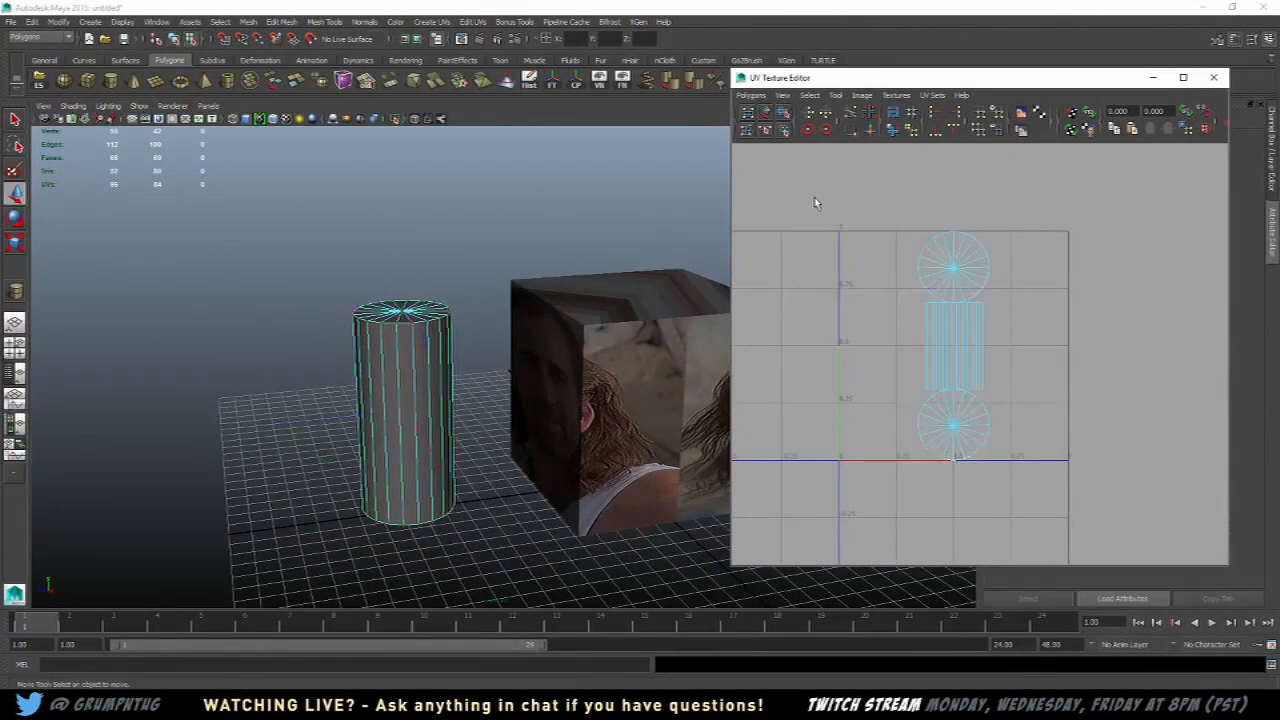
pyautogui.moveTo(814, 197); pyautogui.dragTo(1094, 636)
pyautogui.scroll(3, 1020, 412)
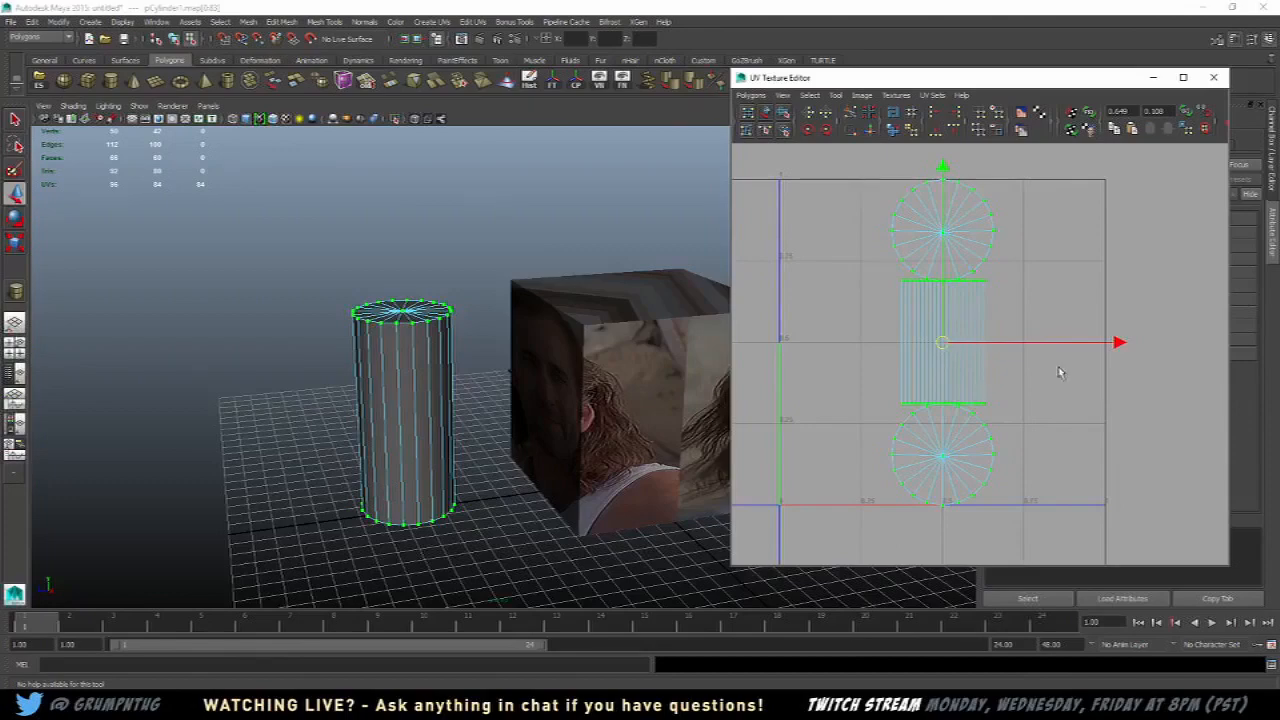
pyautogui.click(1024, 370)
# Step: Examine the cylinder's sides and cap against the stretched texture on the cube's top
pyautogui.scroll(-3, 480, 367)
pyautogui.keyDown('alt'); pyautogui.moveTo(348, 390); pyautogui.dragTo(404, 424); pyautogui.keyUp('alt')
pyautogui.scroll(4, 411, 406)
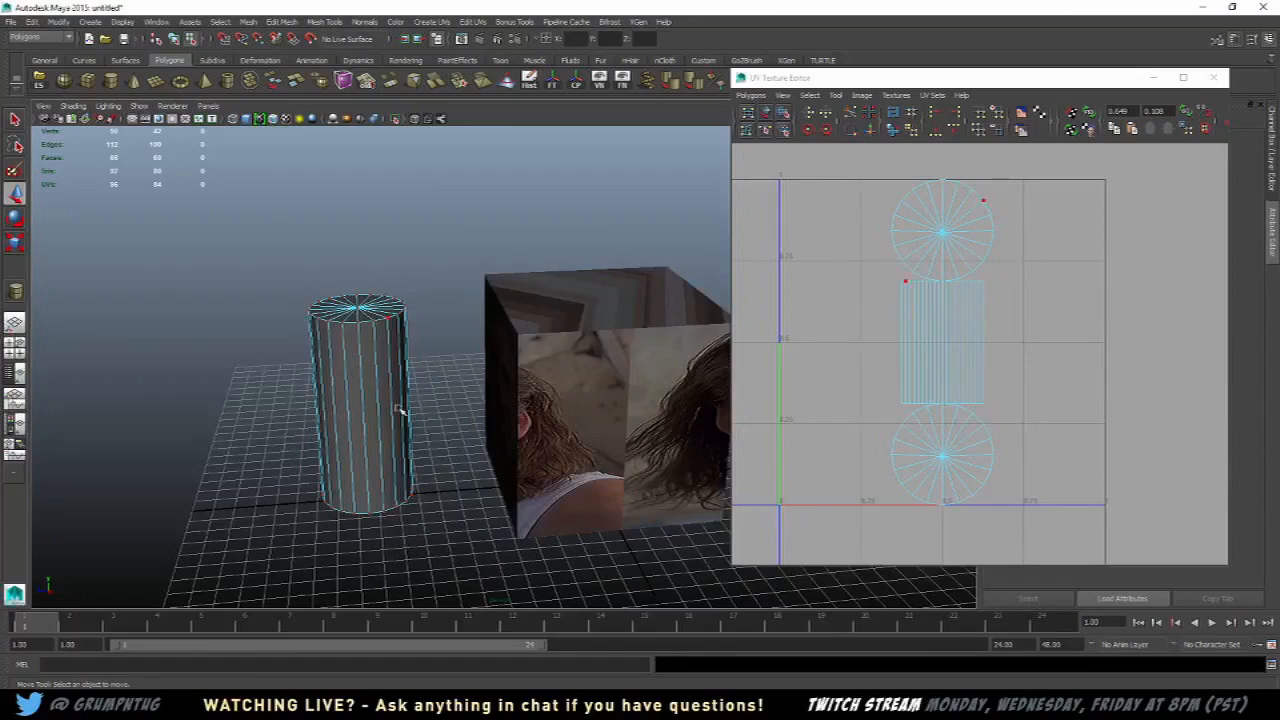
pyautogui.keyDown('alt'); pyautogui.moveTo(595, 370); pyautogui.dragTo(588, 448); pyautogui.keyUp('alt')
pyautogui.scroll(4, 443, 426)
pyautogui.keyDown('alt'); pyautogui.moveTo(588, 448); pyautogui.dragTo(626, 393, button='middle'); pyautogui.keyUp('alt')
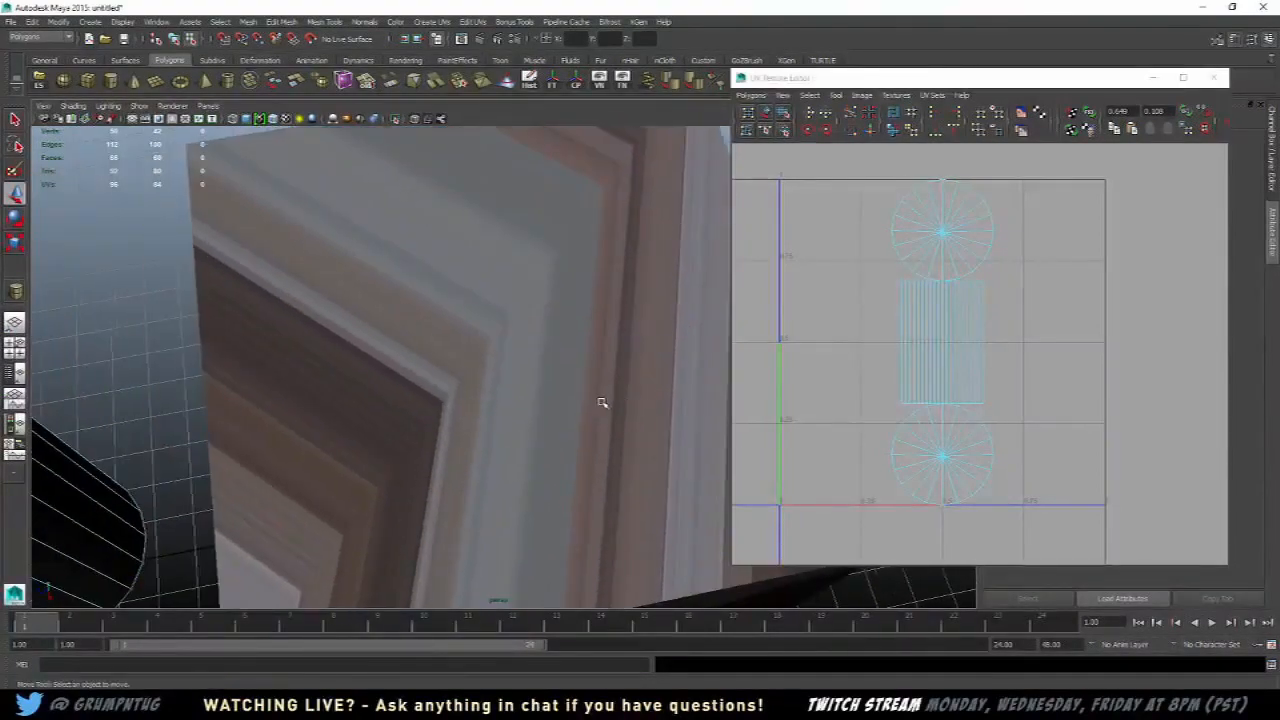
pyautogui.scroll(-3, 560, 398)
pyautogui.keyDown('alt'); pyautogui.moveTo(538, 396); pyautogui.dragTo(515, 335); pyautogui.keyUp('alt')
pyautogui.scroll(-3, 400, 371)
pyautogui.scroll(4, 388, 374)
pyautogui.scroll(-5, 505, 345)
pyautogui.keyDown('alt'); pyautogui.moveTo(380, 400); pyautogui.dragTo(525, 362, button='middle'); pyautogui.keyUp('alt')
pyautogui.scroll(3, 525, 362)
pyautogui.keyDown('alt'); pyautogui.moveTo(525, 362); pyautogui.dragTo(492, 331); pyautogui.keyUp('alt')
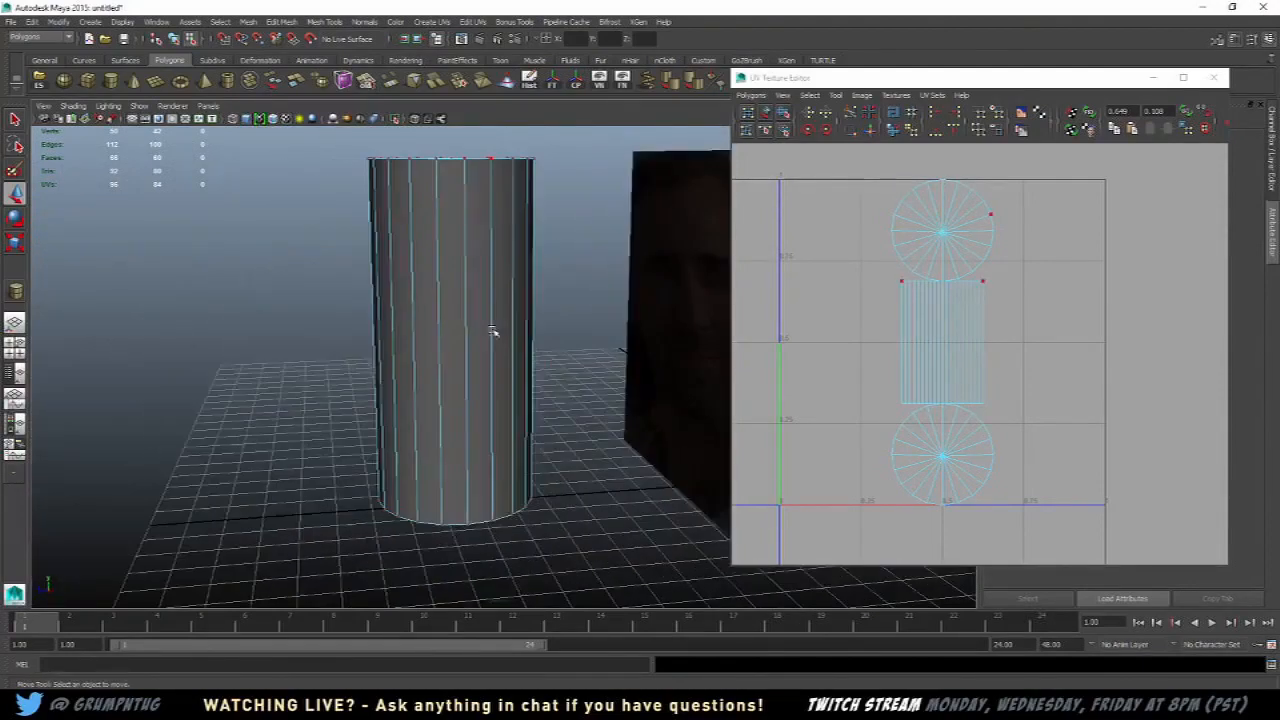
# Step: Select the cylinder's ring of side faces and move its UV shell sideways, clear of the two cap shells
pyautogui.doubleClick(502, 302)
pyautogui.moveTo(175, 320); pyautogui.dragTo(175, 320)
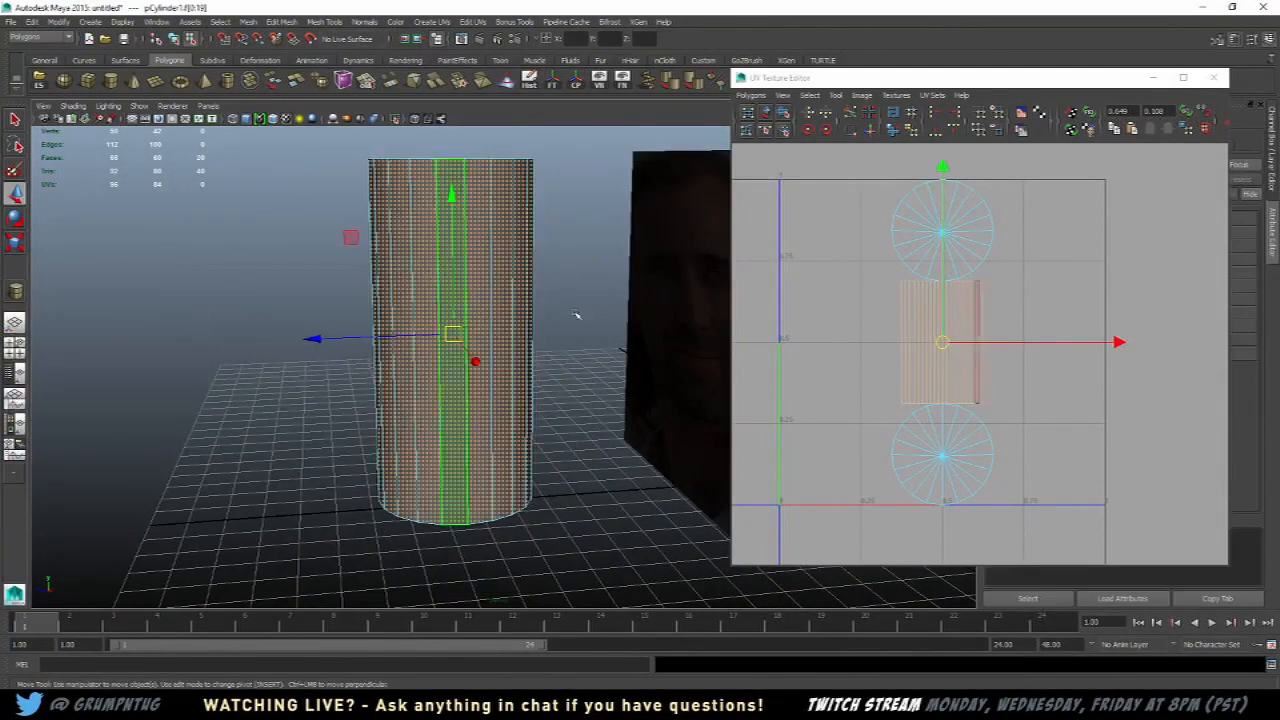
pyautogui.scroll(3, 1074, 314)
pyautogui.moveTo(934, 367); pyautogui.dragTo(1101, 383)
pyautogui.click(937, 391)
pyautogui.keyDown('alt'); pyautogui.moveTo(937, 391); pyautogui.dragTo(815, 396, button='middle'); pyautogui.keyUp('alt')
pyautogui.scroll(-3, 891, 374)
pyautogui.scroll(-3, 891, 374)
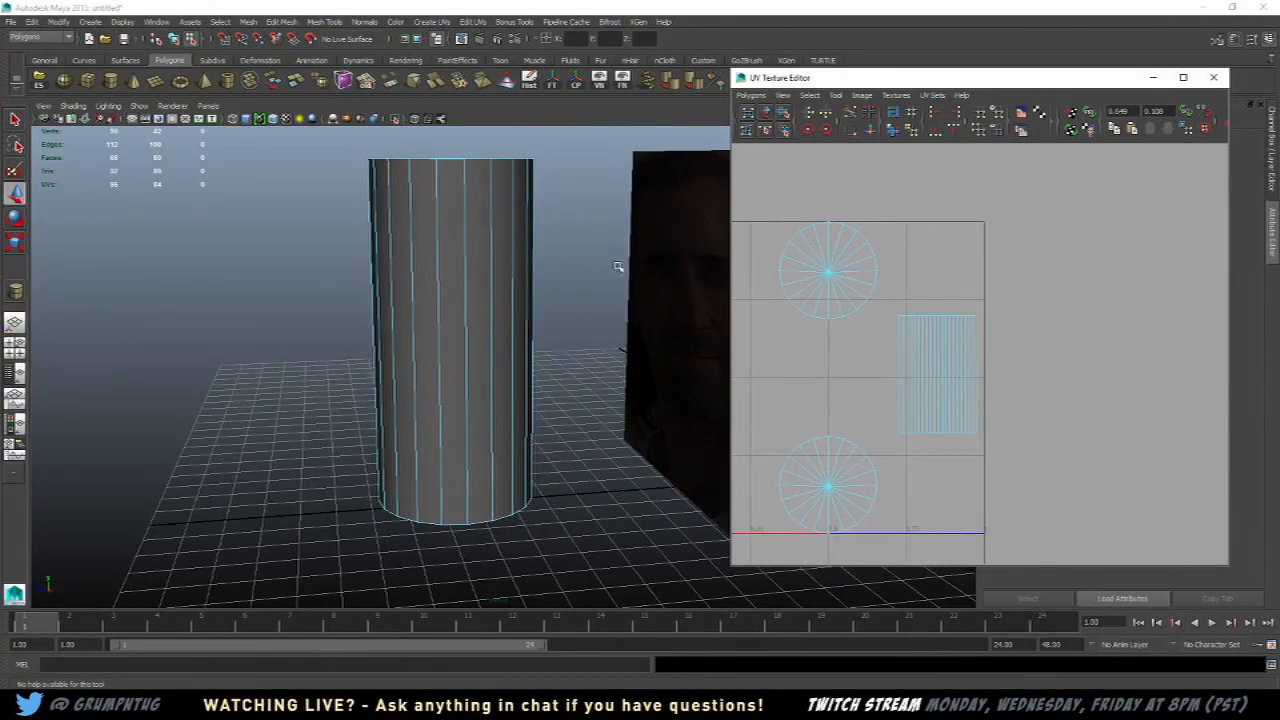
# Step: Select the cube's faces to compare its cylindrical UV strip with the cylinder's layout, and clear the selection
pyautogui.click(669, 253)
pyautogui.scroll(-2, 986, 343)
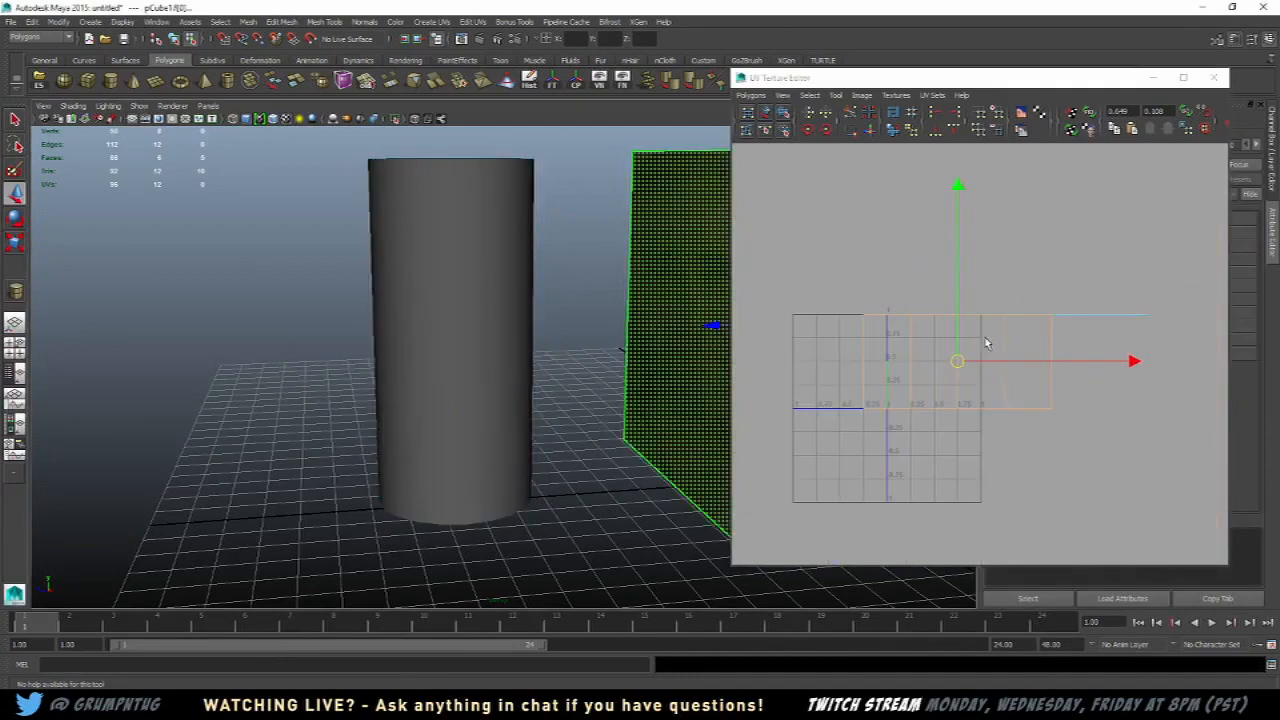
pyautogui.click(1054, 445)
pyautogui.scroll(-5, 690, 360)
pyautogui.keyDown('alt'); pyautogui.moveTo(685, 355); pyautogui.dragTo(425, 388, button='middle'); pyautogui.keyUp('alt')
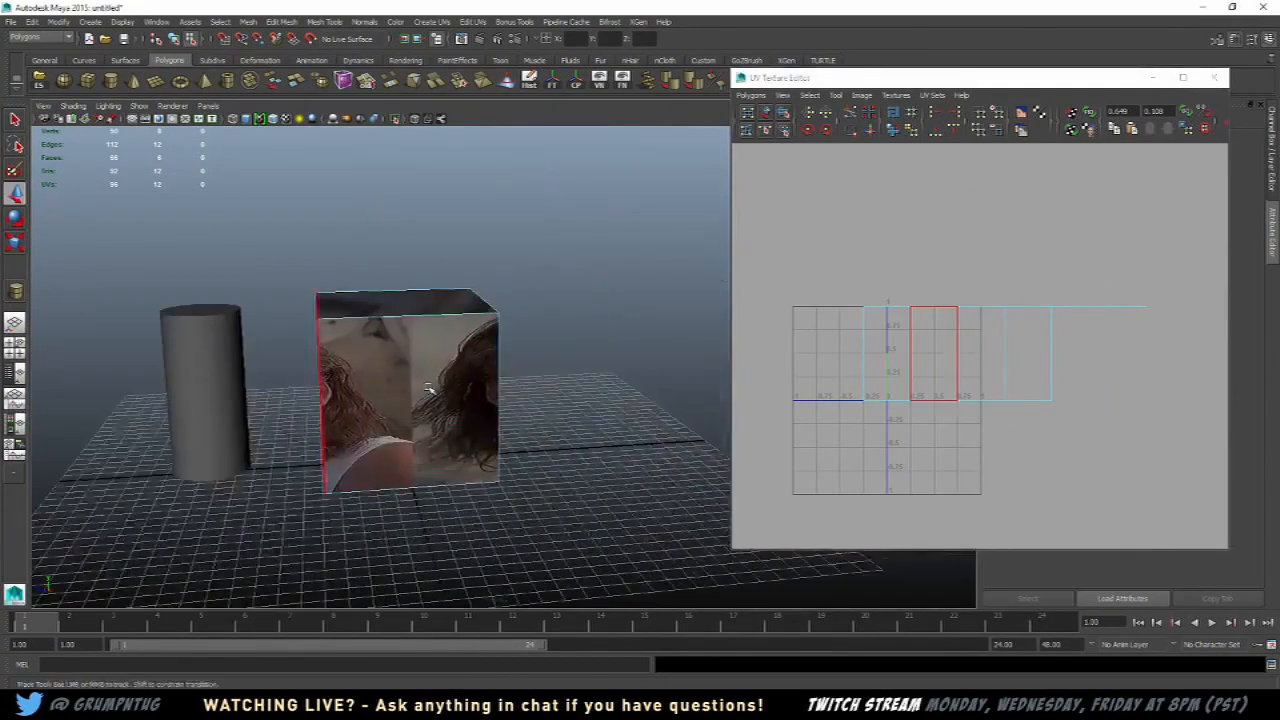
pyautogui.keyDown('alt'); pyautogui.moveTo(430, 388); pyautogui.dragTo(510, 440); pyautogui.keyUp('alt')
# Step: Return the cylinder to object mode, delete it and reselect the cube
pyautogui.click(237, 454)
pyautogui.rightClick(266, 446)
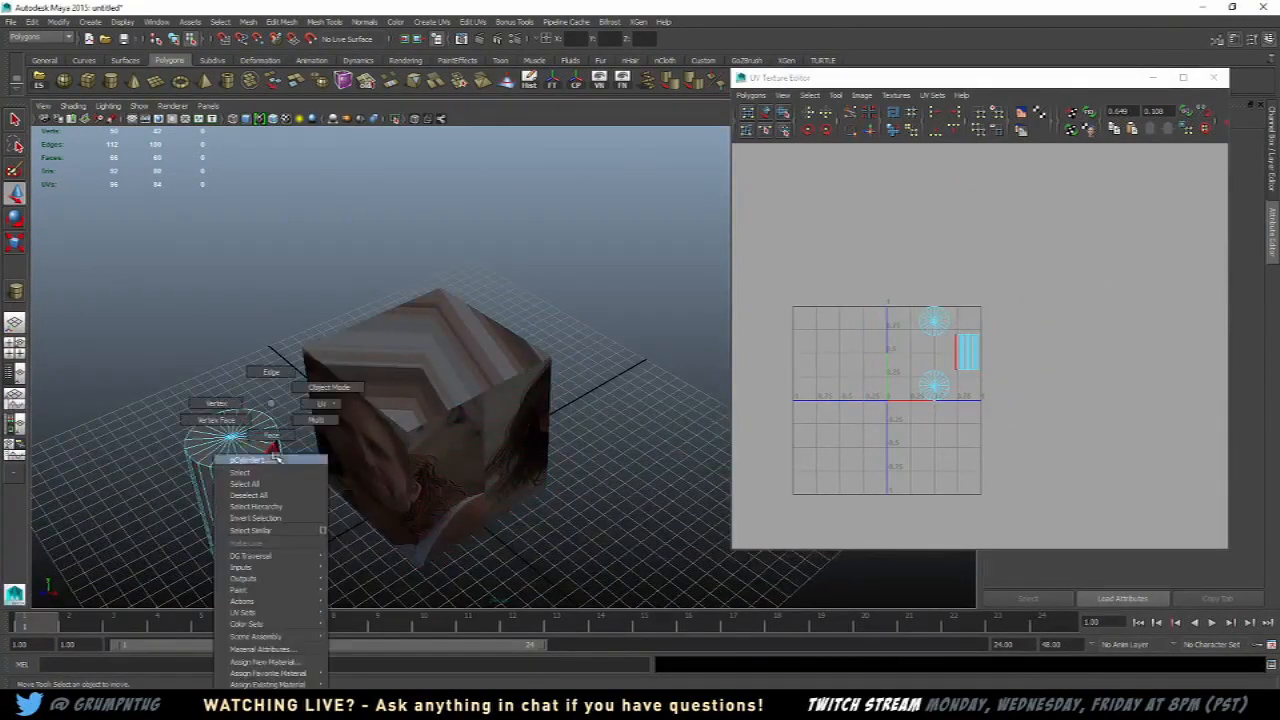
pyautogui.click(330, 388)
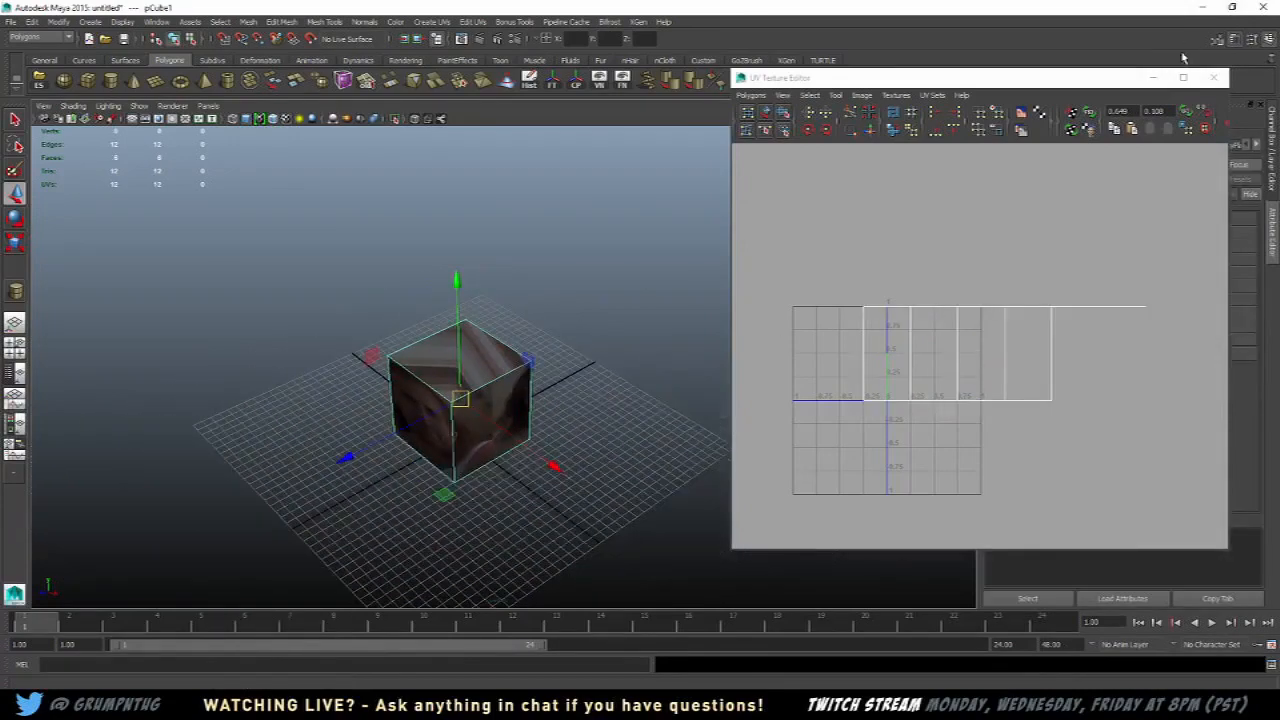
# Step: Close the UV Texture Editor and apply Spherical Mapping to the cube
pyautogui.click(1214, 77)
pyautogui.scroll(5, 620, 415)
pyautogui.keyDown('alt'); pyautogui.moveTo(620, 415); pyautogui.dragTo(701, 389); pyautogui.keyUp('alt')
pyautogui.press('space')
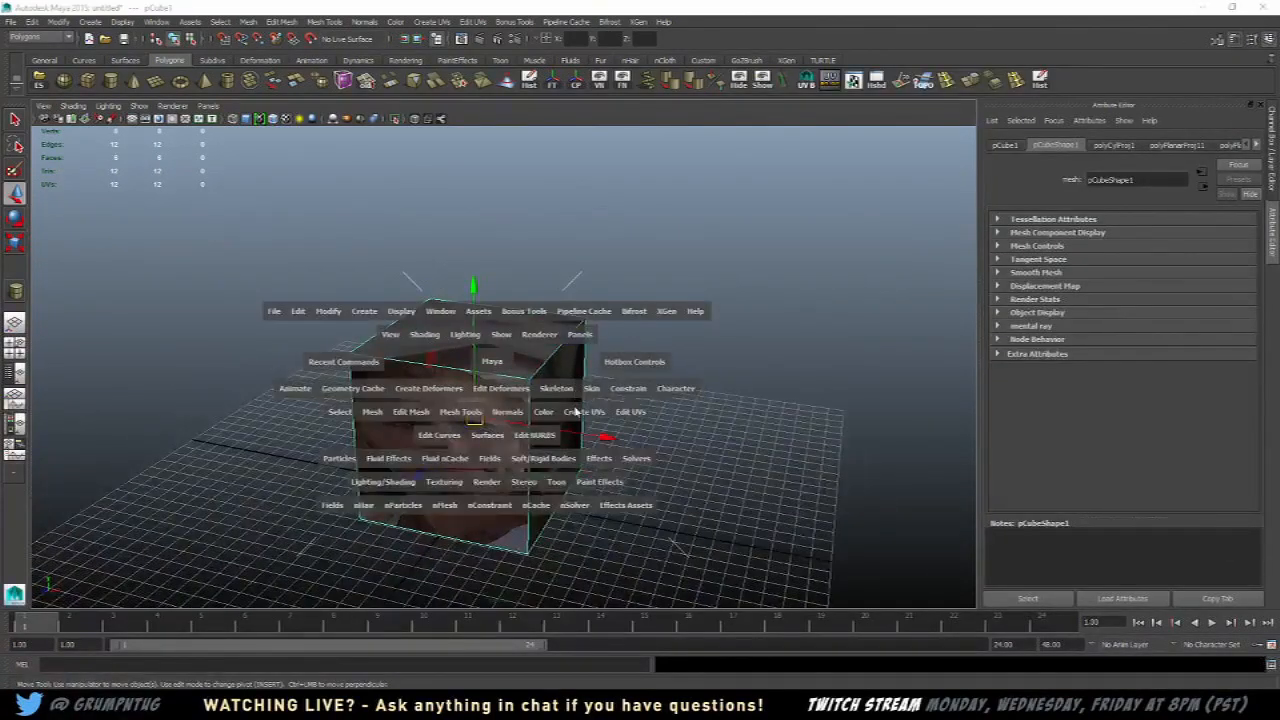
pyautogui.click(581, 413)
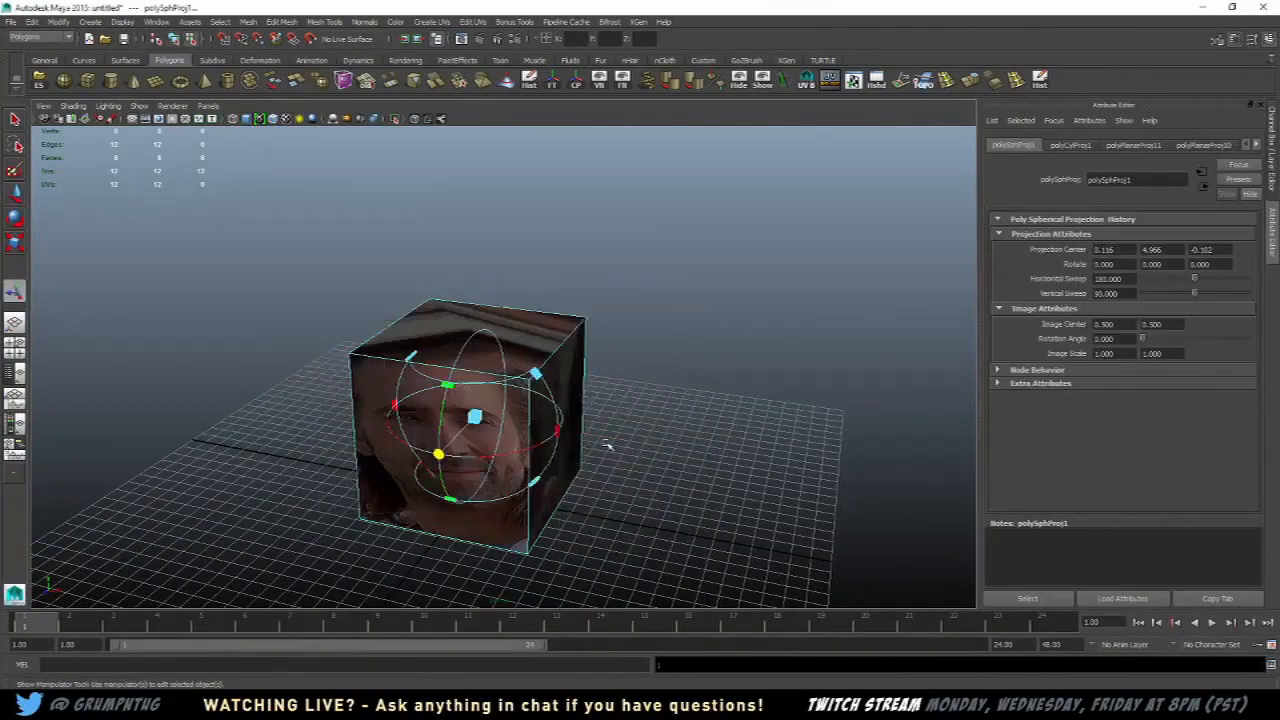
# Step: Examine the spherical mapping on the cube's sides and ends, with the cube deselected in object mode
pyautogui.scroll(5, 618, 423)
pyautogui.keyDown('alt'); pyautogui.moveTo(620, 420); pyautogui.dragTo(629, 363); pyautogui.keyUp('alt')
pyautogui.click(706, 373)
pyautogui.scroll(-5, 708, 374)
pyautogui.keyDown('alt'); pyautogui.moveTo(706, 374); pyautogui.dragTo(382, 402); pyautogui.keyUp('alt')
pyautogui.scroll(-5, 391, 400)
pyautogui.scroll(5, 480, 404)
pyautogui.keyDown('alt'); pyautogui.moveTo(592, 405); pyautogui.dragTo(528, 352); pyautogui.keyUp('alt')
pyautogui.moveTo(549, 329); pyautogui.dragTo(608, 313, button='right')
pyautogui.scroll(-3, 460, 347)
pyautogui.moveTo(505, 342)
pyautogui.keyDown('alt'); pyautogui.mouseDown()
pyautogui.moveTo(460, 347)
pyautogui.moveTo(523, 337)
pyautogui.mouseUp(); pyautogui.keyUp('alt')
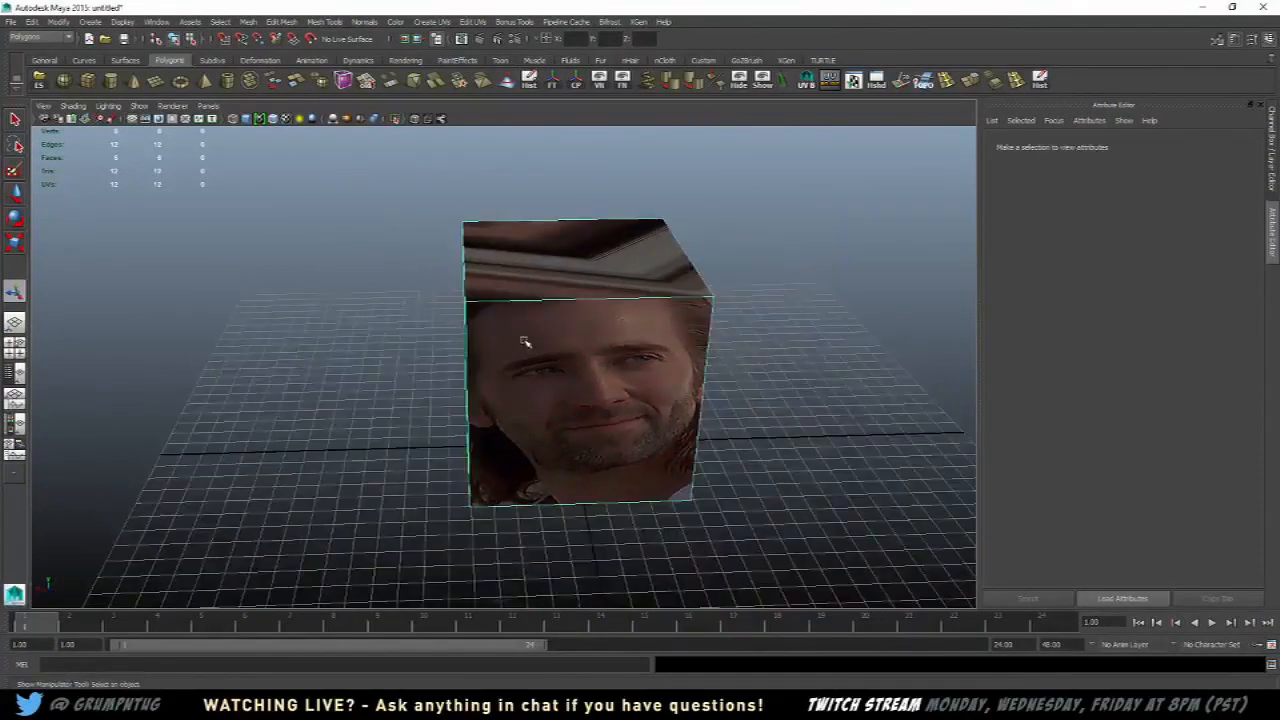
# Step: Reselect the cube, view the available UV mapping commands and look over its spherically mapped sides
pyautogui.click(574, 331)
pyautogui.press('space')
pyautogui.click(678, 379)
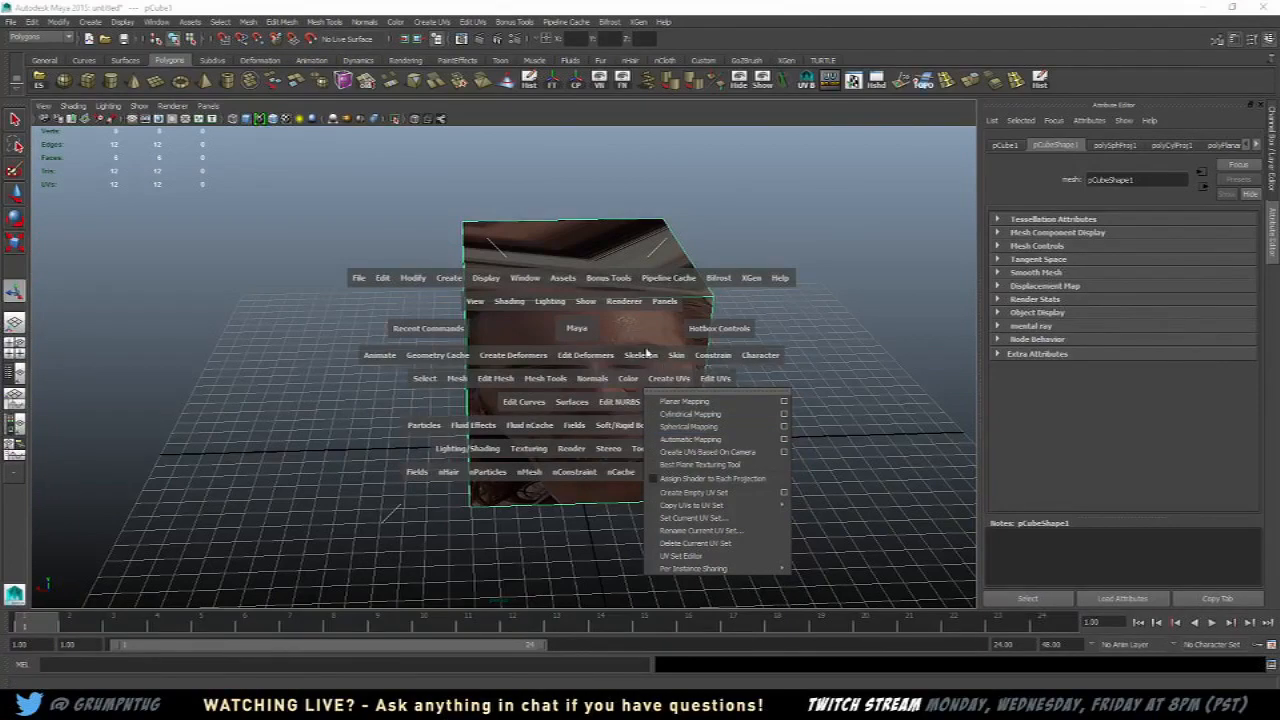
pyautogui.press('space')
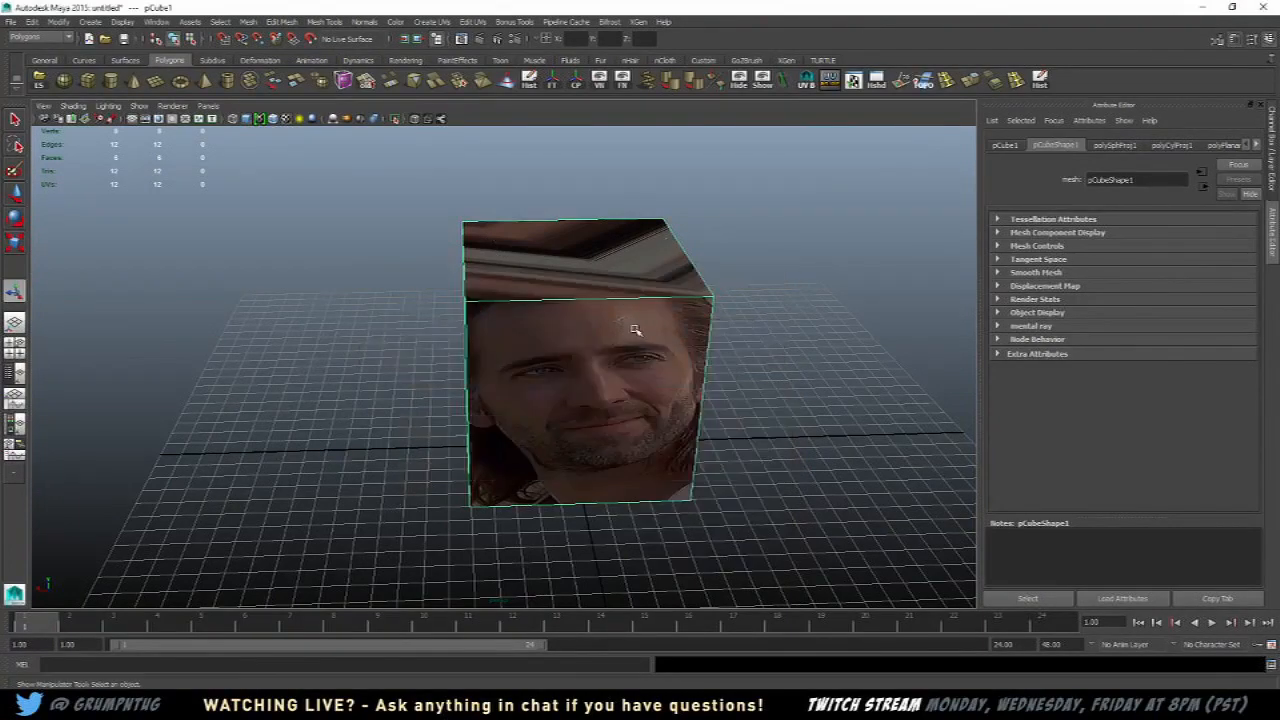
pyautogui.scroll(-3, 632, 333)
pyautogui.keyDown('alt'); pyautogui.moveTo(435, 396); pyautogui.dragTo(571, 276); pyautogui.keyUp('alt')
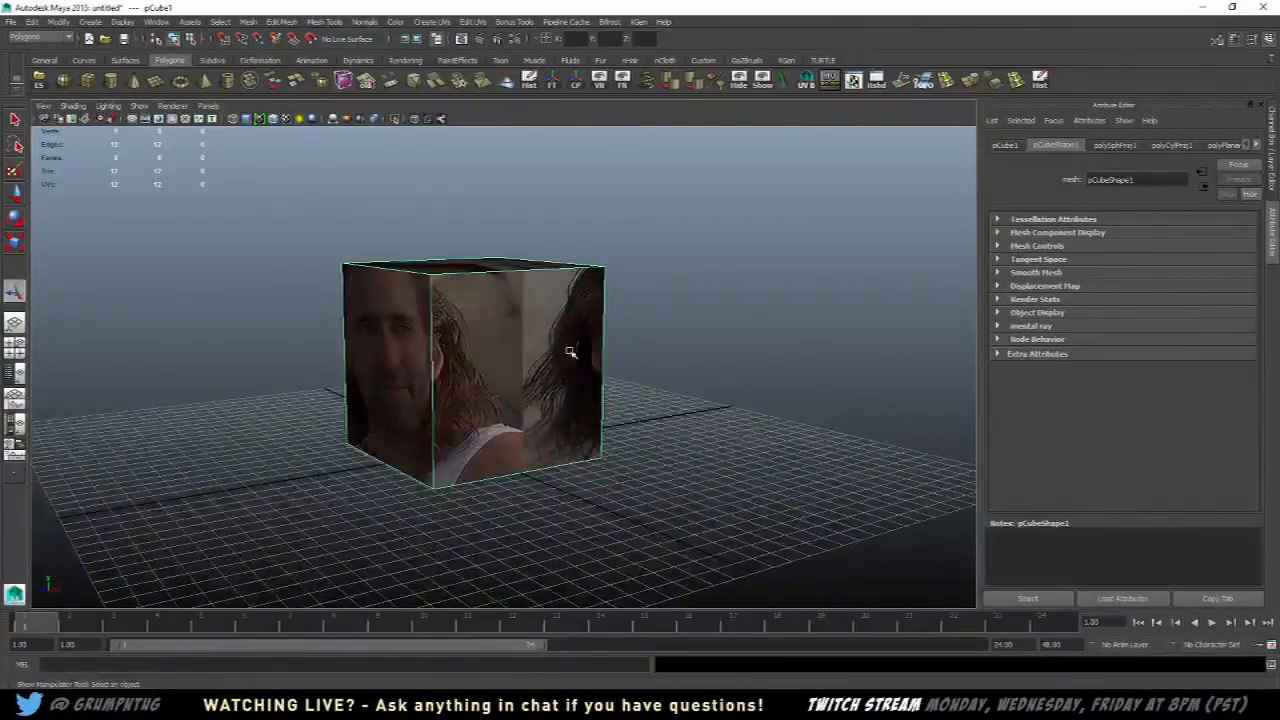
pyautogui.keyDown('alt'); pyautogui.moveTo(395, 258); pyautogui.dragTo(535, 265); pyautogui.keyUp('alt')
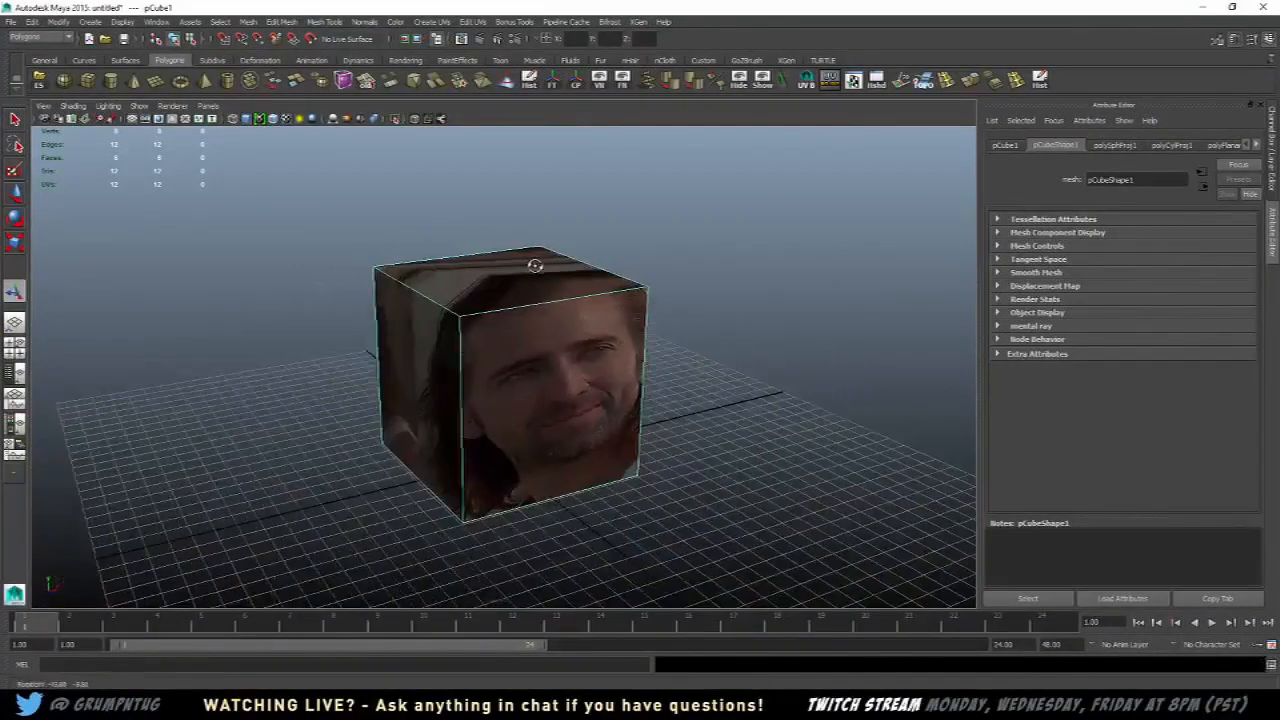
# Step: Apply Automatic Mapping to the cube with 6 planes, optimized for fewer pieces, and close its options
pyautogui.press('space')
pyautogui.click(670, 349)
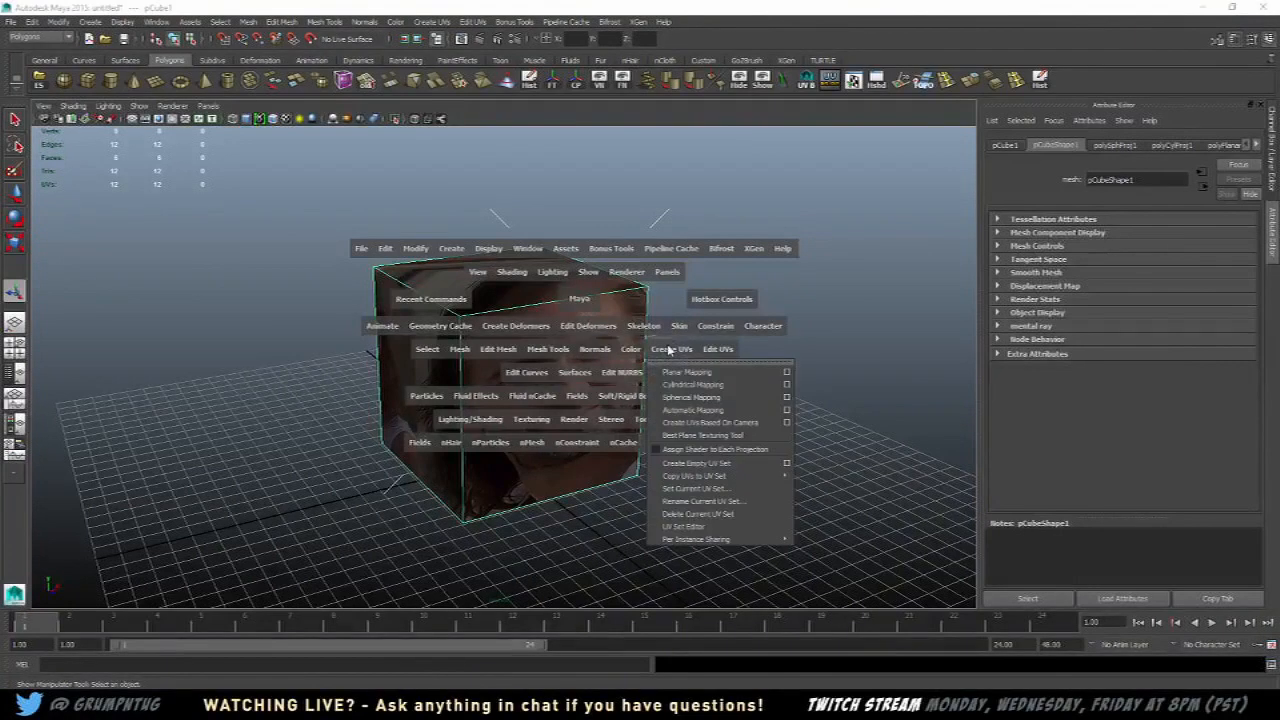
pyautogui.click(787, 410)
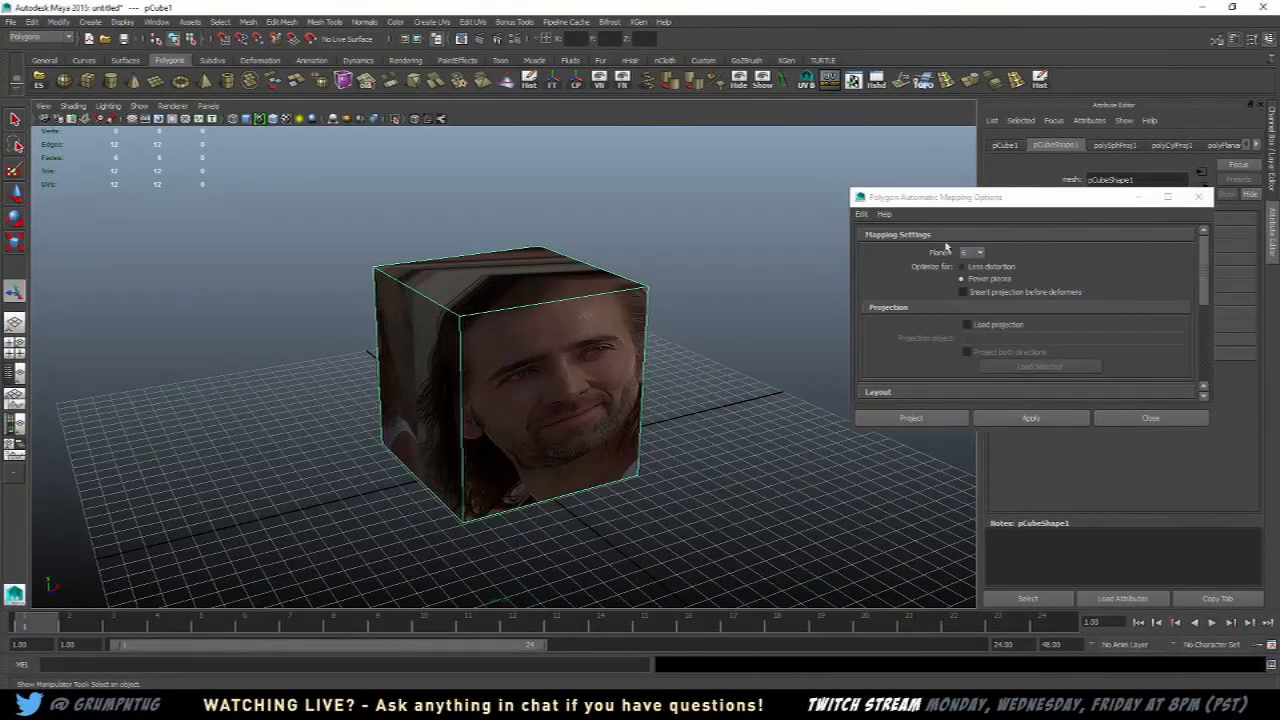
pyautogui.keyDown('alt'); pyautogui.moveTo(420, 320); pyautogui.dragTo(603, 347); pyautogui.keyUp('alt')
pyautogui.click(1031, 418)
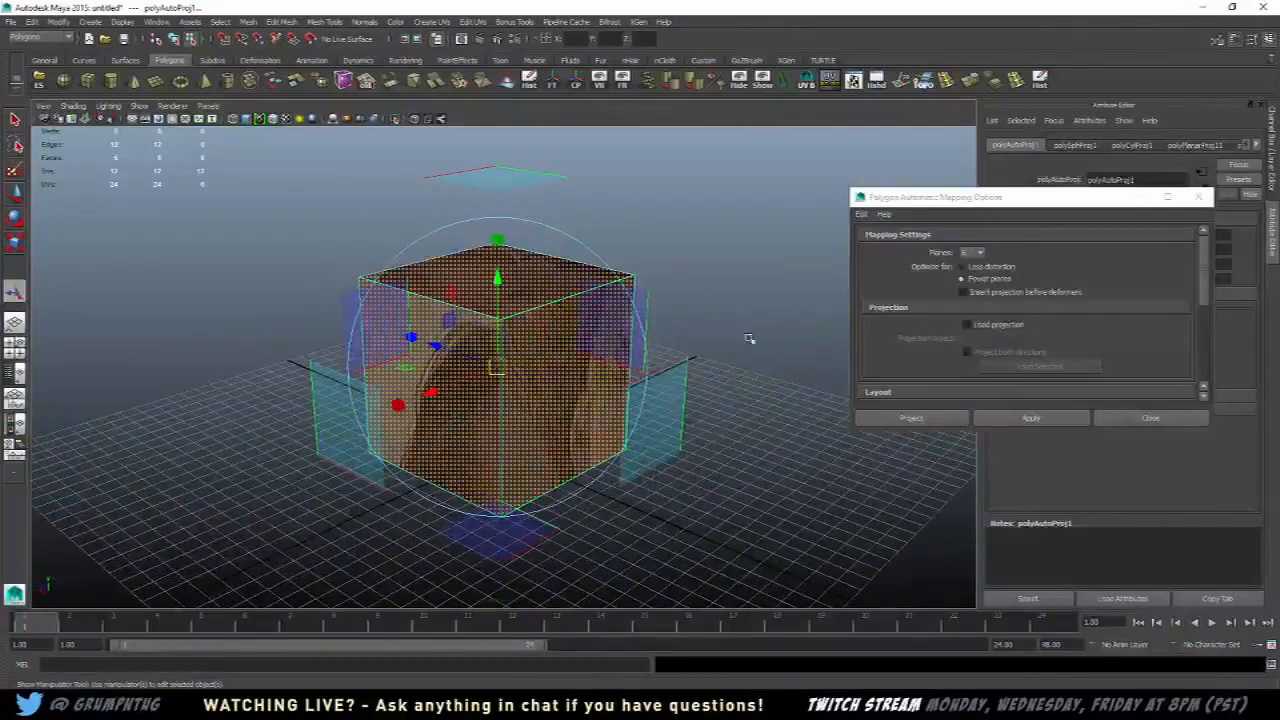
pyautogui.click(1141, 425)
# Step: Return the cube to object mode, deselect it and view the automatic mapping on its faces
pyautogui.moveTo(535, 322); pyautogui.dragTo(592, 304, button='right')
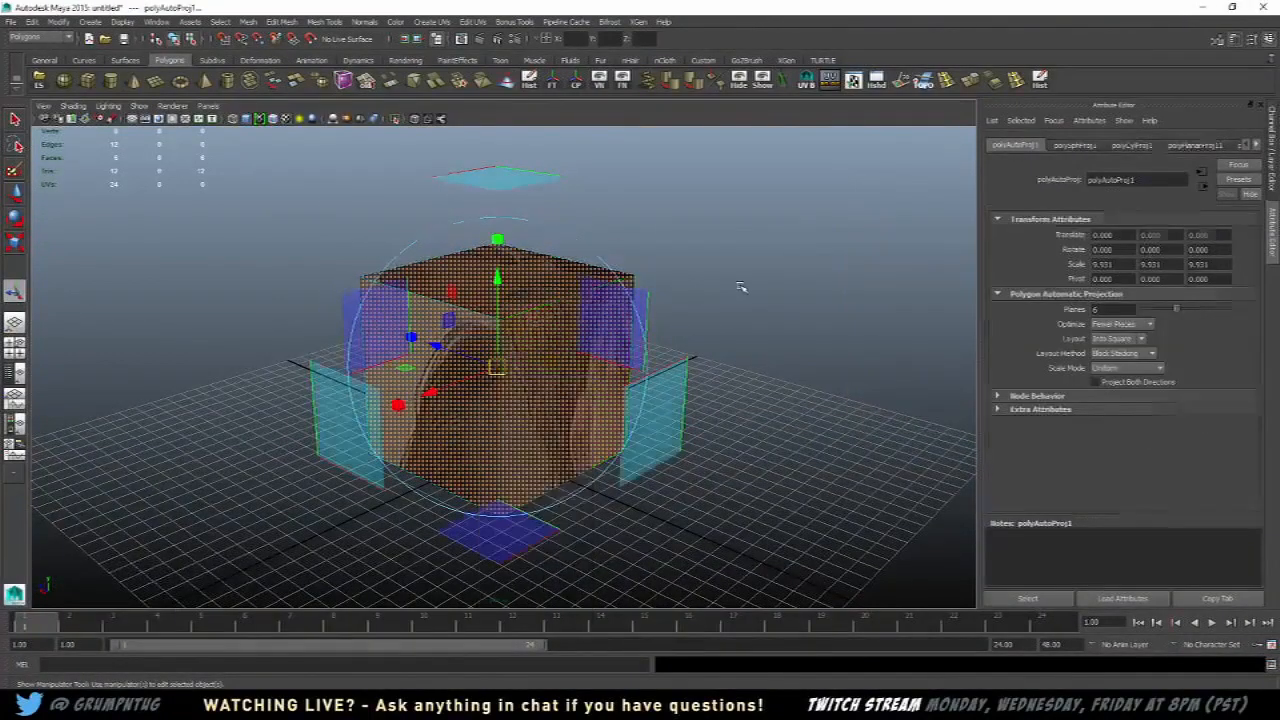
pyautogui.click(740, 286)
pyautogui.scroll(-3, 740, 286)
pyautogui.keyDown('alt'); pyautogui.moveTo(740, 286); pyautogui.dragTo(528, 314); pyautogui.keyUp('alt')
# Step: Reselect the cube and open the UV Texture Editor to compare its automatic UV layout with the textured faces
pyautogui.click(528, 314)
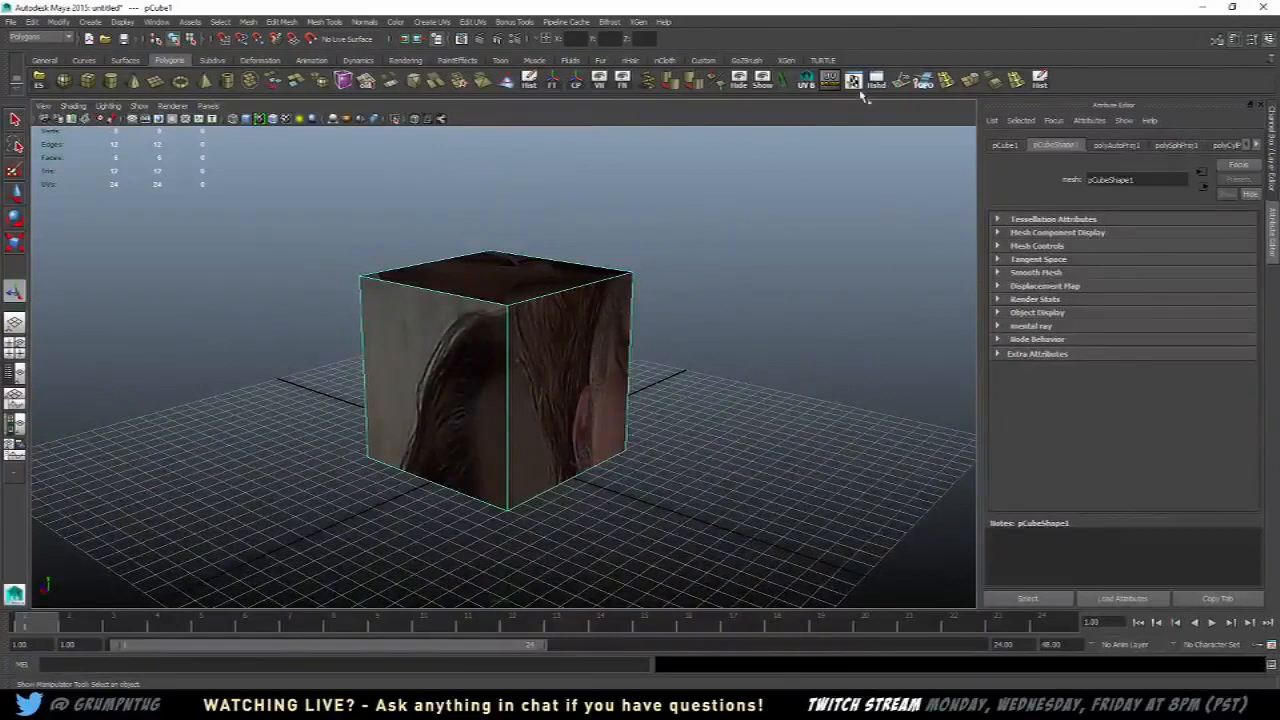
pyautogui.click(853, 81)
pyautogui.scroll(5, 915, 360)
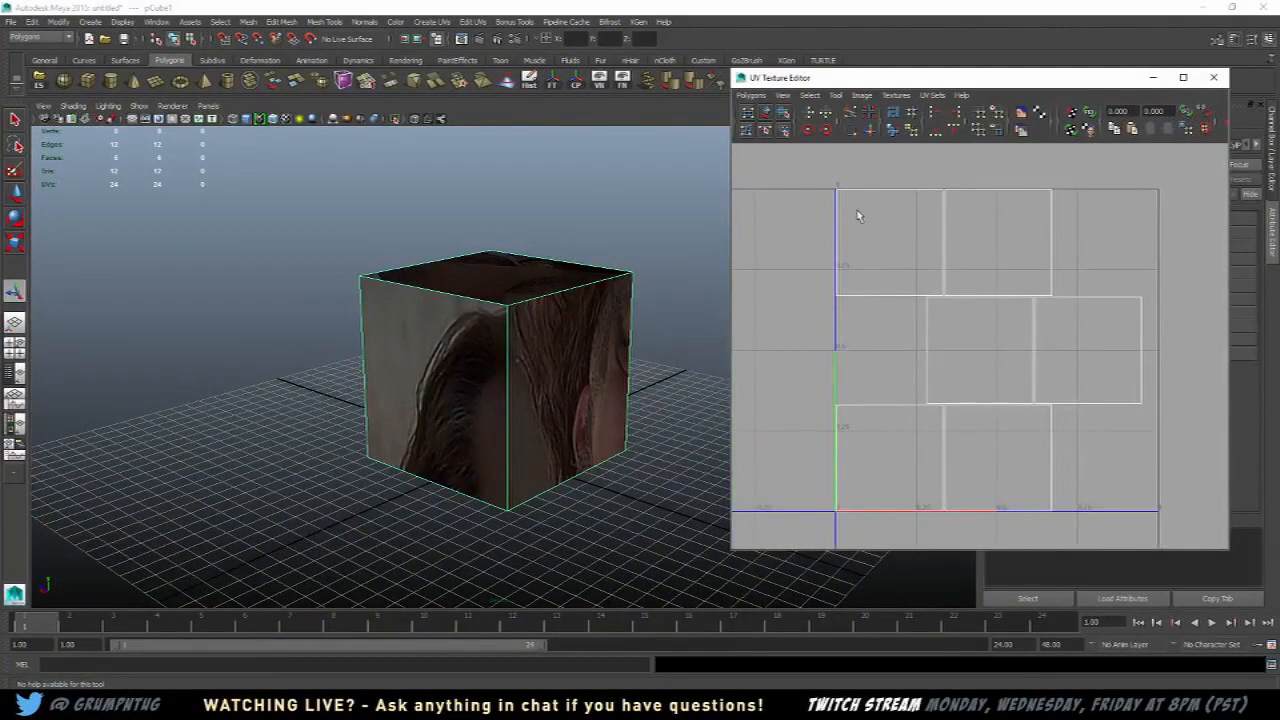
pyautogui.keyDown('alt'); pyautogui.moveTo(659, 264); pyautogui.dragTo(526, 315); pyautogui.keyUp('alt')
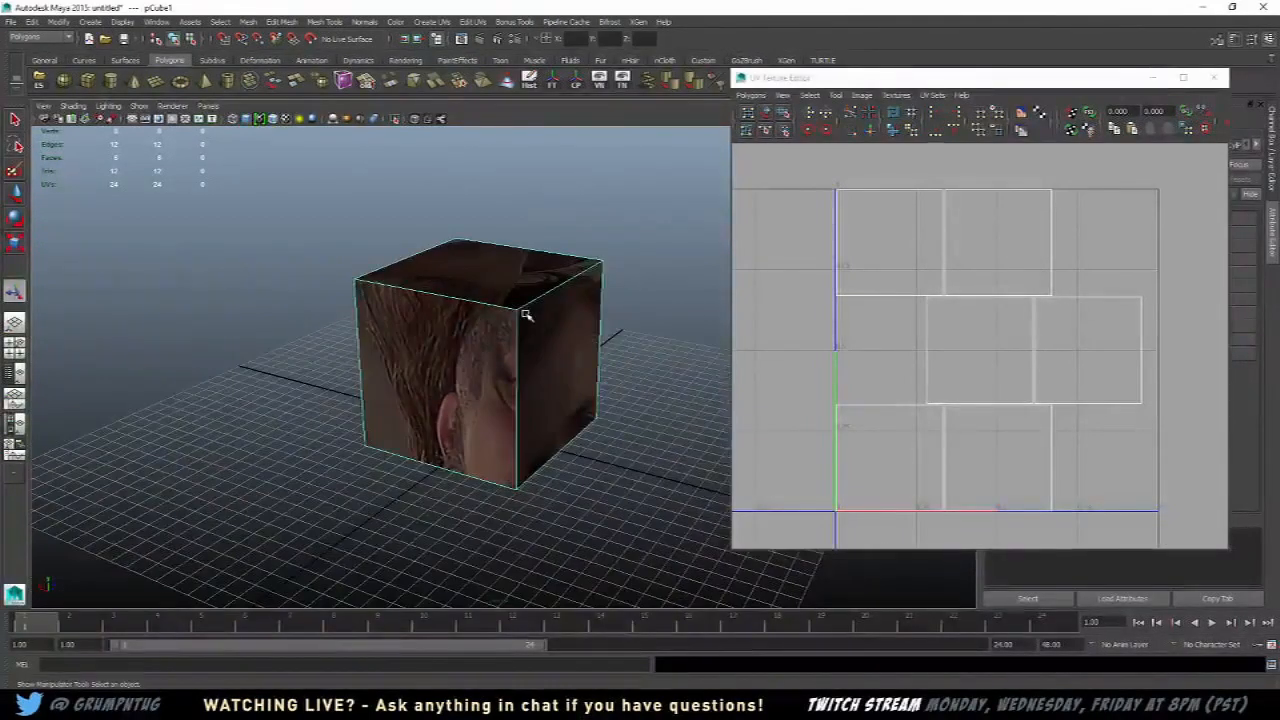
# Step: Switch the UV layout to face selection and move several of the cube's UV squares apart
pyautogui.moveTo(847, 242); pyautogui.dragTo(900, 268, button='right')
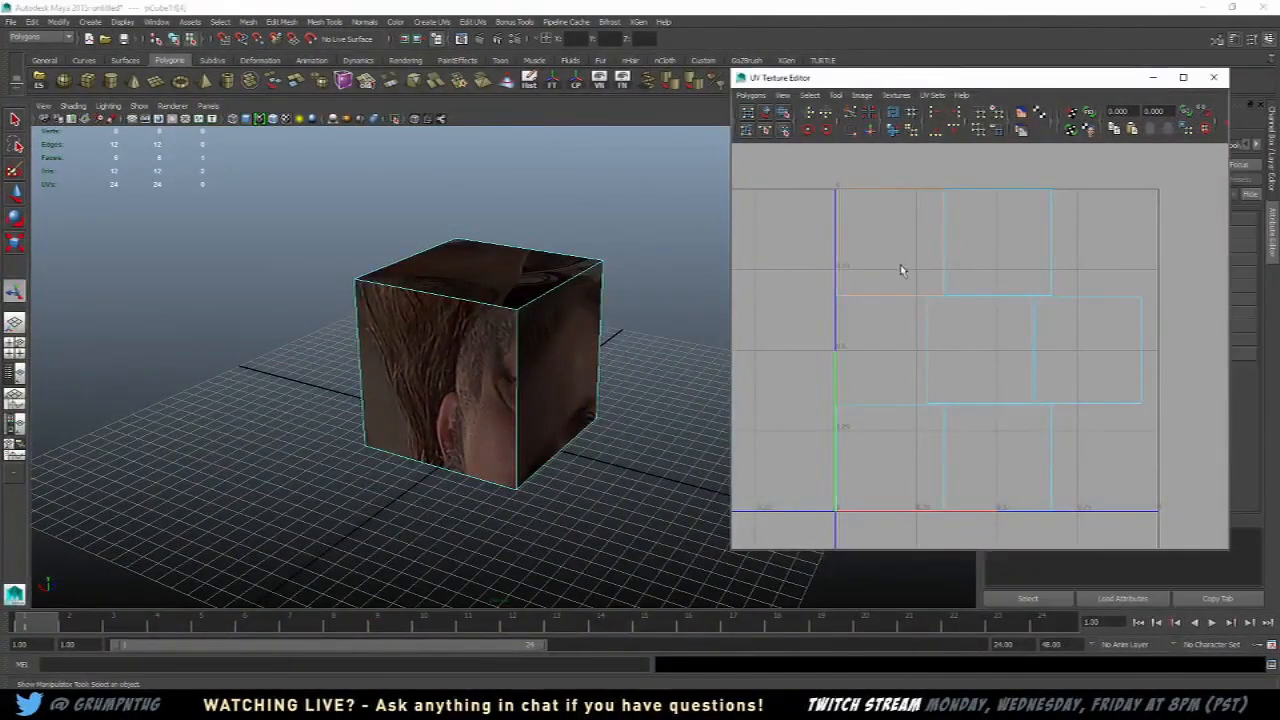
pyautogui.click(1017, 252)
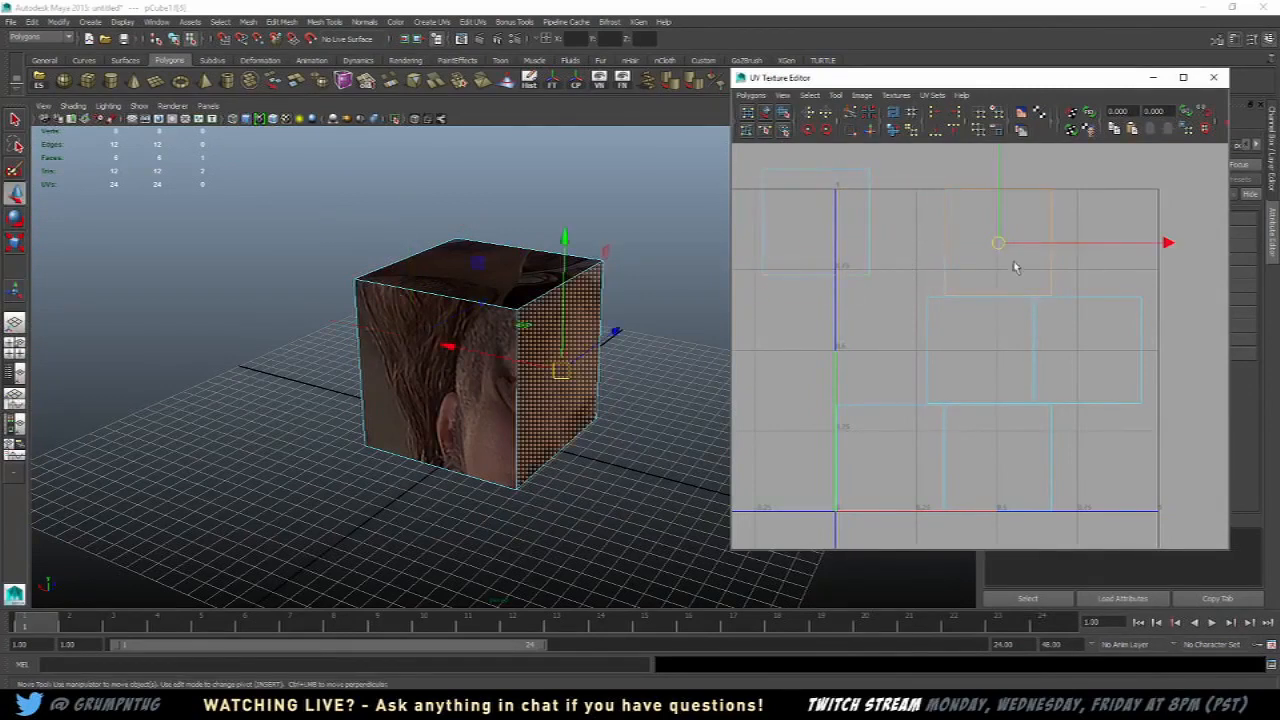
pyautogui.moveTo(994, 247); pyautogui.dragTo(965, 207)
pyautogui.scroll(-1, 1008, 276)
pyautogui.keyDown('alt'); pyautogui.moveTo(1010, 280); pyautogui.dragTo(942, 234, button='middle'); pyautogui.keyUp('alt')
pyautogui.click(1006, 300)
pyautogui.moveTo(1008, 312); pyautogui.dragTo(1040, 286)
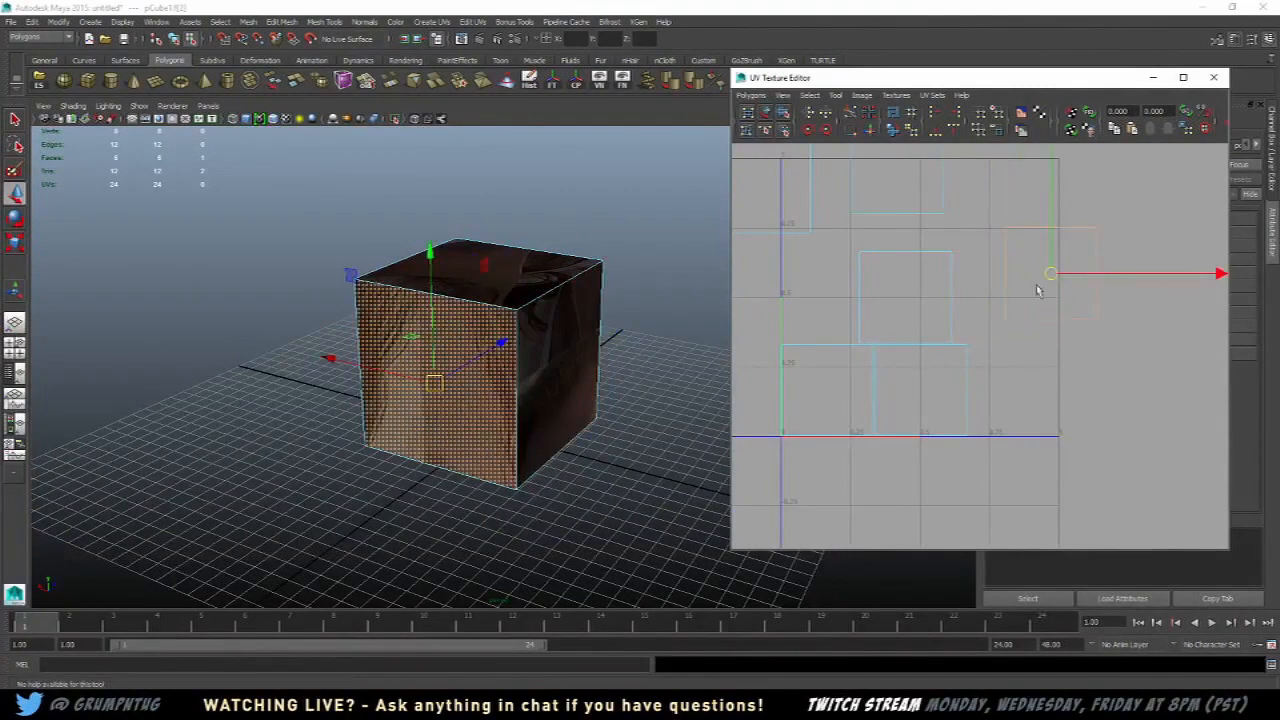
pyautogui.click(955, 384)
pyautogui.moveTo(953, 415); pyautogui.dragTo(995, 434)
pyautogui.click(829, 412)
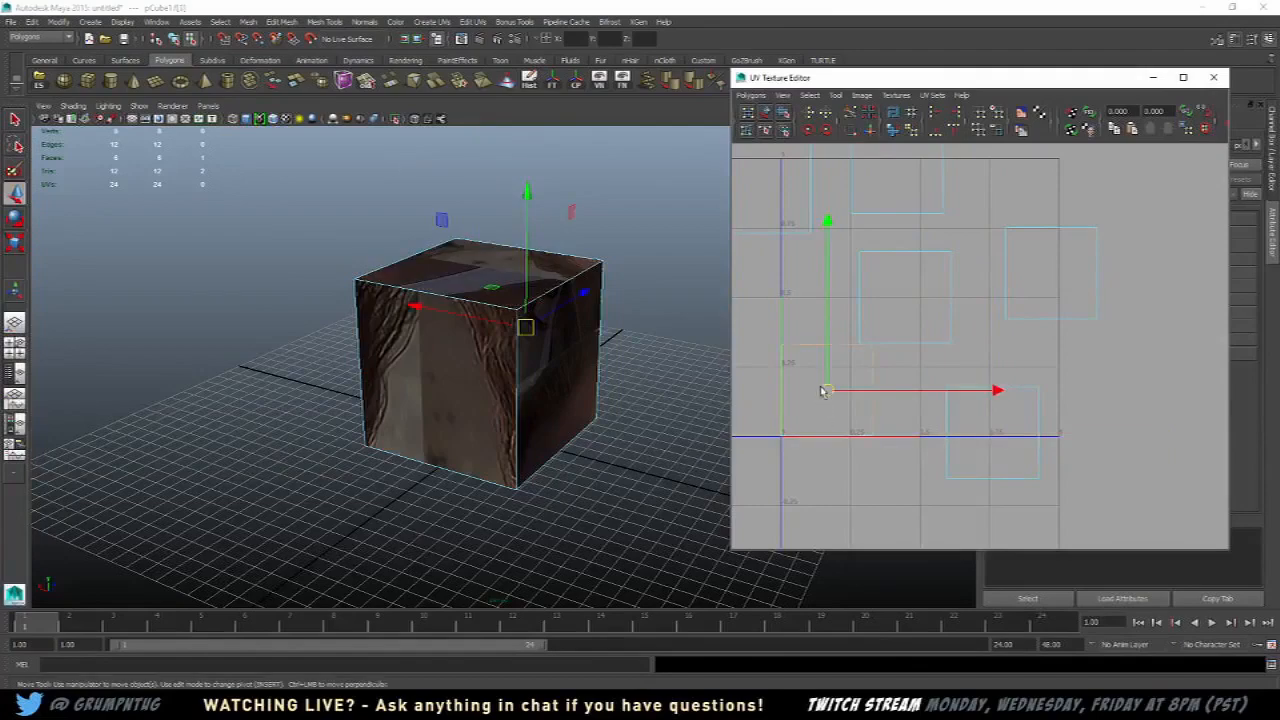
# Step: Undo all the moves made to the cube's UV faces
pyautogui.scroll(-3, 914, 496)
pyautogui.moveTo(591, 349)
pyautogui.keyDown('alt'); pyautogui.mouseDown()
pyautogui.moveTo(387, 335)
pyautogui.moveTo(580, 331)
pyautogui.mouseUp(); pyautogui.keyUp('alt')
pyautogui.hotkey('ctrl', 'z')
pyautogui.hotkey('ctrl', 'z')
pyautogui.hotkey('ctrl', 'z')
pyautogui.hotkey('ctrl', 'z')
pyautogui.hotkey('ctrl', 'z')
pyautogui.hotkey('ctrl', 'z')
pyautogui.hotkey('ctrl', 'z')
pyautogui.hotkey('ctrl', 'z')
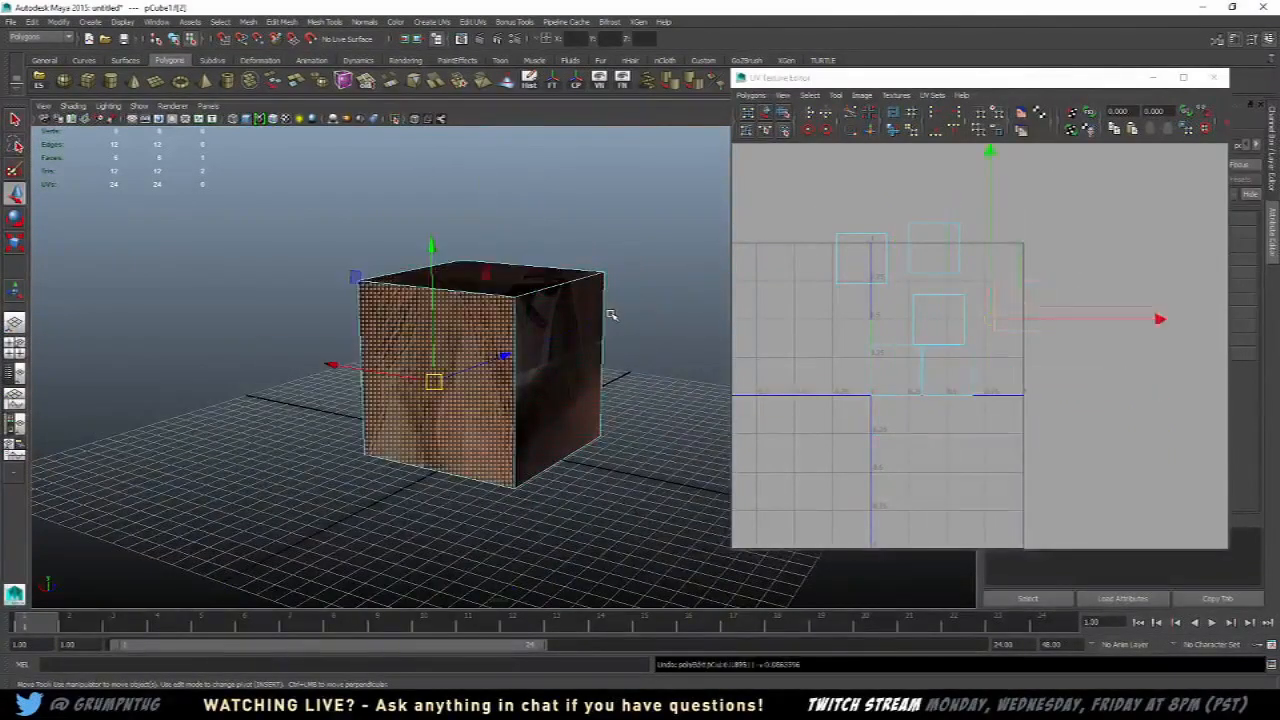
pyautogui.hotkey('ctrl', 'z')
pyautogui.hotkey('ctrl', 'z')
# Step: Examine the automatically mapped cube faces, return the cube to object mode and deselect it
pyautogui.keyDown('alt'); pyautogui.moveTo(531, 349); pyautogui.dragTo(427, 321); pyautogui.keyUp('alt')
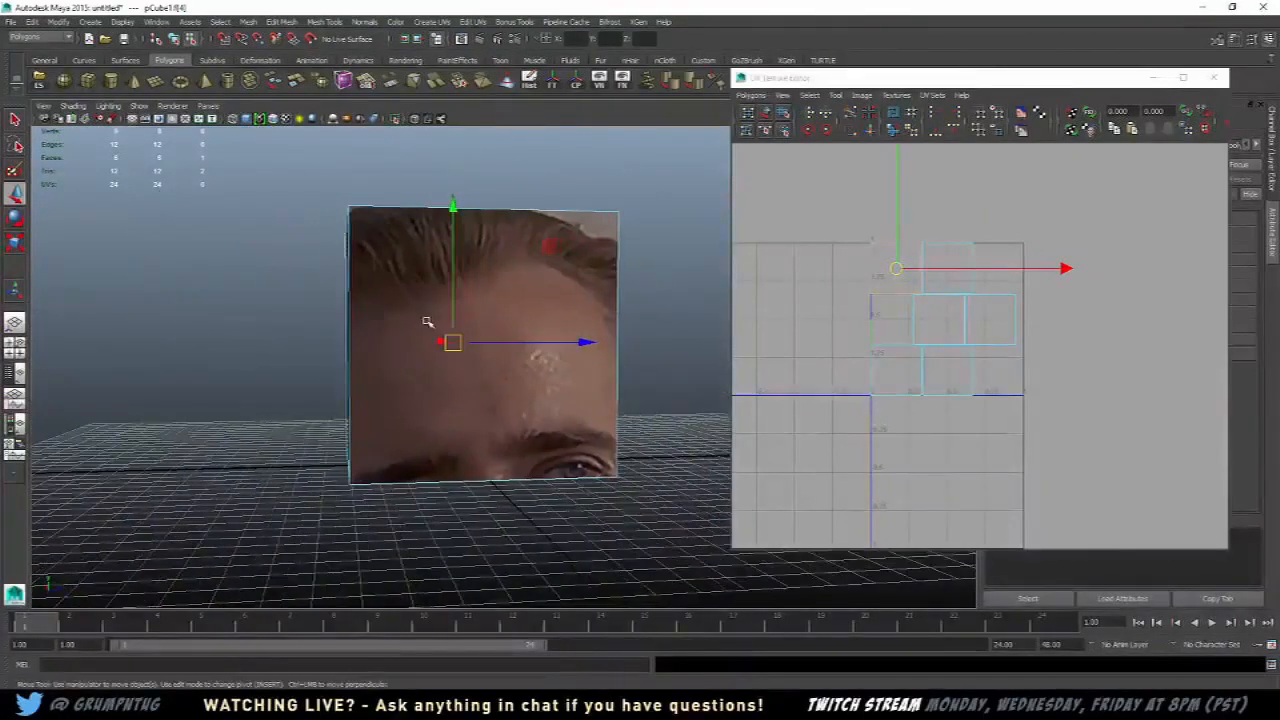
pyautogui.scroll(2, 554, 314)
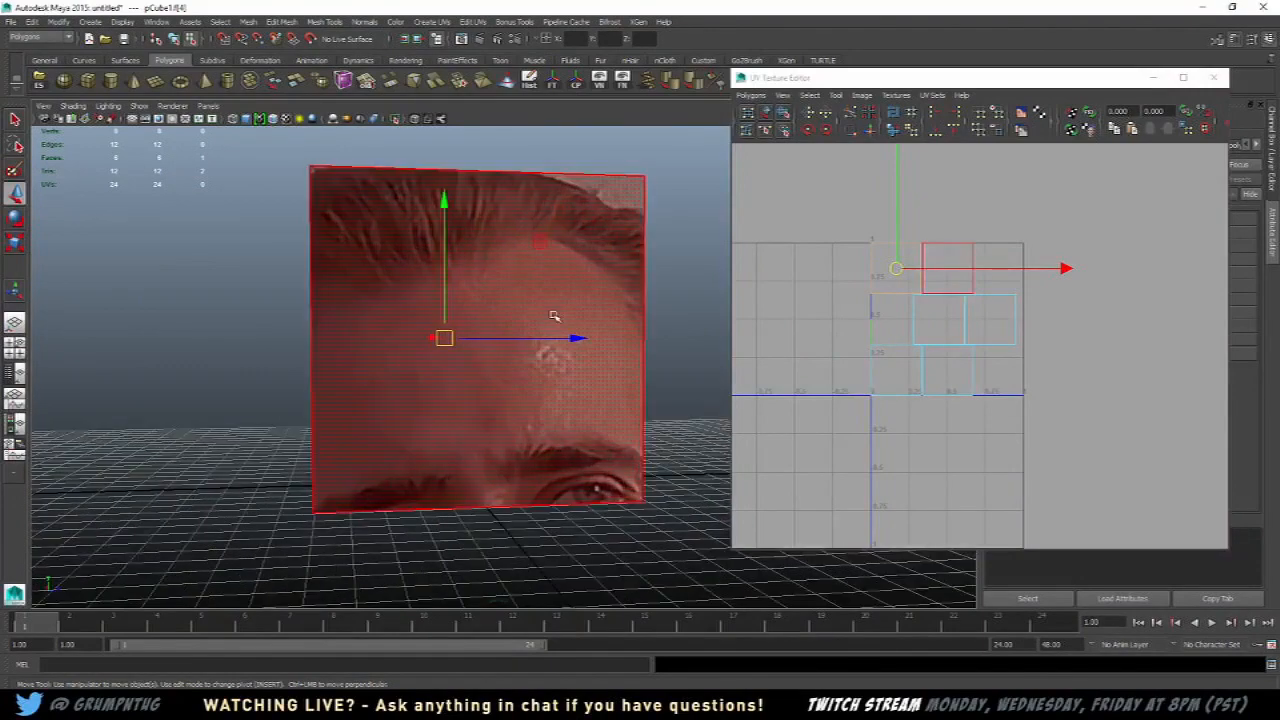
pyautogui.scroll(-4, 529, 322)
pyautogui.moveTo(508, 296); pyautogui.dragTo(549, 271, button='right')
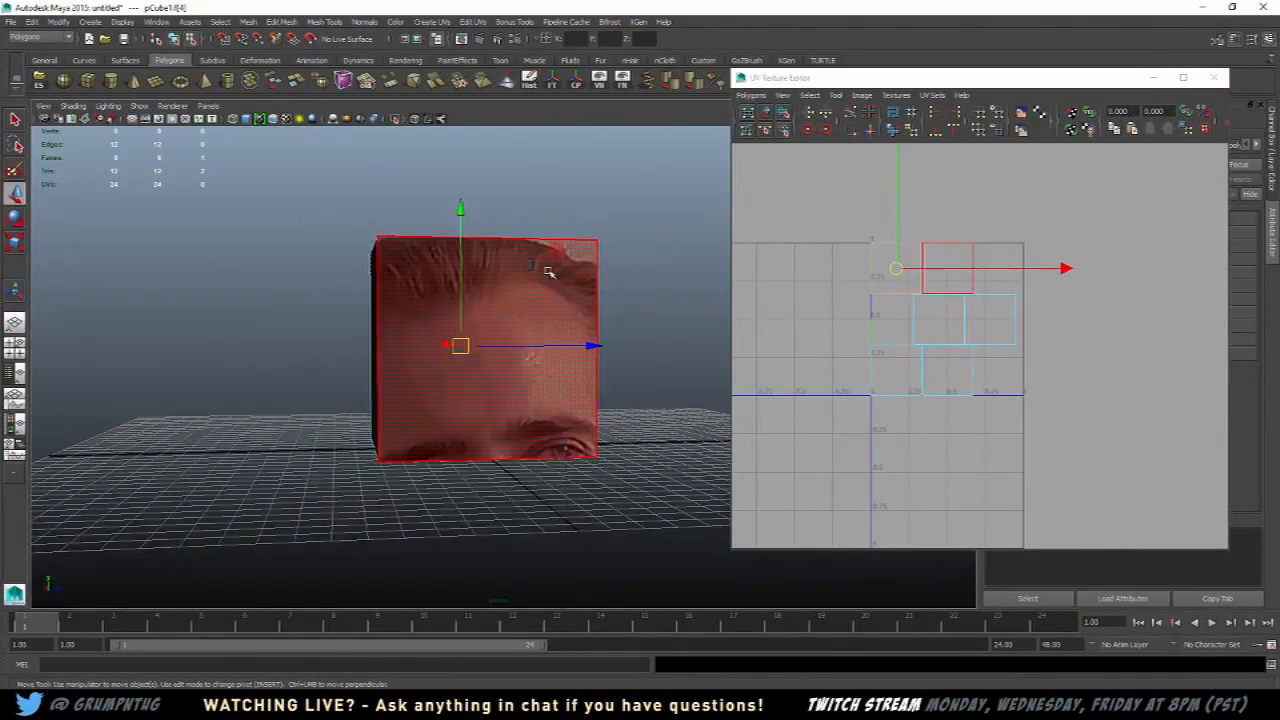
pyautogui.keyDown('alt'); pyautogui.moveTo(549, 271); pyautogui.dragTo(479, 259); pyautogui.keyUp('alt')
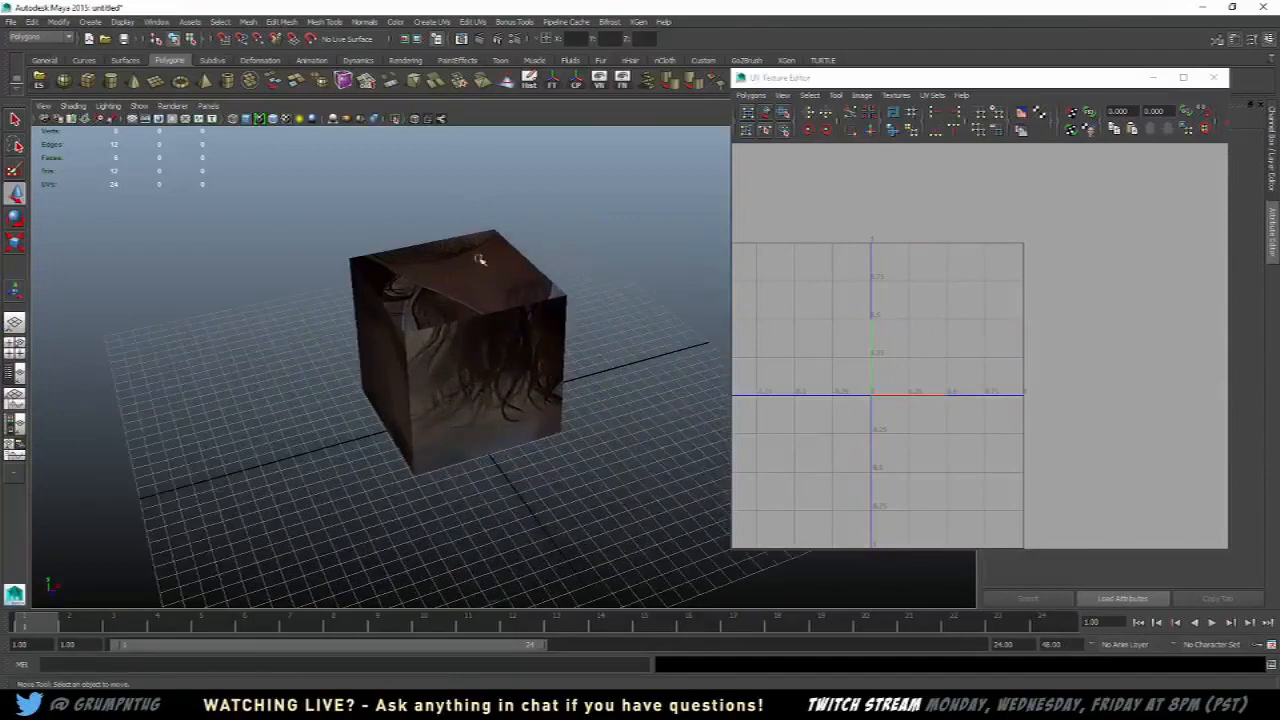
pyautogui.keyDown('alt'); pyautogui.moveTo(540, 311); pyautogui.dragTo(559, 340); pyautogui.keyUp('alt')
# Step: Reselect the cube and close the UV Texture Editor
pyautogui.click(447, 304)
pyautogui.scroll(3, 497, 336)
pyautogui.scroll(-2, 528, 329)
pyautogui.click(1218, 80)
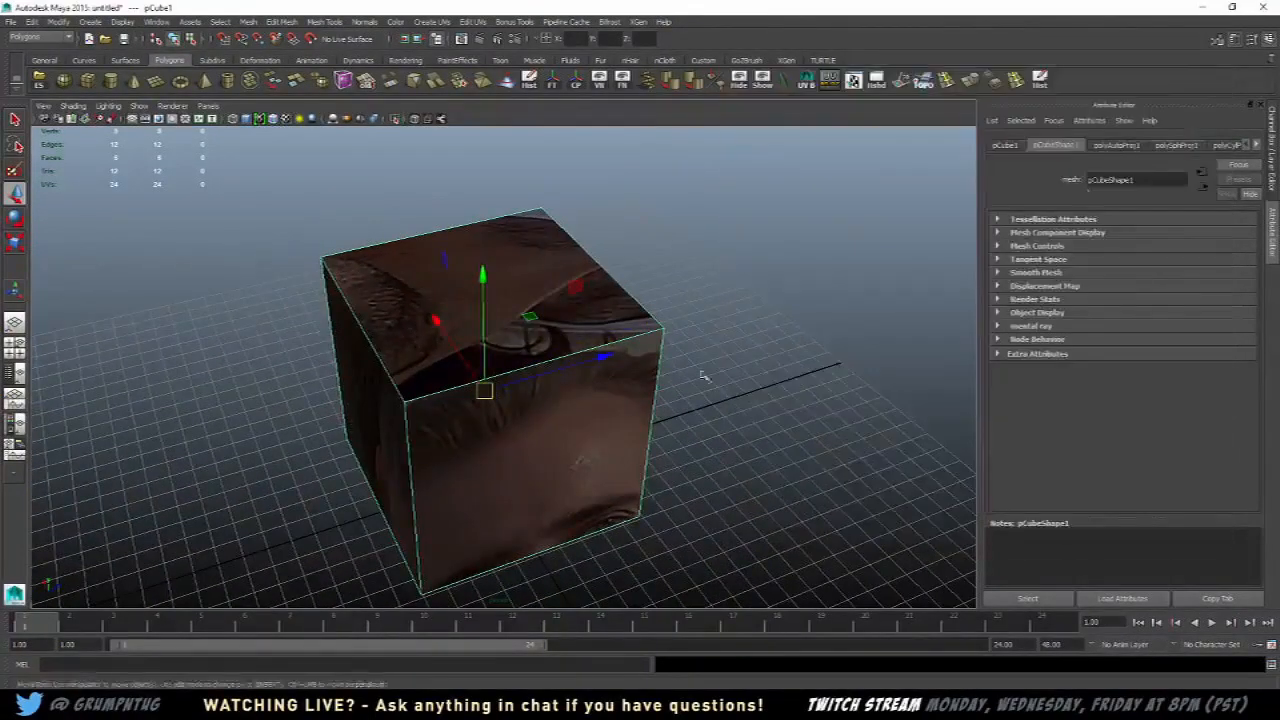
# Step: Create UVs for the cube based on an angled camera view, then return it to object mode
pyautogui.keyDown('alt'); pyautogui.moveTo(640, 330); pyautogui.dragTo(723, 363); pyautogui.keyUp('alt')
pyautogui.click(723, 363)
pyautogui.click(617, 310)
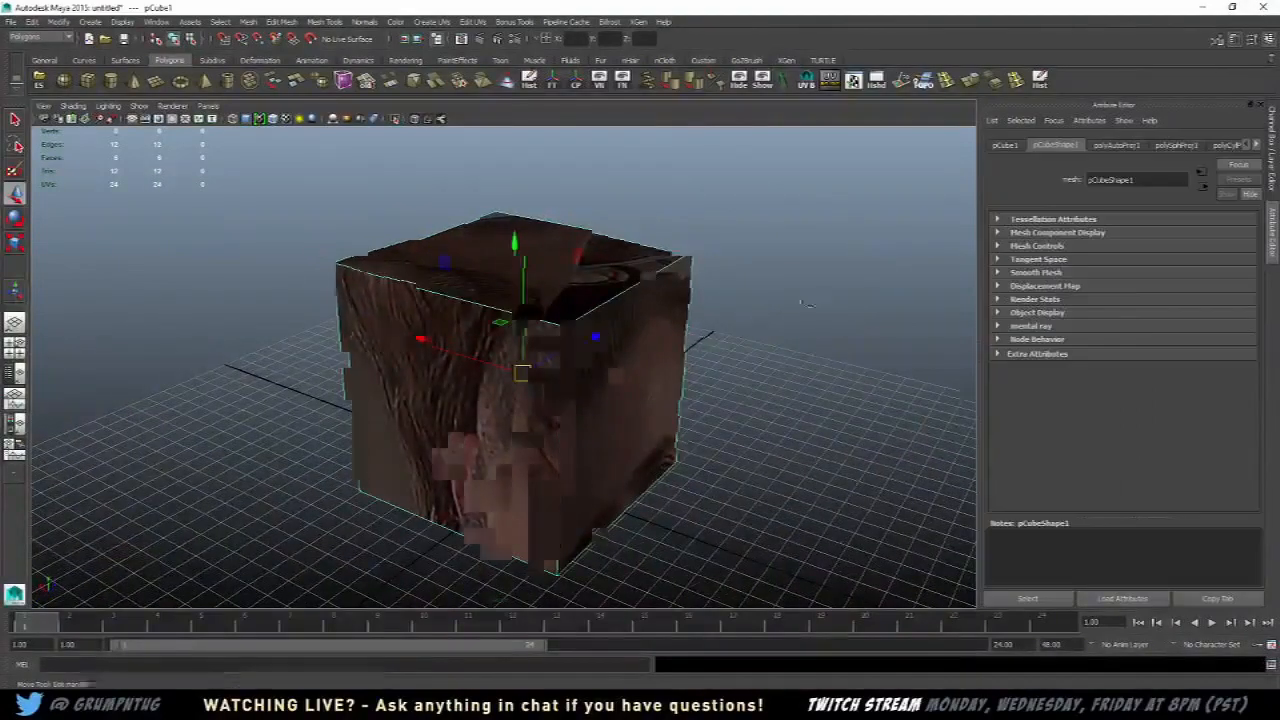
pyautogui.keyDown('alt'); pyautogui.moveTo(617, 310); pyautogui.dragTo(706, 306); pyautogui.keyUp('alt')
pyautogui.press('space')
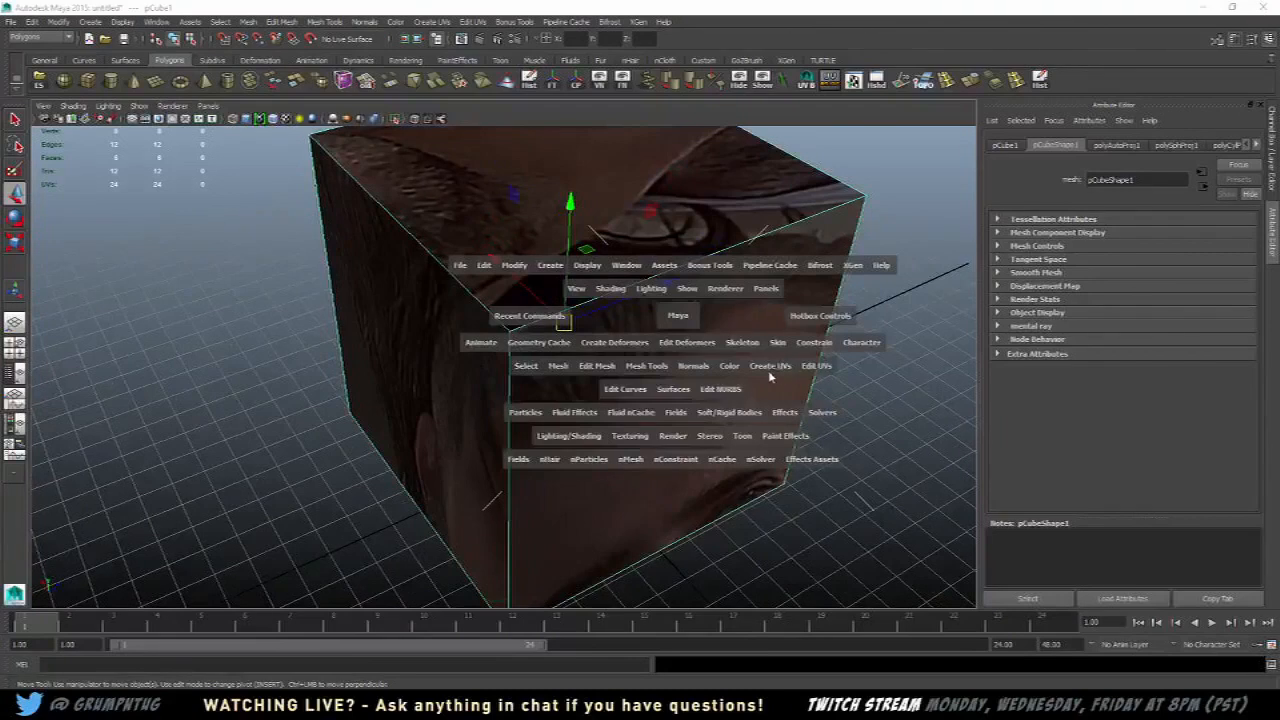
pyautogui.click(769, 368)
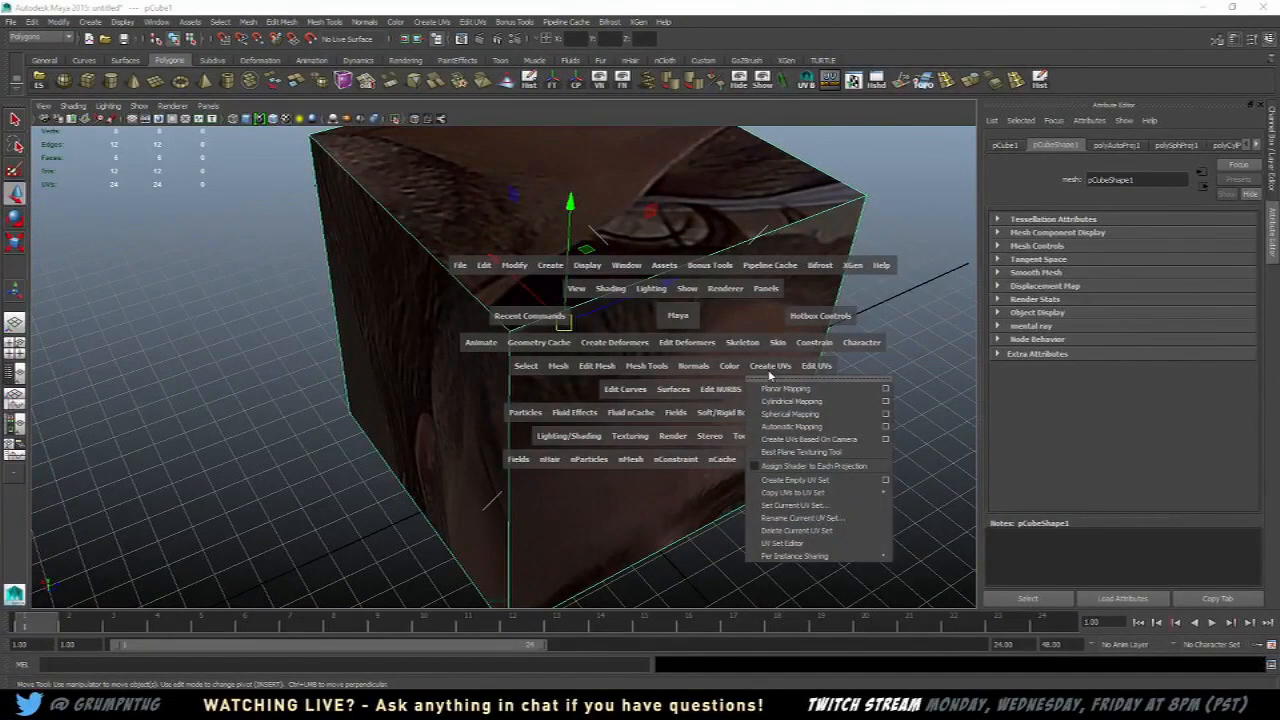
pyautogui.click(801, 443)
pyautogui.click(871, 307)
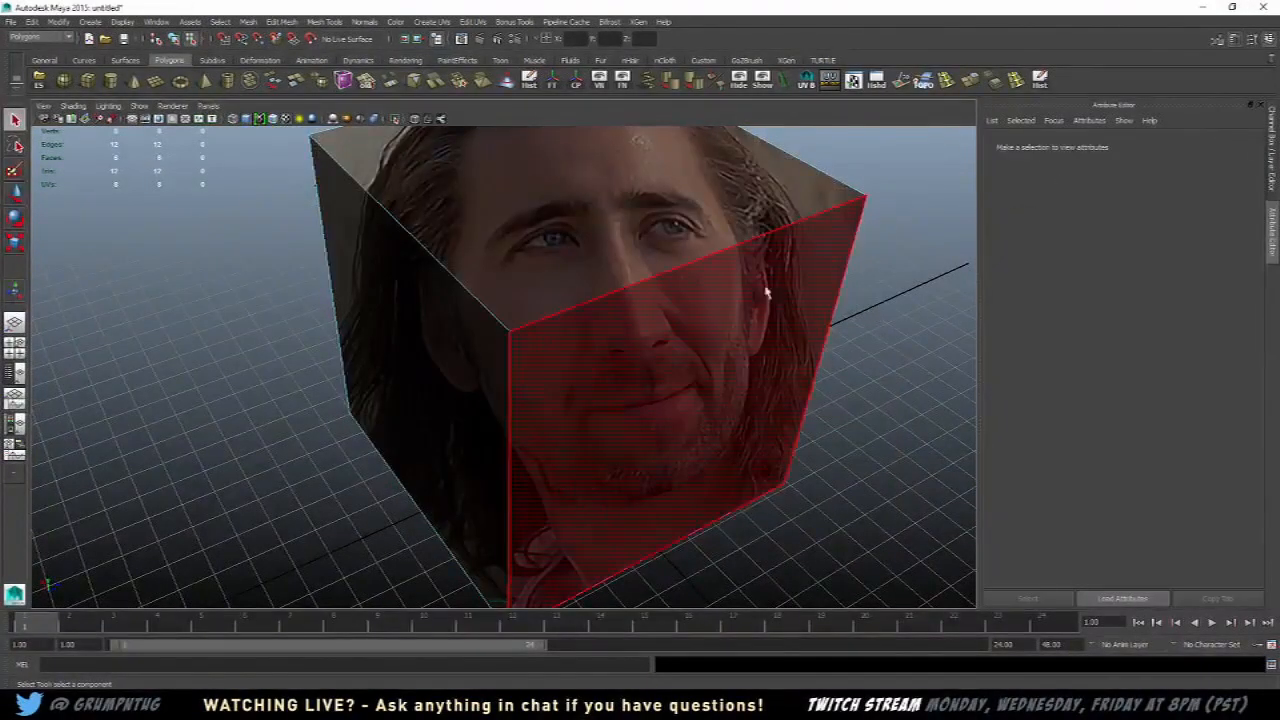
pyautogui.moveTo(766, 292); pyautogui.dragTo(896, 282, button='right')
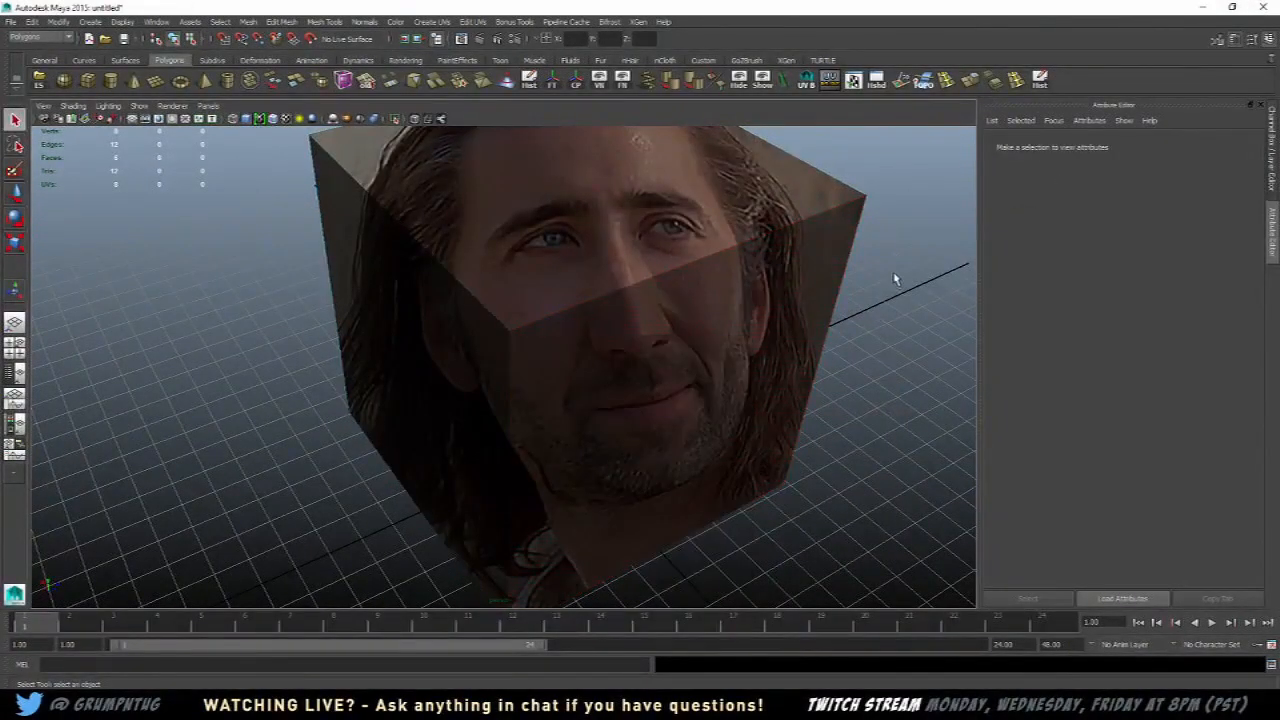
# Step: Create the cube's UVs again based on a camera view facing one side straight on
pyautogui.scroll(-8, 896, 278)
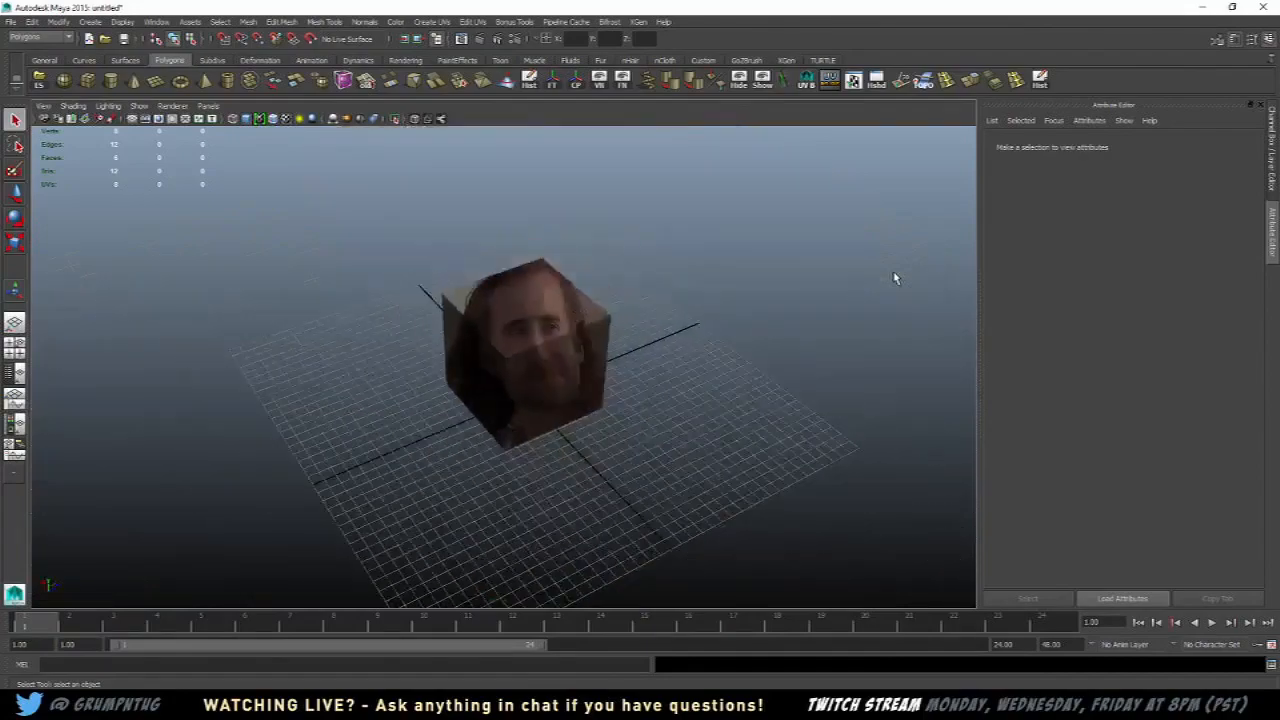
pyautogui.scroll(5, 896, 278)
pyautogui.keyDown('alt'); pyautogui.moveTo(911, 306); pyautogui.dragTo(857, 271); pyautogui.keyUp('alt')
pyautogui.click(628, 287)
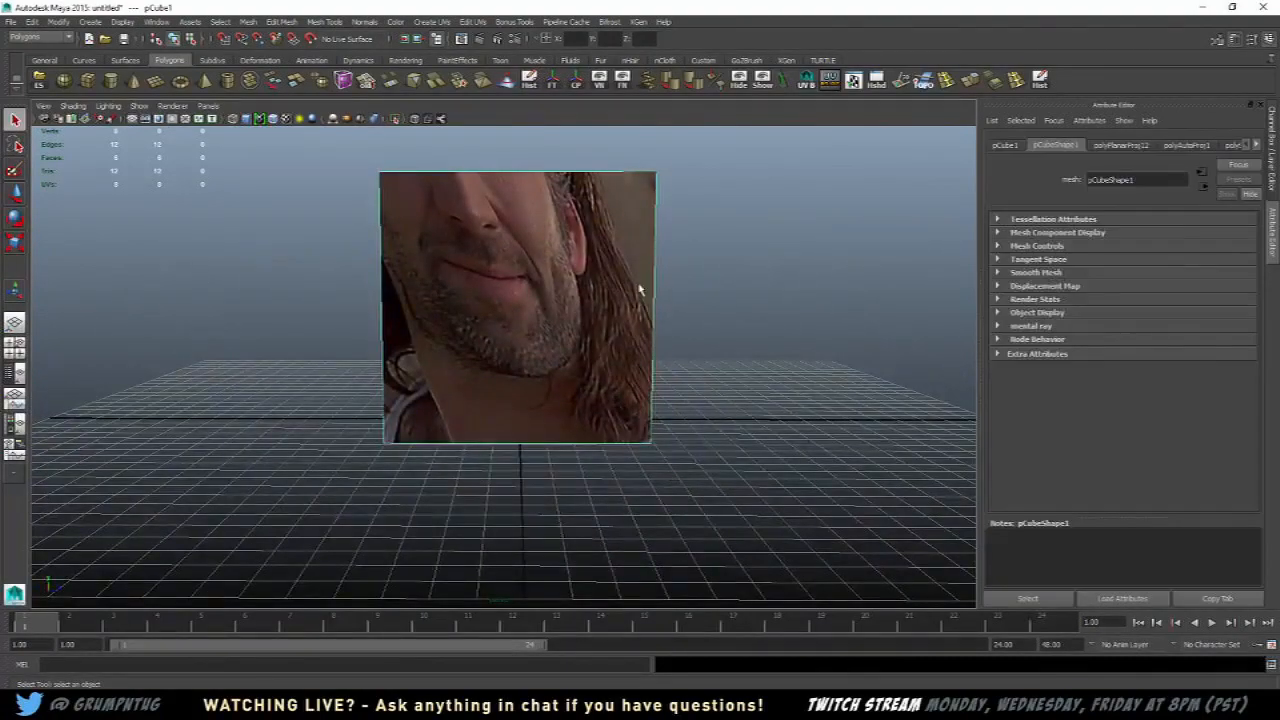
pyautogui.press('space')
pyautogui.moveTo(731, 340); pyautogui.dragTo(757, 408)
pyautogui.click(760, 298)
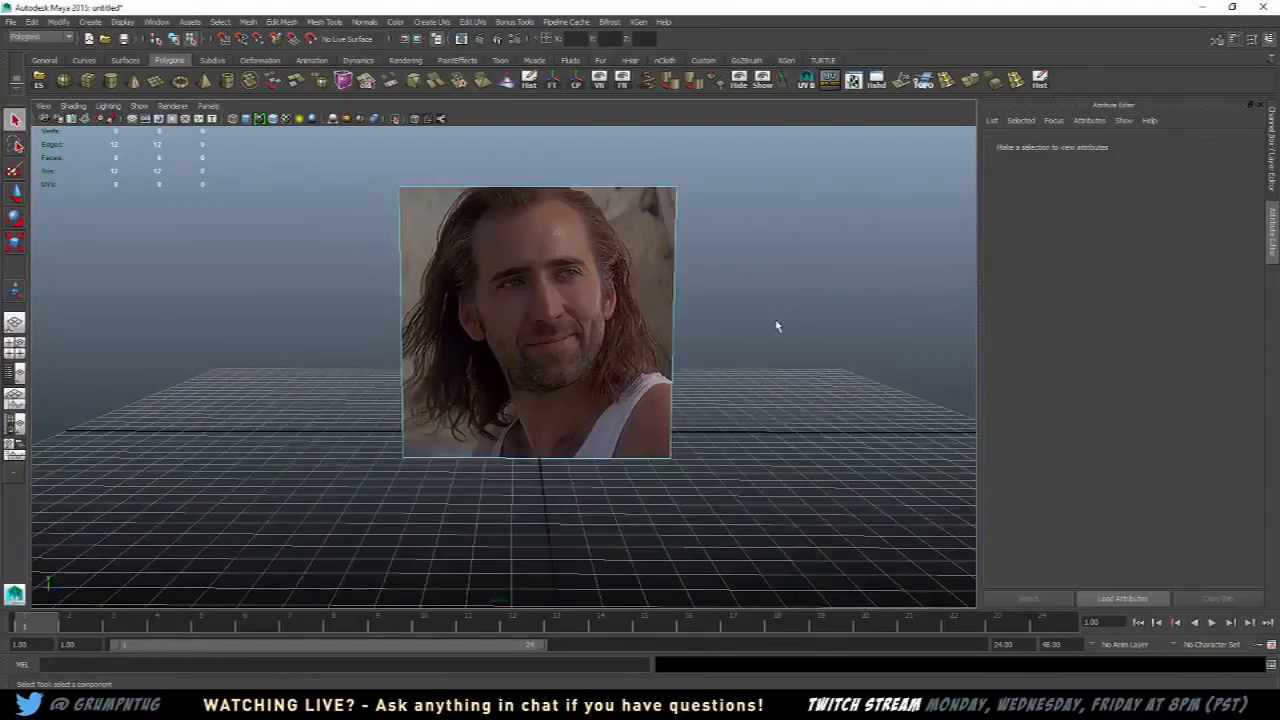
# Step: Return the cube to object mode, deselect it and examine the camera-based projection on its sides
pyautogui.keyDown('alt'); pyautogui.moveTo(777, 323); pyautogui.dragTo(720, 329); pyautogui.keyUp('alt')
pyautogui.keyDown('alt'); pyautogui.moveTo(529, 226); pyautogui.dragTo(563, 277); pyautogui.keyUp('alt')
pyautogui.moveTo(609, 267); pyautogui.dragTo(695, 247, button='right')
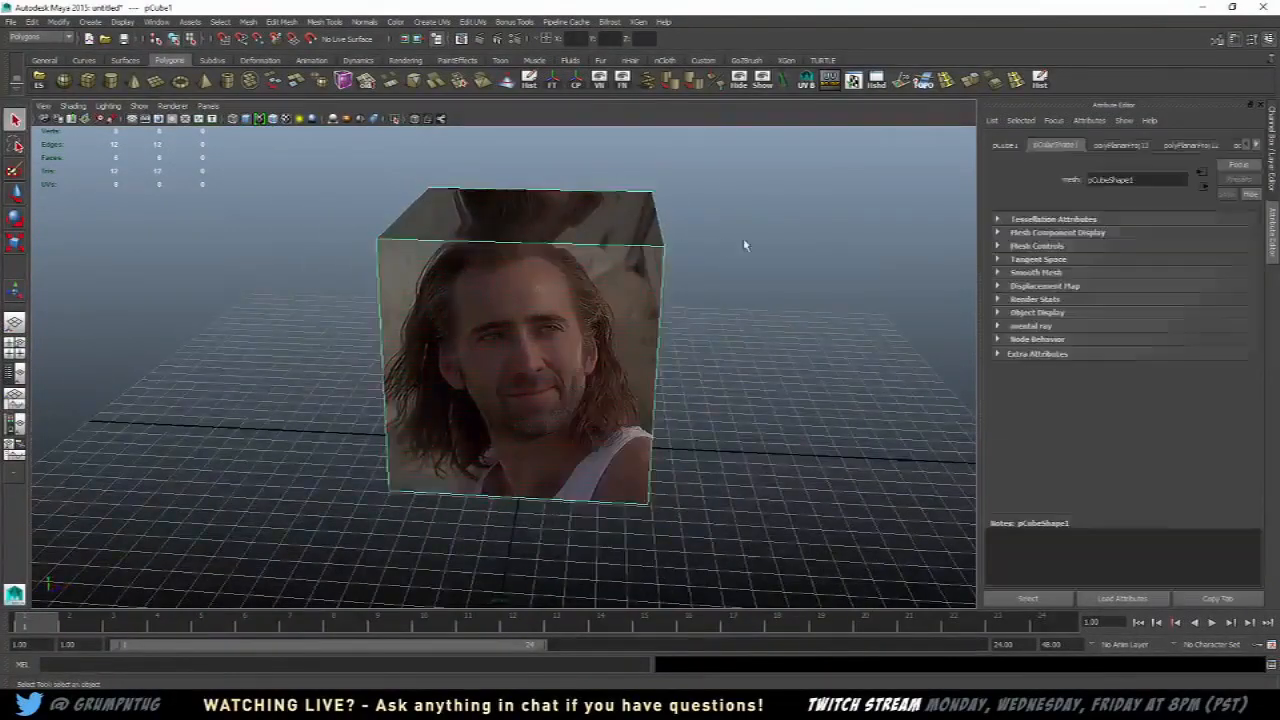
pyautogui.keyDown('alt'); pyautogui.moveTo(744, 245); pyautogui.dragTo(660, 274); pyautogui.keyUp('alt')
pyautogui.scroll(-4, 660, 274)
pyautogui.click(658, 280)
pyautogui.scroll(4, 654, 294)
pyautogui.keyDown('alt'); pyautogui.moveTo(602, 312); pyautogui.dragTo(653, 314); pyautogui.keyUp('alt')
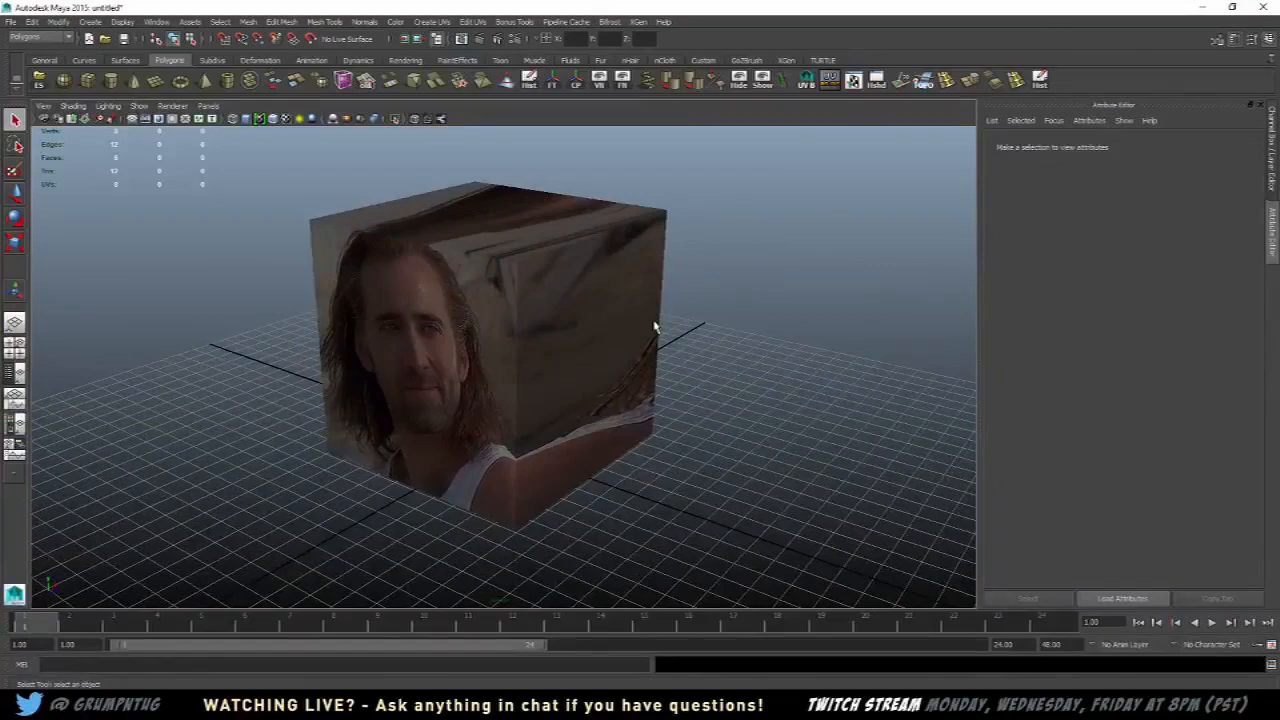
# Step: Reselect the cube and compare the camera-projected texture on its front, top and side faces
pyautogui.keyDown('alt'); pyautogui.moveTo(505, 333); pyautogui.dragTo(566, 323, button='middle'); pyautogui.keyUp('alt')
pyautogui.keyDown('alt'); pyautogui.moveTo(600, 338); pyautogui.dragTo(610, 276); pyautogui.keyUp('alt')
pyautogui.scroll(4, 622, 357)
pyautogui.scroll(-5, 588, 342)
pyautogui.click(590, 320)
pyautogui.scroll(4, 549, 340)
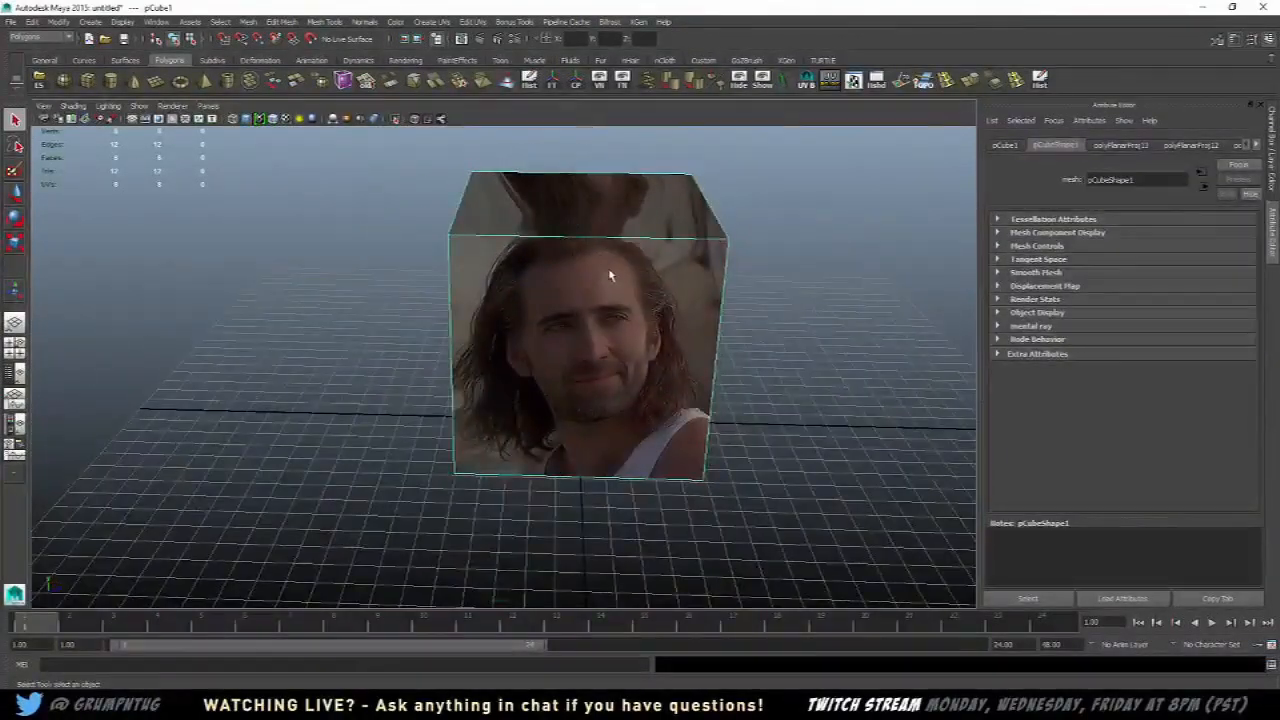
pyautogui.scroll(4, 650, 296)
pyautogui.keyDown('alt'); pyautogui.moveTo(692, 297); pyautogui.dragTo(660, 292); pyautogui.keyUp('alt')
pyautogui.scroll(-5, 656, 301)
# Step: Apply Automatic Mapping to the cube, return it to object mode and deselect it
pyautogui.press('space')
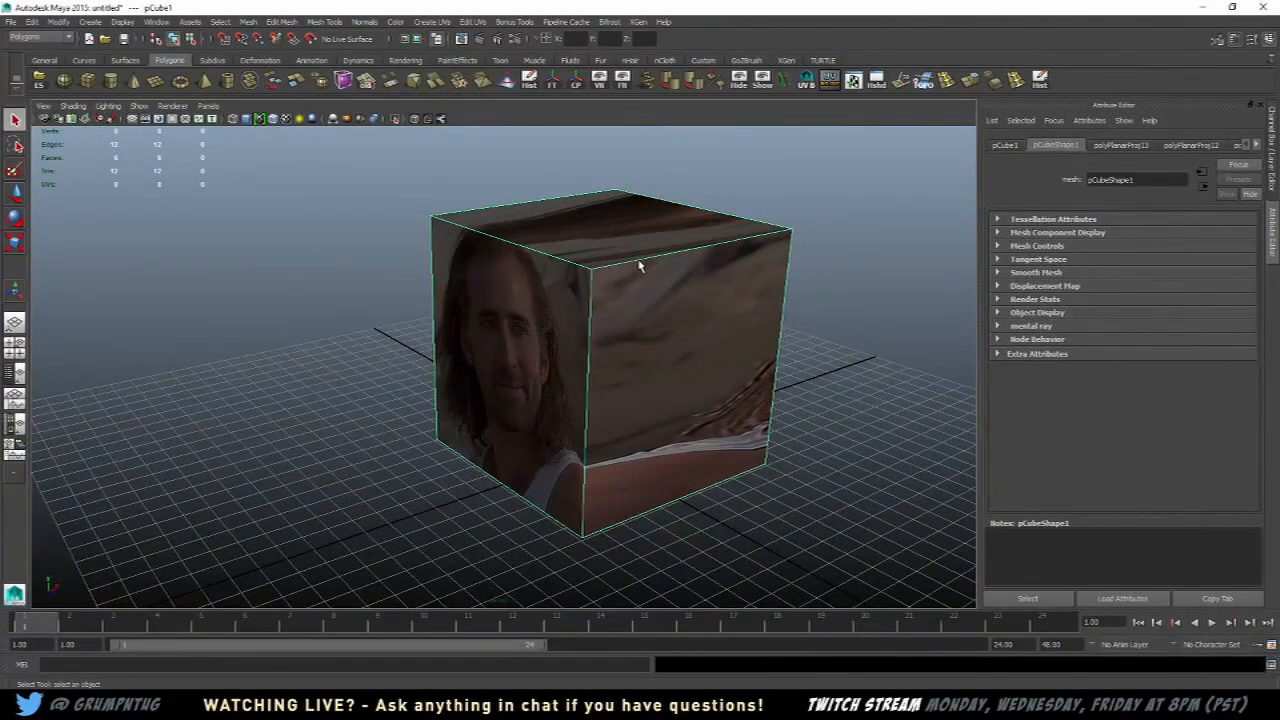
pyautogui.press('space')
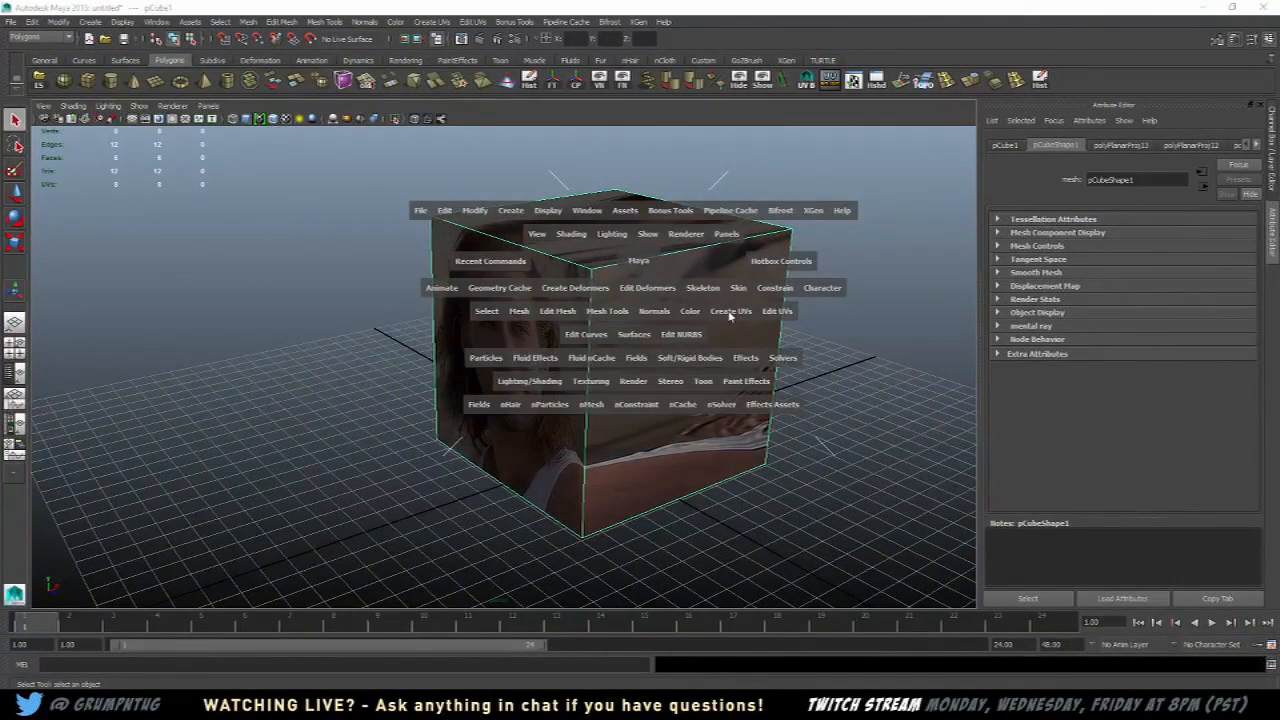
pyautogui.moveTo(730, 315); pyautogui.dragTo(756, 373)
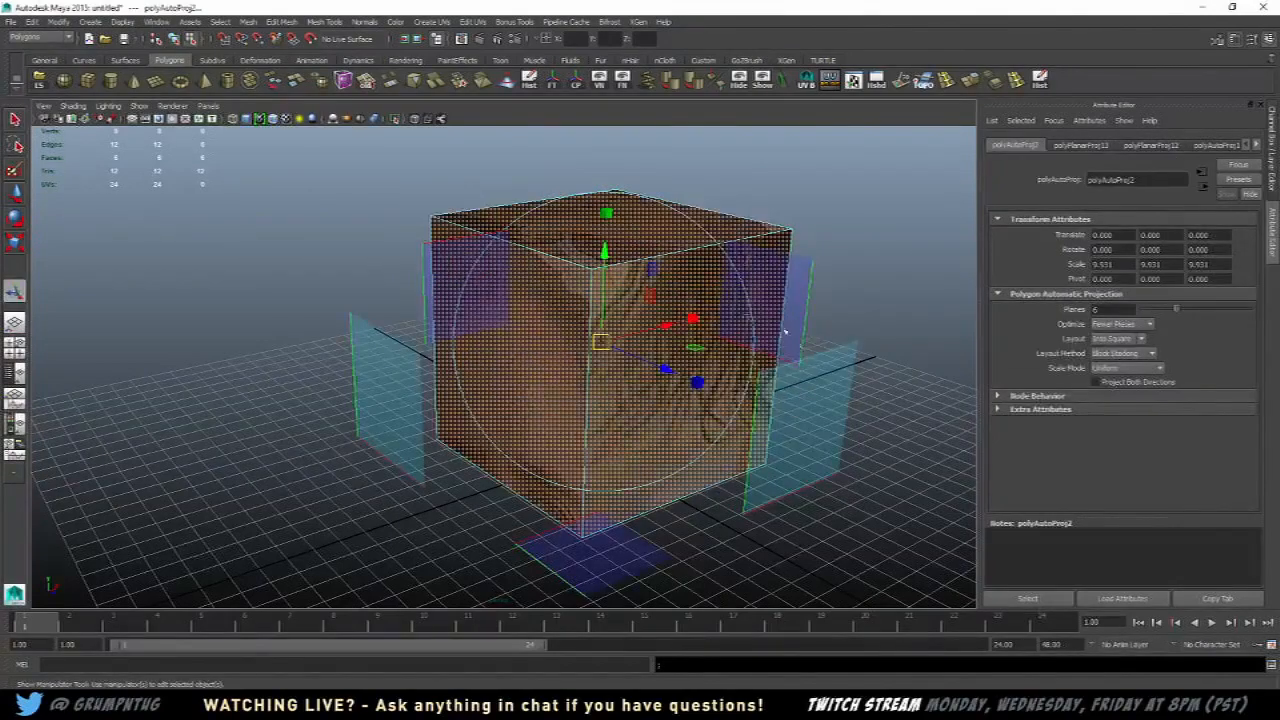
pyautogui.moveTo(676, 285); pyautogui.dragTo(731, 267, button='right')
pyautogui.click(871, 203)
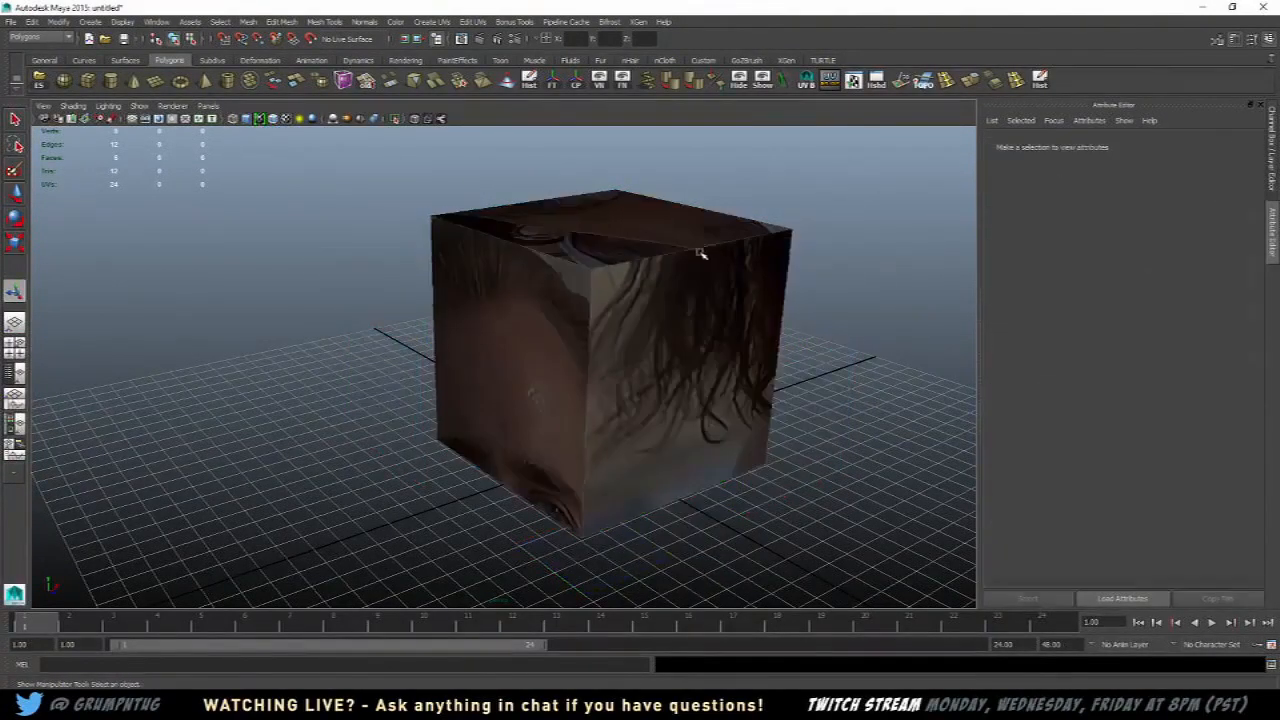
# Step: Reselect the cube and open its UV layout in the UV Texture Editor
pyautogui.click(700, 253)
pyautogui.scroll(-3, 700, 255)
pyautogui.keyDown('alt'); pyautogui.moveTo(699, 256); pyautogui.dragTo(735, 272); pyautogui.keyUp('alt')
pyautogui.scroll(3, 780, 278)
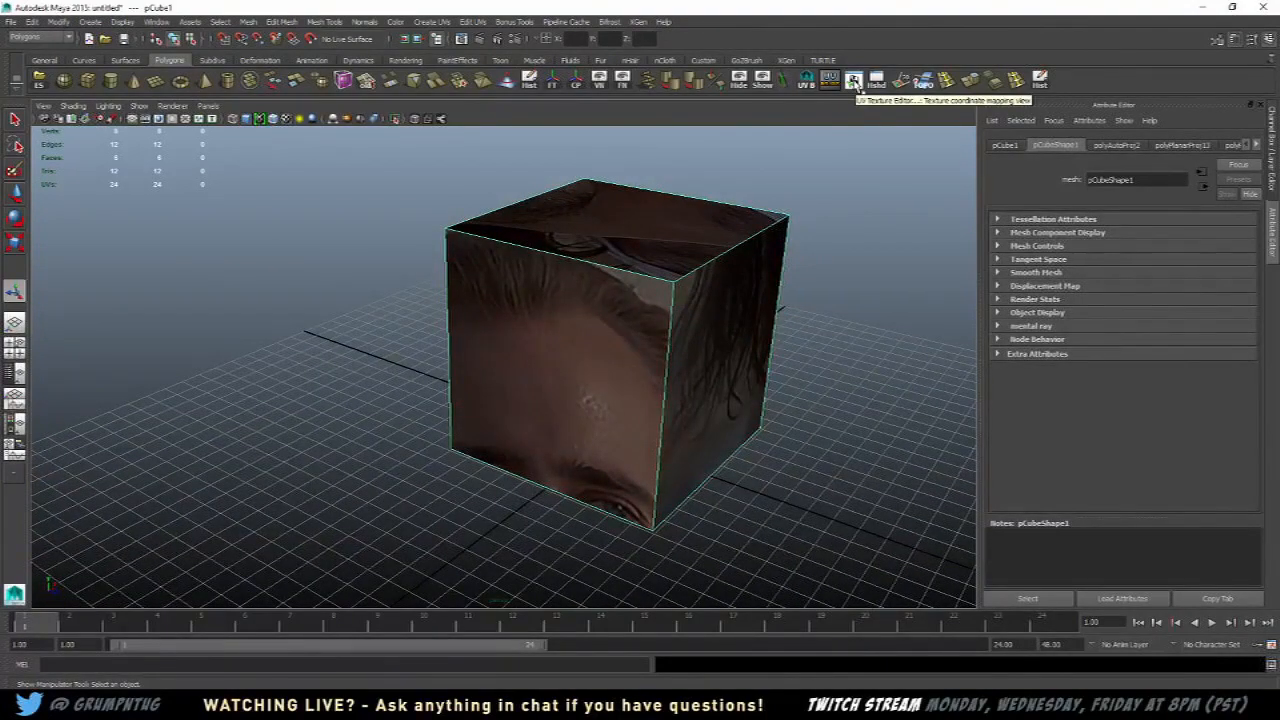
pyautogui.click(853, 84)
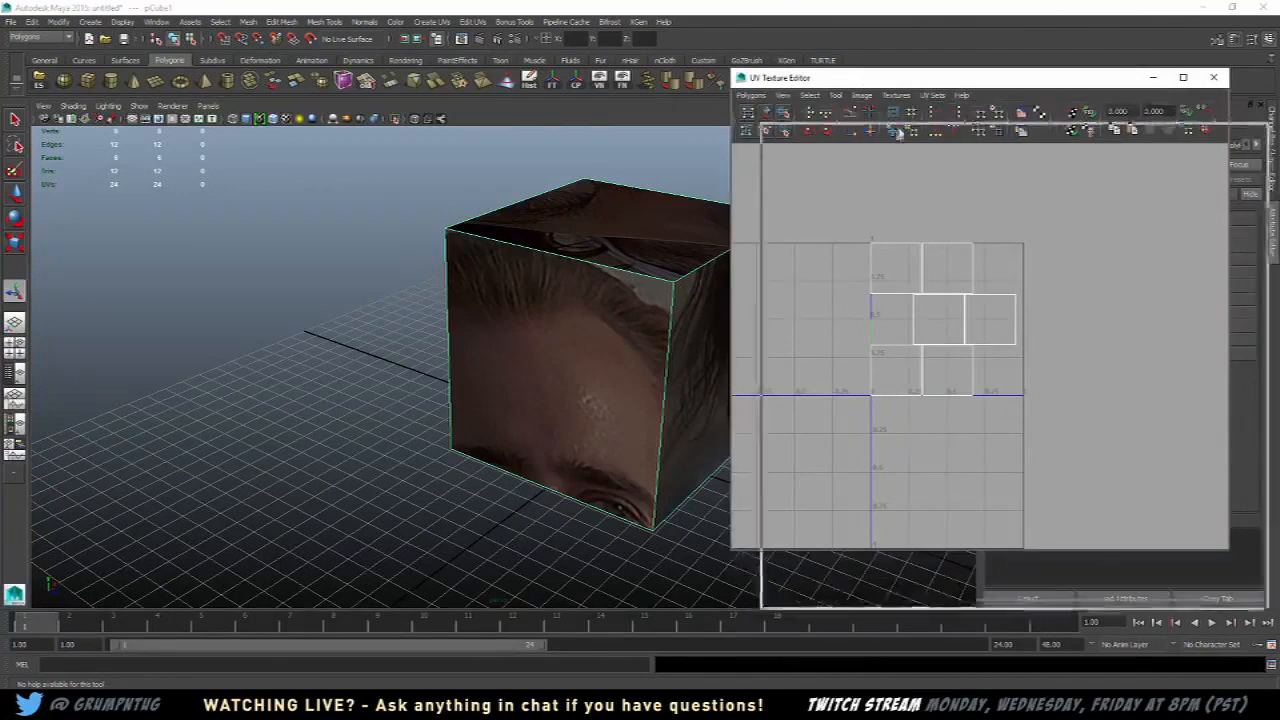
# Step: Reposition and enlarge the UV Texture Editor so that it sits beside the cube
pyautogui.scroll(3, 955, 233)
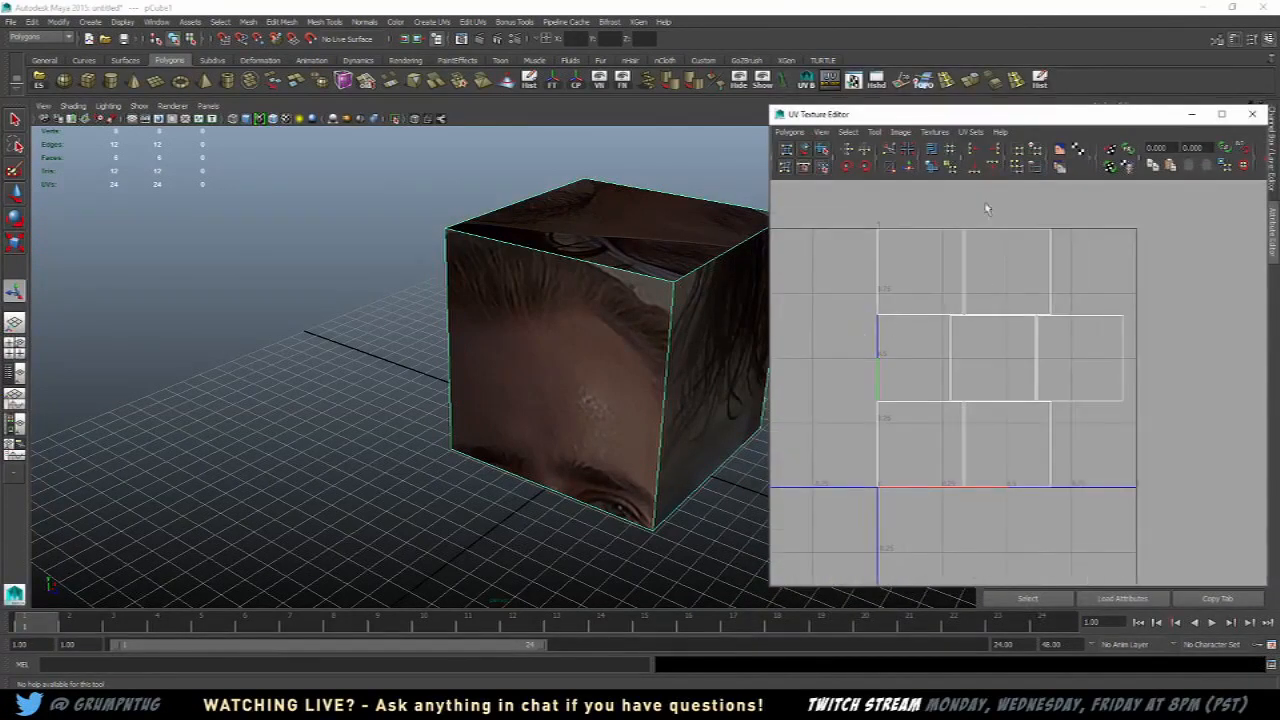
pyautogui.moveTo(999, 114); pyautogui.dragTo(534, 75)
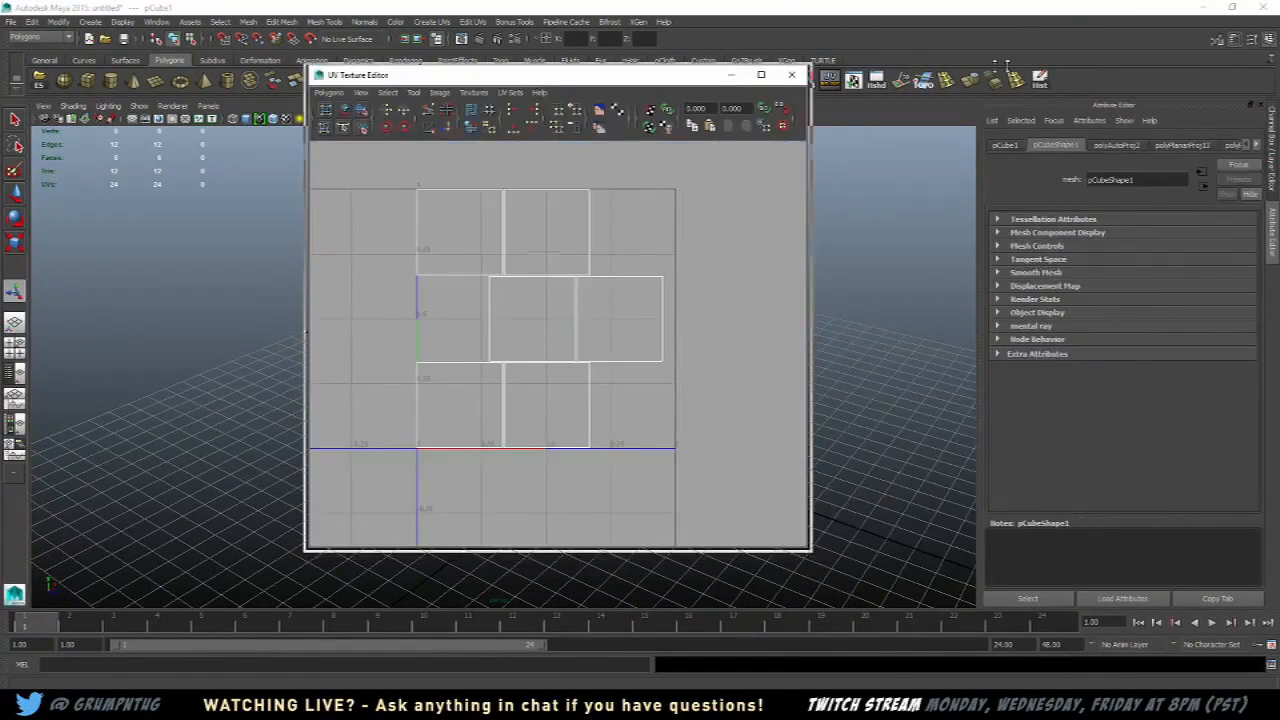
pyautogui.moveTo(655, 80); pyautogui.dragTo(1101, 26)
pyautogui.keyDown('alt'); pyautogui.moveTo(577, 280); pyautogui.dragTo(262, 303, button='middle'); pyautogui.keyUp('alt')
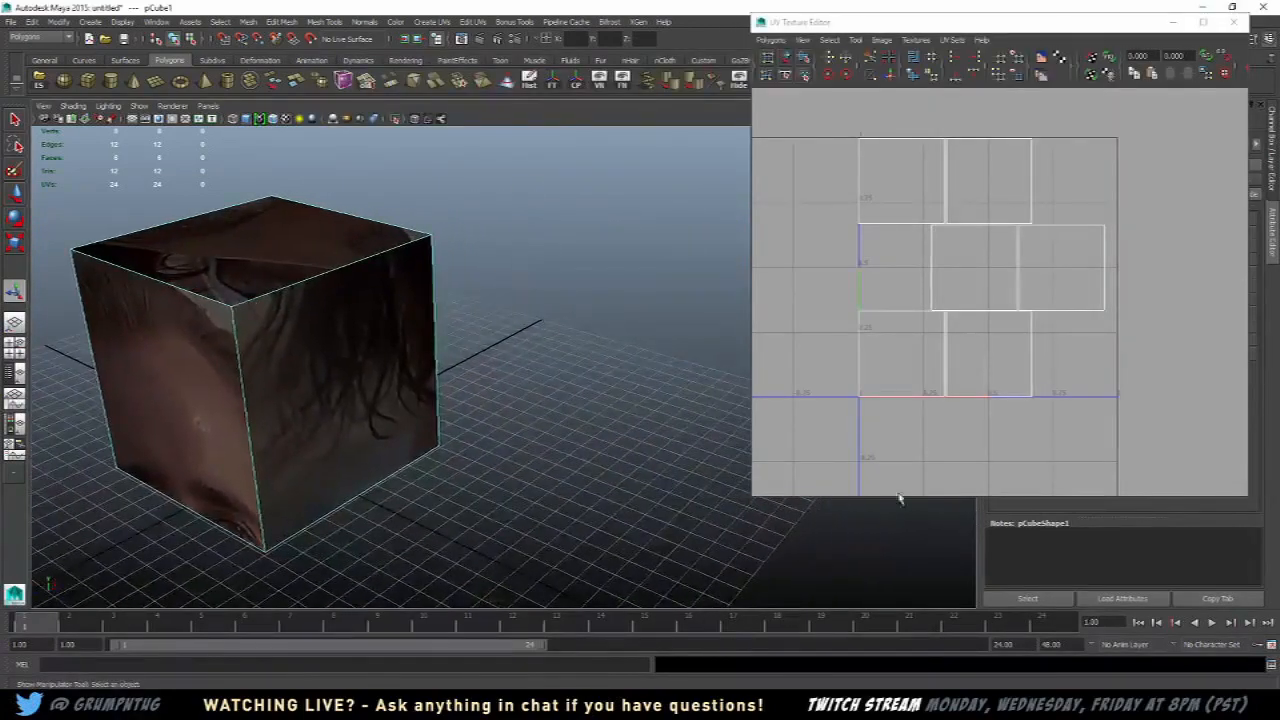
pyautogui.click(754, 502)
pyautogui.moveTo(755, 499); pyautogui.dragTo(474, 659)
# Step: Switch the UV Texture Editor to UV selection mode for the cube's automatic layout
pyautogui.keyDown('alt'); pyautogui.moveTo(362, 508); pyautogui.dragTo(450, 510, button='middle'); pyautogui.keyUp('alt')
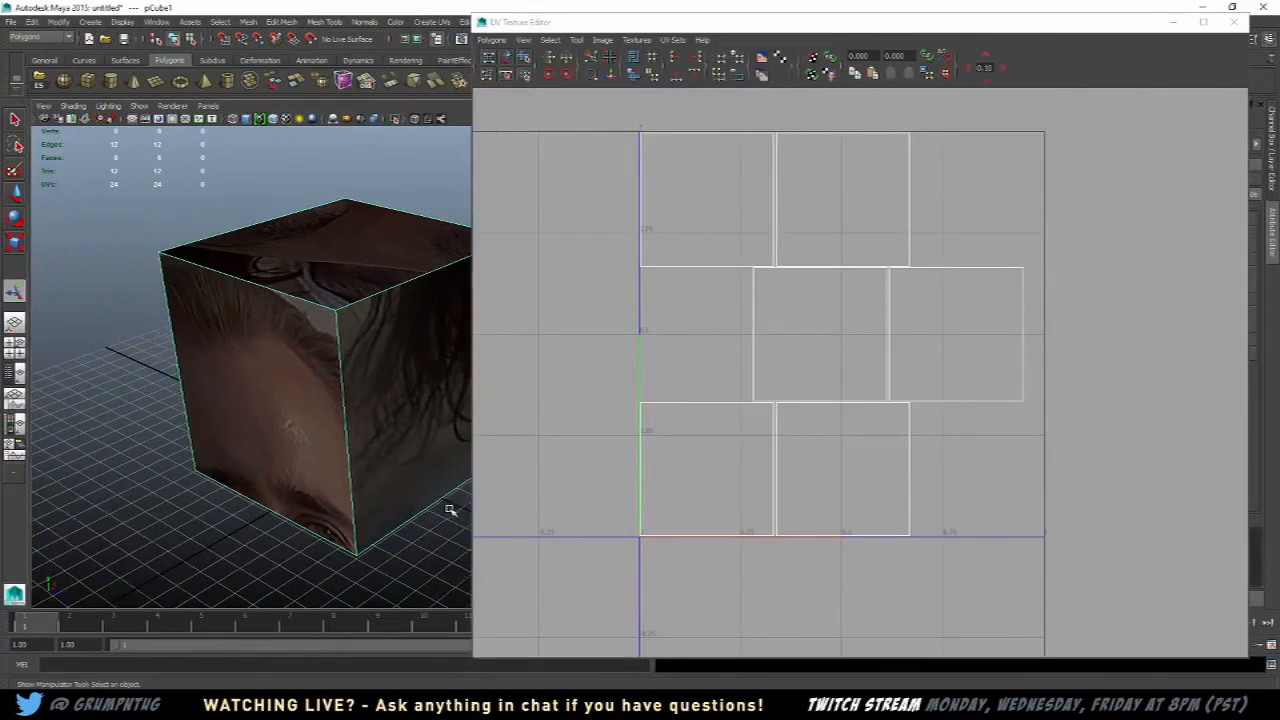
pyautogui.keyDown('alt'); pyautogui.moveTo(341, 486); pyautogui.dragTo(289, 486, button='middle'); pyautogui.keyUp('alt')
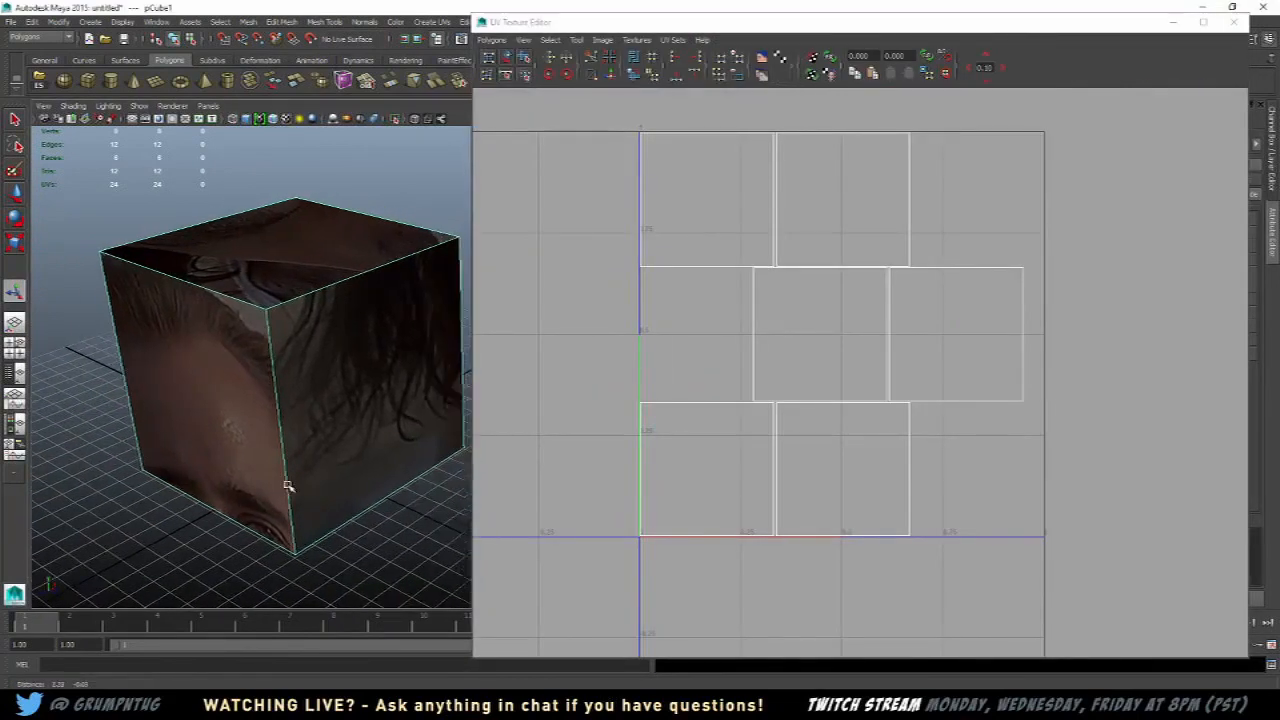
pyautogui.keyDown('alt'); pyautogui.moveTo(289, 486); pyautogui.dragTo(357, 471); pyautogui.keyUp('alt')
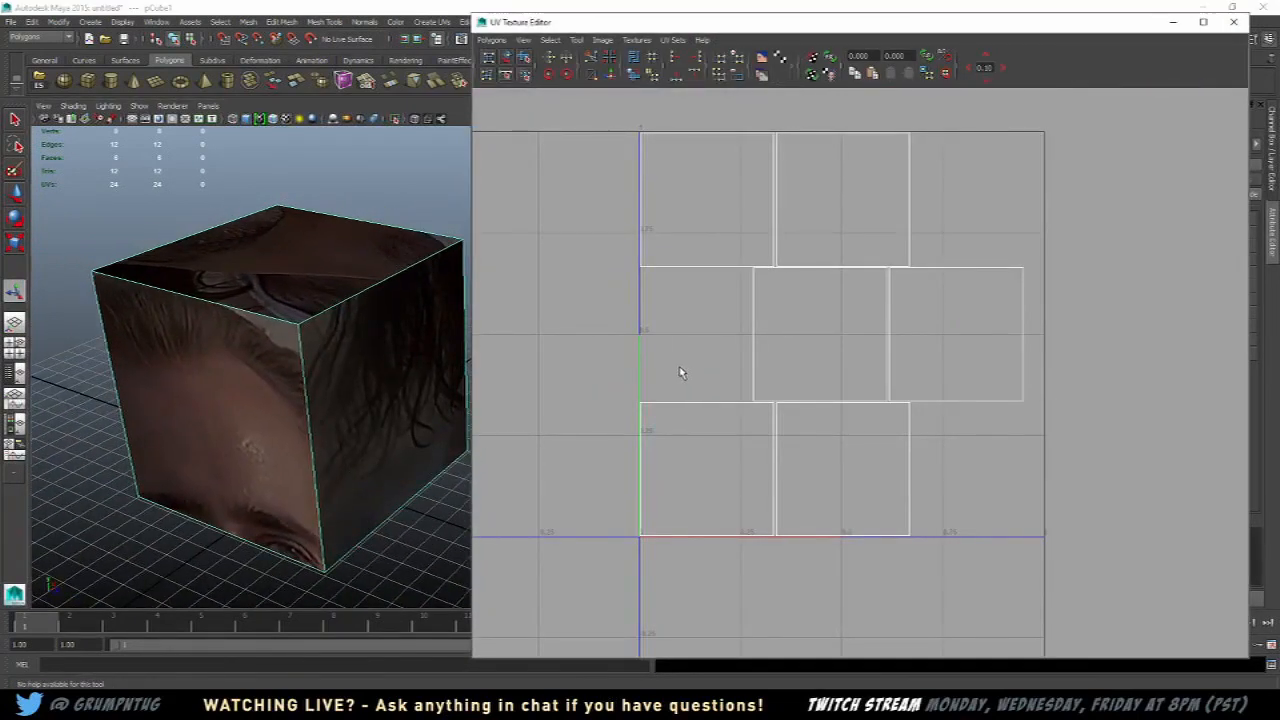
pyautogui.keyDown('alt'); pyautogui.moveTo(674, 369); pyautogui.dragTo(731, 343, button='middle'); pyautogui.keyUp('alt')
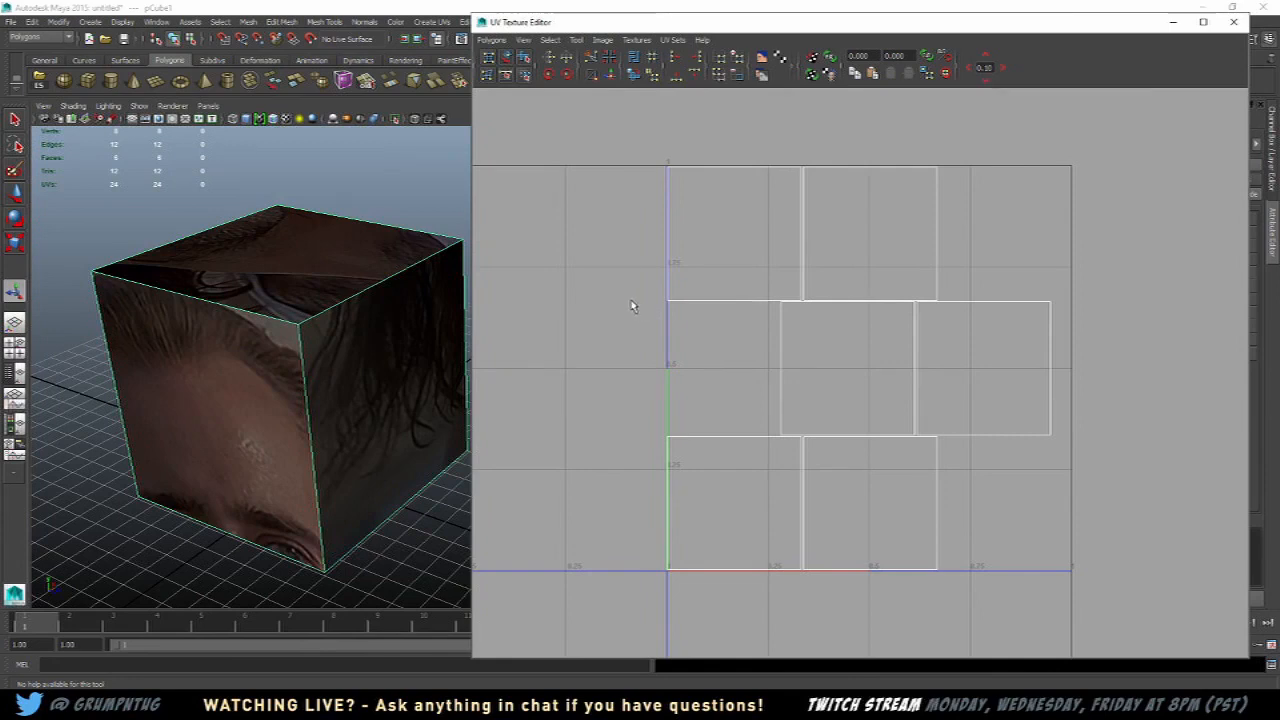
pyautogui.rightClick(628, 230)
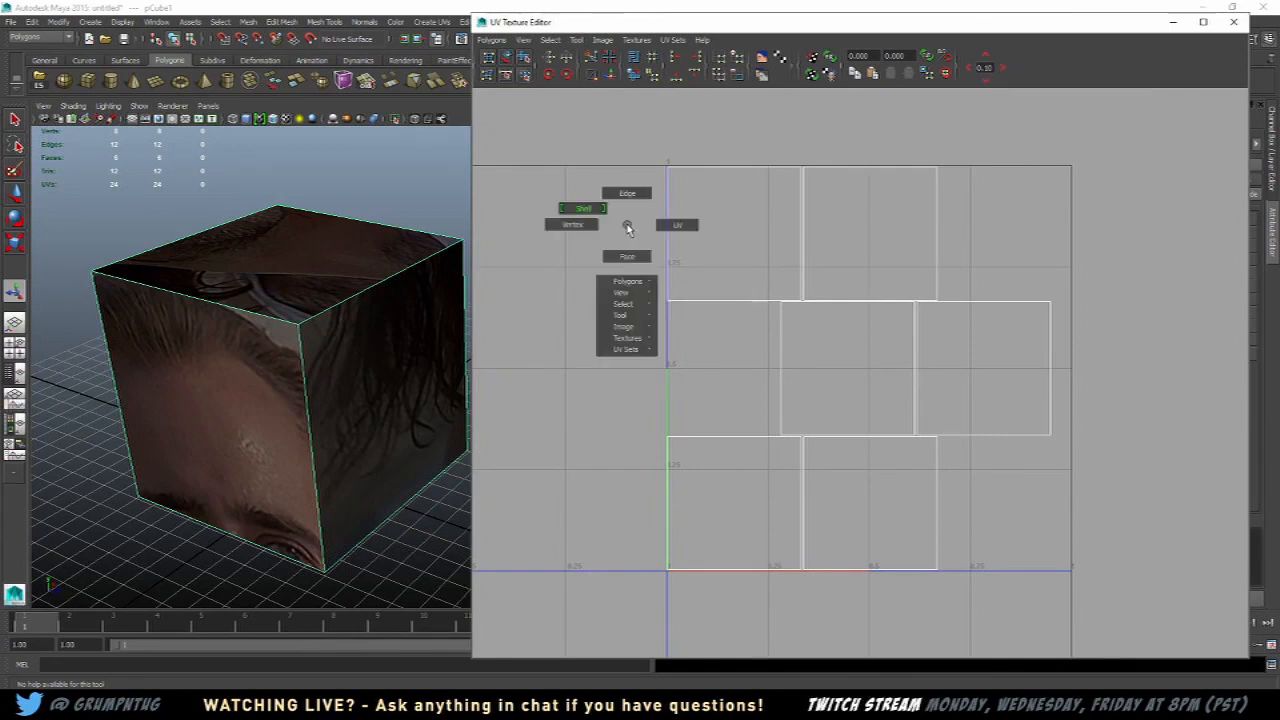
pyautogui.moveTo(683, 224); pyautogui.dragTo(630, 226, button='right')
pyautogui.rightClick(629, 225)
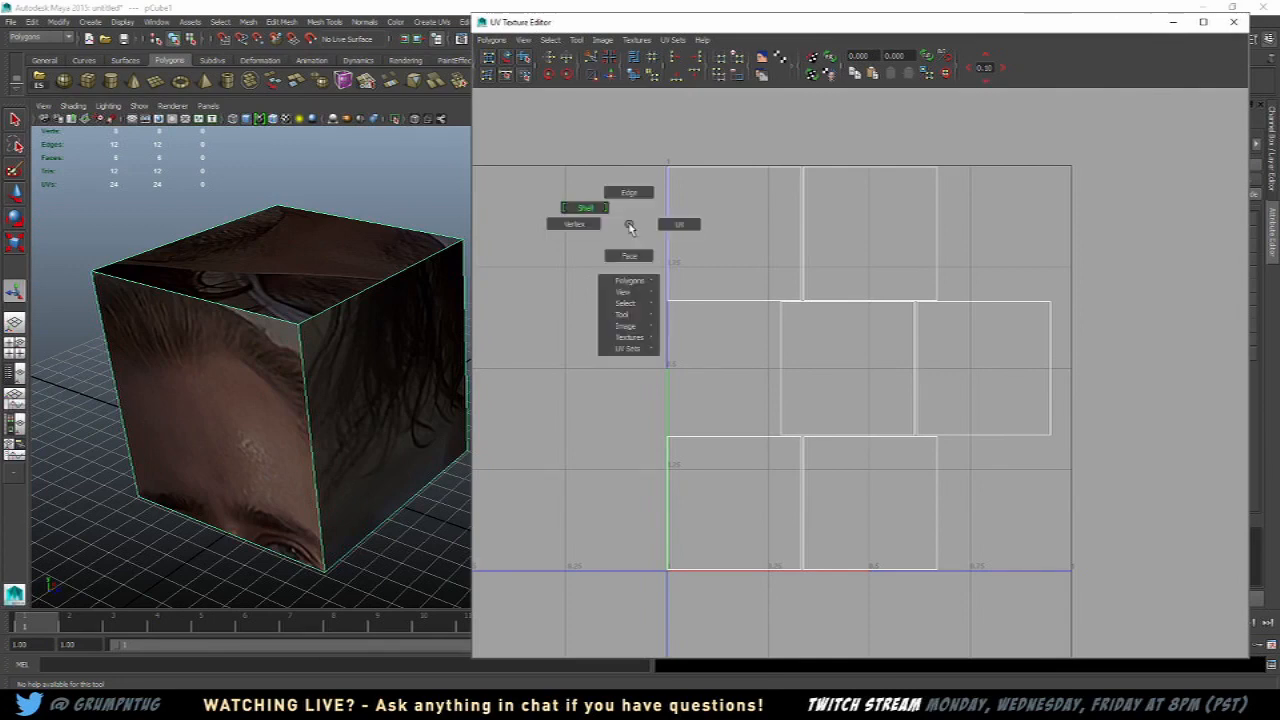
pyautogui.click(679, 227)
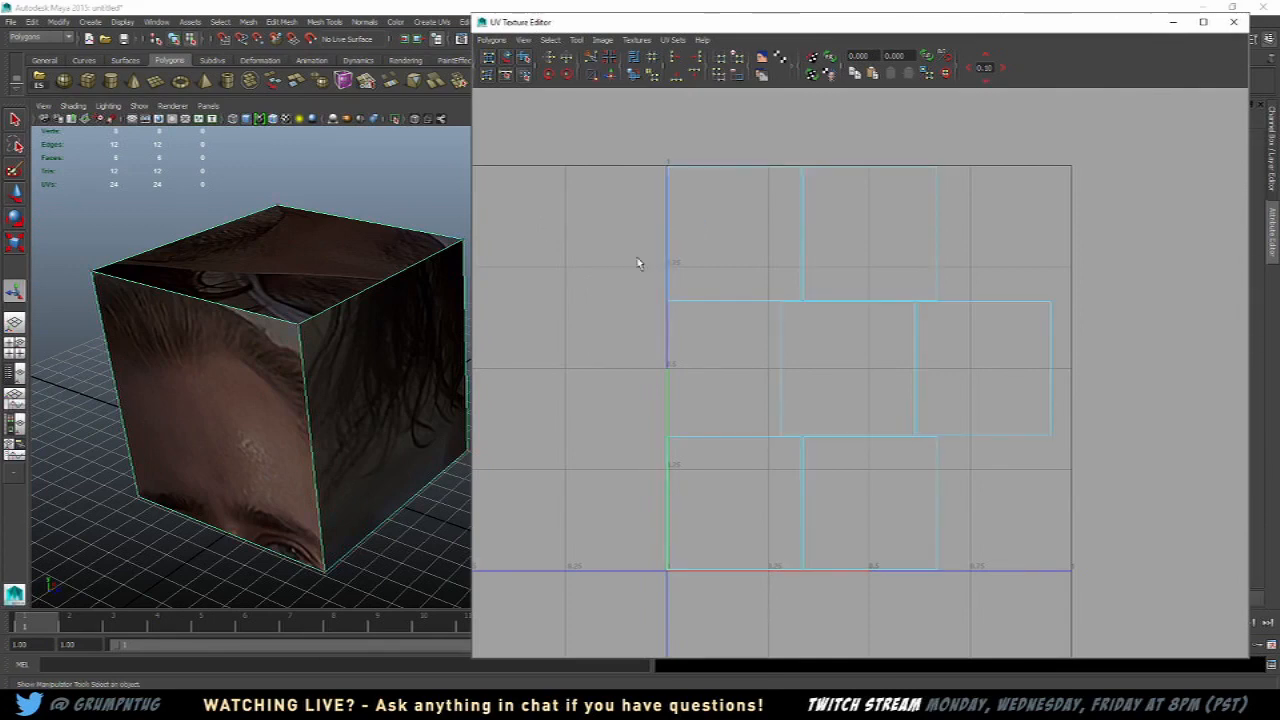
# Step: Move the lower-left UV of the upper-left shell up and outward, and find the matching corner on the cube
pyautogui.click(668, 302)
pyautogui.press('w')
pyautogui.moveTo(670, 304); pyautogui.dragTo(654, 271)
pyautogui.keyDown('alt'); pyautogui.moveTo(200, 384); pyautogui.dragTo(330, 453); pyautogui.keyUp('alt')
pyautogui.press('f')
# Step: Hide the viewport grid and move the same UV back down and into the layout to shift the texture on its face
pyautogui.click(122, 21)
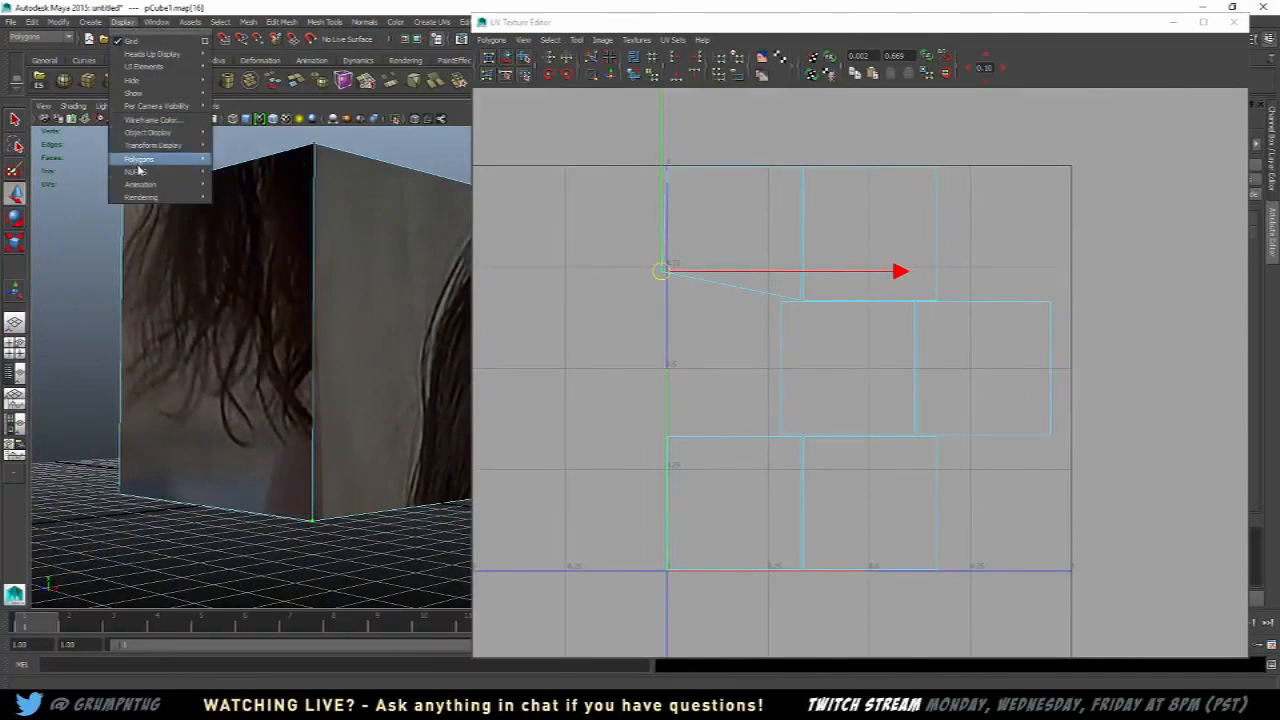
pyautogui.click(128, 41)
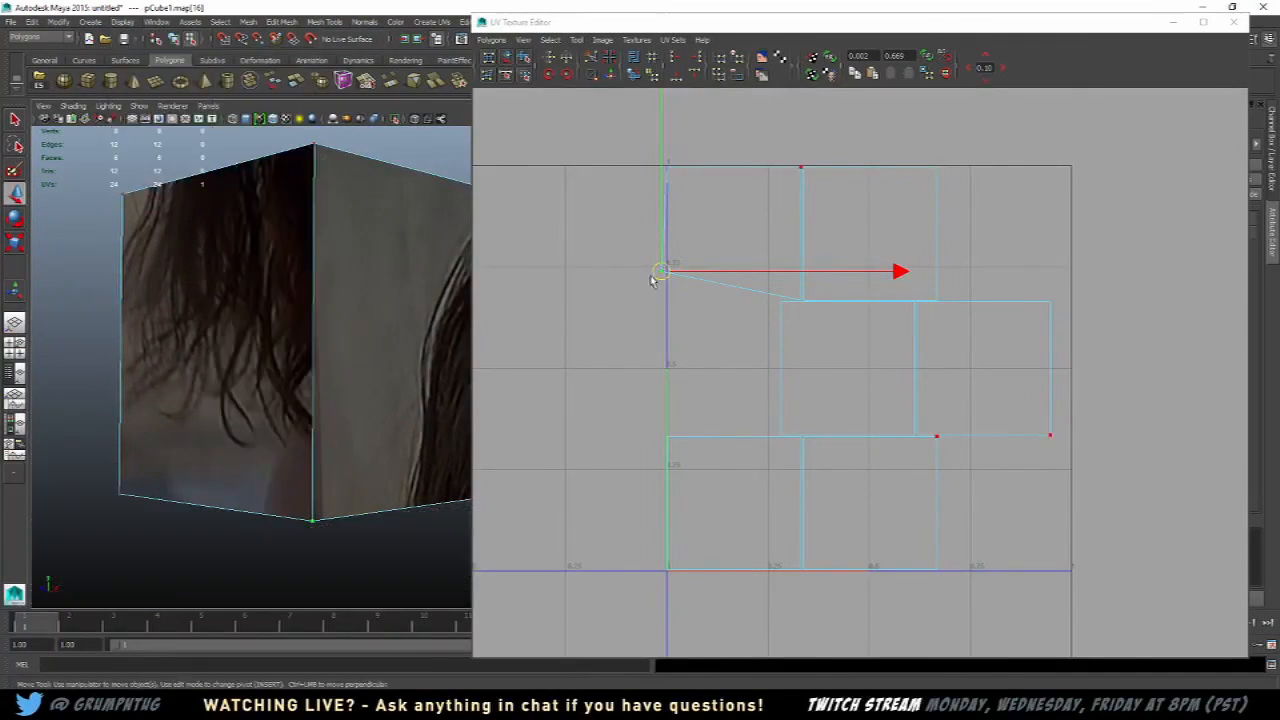
pyautogui.moveTo(650, 280); pyautogui.dragTo(655, 308)
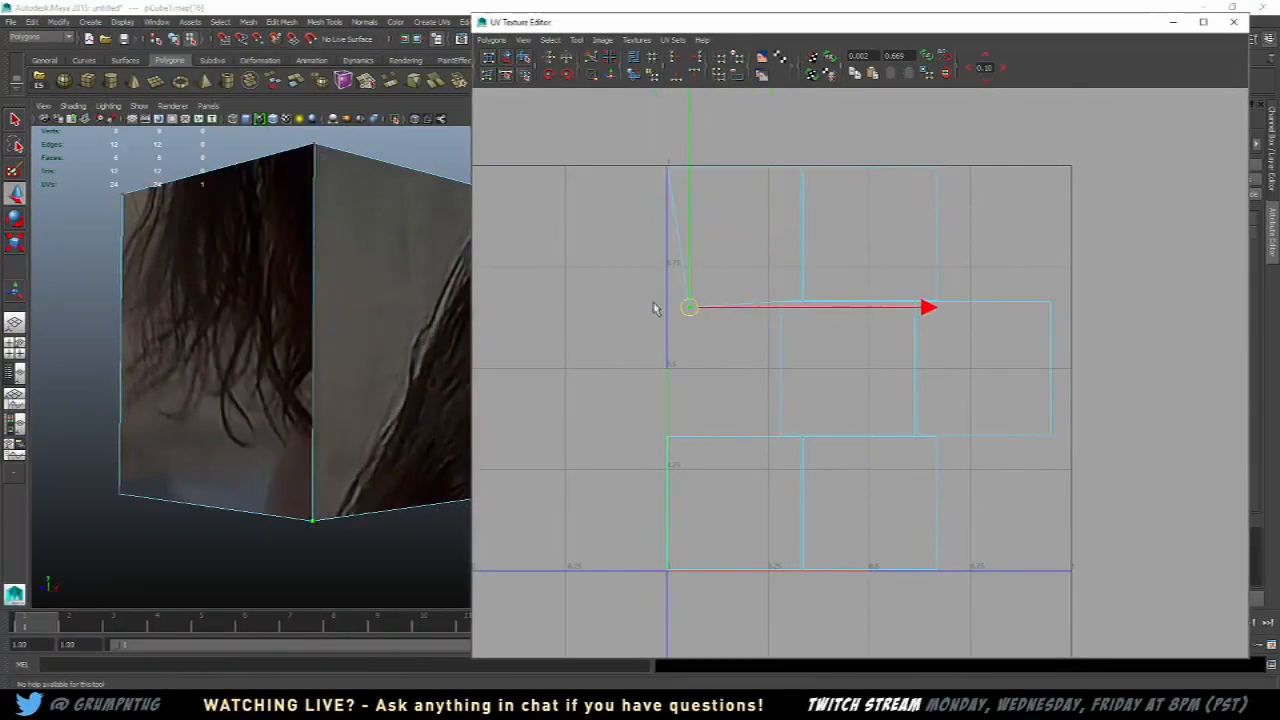
pyautogui.keyDown('alt'); pyautogui.moveTo(430, 324); pyautogui.dragTo(368, 331); pyautogui.keyUp('alt')
pyautogui.keyDown('alt'); pyautogui.moveTo(350, 331); pyautogui.dragTo(150, 366, button='middle'); pyautogui.keyUp('alt')
pyautogui.keyDown('alt'); pyautogui.moveTo(205, 366); pyautogui.dragTo(171, 366); pyautogui.keyUp('alt')
pyautogui.keyDown('alt'); pyautogui.moveTo(171, 366); pyautogui.dragTo(198, 354, button='middle'); pyautogui.keyUp('alt')
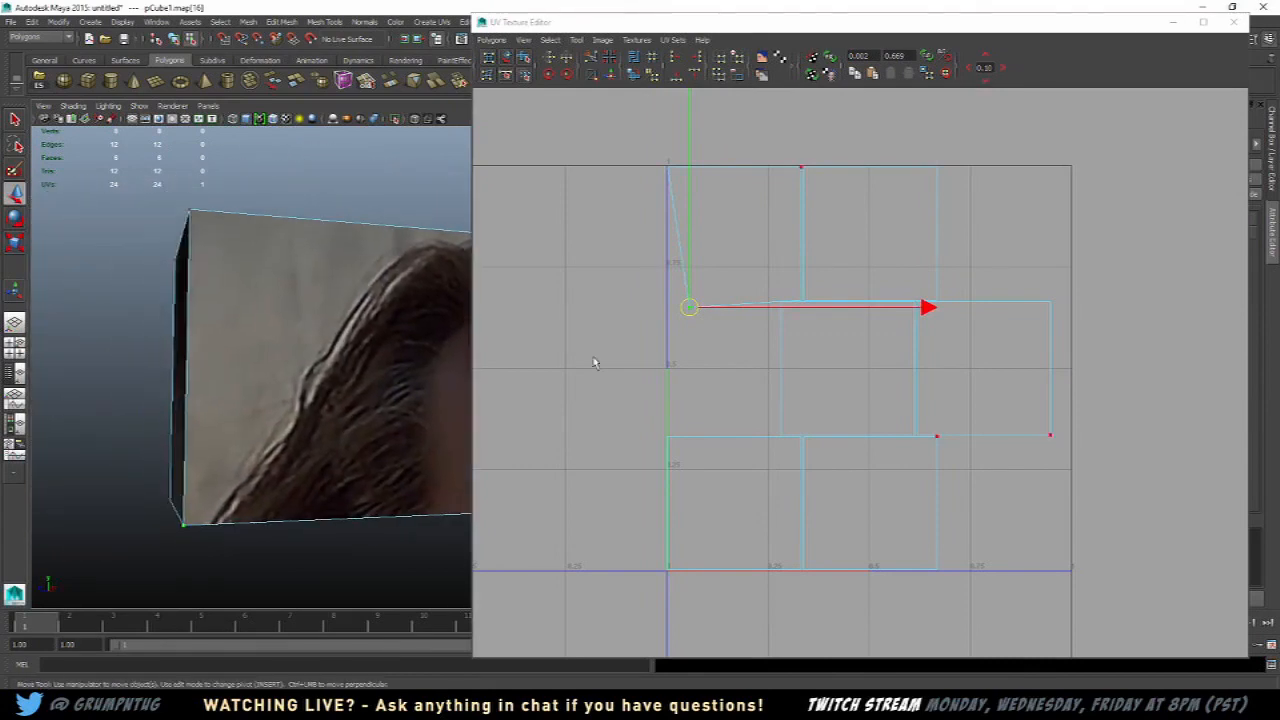
# Step: Move the shell's lower-left UV diagonally to the middle of the shell and back to demonstrate texture stretching
pyautogui.moveTo(689, 310)
pyautogui.mouseDown()
pyautogui.moveTo(705, 302)
pyautogui.moveTo(698, 279)
pyautogui.moveTo(684, 293)
pyautogui.mouseUp()
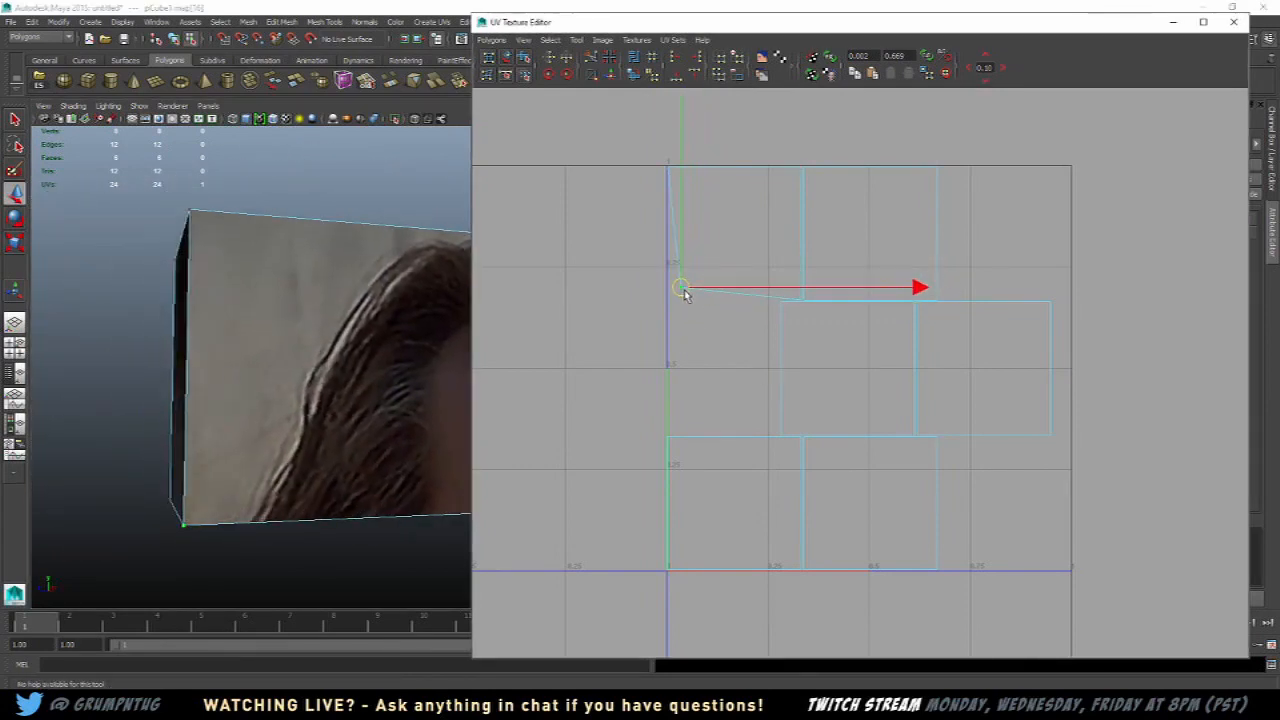
pyautogui.keyDown('alt'); pyautogui.moveTo(434, 331); pyautogui.dragTo(330, 311); pyautogui.keyUp('alt')
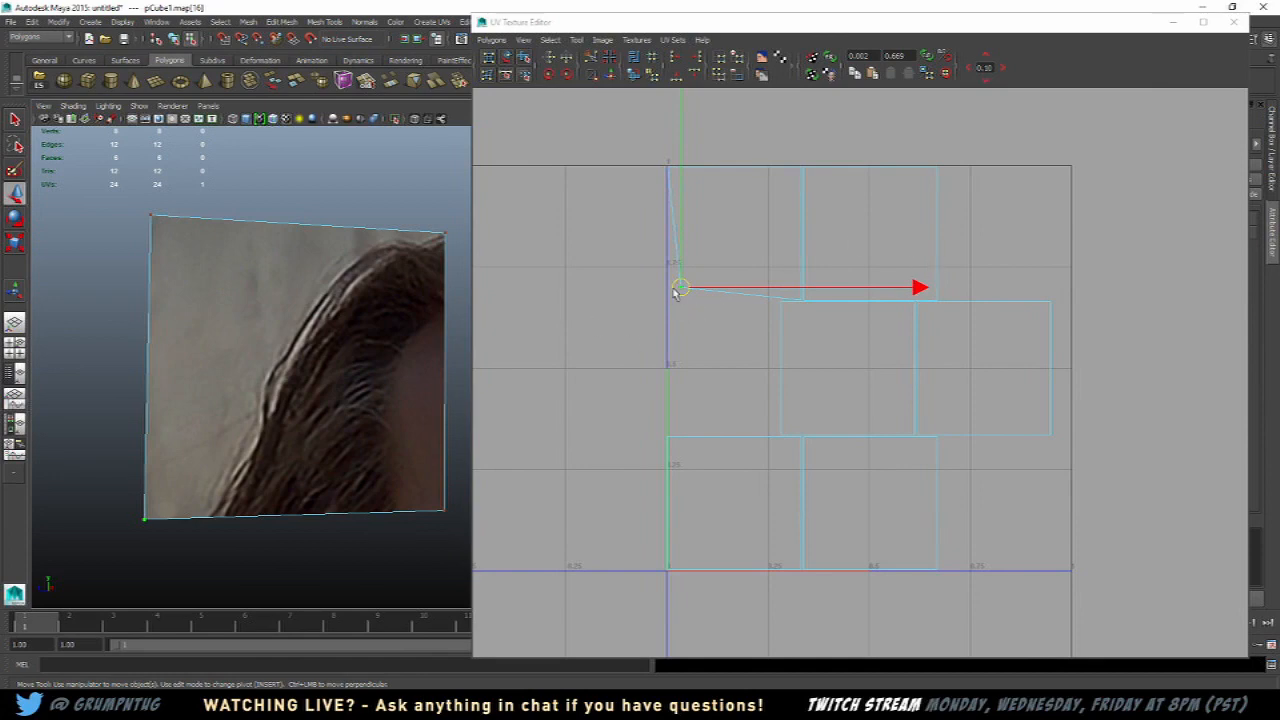
pyautogui.moveTo(679, 289); pyautogui.dragTo(733, 238)
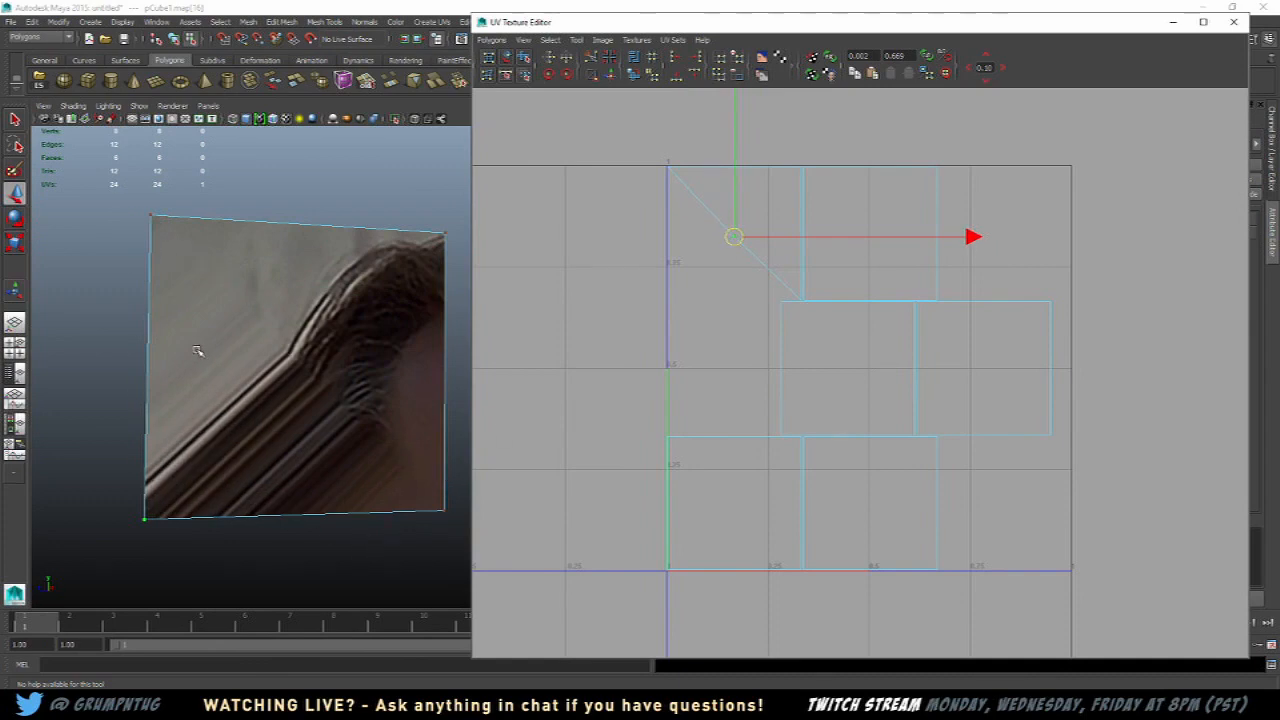
pyautogui.moveTo(734, 238); pyautogui.dragTo(683, 290)
# Step: Undo the recent UV moves and the hiding of the viewport grid
pyautogui.hotkey('ctrl', 'z')
pyautogui.hotkey('ctrl', 'z')
pyautogui.hotkey('ctrl', 'z')
pyautogui.hotkey('ctrl', 'z')
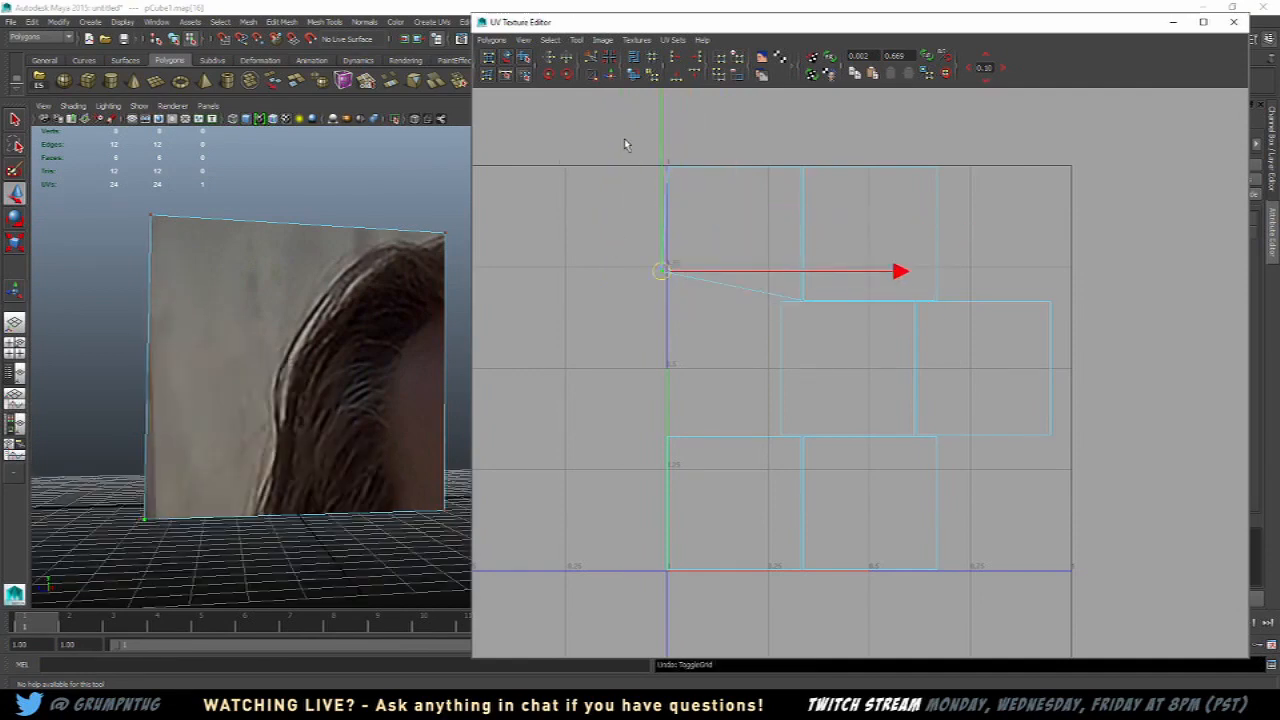
# Step: Try shifting the two left UVs of the upper-left shell horizontally, and clear the selection
pyautogui.moveTo(616, 129); pyautogui.dragTo(700, 312)
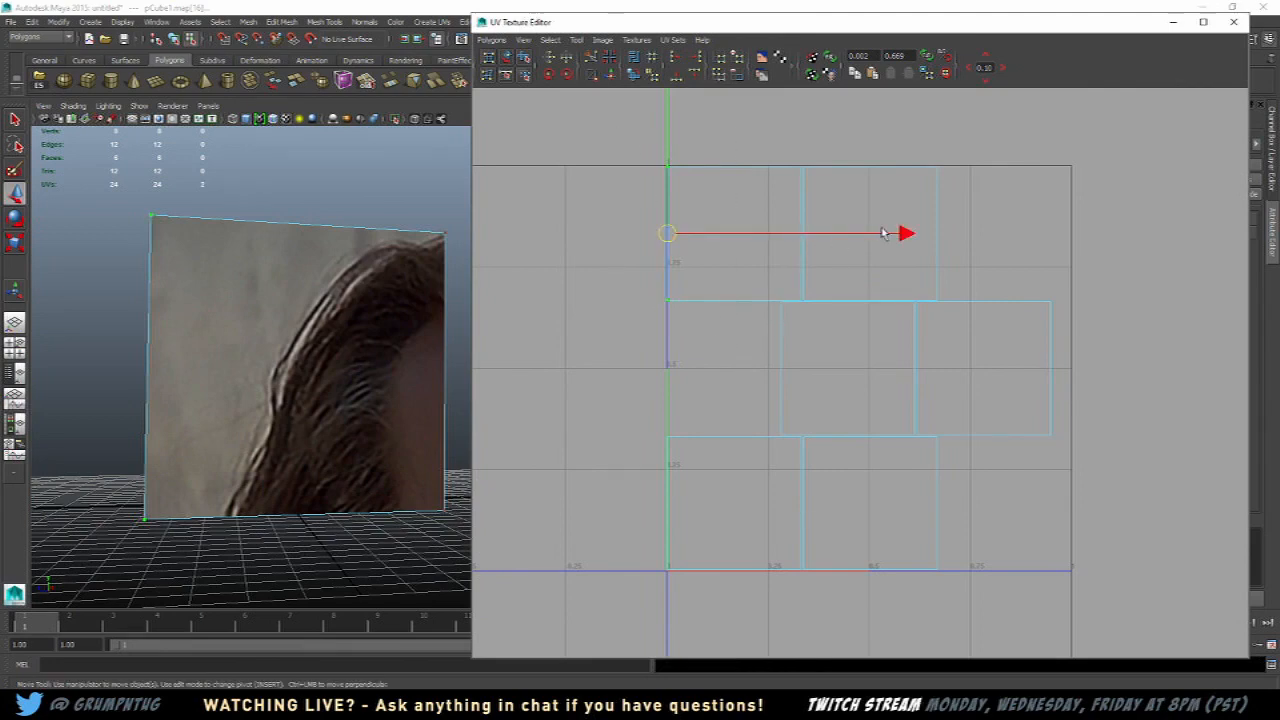
pyautogui.moveTo(901, 235)
pyautogui.mouseDown()
pyautogui.moveTo(640, 238)
pyautogui.moveTo(1030, 238)
pyautogui.moveTo(897, 240)
pyautogui.mouseUp()
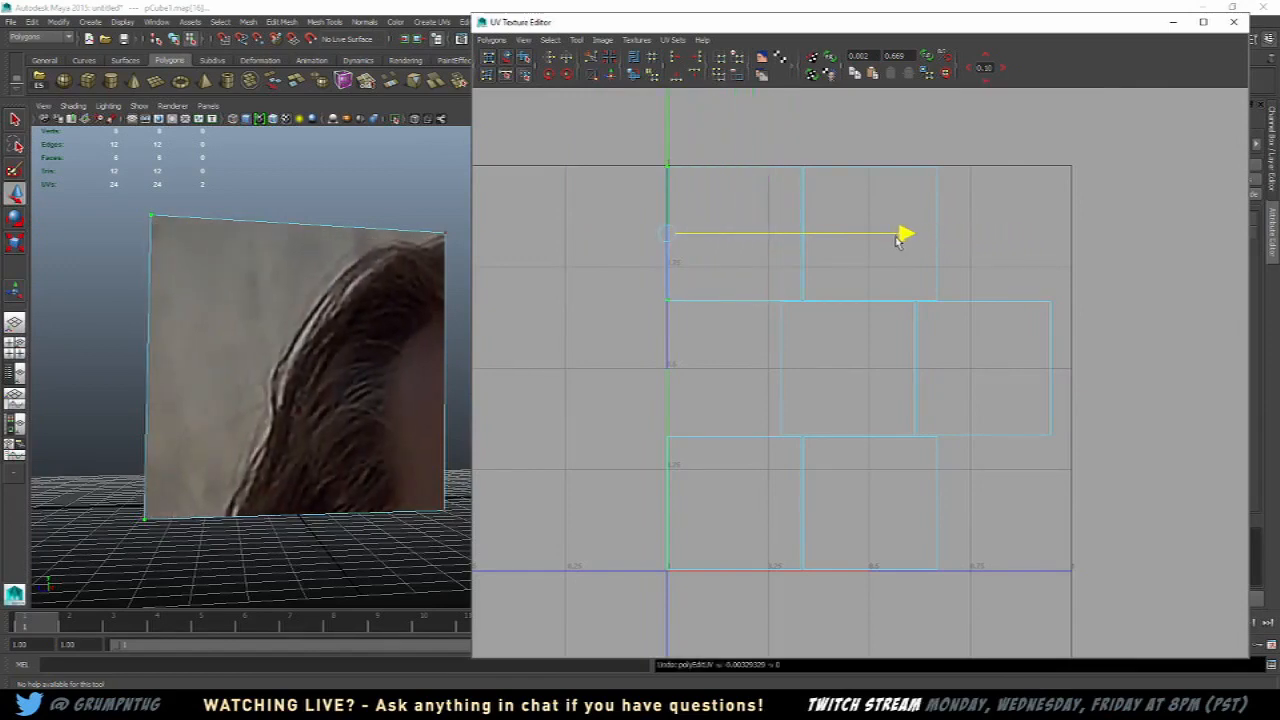
pyautogui.keyDown('alt'); pyautogui.moveTo(666, 366); pyautogui.dragTo(621, 349, button='middle'); pyautogui.keyUp('alt')
pyautogui.keyDown('alt'); pyautogui.moveTo(657, 243); pyautogui.dragTo(631, 314, button='middle'); pyautogui.keyUp('alt')
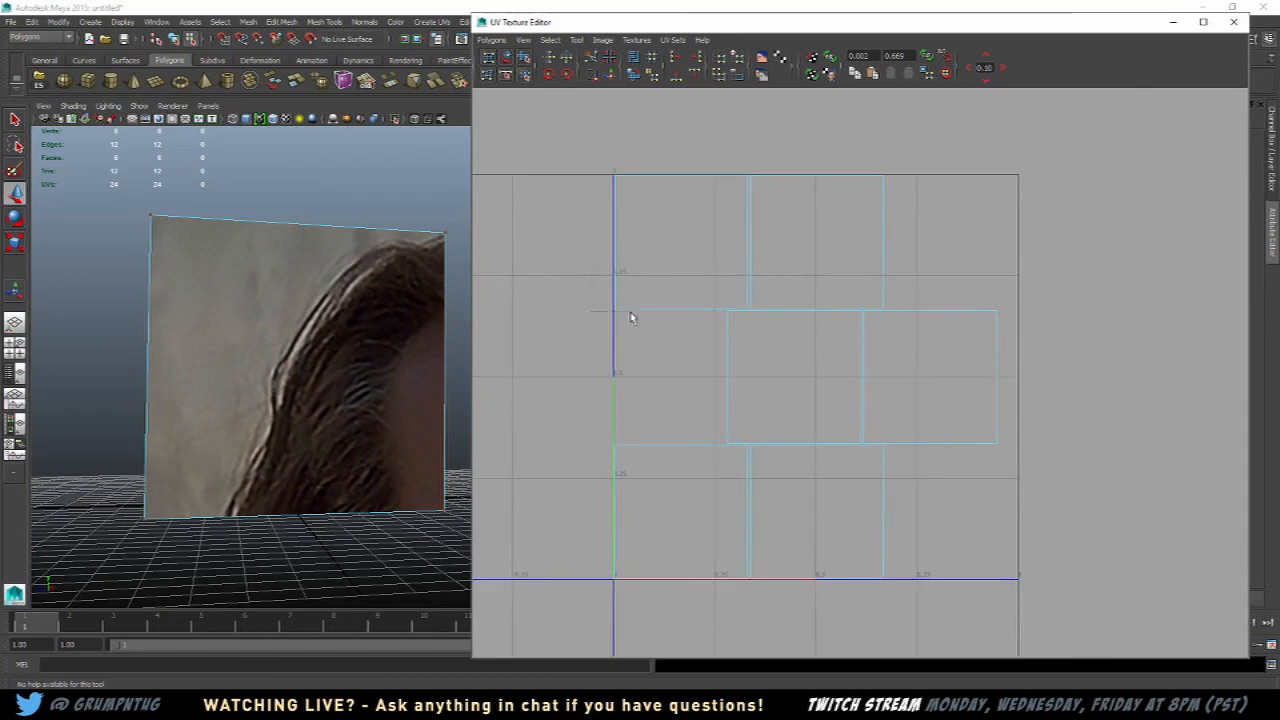
# Step: Select the upper-left shell's lower-left UV and show the Rotate, Scale and Move manipulators on it
pyautogui.click(613, 309)
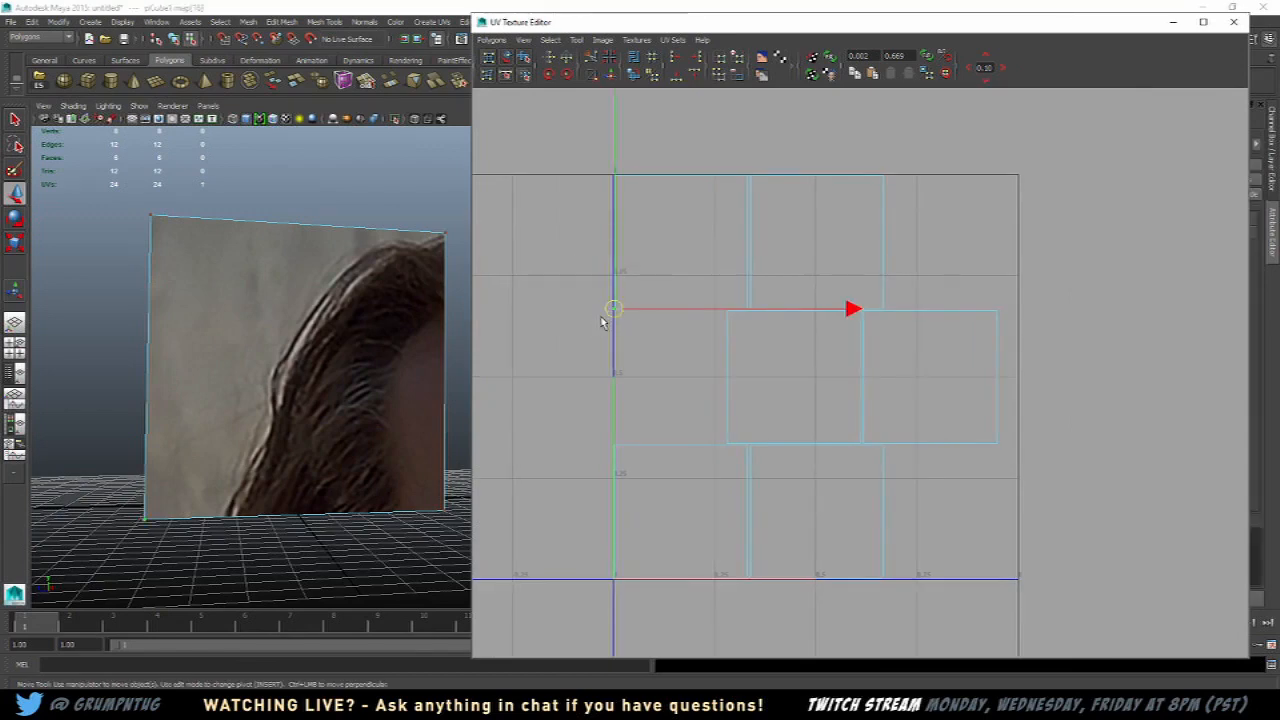
pyautogui.press('e')
pyautogui.press('r')
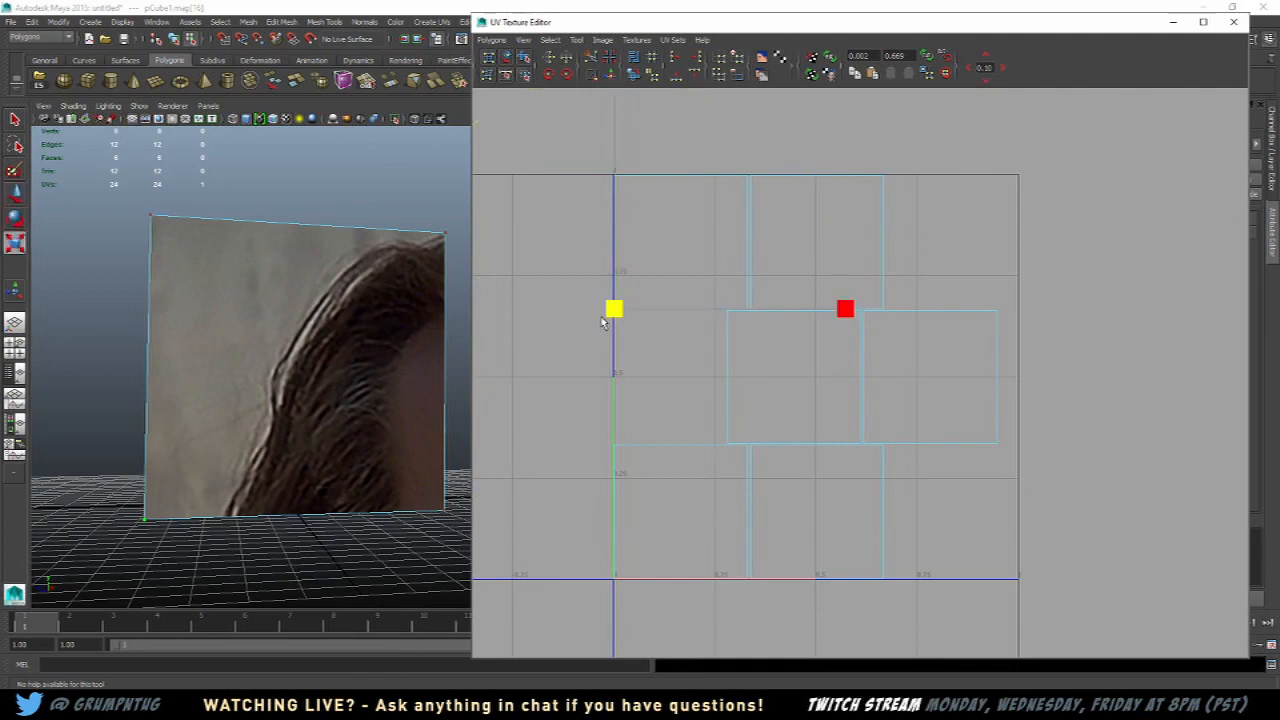
pyautogui.press('w')
pyautogui.press('e')
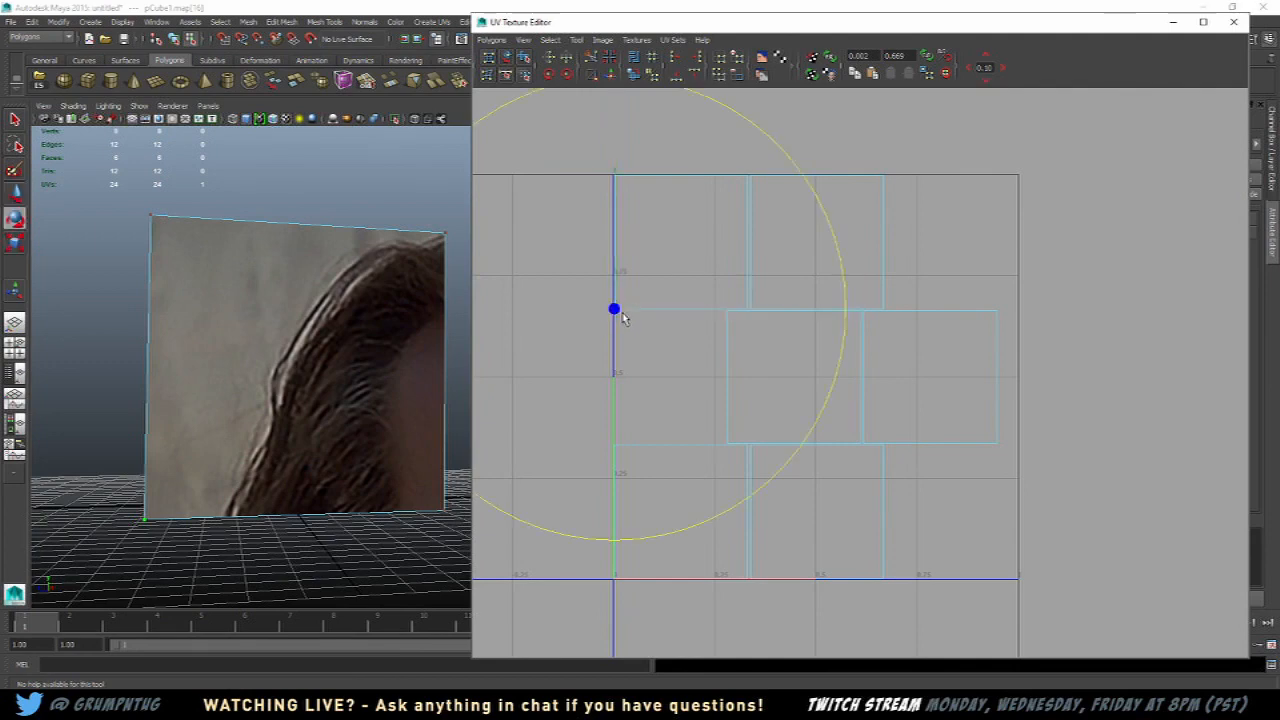
pyautogui.press('r')
# Step: Select all four UVs of the upper-left shell and scale them far beyond the texture space so the image repeats
pyautogui.click(577, 217)
pyautogui.moveTo(581, 146); pyautogui.dragTo(715, 367)
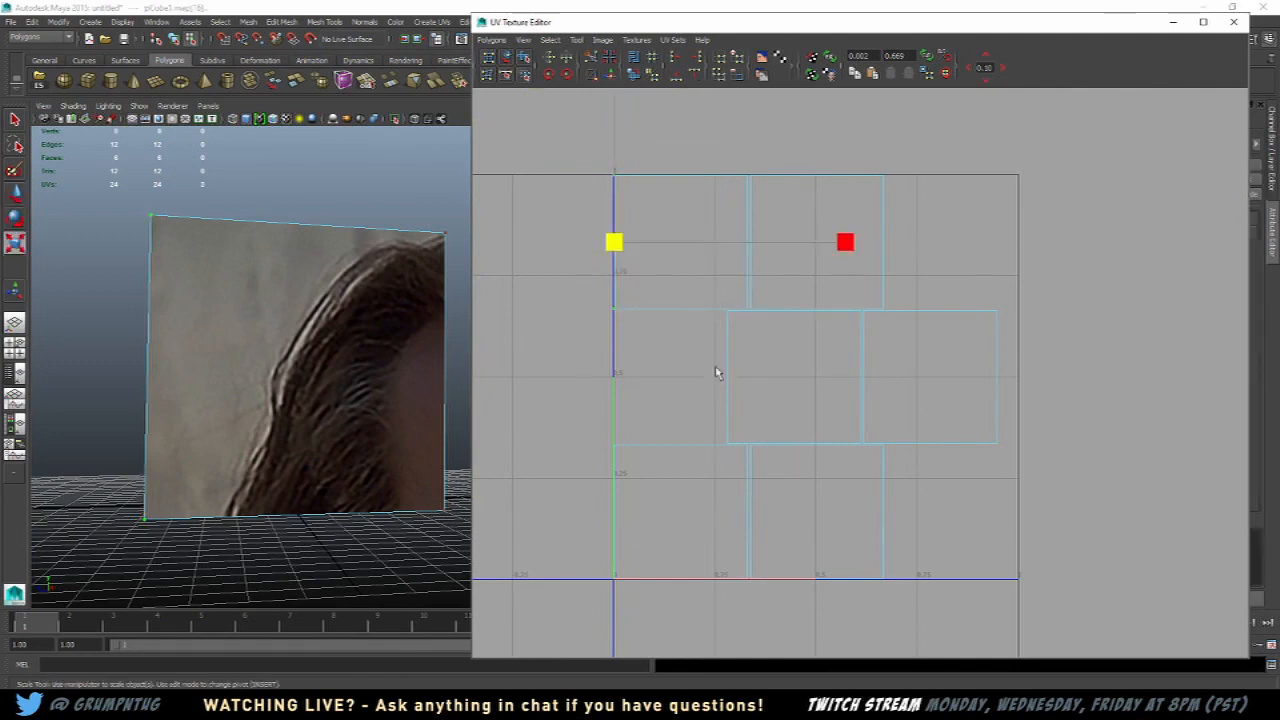
pyautogui.moveTo(612, 247); pyautogui.dragTo(694, 331, button='right')
pyautogui.moveTo(680, 248); pyautogui.dragTo(1163, 58)
pyautogui.moveTo(683, 246); pyautogui.dragTo(866, 118)
pyautogui.scroll(-6, 842, 195)
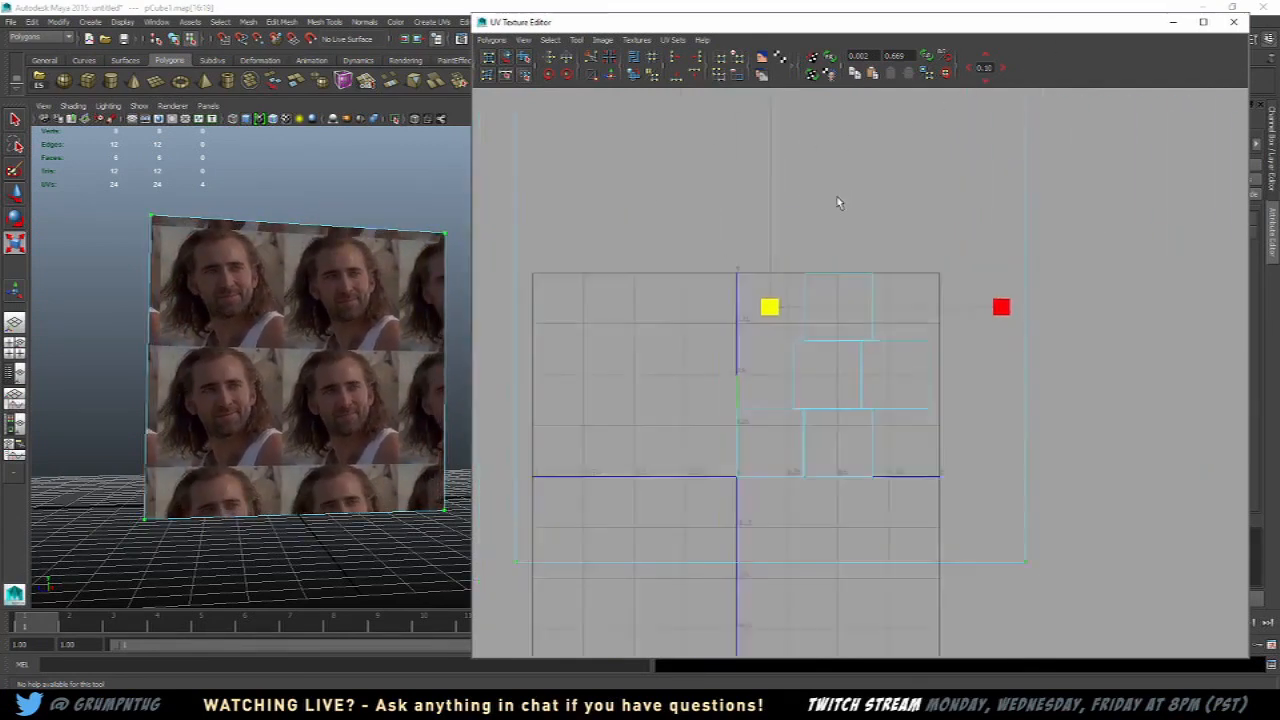
pyautogui.keyDown('alt'); pyautogui.moveTo(951, 298); pyautogui.dragTo(826, 272, button='middle'); pyautogui.keyUp('alt')
pyautogui.scroll(1, 730, 294)
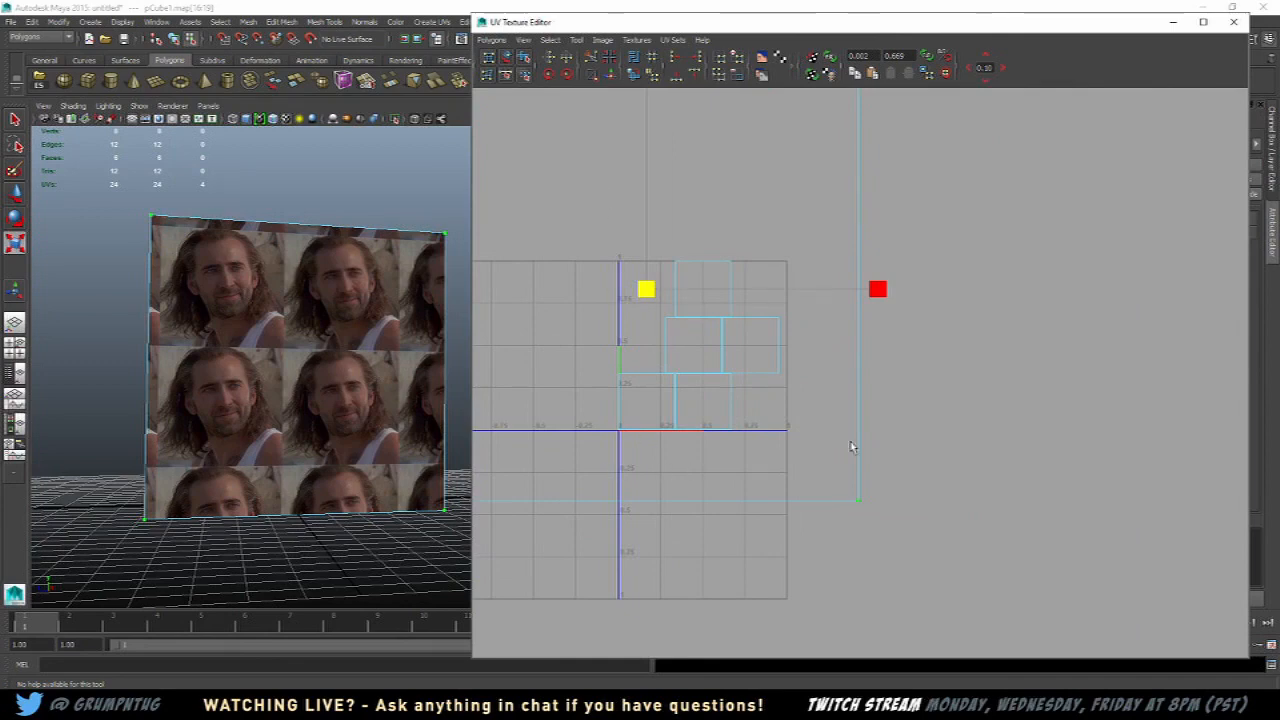
# Step: Display the texture image behind the UV layout and compare it with the enlarged shell
pyautogui.click(762, 58)
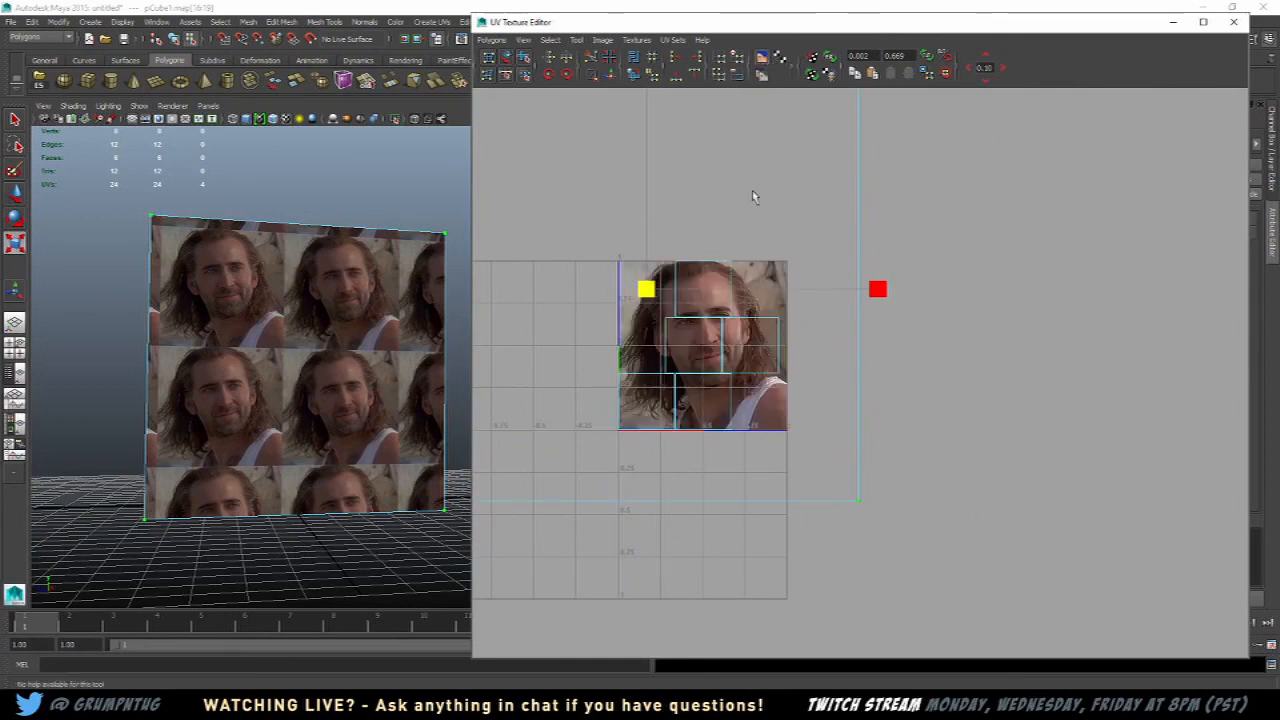
pyautogui.keyDown('alt'); pyautogui.moveTo(731, 353); pyautogui.dragTo(818, 285, button='middle'); pyautogui.keyUp('alt')
pyautogui.scroll(-2, 714, 364)
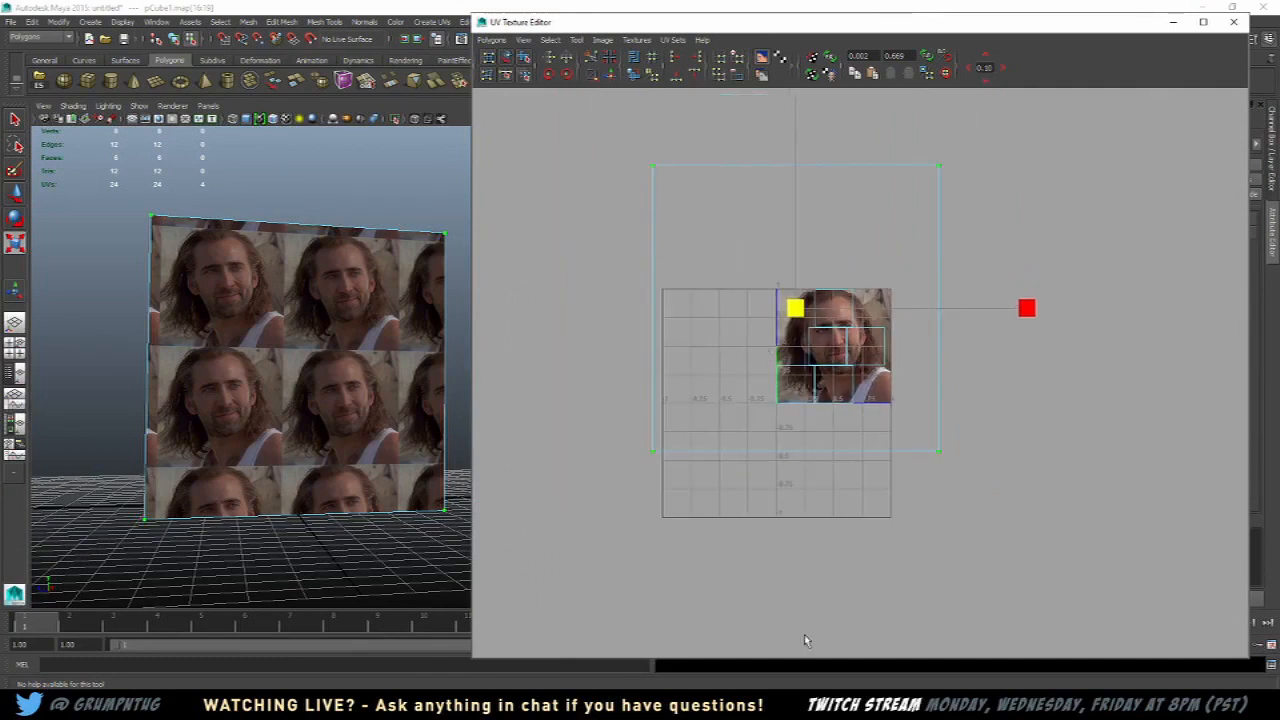
pyautogui.keyDown('alt'); pyautogui.moveTo(985, 308); pyautogui.dragTo(733, 343, button='middle'); pyautogui.keyUp('alt')
pyautogui.scroll(1, 733, 343)
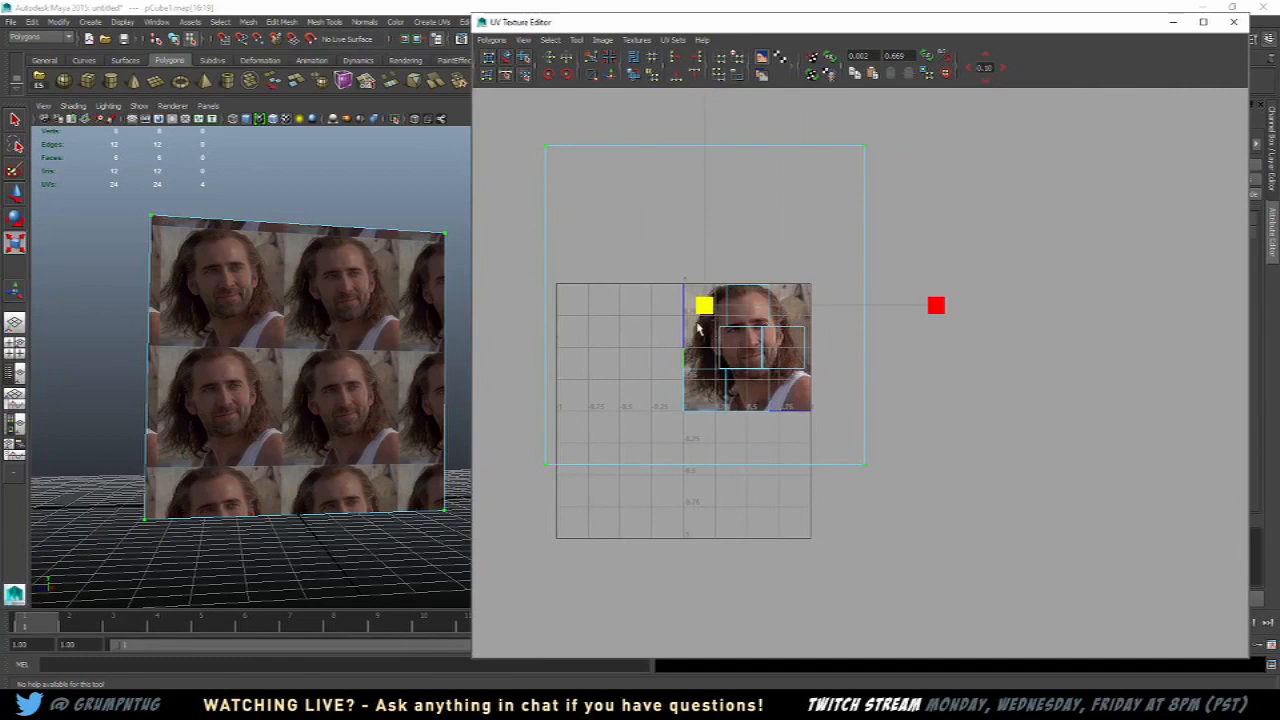
# Step: Try scaling the enlarged shell further, return it to its original size in the layout and deselect its UVs
pyautogui.moveTo(705, 310); pyautogui.dragTo(1100, 80)
pyautogui.moveTo(1000, 152); pyautogui.dragTo(888, 297)
pyautogui.scroll(3, 1004, 325)
pyautogui.keyDown('alt'); pyautogui.moveTo(878, 311); pyautogui.dragTo(998, 385, button='middle'); pyautogui.keyUp('alt')
pyautogui.click(602, 424)
pyautogui.keyDown('alt'); pyautogui.moveTo(682, 368); pyautogui.dragTo(673, 447, button='middle'); pyautogui.keyUp('alt')
pyautogui.keyDown('alt'); pyautogui.moveTo(483, 306); pyautogui.dragTo(457, 332, button='middle'); pyautogui.keyUp('alt')
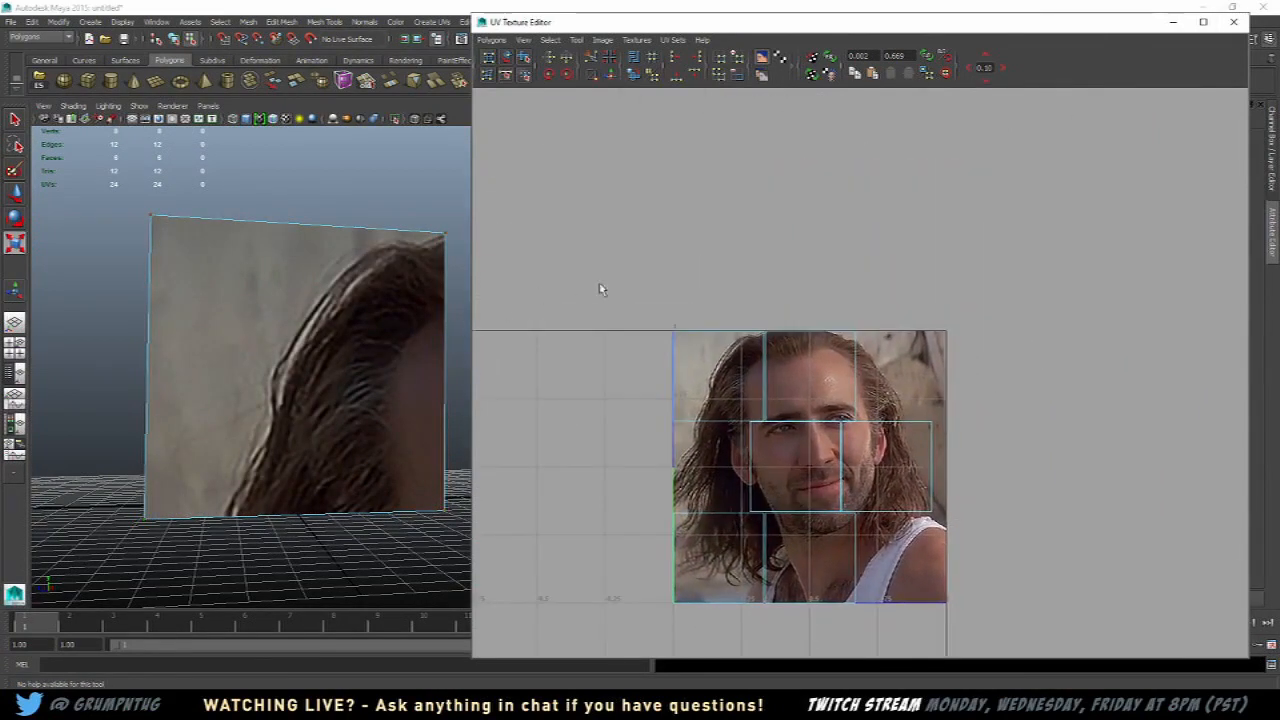
# Step: Examine the texture on the cube's top and side faces against the image in the UV layout
pyautogui.keyDown('alt'); pyautogui.moveTo(360, 359); pyautogui.dragTo(235, 415); pyautogui.keyUp('alt')
pyautogui.scroll(-4, 420, 306)
pyautogui.keyDown('alt'); pyautogui.moveTo(460, 279); pyautogui.dragTo(40, 368, button='middle'); pyautogui.keyUp('alt')
pyautogui.scroll(3, 171, 337)
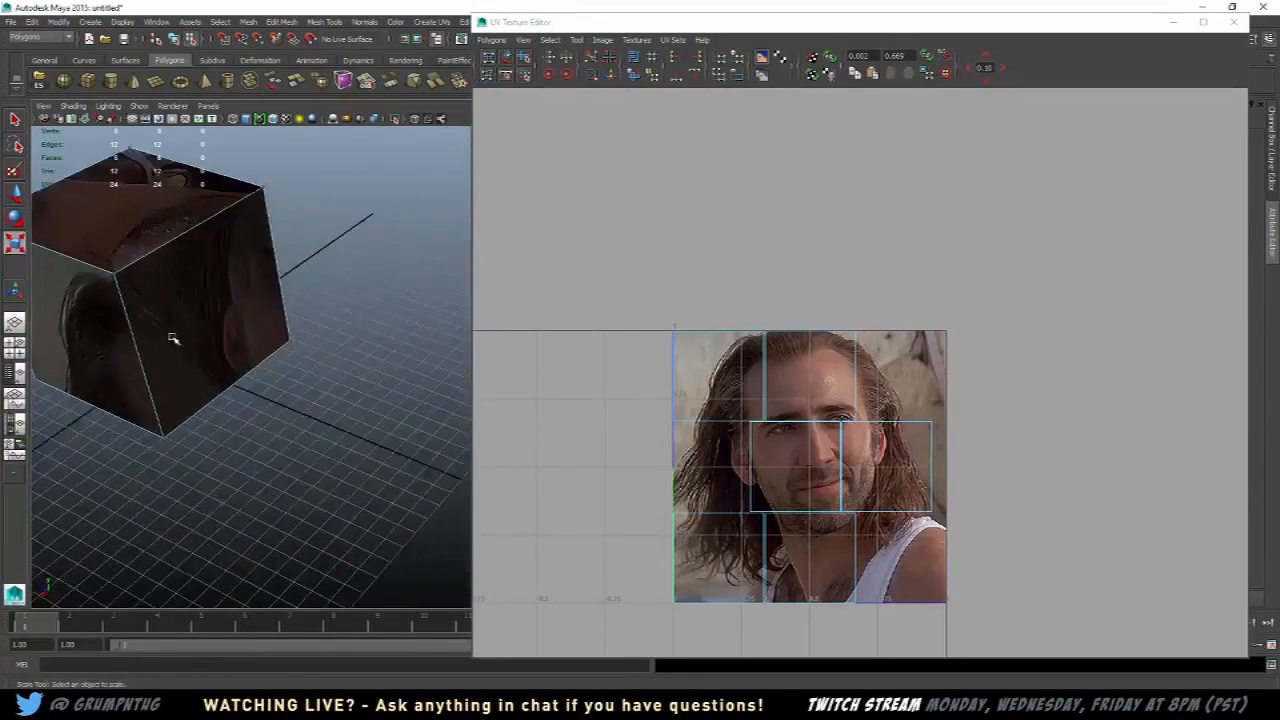
pyautogui.keyDown('alt'); pyautogui.moveTo(171, 337); pyautogui.dragTo(423, 343); pyautogui.keyUp('alt')
pyautogui.keyDown('alt'); pyautogui.moveTo(366, 320); pyautogui.dragTo(181, 322, button='middle'); pyautogui.keyUp('alt')
pyautogui.scroll(-3, 181, 322)
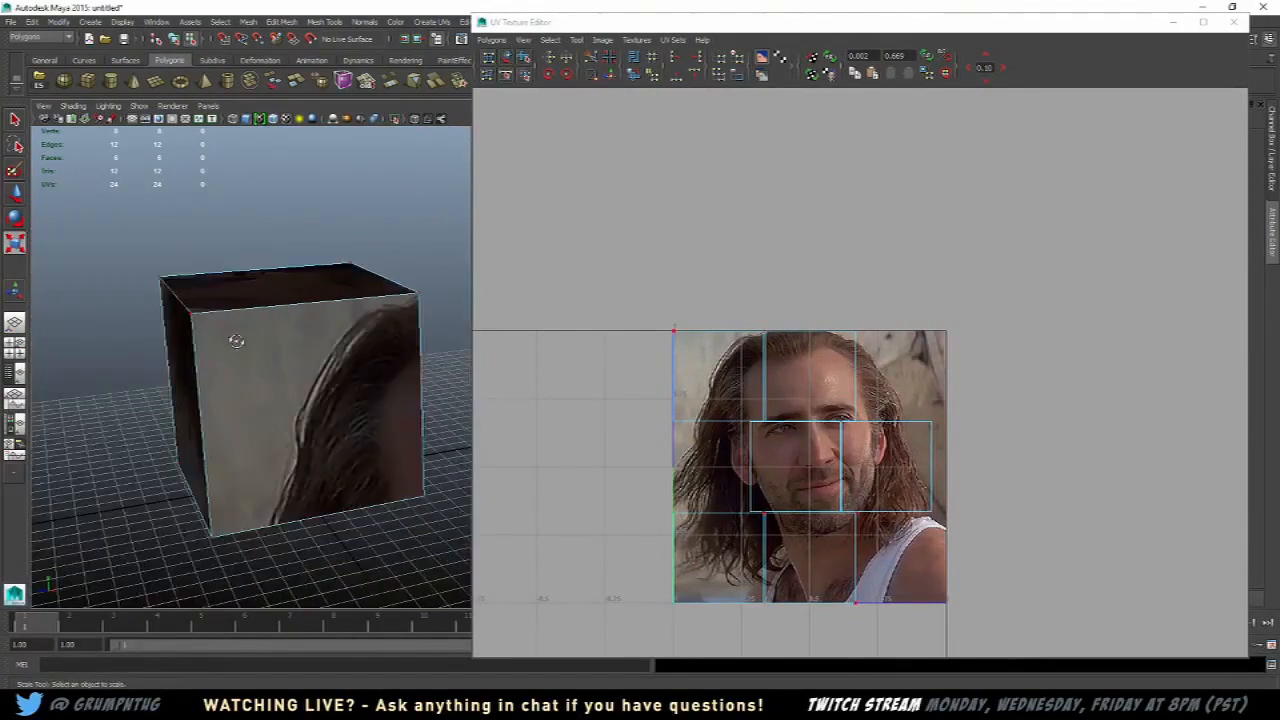
pyautogui.keyDown('alt'); pyautogui.moveTo(236, 341); pyautogui.dragTo(407, 345); pyautogui.keyUp('alt')
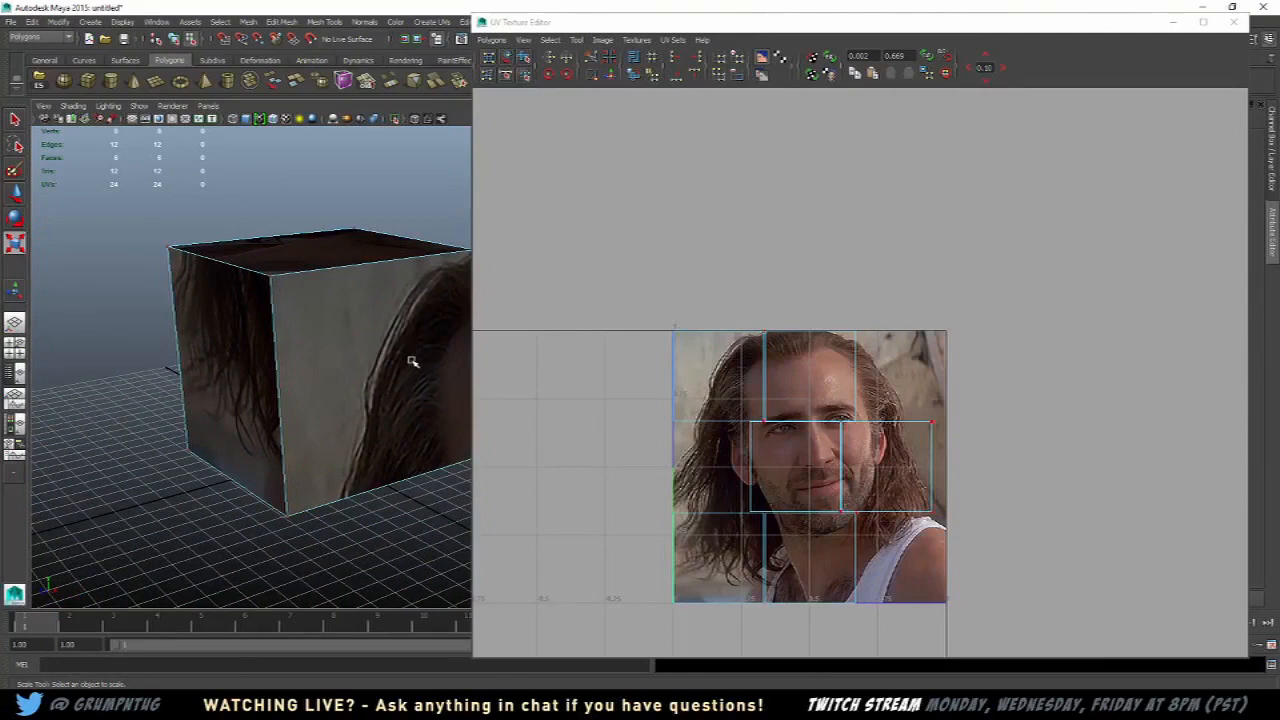
# Step: Try moving the lower-left UV of the upper-left shell slightly upward, undo the move and deselect the UV
pyautogui.keyDown('alt'); pyautogui.moveTo(684, 476); pyautogui.dragTo(683, 496, button='right'); pyautogui.keyUp('alt')
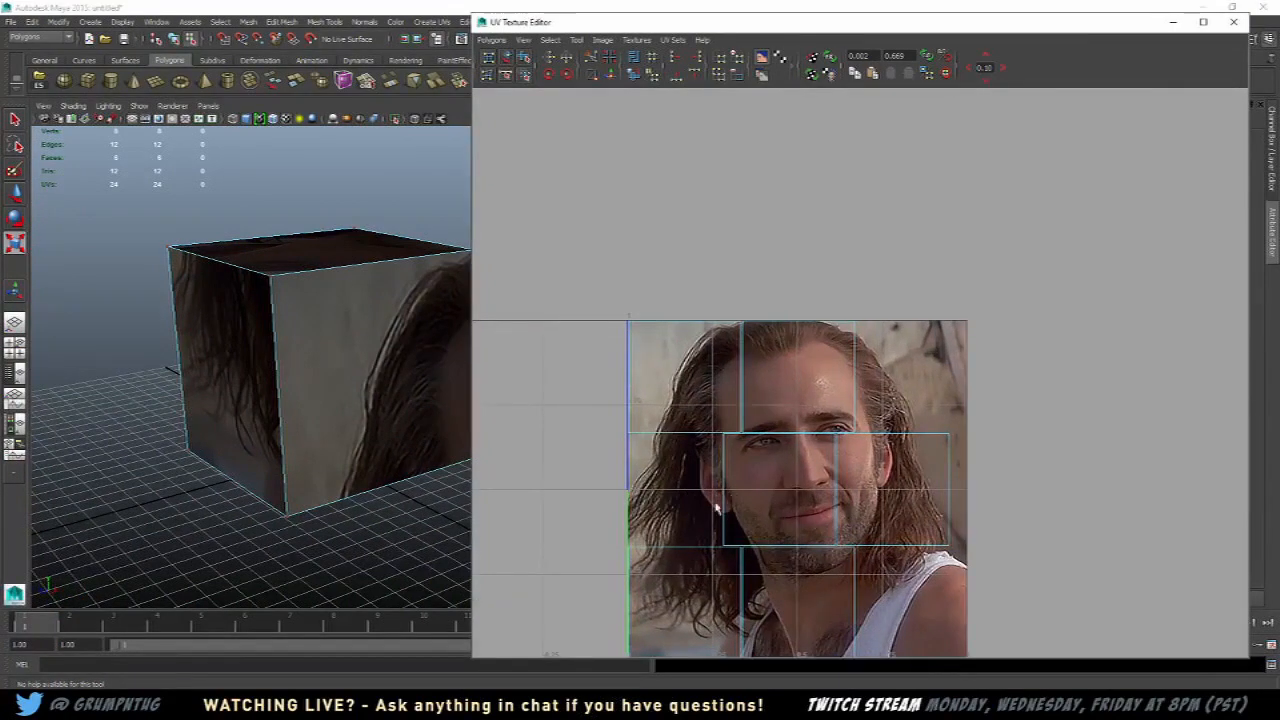
pyautogui.keyDown('alt'); pyautogui.moveTo(663, 503); pyautogui.dragTo(661, 445, button='middle'); pyautogui.keyUp('alt')
pyautogui.keyDown('alt'); pyautogui.moveTo(661, 445); pyautogui.dragTo(671, 466, button='right'); pyautogui.keyUp('alt')
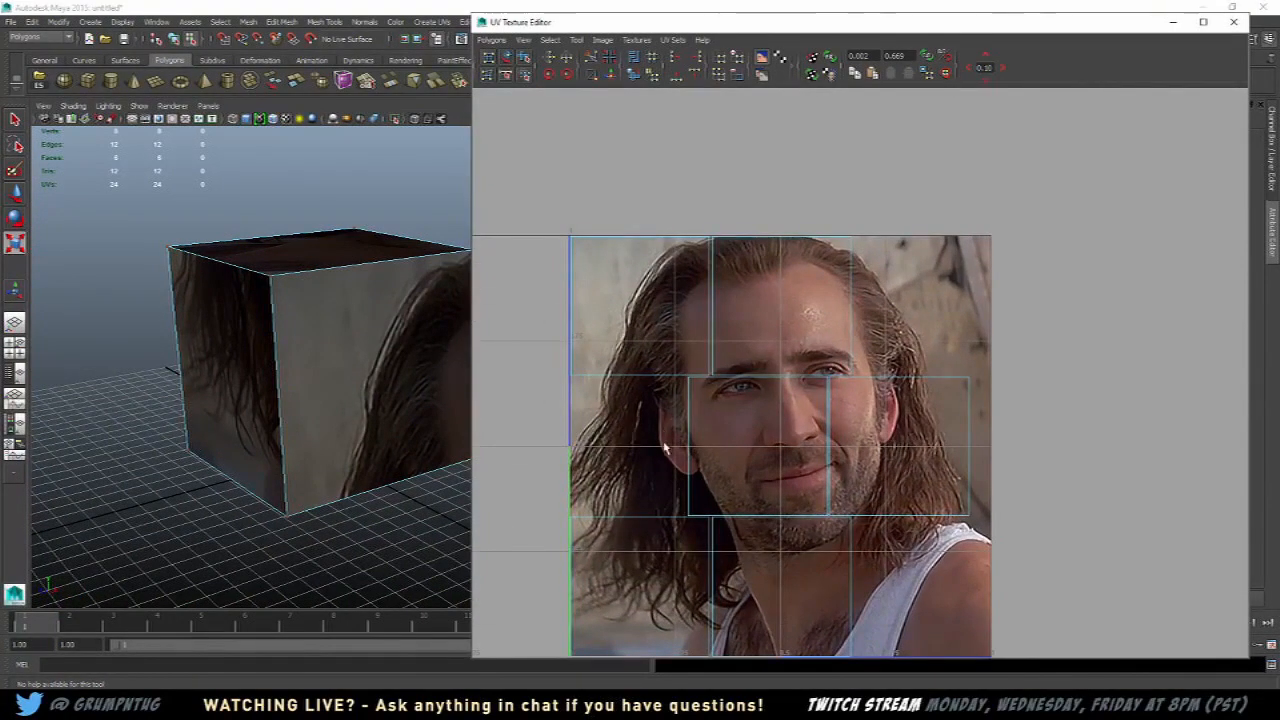
pyautogui.keyDown('alt'); pyautogui.moveTo(617, 467); pyautogui.dragTo(635, 420, button='middle'); pyautogui.keyUp('alt')
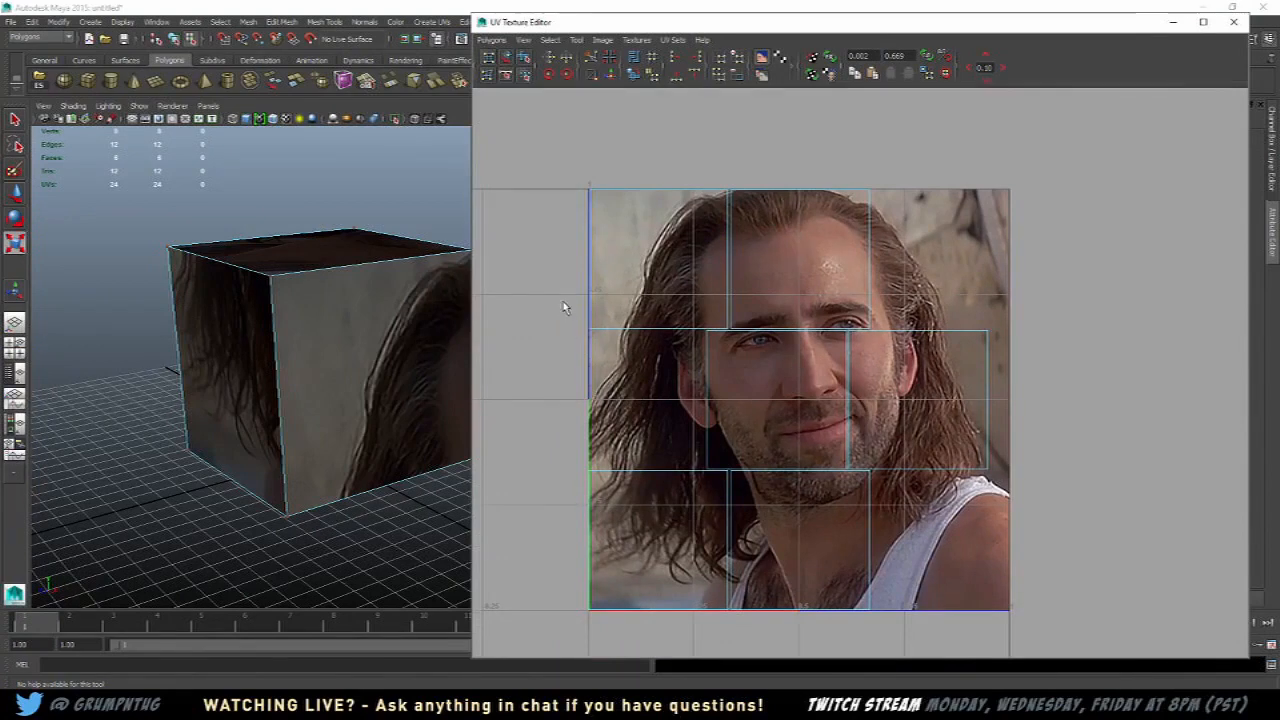
pyautogui.moveTo(559, 312); pyautogui.dragTo(587, 313, button='right')
pyautogui.click(588, 330)
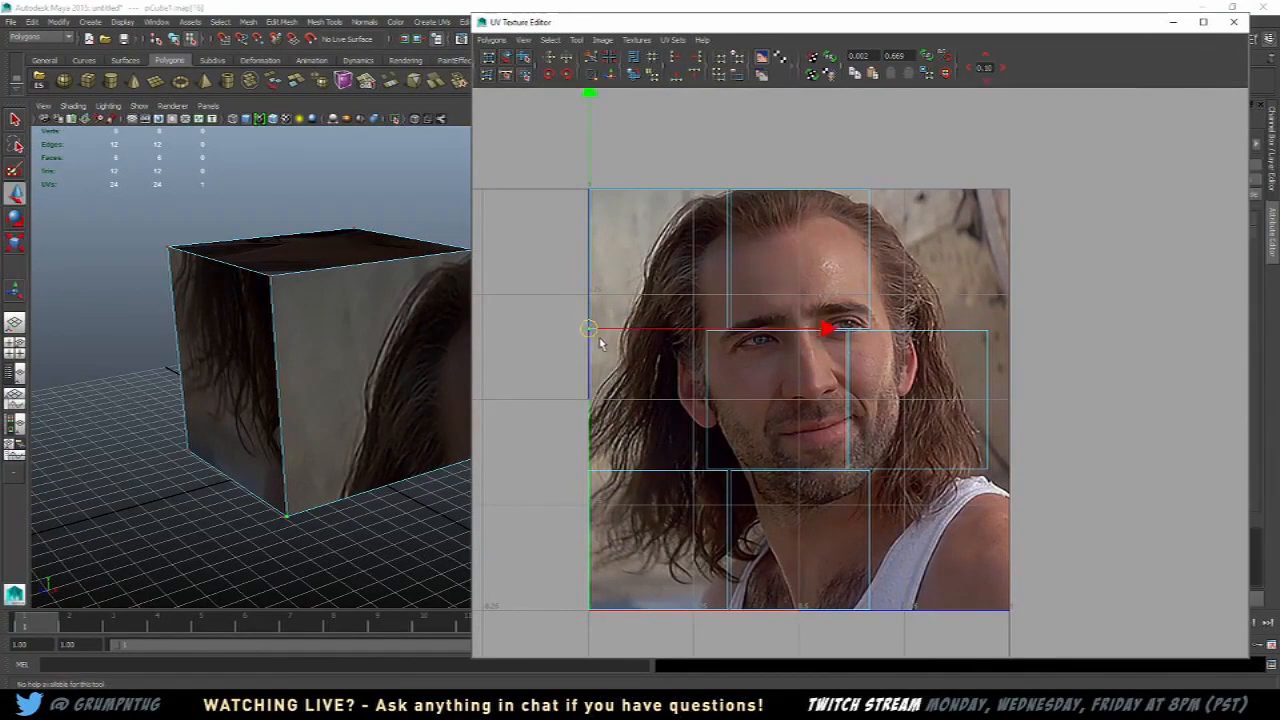
pyautogui.moveTo(589, 332)
pyautogui.mouseDown()
pyautogui.moveTo(608, 293)
pyautogui.moveTo(589, 310)
pyautogui.mouseUp()
pyautogui.hotkey('ctrl', 'z')
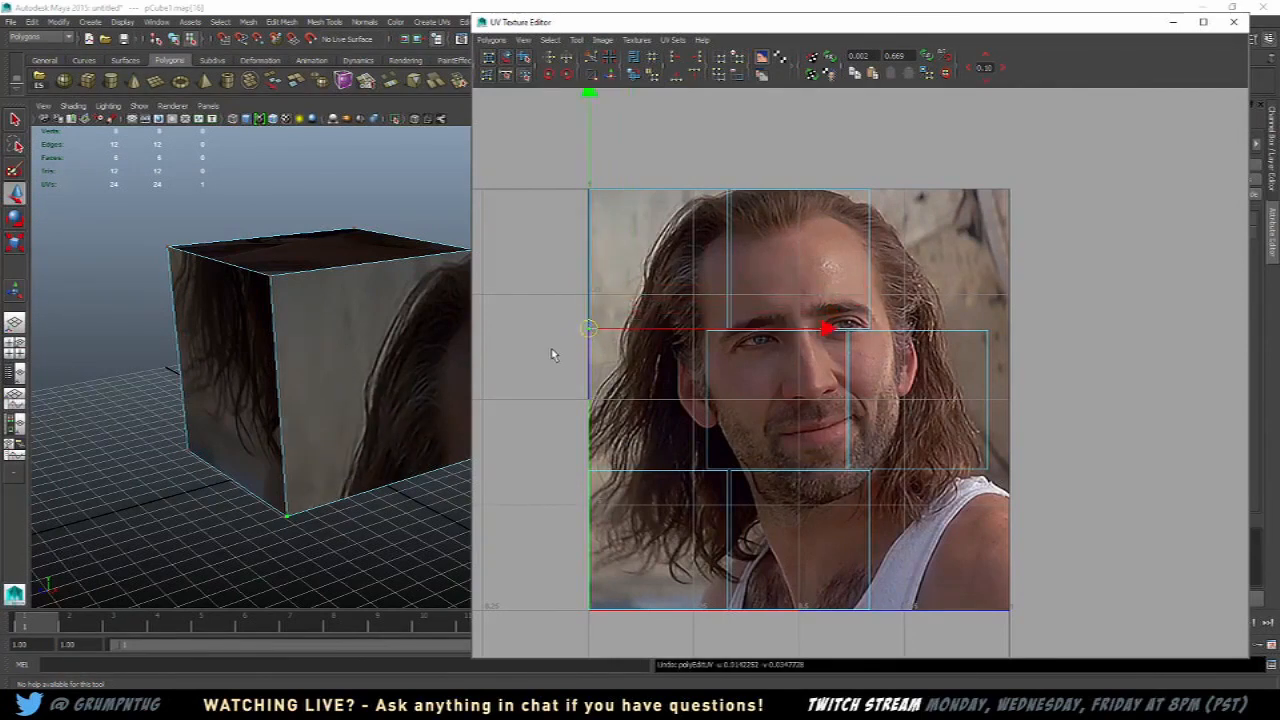
pyautogui.click(555, 353)
# Step: Move the upper-middle face and the two middle-row faces out of the texture space, stacking them to the right of the image
pyautogui.keyDown('alt'); pyautogui.moveTo(626, 367); pyautogui.dragTo(604, 352, button='middle'); pyautogui.keyUp('alt')
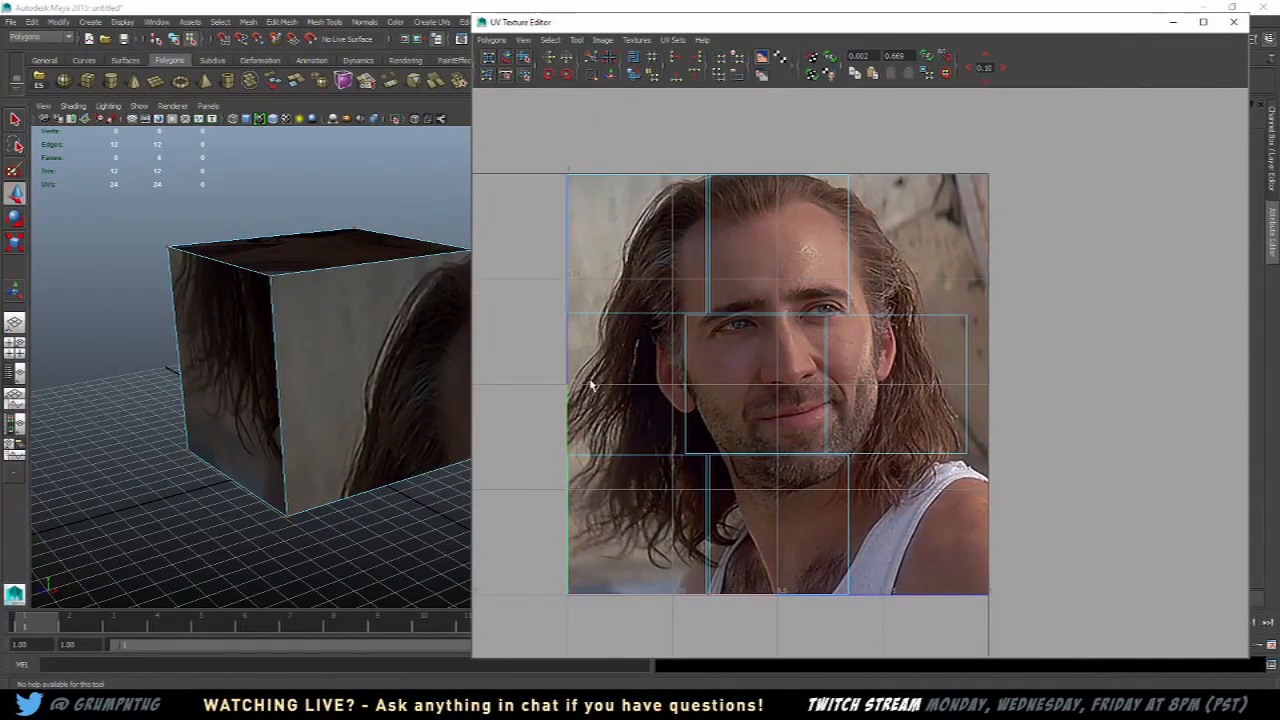
pyautogui.keyDown('alt'); pyautogui.moveTo(703, 328); pyautogui.dragTo(580, 357, button='middle'); pyautogui.keyUp('alt')
pyautogui.scroll(-2, 594, 366)
pyautogui.keyDown('alt'); pyautogui.moveTo(677, 370); pyautogui.dragTo(715, 357, button='middle'); pyautogui.keyUp('alt')
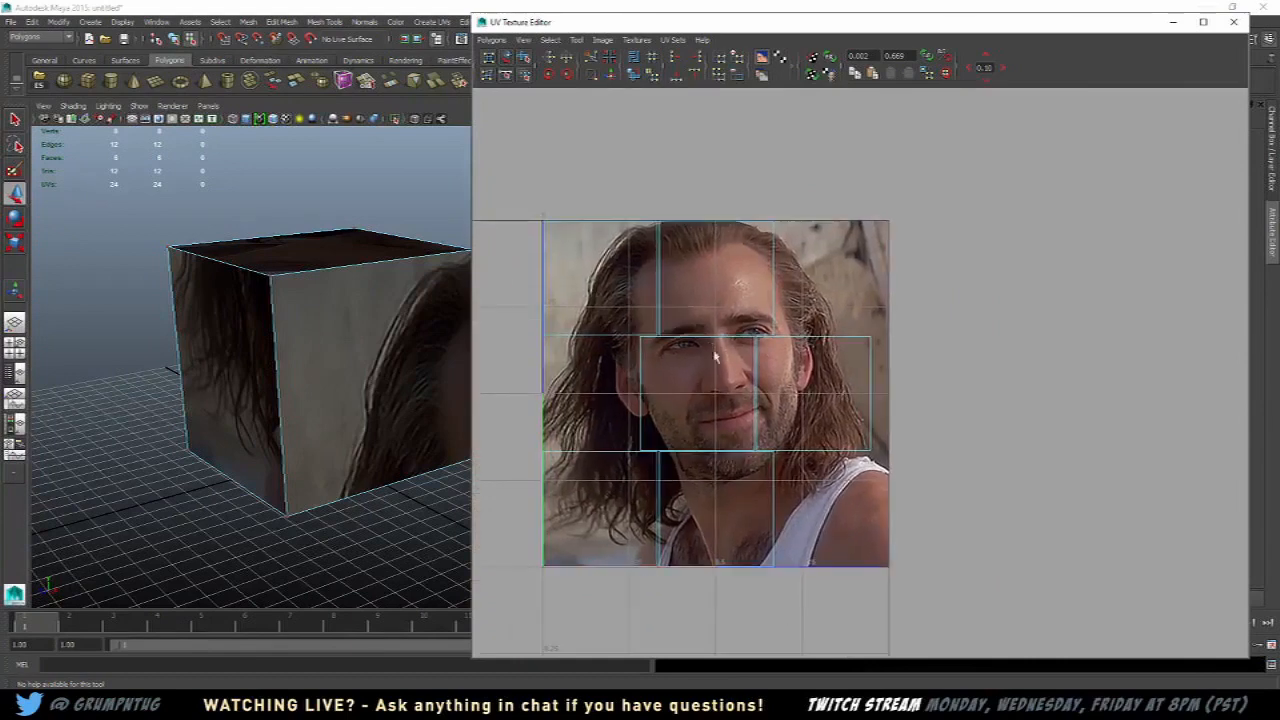
pyautogui.rightClick(725, 258)
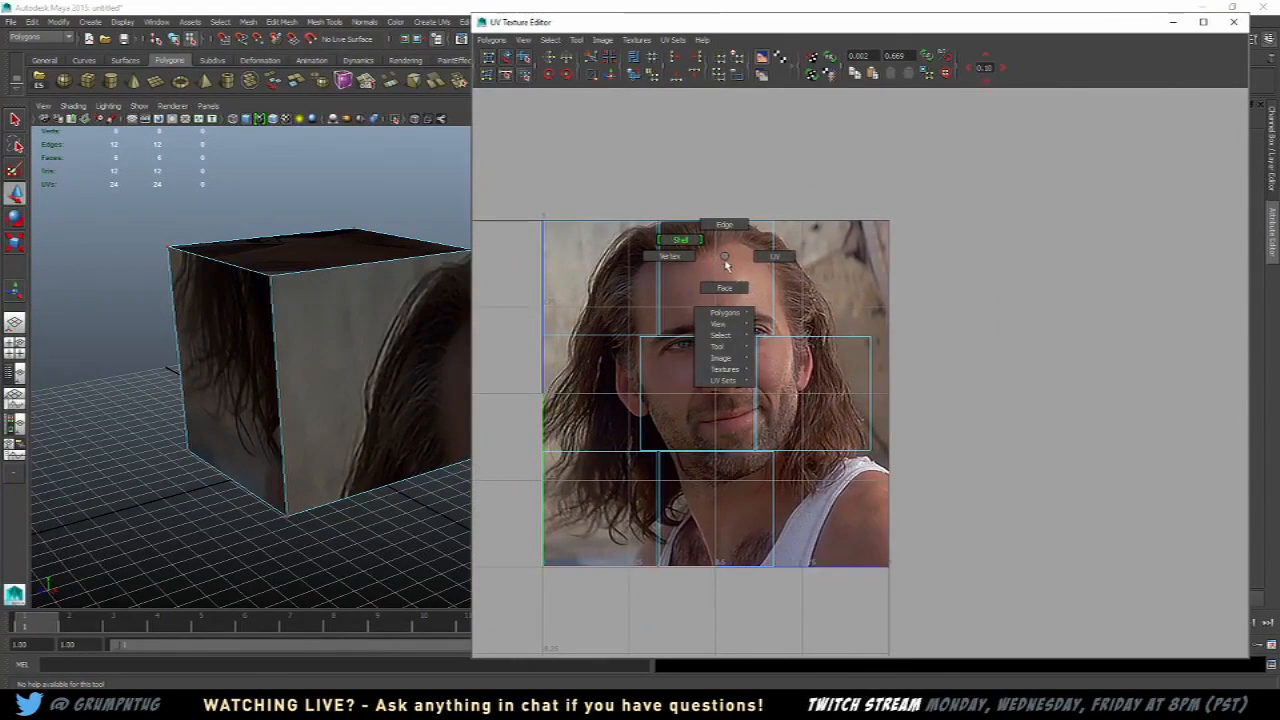
pyautogui.moveTo(726, 262); pyautogui.dragTo(729, 289, button='right')
pyautogui.click(738, 252)
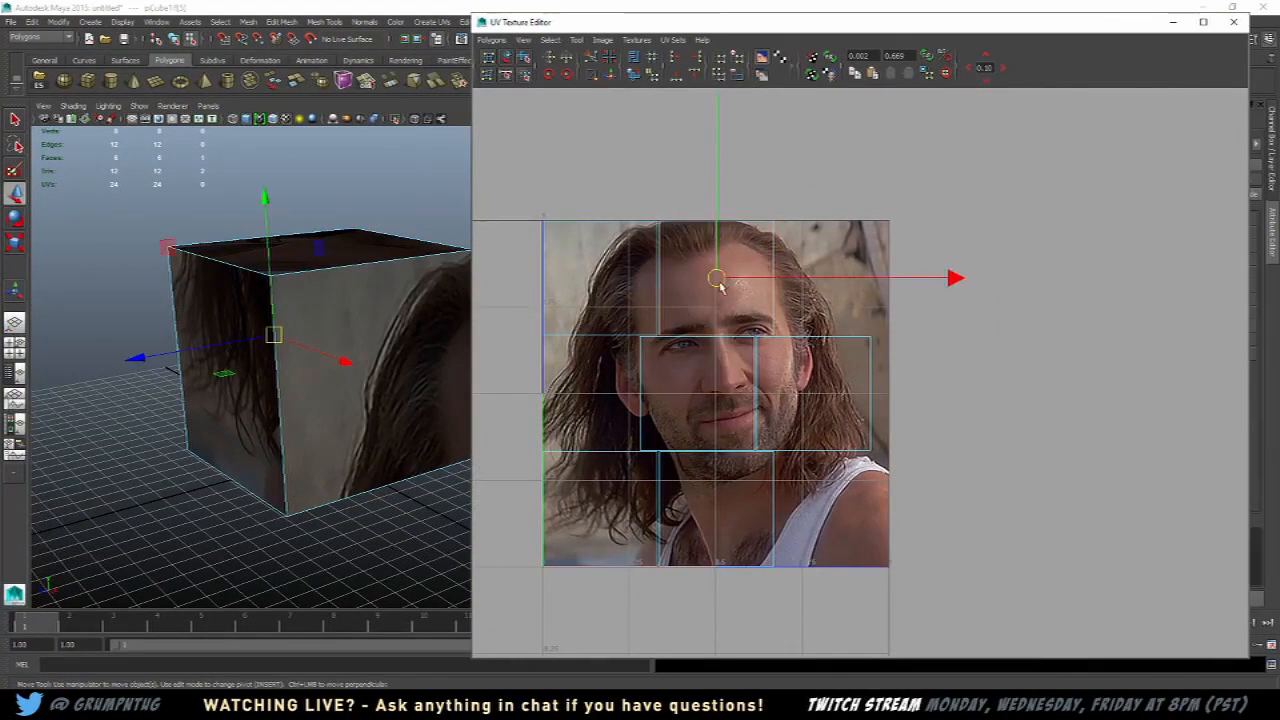
pyautogui.moveTo(717, 281); pyautogui.dragTo(1040, 185)
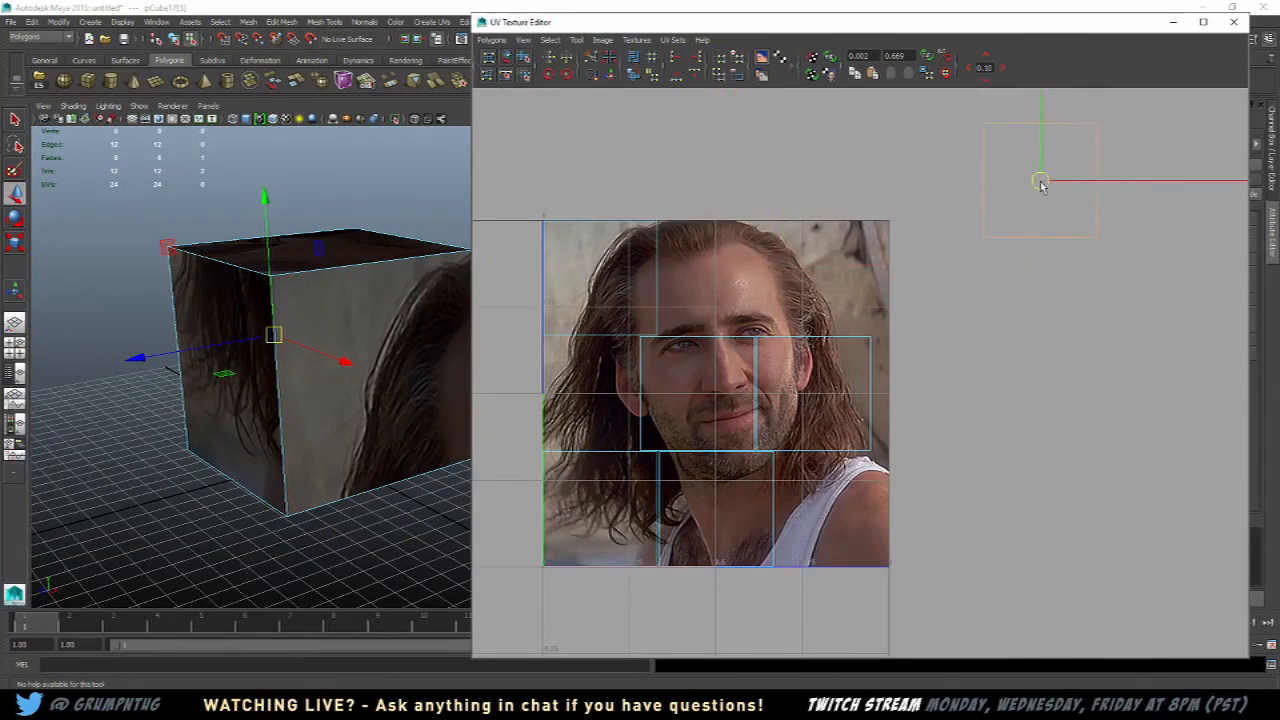
pyautogui.click(812, 410)
pyautogui.moveTo(824, 404); pyautogui.dragTo(1050, 316)
pyautogui.click(688, 408)
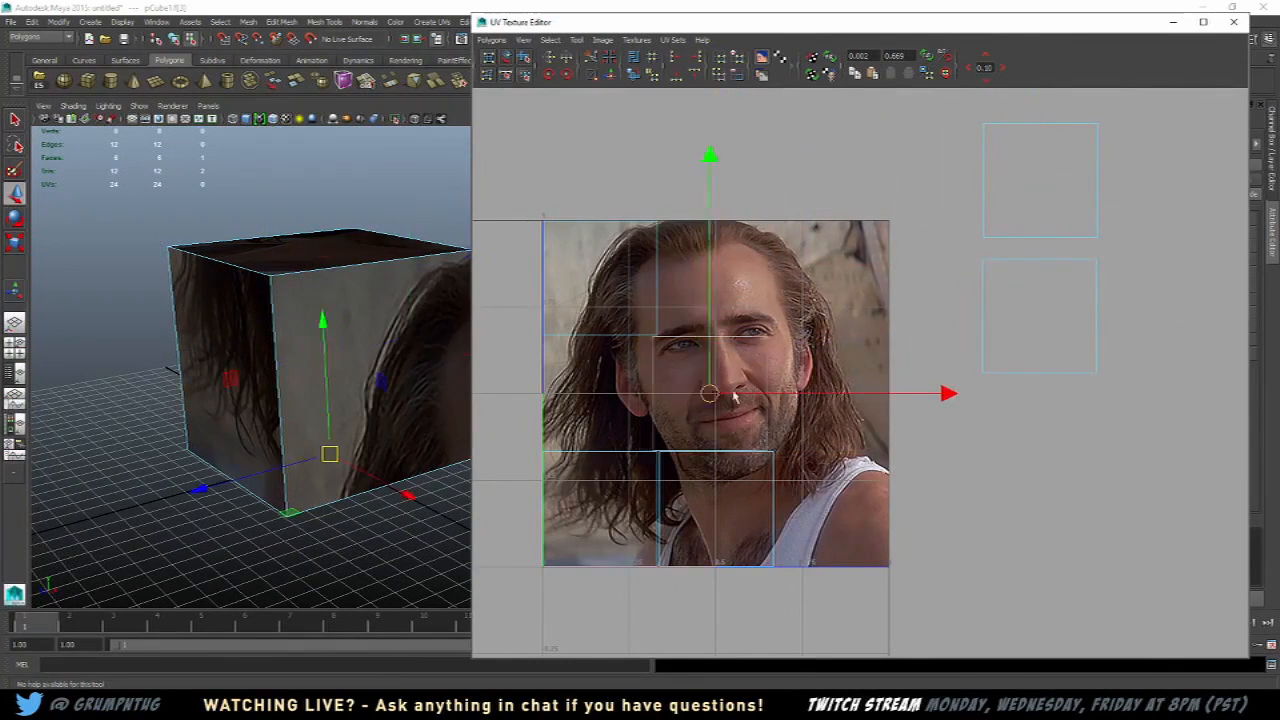
pyautogui.moveTo(733, 397); pyautogui.dragTo(1072, 462)
# Step: Move the two bottom-row faces out of the texture space and place them above the image
pyautogui.click(708, 514)
pyautogui.moveTo(712, 510); pyautogui.dragTo(803, 140)
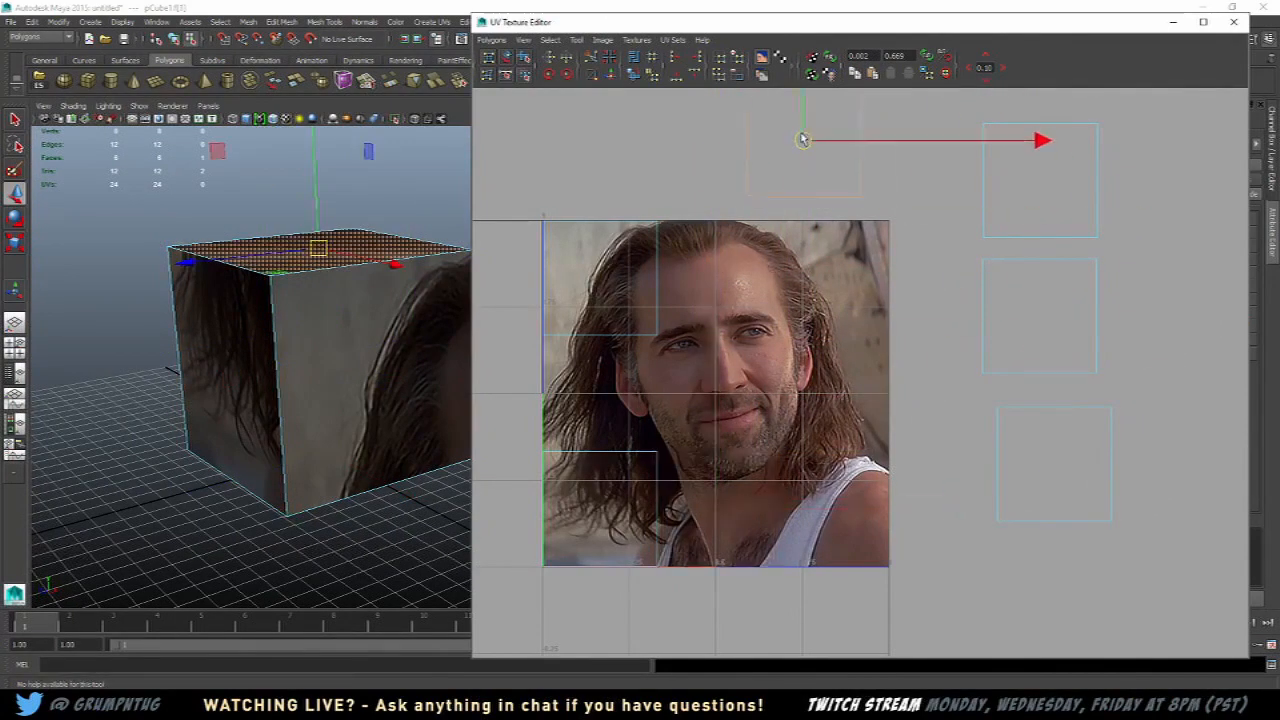
pyautogui.click(600, 508)
pyautogui.moveTo(600, 508); pyautogui.dragTo(614, 150)
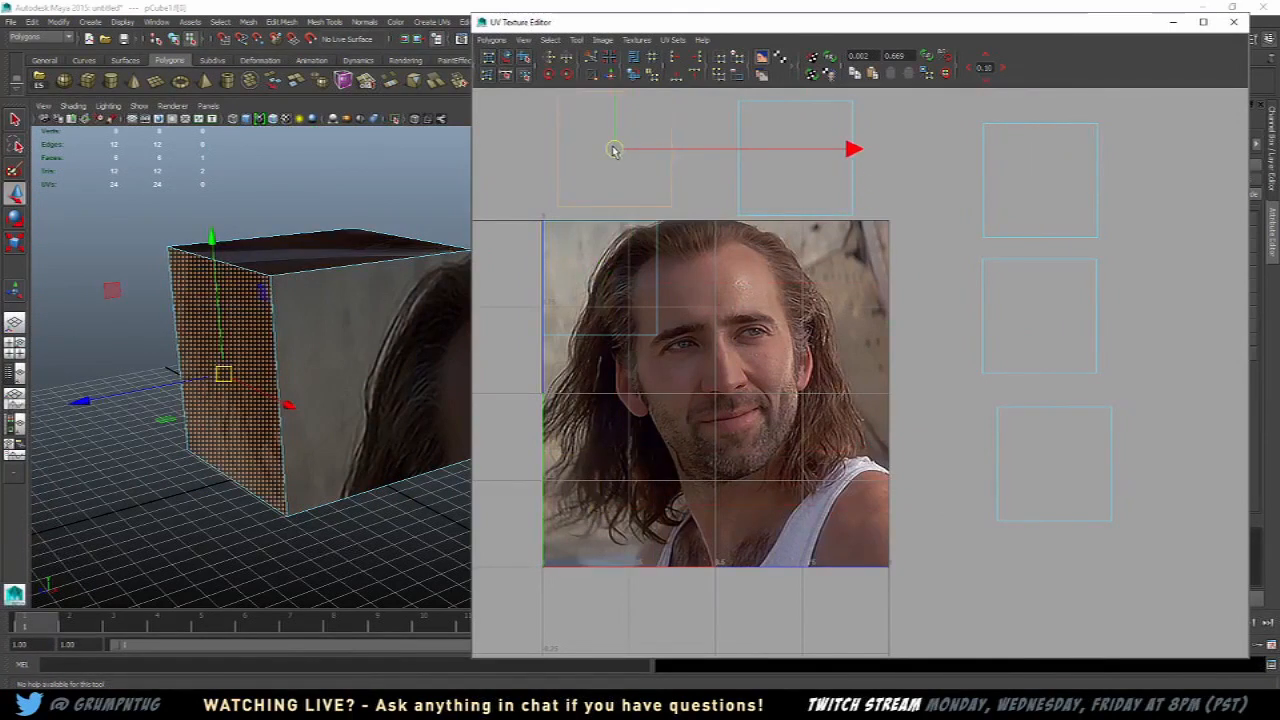
# Step: Select the two lower UVs of the upper-left shell that remains over the texture image
pyautogui.scroll(-2, 684, 244)
pyautogui.keyDown('alt'); pyautogui.moveTo(734, 324); pyautogui.dragTo(735, 344, button='middle'); pyautogui.keyUp('alt')
pyautogui.moveTo(640, 312); pyautogui.dragTo(664, 313, button='right')
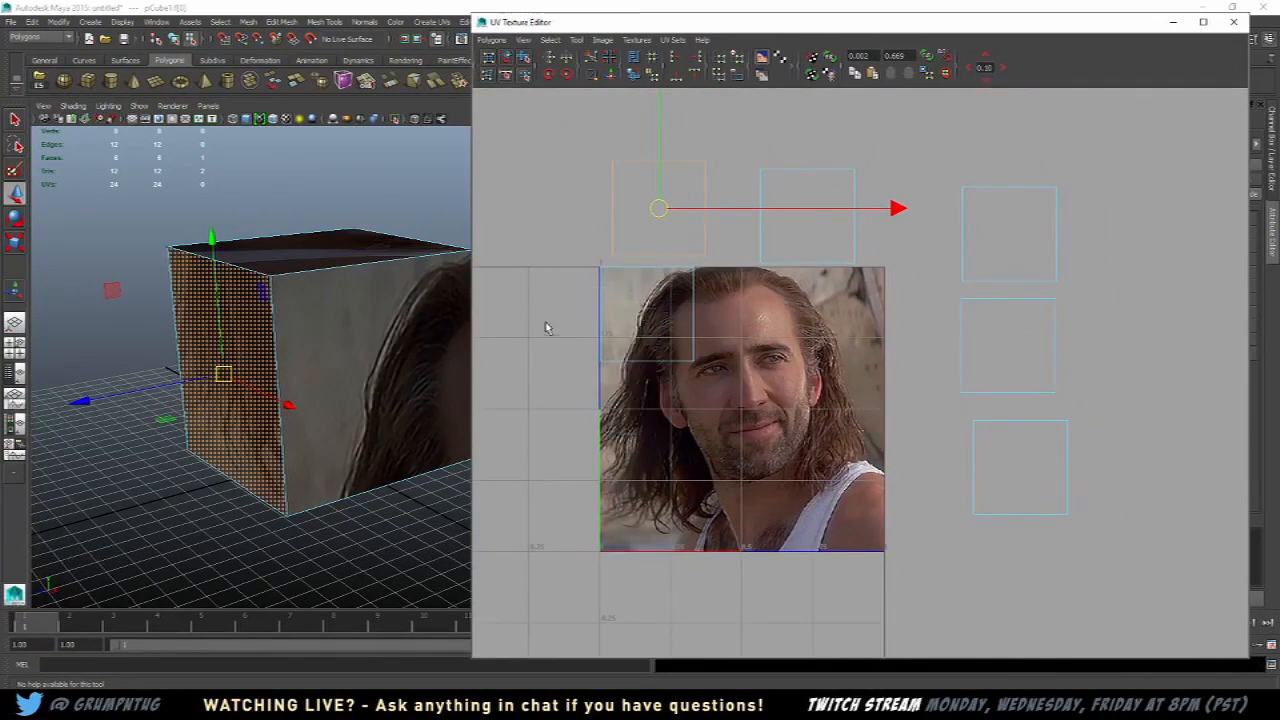
pyautogui.moveTo(558, 327); pyautogui.dragTo(602, 327, button='right')
pyautogui.moveTo(574, 309); pyautogui.dragTo(706, 441)
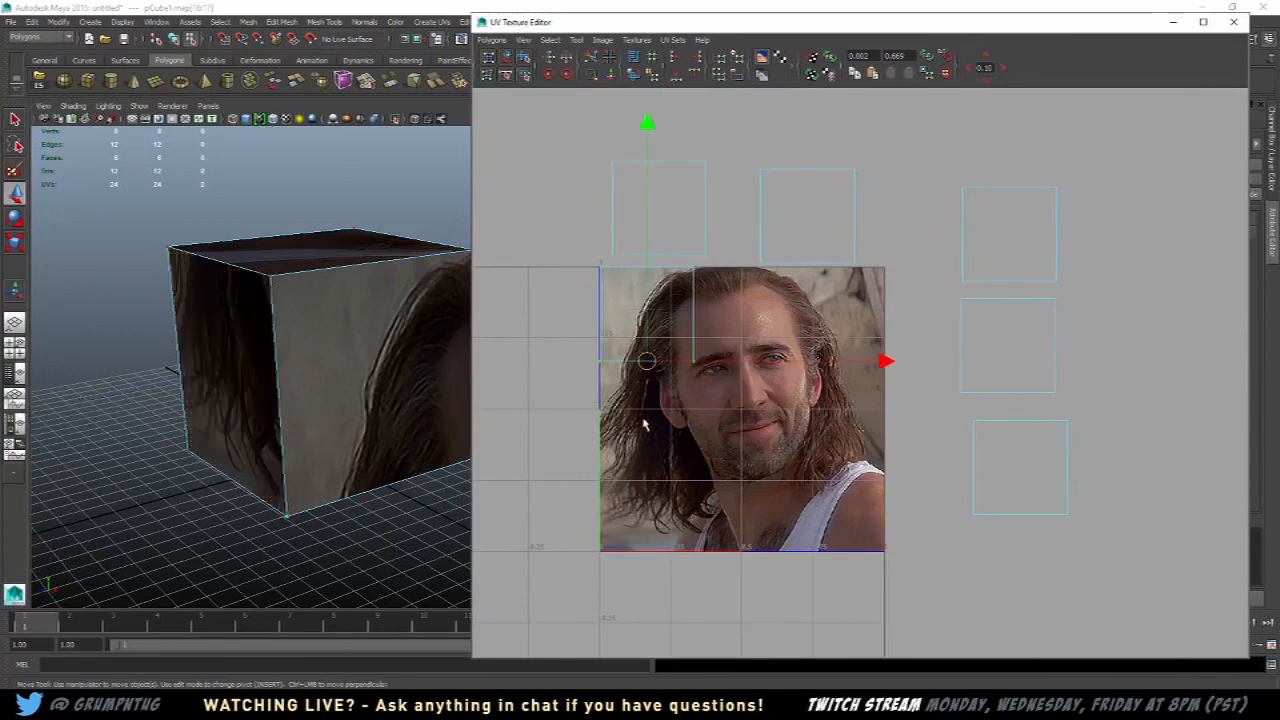
# Step: Snap the lower-left UV of the square shell lying on the photo to the texture's lower-left corner
pyautogui.moveTo(601, 384); pyautogui.dragTo(639, 418)
pyautogui.keyDown('alt'); pyautogui.moveTo(639, 418); pyautogui.dragTo(643, 377, button='middle'); pyautogui.keyUp('alt')
pyautogui.moveTo(603, 321)
pyautogui.mouseDown()
pyautogui.moveTo(578, 309)
pyautogui.moveTo(608, 320)
pyautogui.moveTo(608, 341)
pyautogui.mouseUp()
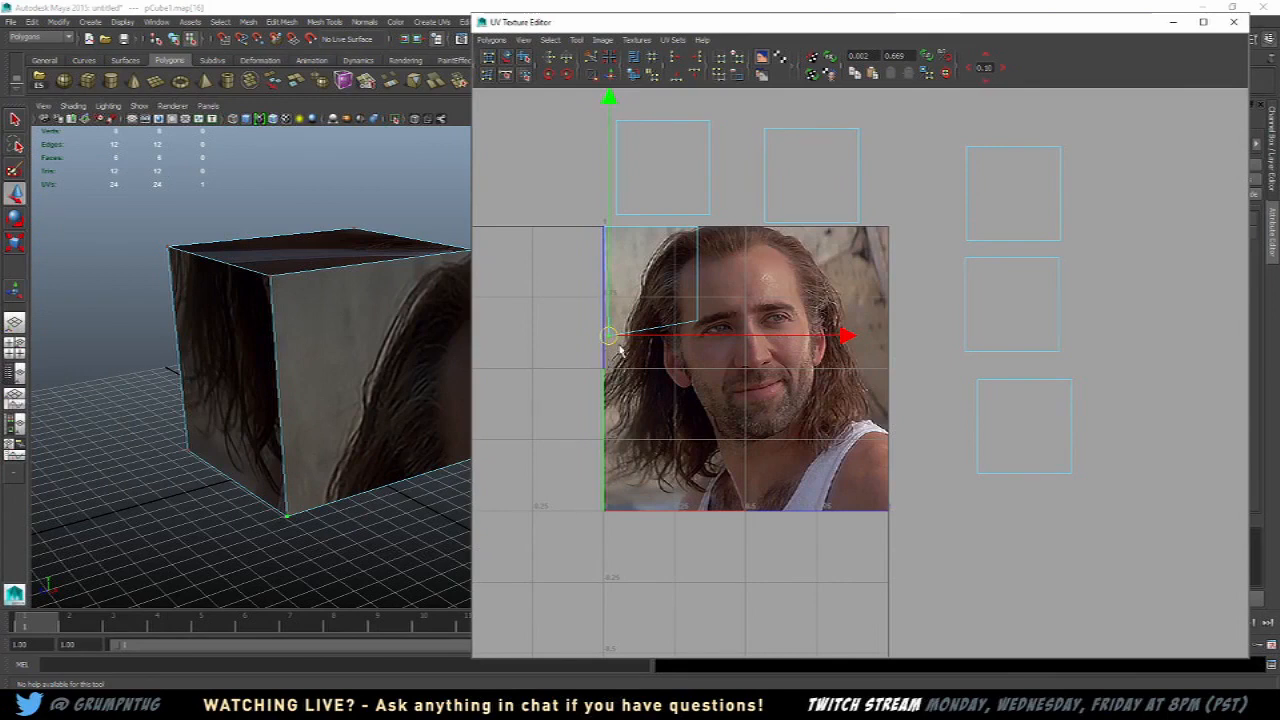
pyautogui.moveTo(620, 348)
pyautogui.mouseDown()
pyautogui.moveTo(662, 322)
pyautogui.moveTo(700, 323)
pyautogui.moveTo(598, 230)
pyautogui.moveTo(703, 343)
pyautogui.moveTo(627, 300)
pyautogui.moveTo(620, 325)
pyautogui.mouseUp()
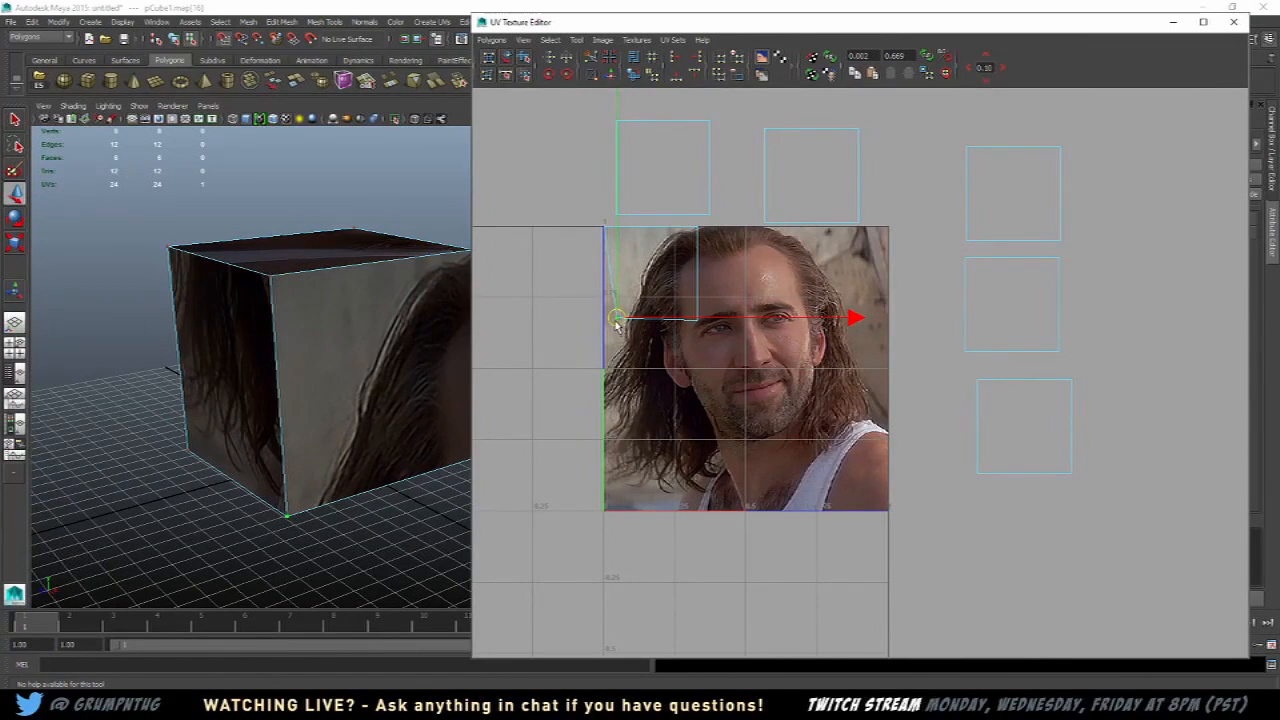
pyautogui.moveTo(617, 319); pyautogui.dragTo(608, 512)
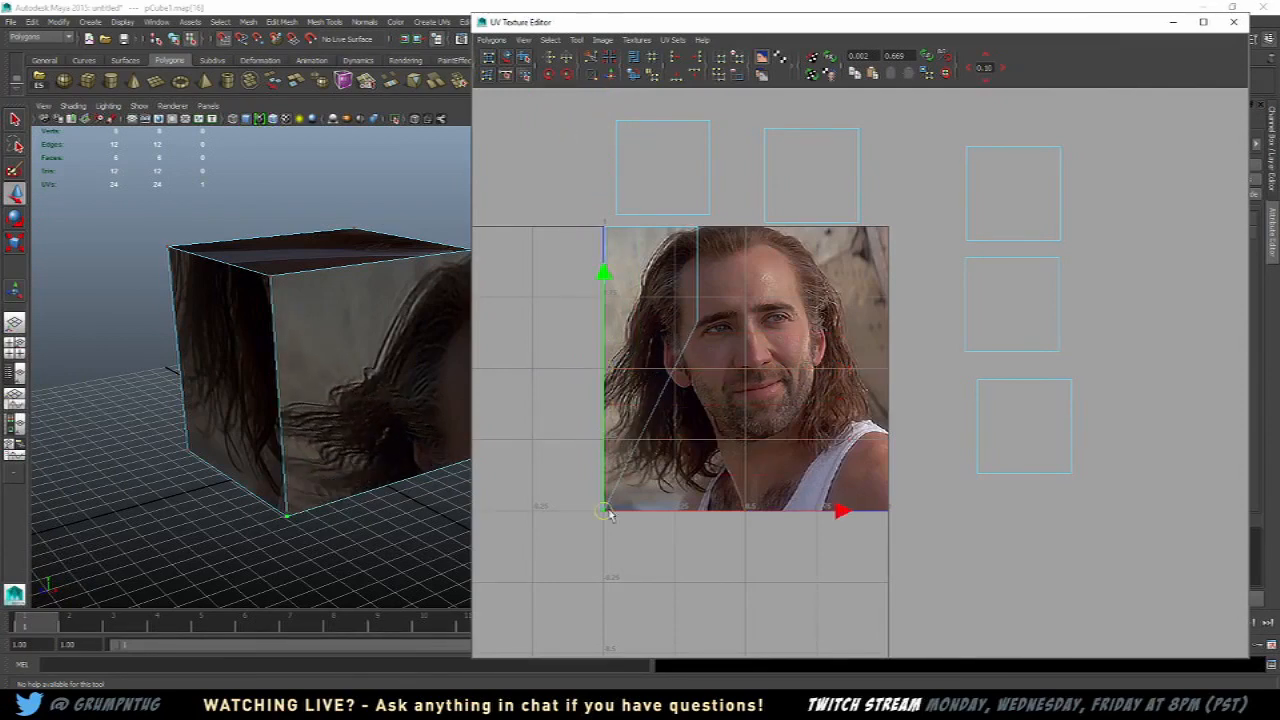
# Step: Snap the same shell's remaining UVs to the matching texture corners so the cube face shows the whole photo
pyautogui.click(694, 336)
pyautogui.moveTo(694, 336); pyautogui.dragTo(888, 510)
pyautogui.click(882, 481)
pyautogui.click(873, 476)
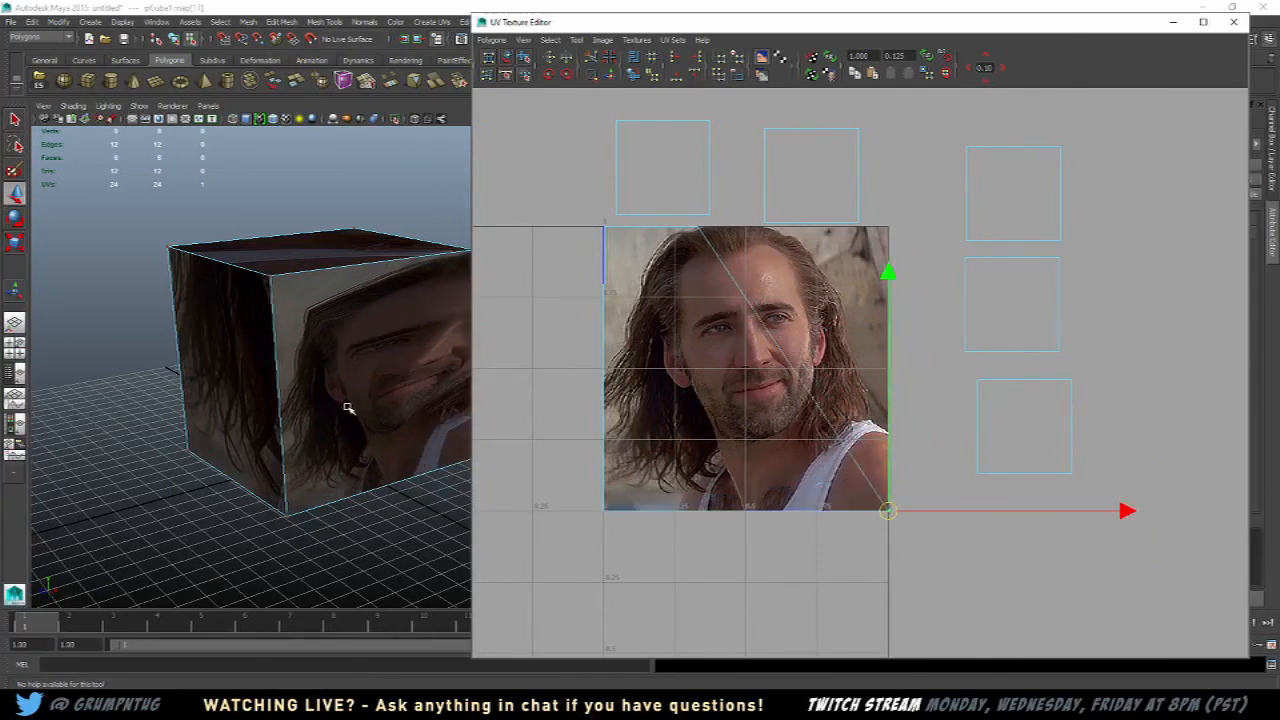
pyautogui.keyDown('alt'); pyautogui.moveTo(427, 368); pyautogui.dragTo(314, 371, button='middle'); pyautogui.keyUp('alt')
pyautogui.click(690, 230)
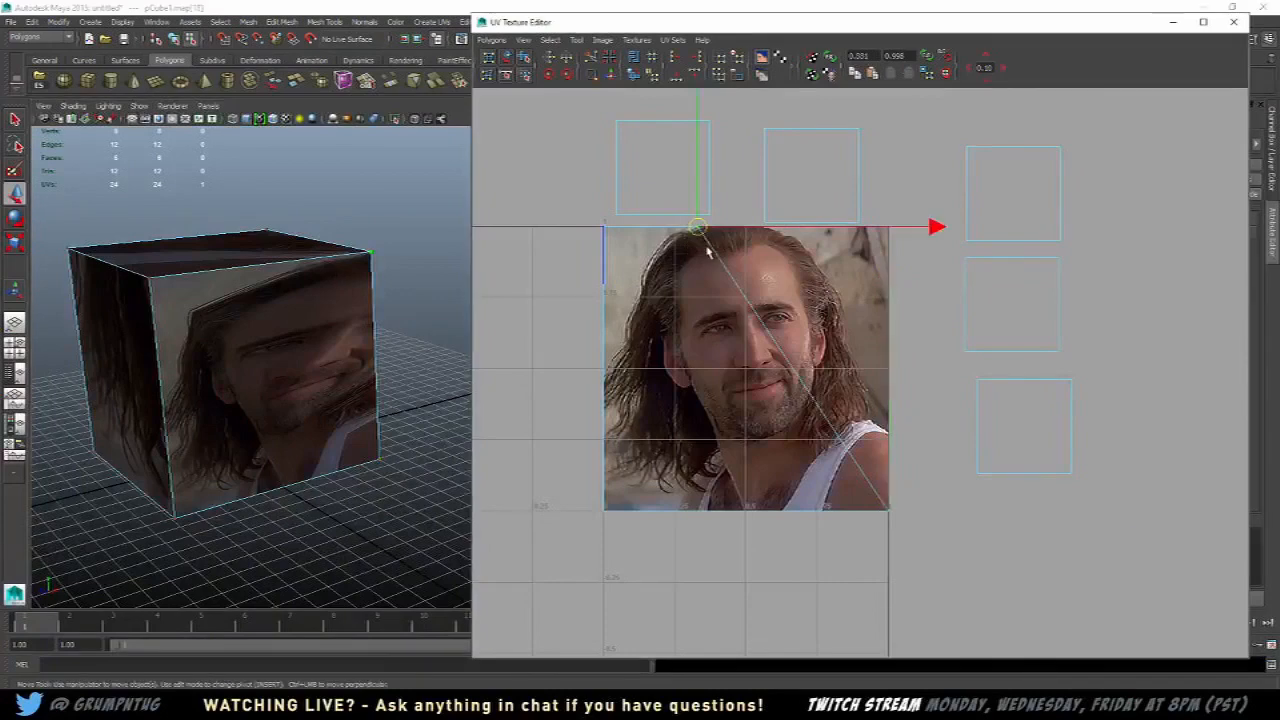
pyautogui.moveTo(697, 230); pyautogui.dragTo(888, 227)
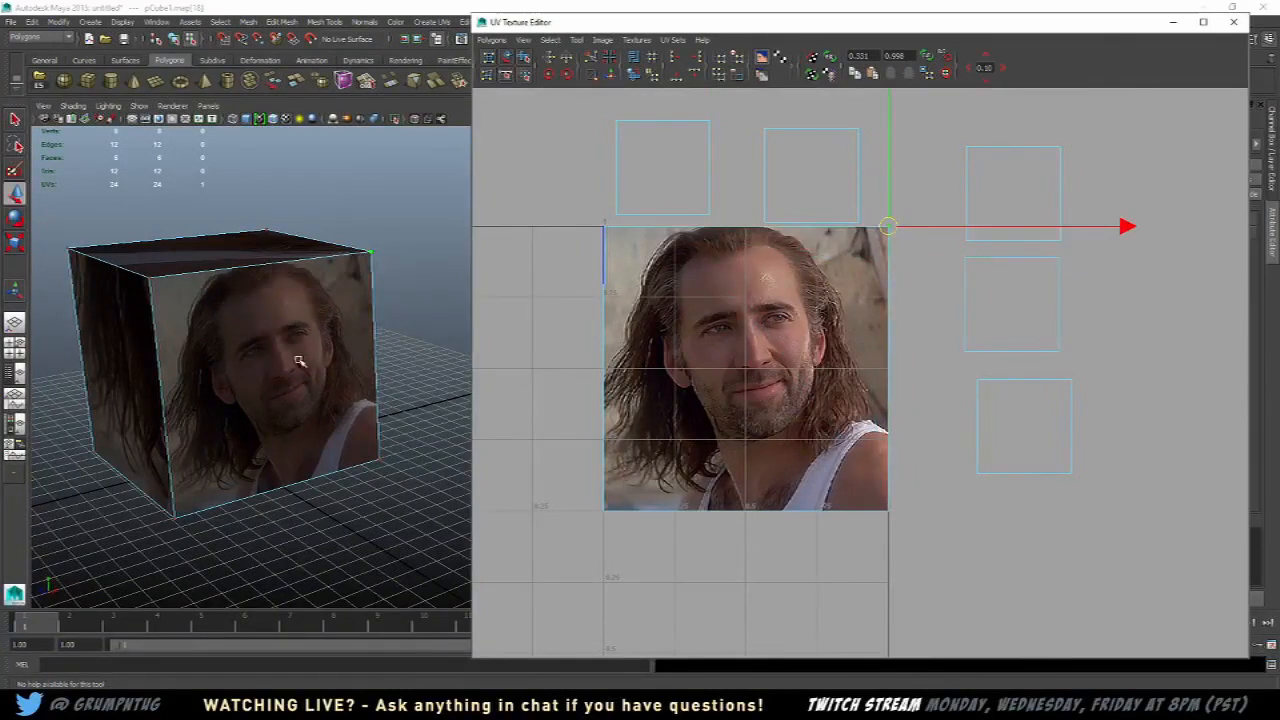
pyautogui.click(611, 238)
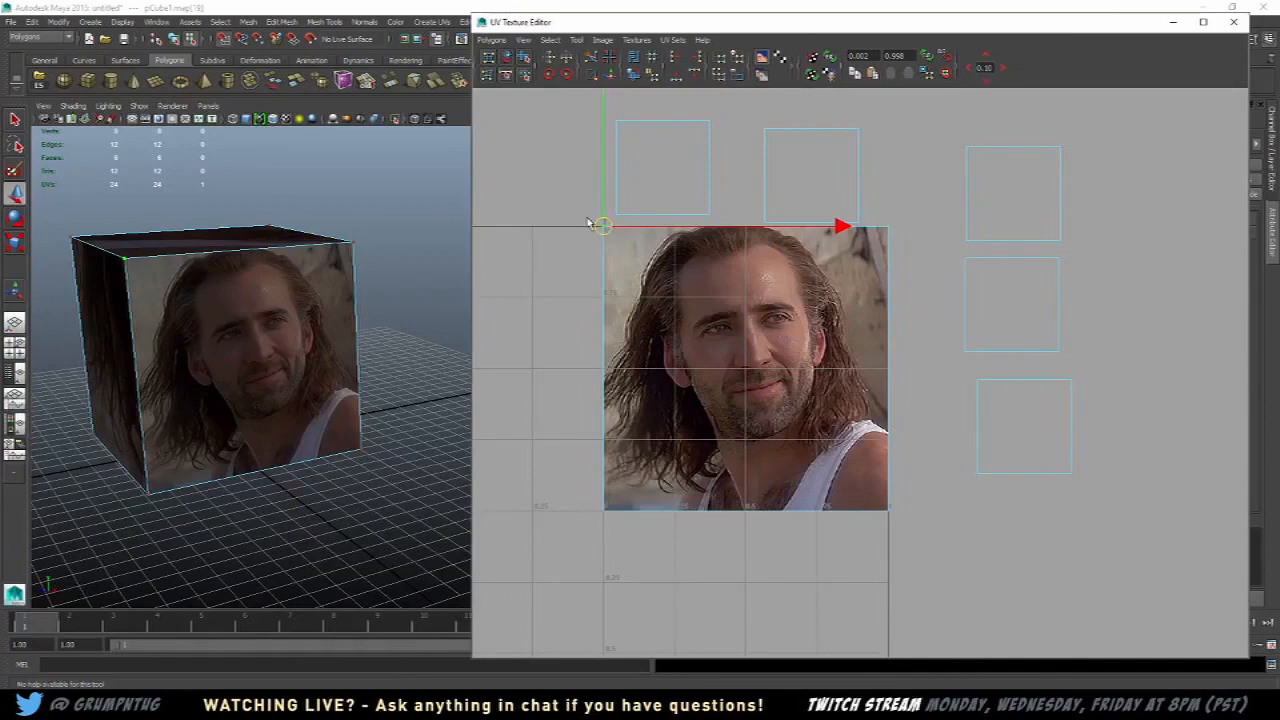
# Step: Fit the shell above the photo's upper-left corner to the full texture by snapping its four UVs to the matching corners
pyautogui.moveTo(246, 260)
pyautogui.keyDown('alt'); pyautogui.mouseDown()
pyautogui.moveTo(303, 268)
pyautogui.moveTo(312, 284)
pyautogui.moveTo(266, 250)
pyautogui.mouseUp(); pyautogui.keyUp('alt')
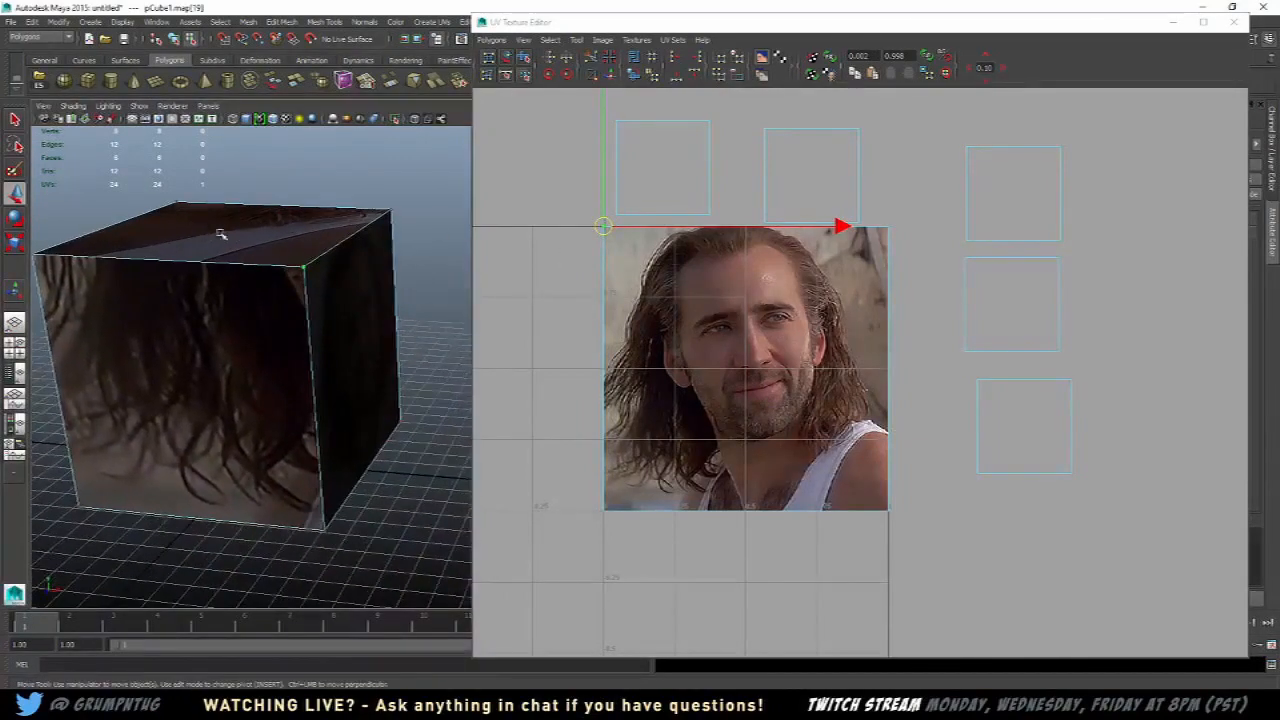
pyautogui.click(591, 191)
pyautogui.moveTo(591, 191); pyautogui.dragTo(604, 511)
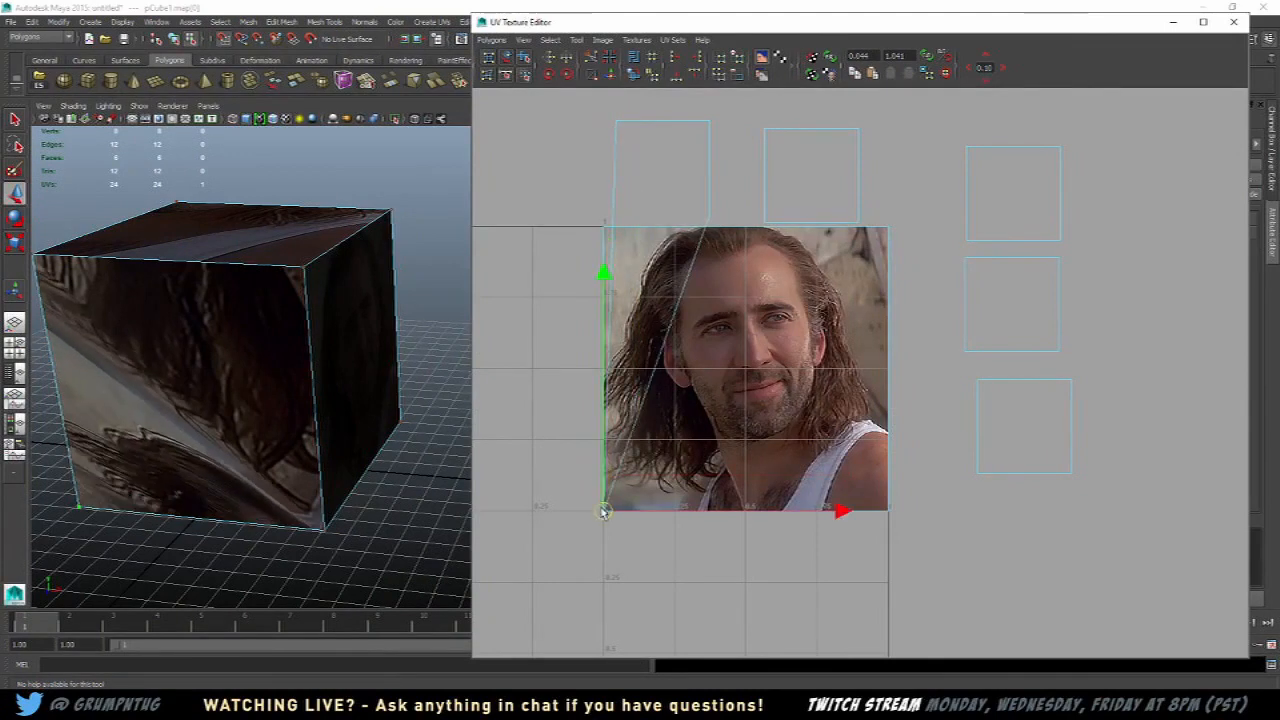
pyautogui.moveTo(679, 182); pyautogui.dragTo(889, 511)
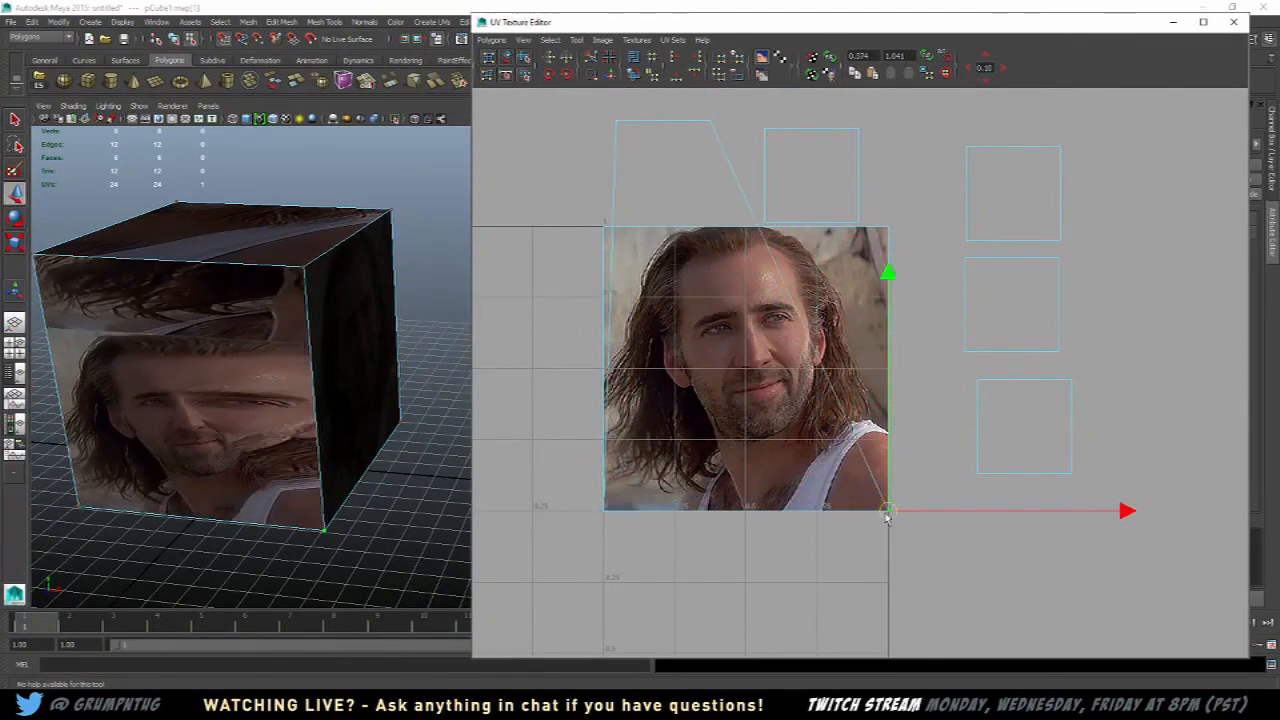
pyautogui.moveTo(603, 114); pyautogui.dragTo(603, 261)
pyautogui.moveTo(666, 121); pyautogui.dragTo(873, 236)
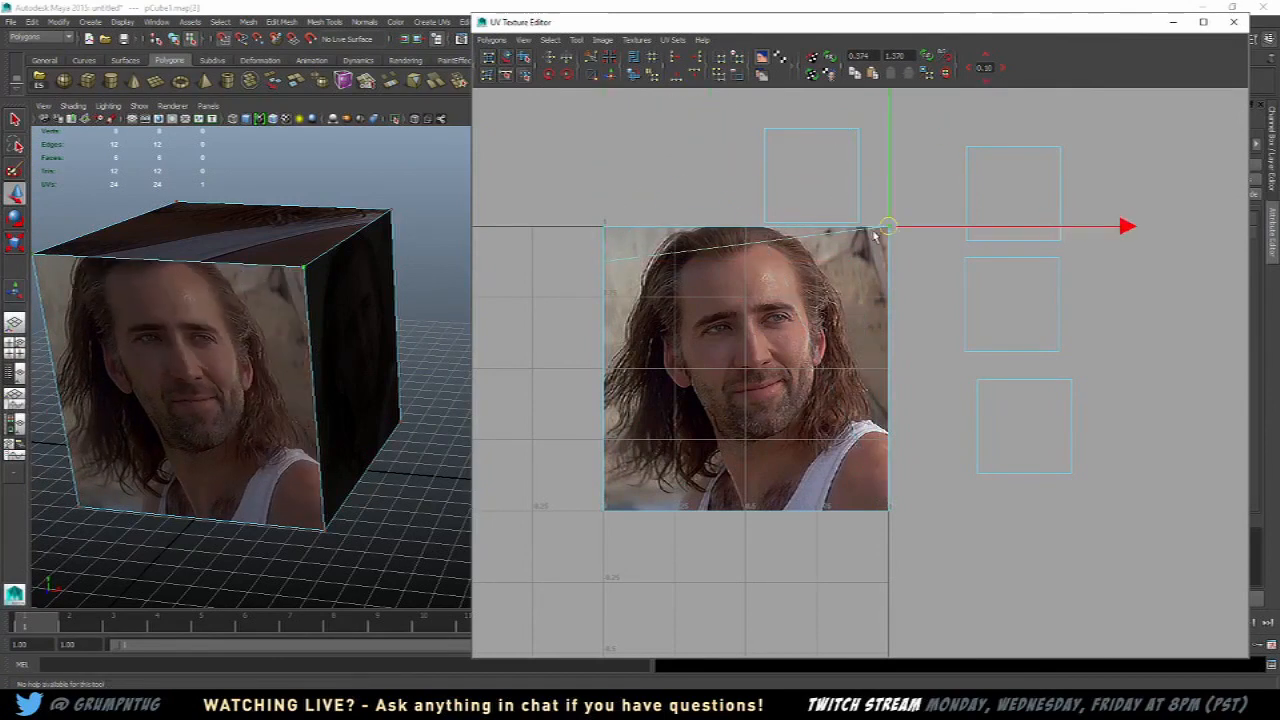
pyautogui.click(603, 262)
pyautogui.moveTo(602, 263); pyautogui.dragTo(604, 230)
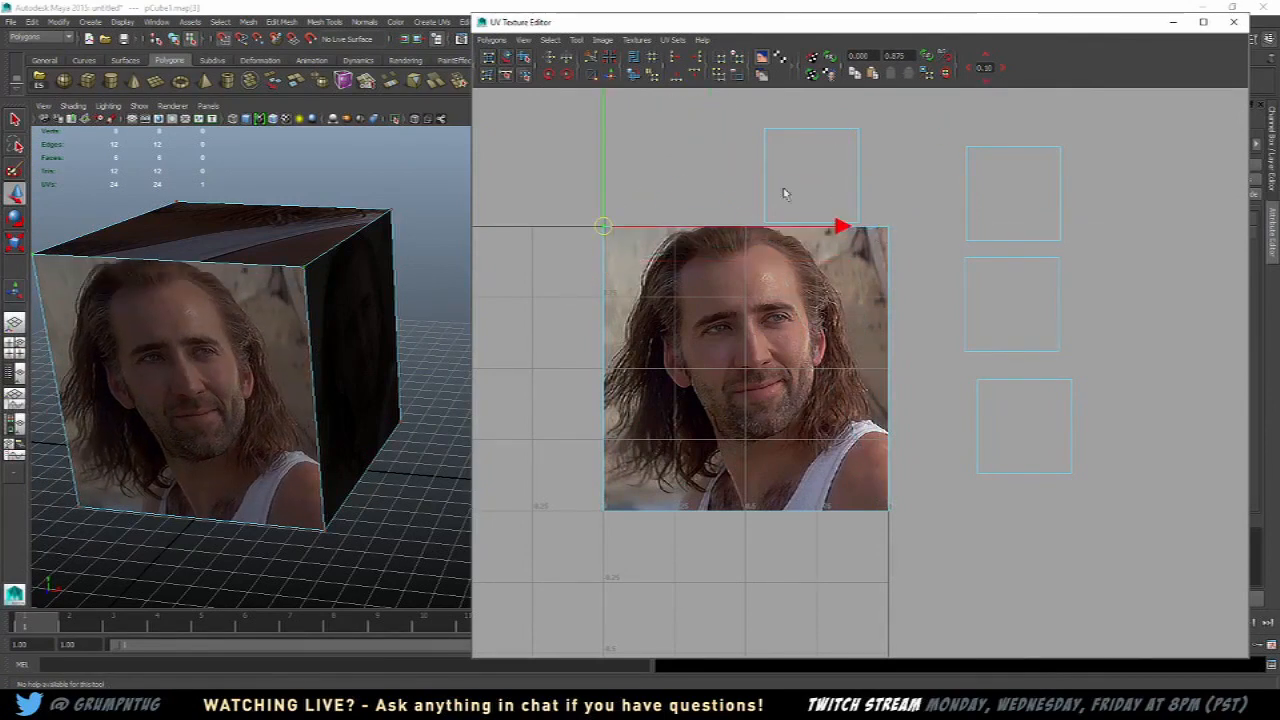
# Step: Stretch the remaining shell above the photo over the full texture, snapping each of its UVs to the matching corner
pyautogui.moveTo(734, 198); pyautogui.dragTo(778, 252)
pyautogui.moveTo(764, 223); pyautogui.dragTo(598, 521)
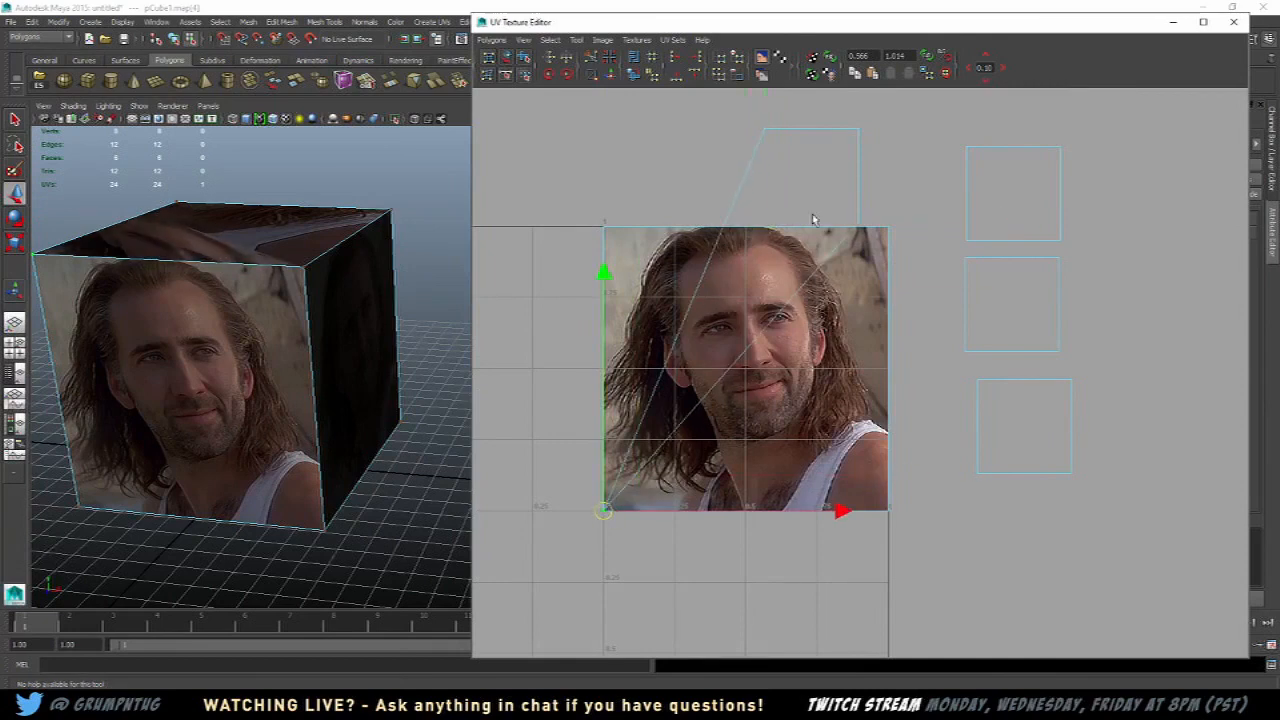
pyautogui.click(856, 226)
pyautogui.moveTo(854, 224); pyautogui.dragTo(882, 508)
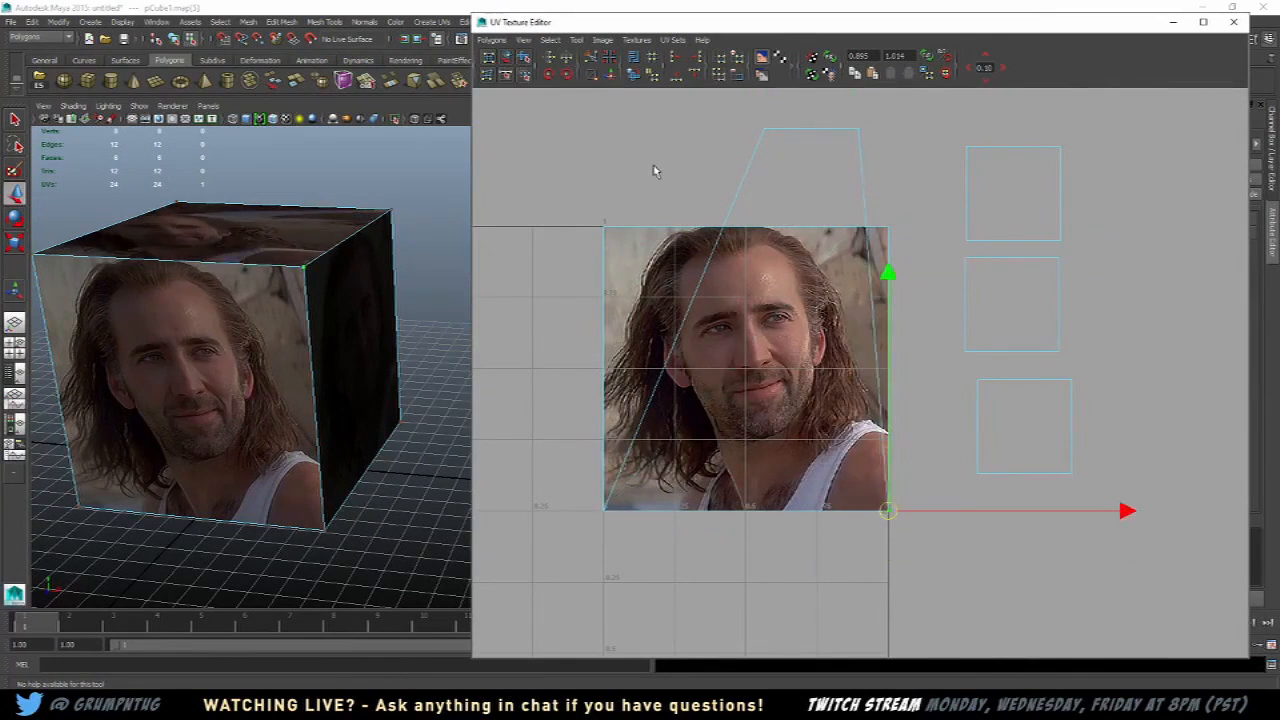
pyautogui.moveTo(783, 160); pyautogui.dragTo(614, 240)
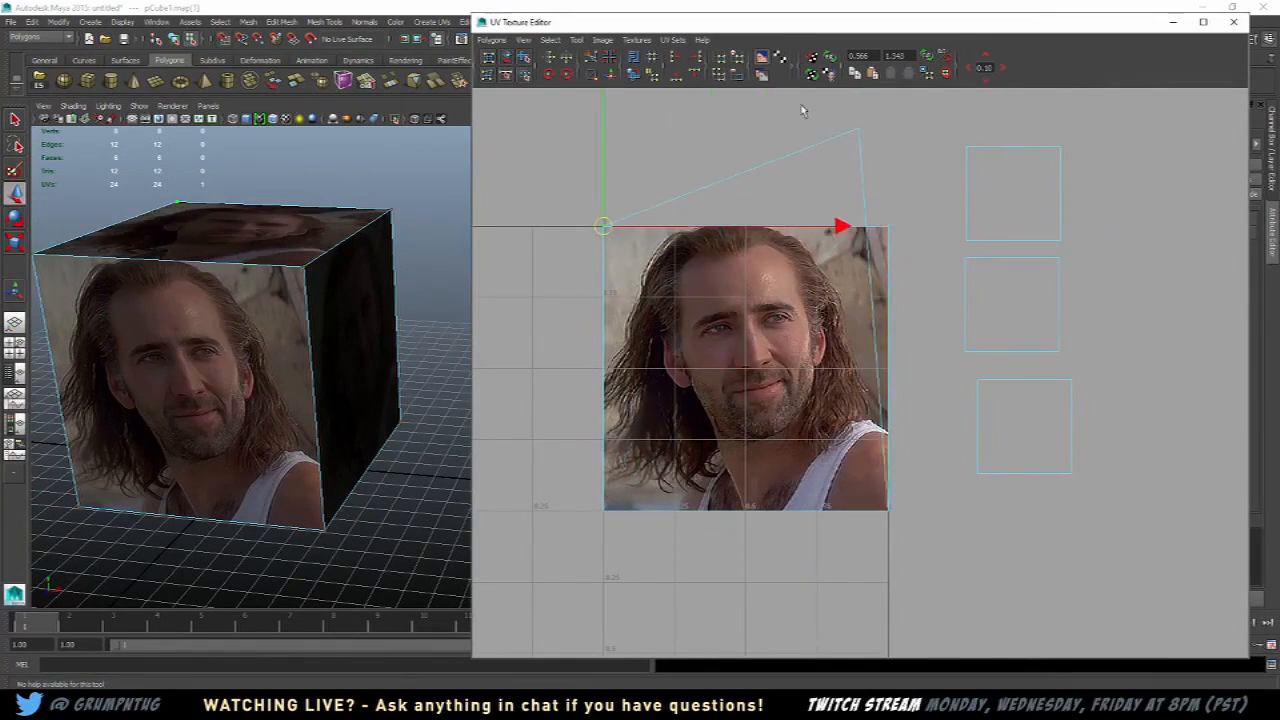
pyautogui.moveTo(802, 111); pyautogui.dragTo(896, 228)
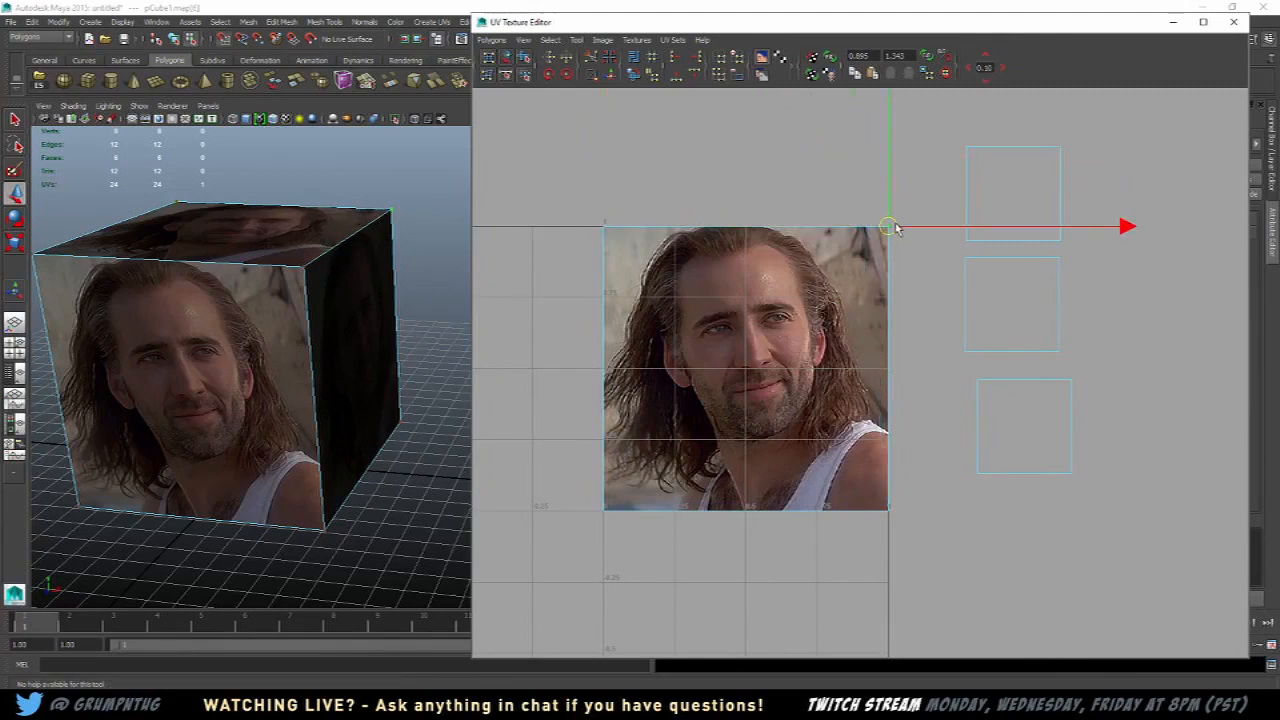
# Step: Fit the uppermost of the three shells beside the photo to the texture's four corners
pyautogui.moveTo(975, 240); pyautogui.dragTo(672, 452)
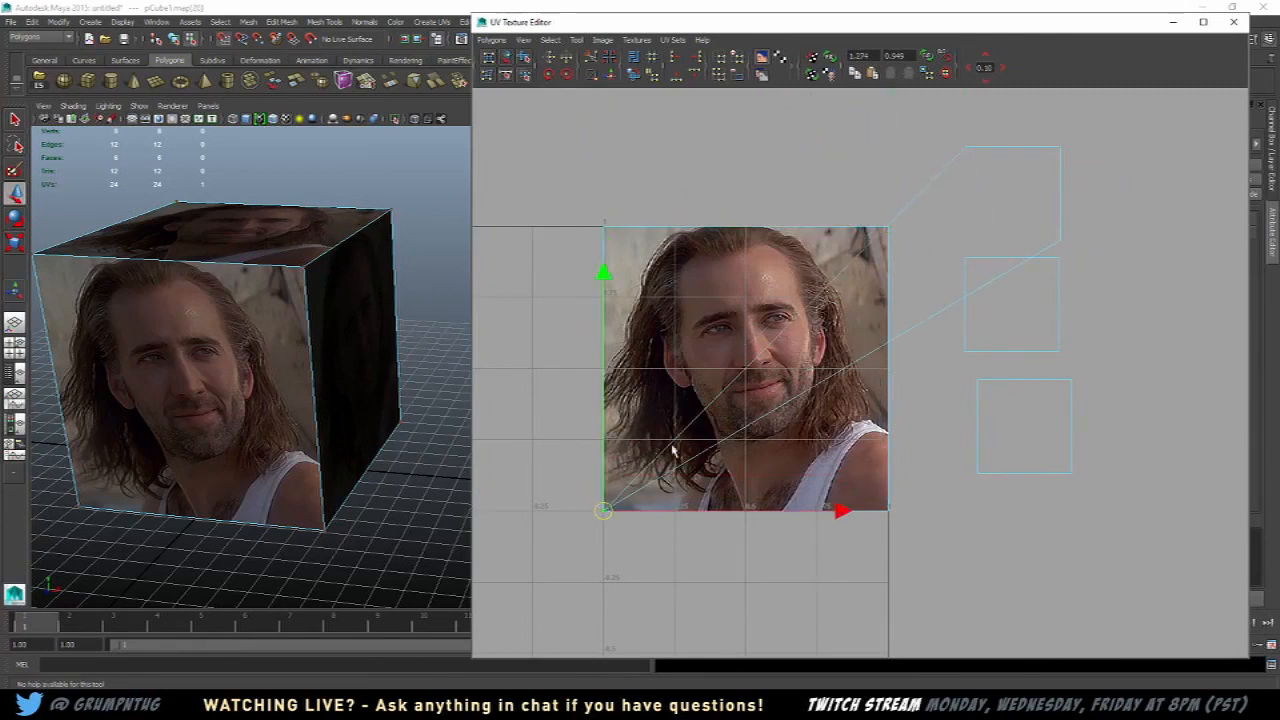
pyautogui.moveTo(959, 160); pyautogui.dragTo(602, 228)
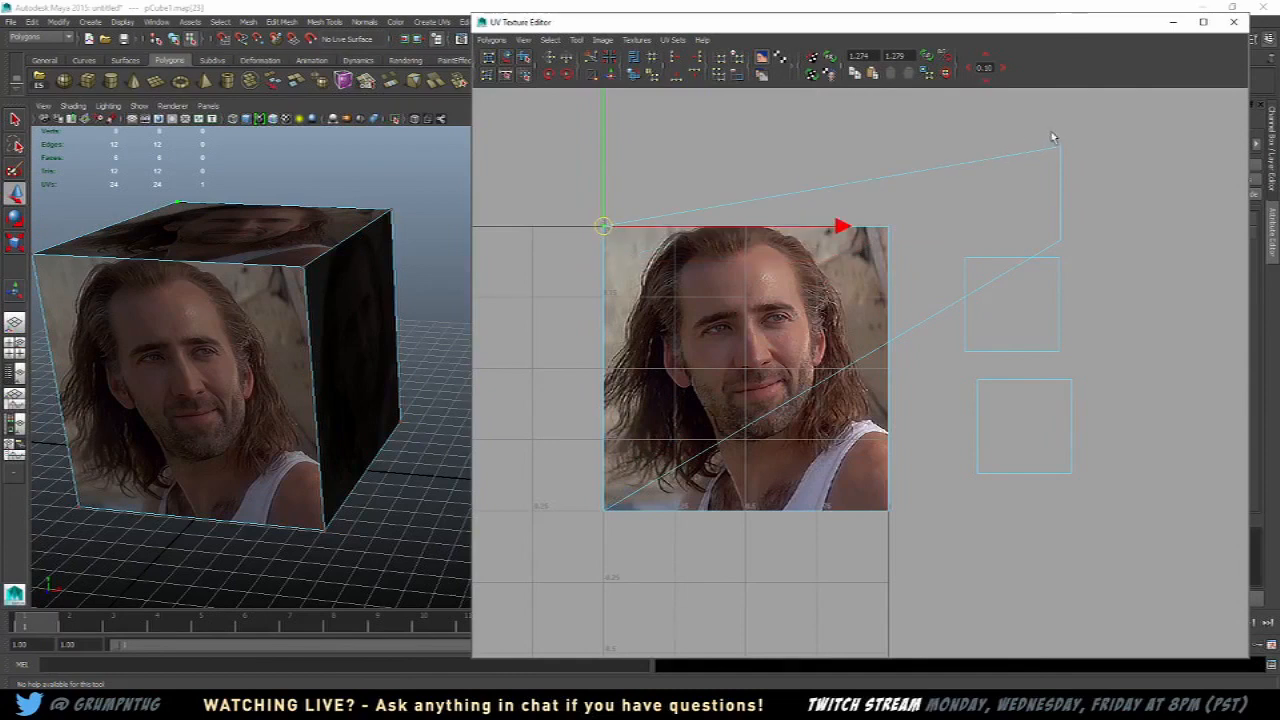
pyautogui.moveTo(1040, 131); pyautogui.dragTo(893, 235)
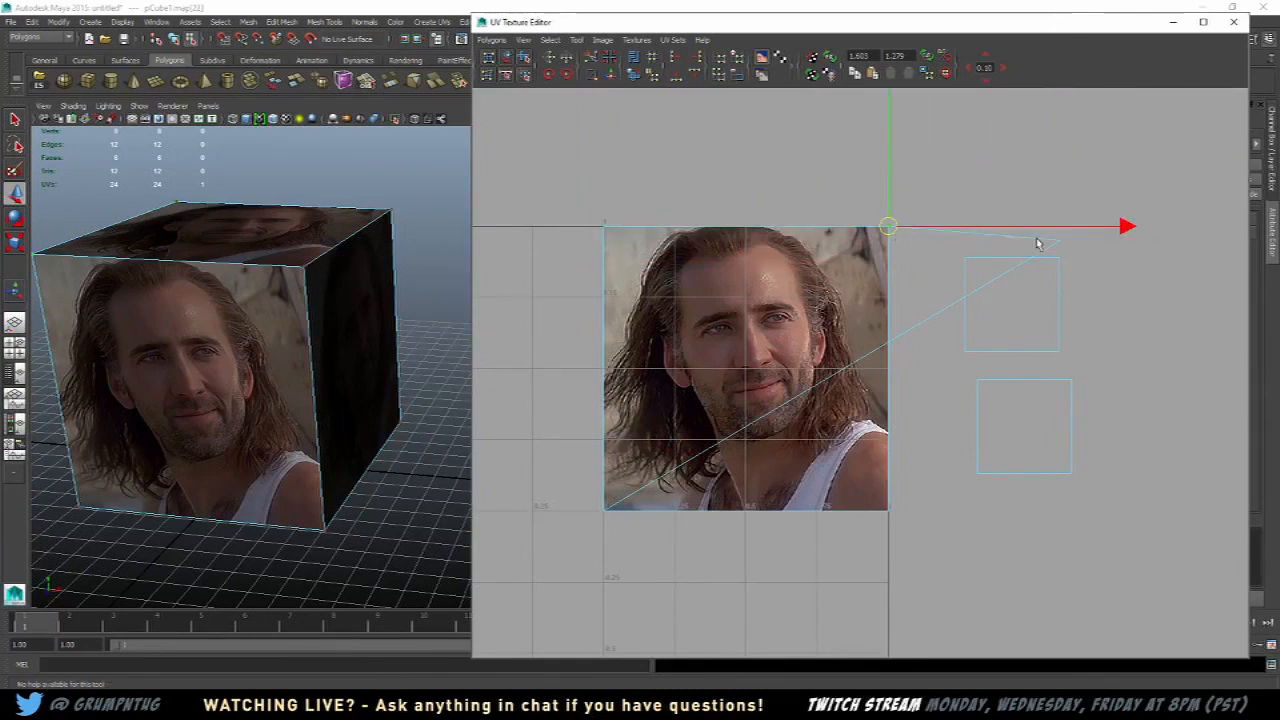
pyautogui.moveTo(1037, 243); pyautogui.dragTo(887, 511)
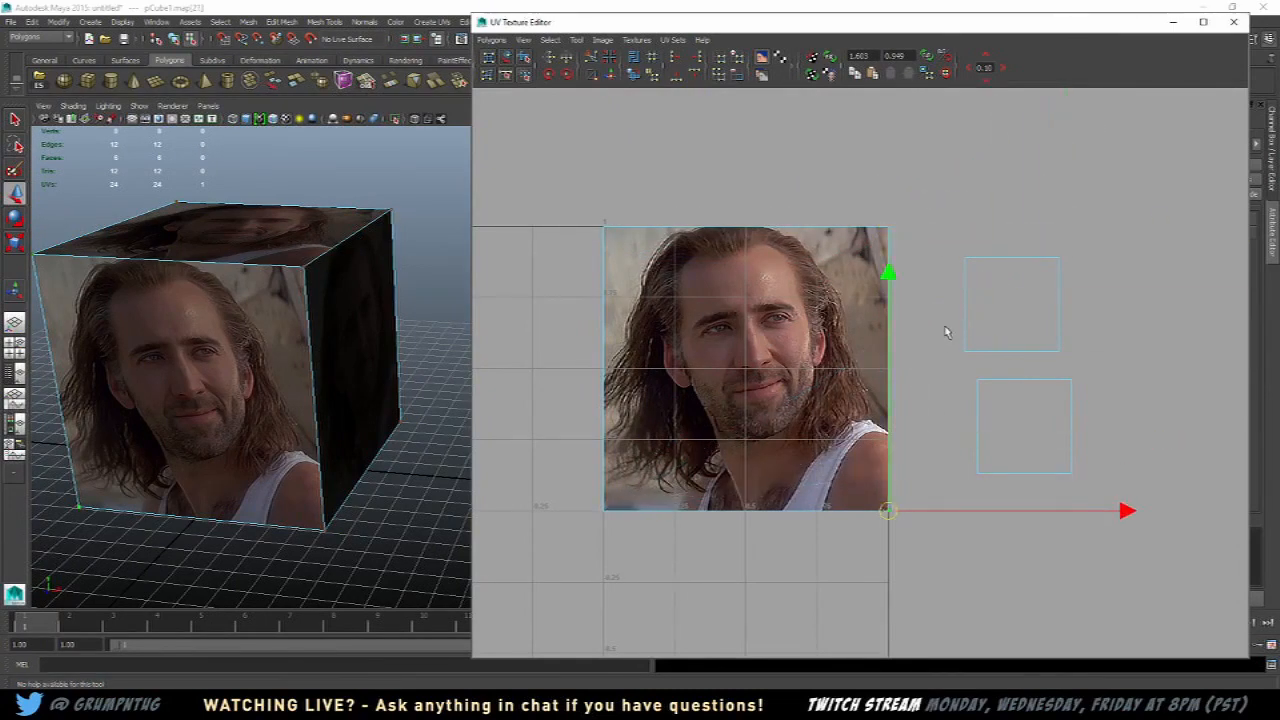
# Step: Snap the four UVs of the upper of the two remaining shells to the texture's corners
pyautogui.moveTo(945, 332); pyautogui.dragTo(627, 490)
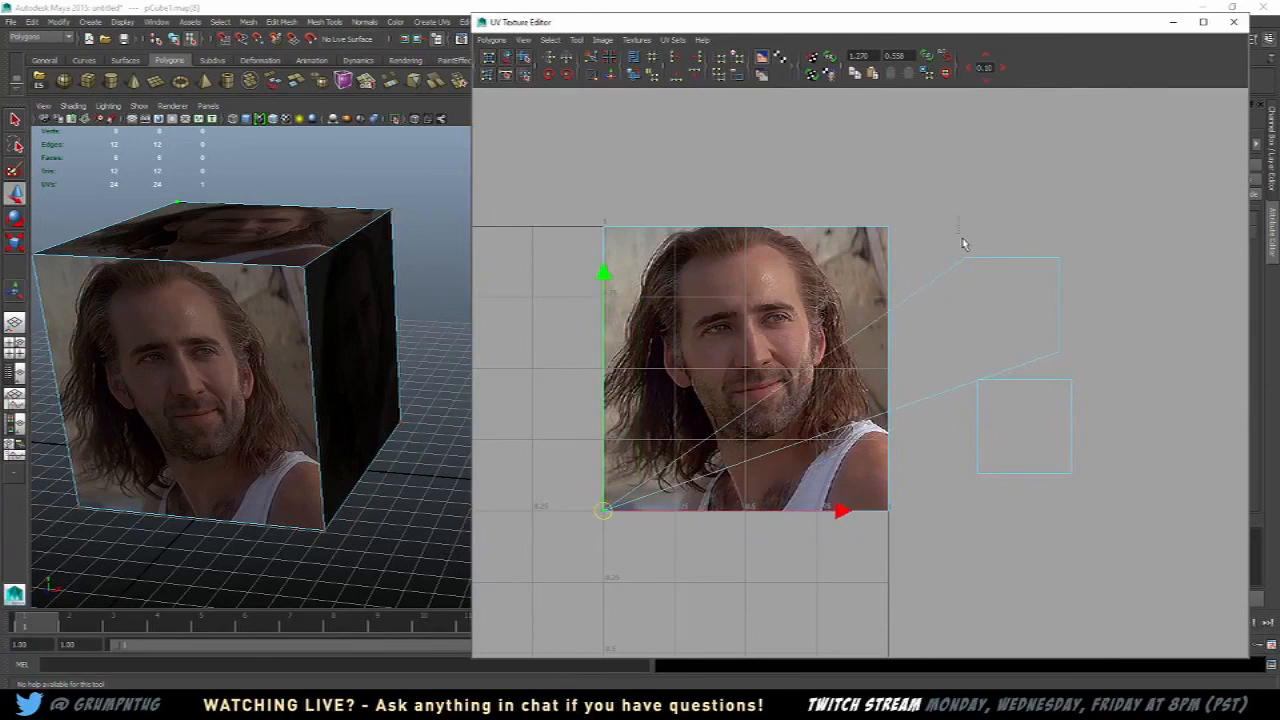
pyautogui.moveTo(963, 243); pyautogui.dragTo(609, 229)
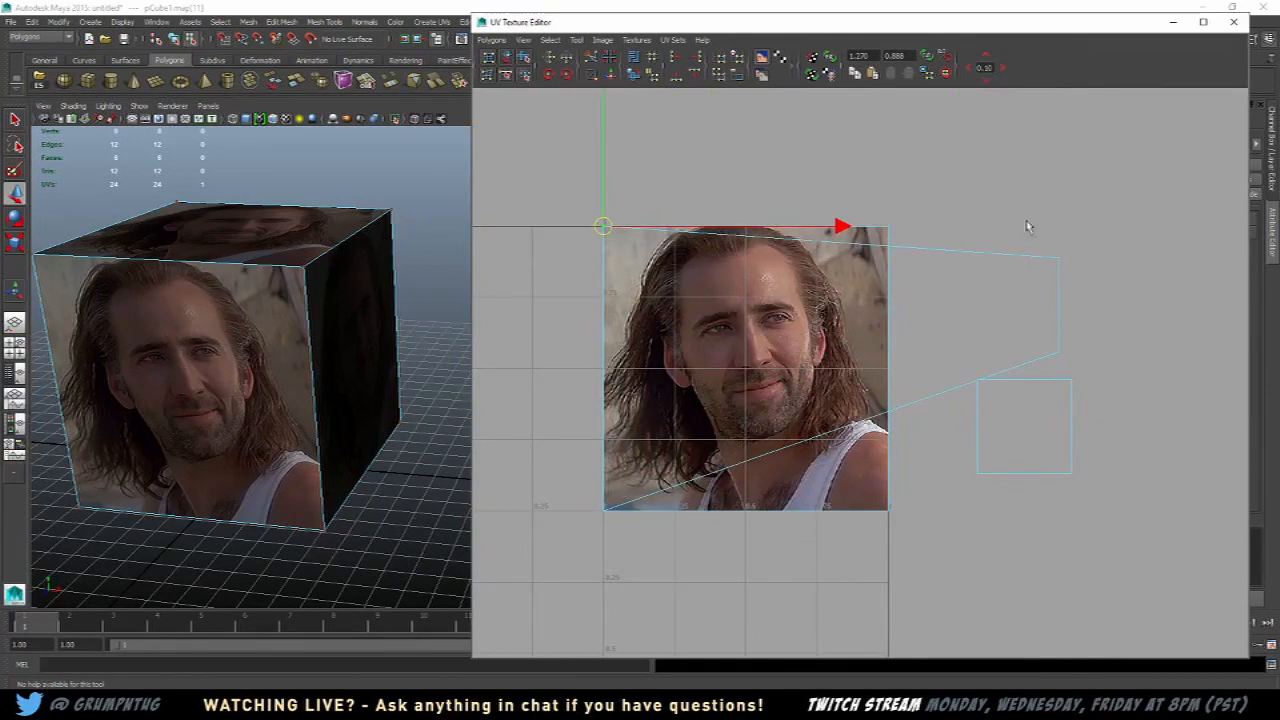
pyautogui.moveTo(1027, 226); pyautogui.dragTo(888, 248)
pyautogui.moveTo(1000, 303); pyautogui.dragTo(888, 510)
# Step: Snap the last outlying shell's four UVs to the texture's corners, overlapping it with the other shells
pyautogui.moveTo(949, 360); pyautogui.dragTo(603, 228)
pyautogui.moveTo(1123, 420); pyautogui.dragTo(882, 228)
pyautogui.moveTo(962, 464); pyautogui.dragTo(617, 509)
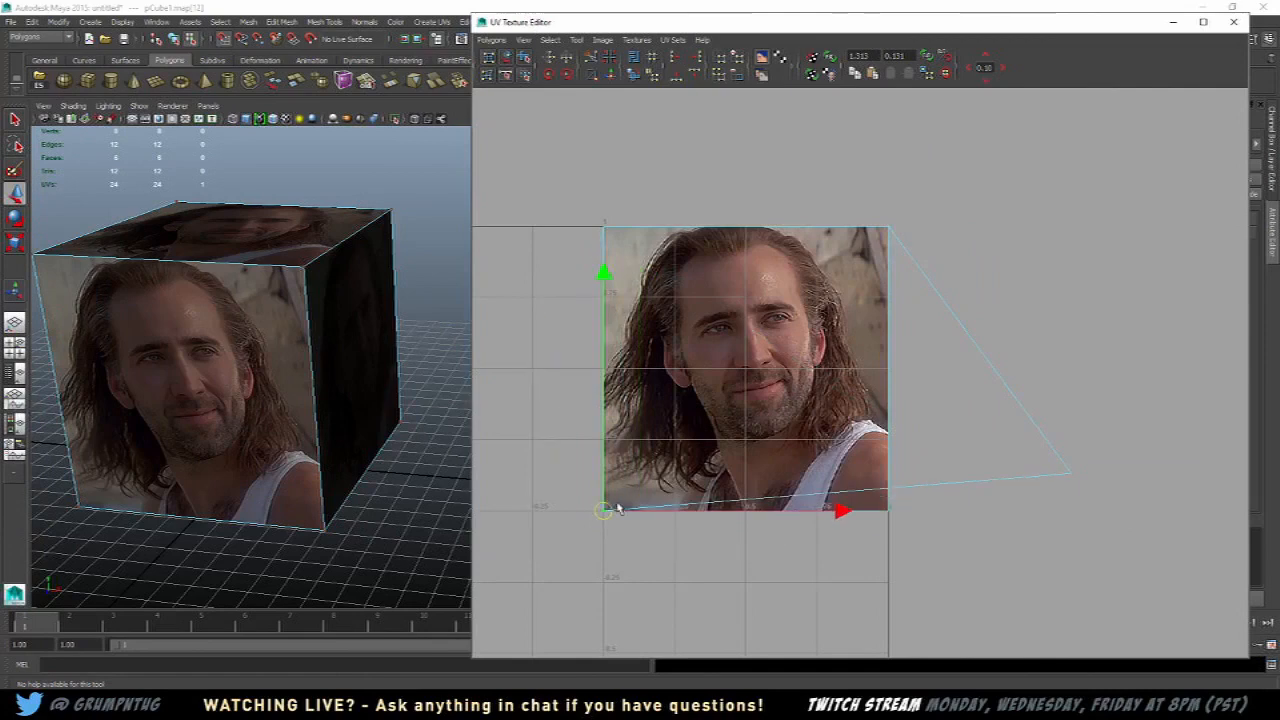
pyautogui.moveTo(1020, 397); pyautogui.dragTo(888, 510)
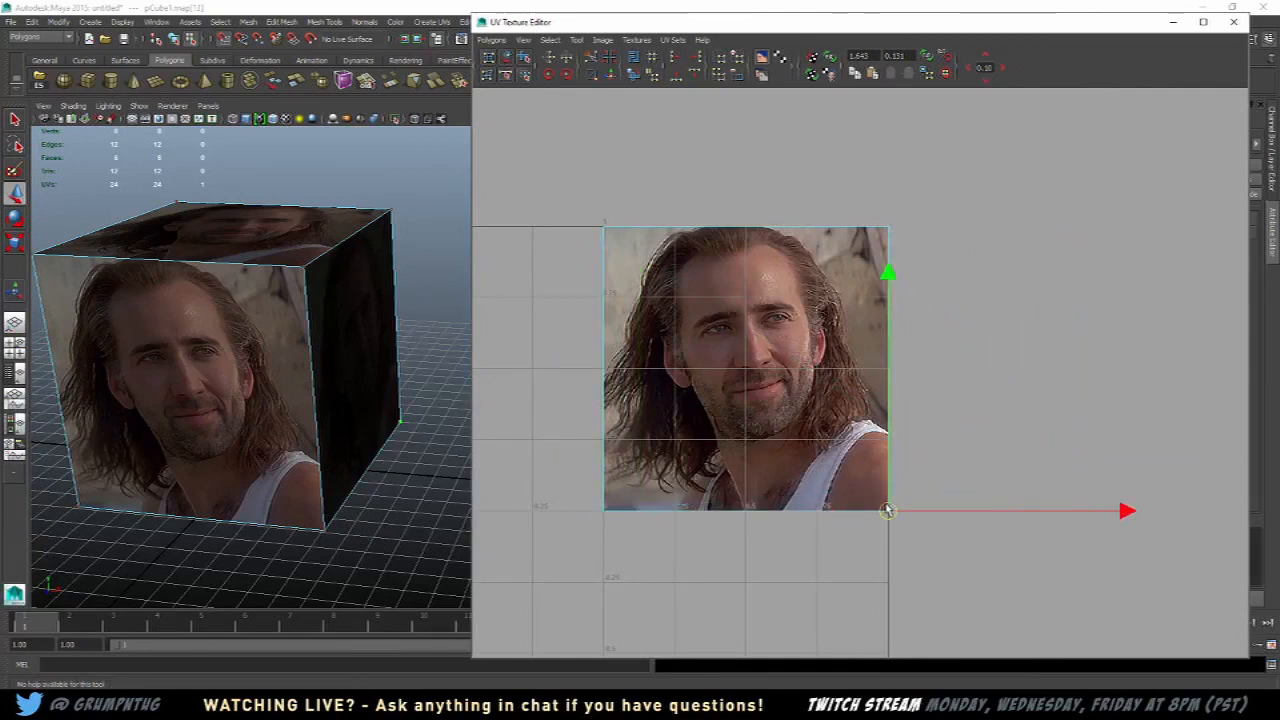
# Step: Return to object mode and examine the photo on the cube's faces from several angles, temporarily hiding the UV Texture Editor
pyautogui.moveTo(282, 345); pyautogui.dragTo(390, 315, button='right')
pyautogui.keyDown('alt'); pyautogui.moveTo(410, 319); pyautogui.dragTo(330, 380); pyautogui.keyUp('alt')
pyautogui.click(287, 329)
pyautogui.click(1173, 22)
pyautogui.keyDown('alt'); pyautogui.moveTo(812, 280); pyautogui.dragTo(737, 317); pyautogui.keyUp('alt')
pyautogui.click(737, 317)
pyautogui.keyDown('alt'); pyautogui.moveTo(622, 262); pyautogui.dragTo(553, 354); pyautogui.keyUp('alt')
pyautogui.click(27, 684)
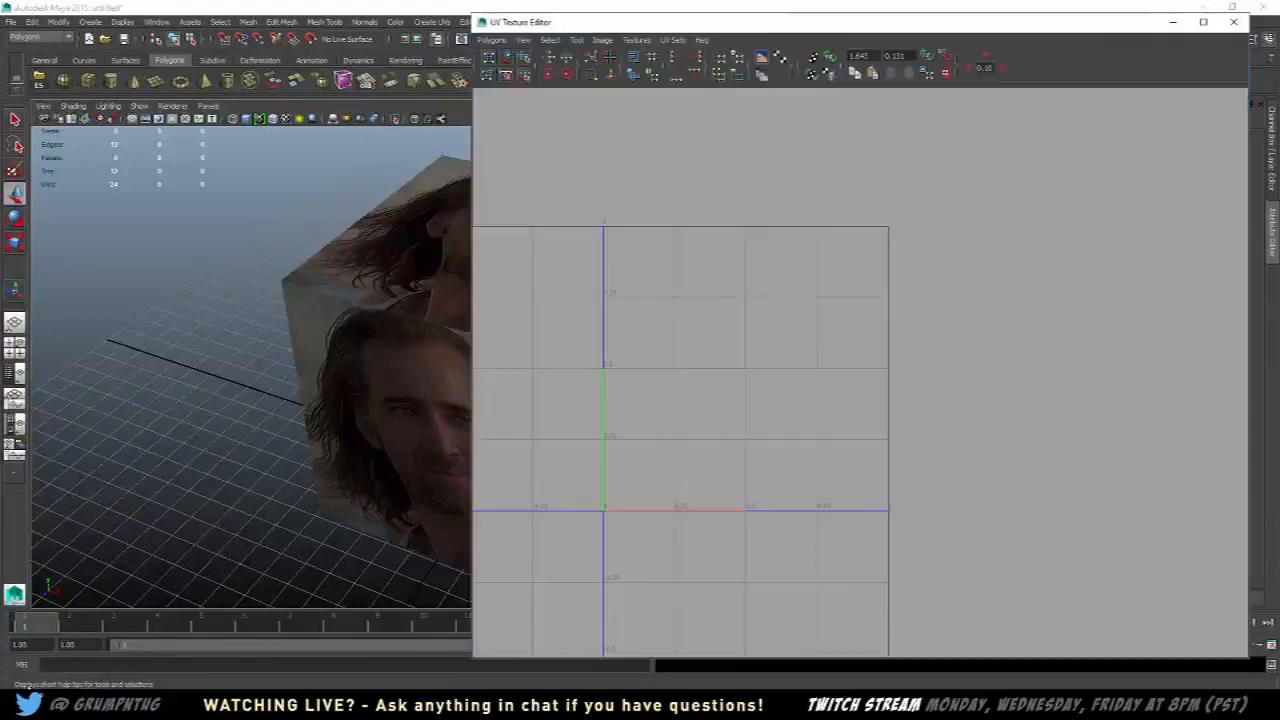
pyautogui.click(348, 347)
pyautogui.keyDown('alt'); pyautogui.moveTo(366, 323); pyautogui.dragTo(252, 332); pyautogui.keyUp('alt')
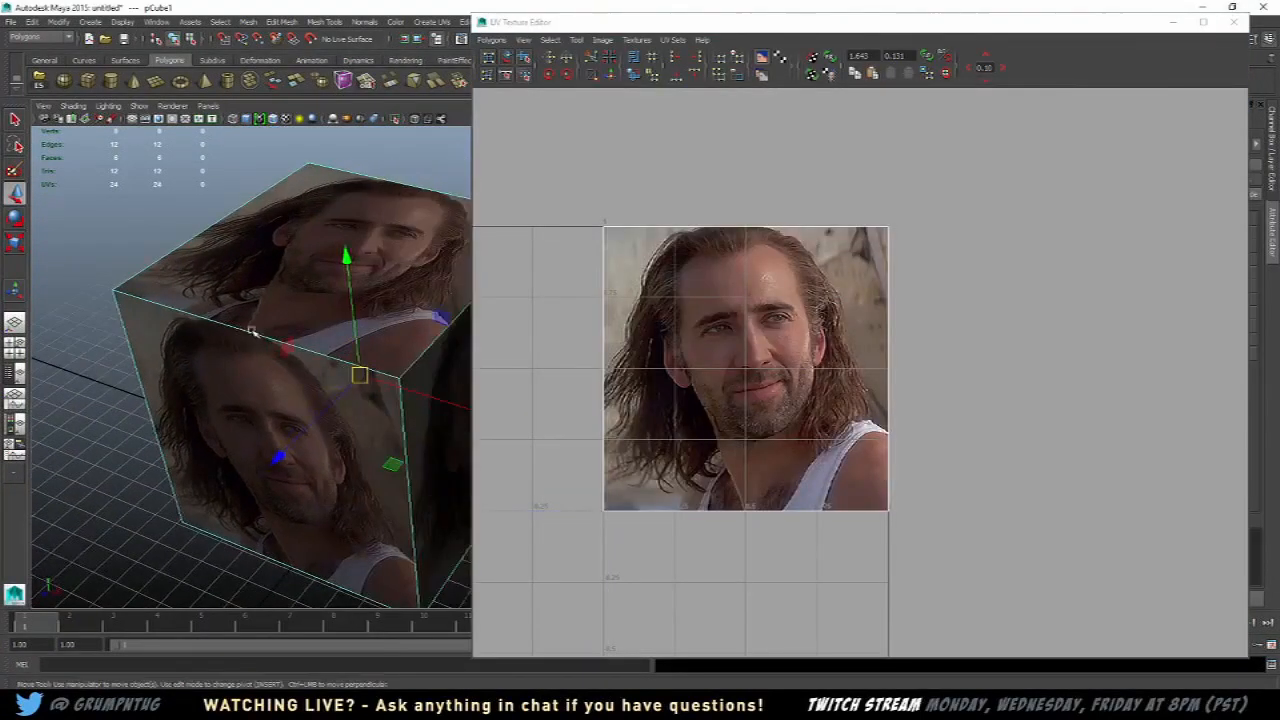
# Step: Switch the cube to UV selection and select a single UV at the texture's upper-left corner
pyautogui.moveTo(608, 233); pyautogui.dragTo(675, 235, button='right')
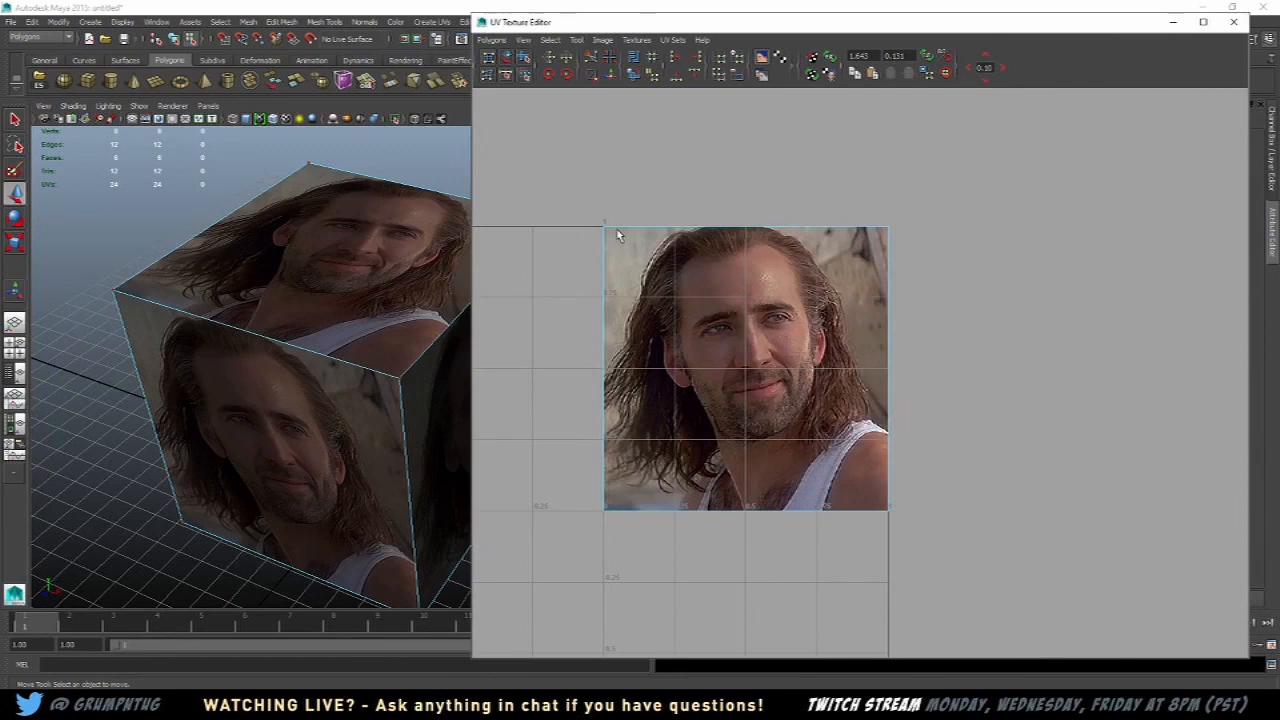
pyautogui.click(603, 228)
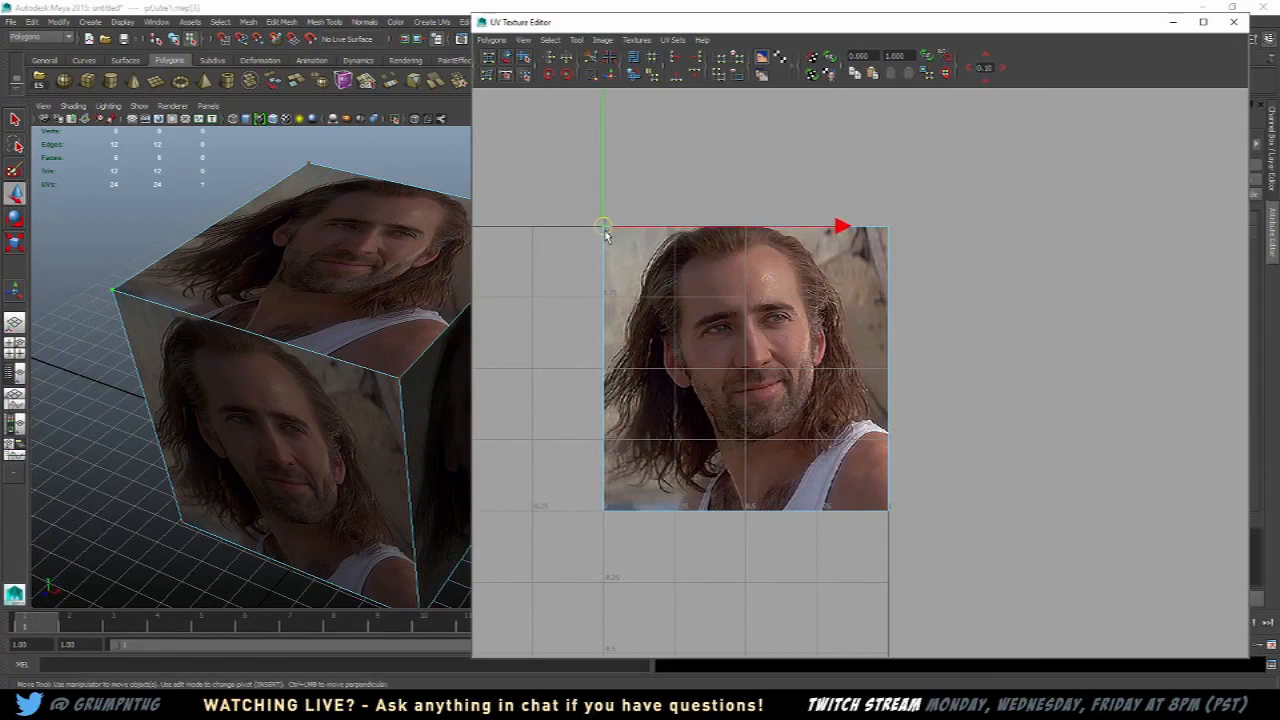
pyautogui.click(656, 212)
pyautogui.scroll(-1, 734, 214)
pyautogui.keyDown('alt'); pyautogui.moveTo(803, 245); pyautogui.dragTo(757, 229, button='middle'); pyautogui.keyUp('alt')
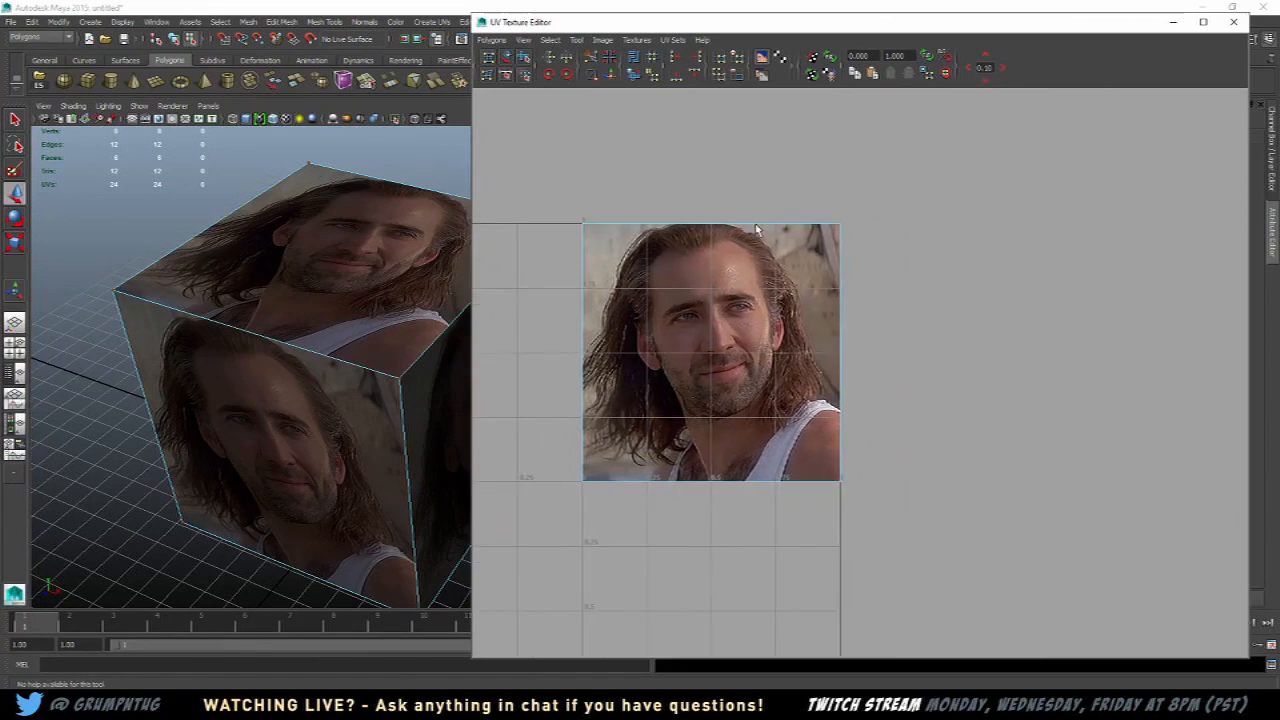
pyautogui.click(393, 305)
pyautogui.keyDown('alt'); pyautogui.moveTo(393, 305); pyautogui.dragTo(405, 288); pyautogui.keyUp('alt')
pyautogui.keyDown('alt'); pyautogui.moveTo(549, 246); pyautogui.dragTo(586, 255, button='middle'); pyautogui.keyUp('alt')
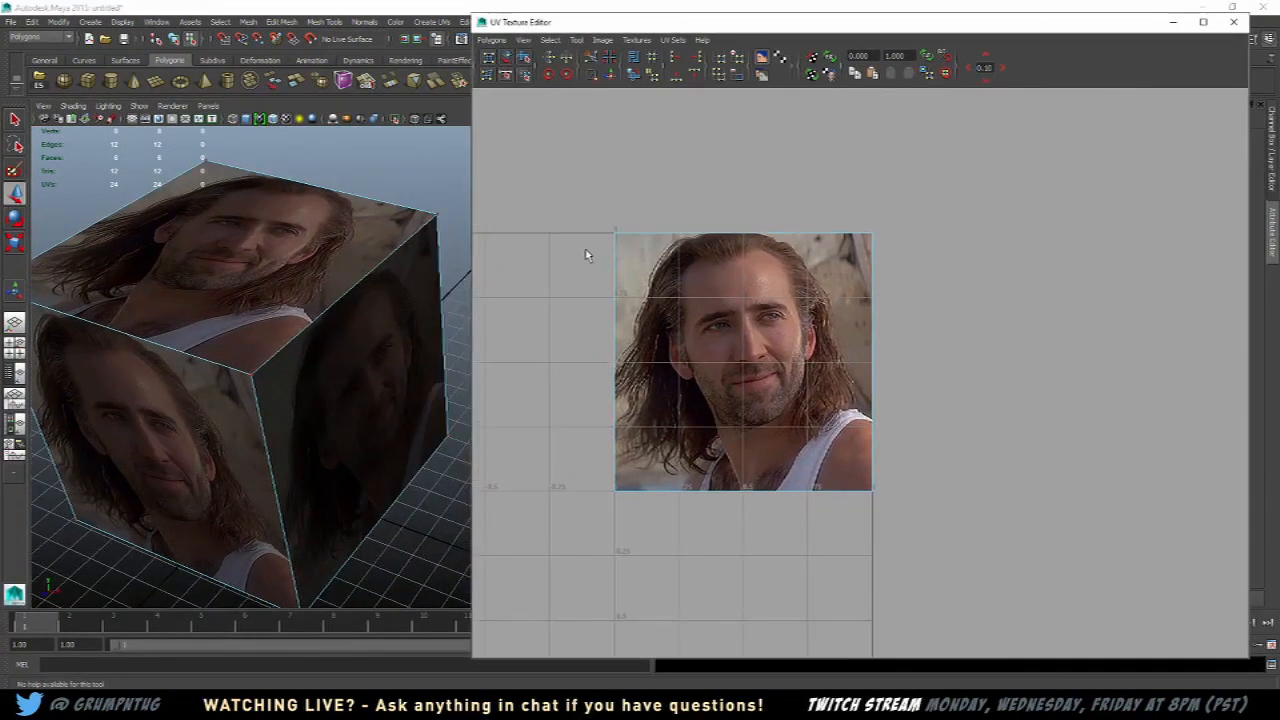
pyautogui.click(615, 235)
pyautogui.press('w')
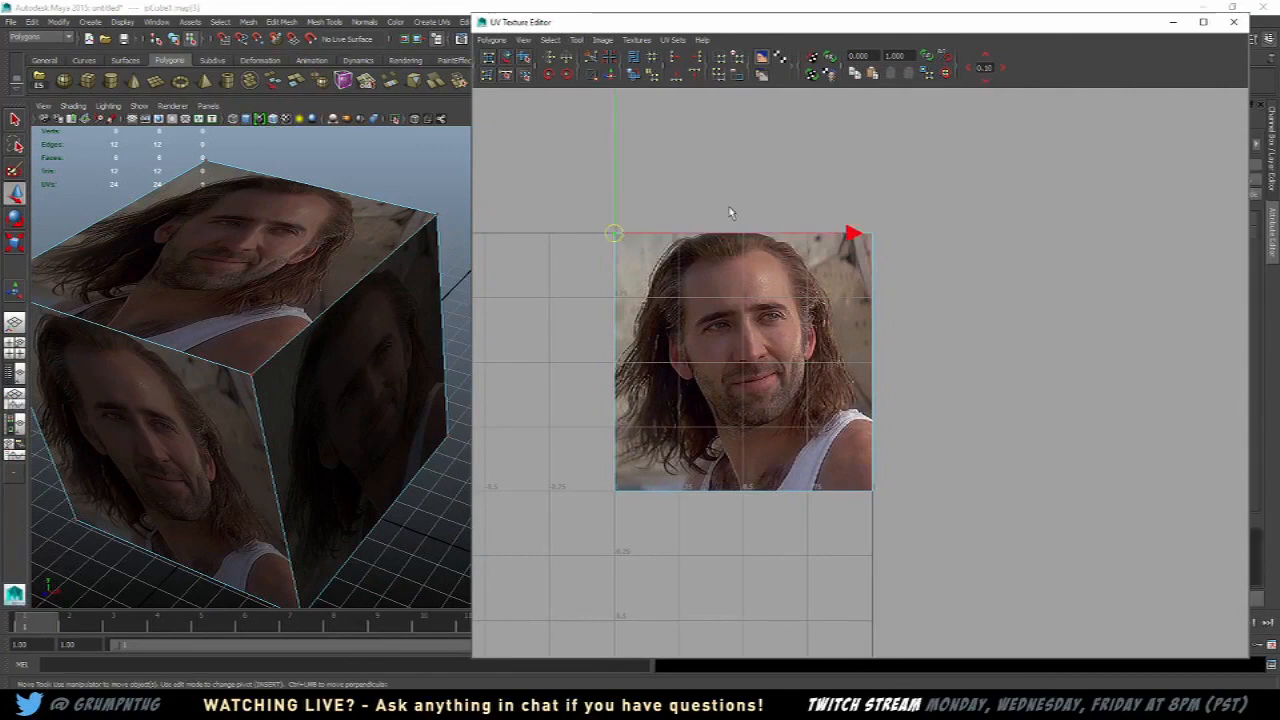
# Step: Expand the selected UV to its whole shell with Select Shell and move that shell to the right, clear of the photo
pyautogui.rightClick(670, 174)
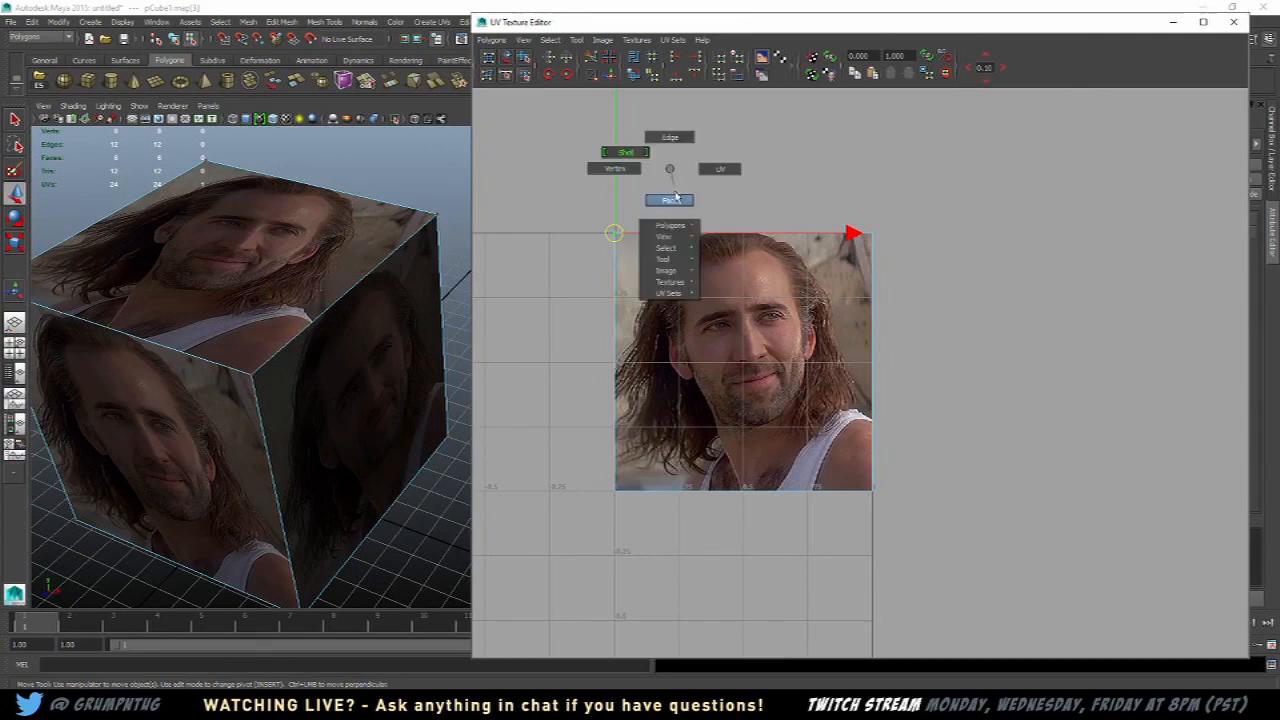
pyautogui.moveTo(668, 248)
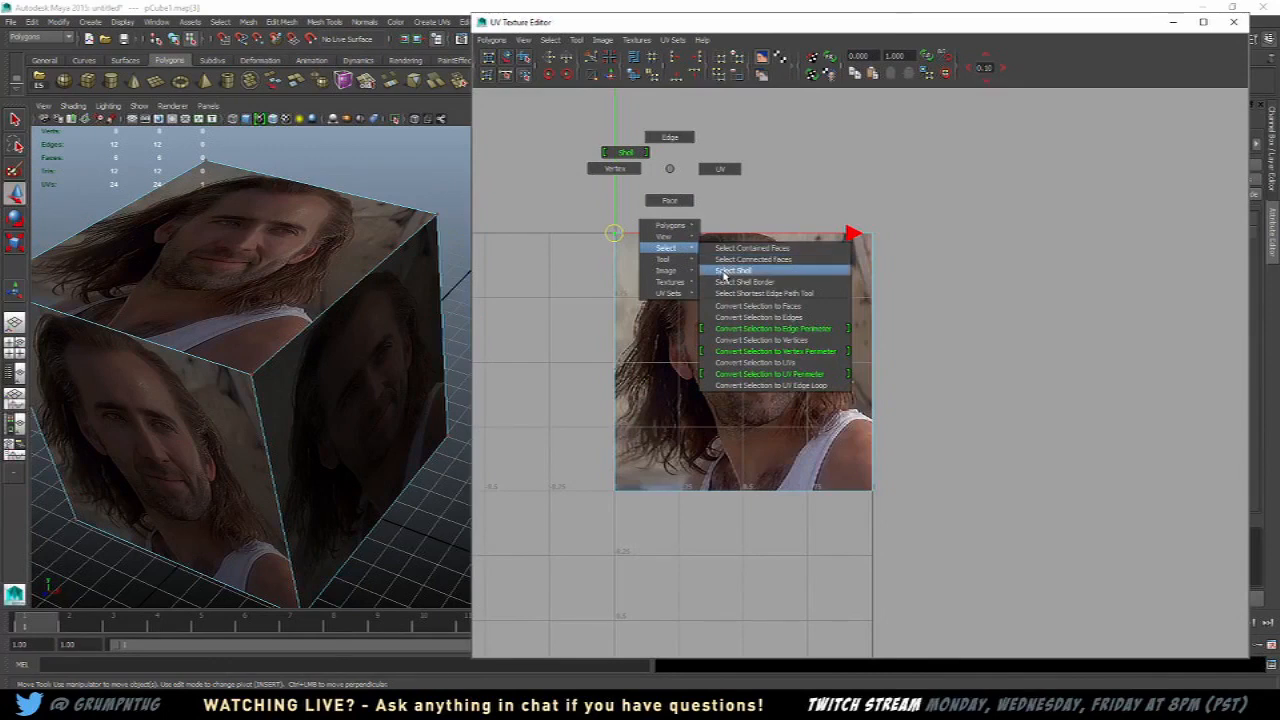
pyautogui.click(724, 276)
pyautogui.scroll(-1, 762, 367)
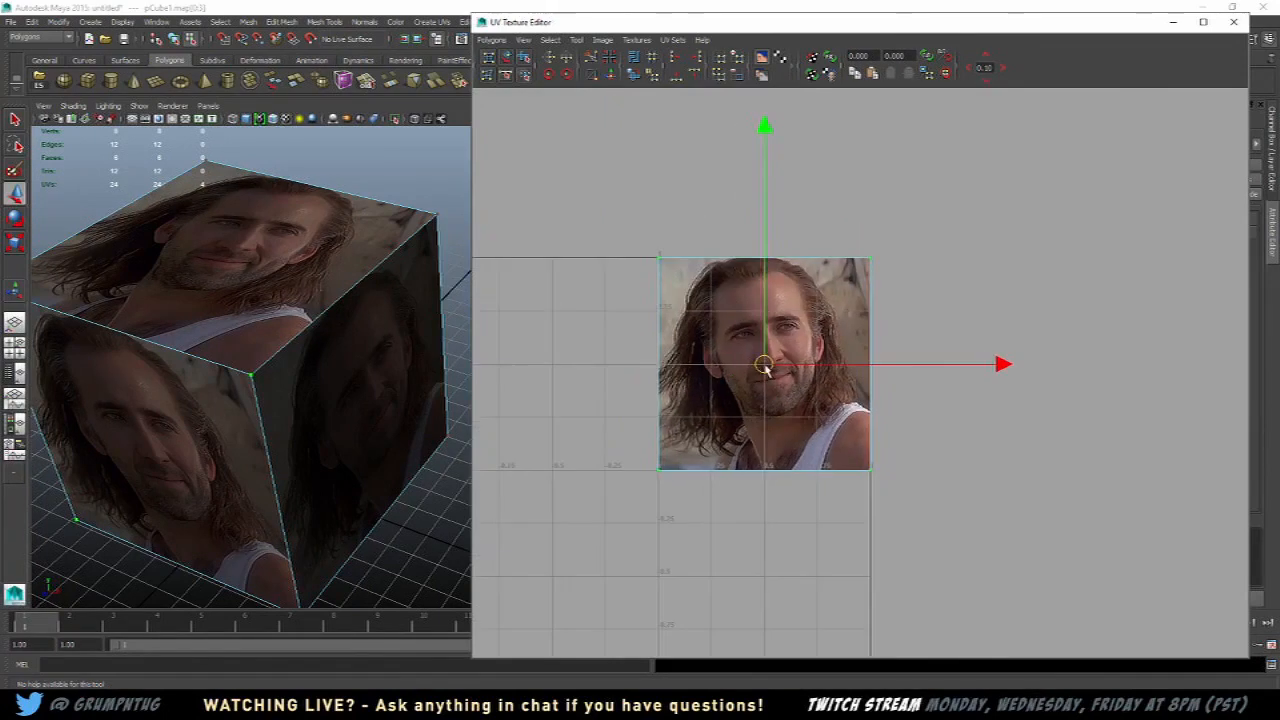
pyautogui.moveTo(763, 367); pyautogui.dragTo(1100, 362)
pyautogui.click(940, 352)
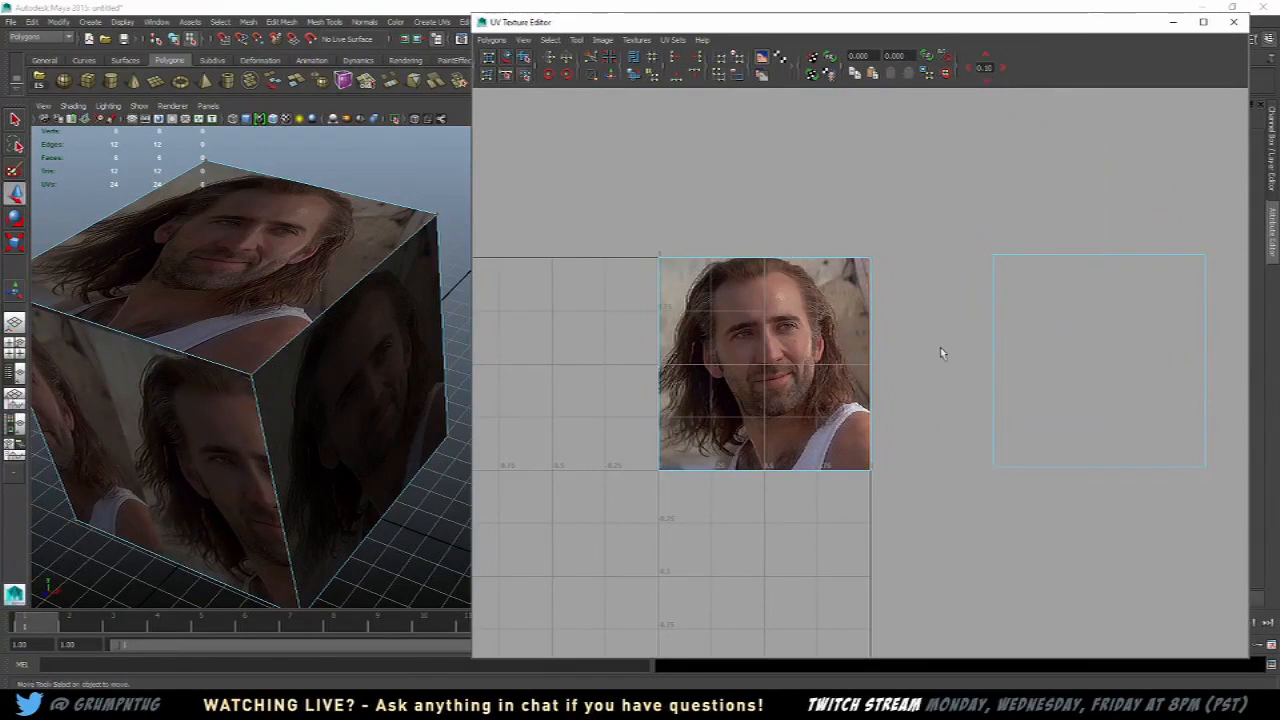
# Step: Select the UV at the photo's upper-right corner, expand it to its shell and move that shell up and right, clear of the photo
pyautogui.click(871, 258)
pyautogui.keyDown('alt'); pyautogui.moveTo(903, 290); pyautogui.dragTo(802, 315, button='middle'); pyautogui.keyUp('alt')
pyautogui.scroll(-2, 846, 306)
pyautogui.hotkey('shift', '.')
pyautogui.moveTo(671, 363); pyautogui.dragTo(949, 167)
# Step: Select another UV at the photo's upper-right corner, expand it to its whole shell and move the shell above the photo
pyautogui.click(753, 284)
pyautogui.click(756, 279)
pyautogui.hotkey('shift', '.')
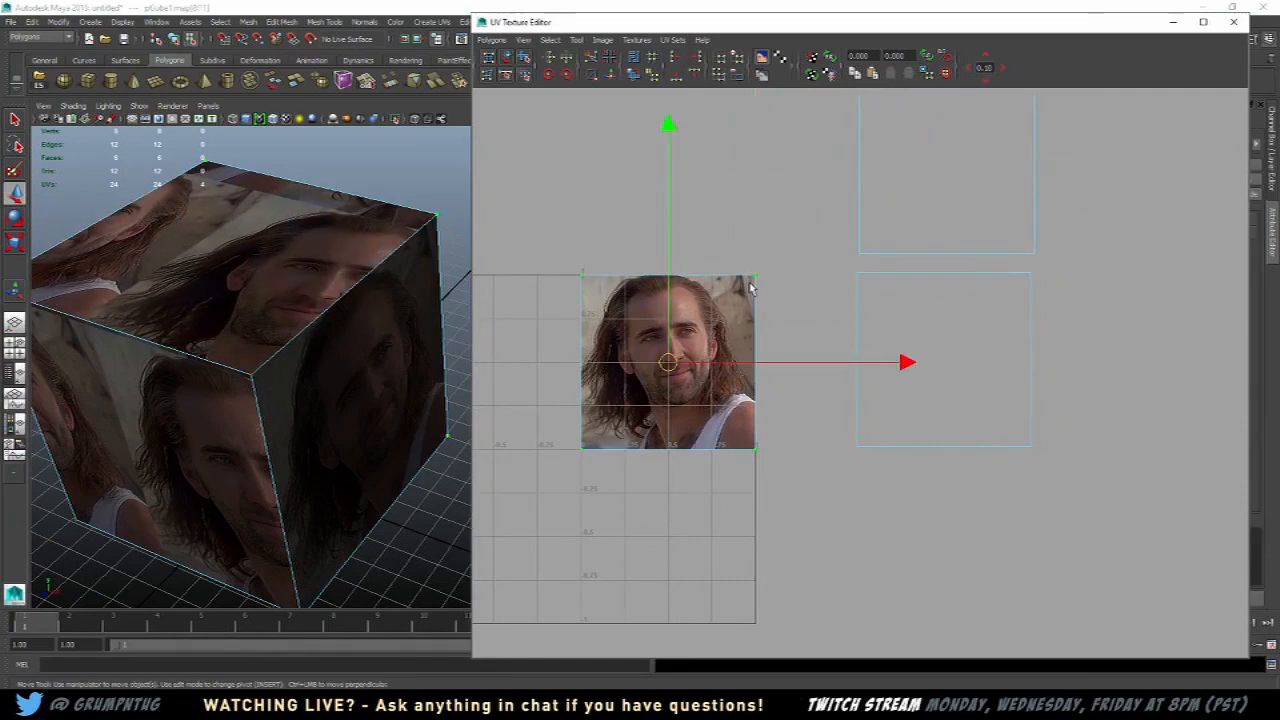
pyautogui.click(717, 330)
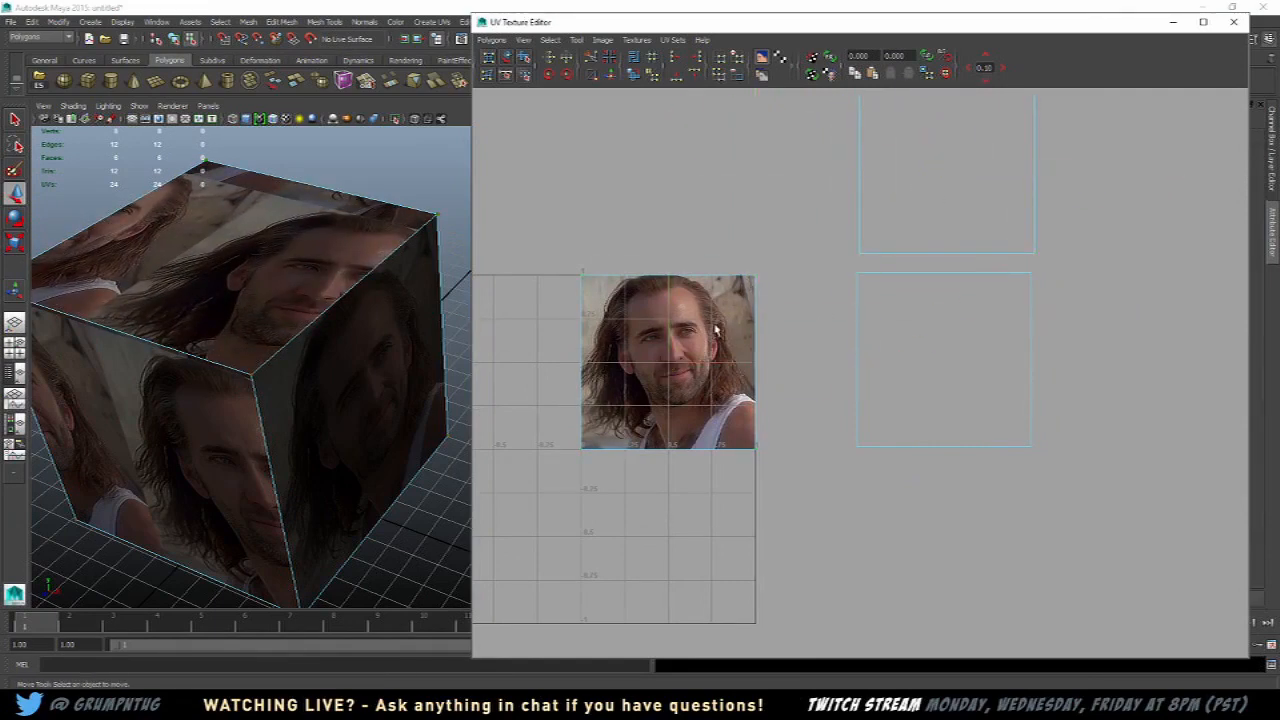
pyautogui.click(758, 278)
pyautogui.hotkey('shift', '.')
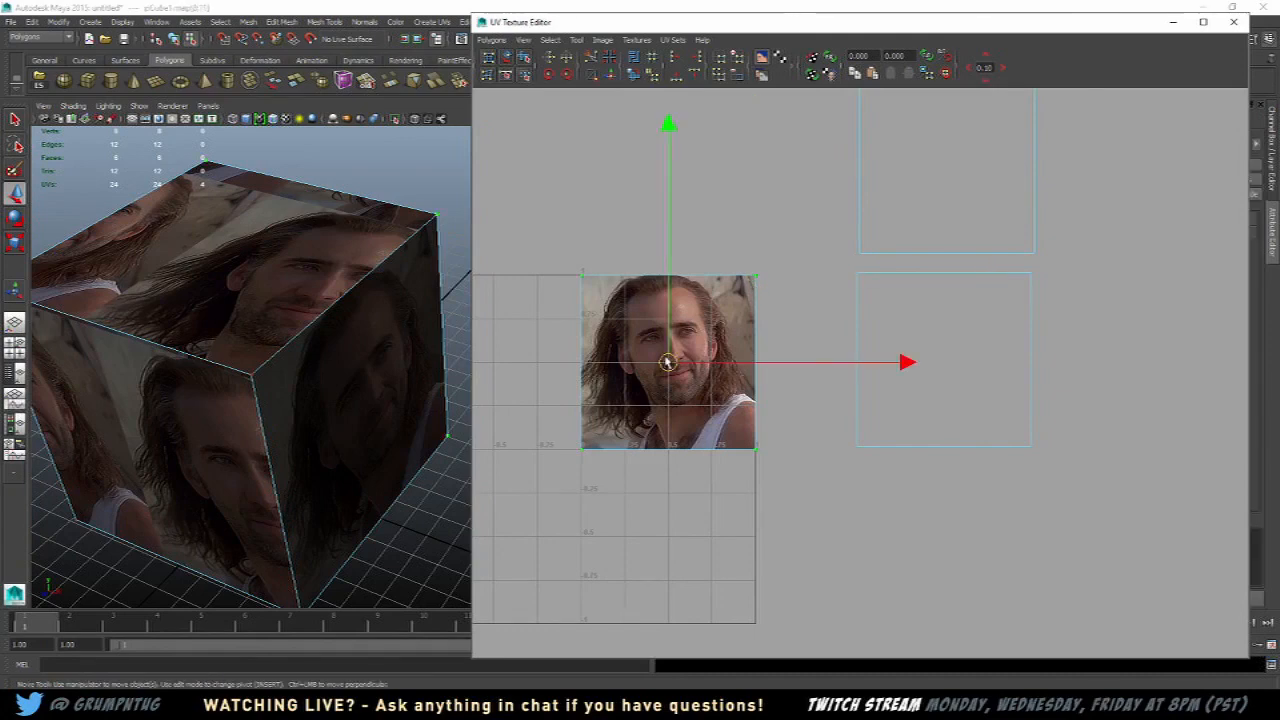
pyautogui.moveTo(668, 362); pyautogui.dragTo(729, 165)
# Step: Expand single corner UVs to their shells and move one shell to the lower right and another directly below the photo
pyautogui.click(756, 278)
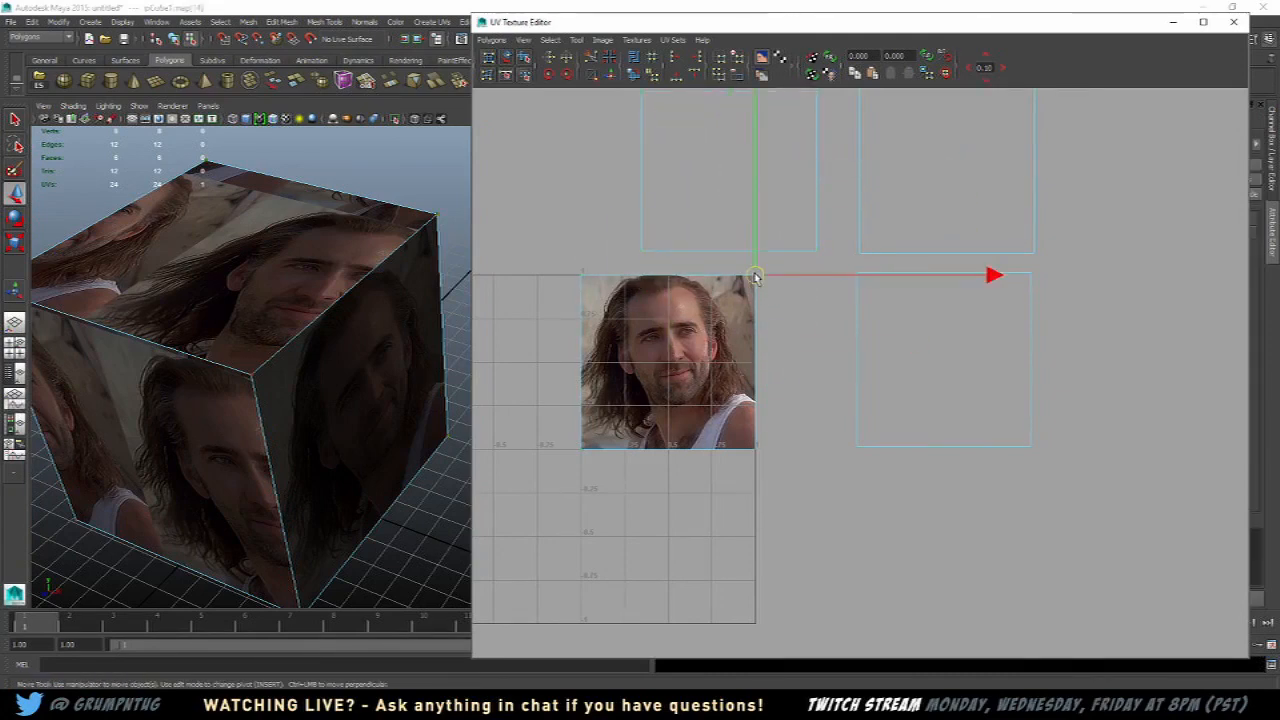
pyautogui.hotkey('shift', '.')
pyautogui.moveTo(668, 362); pyautogui.dragTo(926, 557)
pyautogui.click(757, 450)
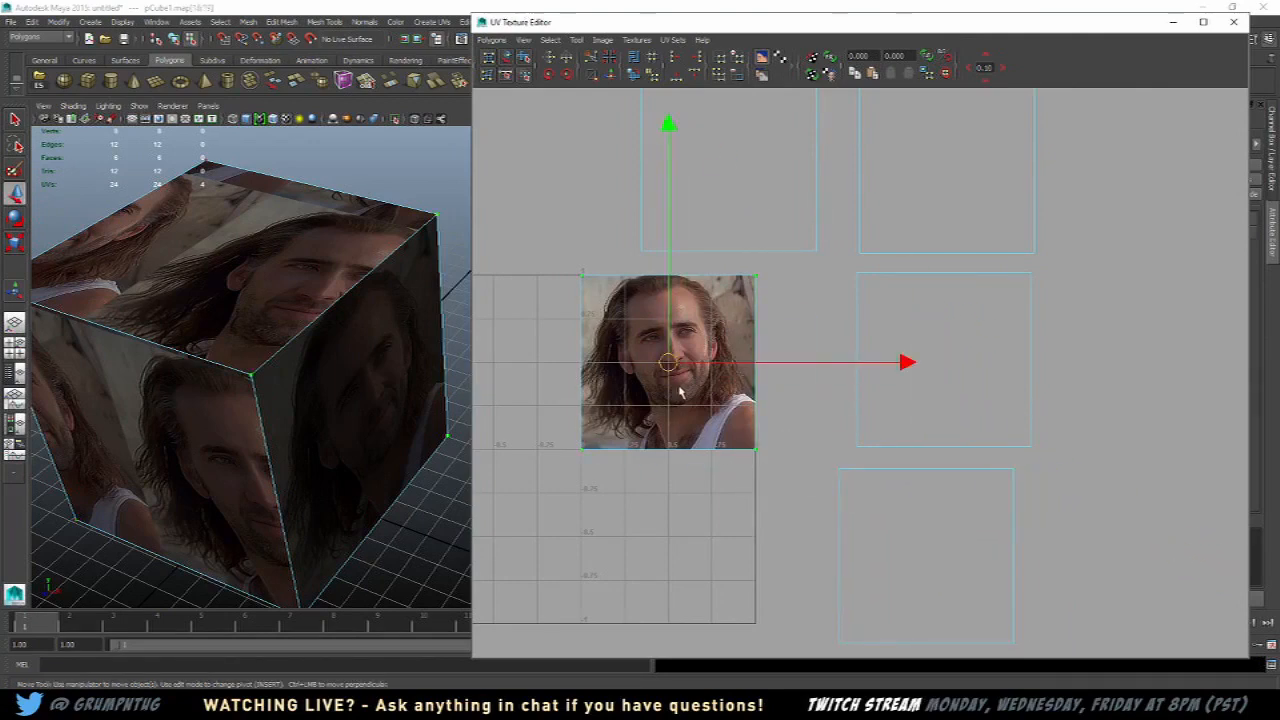
pyautogui.moveTo(668, 362); pyautogui.dragTo(667, 557)
# Step: Select the remaining UV at the photo's lower-right corner, expand it to its shell and move that shell to the photo's upper left
pyautogui.click(750, 455)
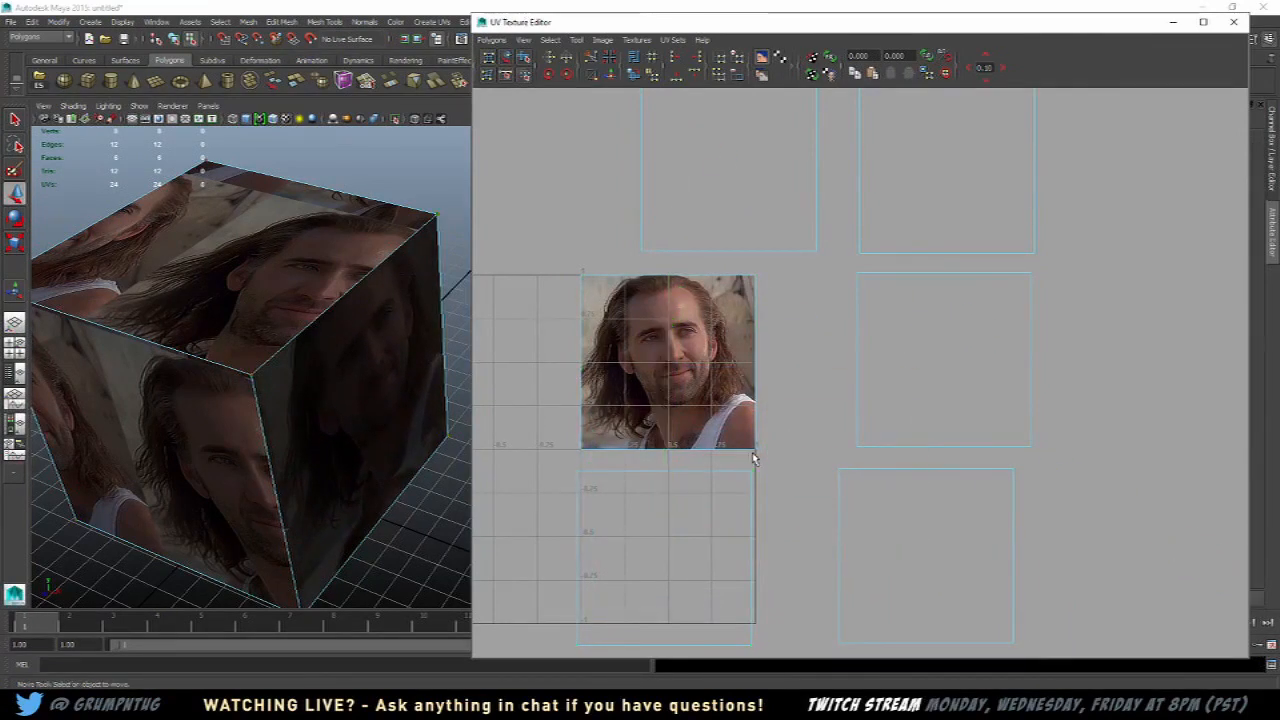
pyautogui.click(756, 449)
pyautogui.scroll(-2, 756, 450)
pyautogui.keyDown('ctrl'); pyautogui.moveTo(756, 450); pyautogui.dragTo(785, 431, button='right'); pyautogui.keyUp('ctrl')
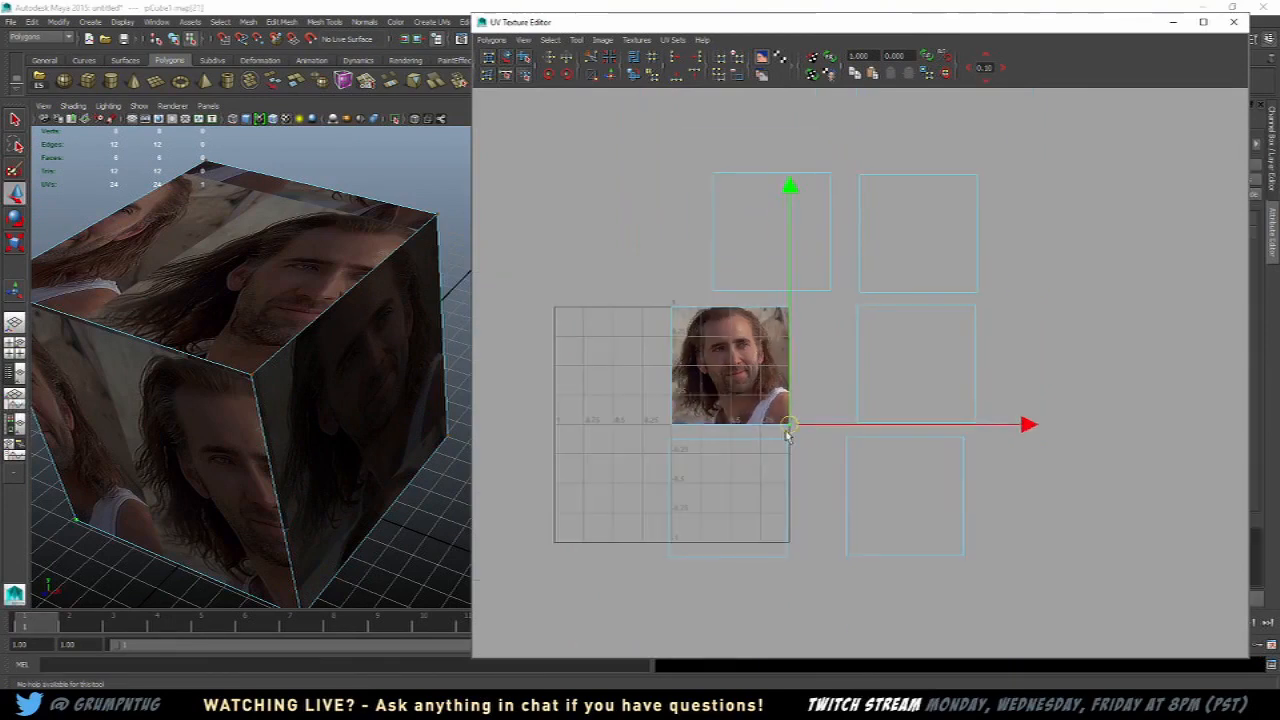
pyautogui.moveTo(731, 366); pyautogui.dragTo(587, 274)
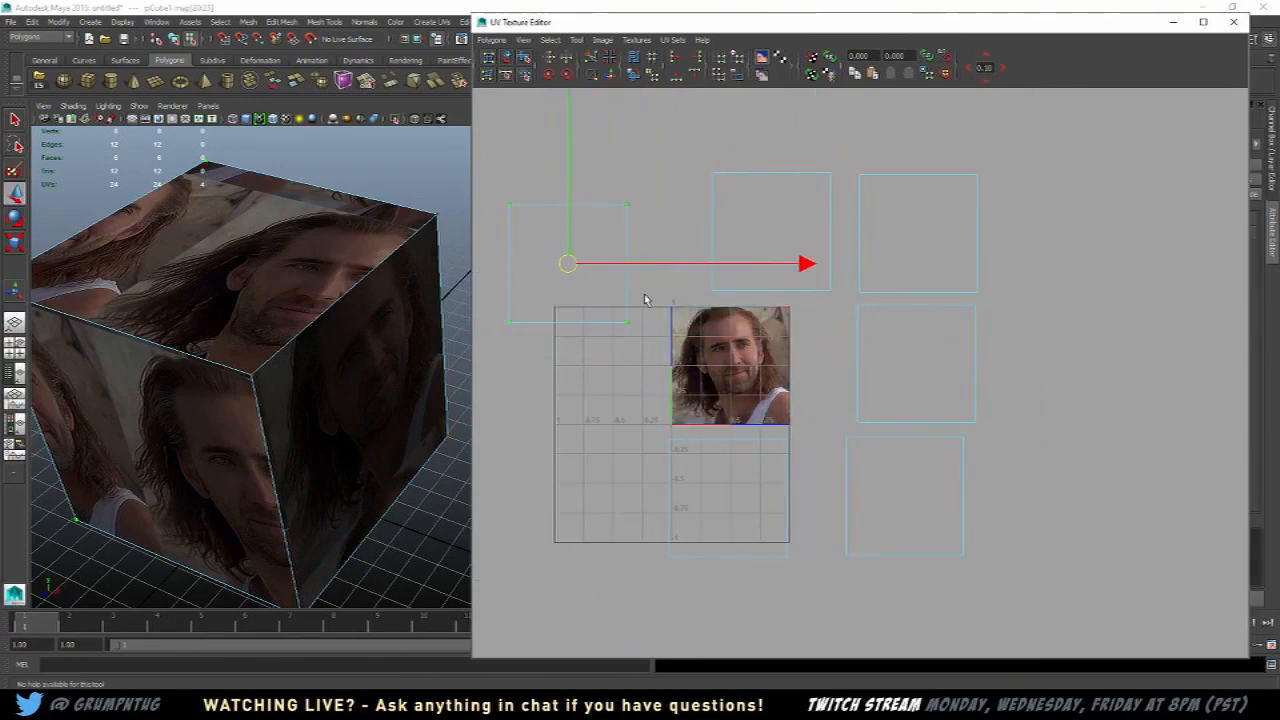
# Step: Select only the upper-left corner UV of the shell just moved and inspect its matching corner on the cube
pyautogui.keyDown('alt'); pyautogui.moveTo(567, 303); pyautogui.dragTo(604, 342, button='middle'); pyautogui.keyUp('alt')
pyautogui.moveTo(525, 204); pyautogui.dragTo(562, 261)
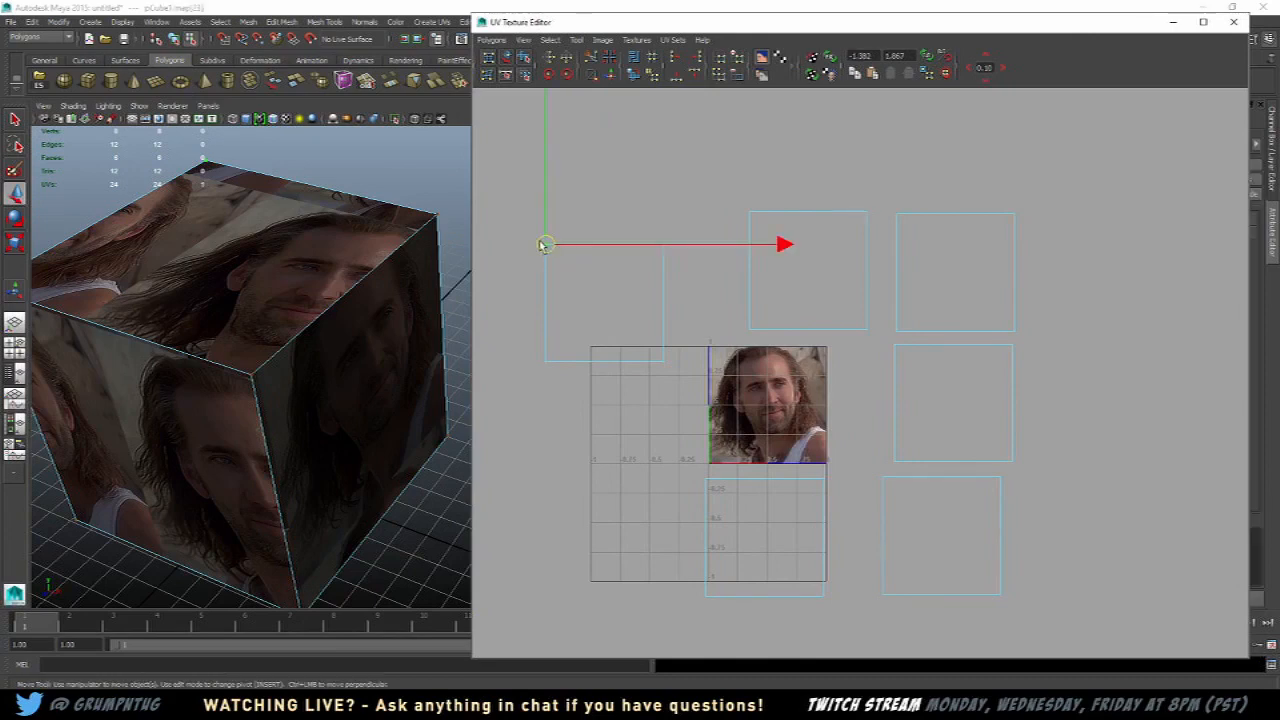
pyautogui.scroll(3, 530, 234)
pyautogui.keyDown('alt'); pyautogui.moveTo(527, 232); pyautogui.dragTo(681, 279, button='middle'); pyautogui.keyUp('alt')
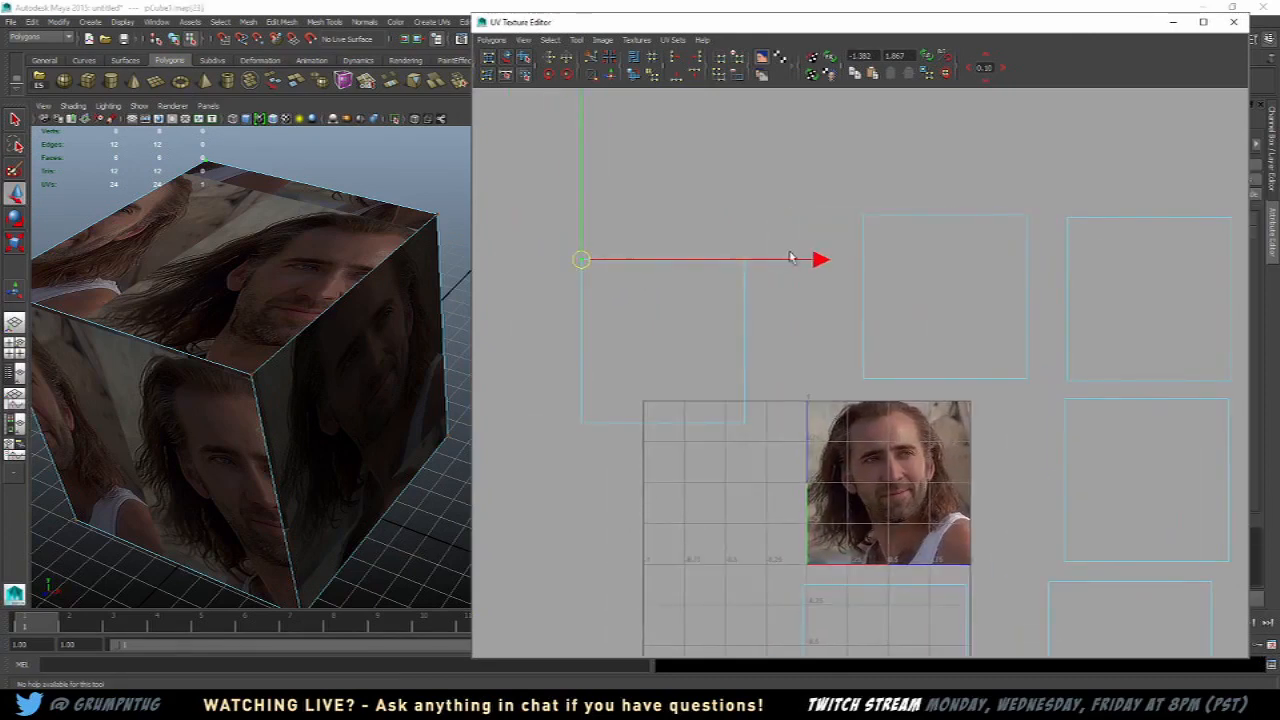
pyautogui.keyDown('alt'); pyautogui.moveTo(790, 257); pyautogui.dragTo(749, 250, button='middle'); pyautogui.keyUp('alt')
pyautogui.scroll(-5, 398, 262)
pyautogui.keyDown('alt'); pyautogui.moveTo(546, 298); pyautogui.dragTo(357, 286, button='middle'); pyautogui.keyUp('alt')
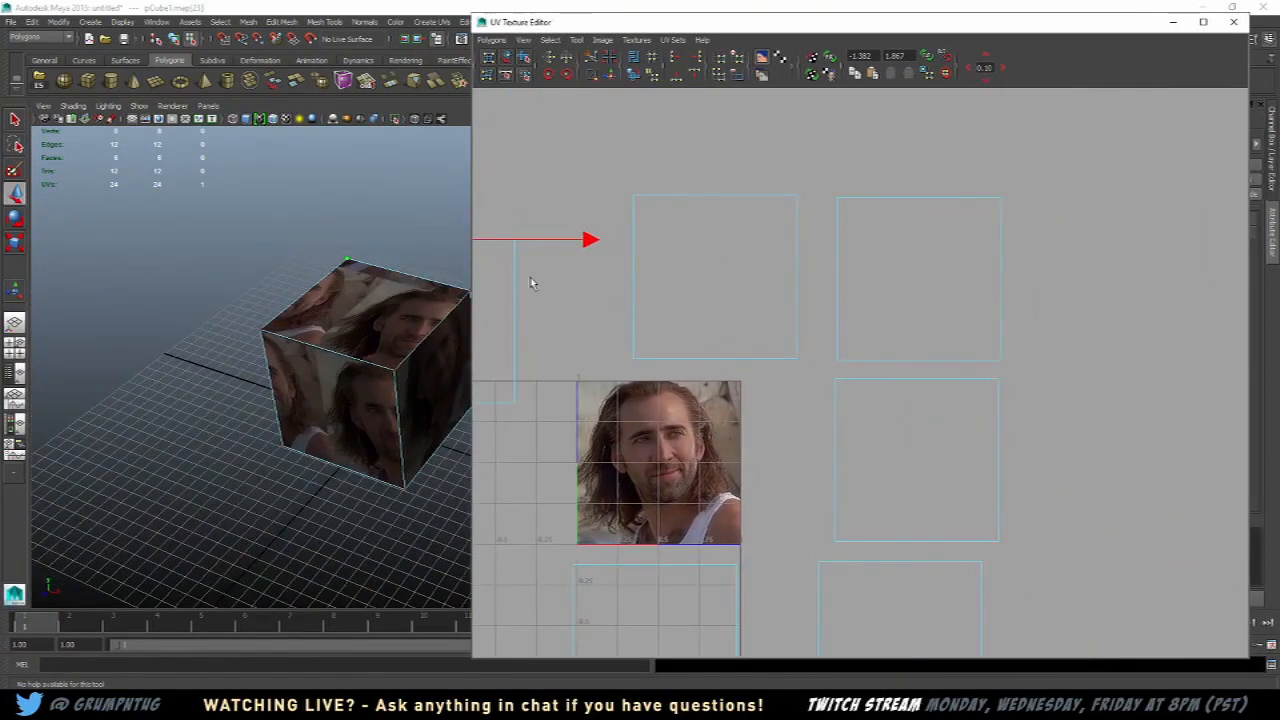
pyautogui.scroll(-1, 532, 283)
pyautogui.keyDown('alt'); pyautogui.moveTo(541, 275); pyautogui.dragTo(643, 271, button='middle'); pyautogui.keyUp('alt')
pyautogui.keyDown('alt'); pyautogui.moveTo(370, 289); pyautogui.dragTo(257, 280, button='middle'); pyautogui.keyUp('alt')
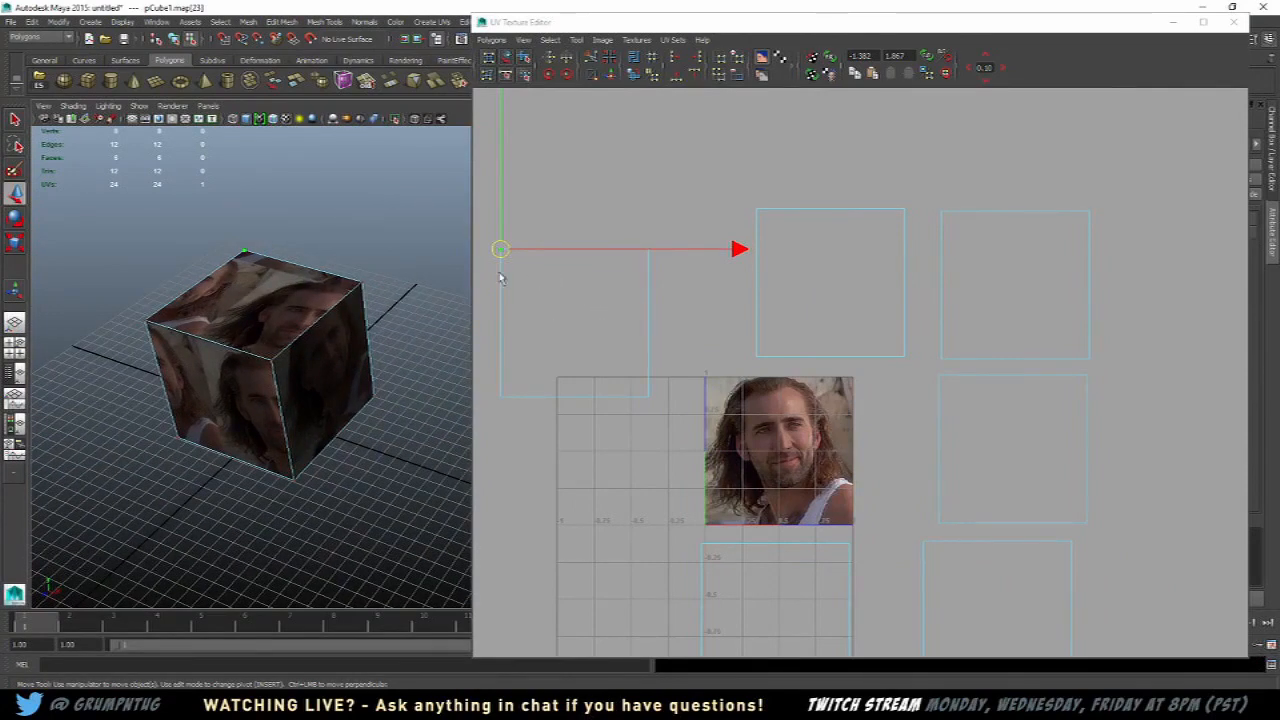
# Step: Select the upper-right corner UV of the same shell and expand the selection to the whole shell
pyautogui.moveTo(500, 250); pyautogui.dragTo(526, 262)
pyautogui.moveTo(655, 224); pyautogui.dragTo(601, 283)
pyautogui.scroll(1, 630, 287)
pyautogui.keyDown('alt'); pyautogui.moveTo(631, 289); pyautogui.dragTo(722, 301, button='middle'); pyautogui.keyUp('alt')
pyautogui.scroll(2, 641, 253)
pyautogui.keyDown('alt'); pyautogui.moveTo(605, 258); pyautogui.dragTo(670, 276, button='middle'); pyautogui.keyUp('alt')
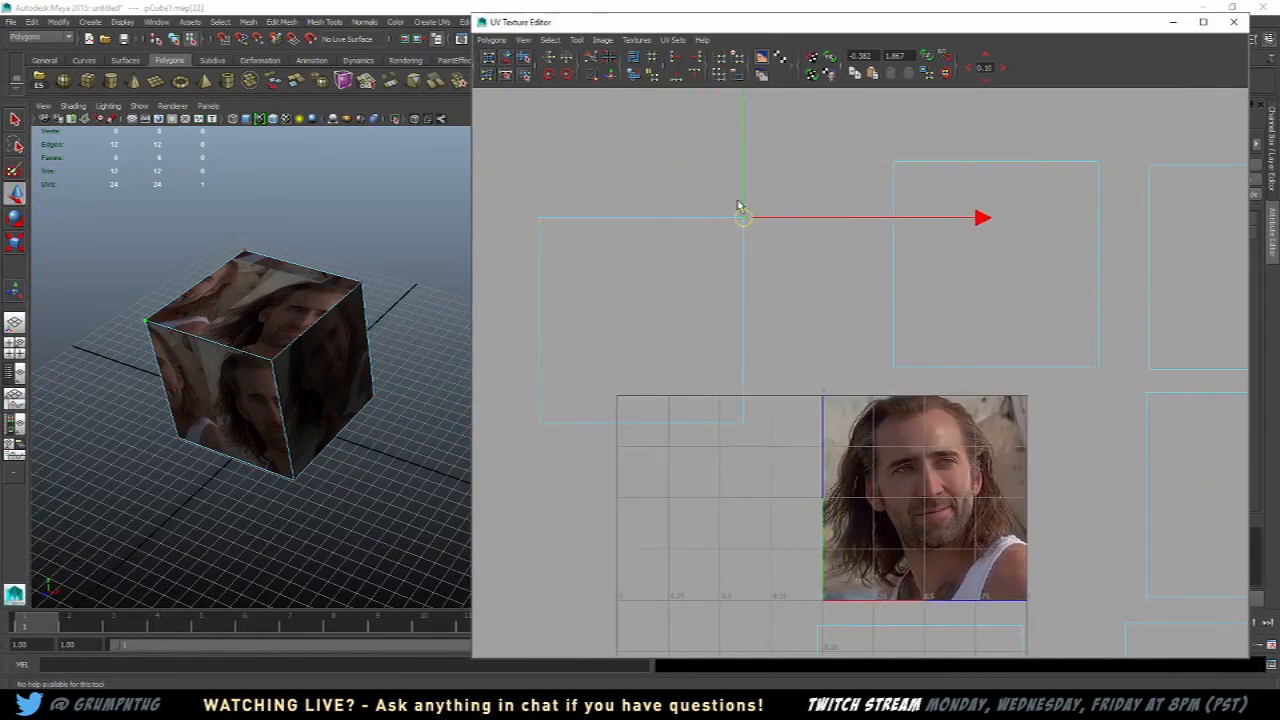
pyautogui.scroll(-1, 631, 265)
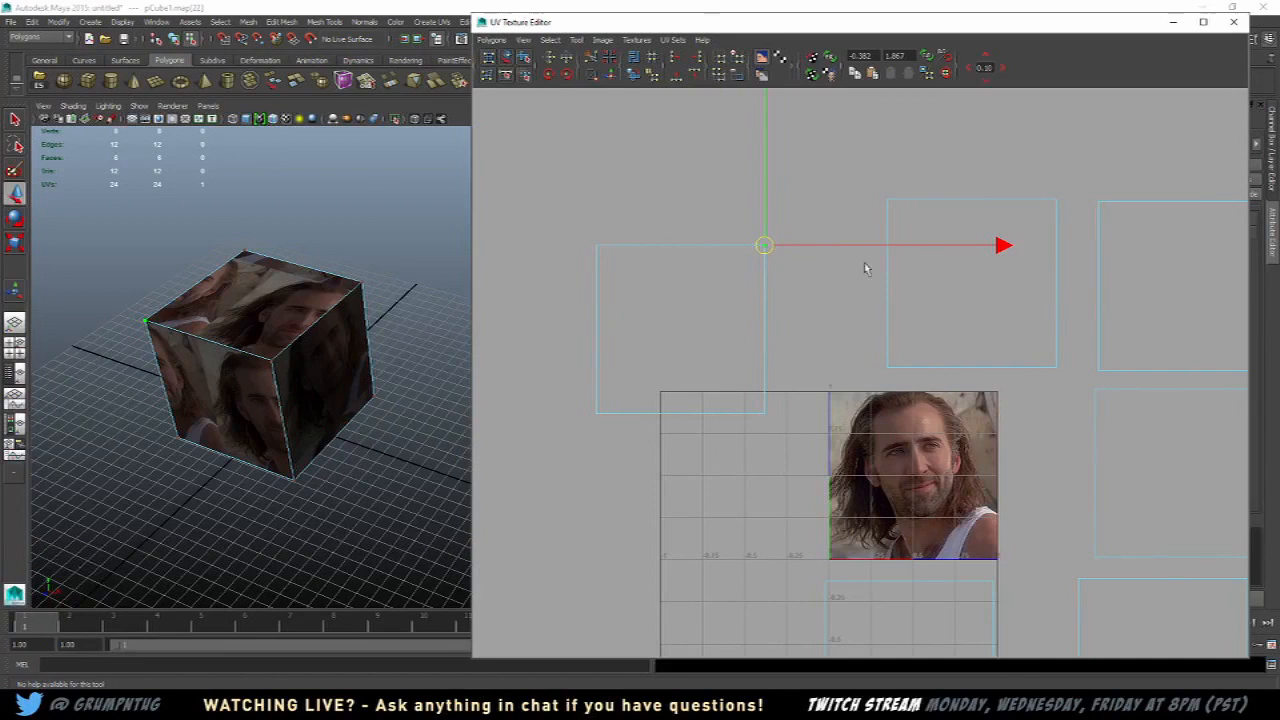
pyautogui.scroll(2, 851, 266)
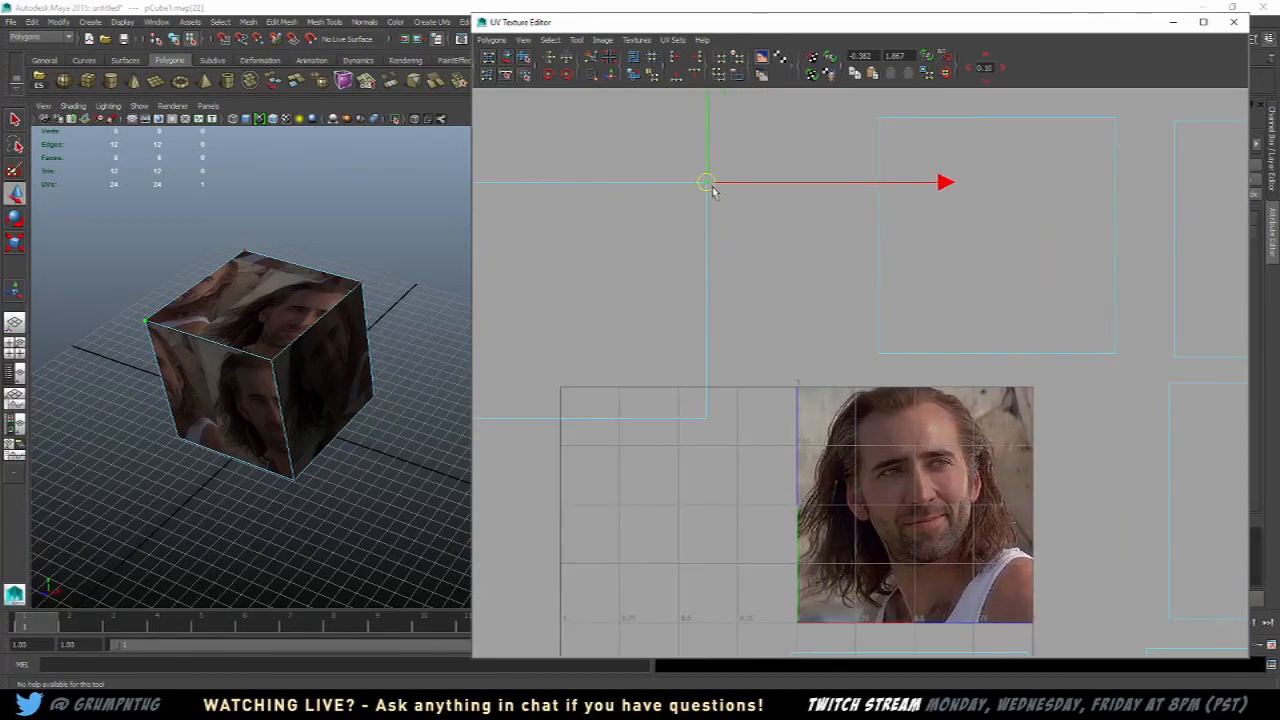
pyautogui.rightClick(706, 182)
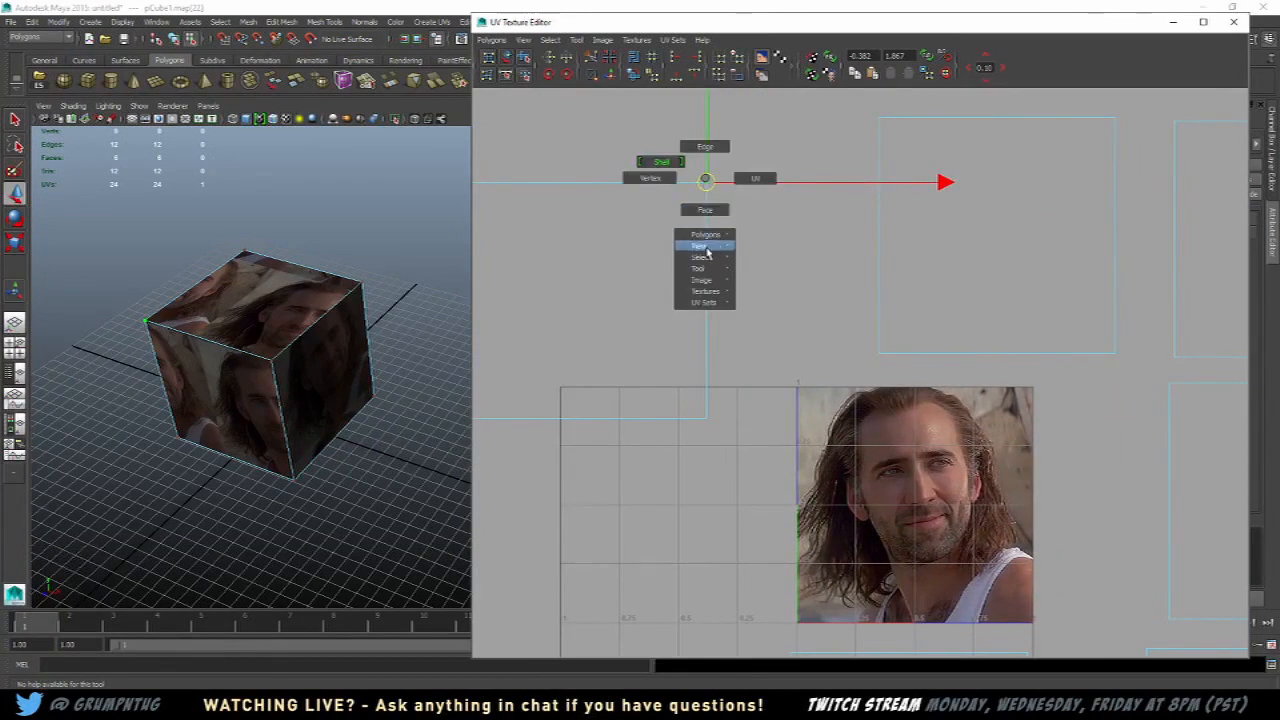
pyautogui.moveTo(707, 253)
pyautogui.click(748, 284)
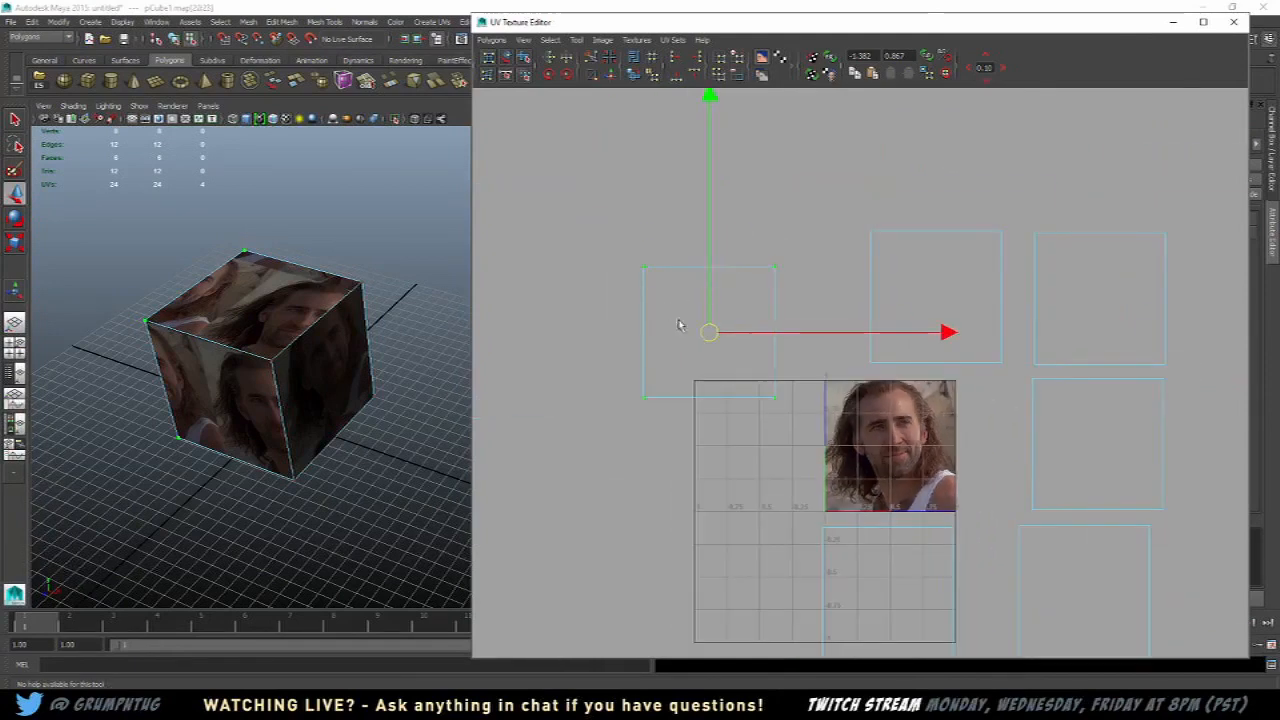
# Step: Move the selected shell up and right to line up beside the two shells above the photo
pyautogui.moveTo(714, 337); pyautogui.dragTo(700, 280)
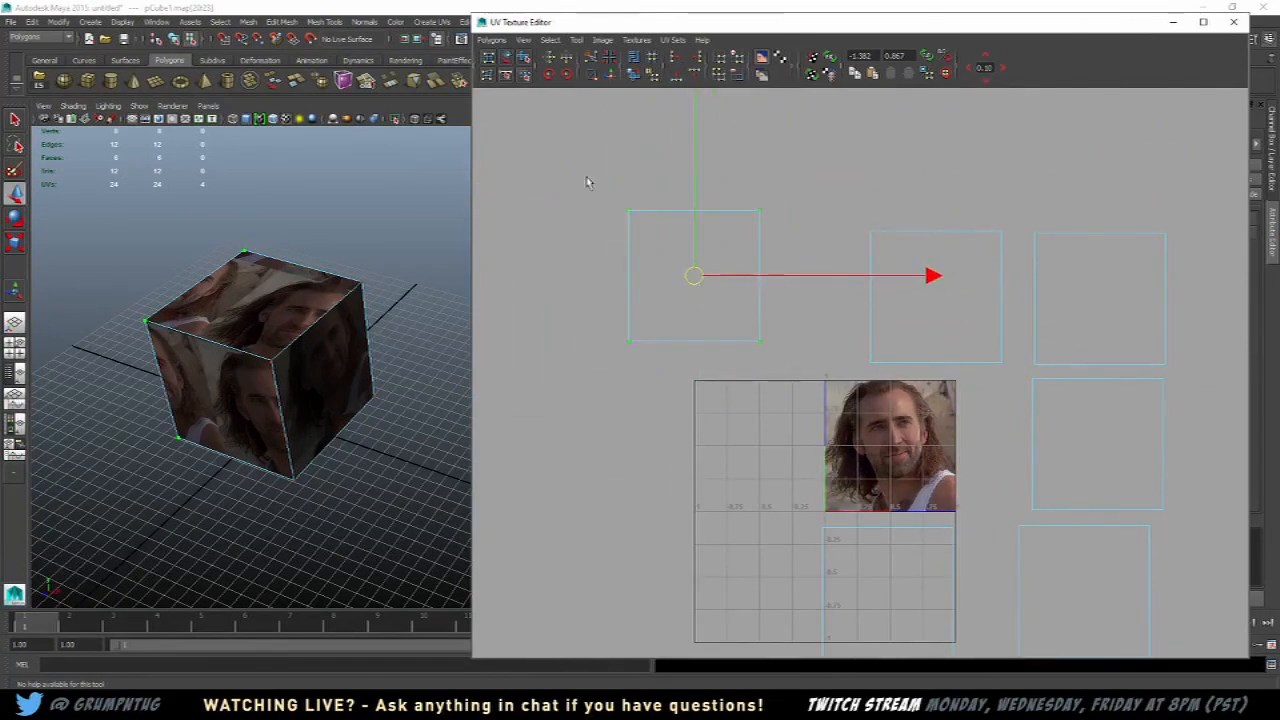
pyautogui.keyDown('alt'); pyautogui.moveTo(711, 212); pyautogui.dragTo(711, 197, button='middle'); pyautogui.keyUp('alt')
pyautogui.keyDown('alt'); pyautogui.moveTo(711, 197); pyautogui.dragTo(852, 220, button='right'); pyautogui.keyUp('alt')
pyautogui.keyDown('alt'); pyautogui.moveTo(852, 220); pyautogui.dragTo(780, 177, button='middle'); pyautogui.keyUp('alt')
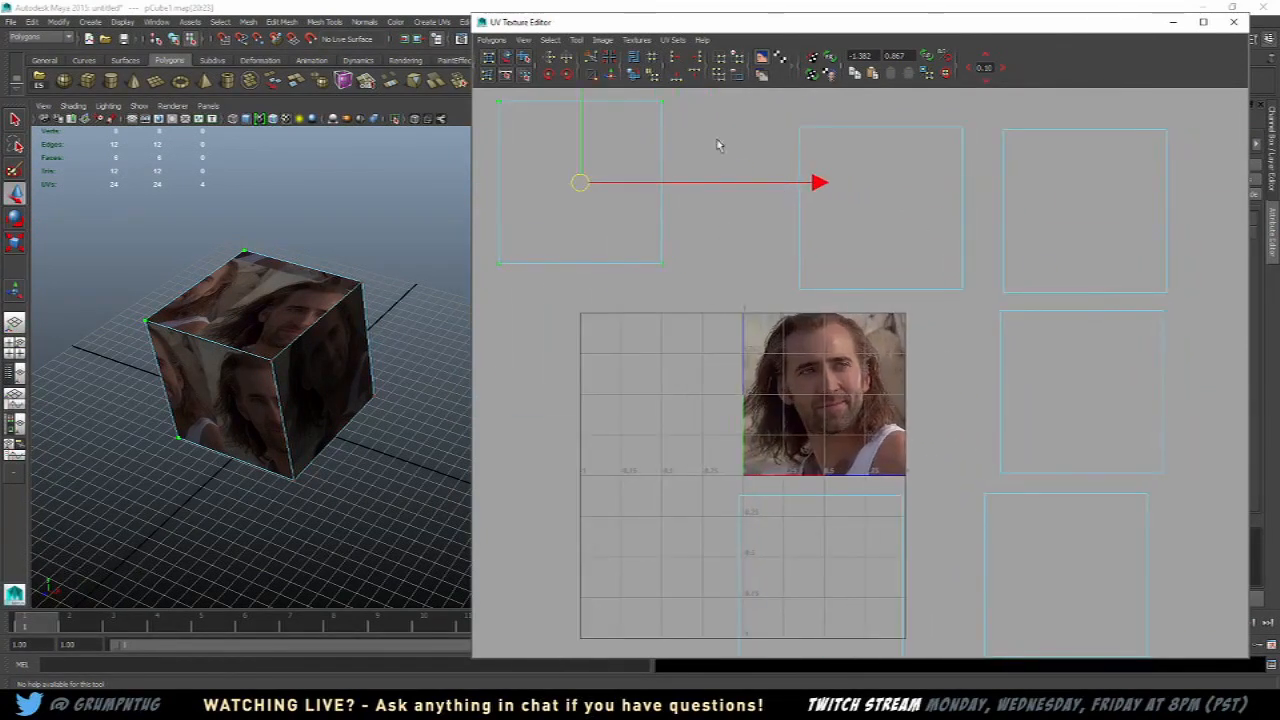
pyautogui.keyDown('alt'); pyautogui.moveTo(717, 145); pyautogui.dragTo(746, 280, button='middle'); pyautogui.keyUp('alt')
pyautogui.moveTo(611, 317); pyautogui.dragTo(695, 355)
# Step: Snap the leftmost shell's two right-hand UVs onto the left corners of the neighbouring shell
pyautogui.click(757, 257)
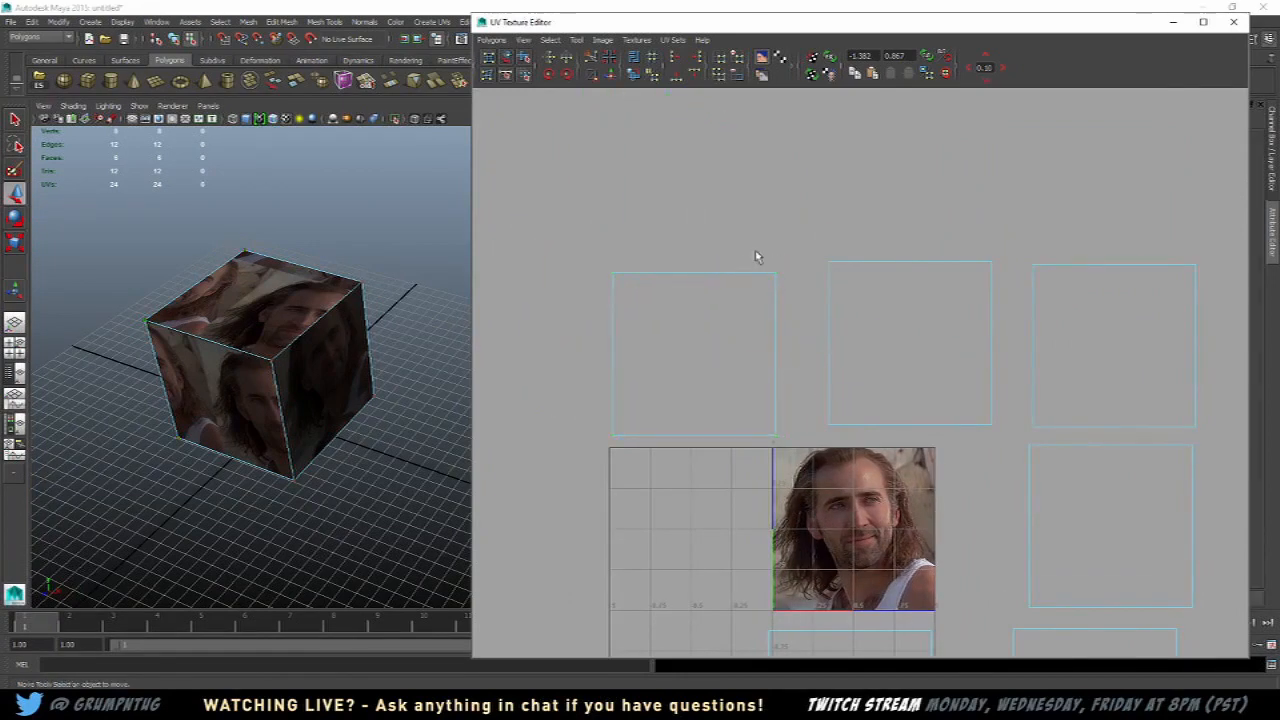
pyautogui.moveTo(756, 257); pyautogui.dragTo(789, 322)
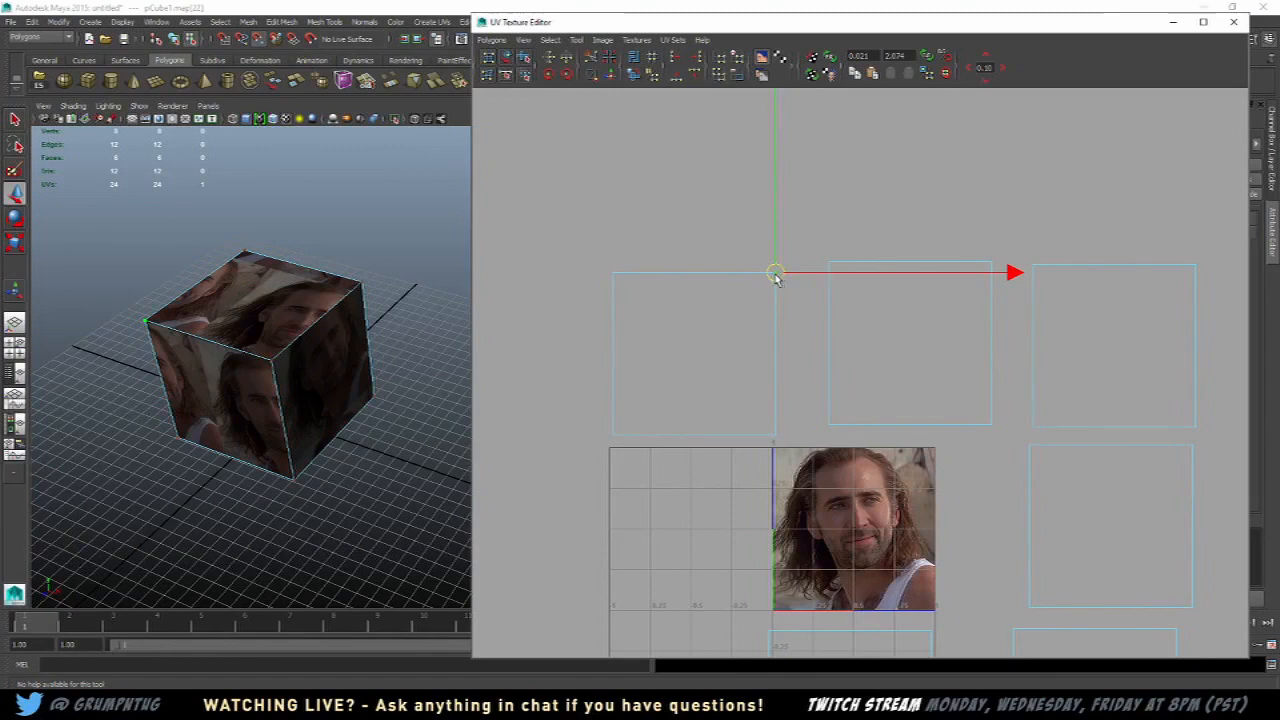
pyautogui.moveTo(776, 277); pyautogui.dragTo(832, 263)
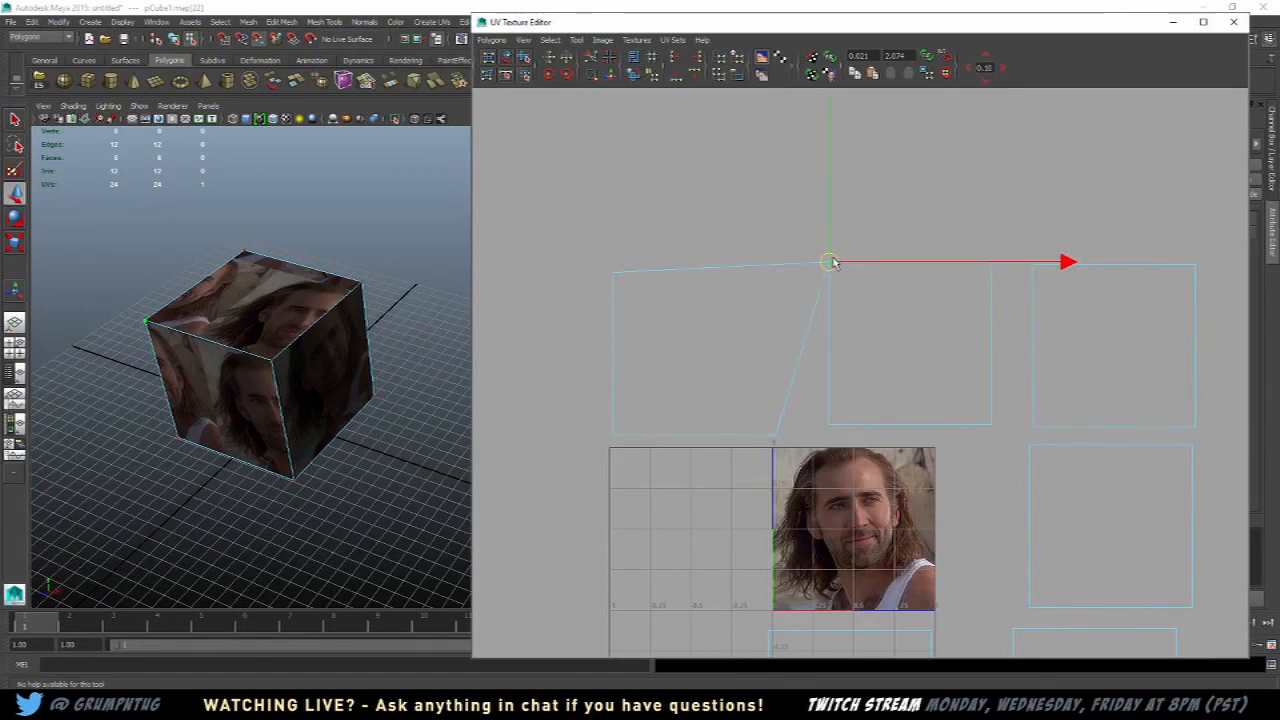
pyautogui.moveTo(730, 412); pyautogui.dragTo(820, 424)
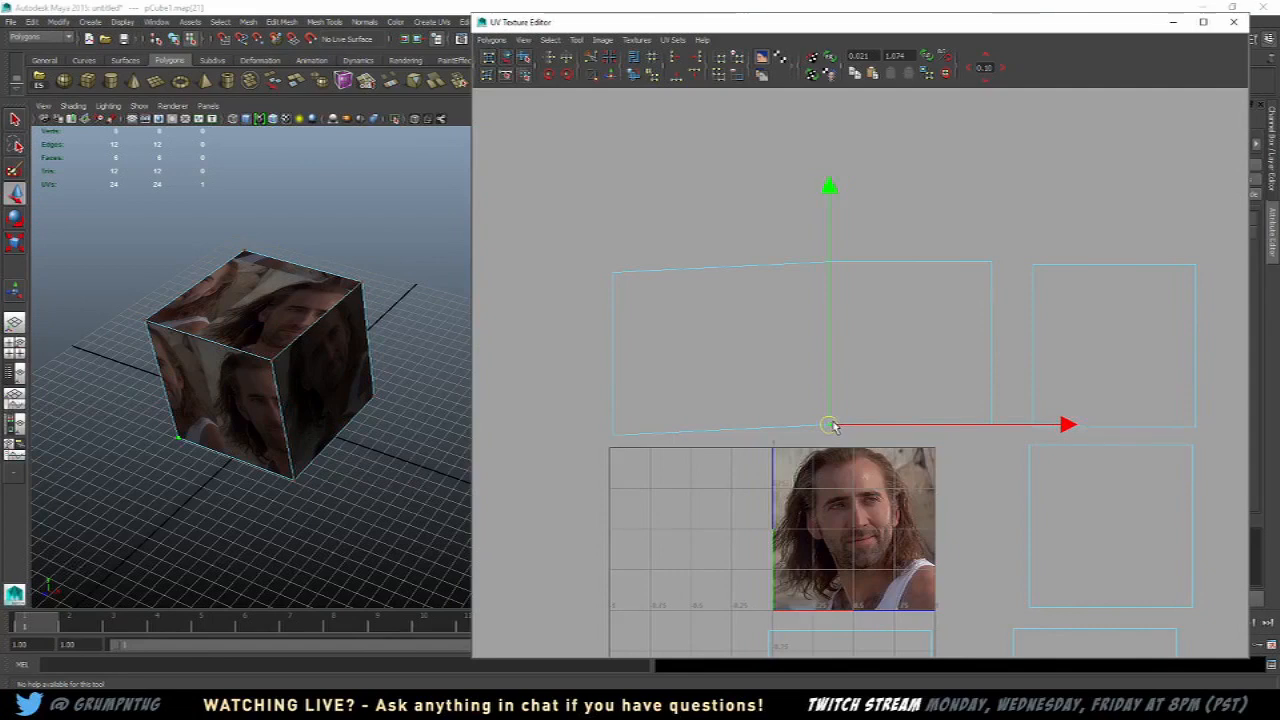
# Step: Snap the third shell's two left-hand UVs onto the middle shell's right corners
pyautogui.click(1032, 267)
pyautogui.moveTo(1033, 267); pyautogui.dragTo(985, 267)
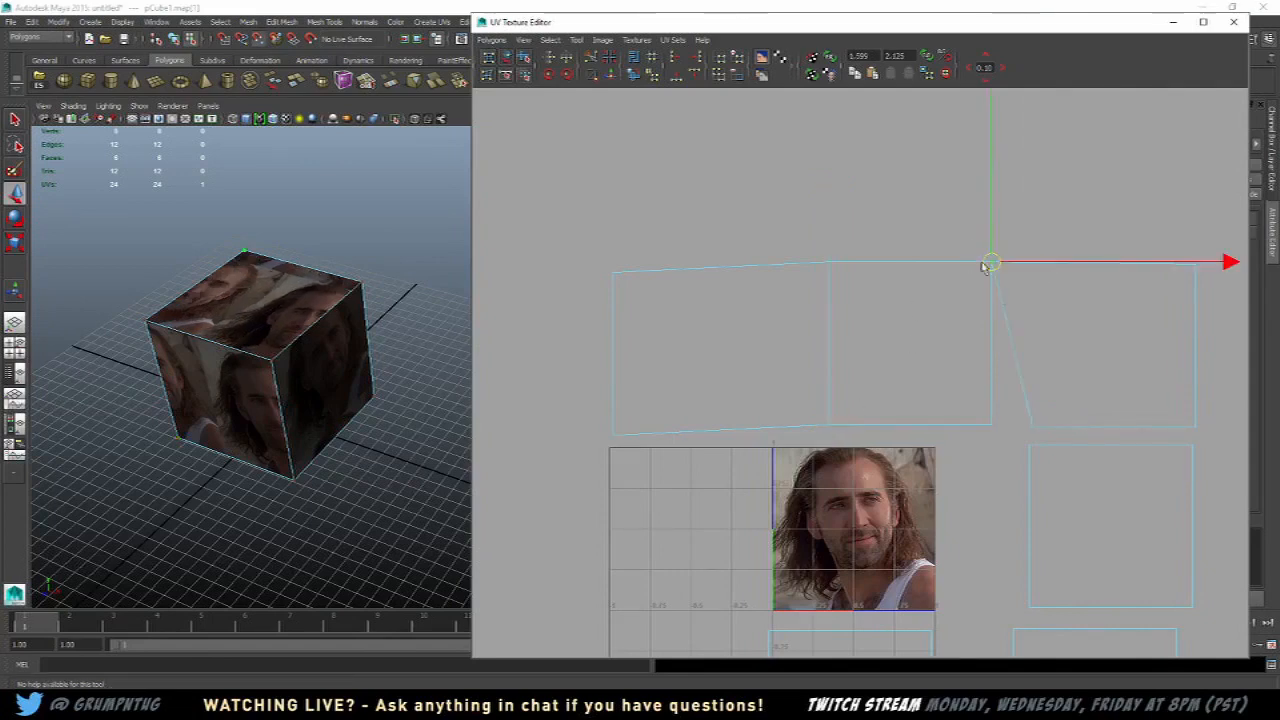
pyautogui.click(1032, 424)
pyautogui.moveTo(1032, 424); pyautogui.dragTo(980, 411)
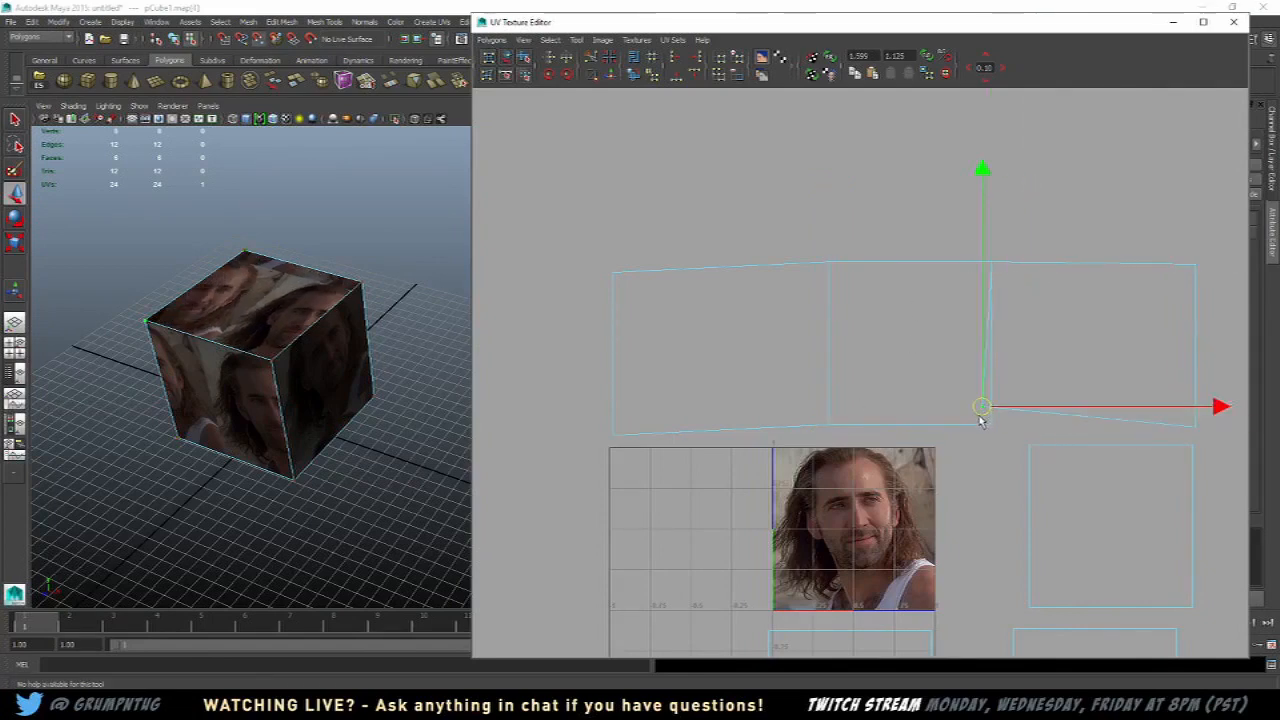
# Step: Select the shell to the right of the photo and move it to the right end of the shell row
pyautogui.keyDown('alt'); pyautogui.moveTo(985, 425); pyautogui.dragTo(786, 414, button='middle'); pyautogui.keyUp('alt')
pyautogui.click(810, 421)
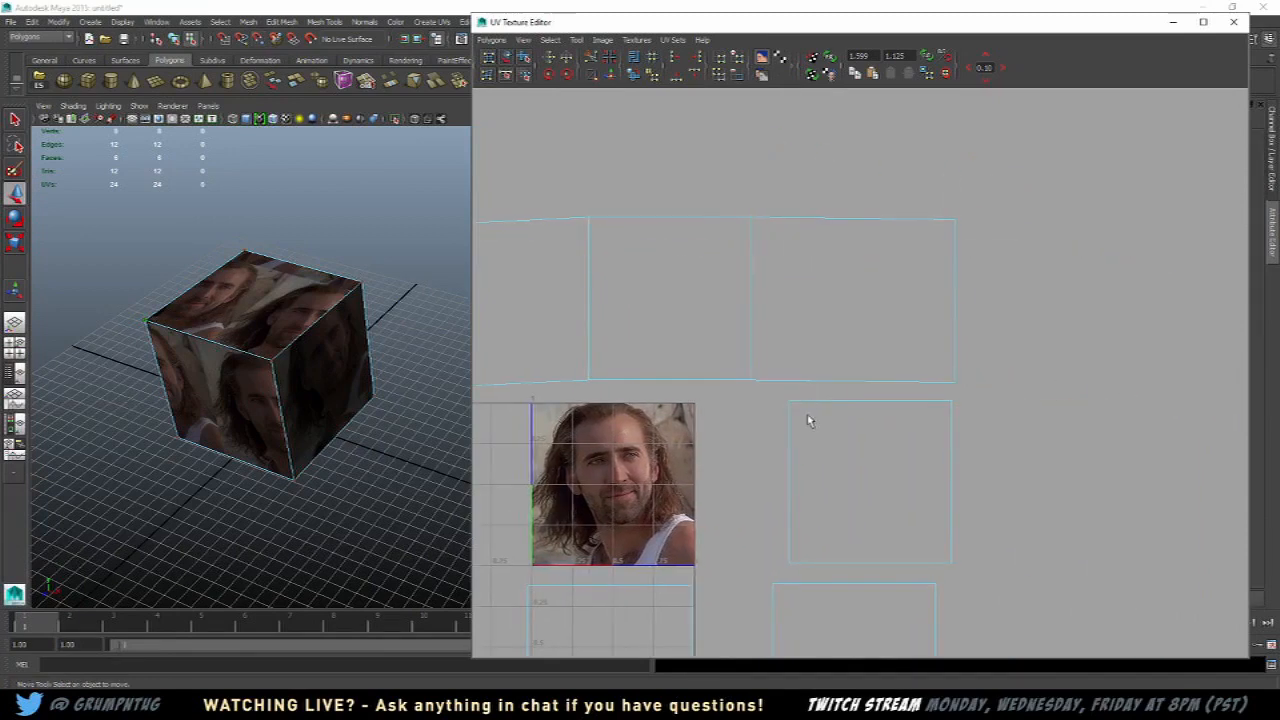
pyautogui.moveTo(1022, 582); pyautogui.dragTo(1022, 580)
pyautogui.moveTo(878, 486); pyautogui.dragTo(1056, 297)
# Step: Return to object mode, close the UV Texture Editor and select the cube in the full perspective view
pyautogui.keyDown('alt'); pyautogui.moveTo(360, 315); pyautogui.dragTo(328, 302); pyautogui.keyUp('alt')
pyautogui.moveTo(328, 302); pyautogui.dragTo(388, 286, button='right')
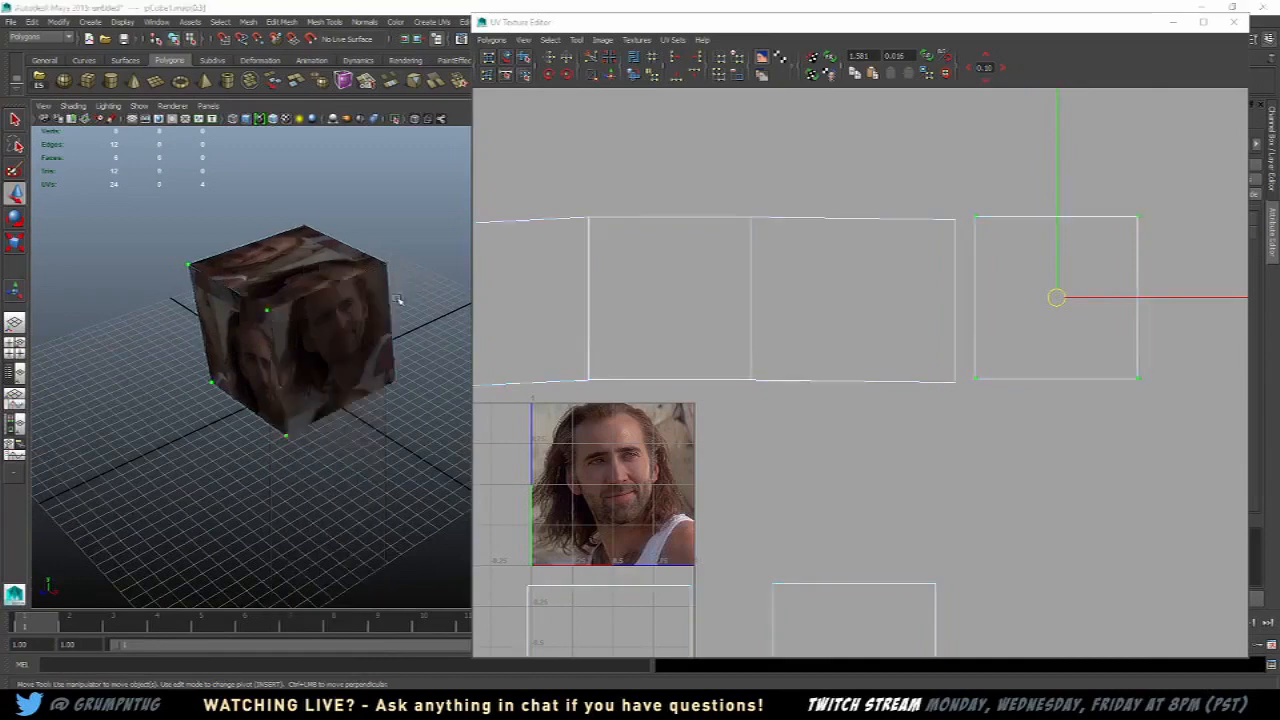
pyautogui.press('space')
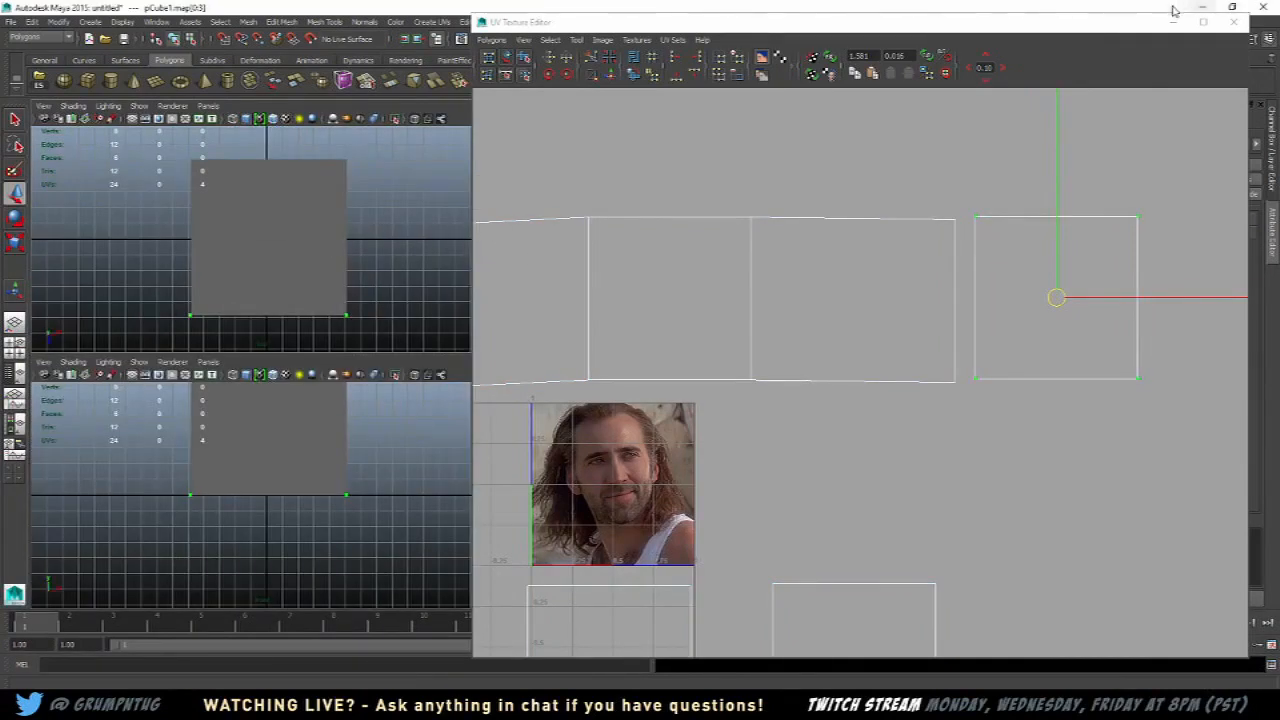
pyautogui.click(1234, 22)
pyautogui.press('space')
pyautogui.keyDown('alt'); pyautogui.moveTo(715, 222); pyautogui.dragTo(531, 262); pyautogui.keyUp('alt')
pyautogui.click(531, 226)
# Step: Duplicate the cube and move the copy beside the original, undoing the first misplaced transform
pyautogui.hotkey('ctrl', 'd')
pyautogui.moveTo(451, 186); pyautogui.dragTo(660, 285)
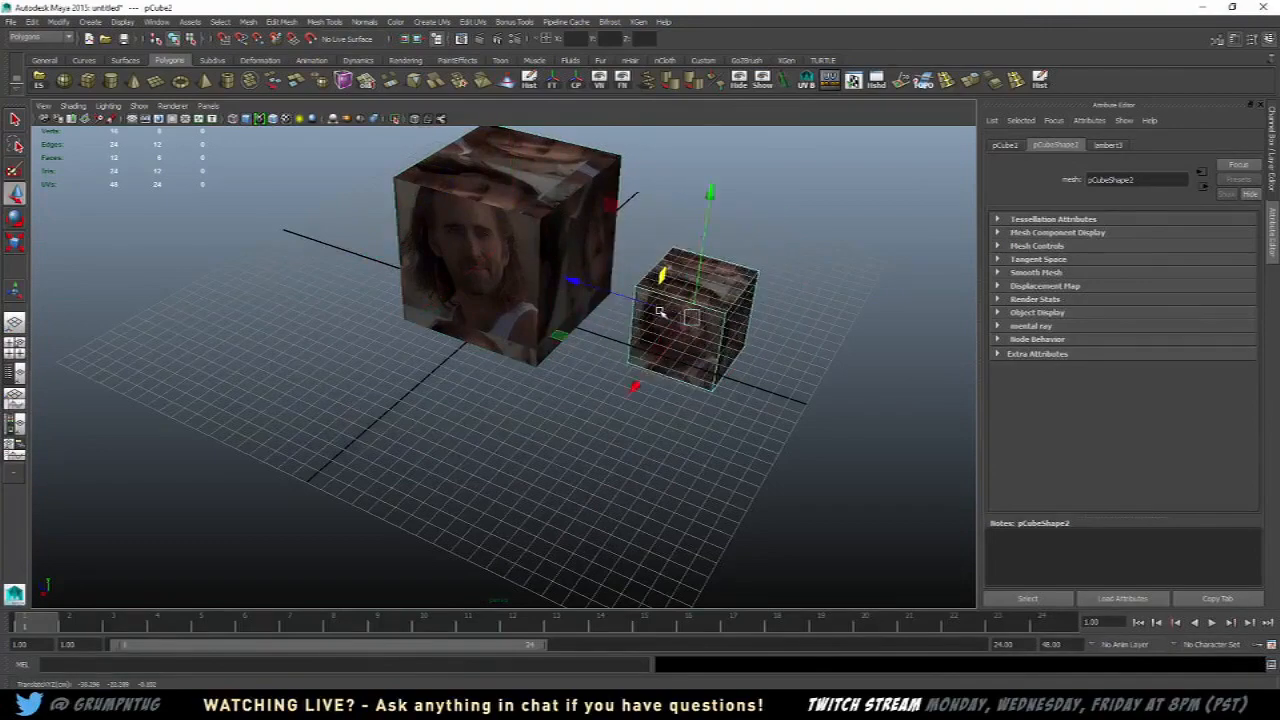
pyautogui.hotkey('ctrl', 'z')
pyautogui.moveTo(401, 208); pyautogui.dragTo(556, 276)
pyautogui.keyDown('alt'); pyautogui.moveTo(556, 276); pyautogui.dragTo(546, 297); pyautogui.keyUp('alt')
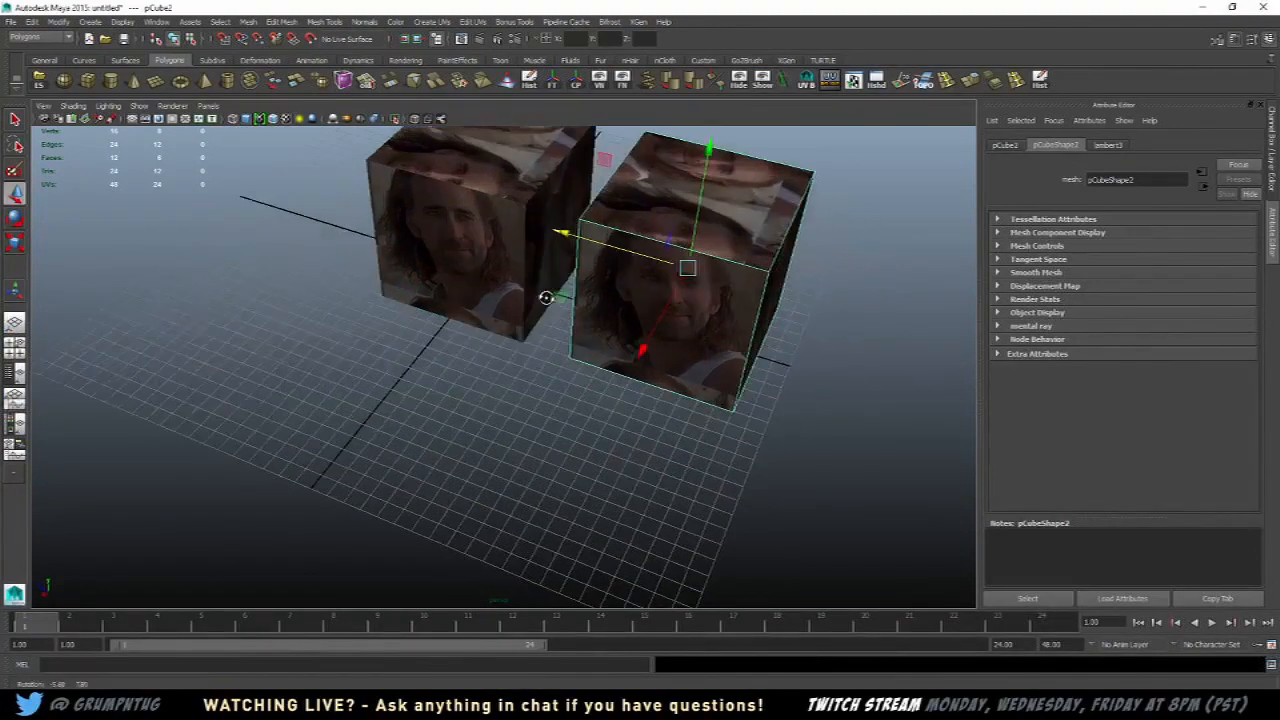
# Step: Delete the two side faces that face each other, one on the duplicate and one on the original cube
pyautogui.moveTo(601, 219); pyautogui.dragTo(594, 274, button='right')
pyautogui.keyDown('alt'); pyautogui.moveTo(531, 297); pyautogui.dragTo(477, 271); pyautogui.keyUp('alt')
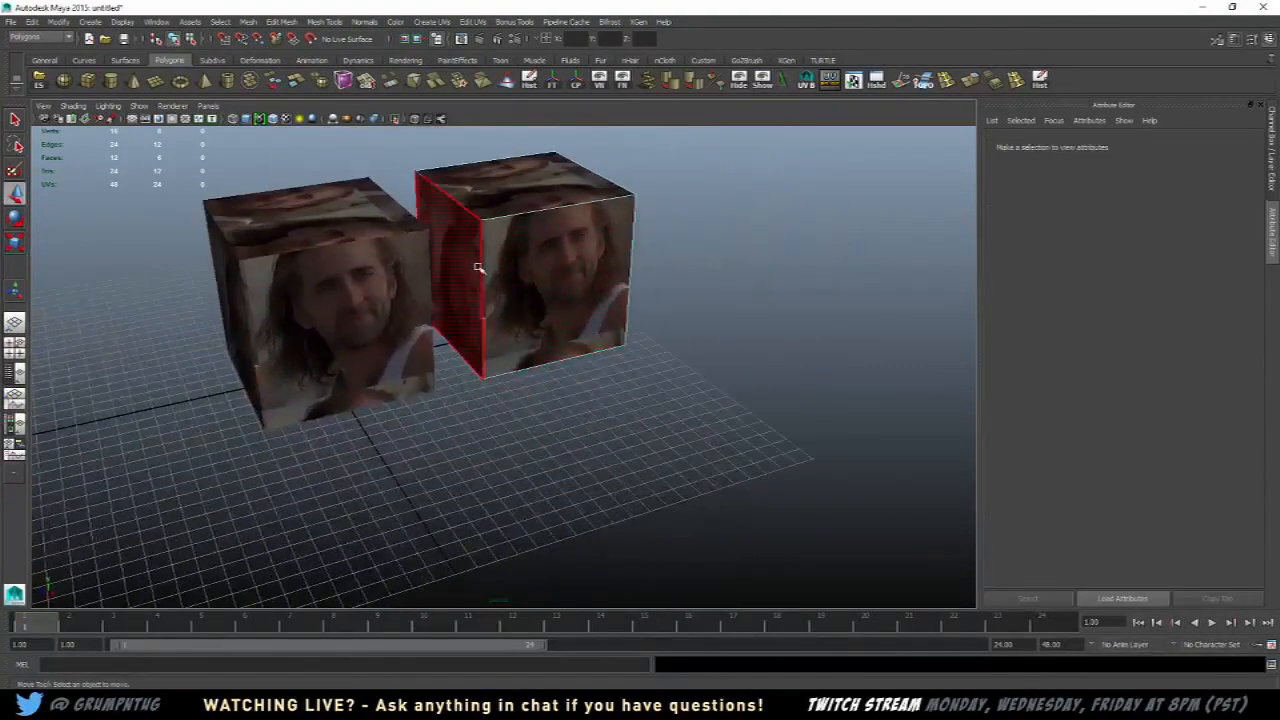
pyautogui.keyDown('alt'); pyautogui.moveTo(573, 249); pyautogui.dragTo(507, 261); pyautogui.keyUp('alt')
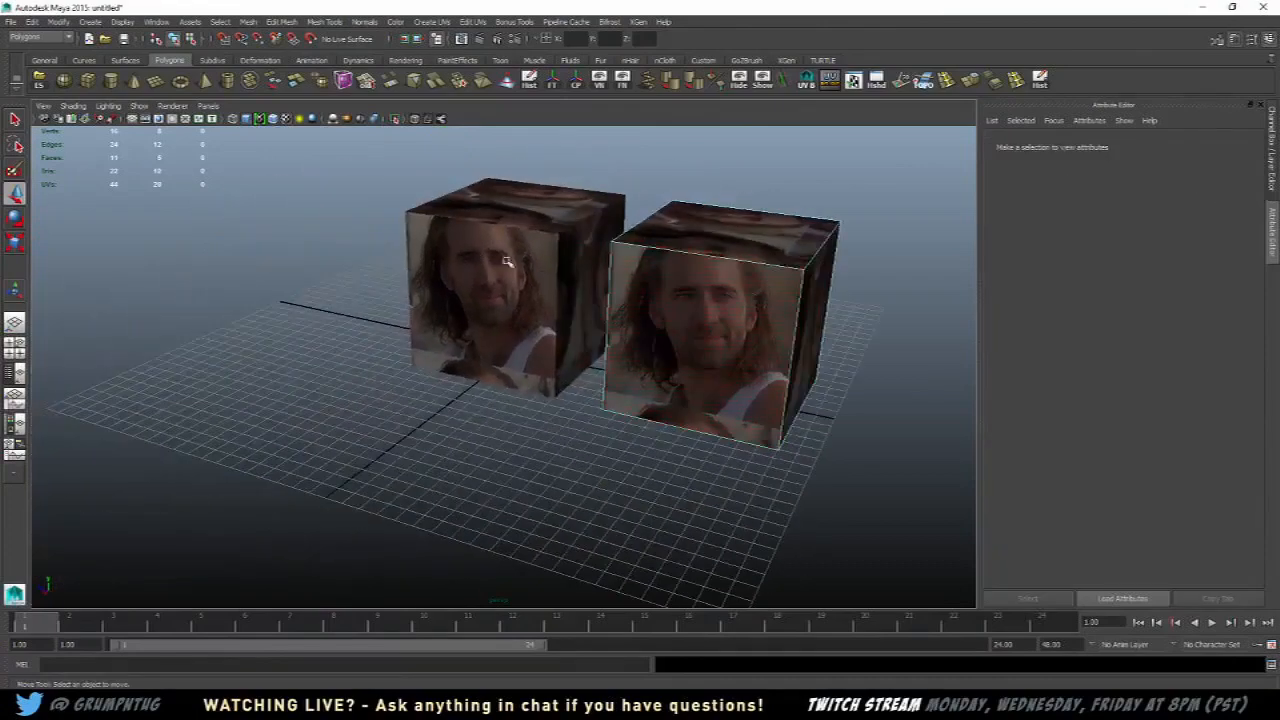
pyautogui.click(560, 267)
pyautogui.moveTo(557, 265); pyautogui.dragTo(557, 285, button='right')
pyautogui.click(583, 268)
pyautogui.press('Delete')
pyautogui.scroll(3, 563, 259)
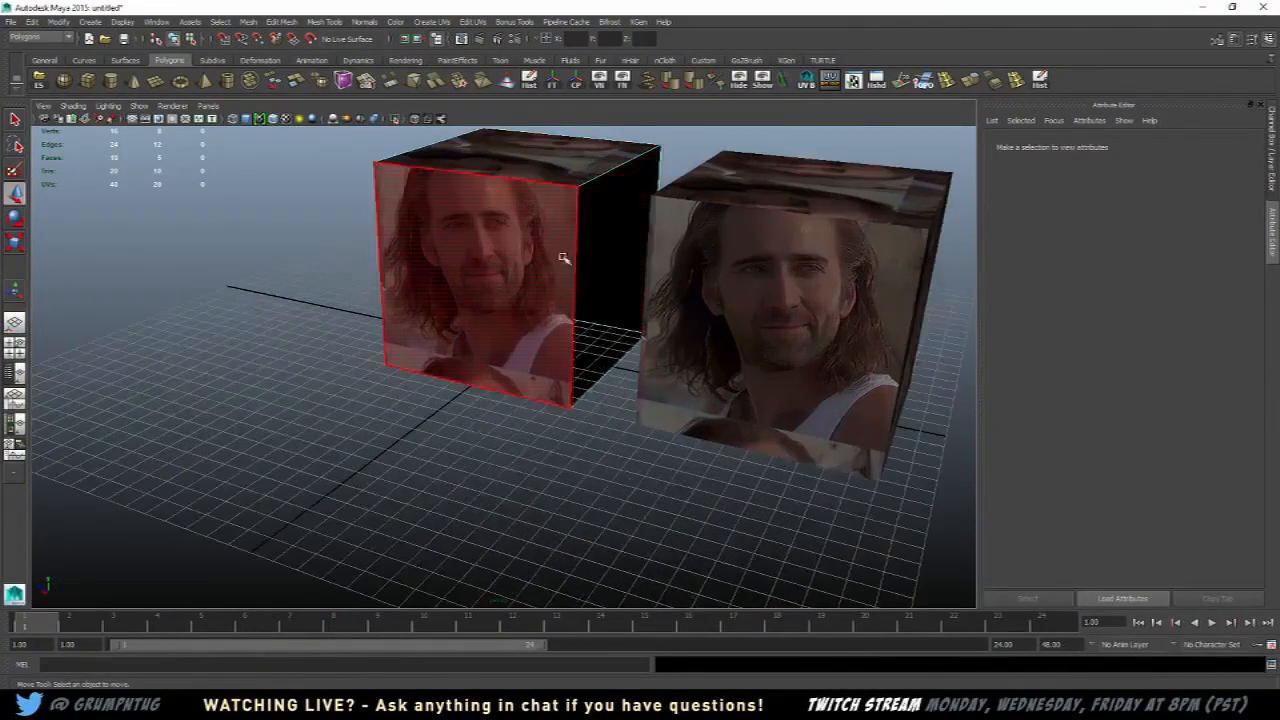
# Step: Snap the original cube's two top vertices on its open side onto the matching top corners of the duplicate
pyautogui.moveTo(528, 236); pyautogui.dragTo(560, 242, button='right')
pyautogui.scroll(-2, 580, 252)
pyautogui.keyDown('alt'); pyautogui.moveTo(583, 254); pyautogui.dragTo(564, 262); pyautogui.keyUp('alt')
pyautogui.moveTo(558, 219)
pyautogui.mouseDown(button='right')
pyautogui.moveTo(600, 205)
pyautogui.moveTo(552, 217)
pyautogui.mouseUp(button='right')
pyautogui.moveTo(622, 174); pyautogui.dragTo(599, 216)
pyautogui.keyDown('alt'); pyautogui.moveTo(615, 210); pyautogui.dragTo(631, 215, button='middle'); pyautogui.keyUp('alt')
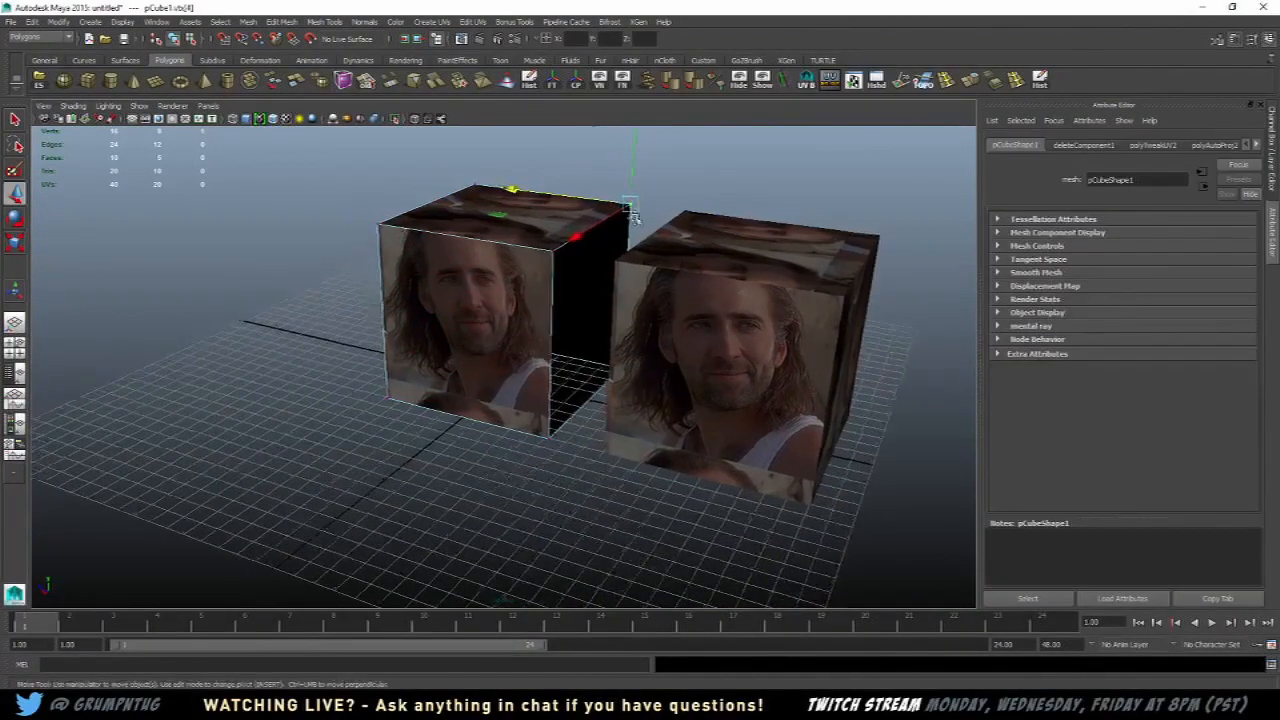
pyautogui.moveTo(630, 203); pyautogui.dragTo(684, 211)
pyautogui.moveTo(531, 231); pyautogui.dragTo(615, 262)
pyautogui.press('v')
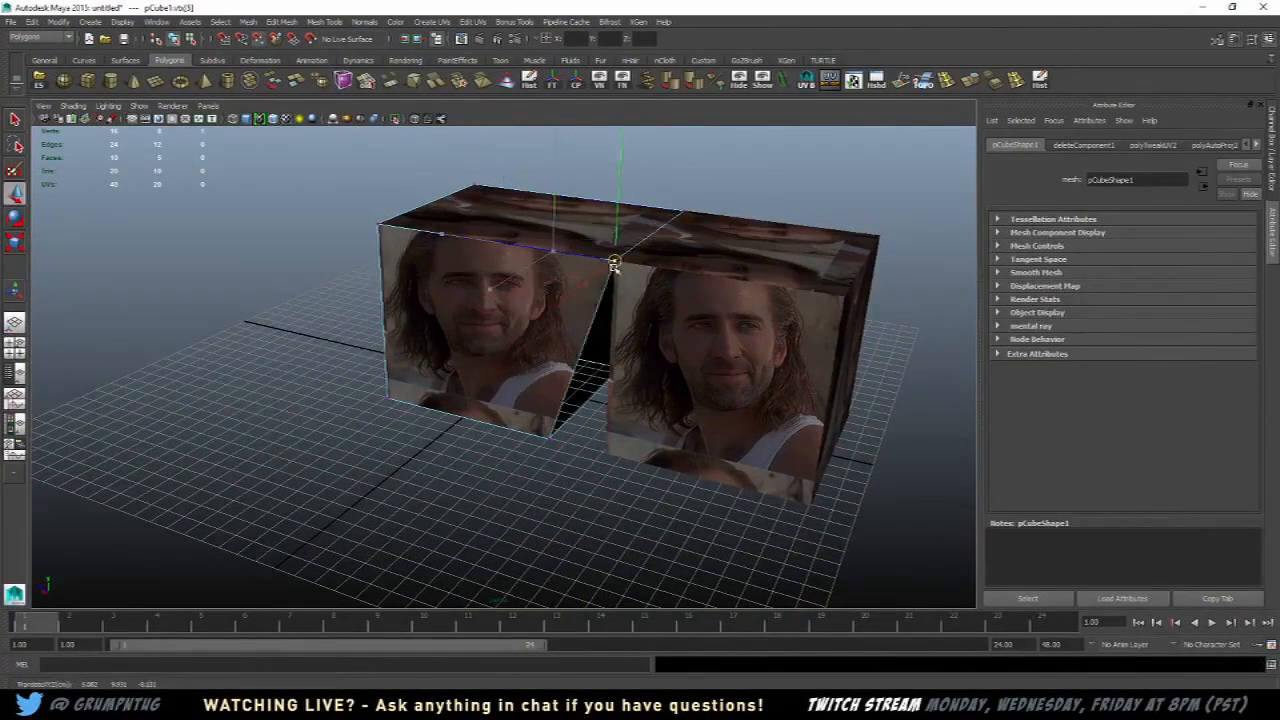
# Step: Snap the two bottom vertices of the cube's open side onto the matching bottom corners of the neighbouring cube
pyautogui.keyDown('alt'); pyautogui.moveTo(584, 360); pyautogui.dragTo(595, 396); pyautogui.keyUp('alt')
pyautogui.moveTo(516, 466); pyautogui.dragTo(580, 462)
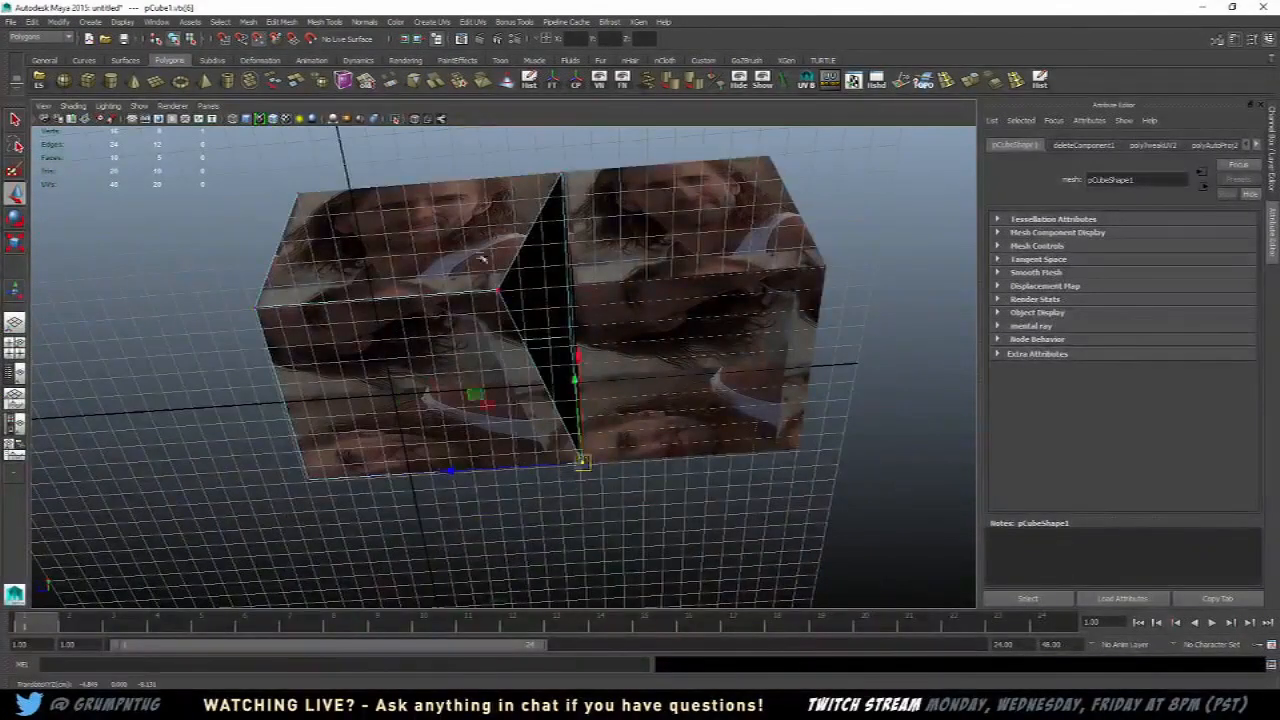
pyautogui.click(500, 291)
pyautogui.keyDown('alt'); pyautogui.moveTo(497, 289); pyautogui.dragTo(519, 235); pyautogui.keyUp('alt')
# Step: Return to object mode, select both cubes and combine them into one mesh
pyautogui.moveTo(519, 230); pyautogui.dragTo(545, 205, button='right')
pyautogui.click(450, 232)
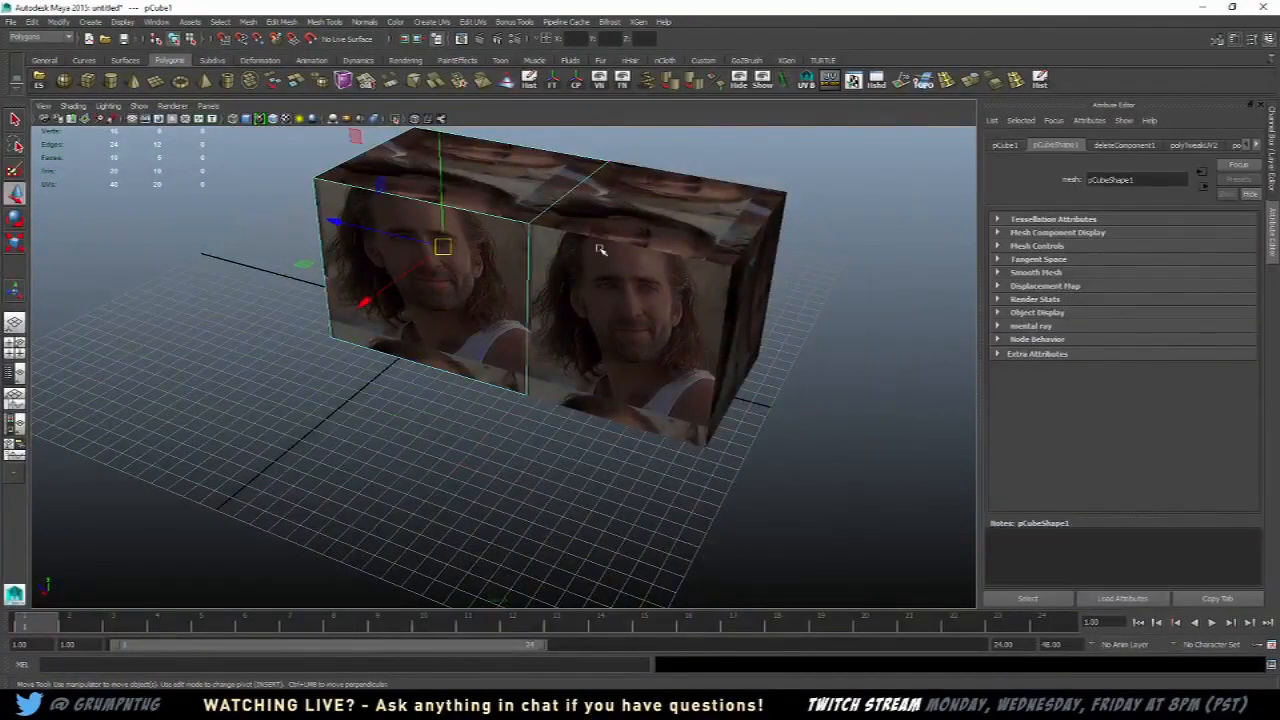
pyautogui.keyDown('shift'); pyautogui.click(600, 249); pyautogui.keyUp('shift')
pyautogui.press('space')
pyautogui.moveTo(423, 269); pyautogui.dragTo(435, 312)
pyautogui.keyDown('alt'); pyautogui.moveTo(528, 249); pyautogui.dragTo(610, 235); pyautogui.keyUp('alt')
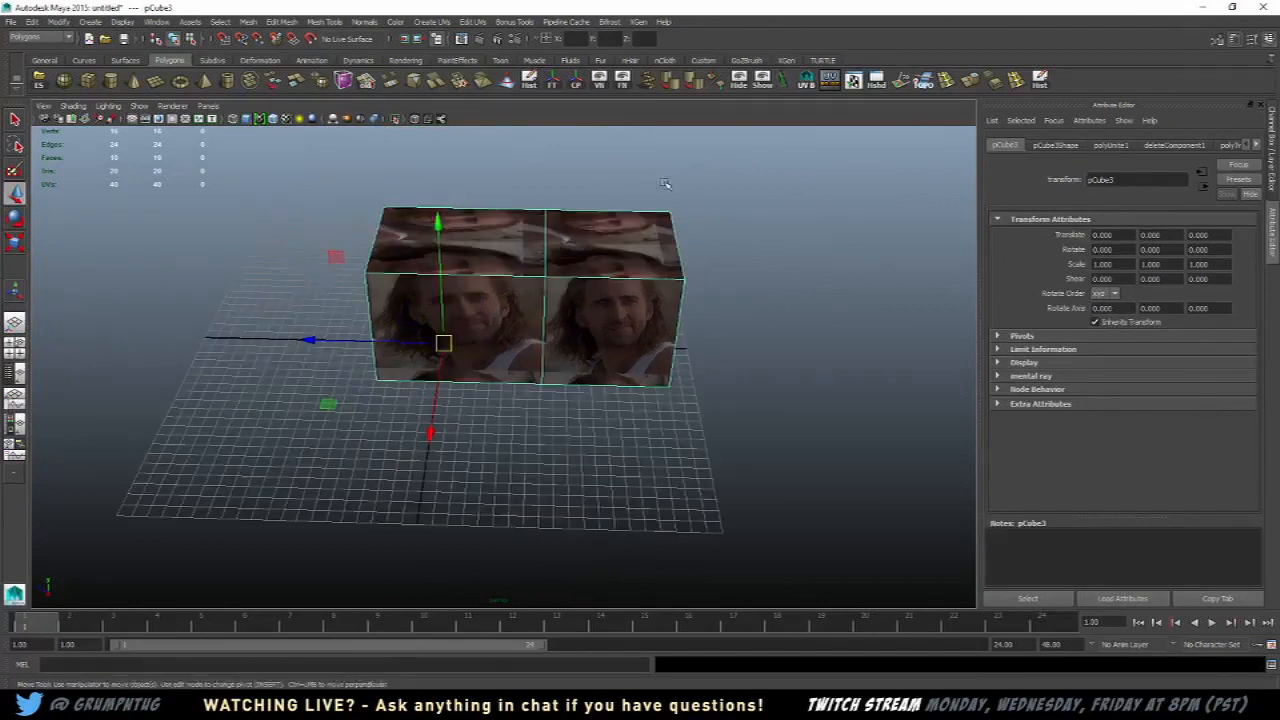
pyautogui.click(665, 188)
# Step: Select the vertices along the seam and over the adjoining half of the combined mesh and merge them
pyautogui.keyDown('alt'); pyautogui.moveTo(665, 188); pyautogui.dragTo(626, 223); pyautogui.keyUp('alt')
pyautogui.click(520, 280)
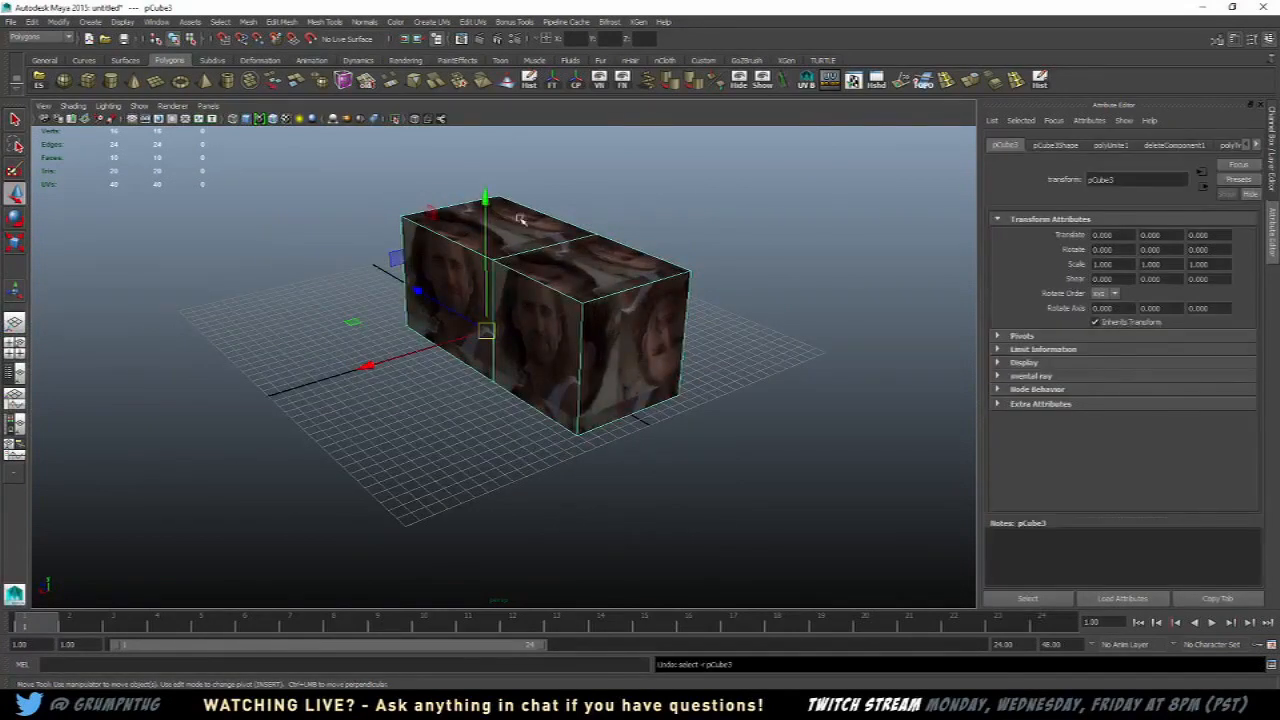
pyautogui.moveTo(520, 250); pyautogui.dragTo(478, 249, button='right')
pyautogui.click(593, 237)
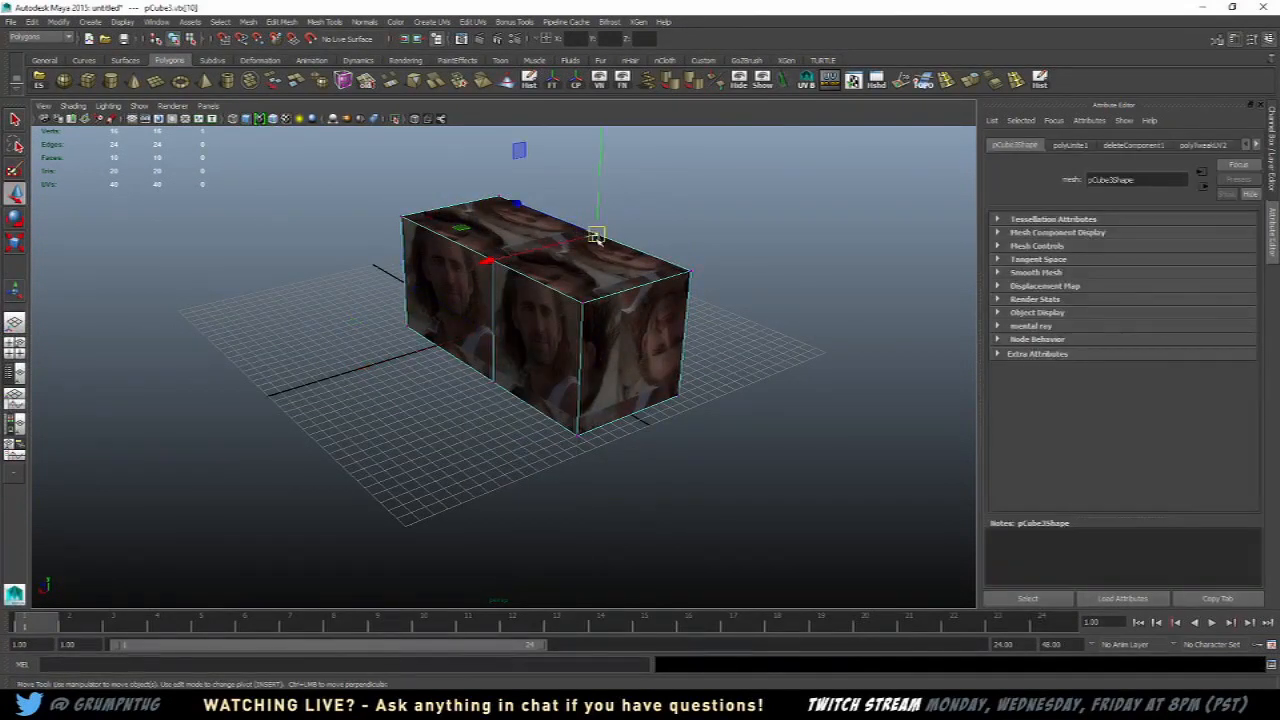
pyautogui.keyDown('alt'); pyautogui.moveTo(651, 234); pyautogui.dragTo(518, 256); pyautogui.keyUp('alt')
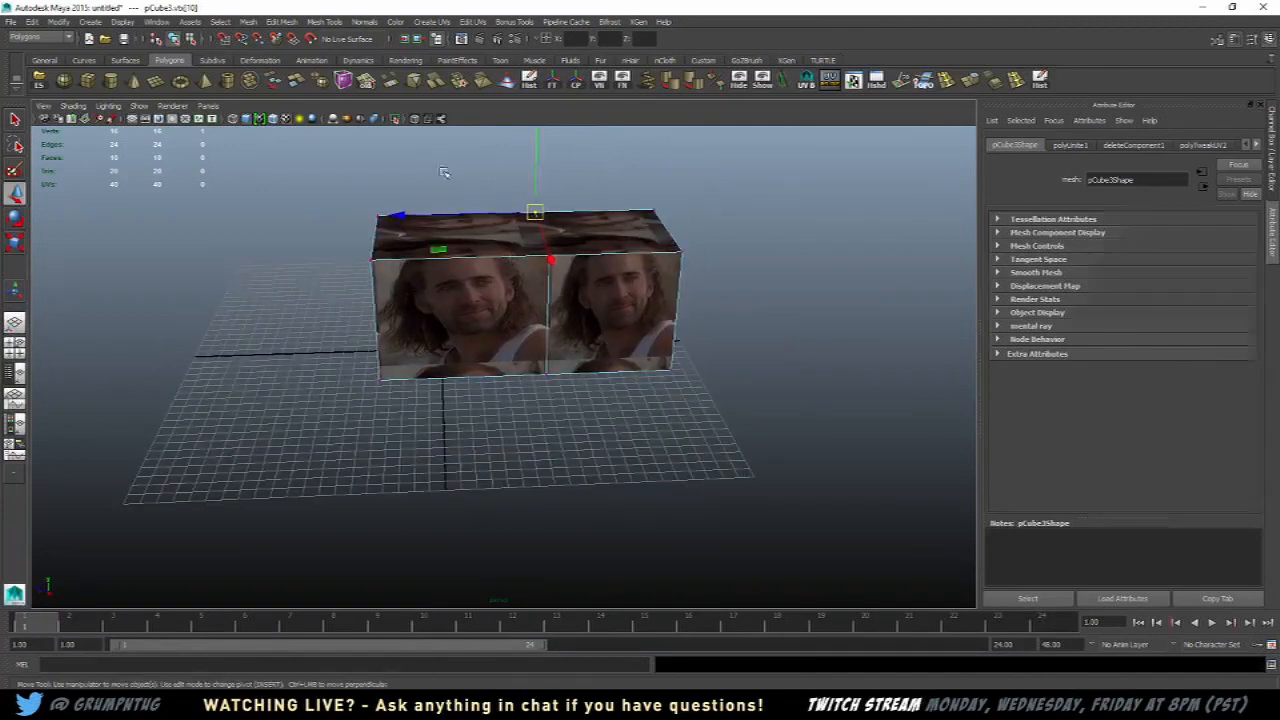
pyautogui.click(443, 171)
pyautogui.moveTo(452, 134); pyautogui.dragTo(665, 362)
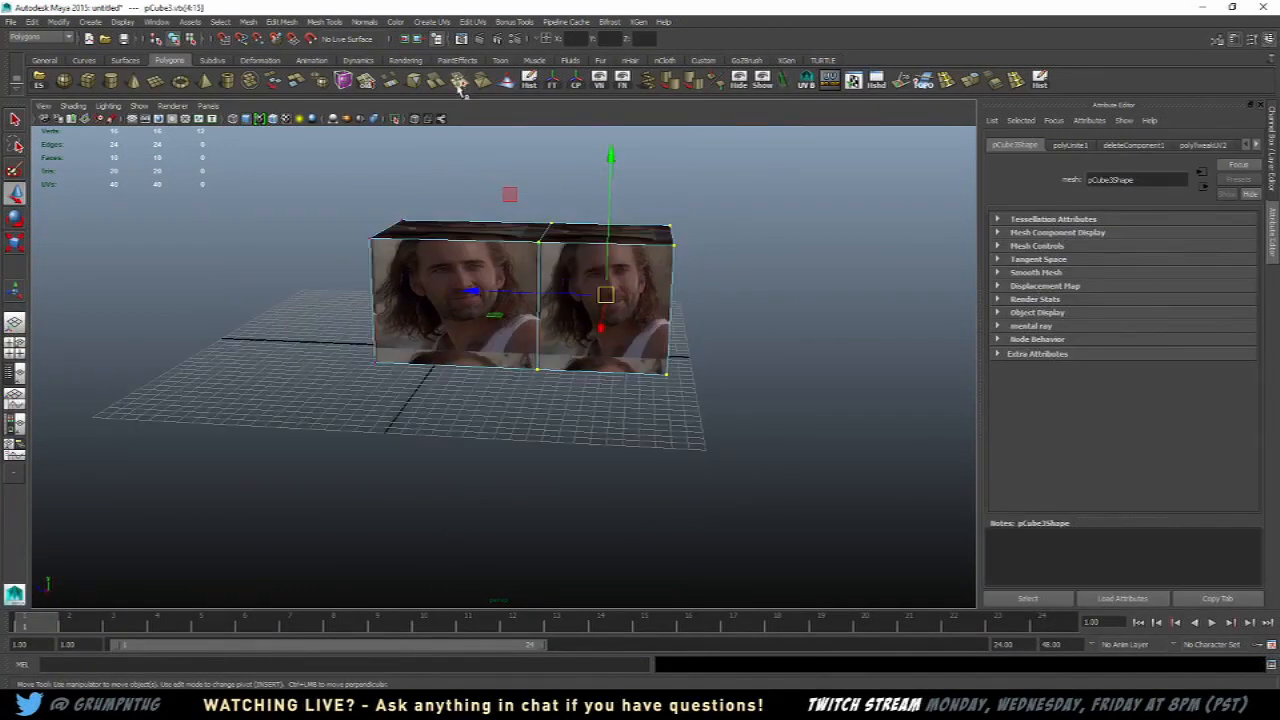
pyautogui.click(459, 84)
# Step: Try moving a merged vertex at the top of the seam, then undo the move
pyautogui.scroll(4, 552, 218)
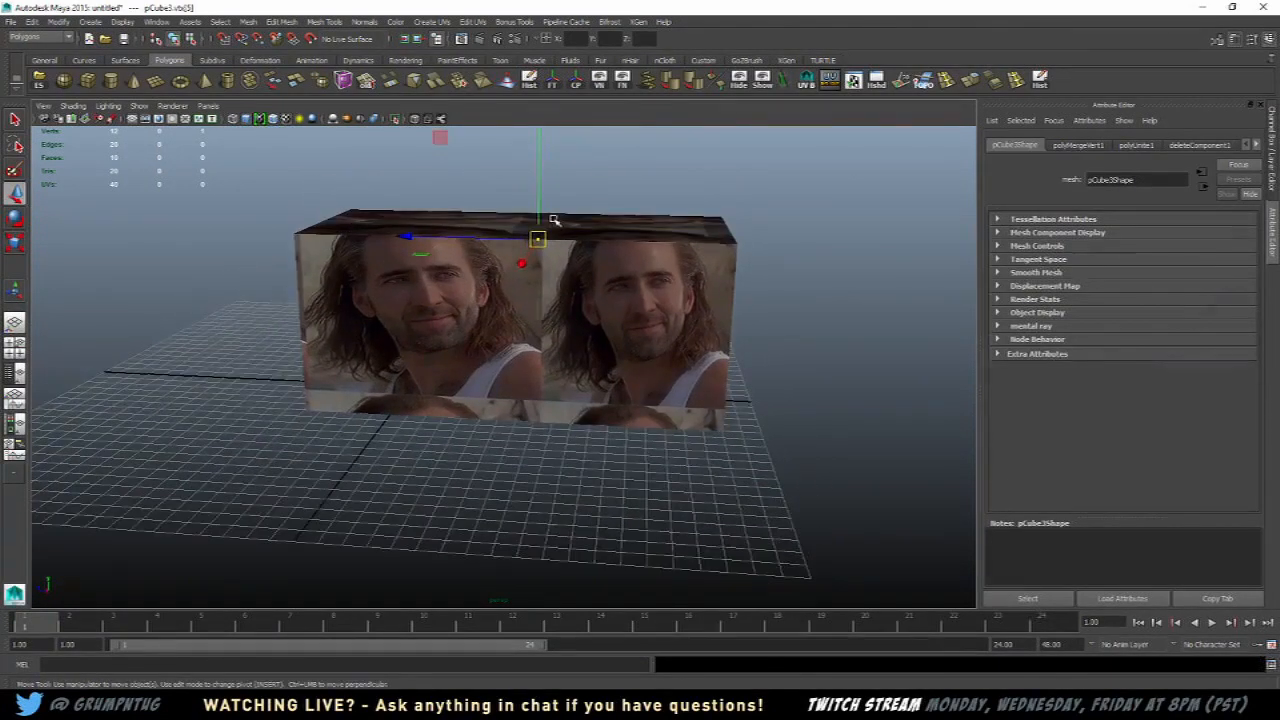
pyautogui.click(555, 224)
pyautogui.moveTo(534, 237); pyautogui.dragTo(488, 236, button='right')
pyautogui.click(556, 214)
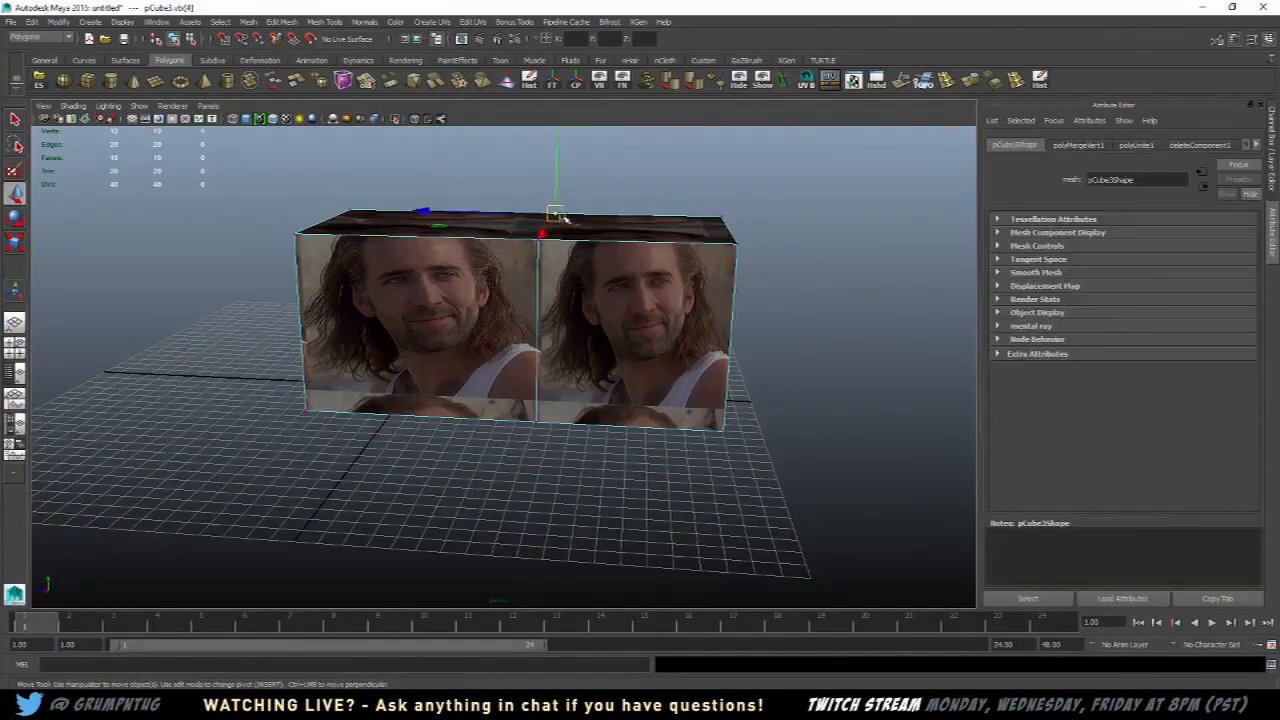
pyautogui.moveTo(558, 215); pyautogui.dragTo(572, 194)
pyautogui.hotkey('ctrl', 'z')
# Step: Return to object mode, open the UV Deluxe editor and select the combined mesh
pyautogui.keyDown('alt'); pyautogui.moveTo(672, 208); pyautogui.dragTo(600, 262); pyautogui.keyUp('alt')
pyautogui.moveTo(595, 266); pyautogui.dragTo(626, 248, button='right')
pyautogui.click(830, 82)
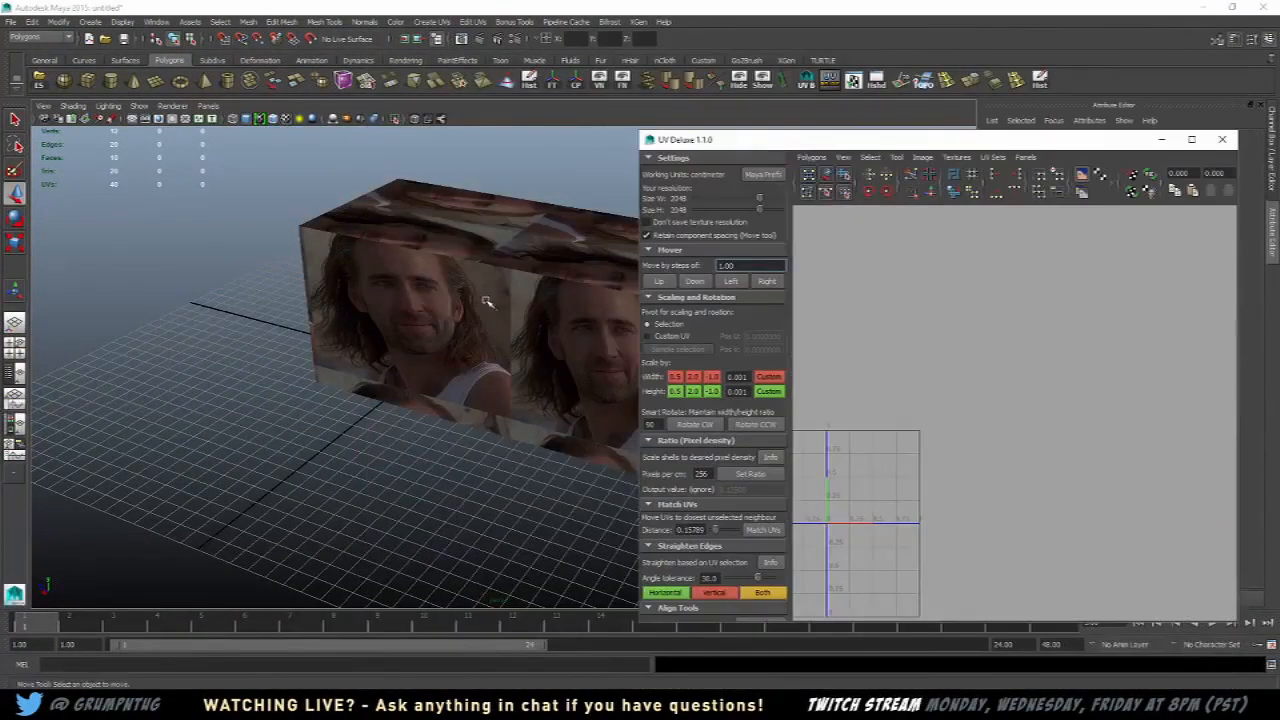
pyautogui.click(560, 313)
pyautogui.keyDown('alt'); pyautogui.moveTo(560, 313); pyautogui.dragTo(408, 264, button='middle'); pyautogui.keyUp('alt')
pyautogui.keyDown('alt'); pyautogui.moveTo(408, 264); pyautogui.dragTo(472, 277); pyautogui.keyUp('alt')
# Step: Select the two front faces of the mesh and move their overlapping UV shells down and to the left
pyautogui.moveTo(478, 298); pyautogui.dragTo(480, 350, button='right')
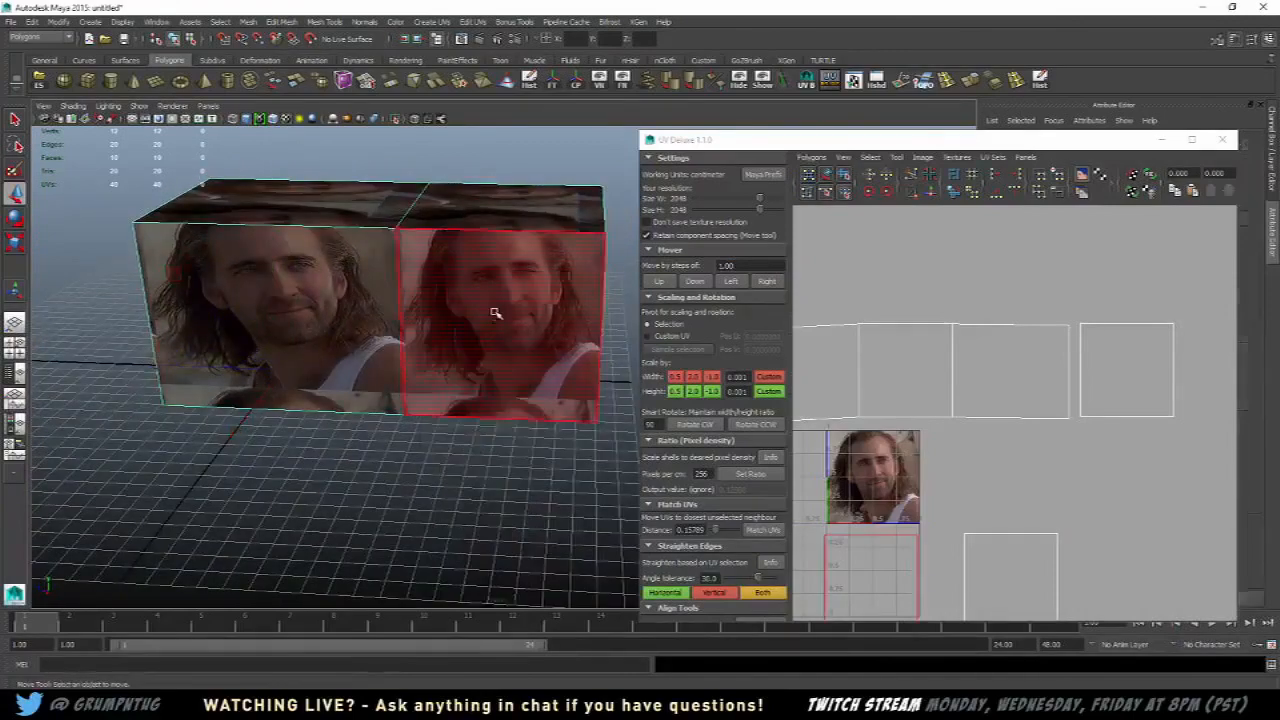
pyautogui.click(495, 315)
pyautogui.keyDown('shift'); pyautogui.click(328, 296); pyautogui.keyUp('shift')
pyautogui.scroll(-5, 957, 382)
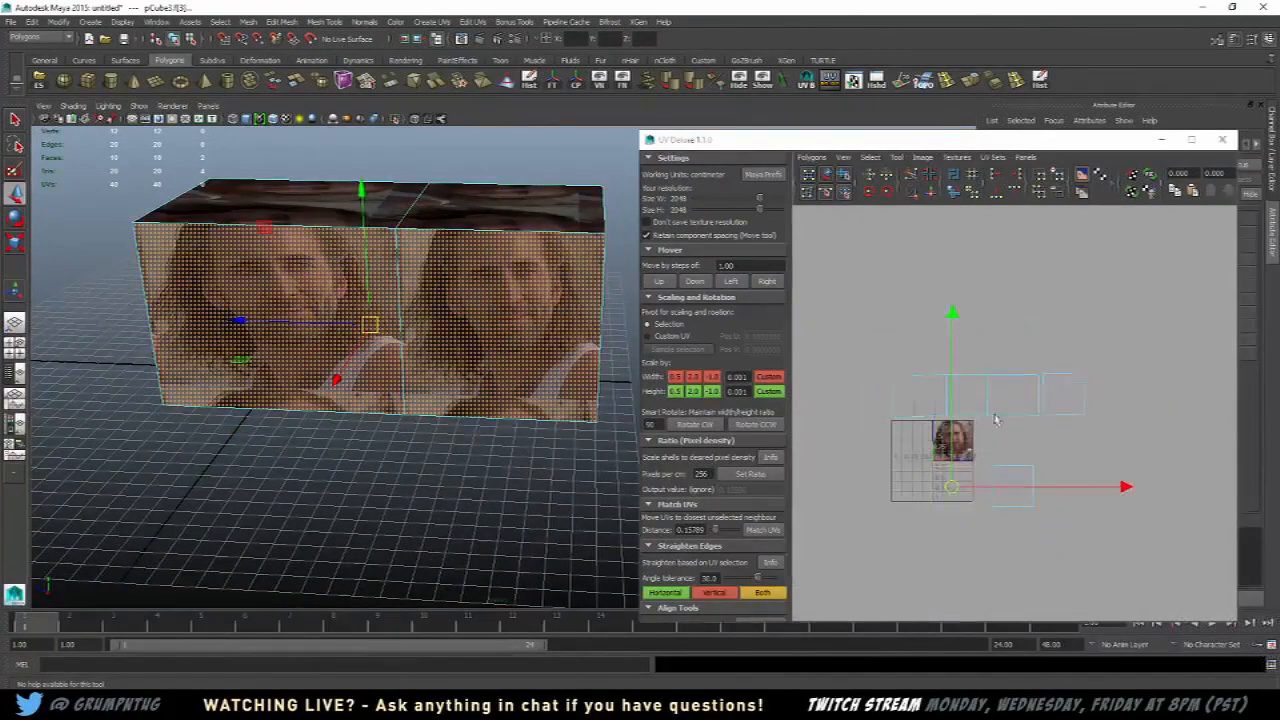
pyautogui.keyDown('alt'); pyautogui.moveTo(940, 461); pyautogui.dragTo(990, 383, button='middle'); pyautogui.keyUp('alt')
pyautogui.scroll(3, 990, 383)
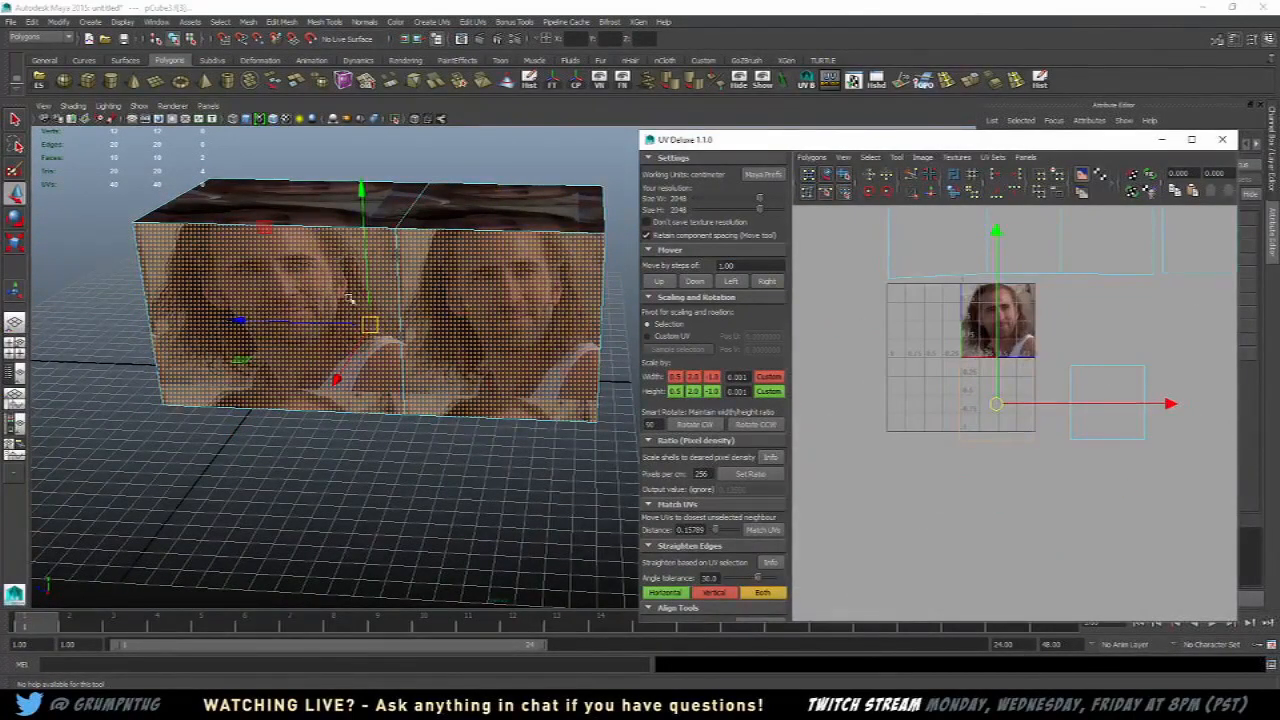
pyautogui.scroll(-2, 978, 441)
pyautogui.moveTo(979, 444); pyautogui.dragTo(945, 470)
pyautogui.scroll(4, 950, 440)
pyautogui.keyDown('alt'); pyautogui.moveTo(876, 370); pyautogui.dragTo(925, 438, button='middle'); pyautogui.keyUp('alt')
# Step: Separate the overlapping front-face shells by moving one of them to the left of the other
pyautogui.moveTo(421, 285); pyautogui.dragTo(471, 262, button='right')
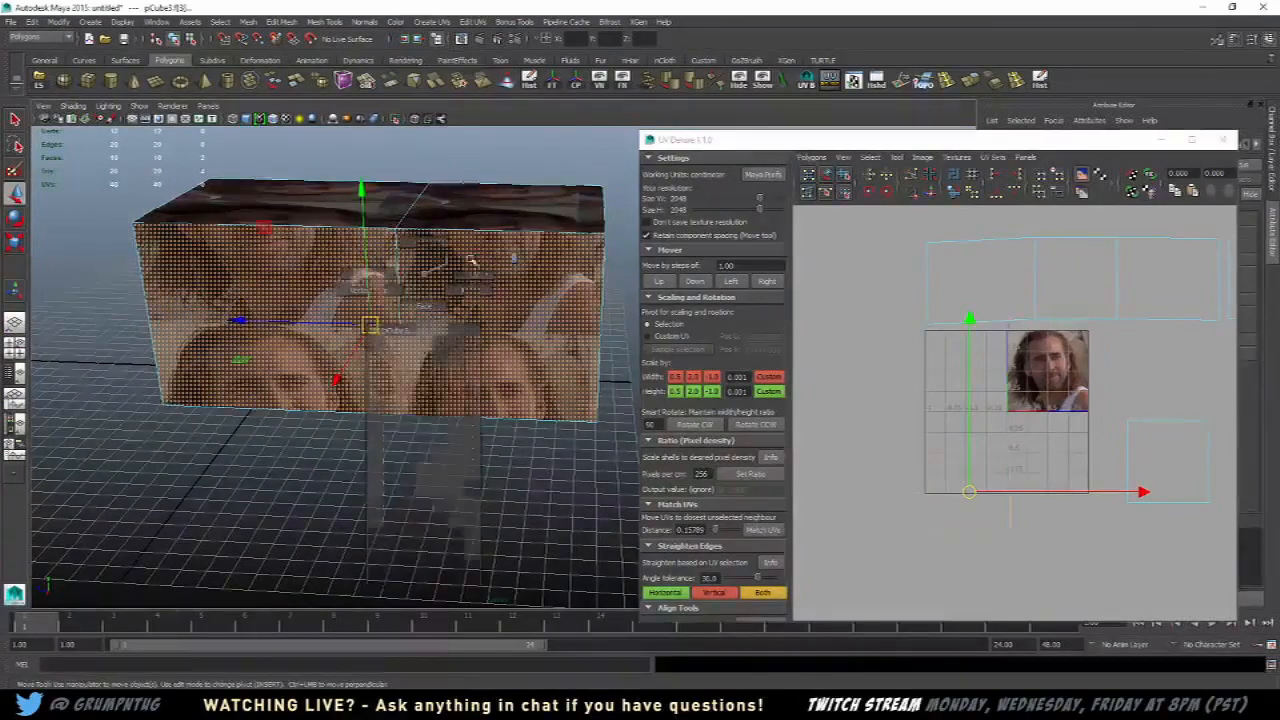
pyautogui.keyDown('alt'); pyautogui.moveTo(1035, 276); pyautogui.dragTo(937, 286, button='middle'); pyautogui.keyUp('alt')
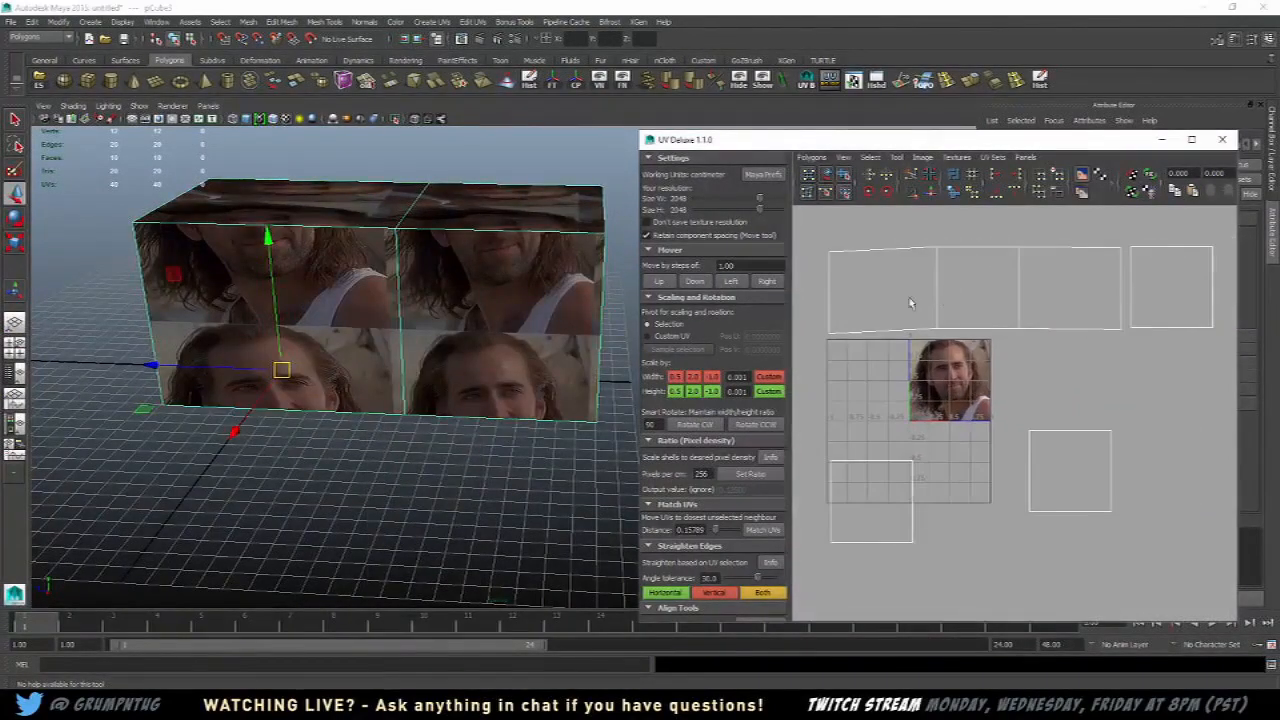
pyautogui.keyDown('alt'); pyautogui.moveTo(553, 209); pyautogui.dragTo(499, 214, button='middle'); pyautogui.keyUp('alt')
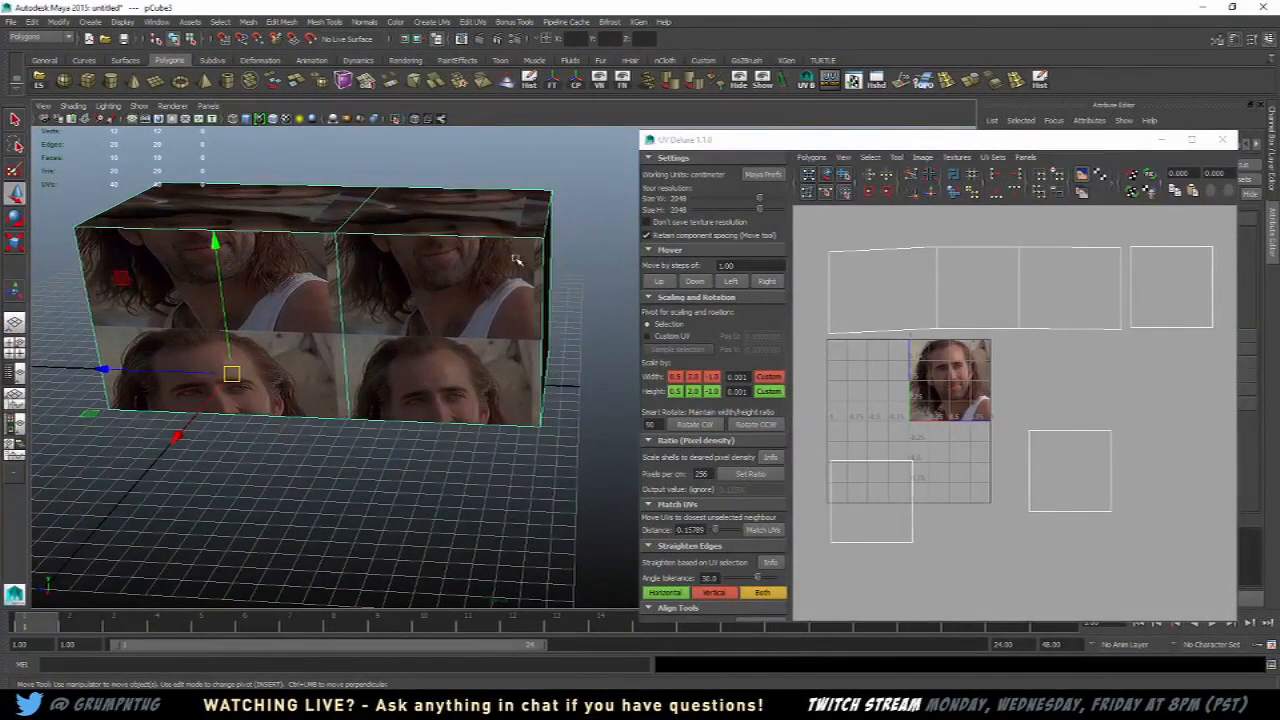
pyautogui.keyDown('alt'); pyautogui.moveTo(858, 397); pyautogui.dragTo(975, 377, button='middle'); pyautogui.keyUp('alt')
pyautogui.moveTo(950, 401); pyautogui.dragTo(960, 445, button='right')
pyautogui.click(943, 449)
pyautogui.moveTo(943, 449); pyautogui.dragTo(826, 452)
pyautogui.keyDown('alt'); pyautogui.moveTo(826, 452); pyautogui.dragTo(888, 402, button='middle'); pyautogui.keyUp('alt')
# Step: Select all UVs of the separated left shell and move it close to the neighbouring front-face shell
pyautogui.moveTo(924, 314); pyautogui.dragTo(968, 313, button='right')
pyautogui.moveTo(896, 326); pyautogui.dragTo(937, 464)
pyautogui.keyDown('alt'); pyautogui.moveTo(960, 407); pyautogui.dragTo(967, 385, button='middle'); pyautogui.keyUp('alt')
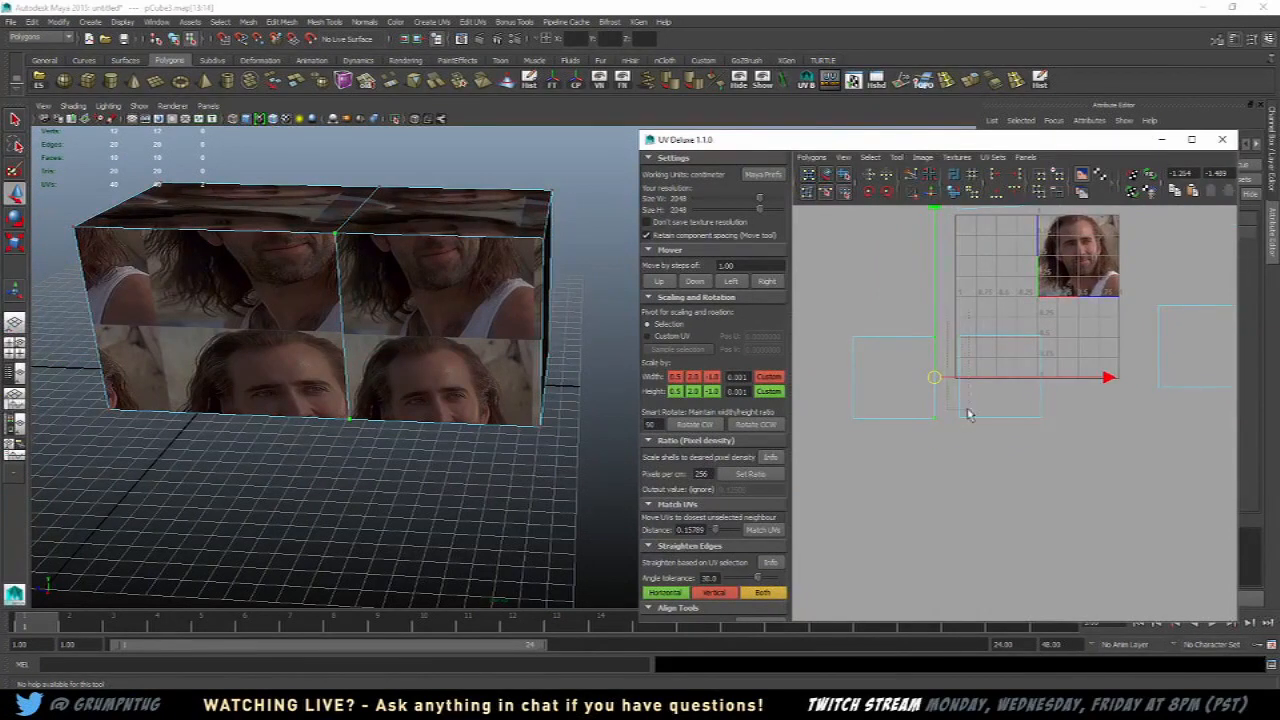
pyautogui.keyDown('shift'); pyautogui.moveTo(966, 409); pyautogui.dragTo(972, 430); pyautogui.keyUp('shift')
pyautogui.moveTo(836, 308); pyautogui.dragTo(942, 460)
pyautogui.moveTo(895, 371); pyautogui.dragTo(912, 376)
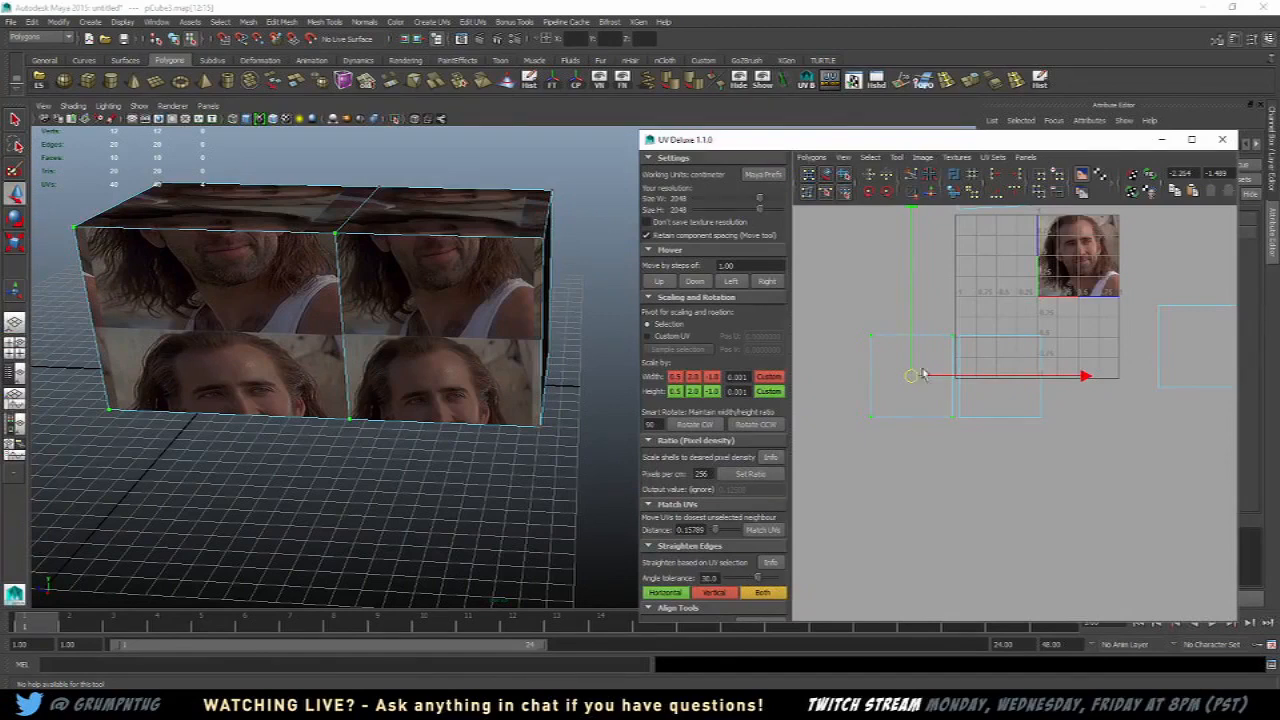
# Step: Snap the left shell's upper and lower right-hand UVs onto the adjacent corners of the right shell
pyautogui.scroll(5, 930, 368)
pyautogui.scroll(-1, 902, 294)
pyautogui.keyDown('alt'); pyautogui.moveTo(902, 294); pyautogui.dragTo(940, 377, button='middle'); pyautogui.keyUp('alt')
pyautogui.moveTo(926, 358); pyautogui.dragTo(928, 360)
pyautogui.keyDown('alt'); pyautogui.moveTo(963, 383); pyautogui.dragTo(984, 353, button='middle'); pyautogui.keyUp('alt')
pyautogui.scroll(-1, 985, 357)
pyautogui.moveTo(950, 319); pyautogui.dragTo(966, 325)
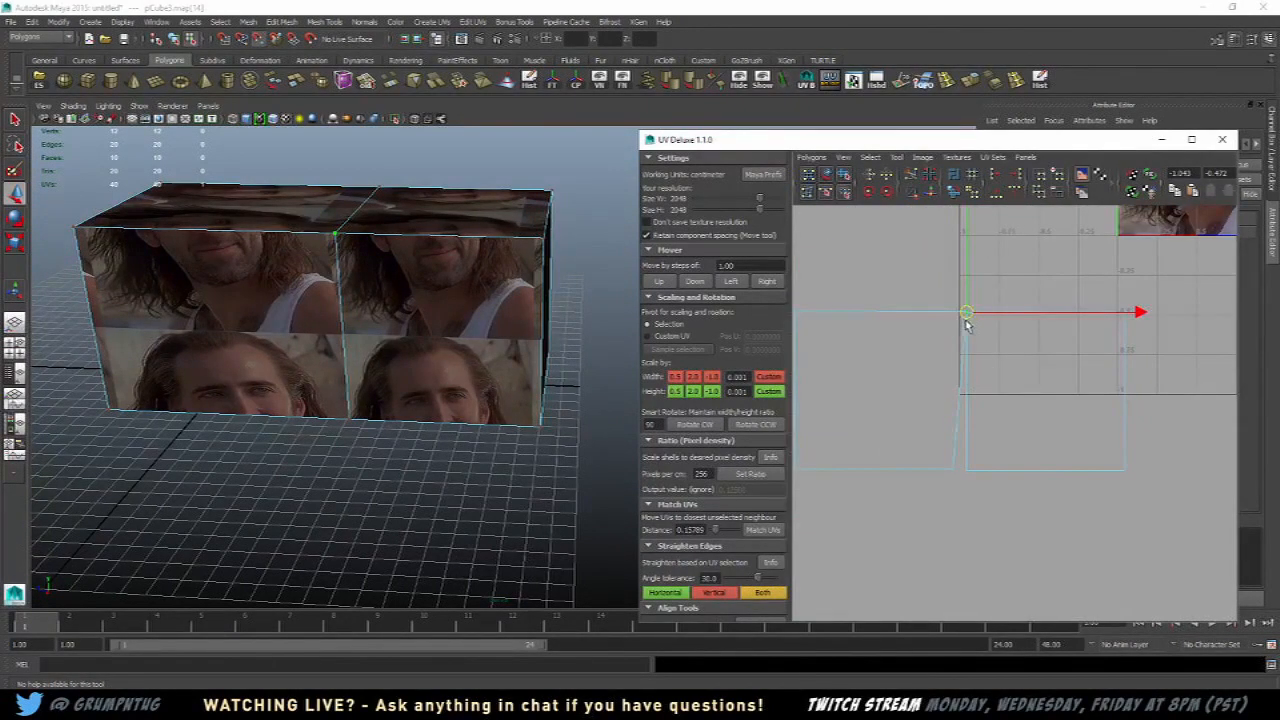
pyautogui.moveTo(966, 488); pyautogui.dragTo(966, 472)
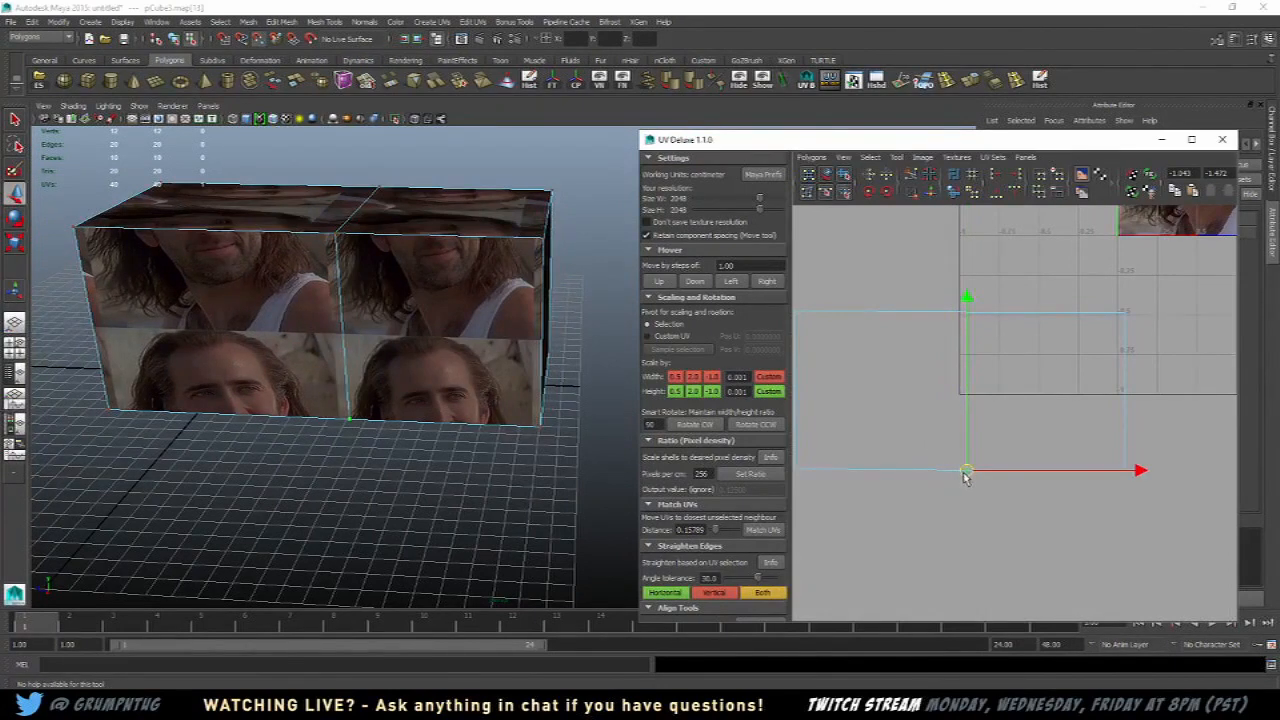
# Step: Select the coincident UVs along the edge between the two front-face shells and merge them
pyautogui.click(903, 407)
pyautogui.keyDown('alt'); pyautogui.moveTo(906, 381); pyautogui.dragTo(942, 373, button='middle'); pyautogui.keyUp('alt')
pyautogui.scroll(-1, 932, 330)
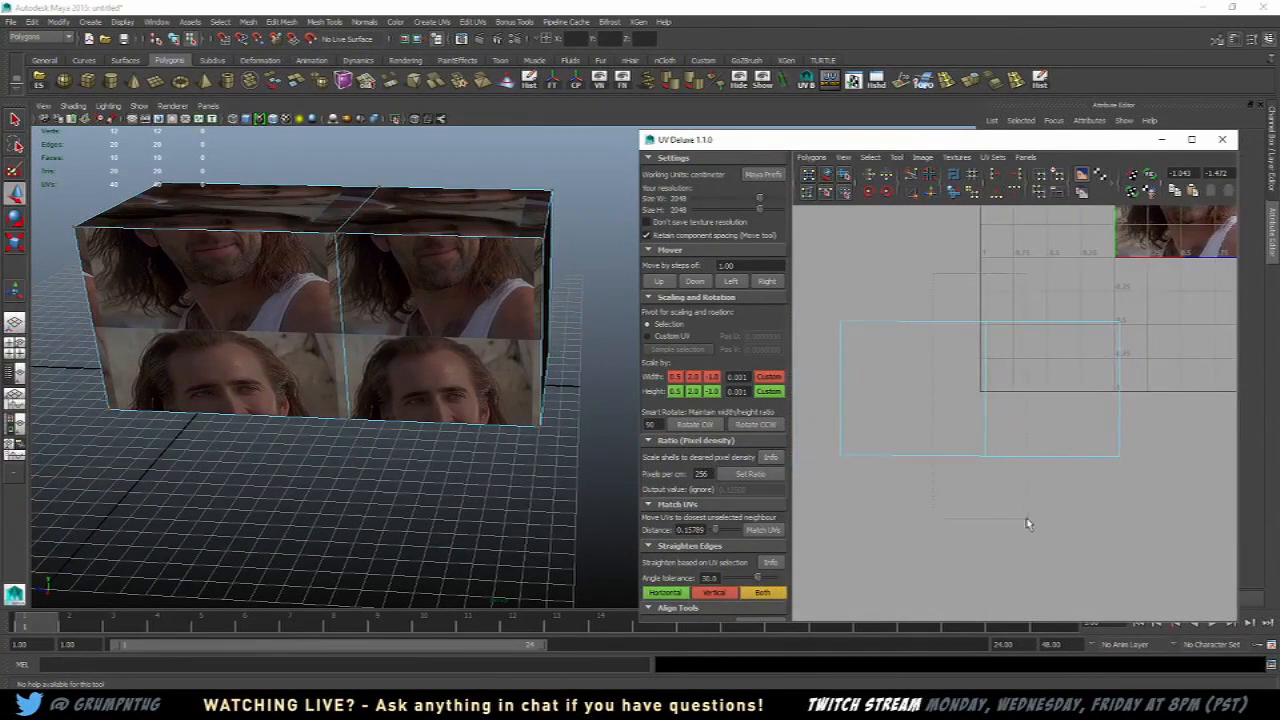
pyautogui.press('w')
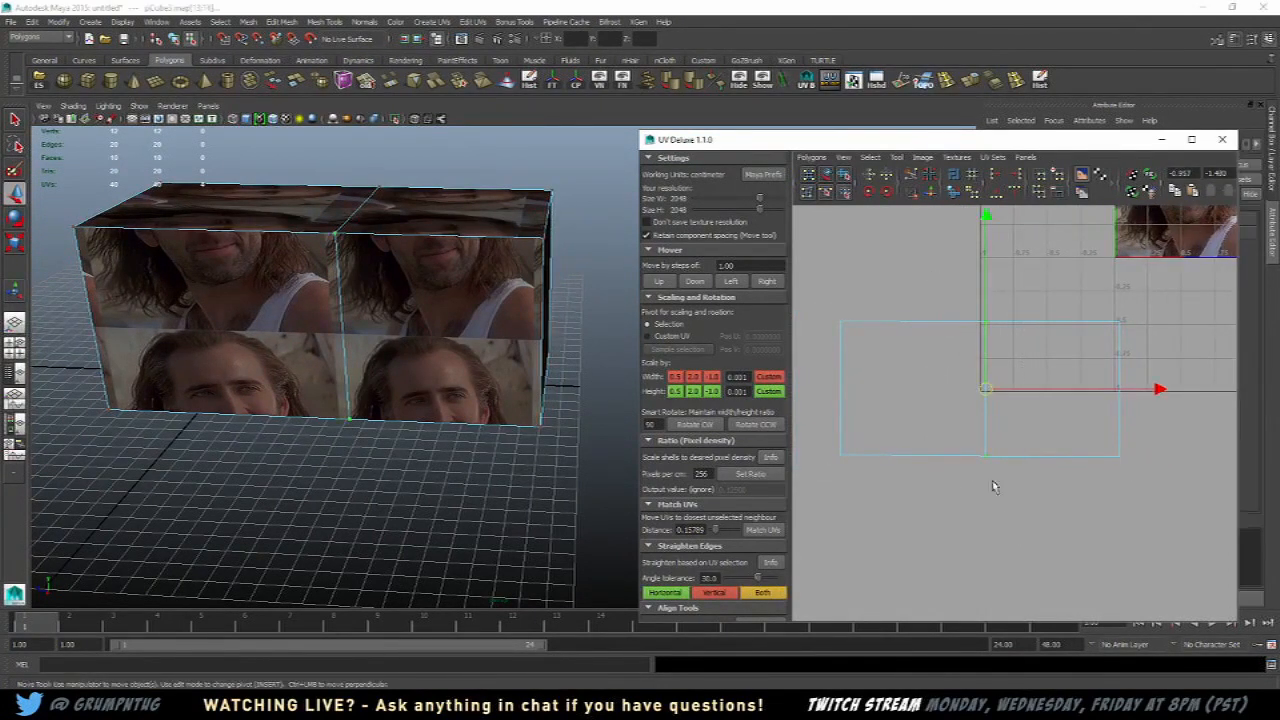
pyautogui.rightClick(964, 355)
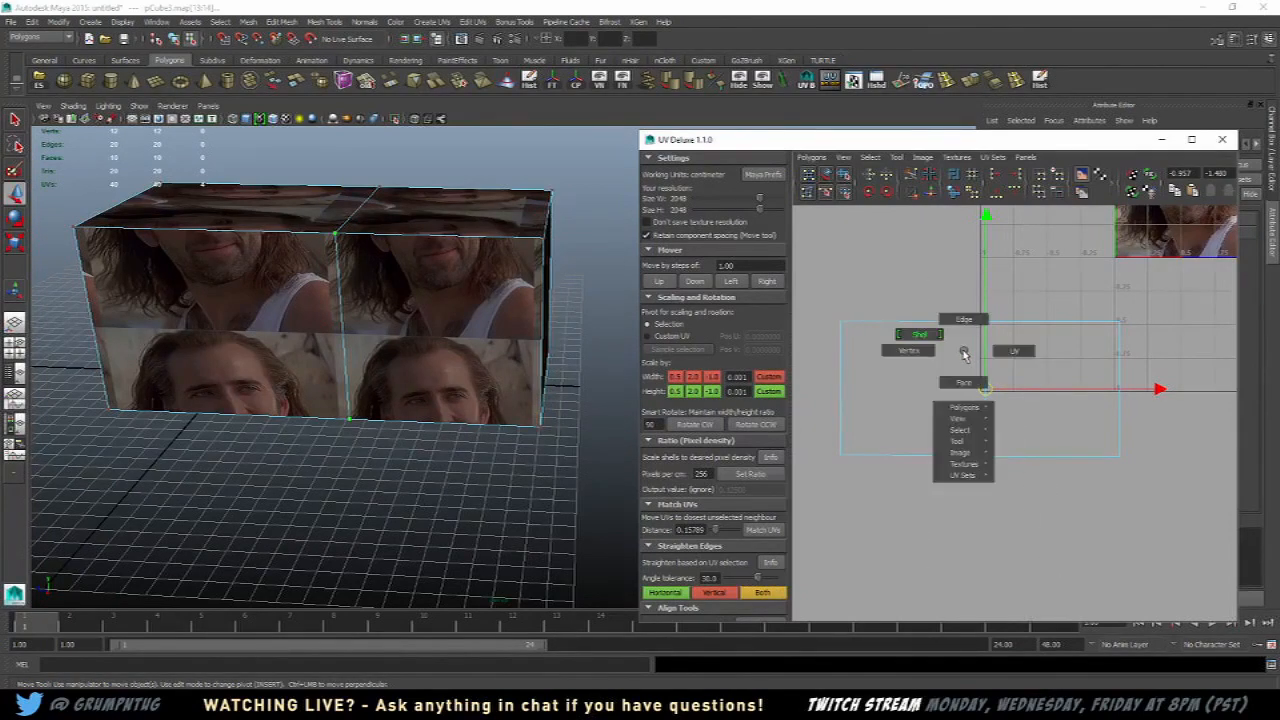
pyautogui.moveTo(971, 414)
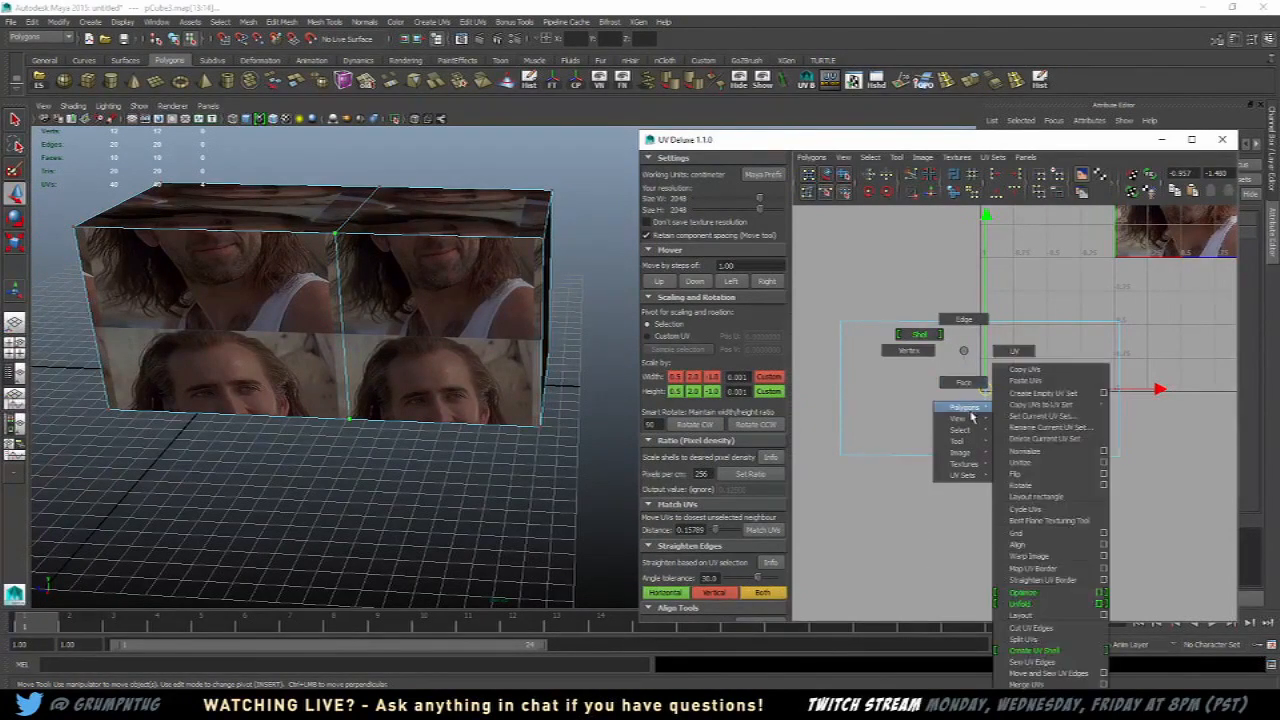
pyautogui.click(1043, 686)
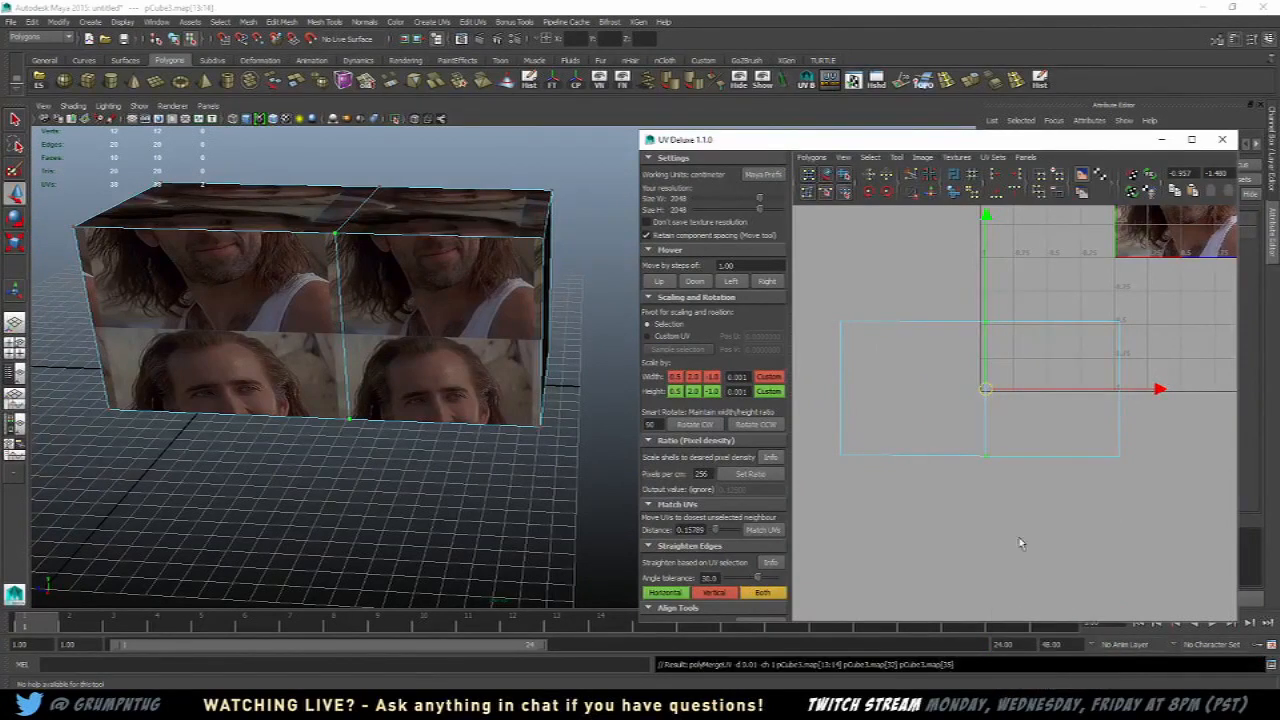
# Step: Try moving the lower and the upper merged seam UVs, undoing each move
pyautogui.click(986, 458)
pyautogui.moveTo(986, 464); pyautogui.dragTo(989, 430)
pyautogui.hotkey('ctrl', 'z')
pyautogui.click(1021, 426)
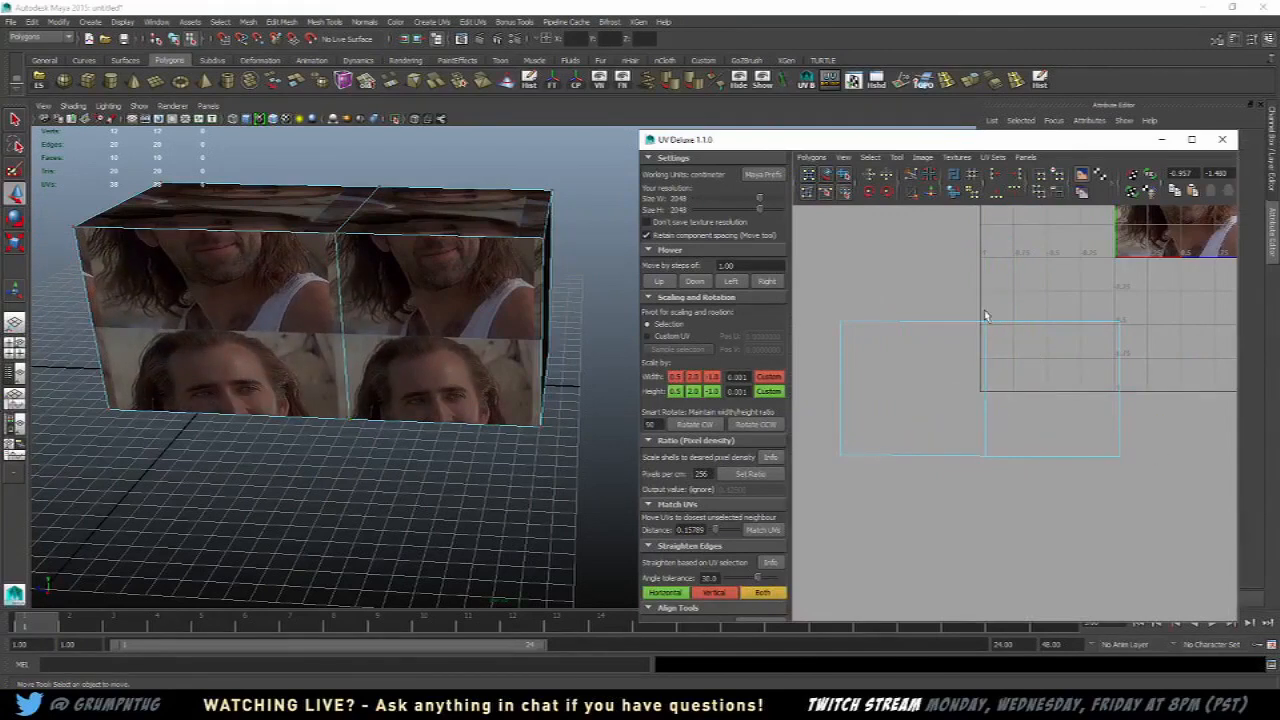
pyautogui.click(986, 321)
pyautogui.moveTo(986, 323)
pyautogui.mouseDown()
pyautogui.moveTo(954, 286)
pyautogui.moveTo(991, 340)
pyautogui.mouseUp()
pyautogui.hotkey('ctrl', 'z')
# Step: Select all UVs of the joined front-face shell
pyautogui.scroll(-3, 1065, 352)
pyautogui.keyDown('alt'); pyautogui.moveTo(1065, 352); pyautogui.dragTo(1033, 371, button='middle'); pyautogui.keyUp('alt')
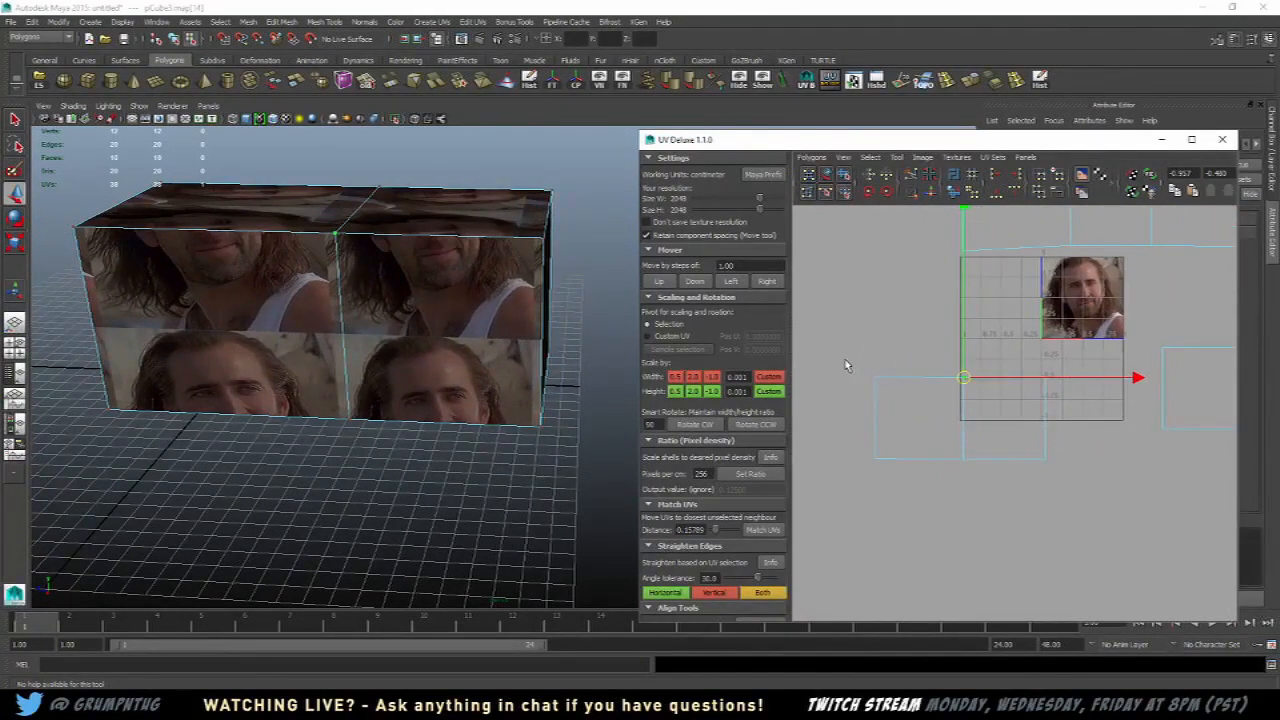
pyautogui.moveTo(845, 366); pyautogui.dragTo(867, 360, button='right')
pyautogui.moveTo(1018, 525); pyautogui.dragTo(1076, 528)
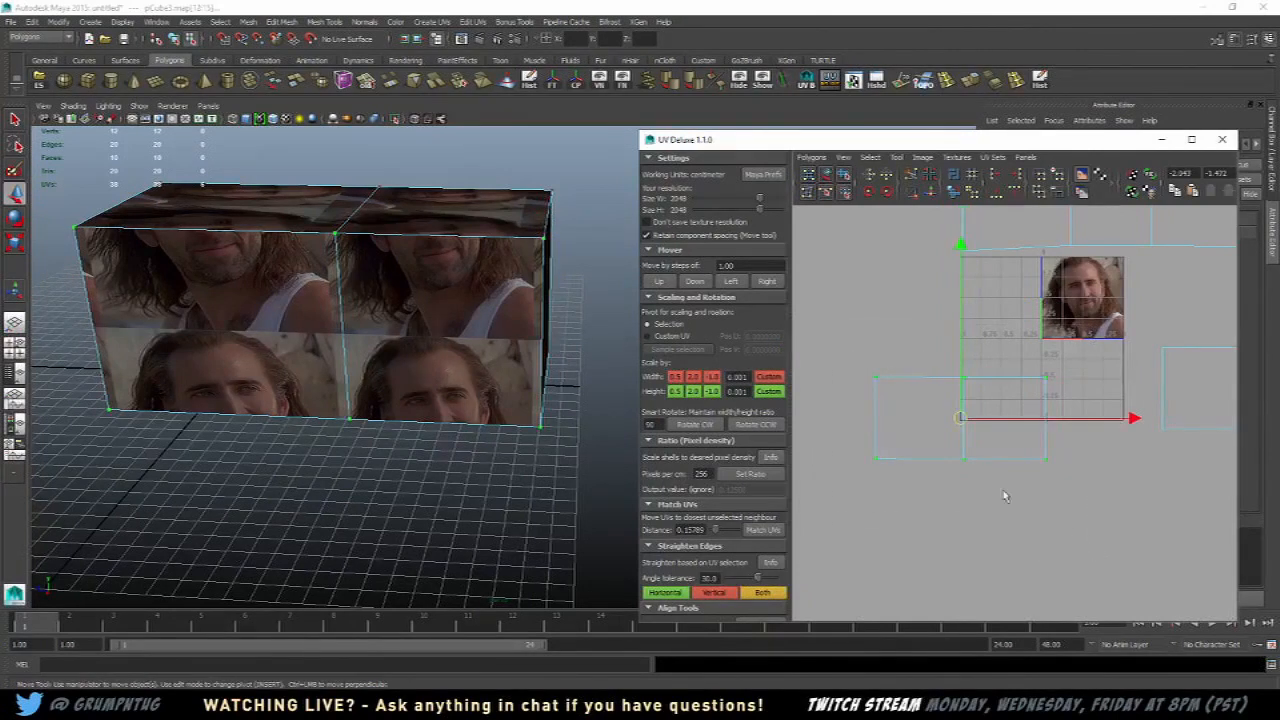
pyautogui.keyDown('alt'); pyautogui.moveTo(949, 475); pyautogui.dragTo(956, 443, button='middle'); pyautogui.keyUp('alt')
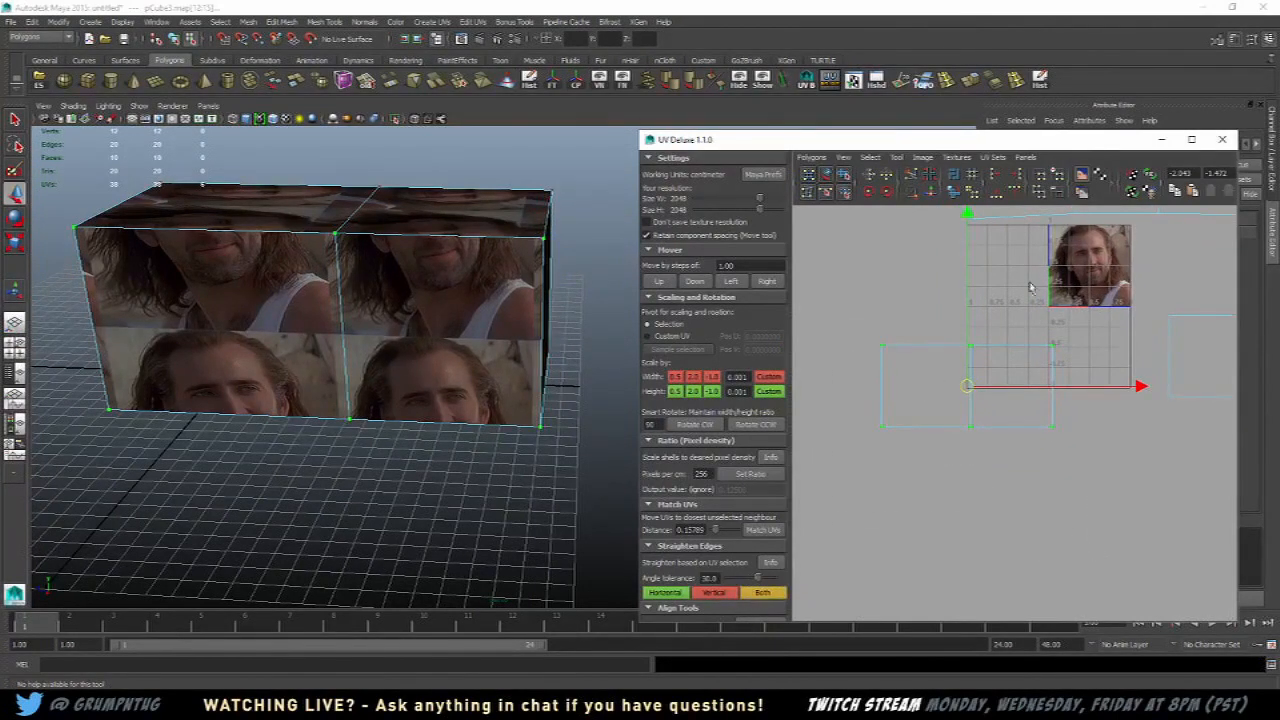
# Step: Close UV Deluxe, open the UV Texture Editor and shrink its window so the mesh stays in view
pyautogui.click(1224, 140)
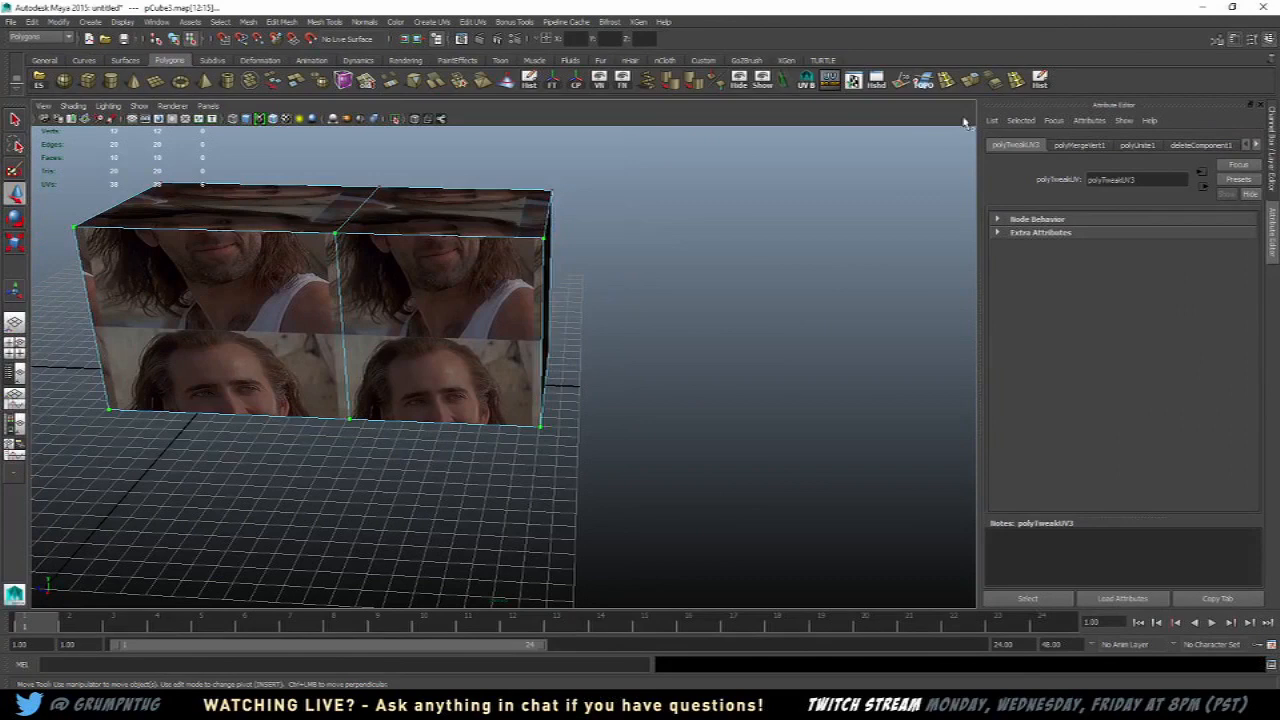
pyautogui.click(858, 80)
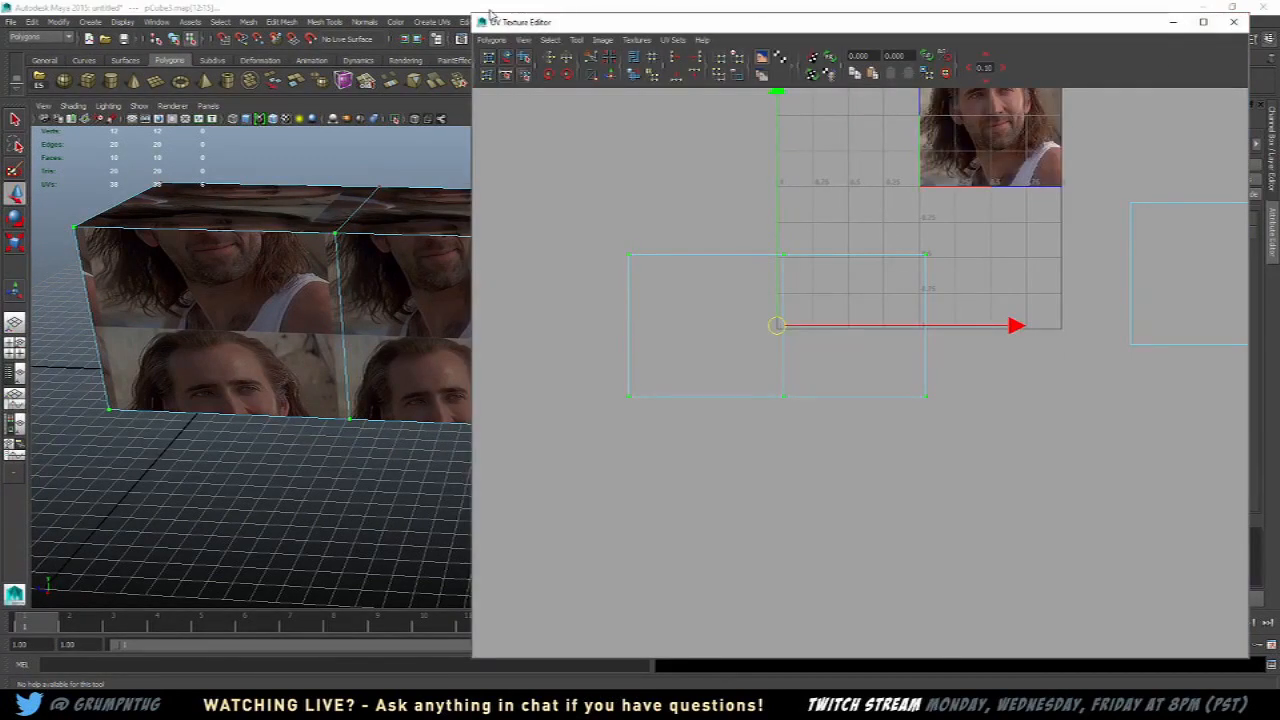
pyautogui.moveTo(471, 13); pyautogui.dragTo(672, 174)
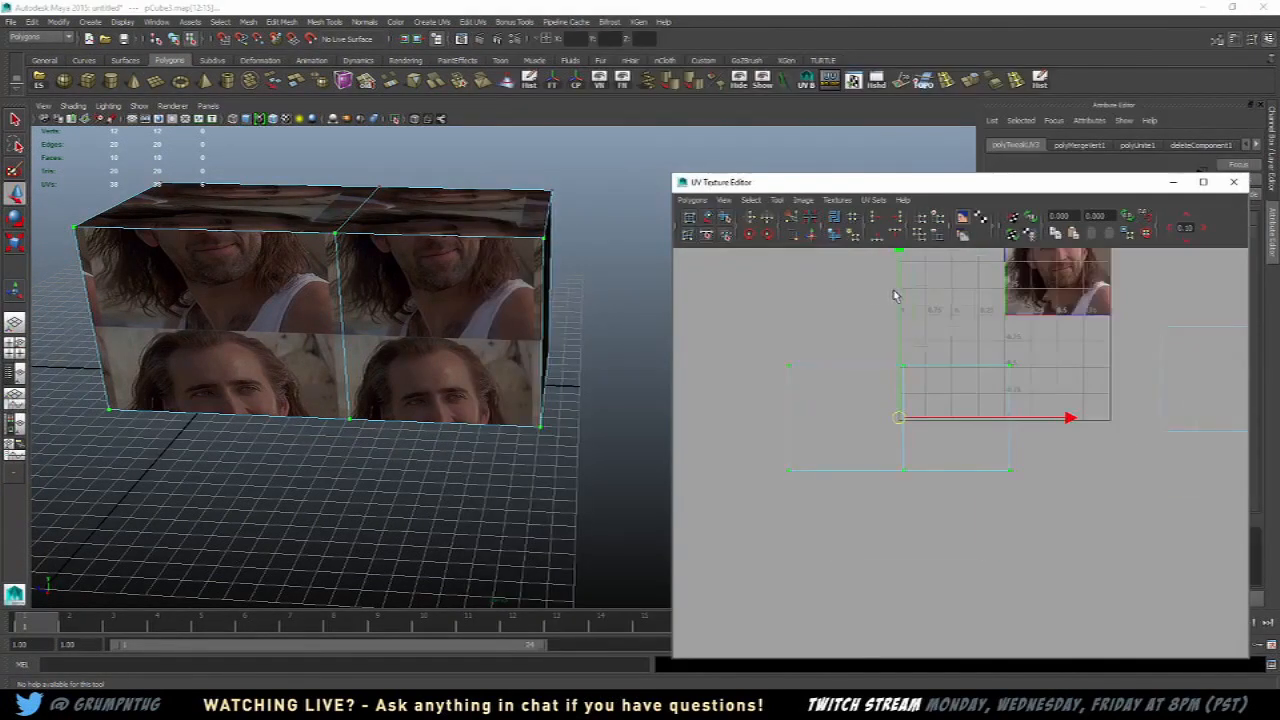
# Step: Move the joined front-face shell up and to the right over the photo and view the mesh from the front
pyautogui.scroll(2, 947, 407)
pyautogui.keyDown('alt'); pyautogui.moveTo(937, 440); pyautogui.dragTo(929, 412, button='middle'); pyautogui.keyUp('alt')
pyautogui.moveTo(919, 461); pyautogui.dragTo(1026, 332)
pyautogui.keyDown('alt'); pyautogui.moveTo(998, 361); pyautogui.dragTo(979, 412, button='middle'); pyautogui.keyUp('alt')
pyautogui.keyDown('alt'); pyautogui.moveTo(405, 425); pyautogui.dragTo(374, 381); pyautogui.keyUp('alt')
pyautogui.keyDown('alt'); pyautogui.moveTo(374, 381); pyautogui.dragTo(388, 470, button='middle'); pyautogui.keyUp('alt')
pyautogui.keyDown('alt'); pyautogui.moveTo(400, 390); pyautogui.dragTo(428, 382); pyautogui.keyUp('alt')
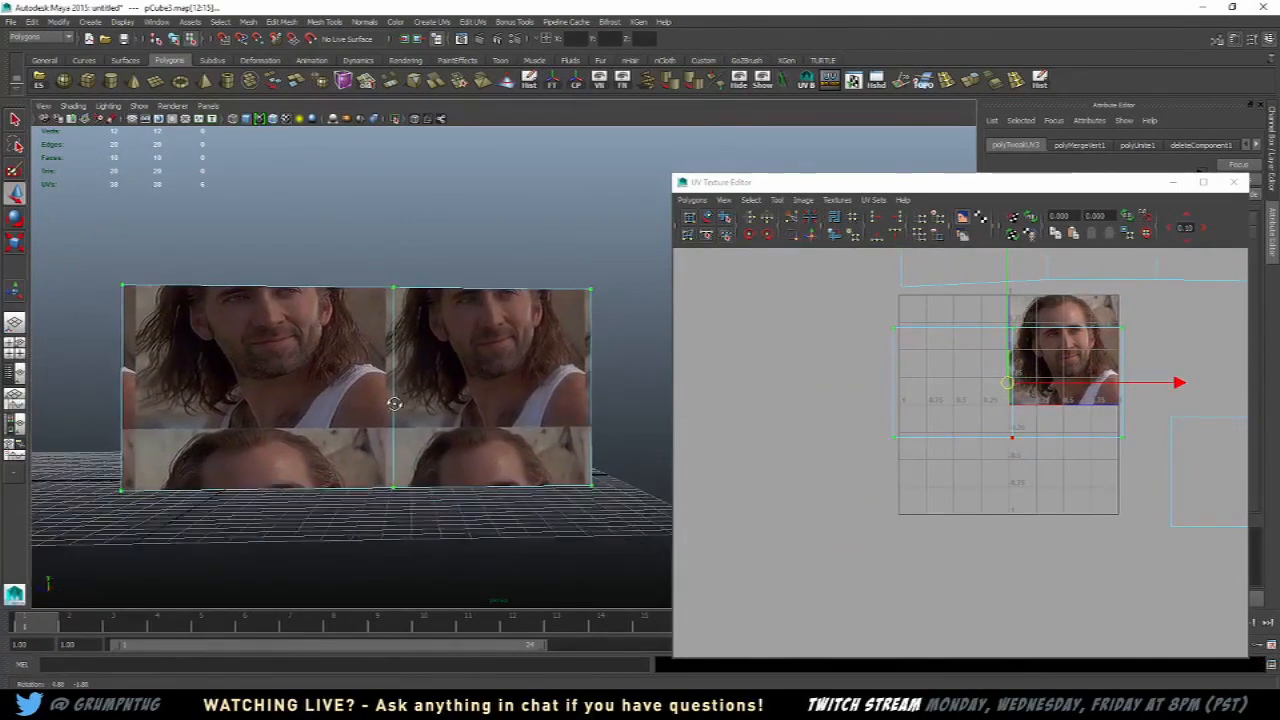
# Step: Select the two left-edge UVs of the joined front-face shell and move them farther left
pyautogui.keyDown('alt'); pyautogui.moveTo(430, 379); pyautogui.dragTo(490, 411, button='middle'); pyautogui.keyUp('alt')
pyautogui.moveTo(1028, 383); pyautogui.dragTo(913, 393)
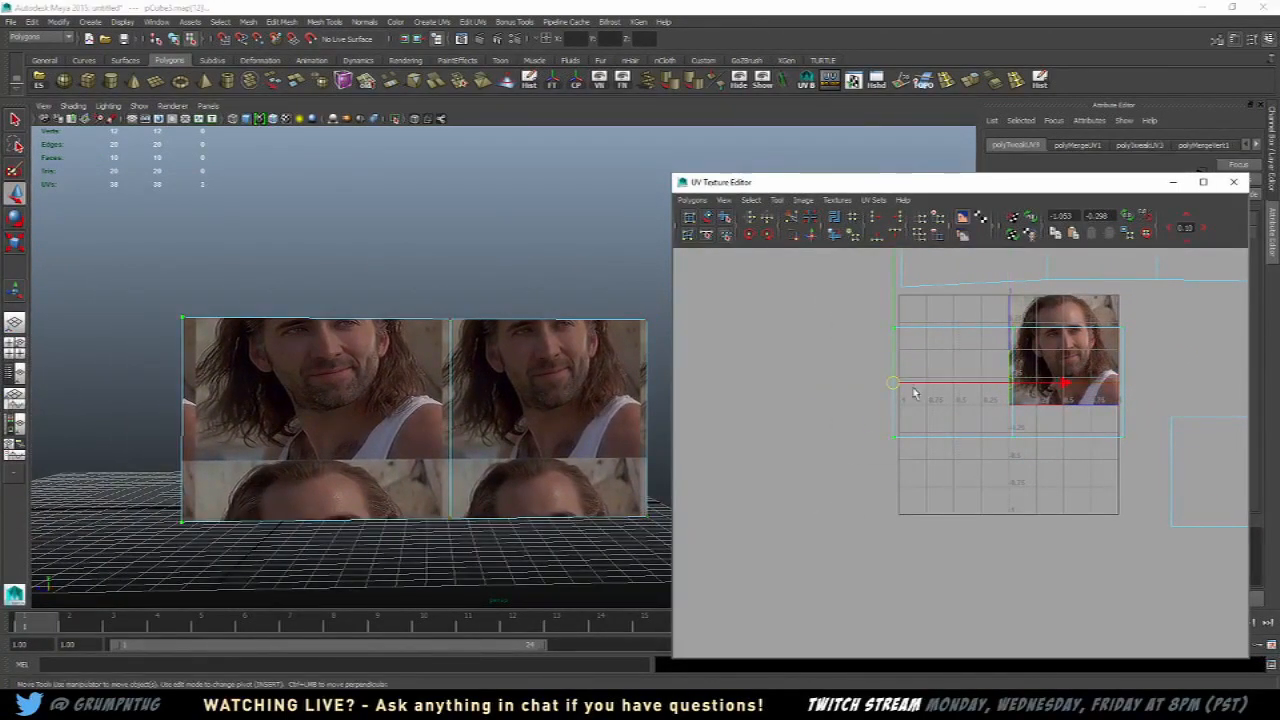
pyautogui.moveTo(1064, 393); pyautogui.dragTo(1041, 388)
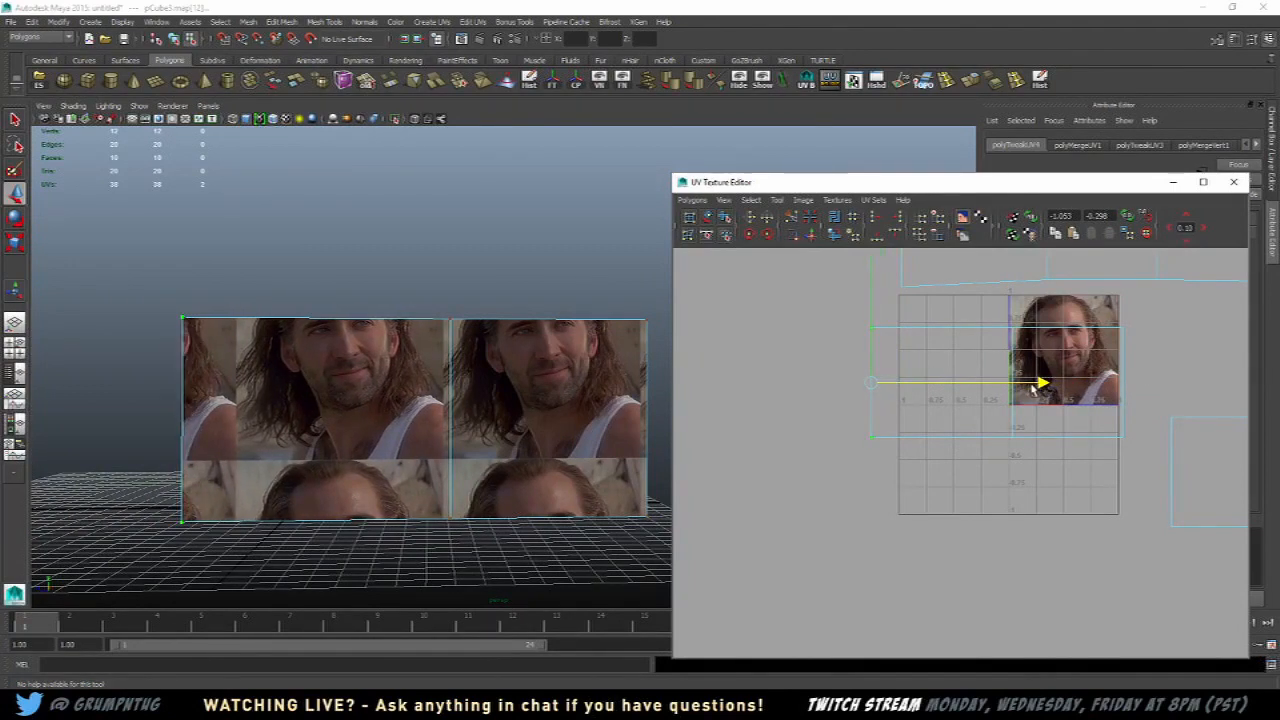
# Step: Scale the joined front-face shell down in the UV Texture Editor and clear the selection
pyautogui.keyDown('alt'); pyautogui.moveTo(1033, 388); pyautogui.dragTo(973, 418, button='middle'); pyautogui.keyUp('alt')
pyautogui.moveTo(1102, 517); pyautogui.dragTo(1101, 518)
pyautogui.keyDown('alt'); pyautogui.moveTo(1062, 515); pyautogui.dragTo(998, 522, button='middle'); pyautogui.keyUp('alt')
pyautogui.scroll(1, 998, 522)
pyautogui.press('r')
pyautogui.moveTo(861, 415); pyautogui.dragTo(784, 458)
pyautogui.click(762, 365)
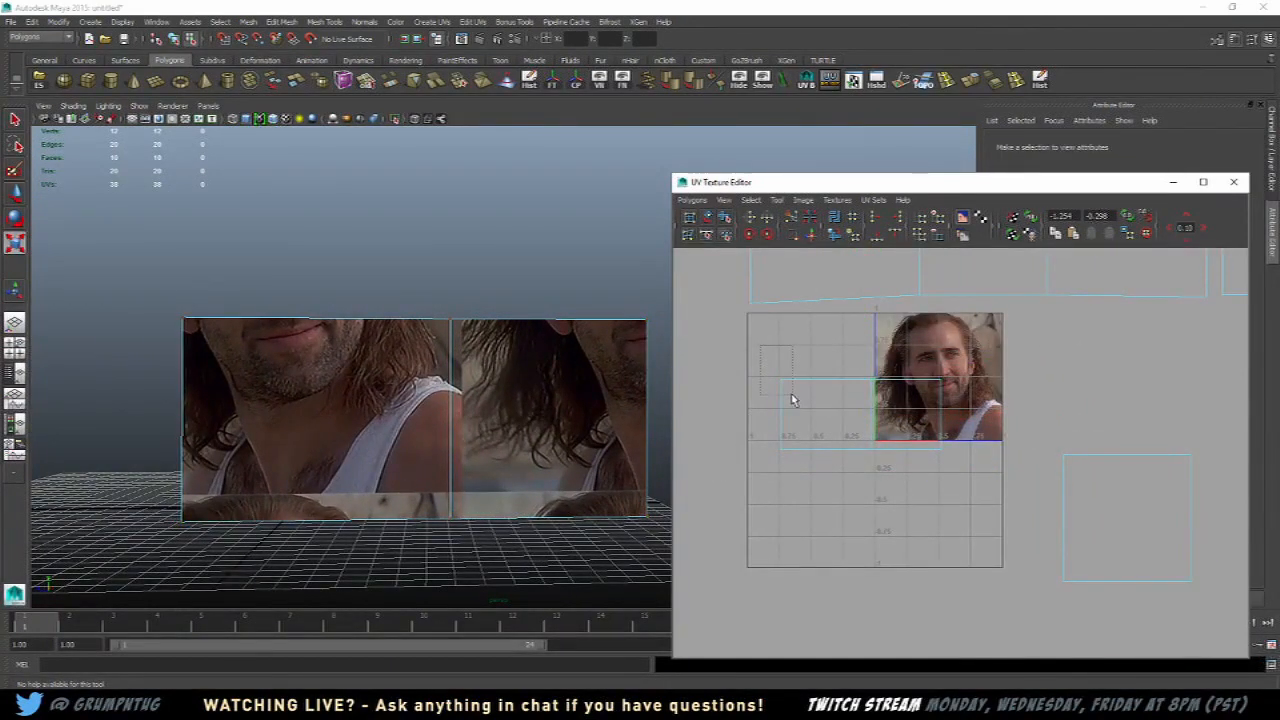
# Step: Select the whole front-face shell starting from its upper-left UV and move it up and right over the photo
pyautogui.moveTo(792, 399); pyautogui.dragTo(791, 398)
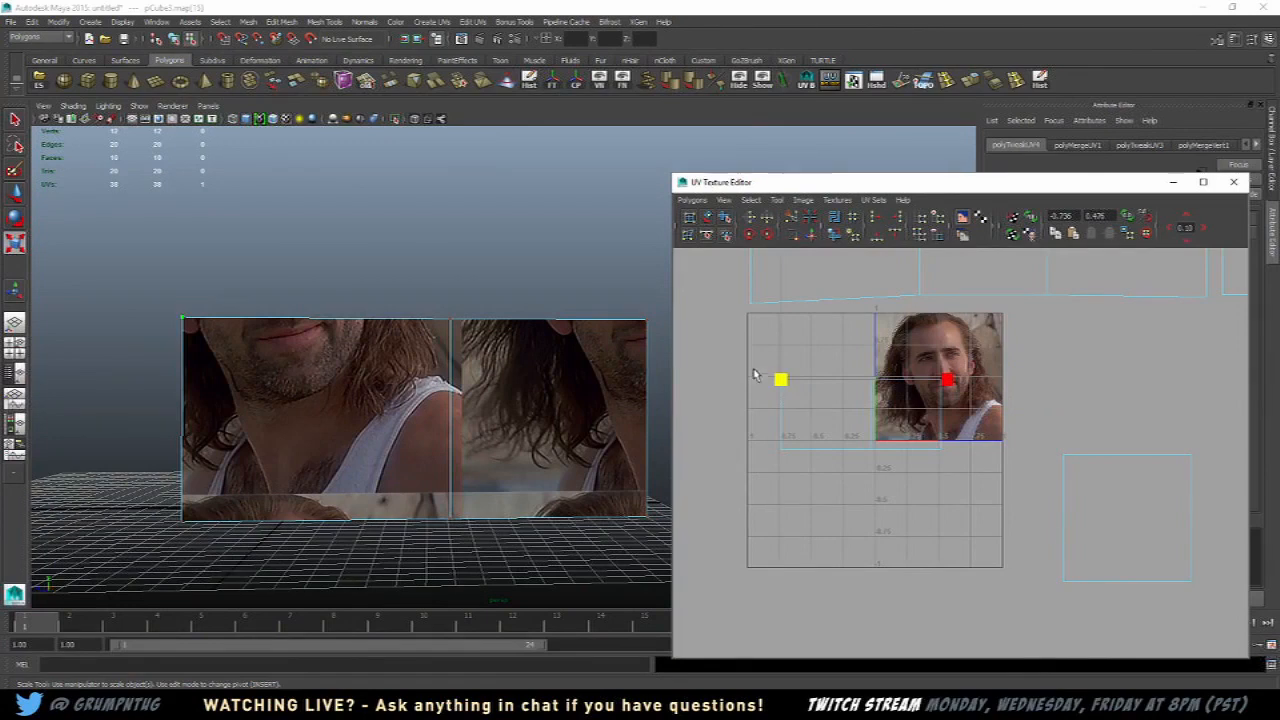
pyautogui.rightClick(757, 379)
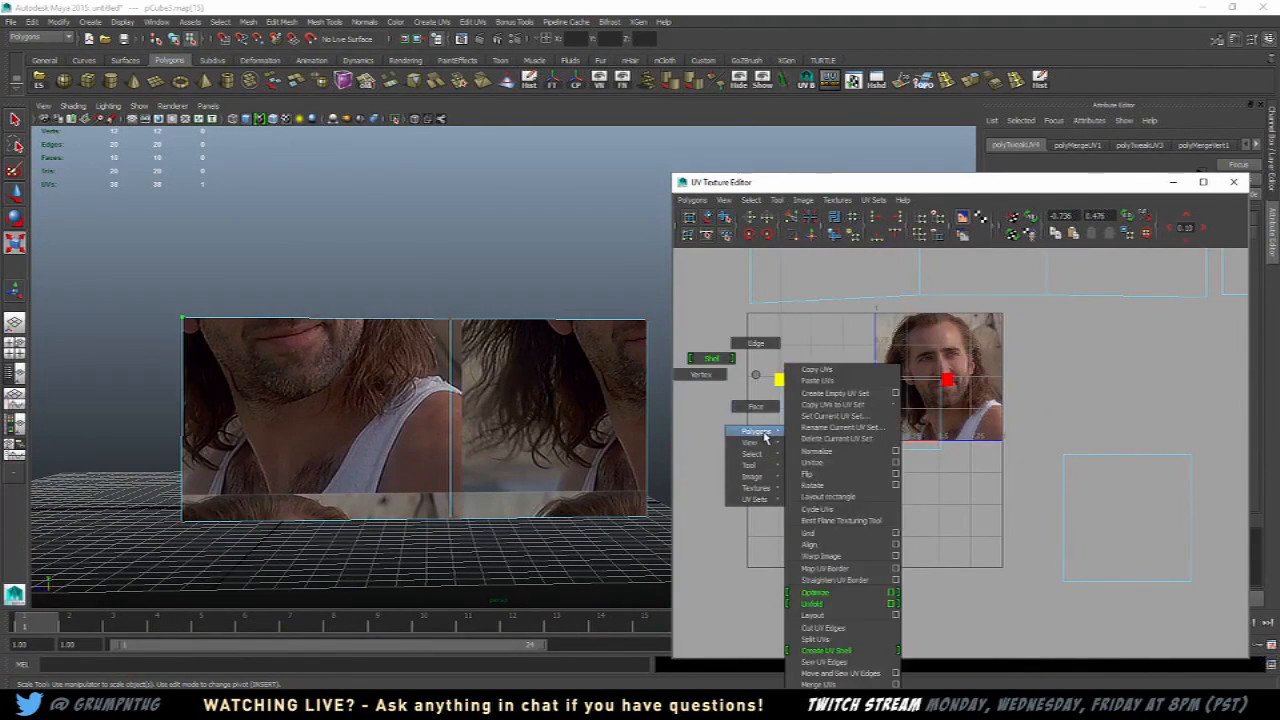
pyautogui.moveTo(755, 454)
pyautogui.click(815, 478)
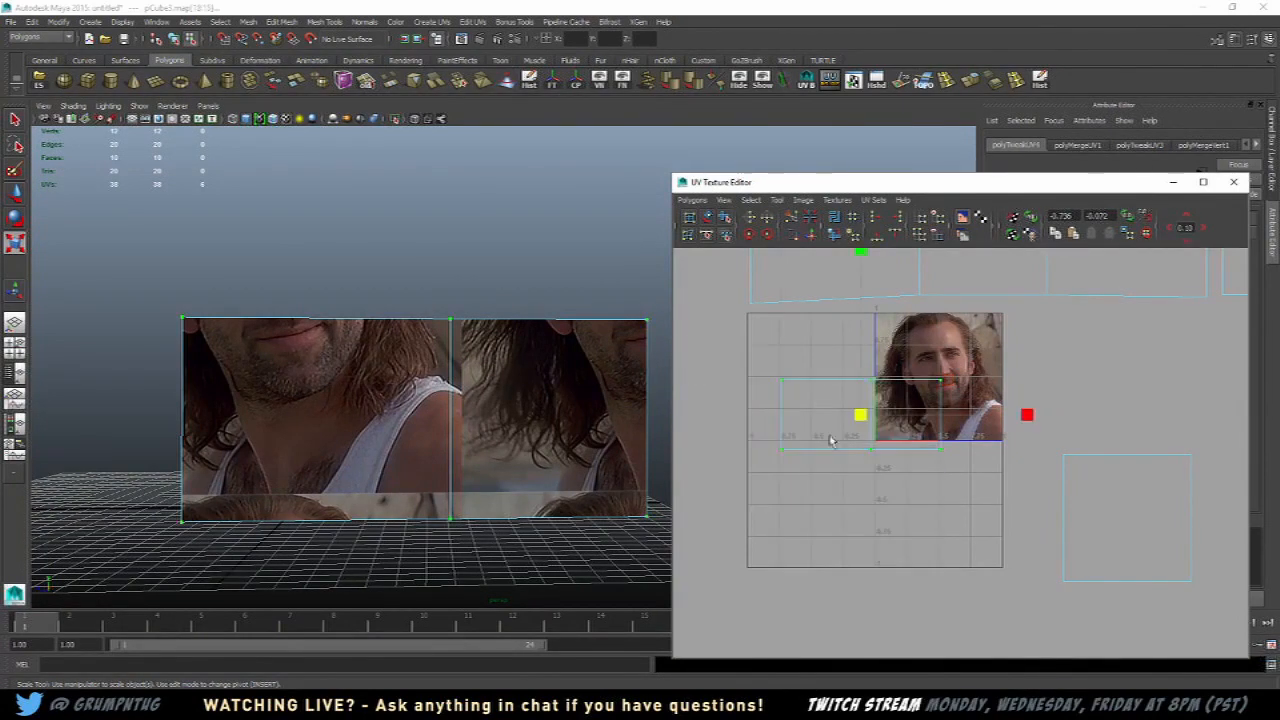
pyautogui.press('w')
pyautogui.moveTo(861, 416); pyautogui.dragTo(921, 371)
# Step: Scale and position the front-face shell to span the photo's full width around the face, and check the mesh
pyautogui.scroll(5, 920, 380)
pyautogui.press('r')
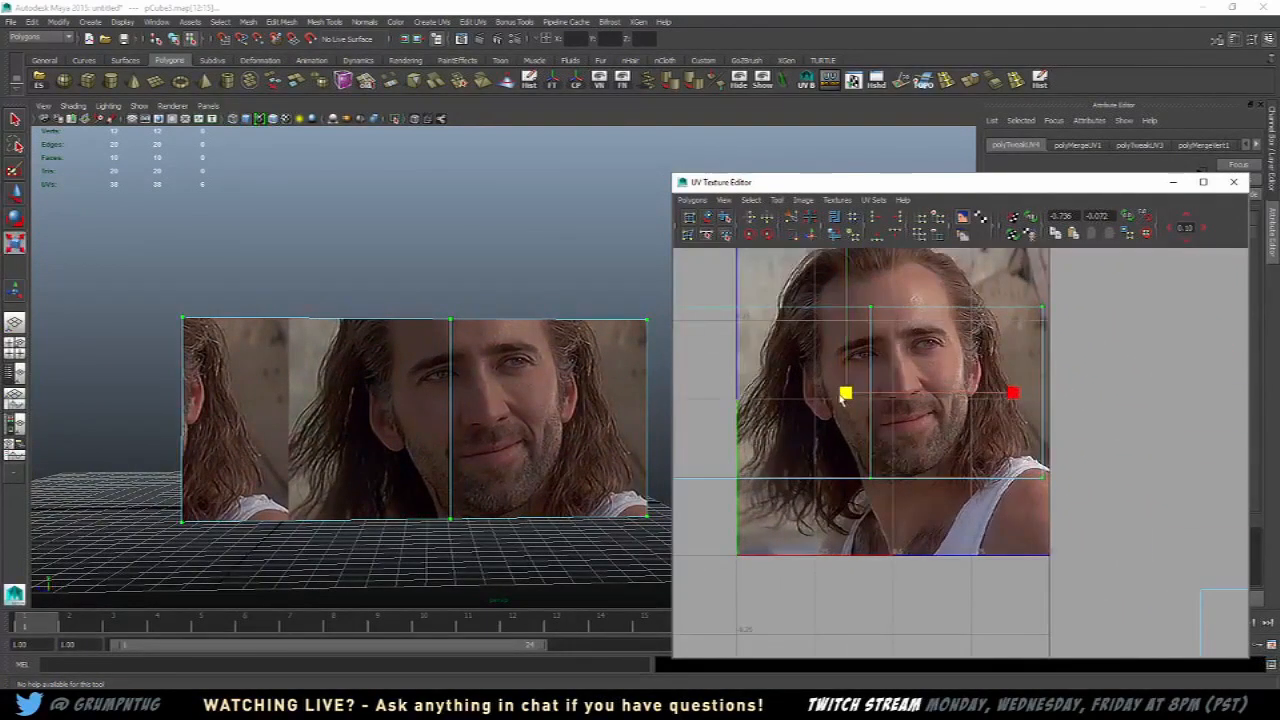
pyautogui.moveTo(846, 393); pyautogui.dragTo(890, 350)
pyautogui.press('w')
pyautogui.press('r')
pyautogui.press('w')
pyautogui.moveTo(535, 358); pyautogui.dragTo(541, 354, button='right')
pyautogui.scroll(-4, 550, 348)
pyautogui.keyDown('alt'); pyautogui.moveTo(562, 332); pyautogui.dragTo(606, 324); pyautogui.keyUp('alt')
pyautogui.scroll(2, 818, 366)
pyautogui.scroll(-1, 818, 366)
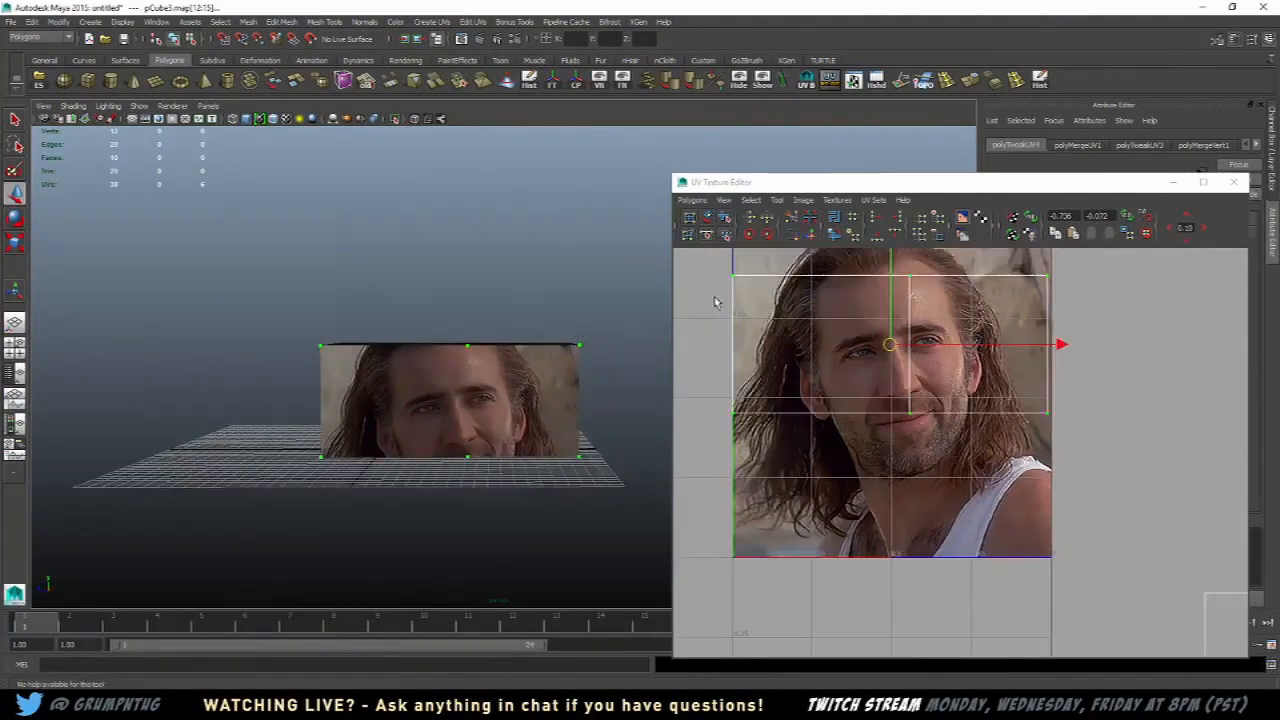
# Step: Try scaling the front-face shell vertically over the photo, and undo the scaling
pyautogui.moveTo(716, 299); pyautogui.dragTo(763, 304, button='right')
pyautogui.press('r')
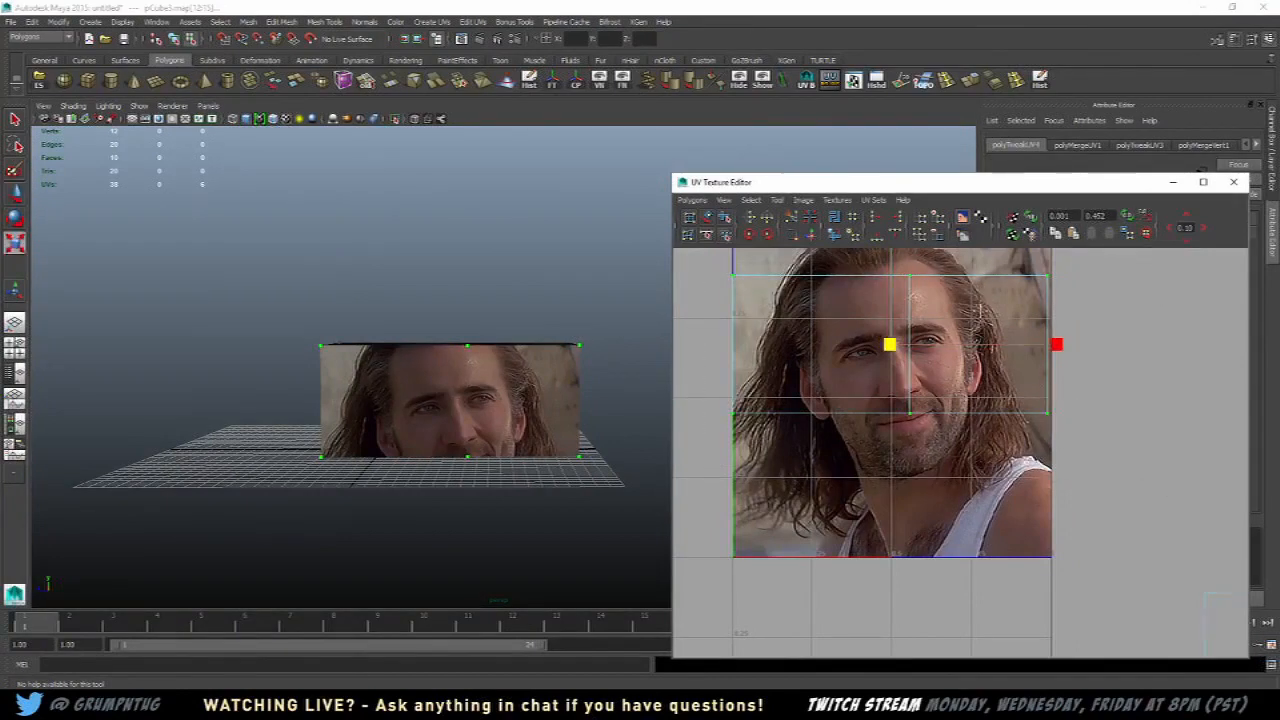
pyautogui.keyDown('alt'); pyautogui.moveTo(974, 304); pyautogui.dragTo(972, 447, button='middle'); pyautogui.keyUp('alt')
pyautogui.moveTo(893, 322); pyautogui.dragTo(887, 435)
pyautogui.hotkey('ctrl', 'z')
# Step: Switch to object mode and select the joined cube mesh, viewing it from above
pyautogui.moveTo(474, 386)
pyautogui.keyDown('alt'); pyautogui.mouseDown()
pyautogui.moveTo(434, 388)
pyautogui.moveTo(450, 387)
pyautogui.mouseUp(); pyautogui.keyUp('alt')
pyautogui.rightClick(497, 384)
pyautogui.moveTo(497, 384); pyautogui.dragTo(572, 368, button='right')
pyautogui.keyDown('alt'); pyautogui.moveTo(580, 370); pyautogui.dragTo(503, 423); pyautogui.keyUp('alt')
pyautogui.scroll(3, 520, 412)
pyautogui.click(529, 408)
pyautogui.keyDown('alt'); pyautogui.moveTo(984, 441); pyautogui.dragTo(1018, 417, button='middle'); pyautogui.keyUp('alt')
pyautogui.scroll(-3, 1017, 415)
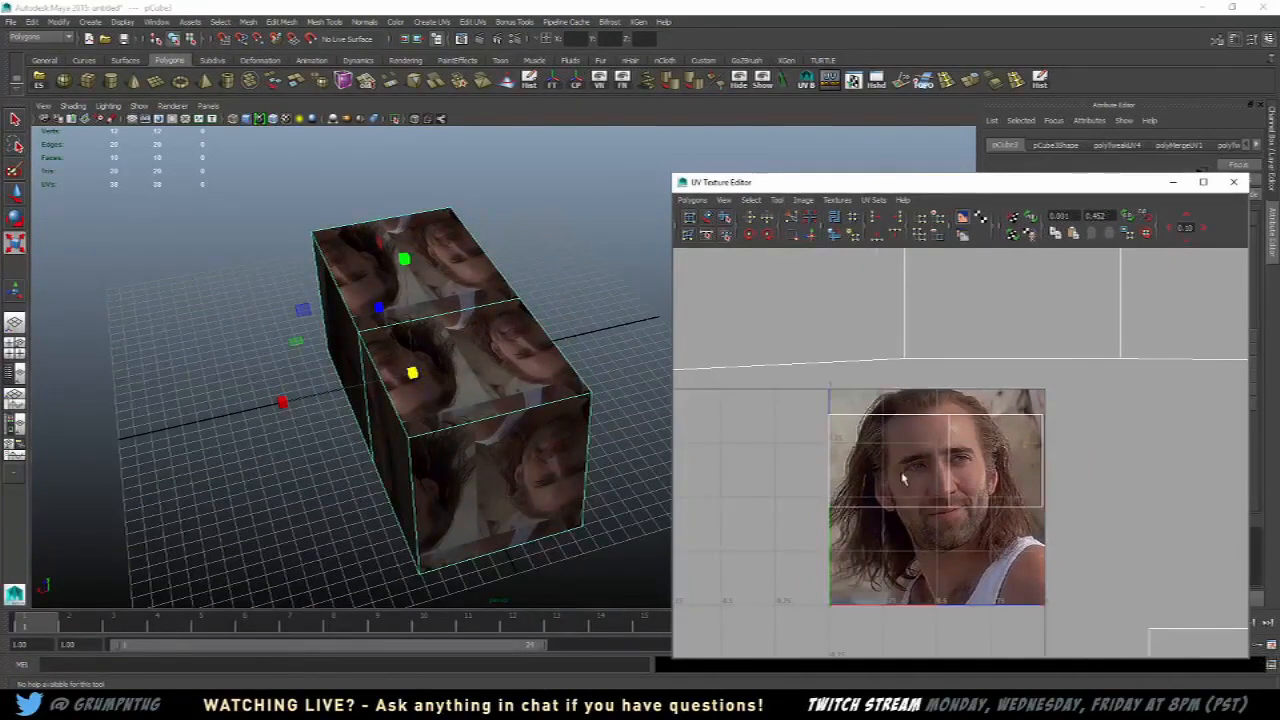
# Step: Move the shell's upper-left and upper-middle UVs down and to the right, and inspect the distorted front face
pyautogui.moveTo(866, 434); pyautogui.dragTo(898, 435, button='right')
pyautogui.moveTo(815, 384); pyautogui.dragTo(844, 420)
pyautogui.press('w')
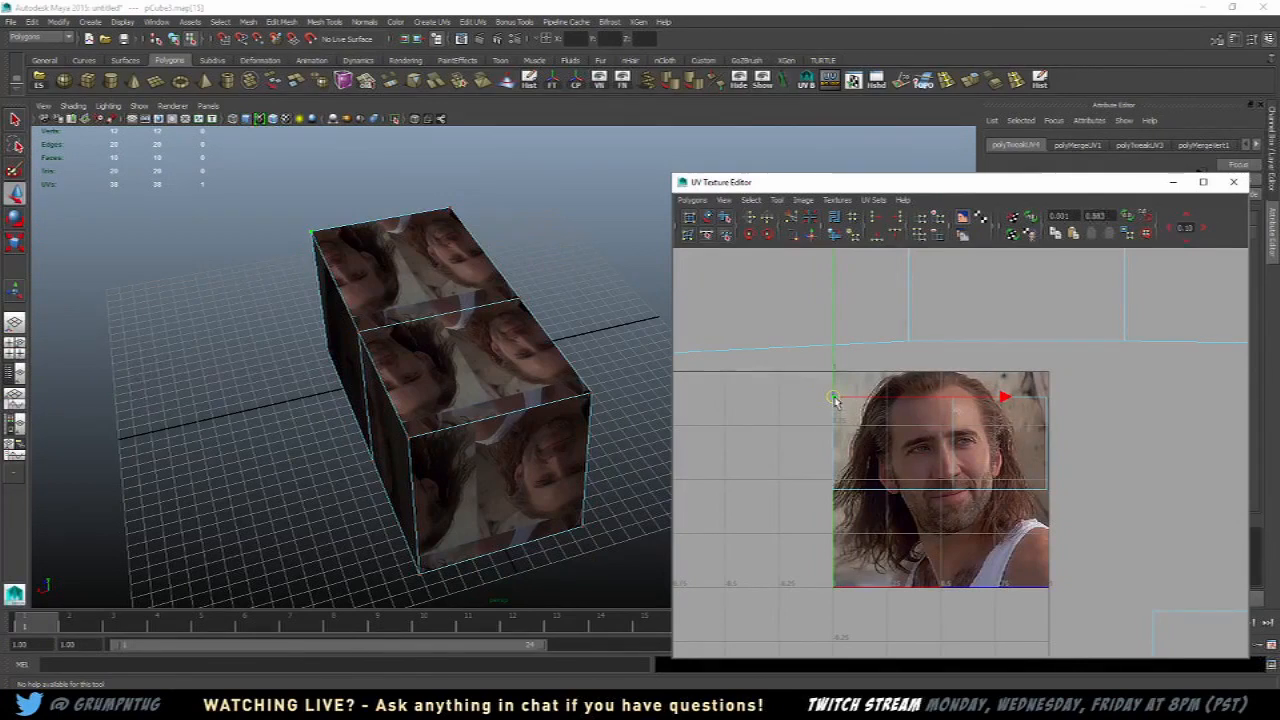
pyautogui.moveTo(834, 399); pyautogui.dragTo(882, 437)
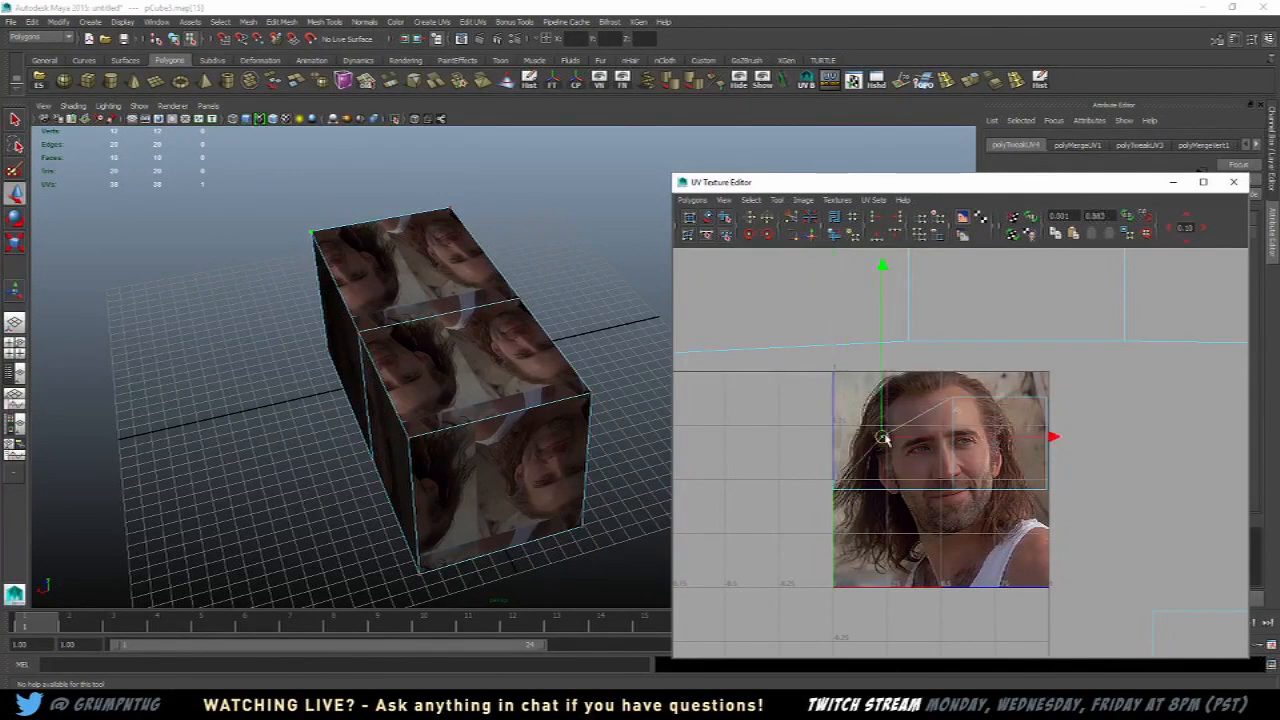
pyautogui.click(953, 398)
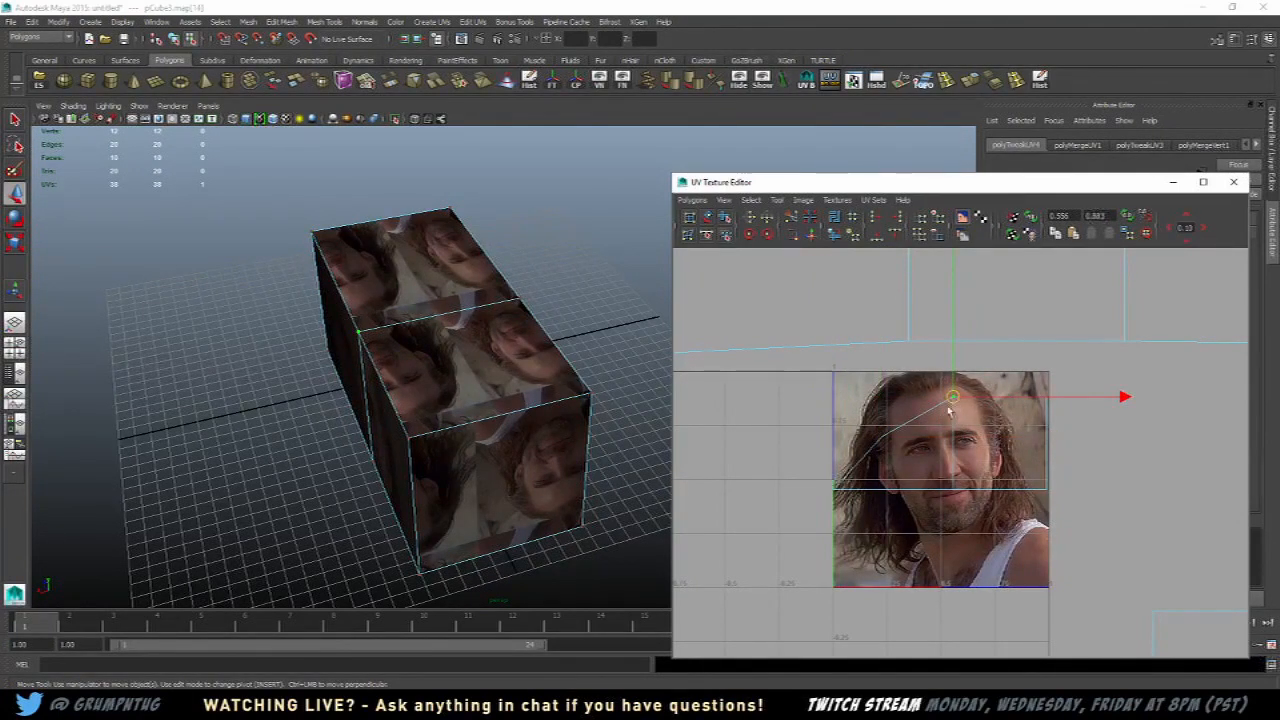
pyautogui.moveTo(949, 410); pyautogui.dragTo(968, 450)
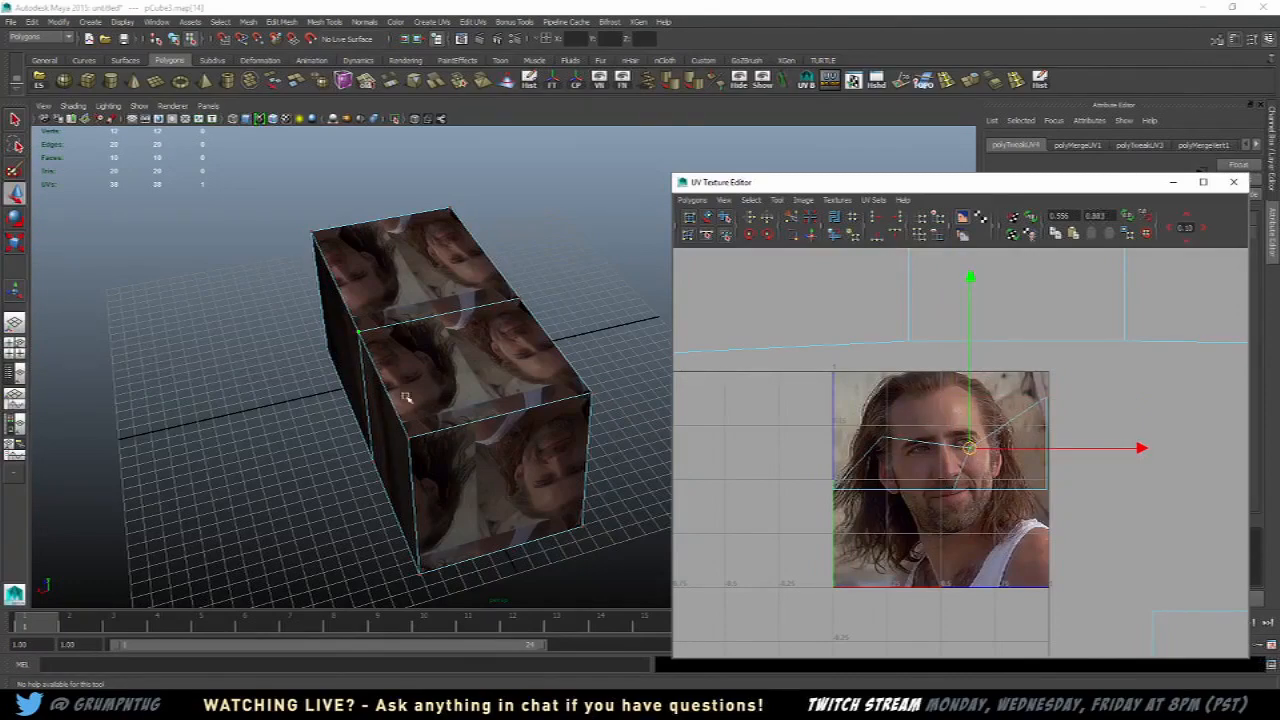
pyautogui.scroll(2, 428, 412)
pyautogui.keyDown('alt'); pyautogui.moveTo(375, 430); pyautogui.dragTo(493, 397); pyautogui.keyUp('alt')
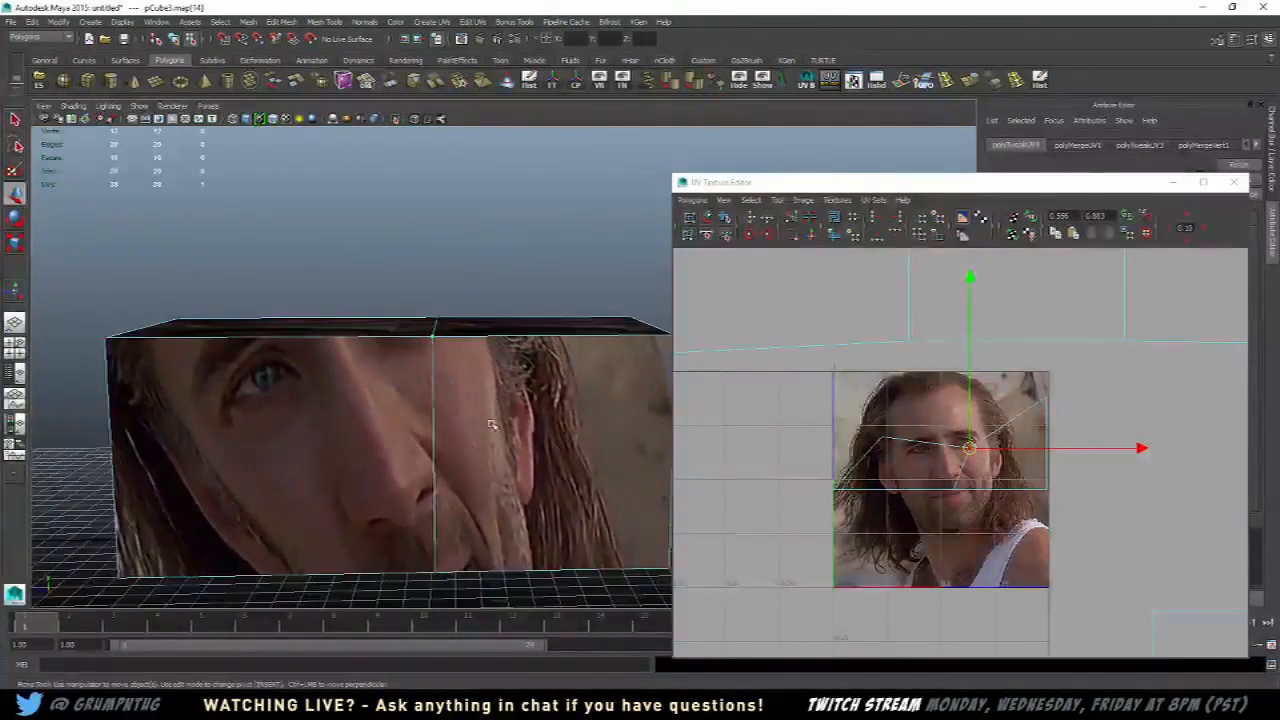
pyautogui.keyDown('alt'); pyautogui.moveTo(491, 420); pyautogui.dragTo(506, 399, button='middle'); pyautogui.keyUp('alt')
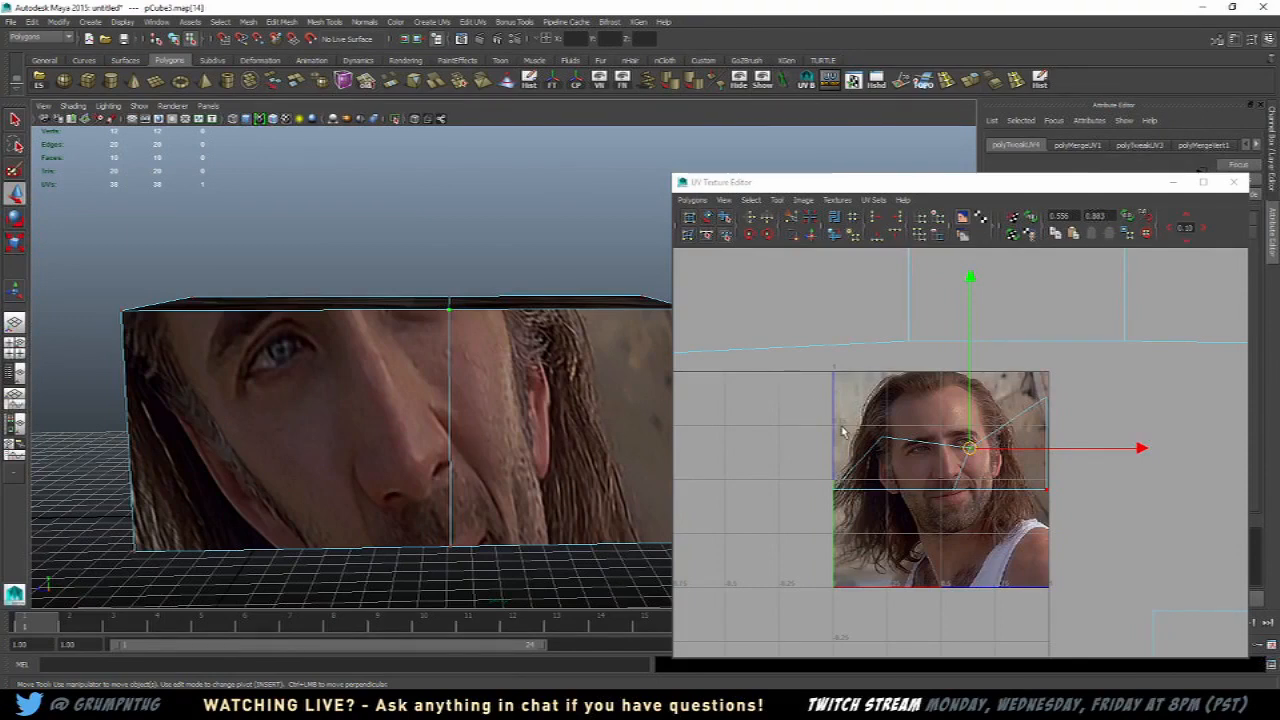
# Step: Try moving the shell's upper-left UV by hand to the photo's left edge, and undo the move
pyautogui.moveTo(856, 394); pyautogui.dragTo(905, 458)
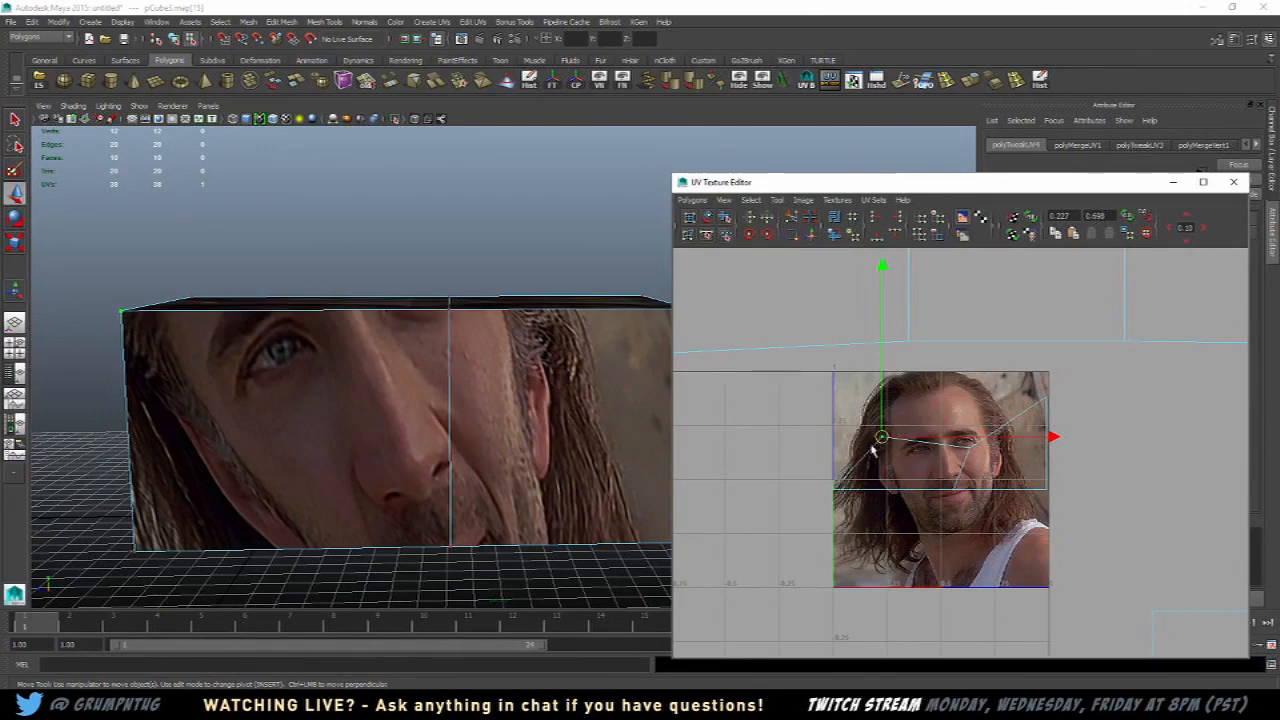
pyautogui.moveTo(819, 468); pyautogui.dragTo(850, 518)
pyautogui.moveTo(859, 407); pyautogui.dragTo(837, 440)
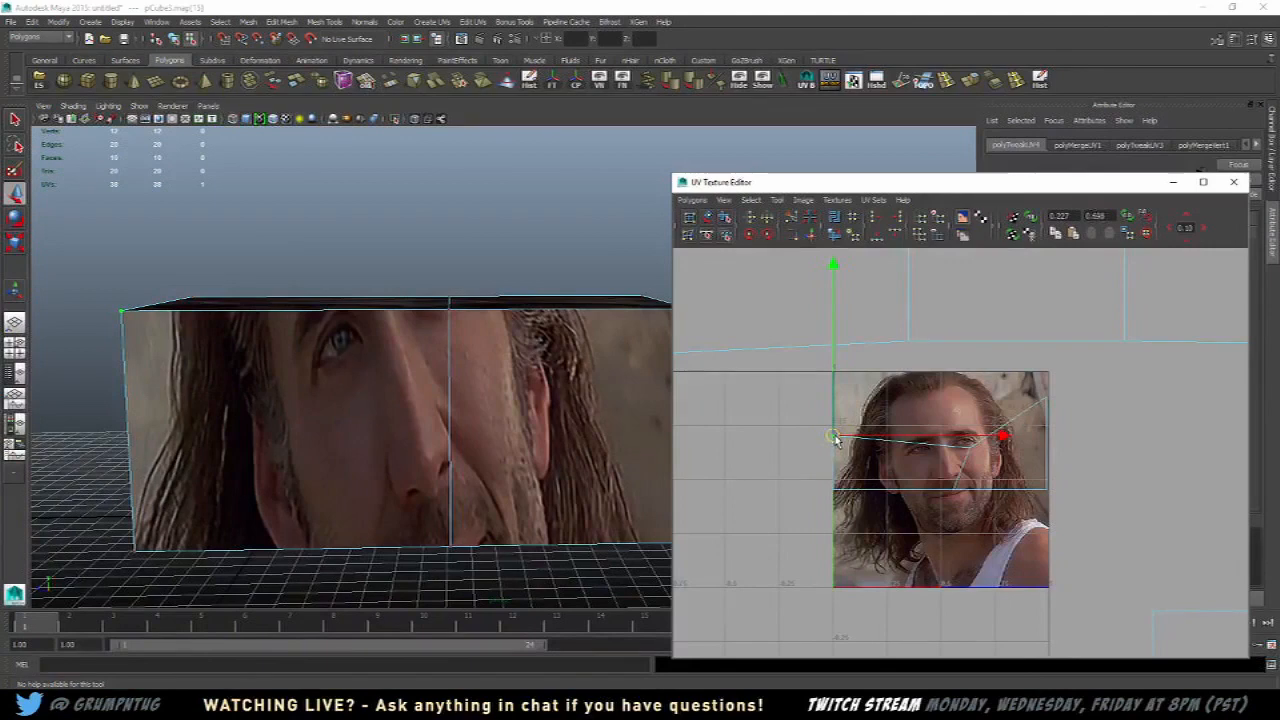
pyautogui.hotkey('ctrl', 'z')
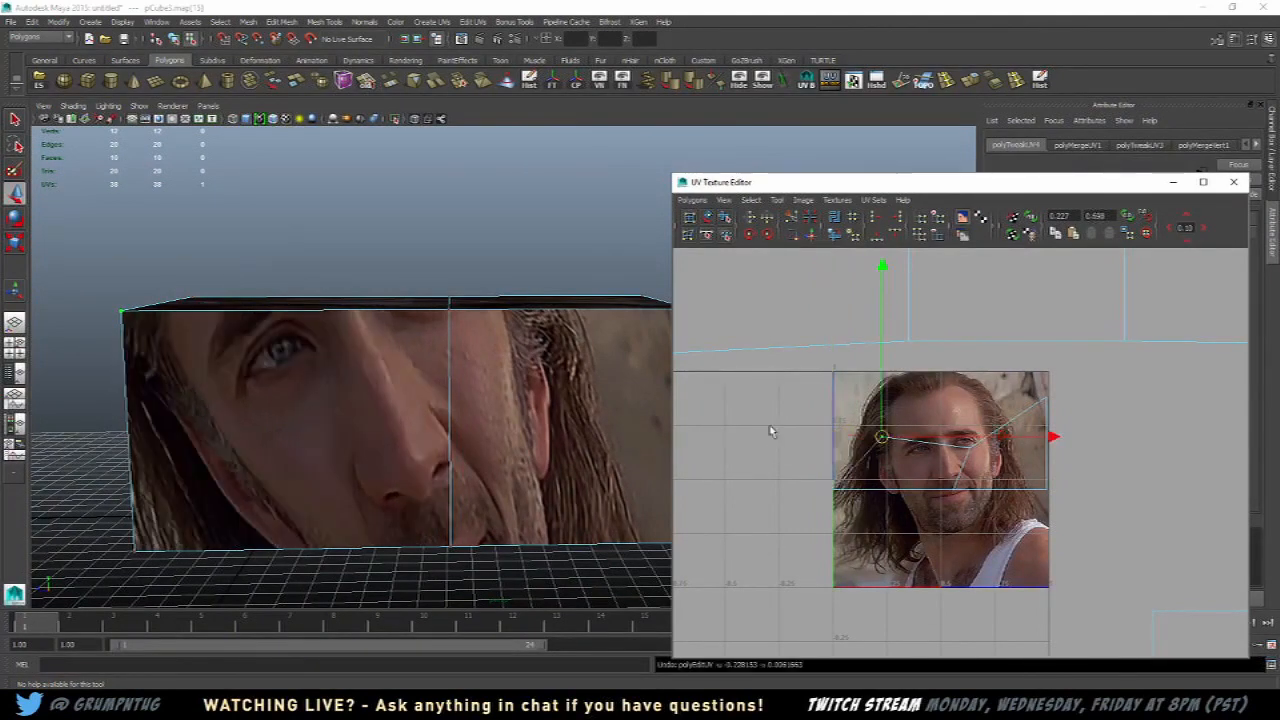
# Step: Enlarge the UV Texture Editor and align the shell's two left UVs to the minimum U value
pyautogui.moveTo(766, 397); pyautogui.dragTo(894, 572)
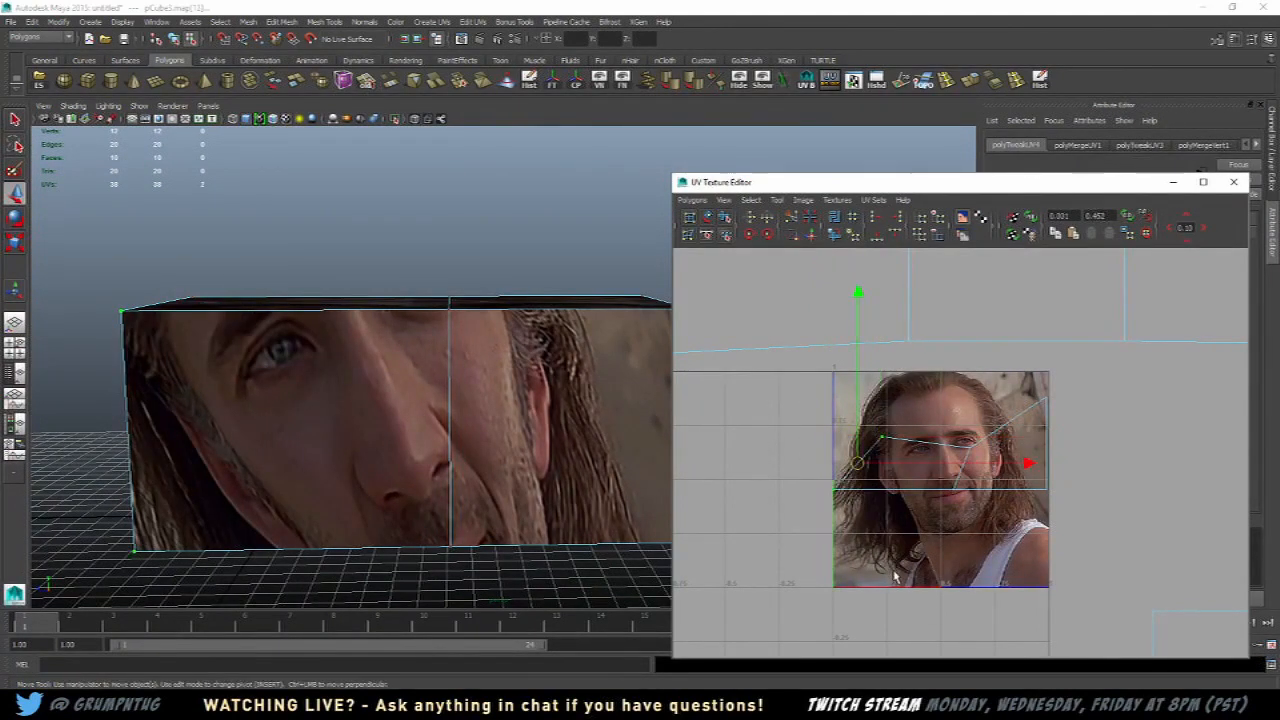
pyautogui.moveTo(673, 176); pyautogui.dragTo(505, 47)
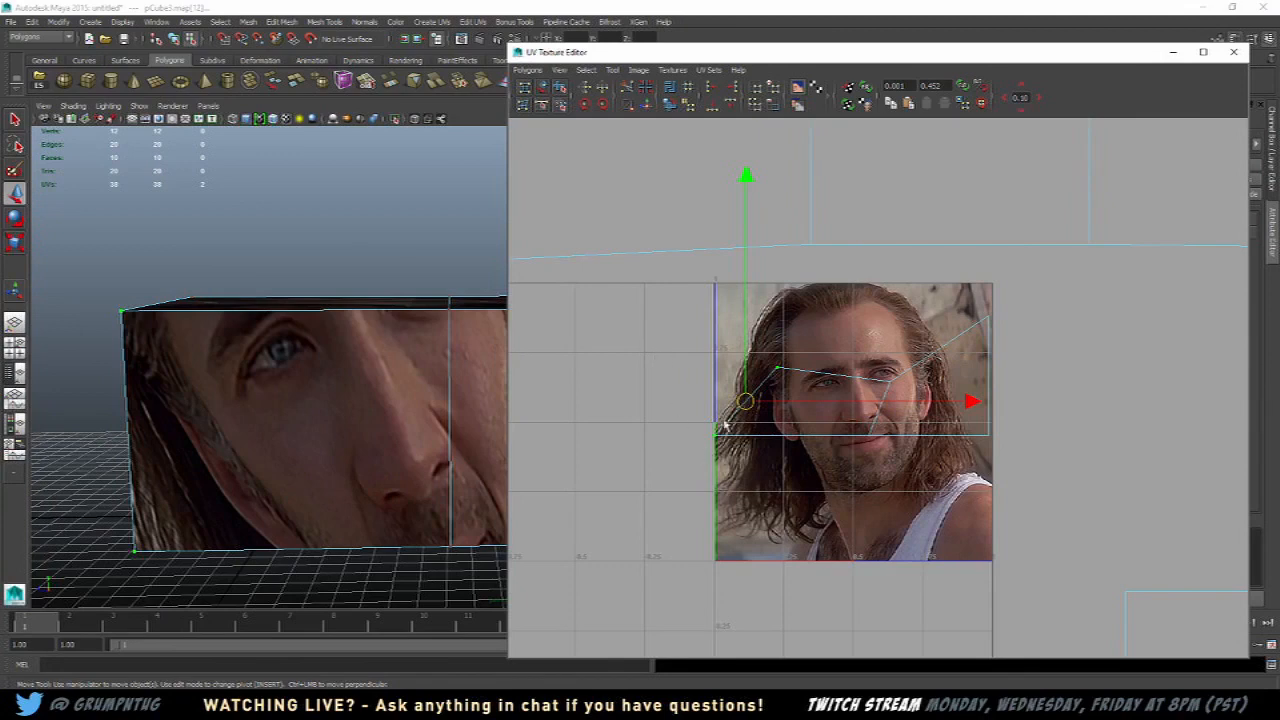
pyautogui.click(710, 88)
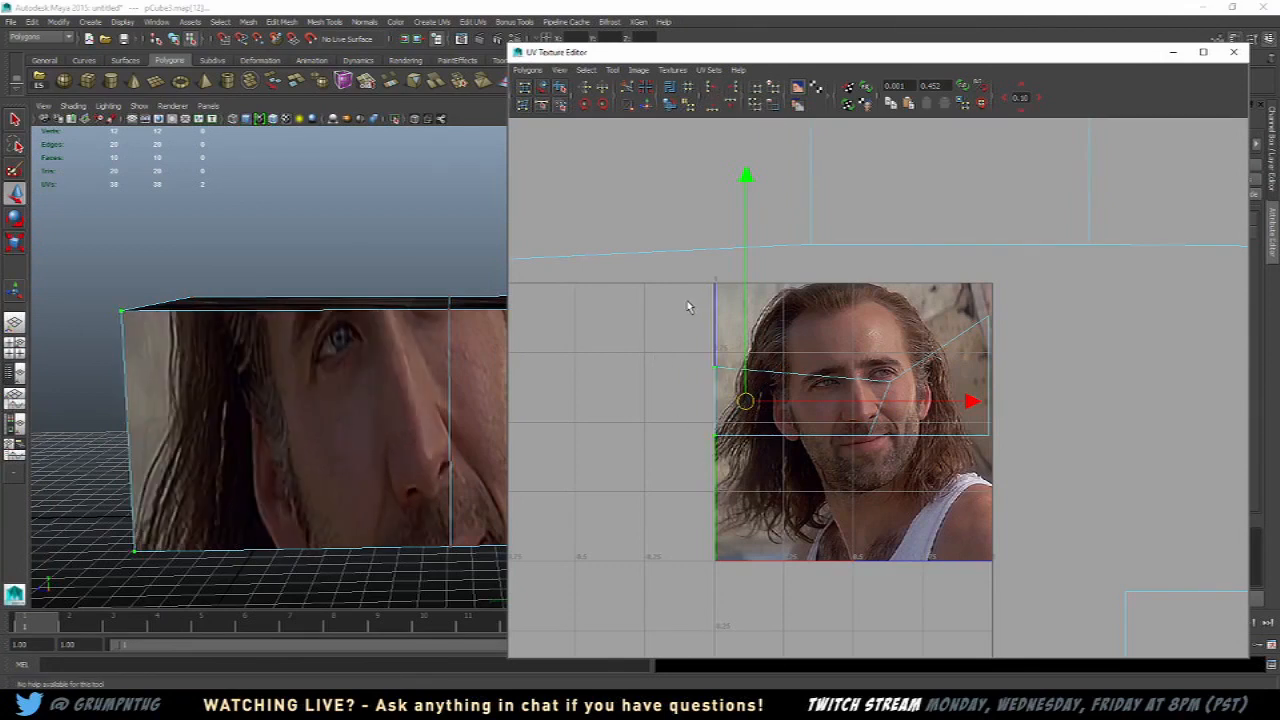
# Step: Try moving the shell's upper-left and upper-middle UVs upward together, and undo the move
pyautogui.click(877, 383)
pyautogui.moveTo(647, 308); pyautogui.dragTo(1051, 392)
pyautogui.moveTo(645, 347); pyautogui.dragTo(886, 412)
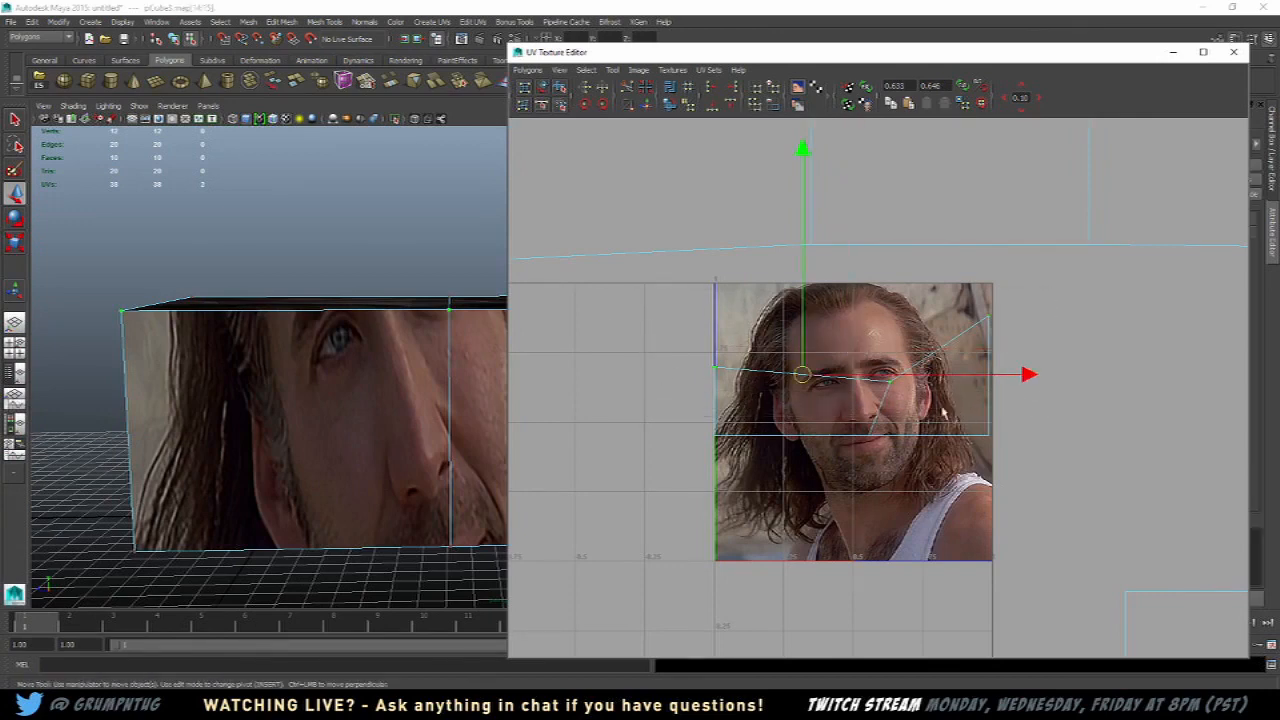
pyautogui.moveTo(805, 336); pyautogui.dragTo(786, 262)
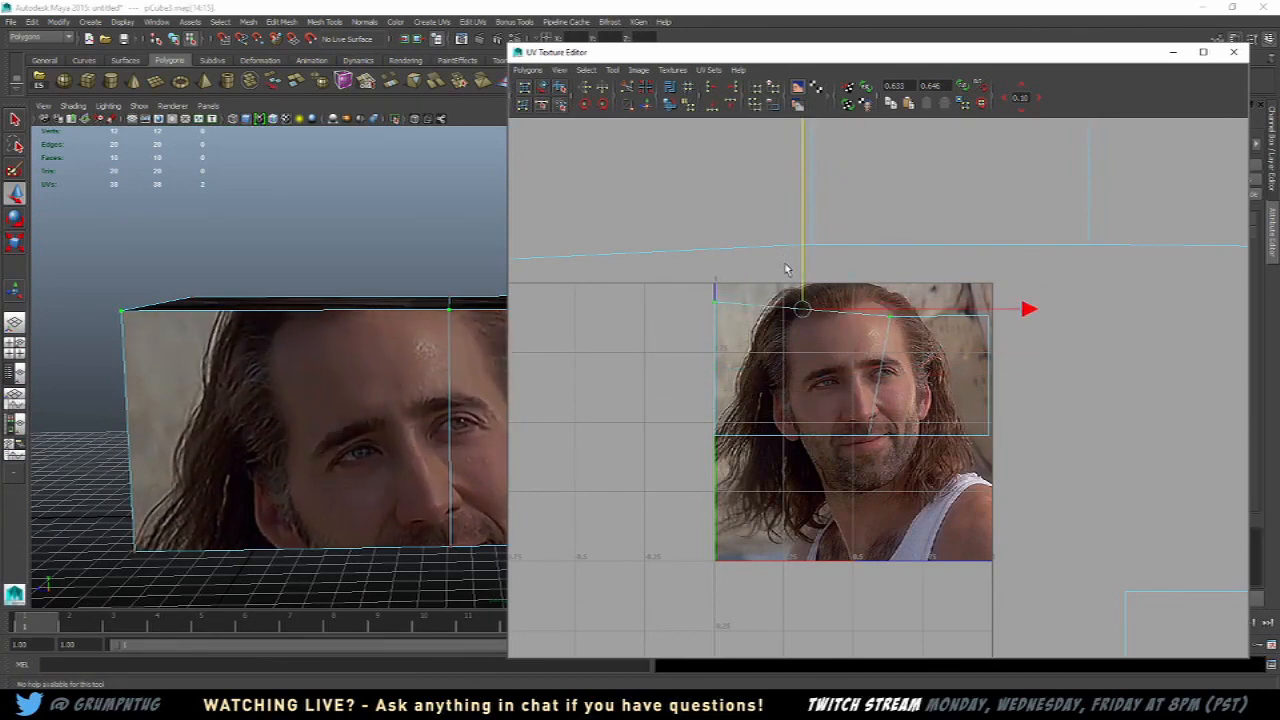
pyautogui.hotkey('ctrl', 'z')
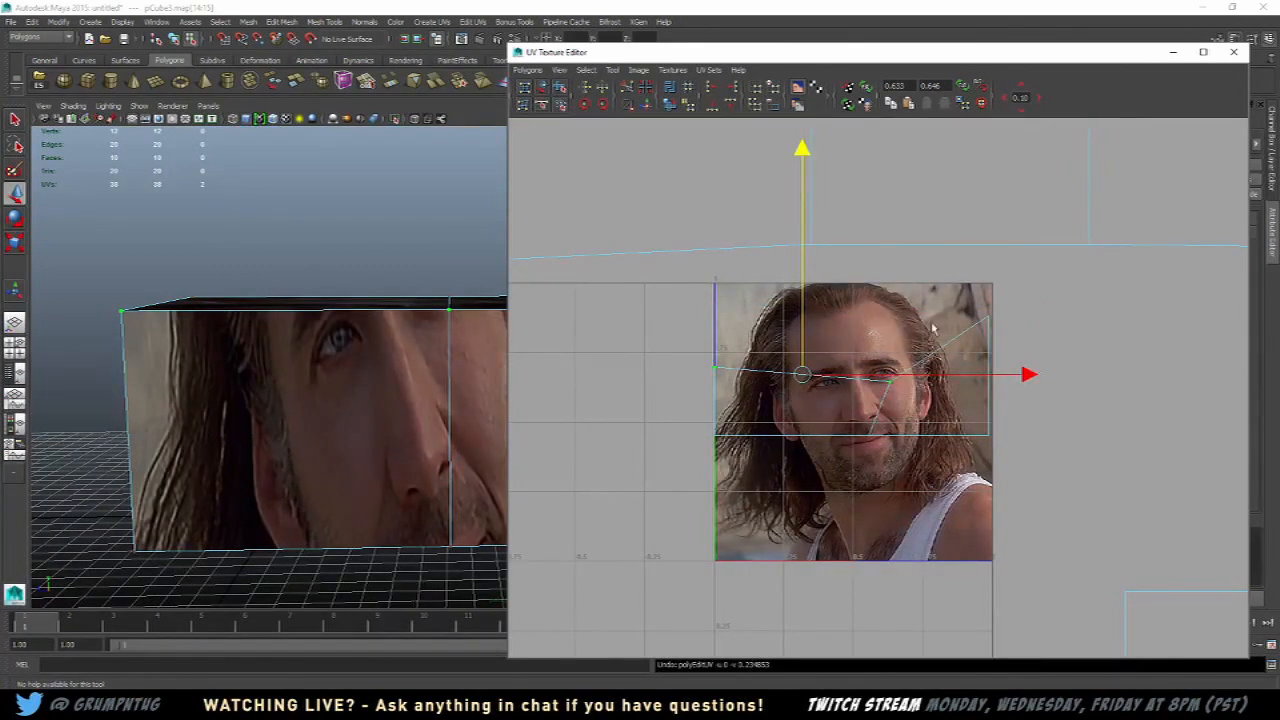
# Step: Select the three UVs along the shell's upper edge and align them to the maximum V value
pyautogui.click(990, 317)
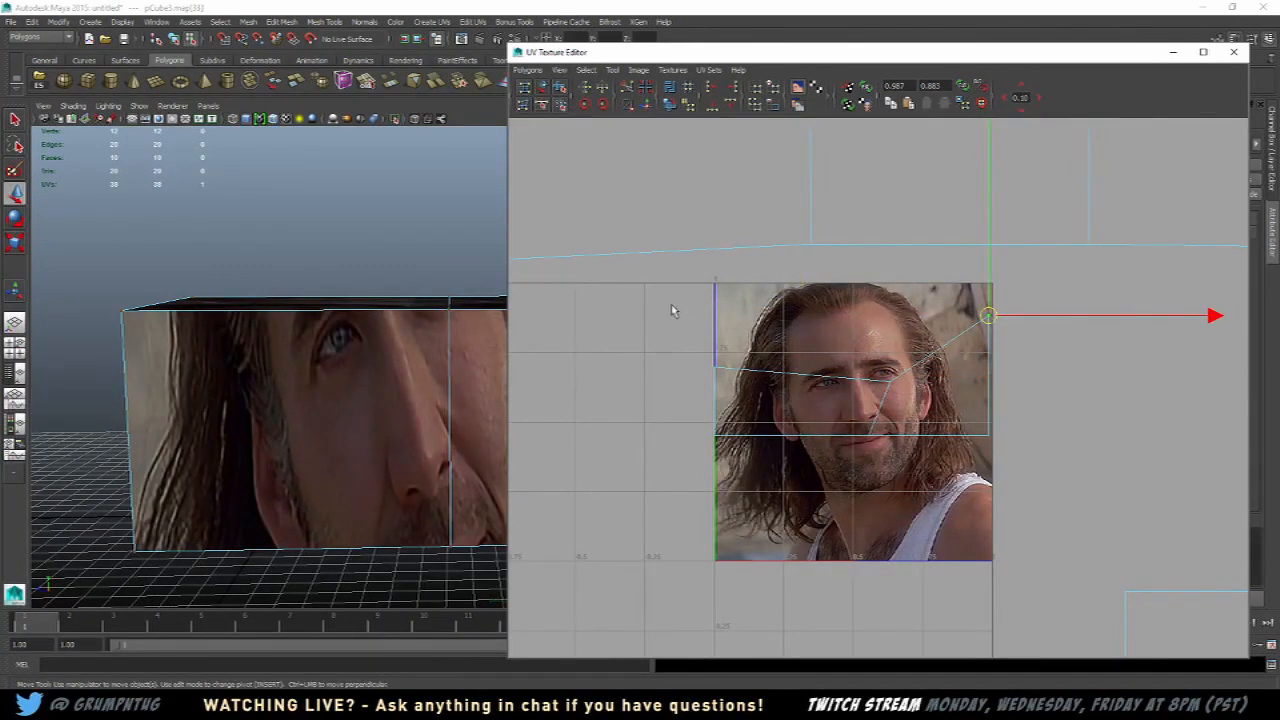
pyautogui.moveTo(656, 283); pyautogui.dragTo(1031, 392)
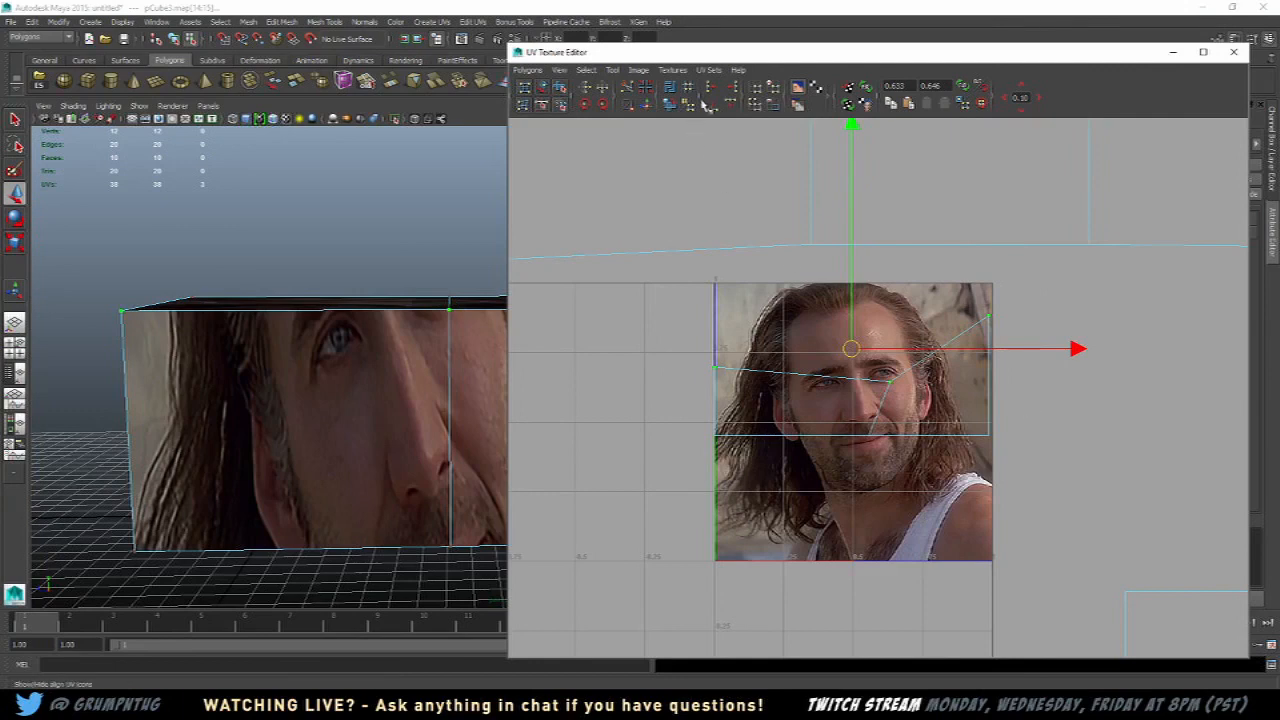
pyautogui.click(733, 107)
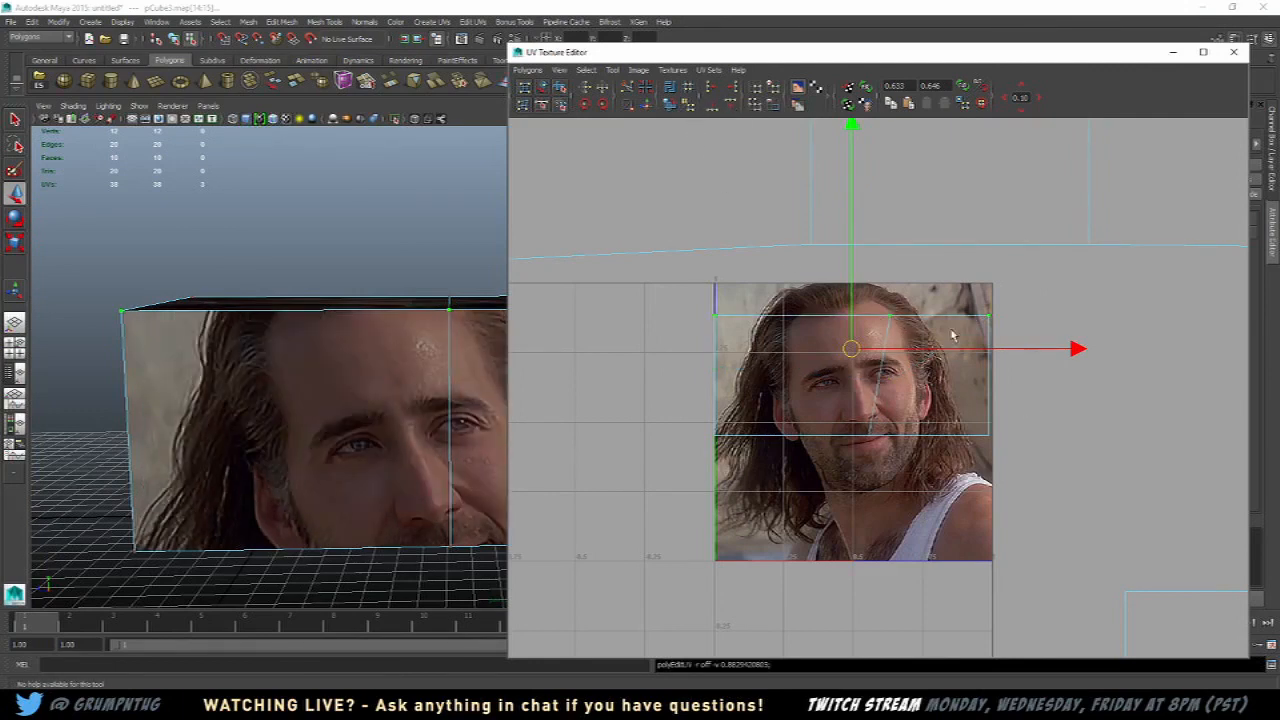
# Step: Move the shell's upper-middle UV left along the edge and inspect the front face in the viewport
pyautogui.click(920, 318)
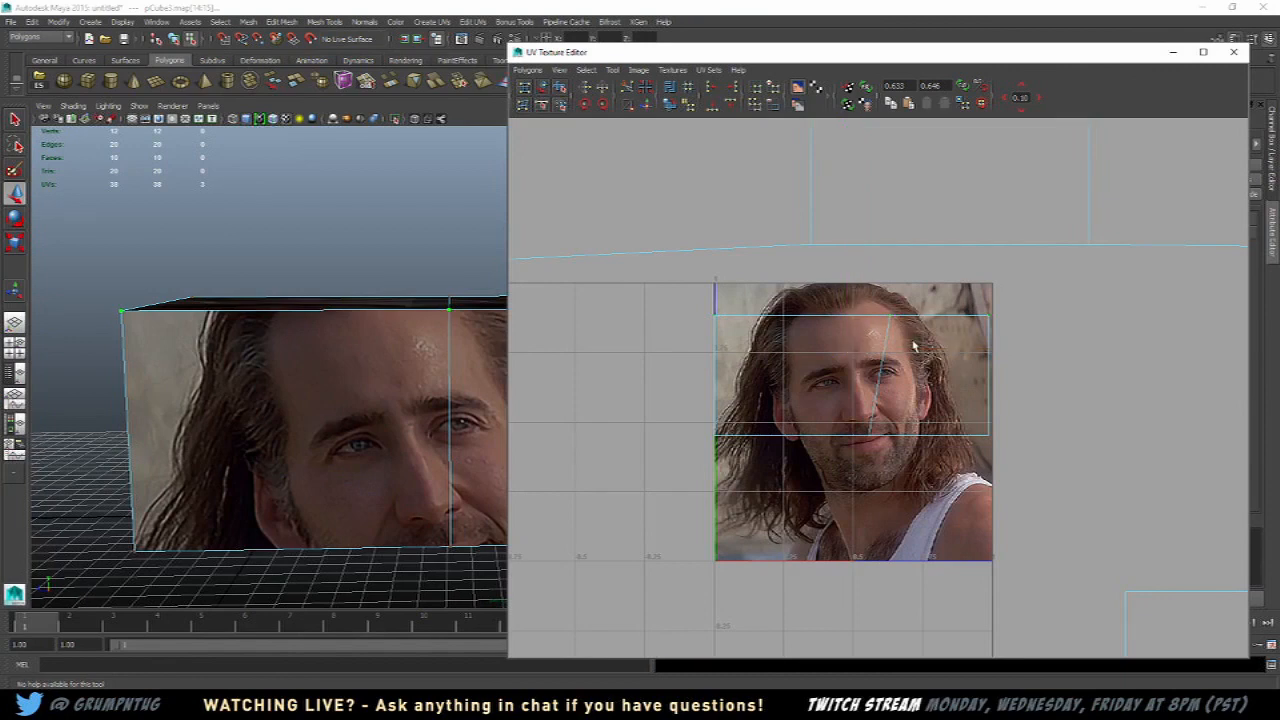
pyautogui.moveTo(858, 297); pyautogui.dragTo(902, 344)
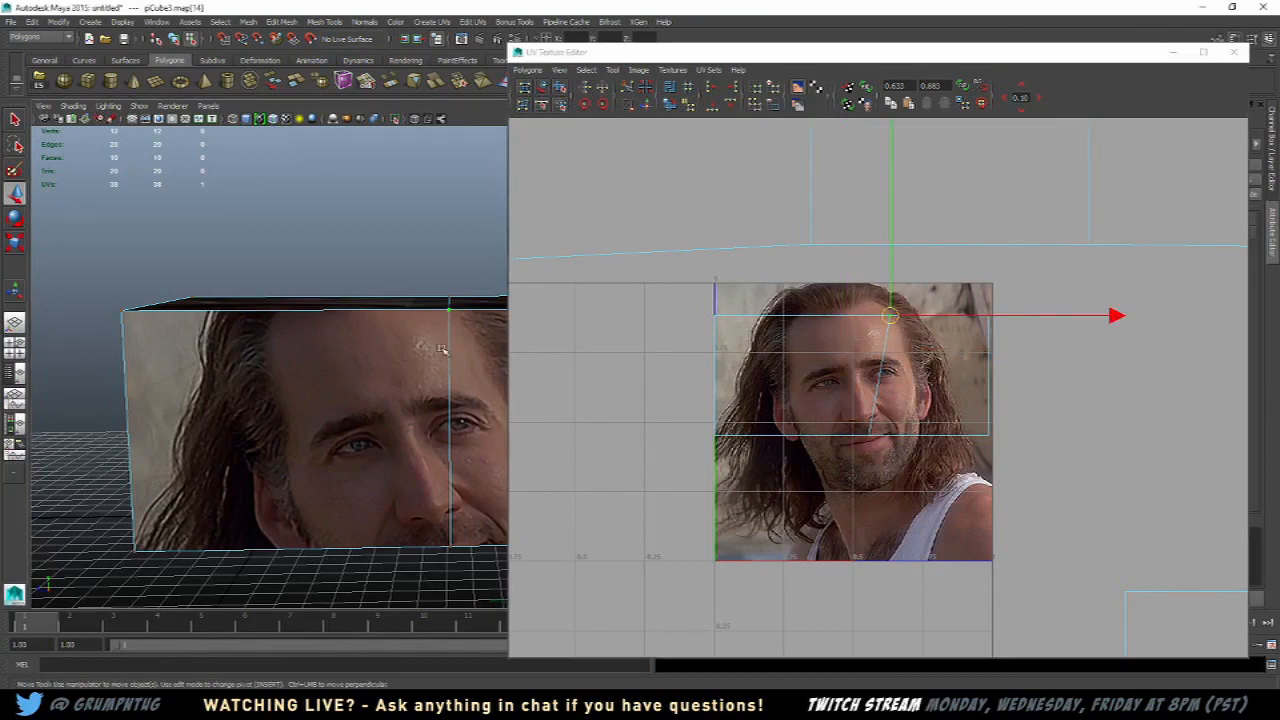
pyautogui.scroll(-3, 378, 352)
pyautogui.keyDown('alt'); pyautogui.moveTo(443, 351); pyautogui.dragTo(351, 357, button='middle'); pyautogui.keyUp('alt')
pyautogui.keyDown('alt'); pyautogui.moveTo(352, 370); pyautogui.dragTo(450, 357); pyautogui.keyUp('alt')
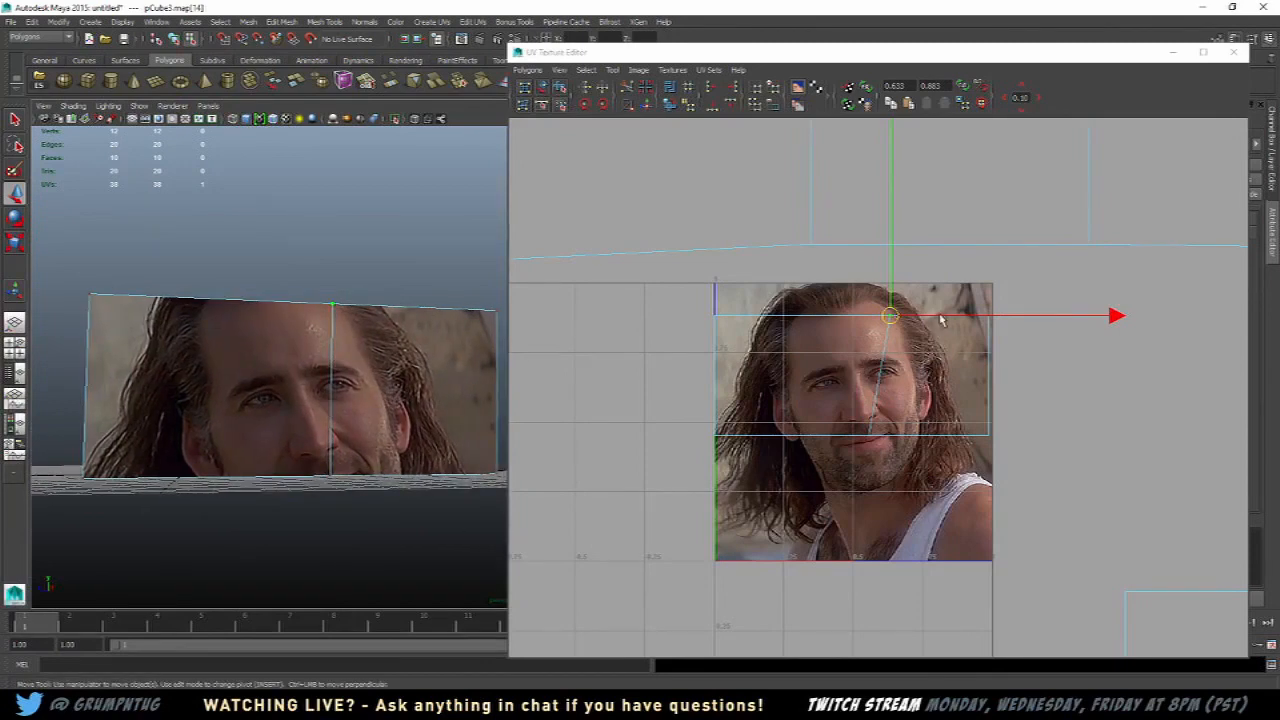
pyautogui.moveTo(940, 318); pyautogui.dragTo(919, 325)
pyautogui.keyDown('alt'); pyautogui.moveTo(385, 378); pyautogui.dragTo(303, 396); pyautogui.keyUp('alt')
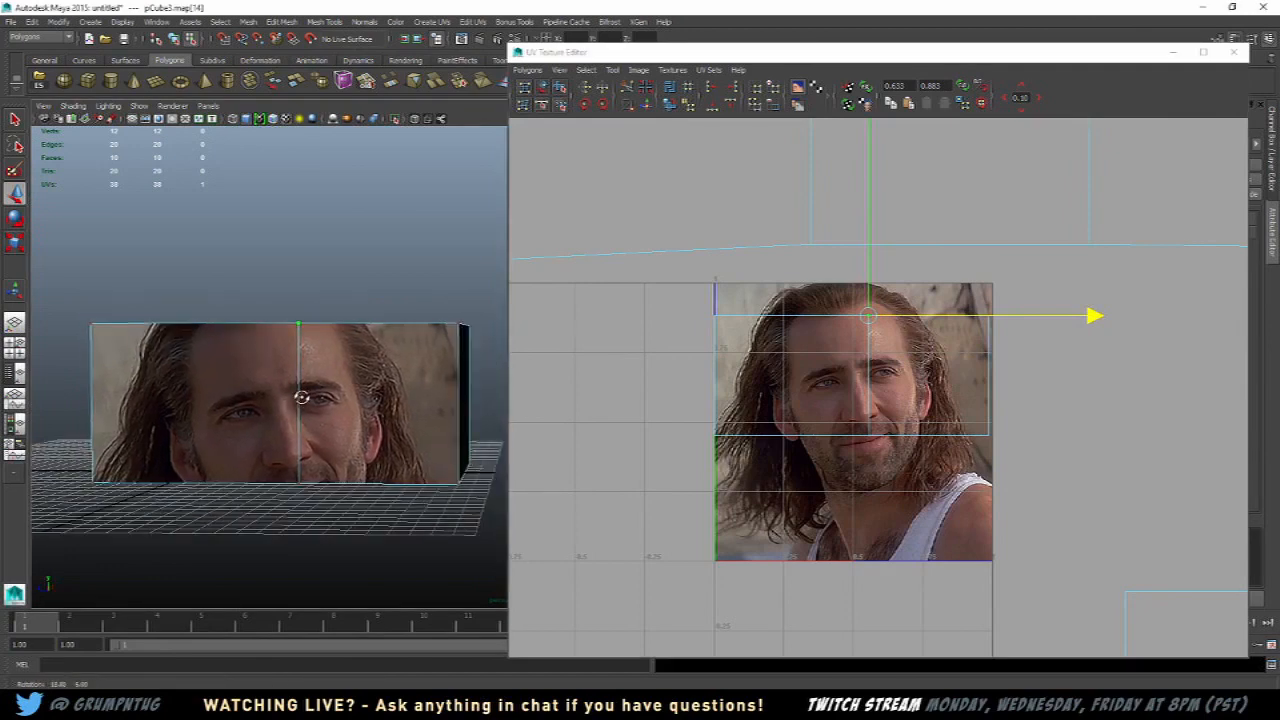
# Step: Try aligning the two middle seam UVs to the minimum U value, and undo the alignment
pyautogui.keyDown('alt'); pyautogui.moveTo(852, 406); pyautogui.dragTo(830, 411, button='middle'); pyautogui.keyUp('alt')
pyautogui.moveTo(812, 290); pyautogui.dragTo(910, 482)
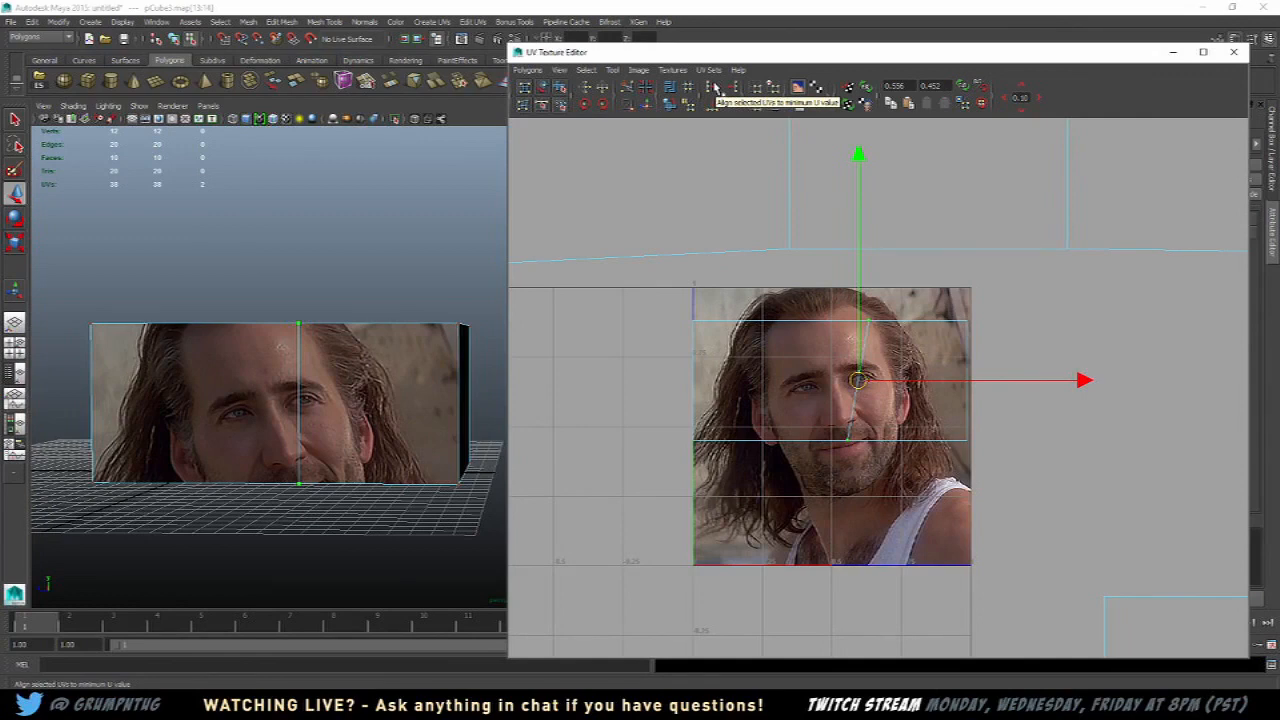
pyautogui.click(715, 91)
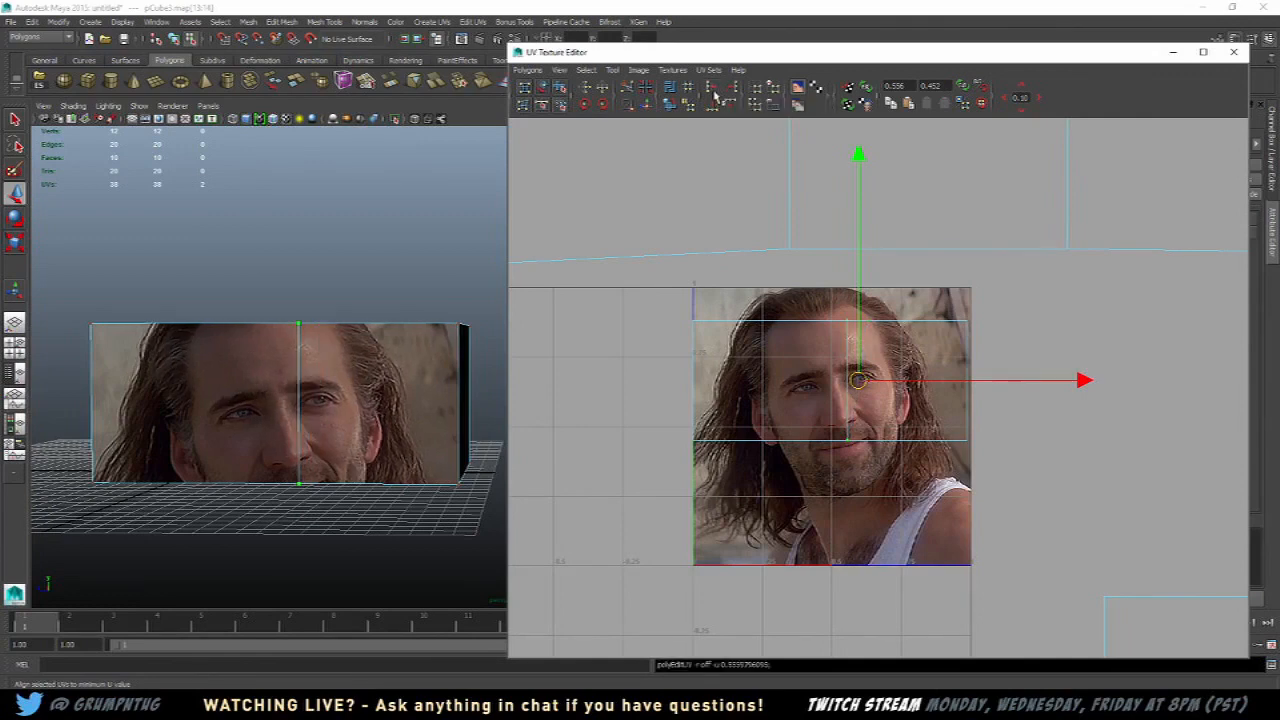
pyautogui.hotkey('ctrl', 'z')
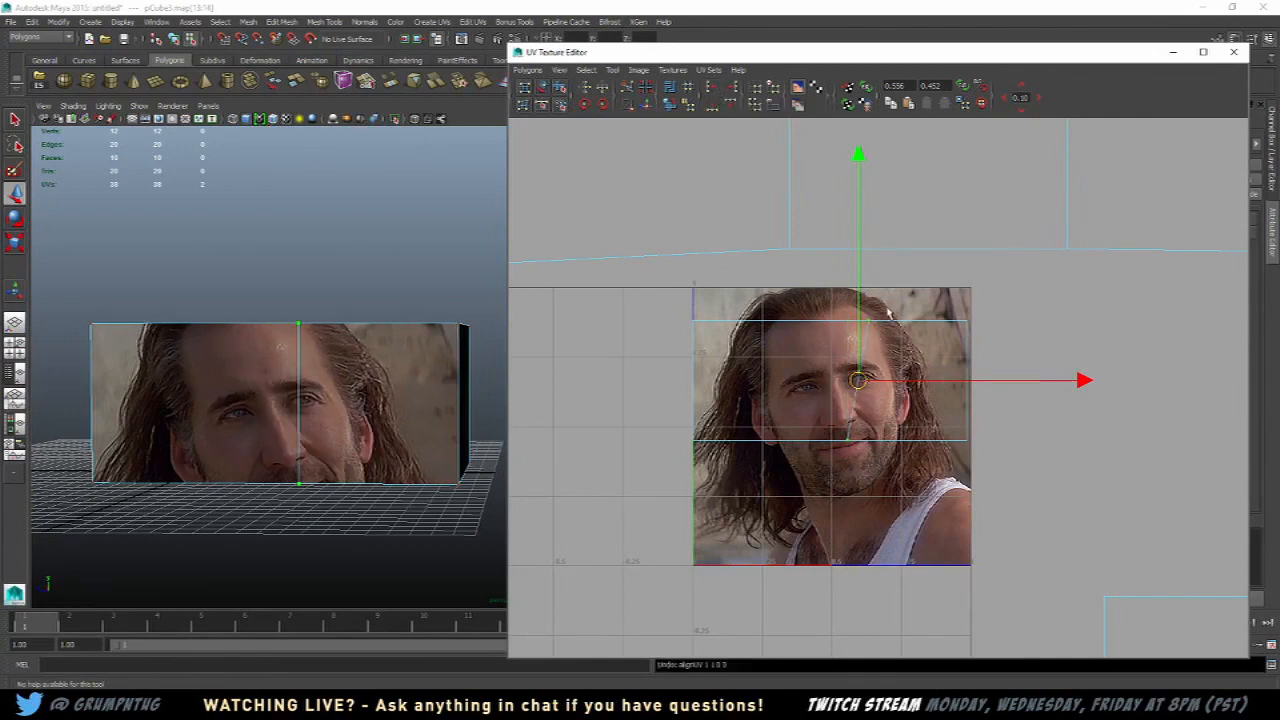
# Step: Select the two UVs of the front-face shell's middle seam and align them to the minimum U value
pyautogui.click(868, 322)
pyautogui.moveTo(813, 413); pyautogui.dragTo(877, 497)
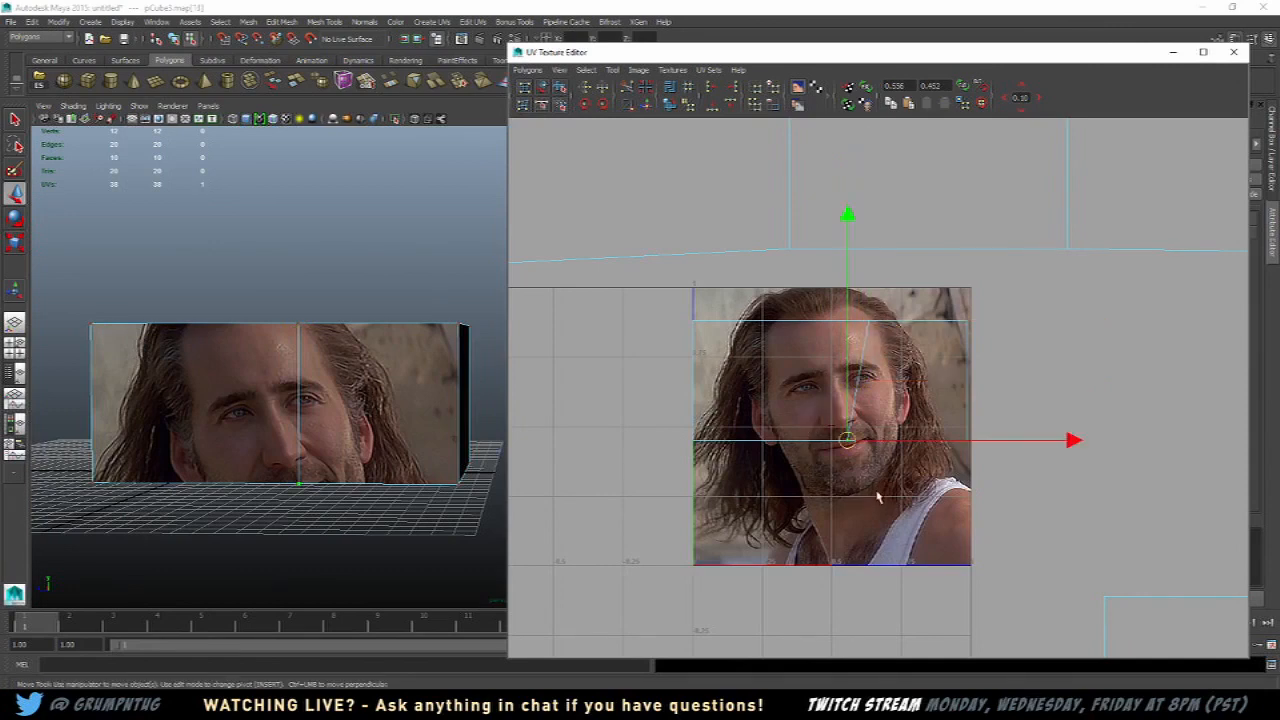
pyautogui.moveTo(777, 291); pyautogui.dragTo(912, 490)
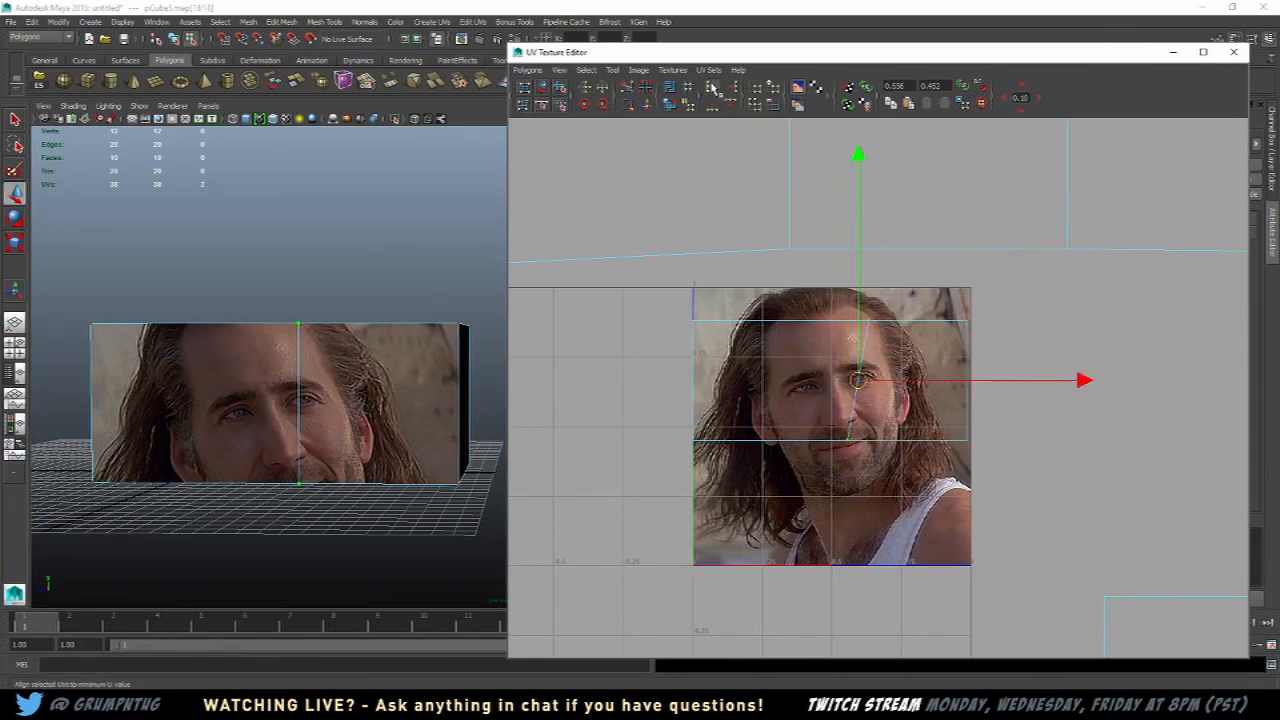
pyautogui.click(712, 88)
# Step: Return to object mode, inspect the front face in the viewport, and reselect the joined cubes
pyautogui.moveTo(323, 362); pyautogui.dragTo(382, 343, button='right')
pyautogui.click(400, 280)
pyautogui.scroll(-5, 400, 280)
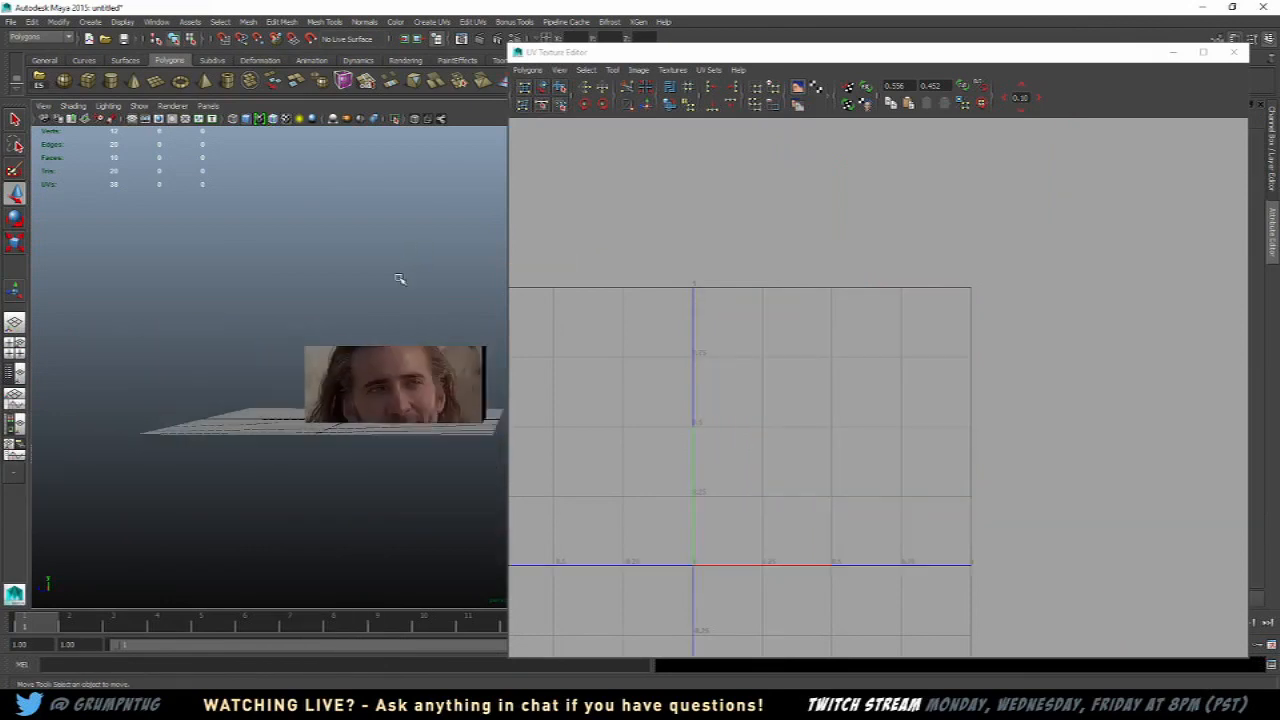
pyautogui.moveTo(400, 280)
pyautogui.keyDown('alt'); pyautogui.mouseDown()
pyautogui.moveTo(386, 289)
pyautogui.moveTo(398, 302)
pyautogui.mouseUp(); pyautogui.keyUp('alt')
pyautogui.scroll(5, 395, 317)
pyautogui.scroll(6, 395, 317)
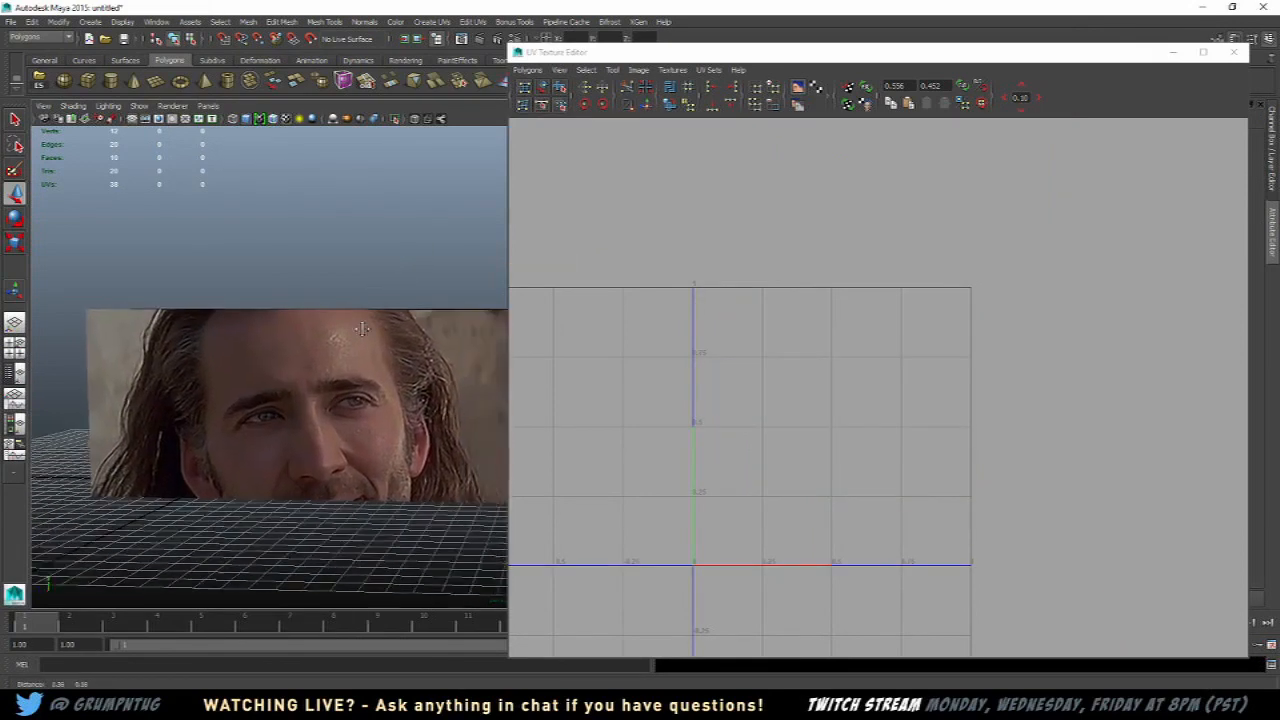
pyautogui.click(378, 370)
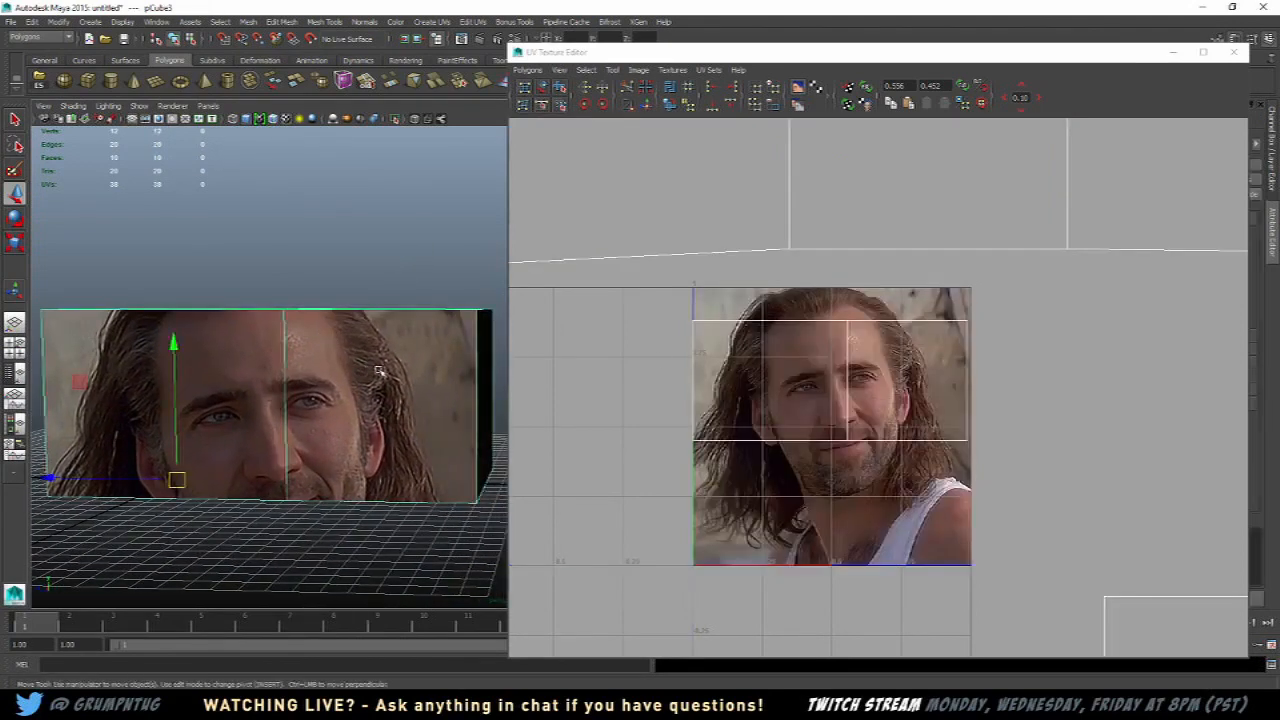
pyautogui.scroll(-5, 884, 391)
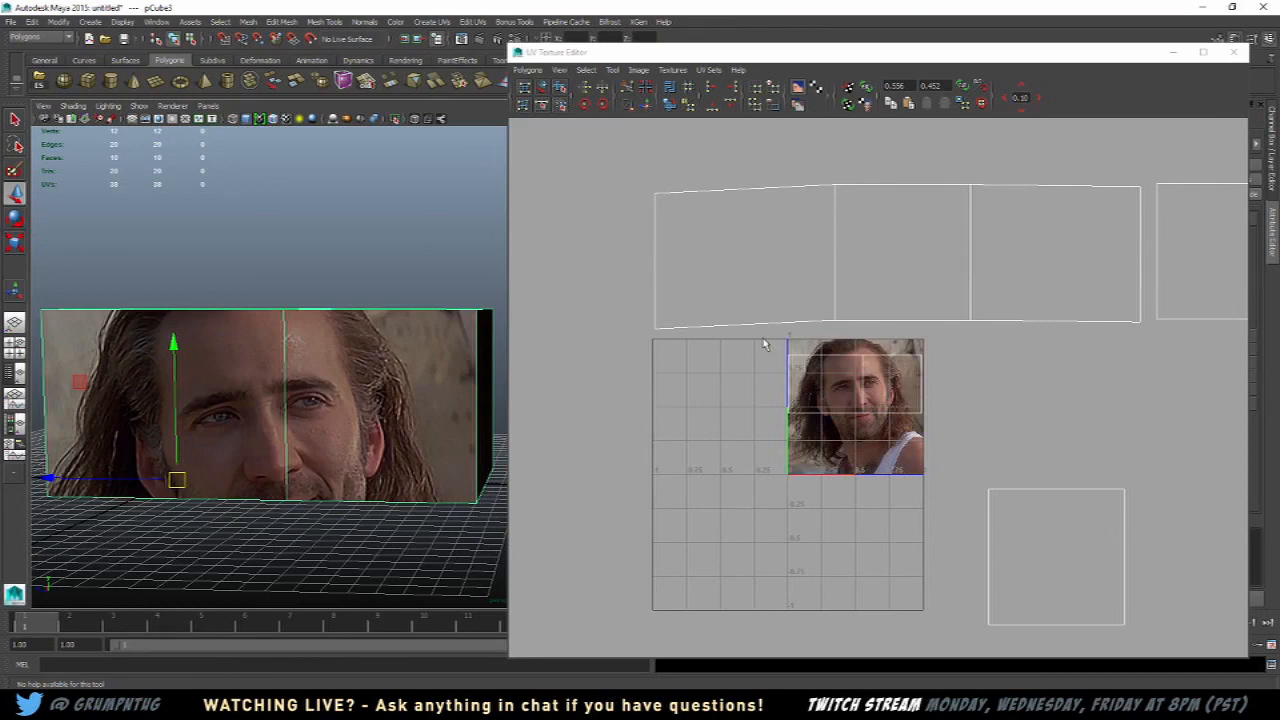
# Step: Try flipping all of the object's UVs in the U direction, and flip them back
pyautogui.click(850, 399)
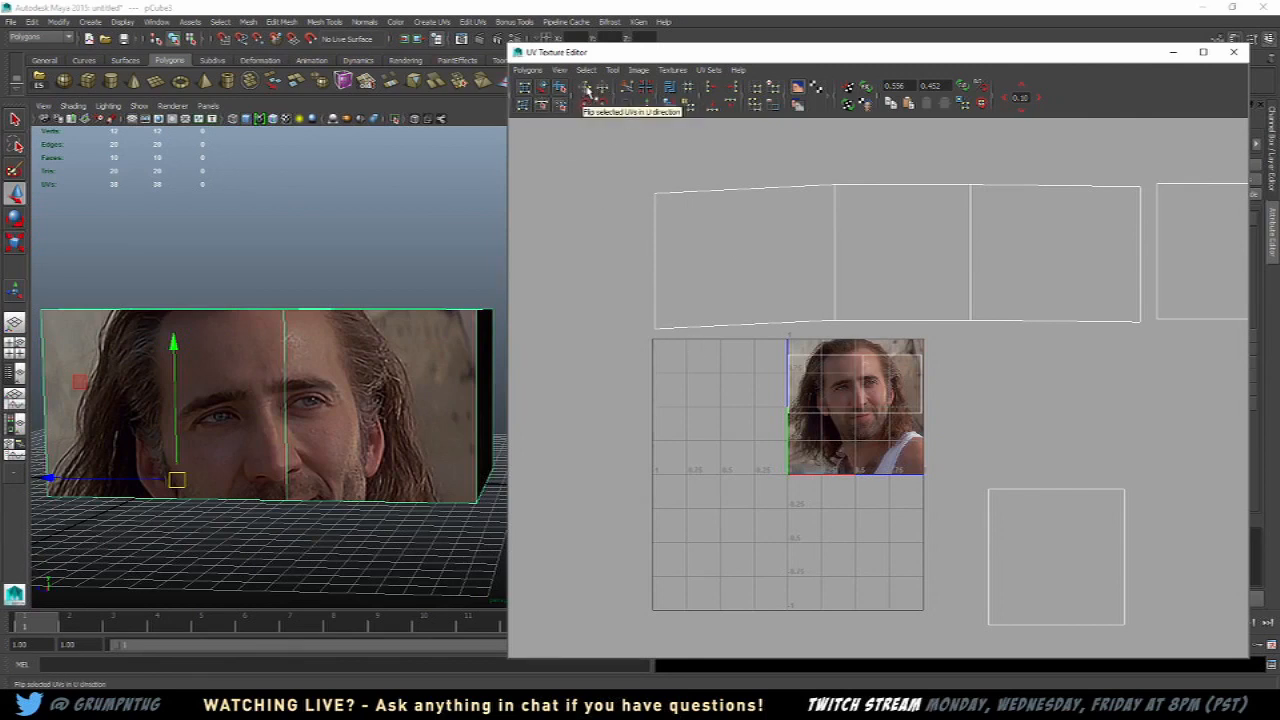
pyautogui.click(588, 88)
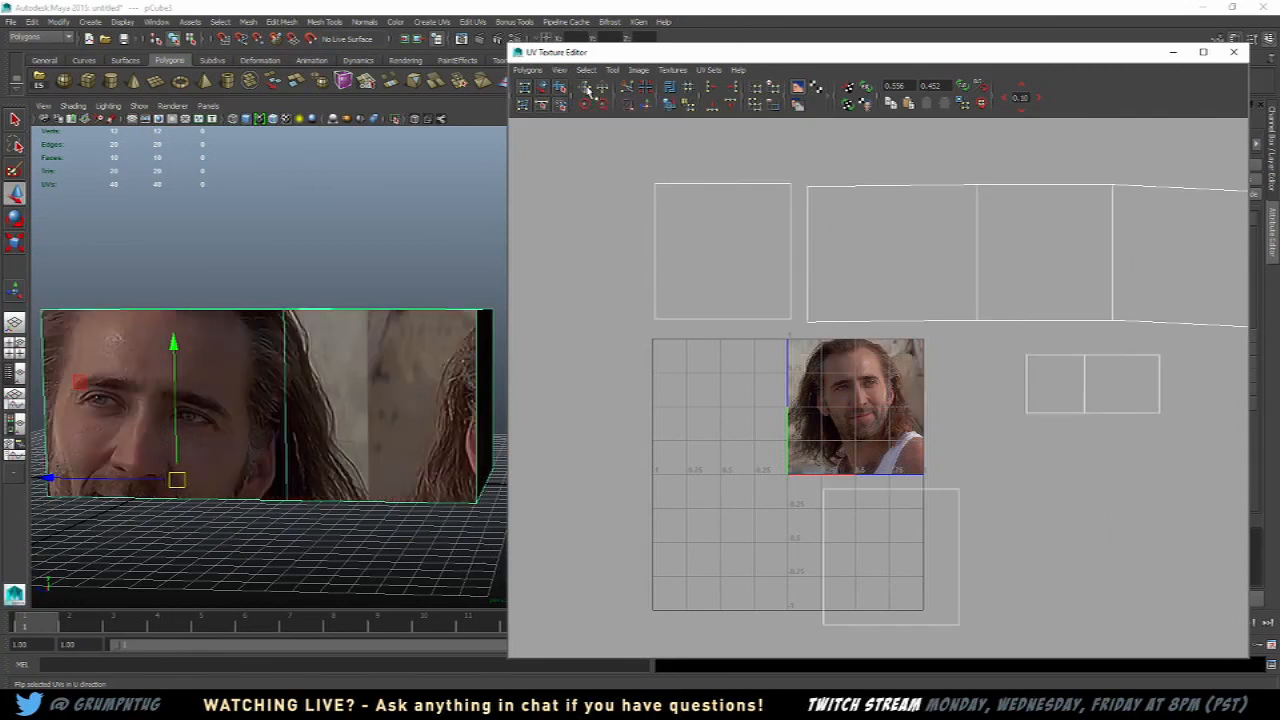
pyautogui.click(588, 88)
pyautogui.click(588, 88)
pyautogui.click(588, 88)
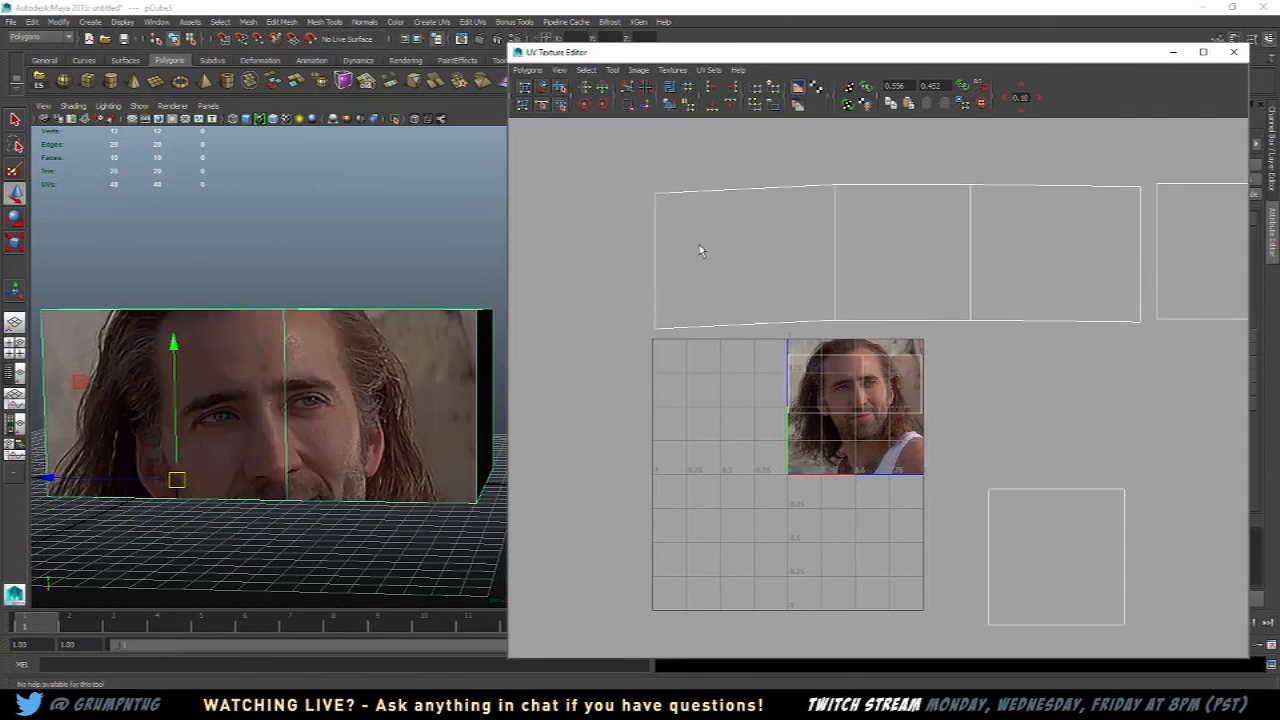
# Step: Select all UVs of the front-face shell and flip them in U repeatedly, ending in the original orientation
pyautogui.moveTo(754, 379); pyautogui.dragTo(790, 379, button='right')
pyautogui.moveTo(773, 341); pyautogui.dragTo(988, 476)
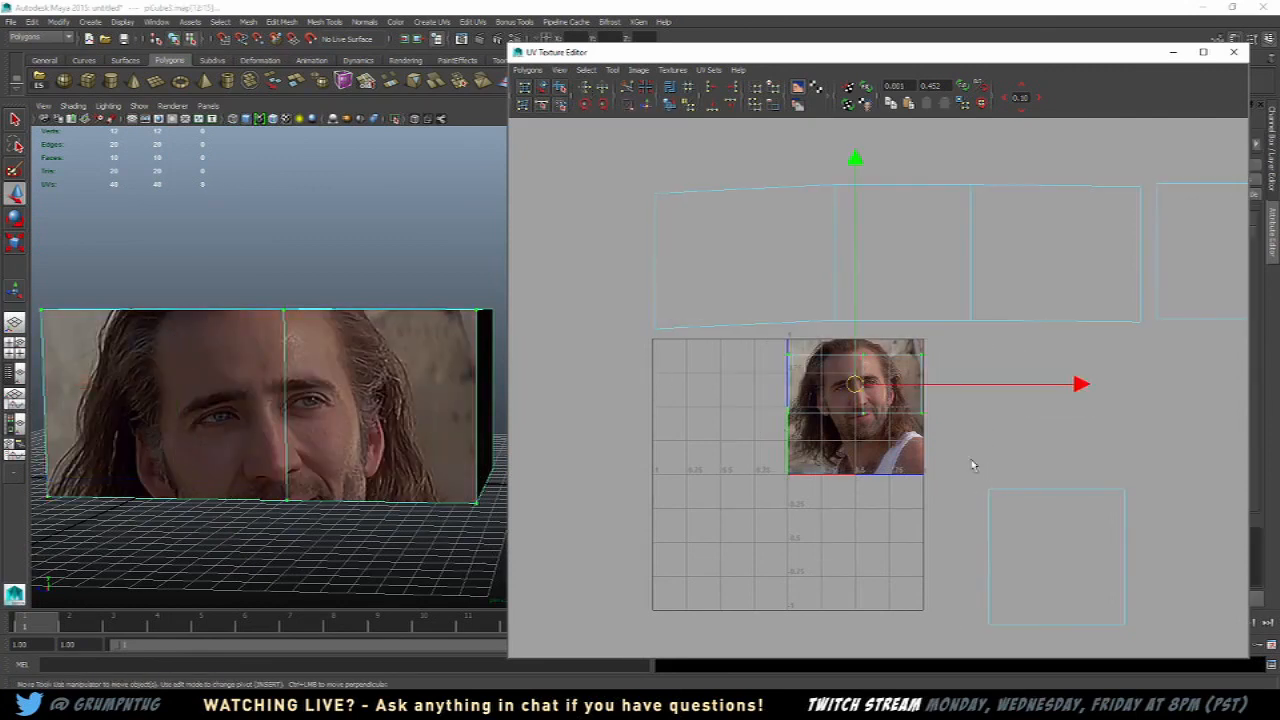
pyautogui.click(586, 89)
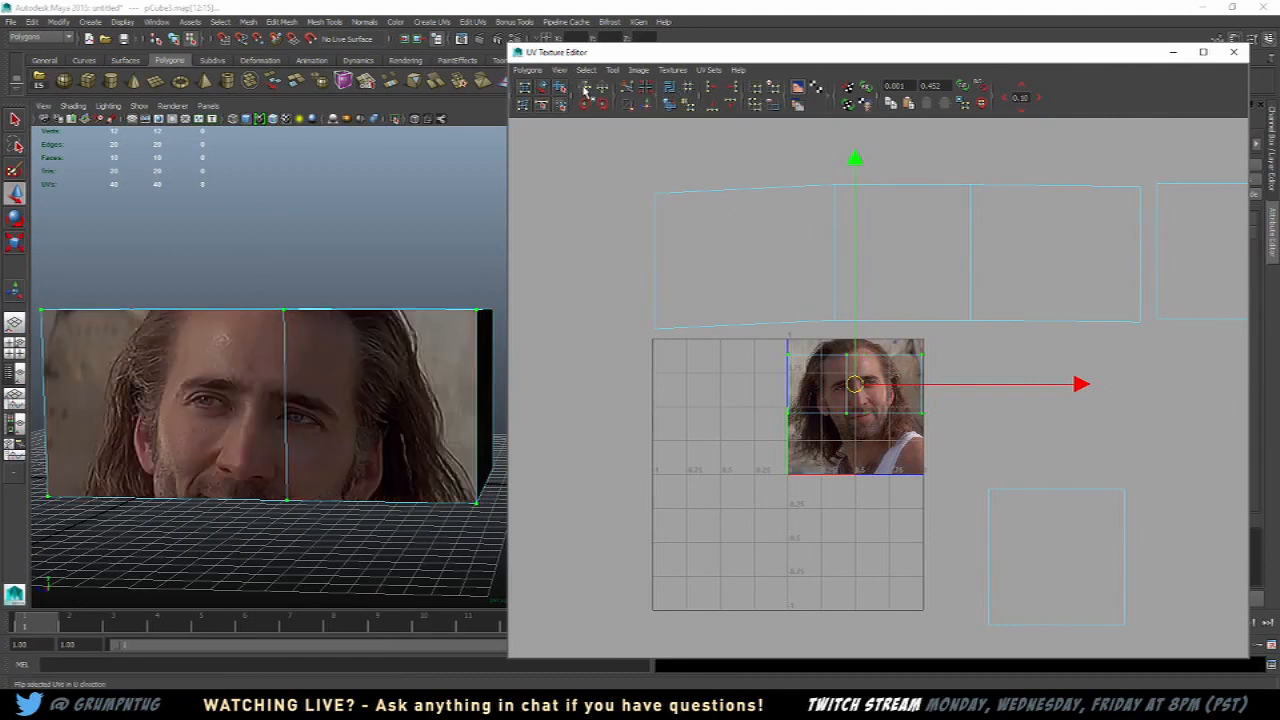
pyautogui.click(586, 89)
pyautogui.click(586, 89)
pyautogui.click(586, 89)
pyautogui.click(586, 89)
pyautogui.click(586, 89)
pyautogui.click(586, 89)
pyautogui.click(586, 89)
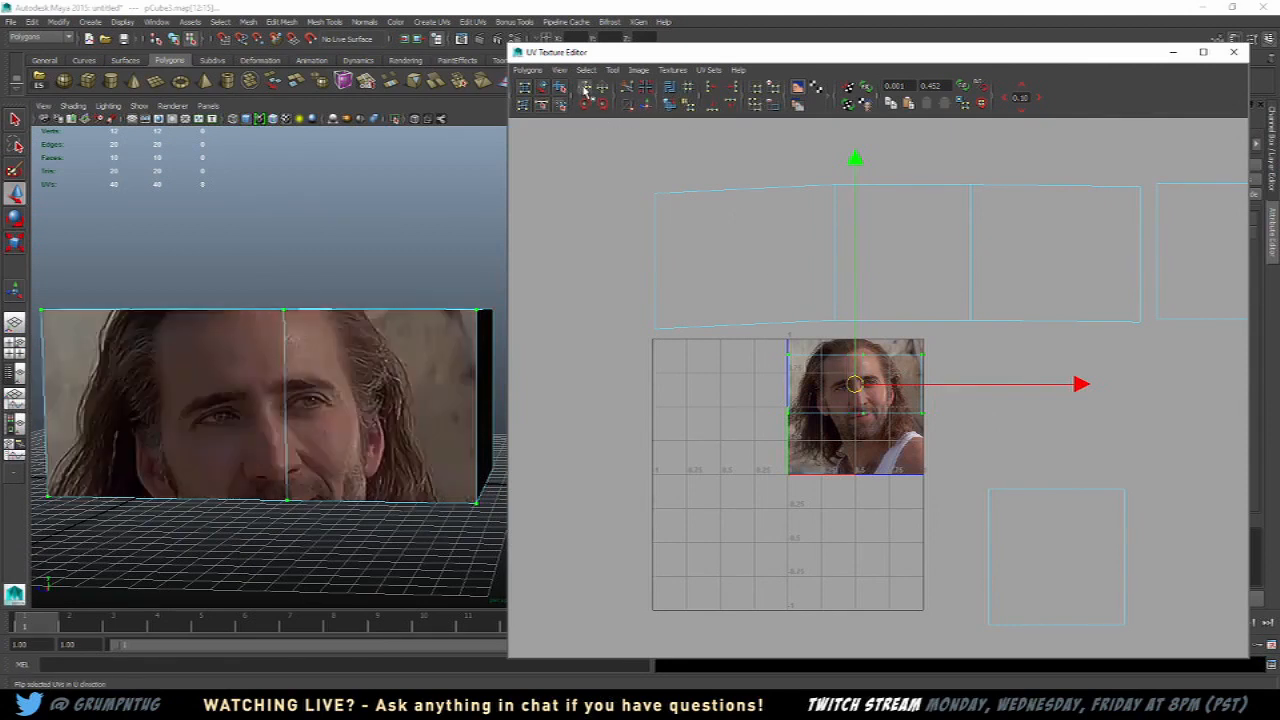
pyautogui.click(586, 89)
pyautogui.click(586, 89)
pyautogui.click(586, 89)
pyautogui.click(586, 89)
# Step: Flip the front-face shell's UVs in V repeatedly, ending with the face upright
pyautogui.click(603, 88)
pyautogui.click(603, 88)
pyautogui.click(604, 89)
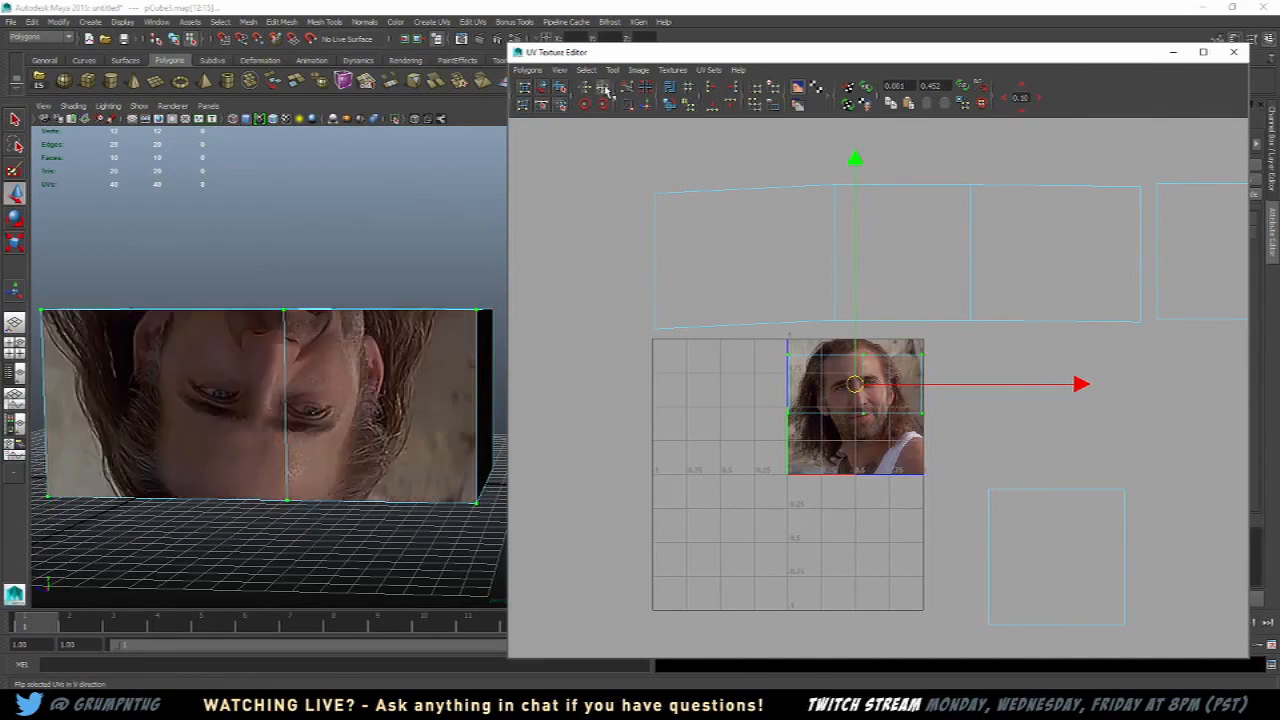
pyautogui.click(605, 90)
pyautogui.click(607, 91)
pyautogui.click(607, 91)
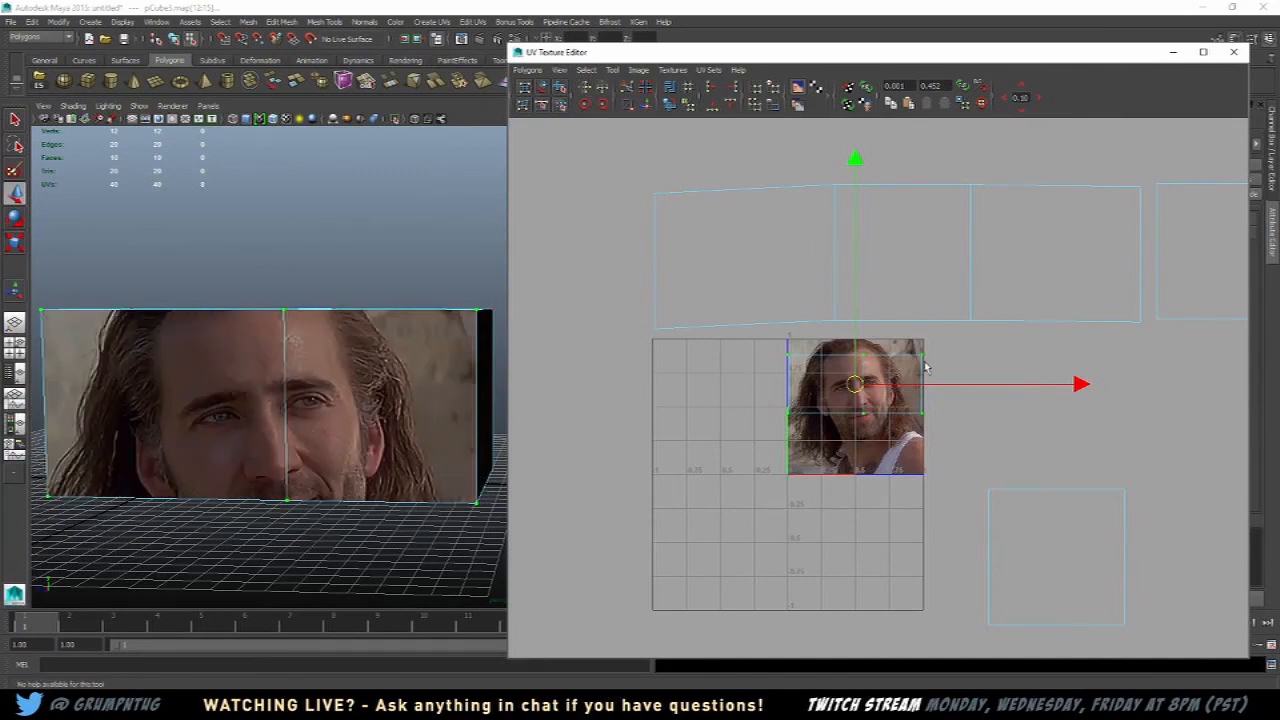
# Step: Move the shell's lower-right UV outward and its upper-middle UV down, and select the whole distorted shell
pyautogui.moveTo(890, 334); pyautogui.dragTo(1017, 427)
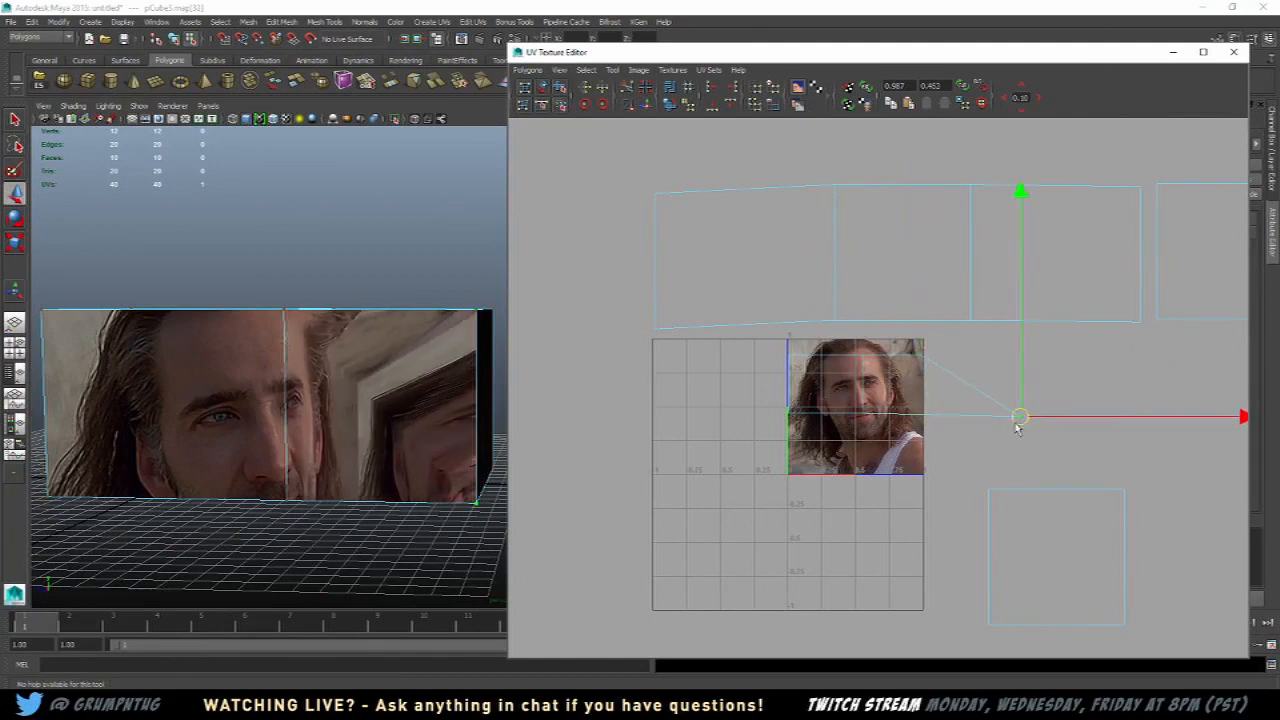
pyautogui.moveTo(838, 348); pyautogui.dragTo(856, 372)
pyautogui.moveTo(757, 330); pyautogui.dragTo(1076, 423)
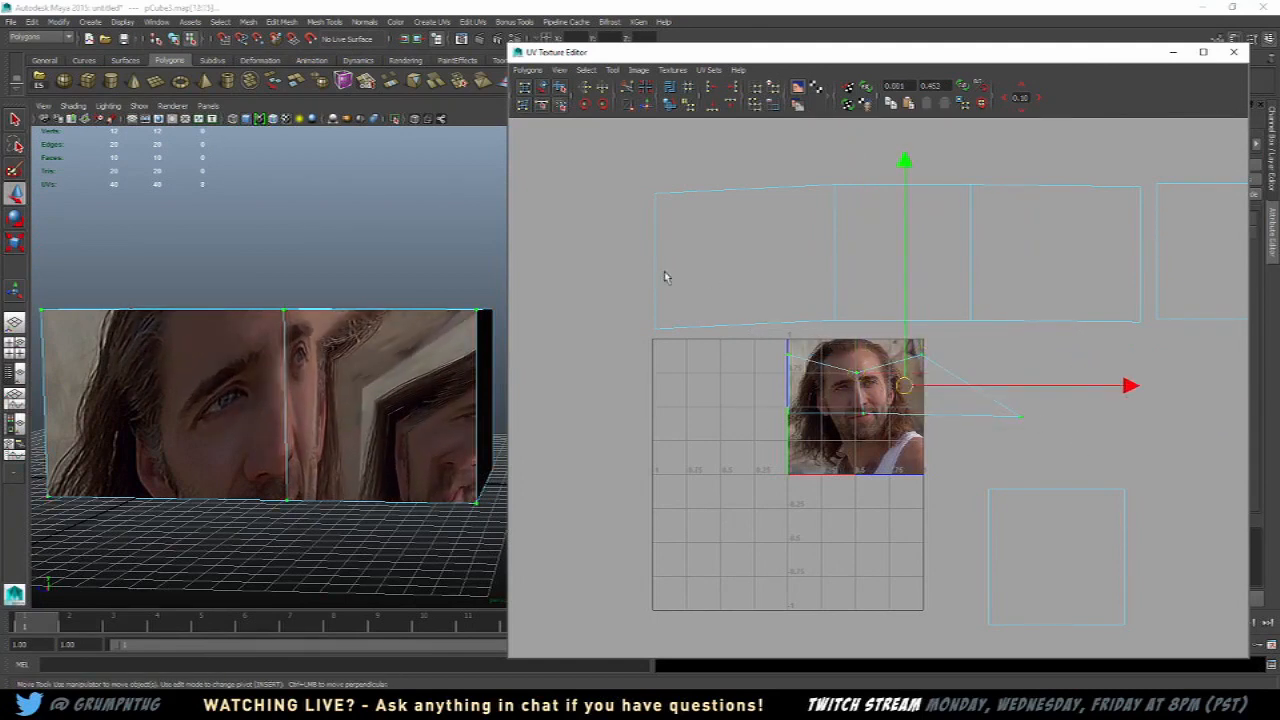
# Step: Flip the distorted shell repeatedly in U and in V, returning it to its starting orientation
pyautogui.click(587, 88)
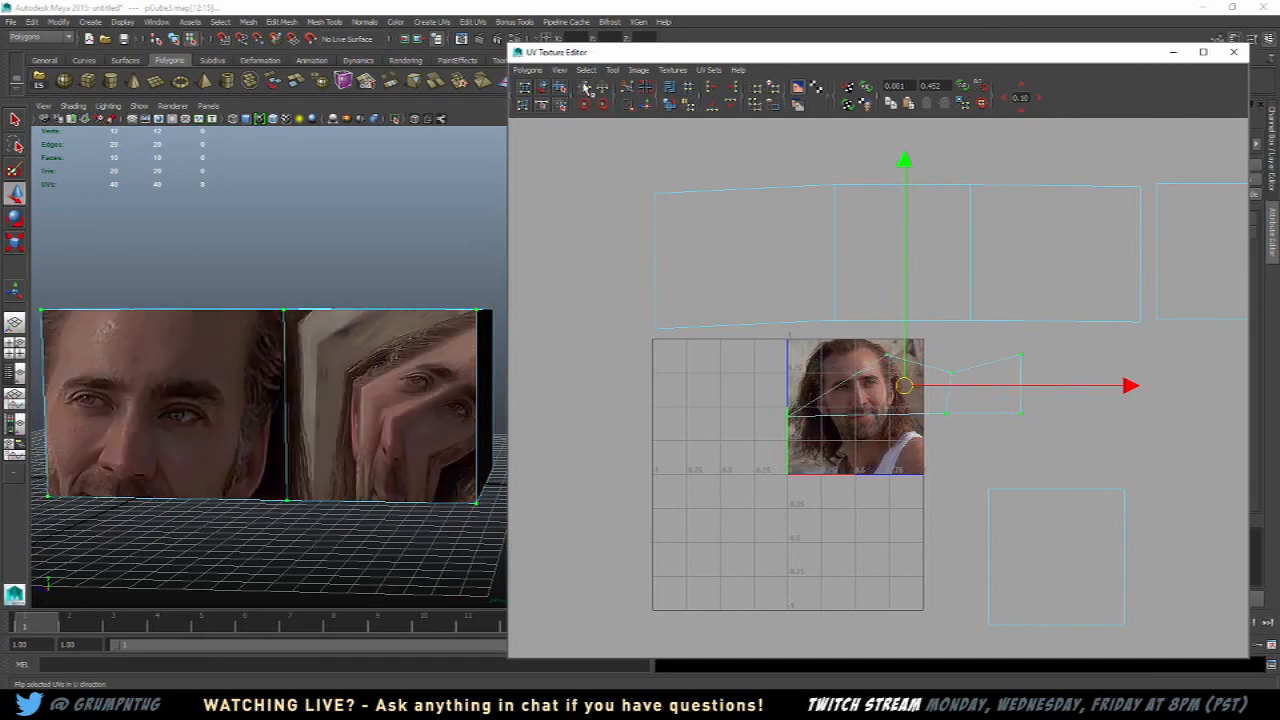
pyautogui.click(587, 88)
pyautogui.click(604, 88)
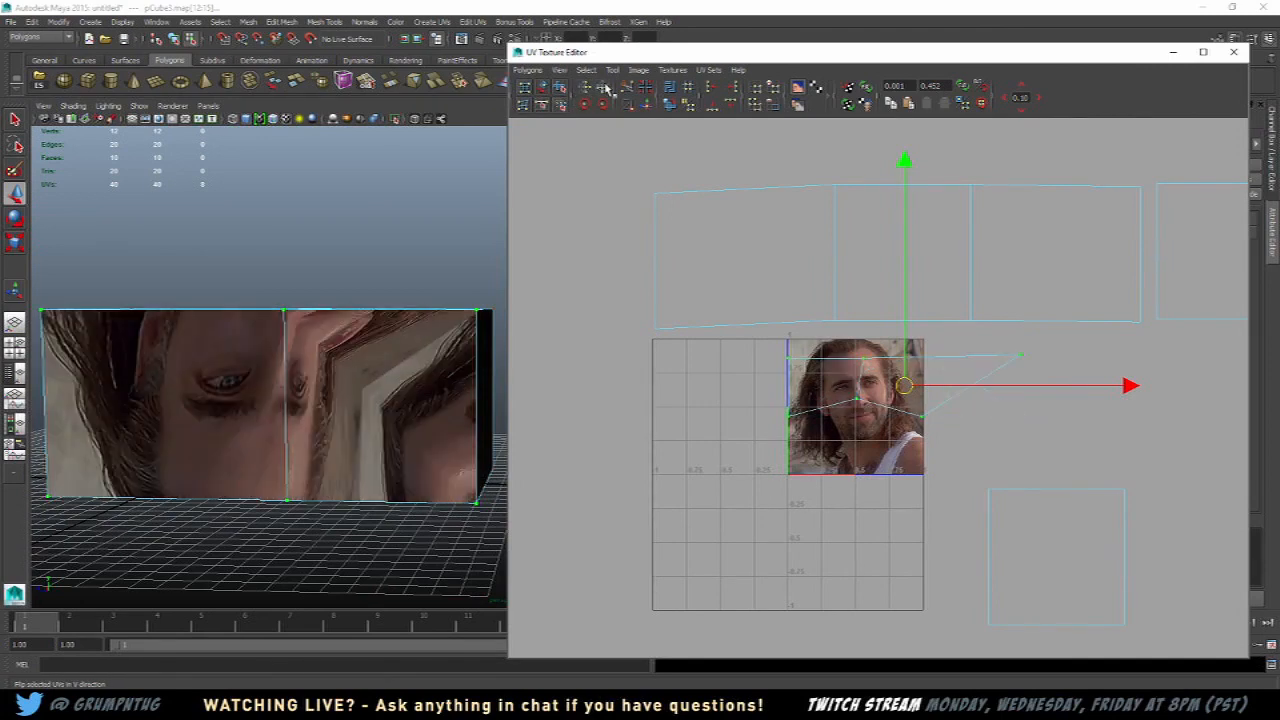
pyautogui.click(604, 88)
pyautogui.click(604, 88)
pyautogui.click(604, 88)
pyautogui.click(605, 89)
pyautogui.click(605, 88)
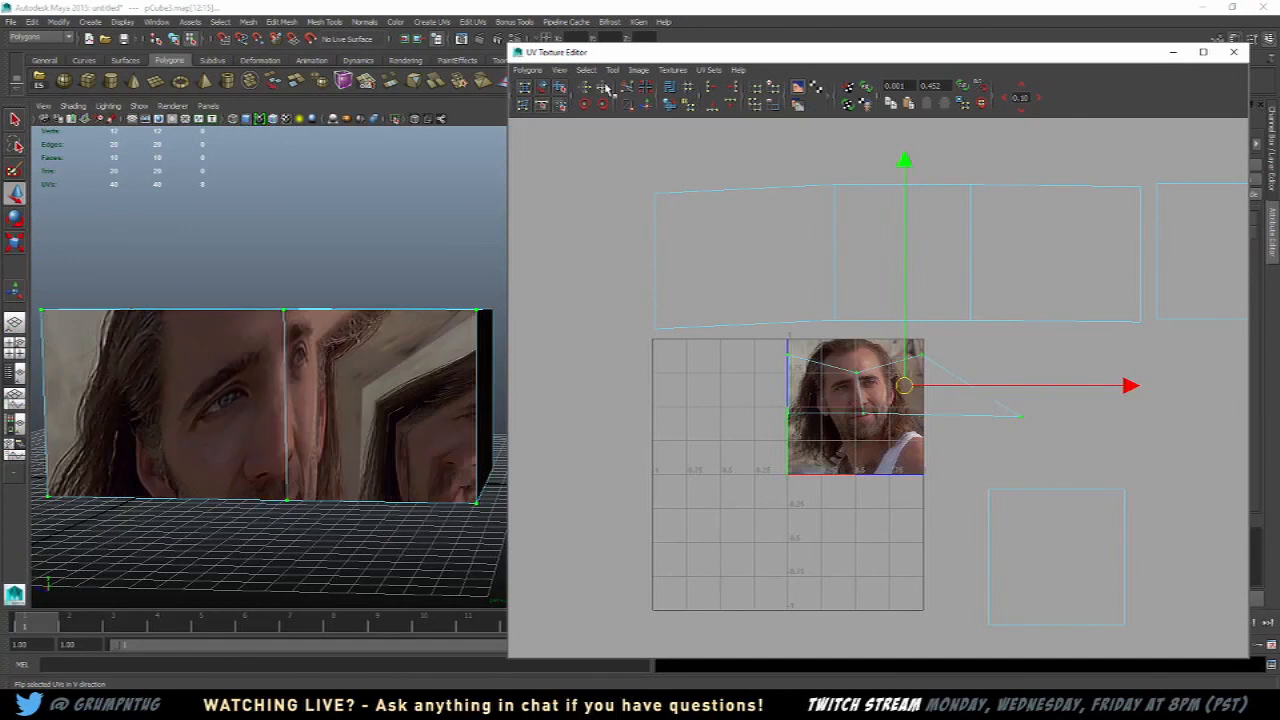
# Step: Rotate the distorted shell in repeated steps in one direction and back in the other
pyautogui.click(605, 106)
pyautogui.click(605, 106)
pyautogui.click(605, 106)
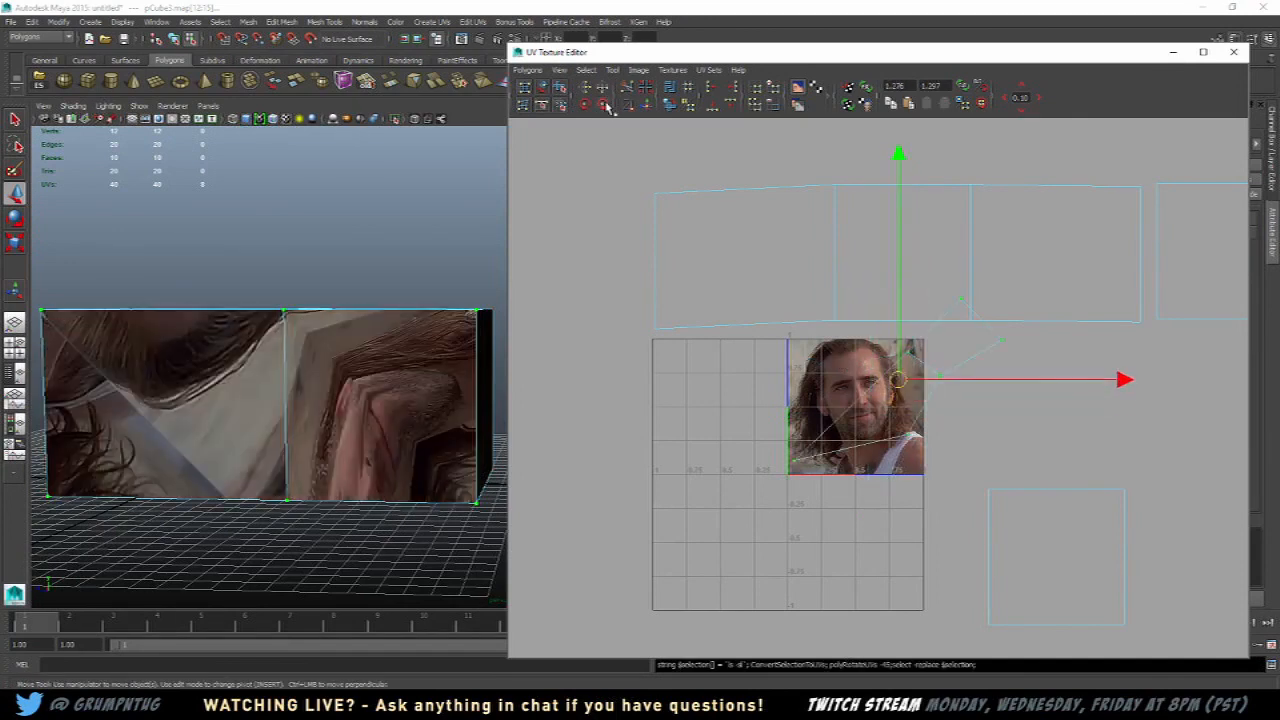
pyautogui.click(605, 106)
pyautogui.click(588, 105)
pyautogui.click(588, 105)
pyautogui.click(588, 105)
pyautogui.click(588, 105)
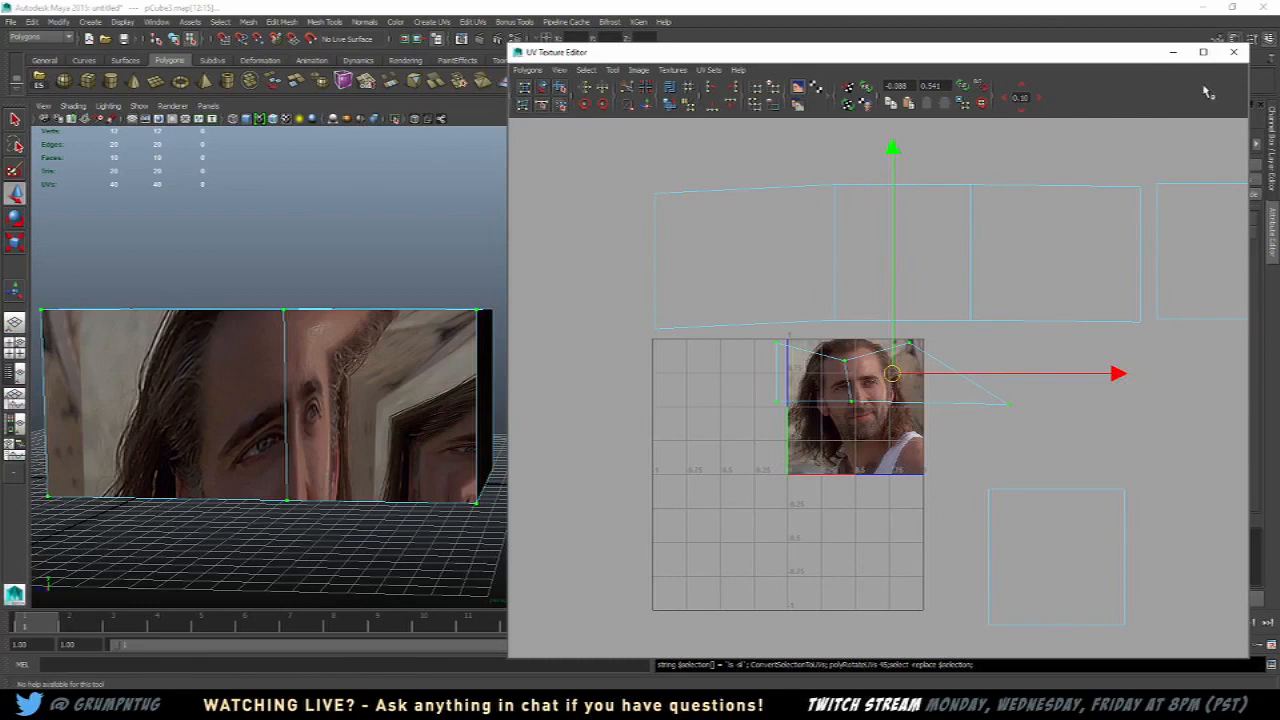
# Step: Return to object mode, close the UV Texture Editor, and view the joined cubes from an angle
pyautogui.moveTo(335, 460); pyautogui.dragTo(395, 398, button='right')
pyautogui.click(395, 398)
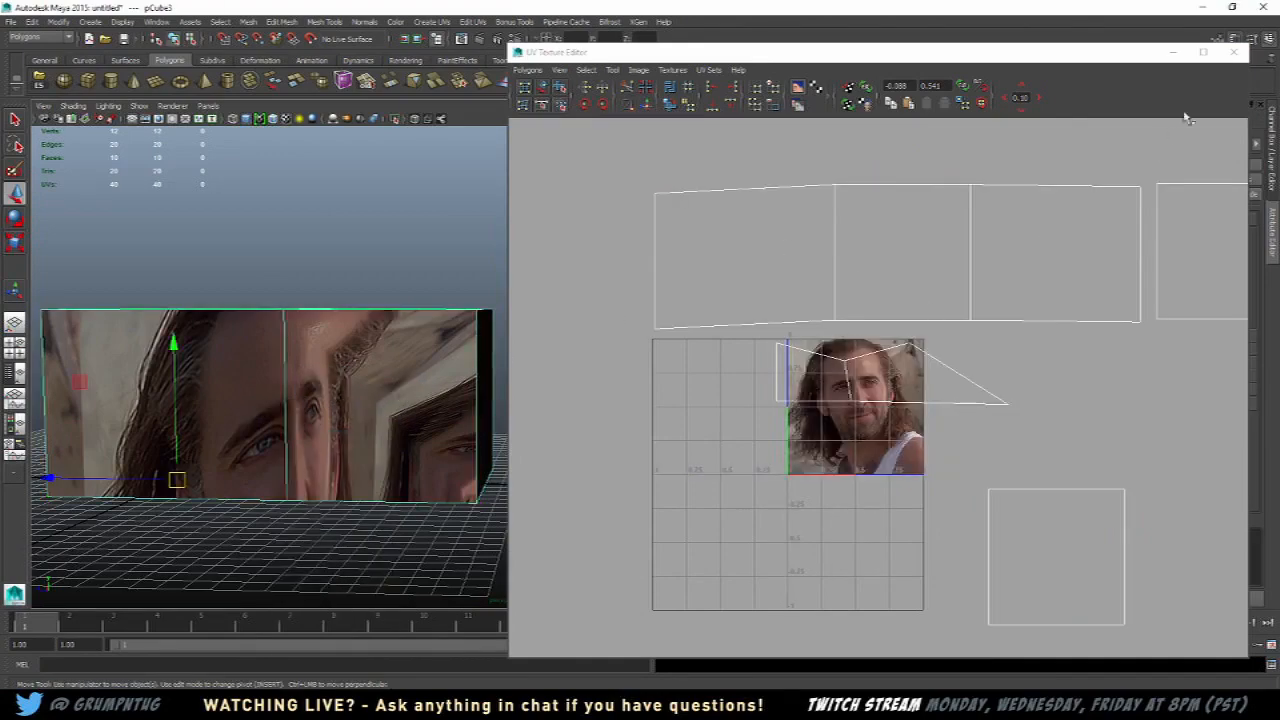
pyautogui.click(1234, 52)
pyautogui.keyDown('alt'); pyautogui.moveTo(436, 396); pyautogui.dragTo(351, 443); pyautogui.keyUp('alt')
pyautogui.keyDown('alt'); pyautogui.moveTo(368, 416); pyautogui.dragTo(549, 416, button='middle'); pyautogui.keyUp('alt')
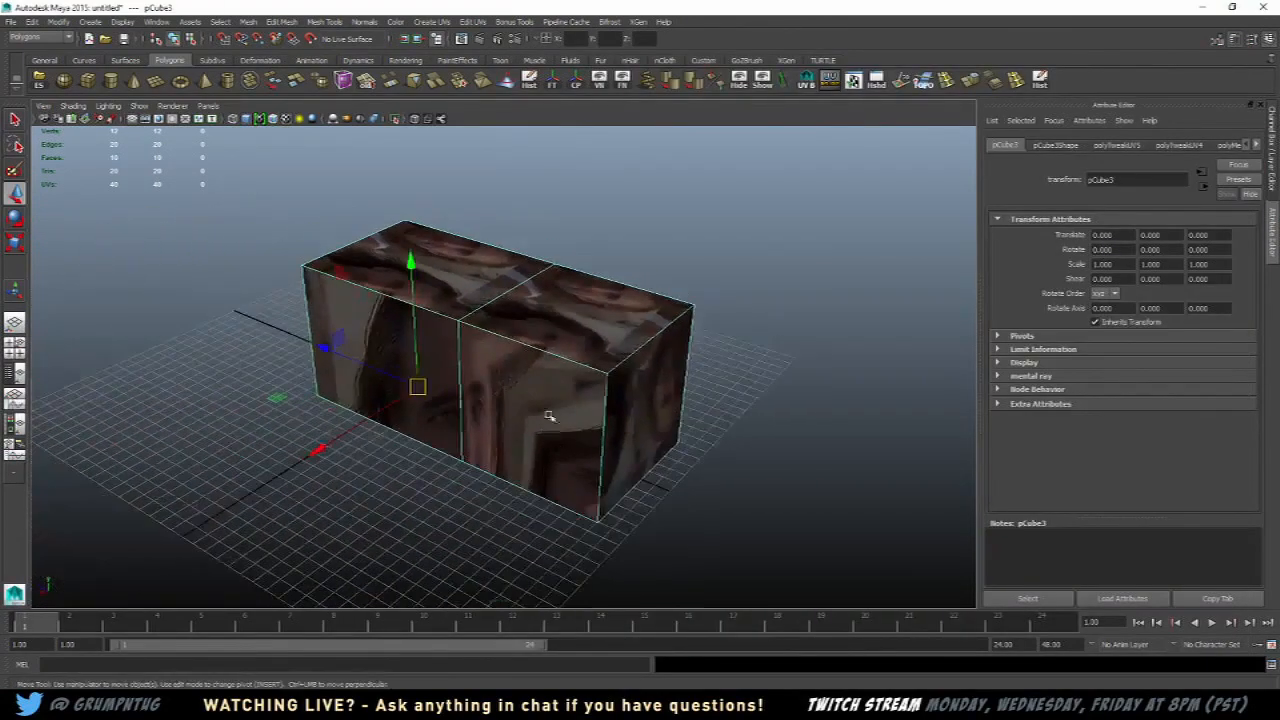
pyautogui.keyDown('alt'); pyautogui.moveTo(615, 325); pyautogui.dragTo(640, 318); pyautogui.keyUp('alt')
# Step: Try applying a planar mapping to the whole object, and undo it
pyautogui.hotkey('alt', 'Tab')
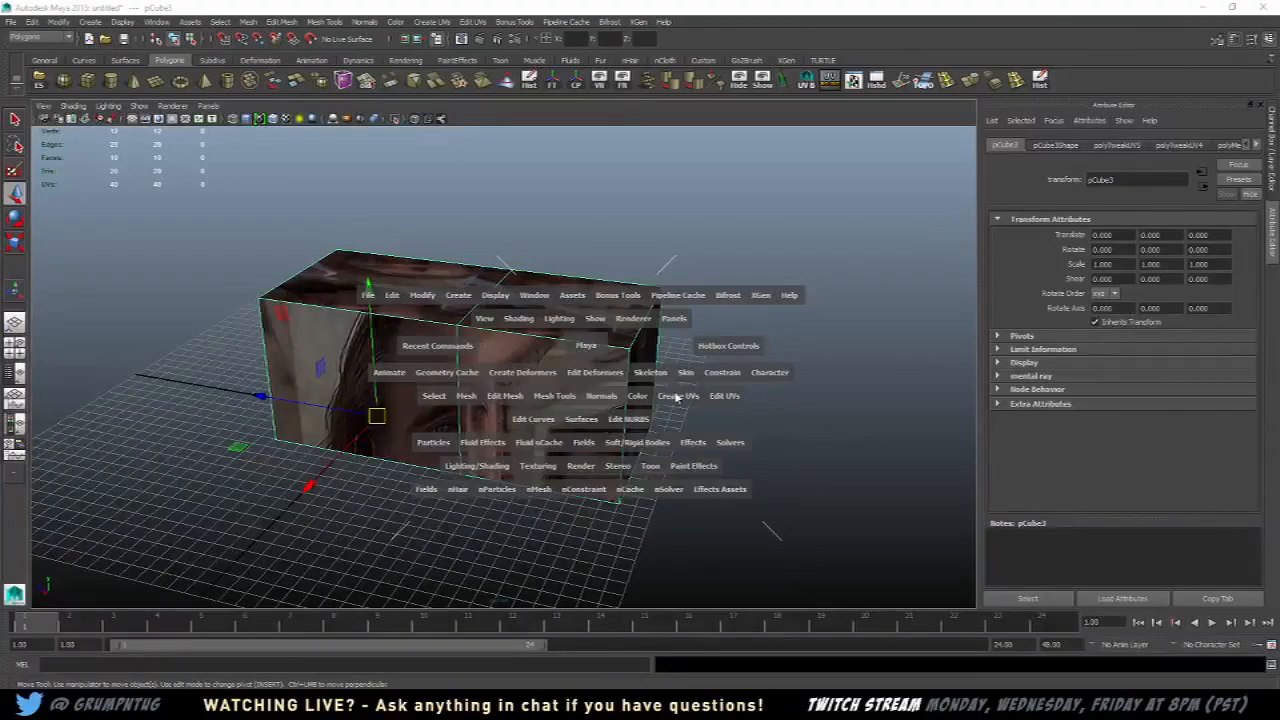
pyautogui.click(685, 421)
pyautogui.keyDown('alt'); pyautogui.moveTo(788, 405); pyautogui.dragTo(595, 372); pyautogui.keyUp('alt')
pyautogui.keyDown('alt'); pyautogui.moveTo(655, 322); pyautogui.dragTo(718, 363); pyautogui.keyUp('alt')
pyautogui.hotkey('ctrl', 'z')
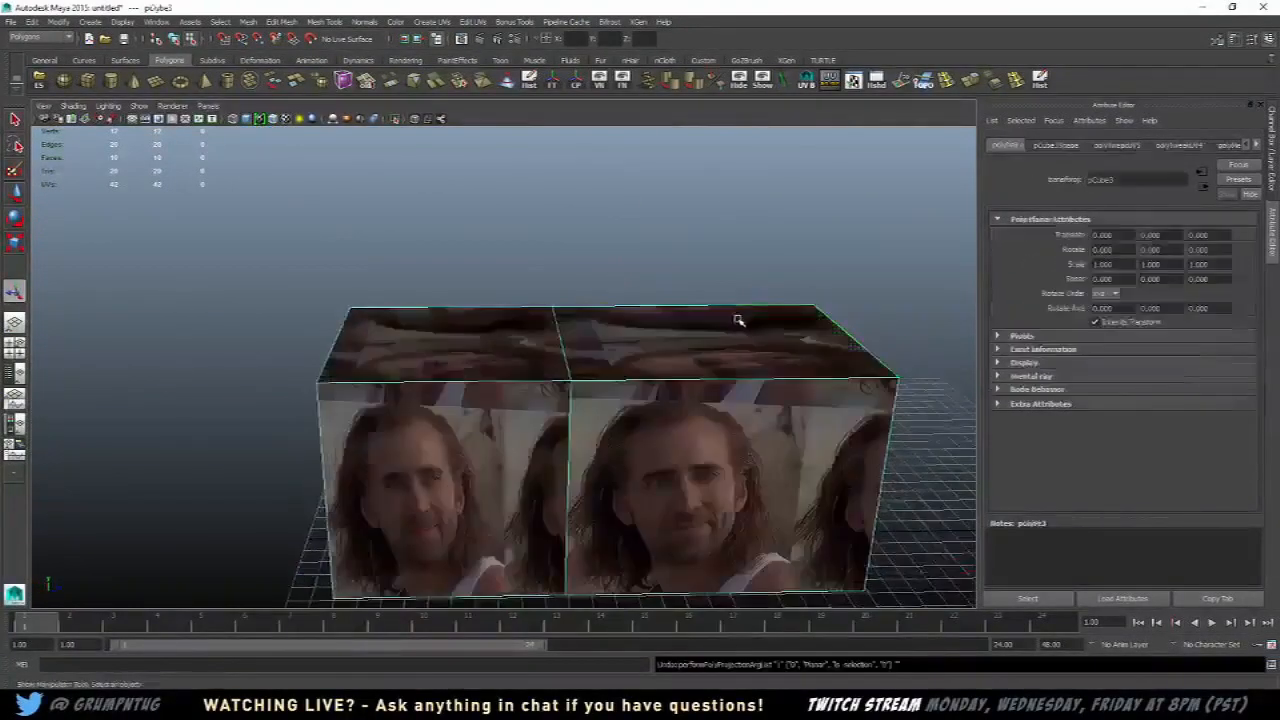
# Step: Select the two top faces of the joined cubes and apply a planar mapping to them
pyautogui.keyDown('alt'); pyautogui.moveTo(737, 320); pyautogui.dragTo(642, 385); pyautogui.keyUp('alt')
pyautogui.moveTo(642, 385); pyautogui.dragTo(652, 411, button='right')
pyautogui.click(652, 411)
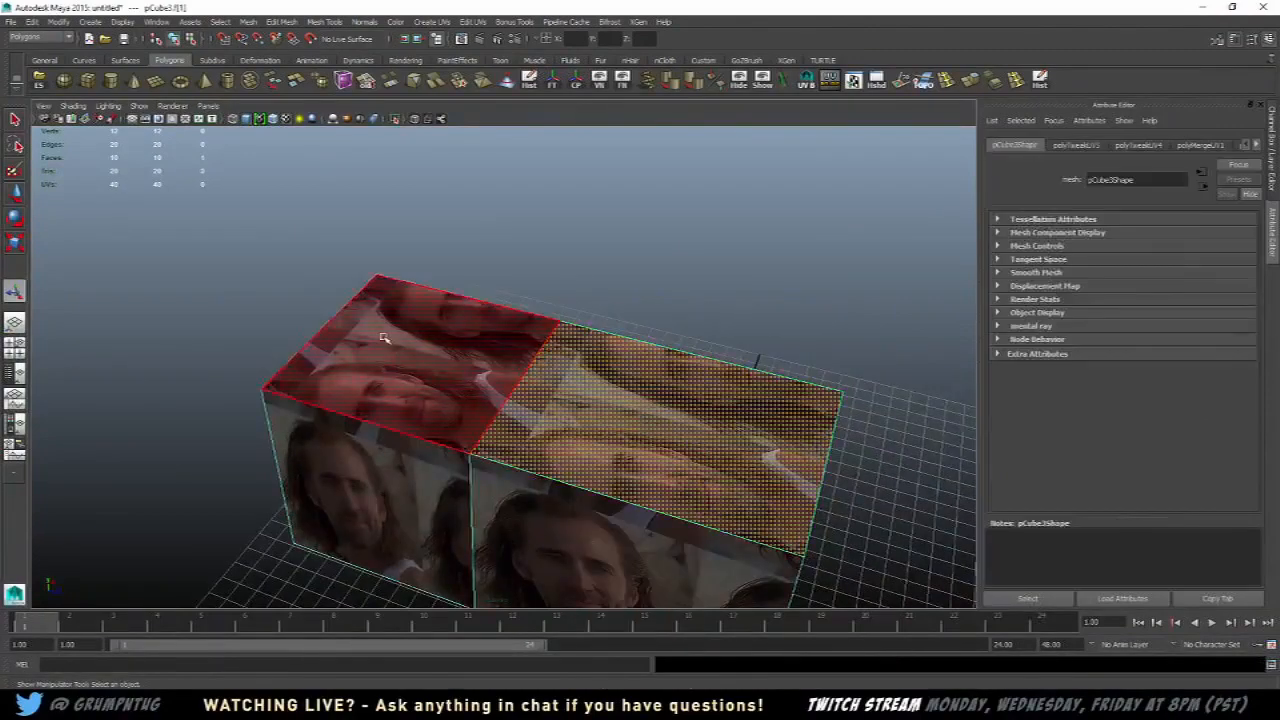
pyautogui.keyDown('shift'); pyautogui.click(386, 337); pyautogui.keyUp('shift')
pyautogui.keyDown('alt'); pyautogui.moveTo(386, 337); pyautogui.dragTo(581, 300); pyautogui.keyUp('alt')
pyautogui.press('space')
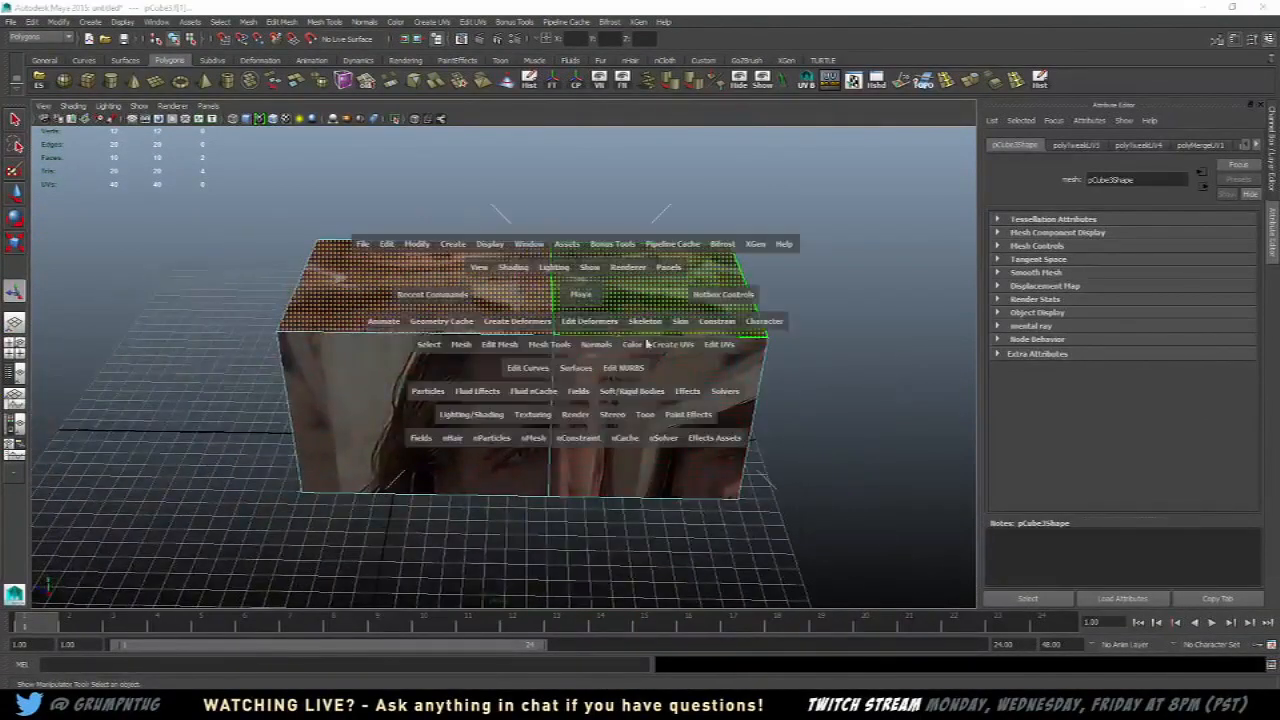
pyautogui.click(686, 345)
pyautogui.click(692, 376)
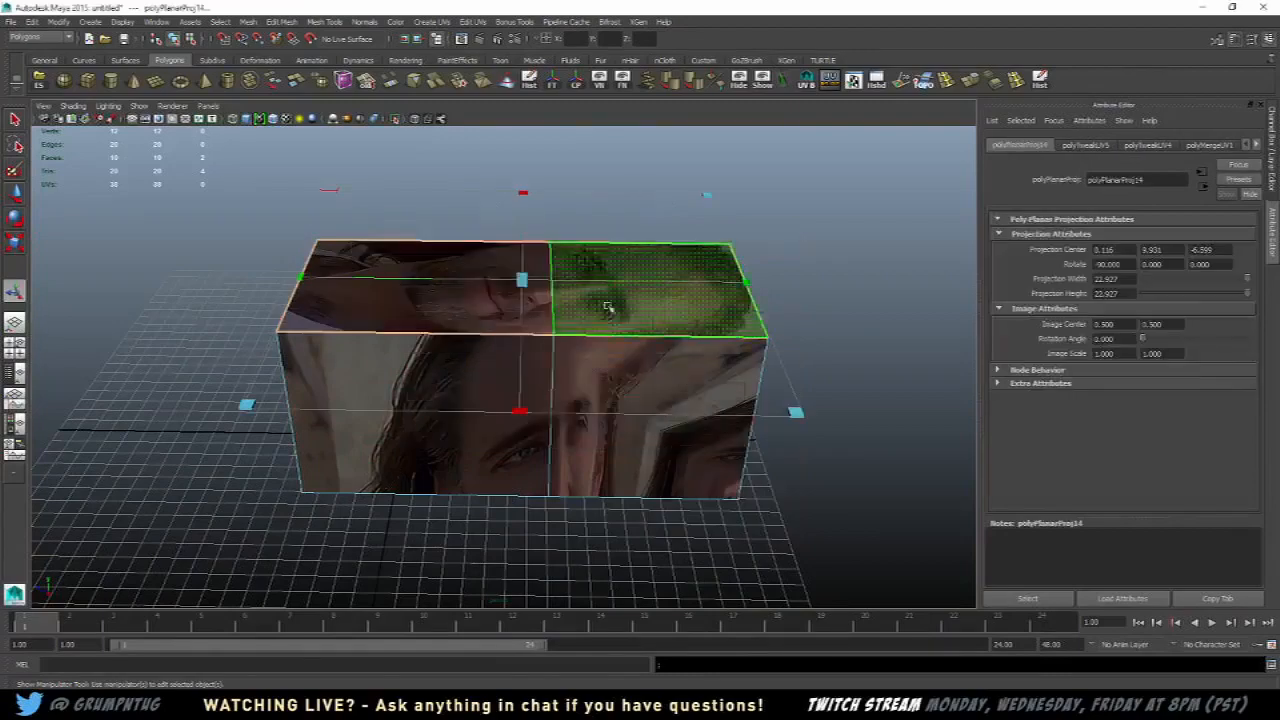
# Step: Return to object mode, reselect the joined cubes, and open them in UV Deluxe
pyautogui.moveTo(597, 258); pyautogui.dragTo(660, 237, button='right')
pyautogui.click(846, 271)
pyautogui.keyDown('alt'); pyautogui.moveTo(846, 271); pyautogui.dragTo(515, 392); pyautogui.keyUp('alt')
pyautogui.click(547, 359)
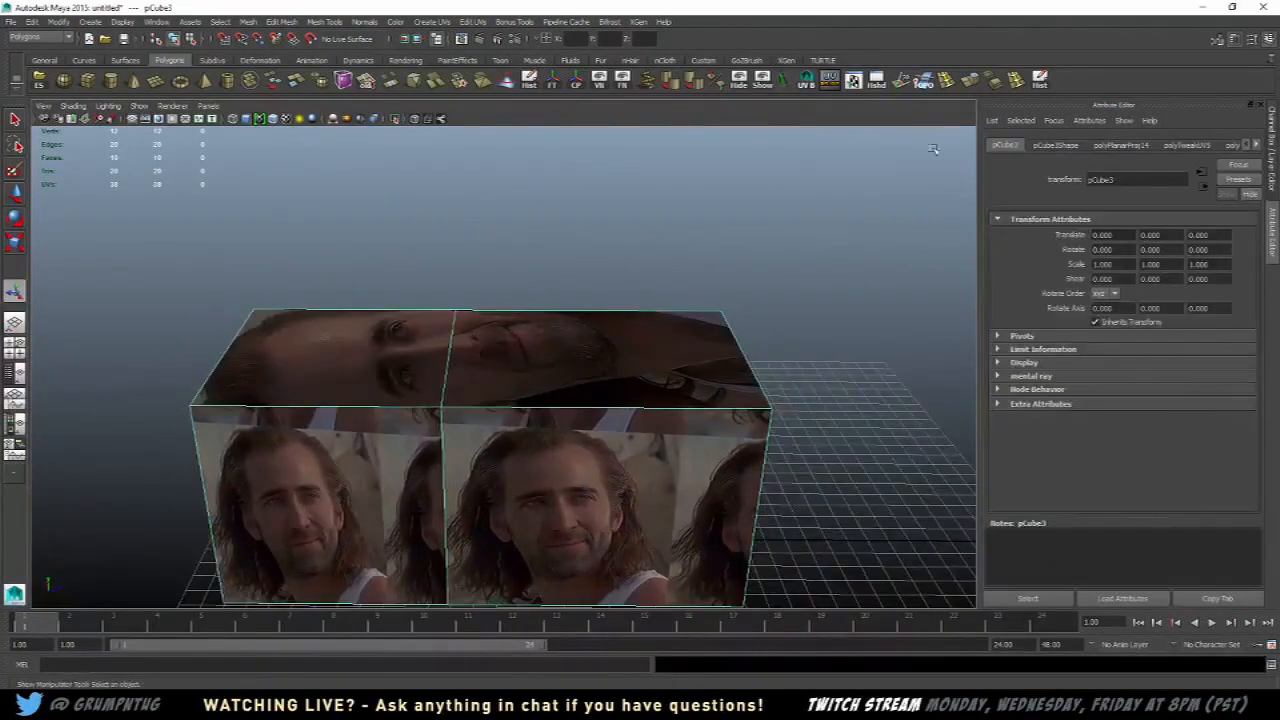
pyautogui.click(822, 83)
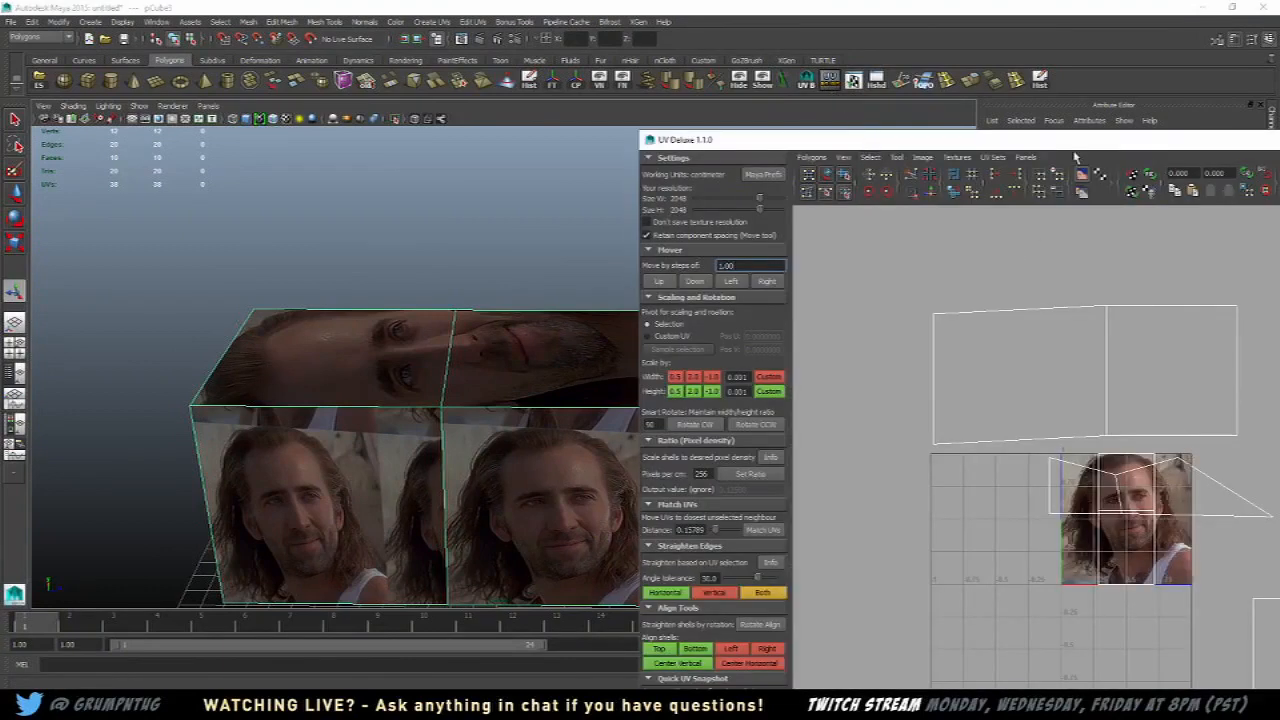
pyautogui.moveTo(1088, 147); pyautogui.dragTo(825, 105)
# Step: Select the top faces' complete UV shell and move it off the photo into the empty area to its right
pyautogui.scroll(-2, 866, 505)
pyautogui.scroll(6, 870, 518)
pyautogui.moveTo(801, 550); pyautogui.dragTo(848, 548, button='right')
pyautogui.moveTo(785, 523); pyautogui.dragTo(974, 646)
pyautogui.moveTo(789, 553); pyautogui.dragTo(790, 632, button='right')
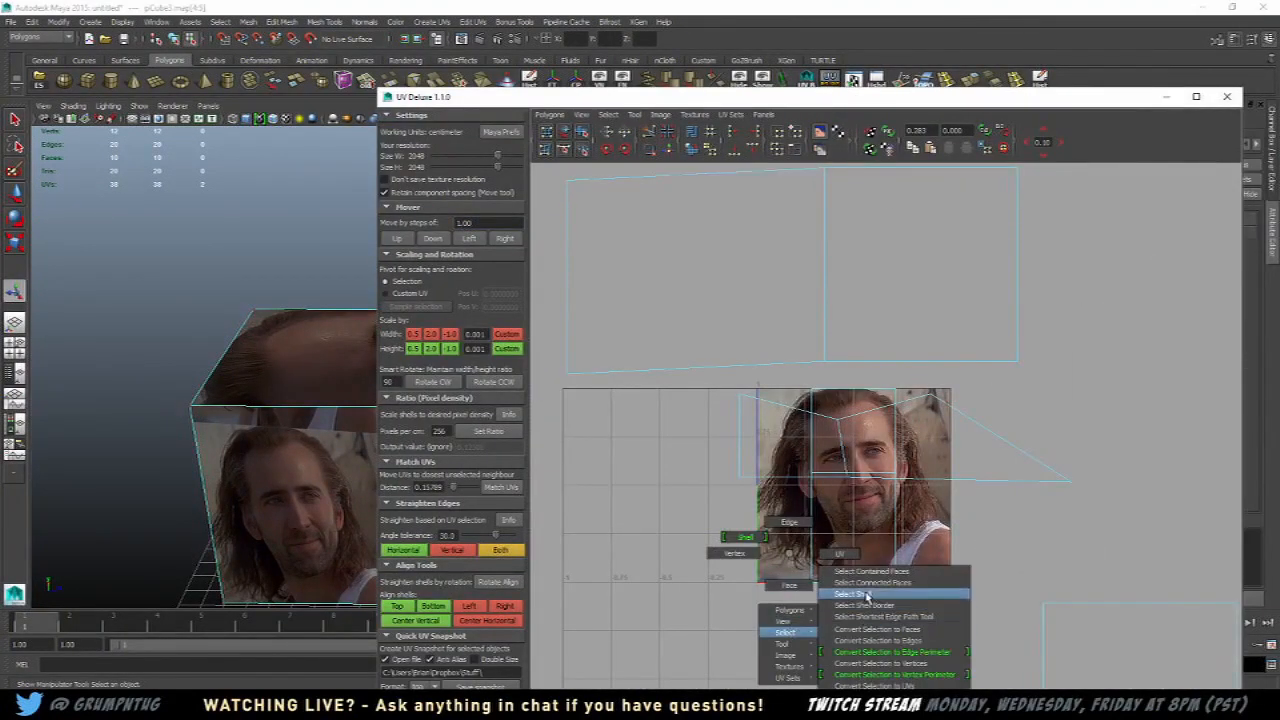
pyautogui.moveTo(866, 595); pyautogui.dragTo(866, 595, button='right')
pyautogui.moveTo(845, 490); pyautogui.dragTo(1137, 467)
pyautogui.moveTo(744, 433); pyautogui.dragTo(866, 482)
pyautogui.scroll(-3, 866, 482)
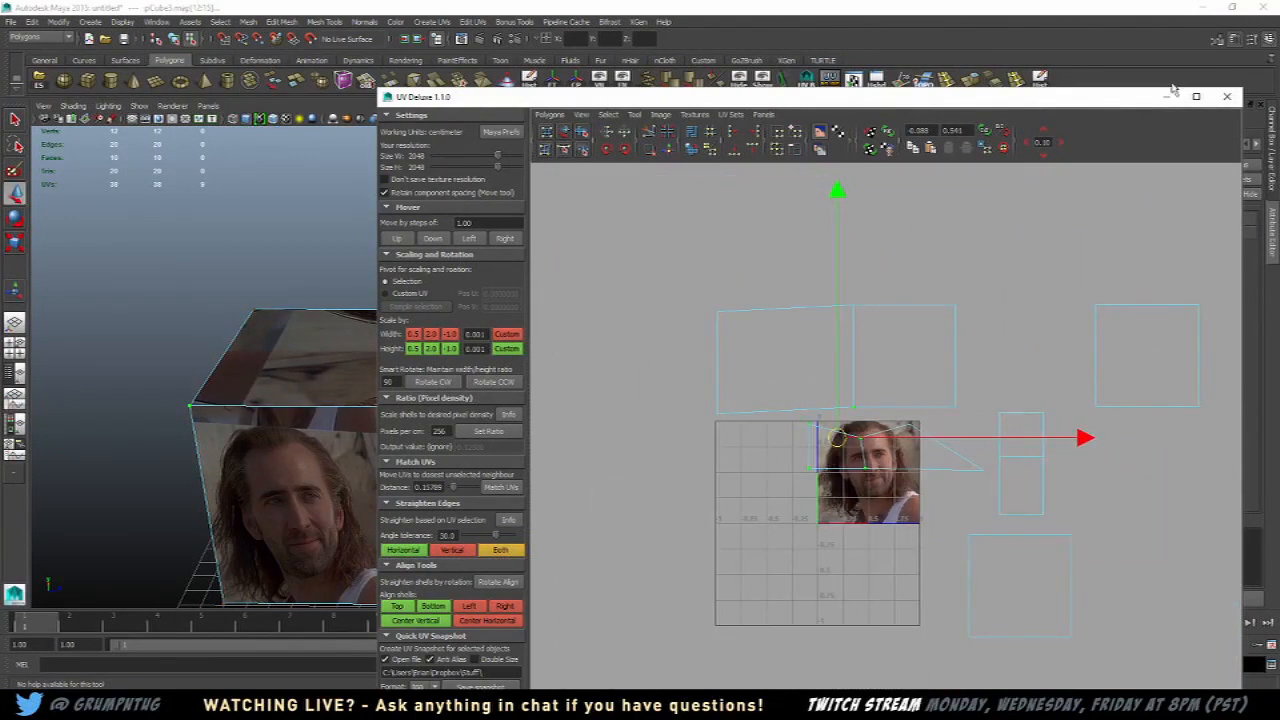
# Step: Close UV Deluxe, select the joined cubes in object mode, and apply a cylindrical mapping to them
pyautogui.click(1227, 97)
pyautogui.moveTo(471, 337); pyautogui.dragTo(530, 303, button='right')
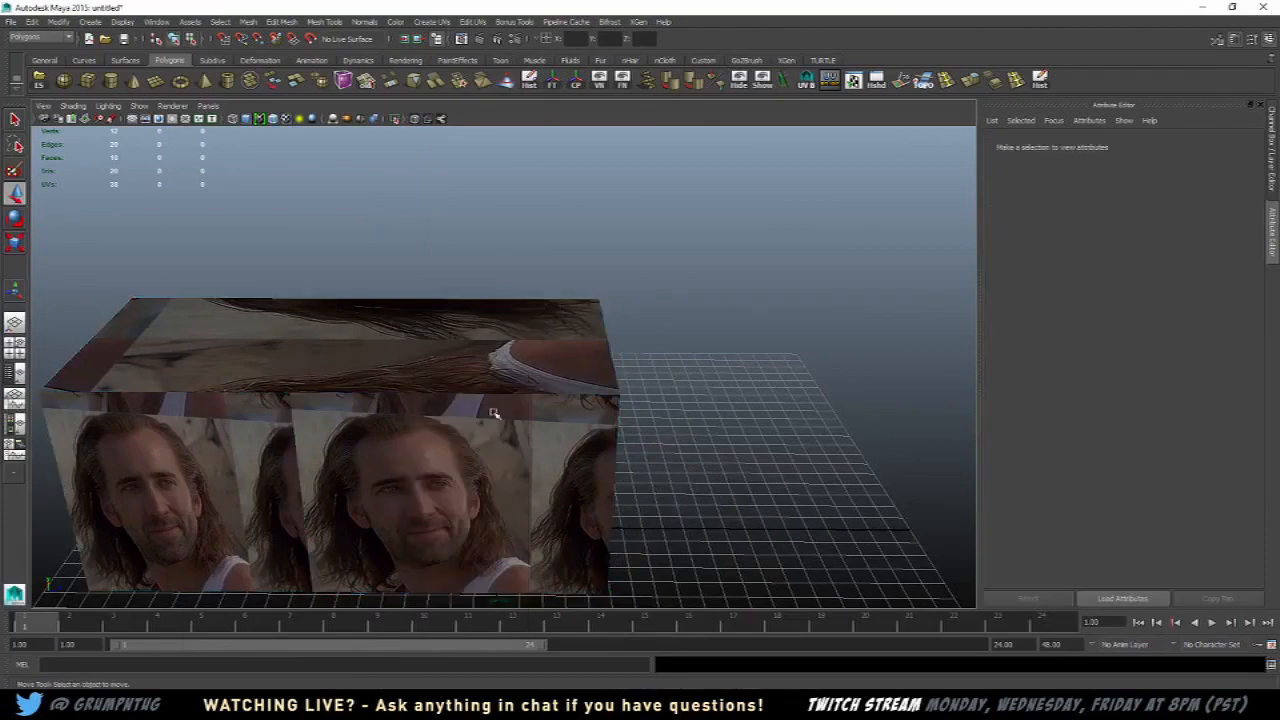
pyautogui.press('space')
pyautogui.click(609, 440)
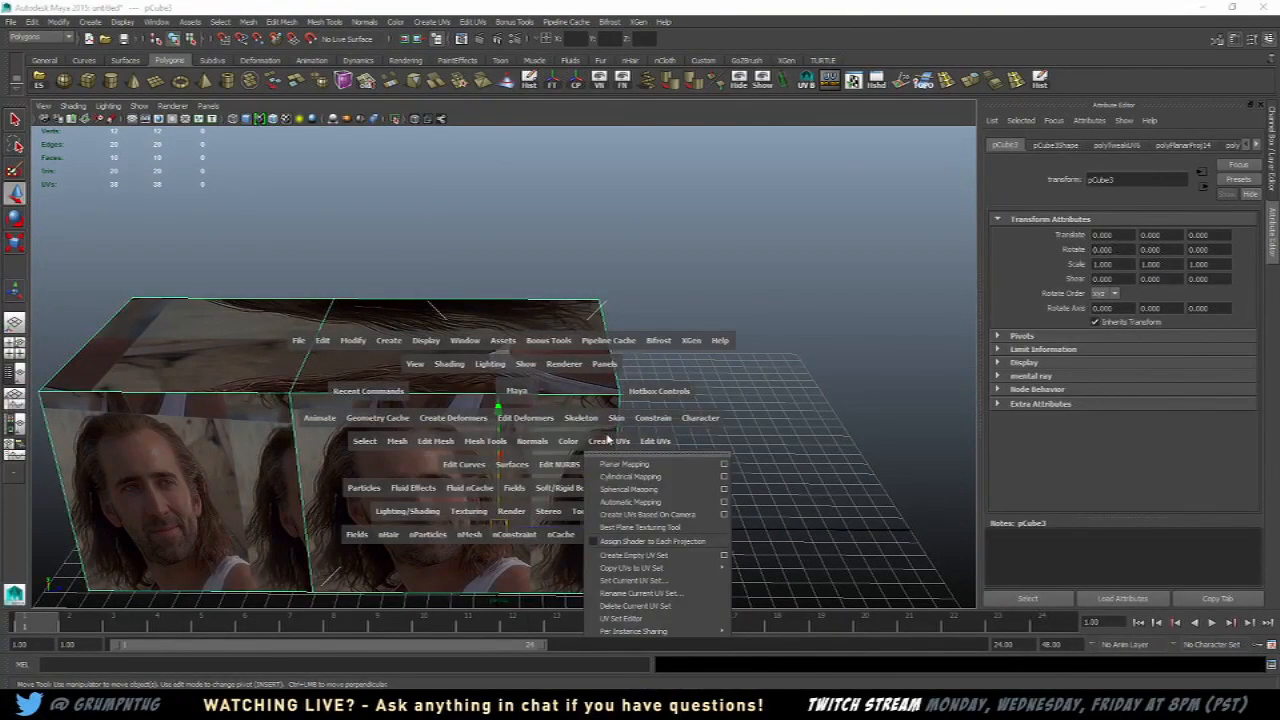
pyautogui.click(617, 482)
pyautogui.scroll(-3, 726, 329)
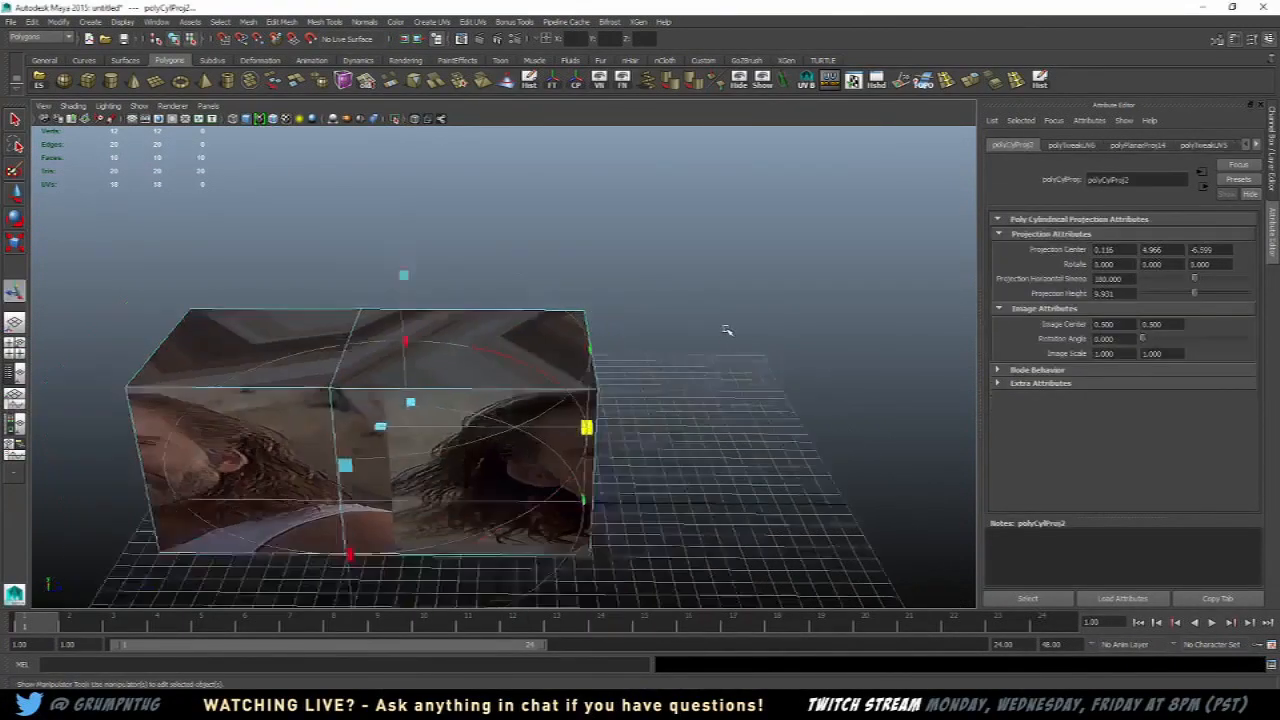
# Step: Return to object mode, deselect the joined cubes, and examine the cylindrical mapping around their sides
pyautogui.moveTo(726, 329)
pyautogui.keyDown('alt'); pyautogui.mouseDown()
pyautogui.moveTo(345, 340)
pyautogui.moveTo(505, 312)
pyautogui.moveTo(745, 312)
pyautogui.mouseUp(); pyautogui.keyUp('alt')
pyautogui.moveTo(467, 377); pyautogui.dragTo(500, 356, button='right')
pyautogui.click(760, 363)
pyautogui.keyDown('alt'); pyautogui.moveTo(760, 363); pyautogui.dragTo(689, 374); pyautogui.keyUp('alt')
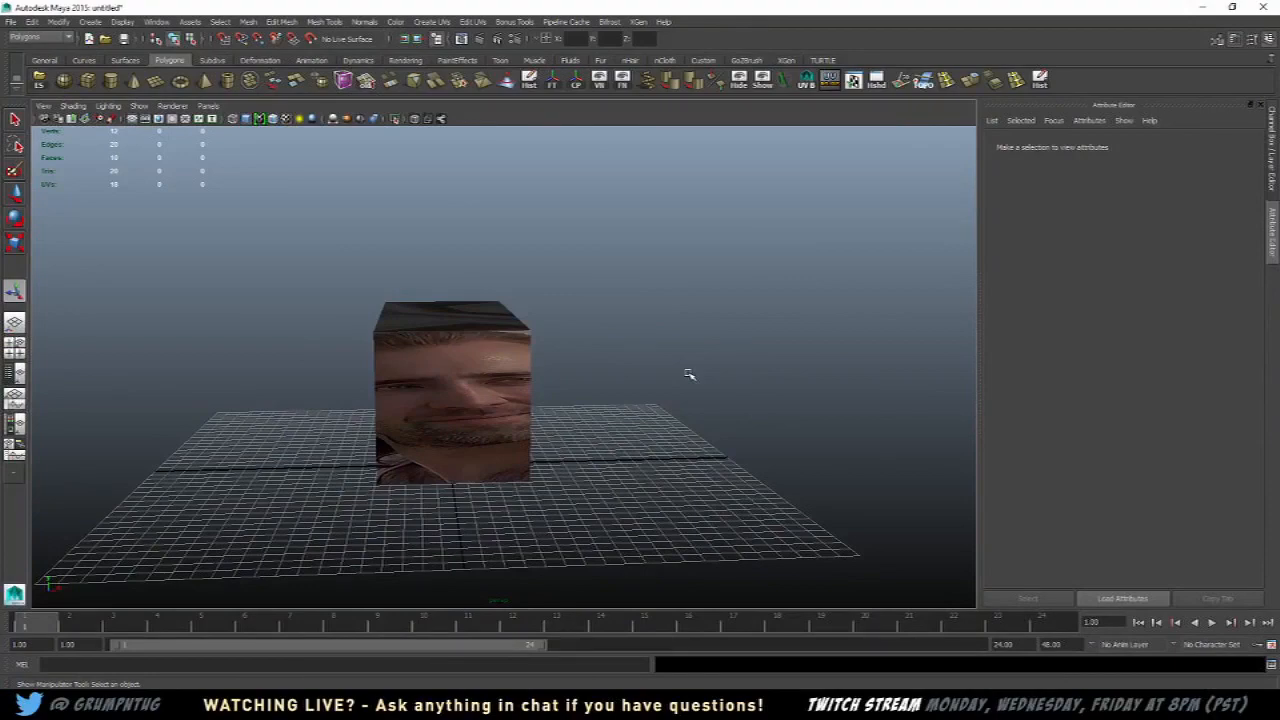
pyautogui.keyDown('alt'); pyautogui.moveTo(641, 342); pyautogui.dragTo(551, 400); pyautogui.keyUp('alt')
# Step: Select the joined cubes, apply an automatic mapping to them, and return to object mode to view the texture
pyautogui.click(680, 391)
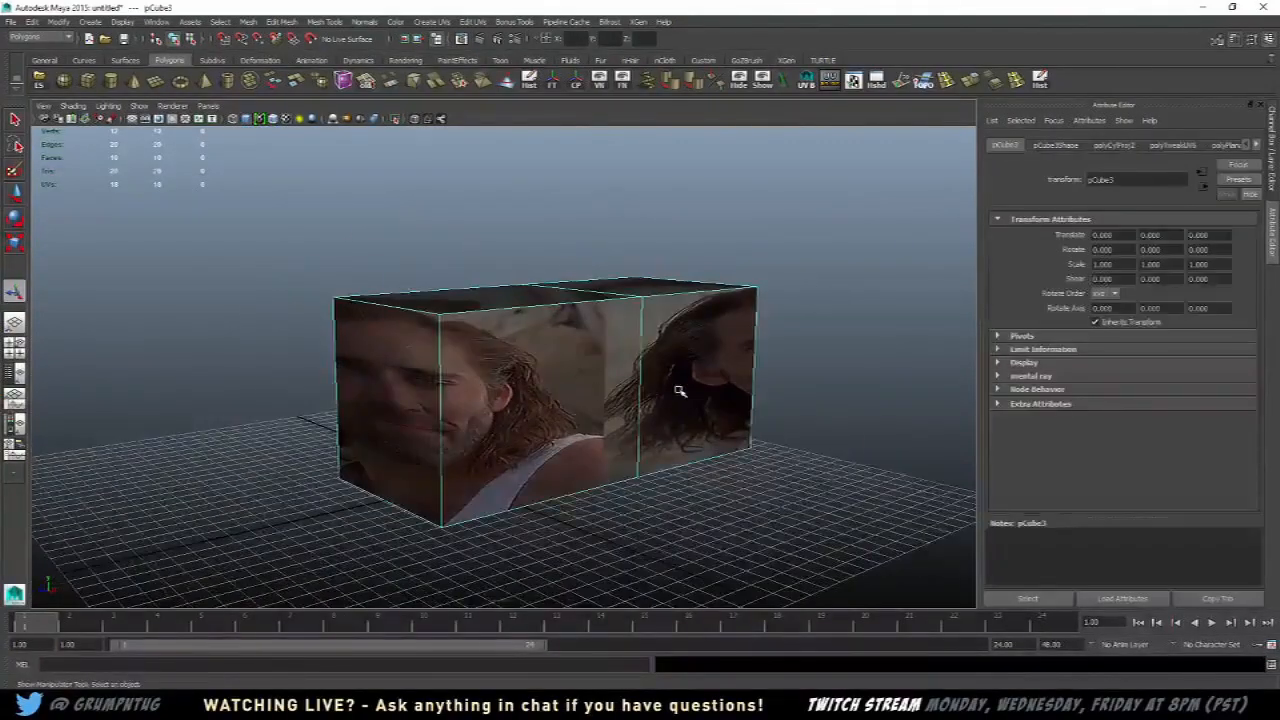
pyautogui.press('space')
pyautogui.click(776, 438)
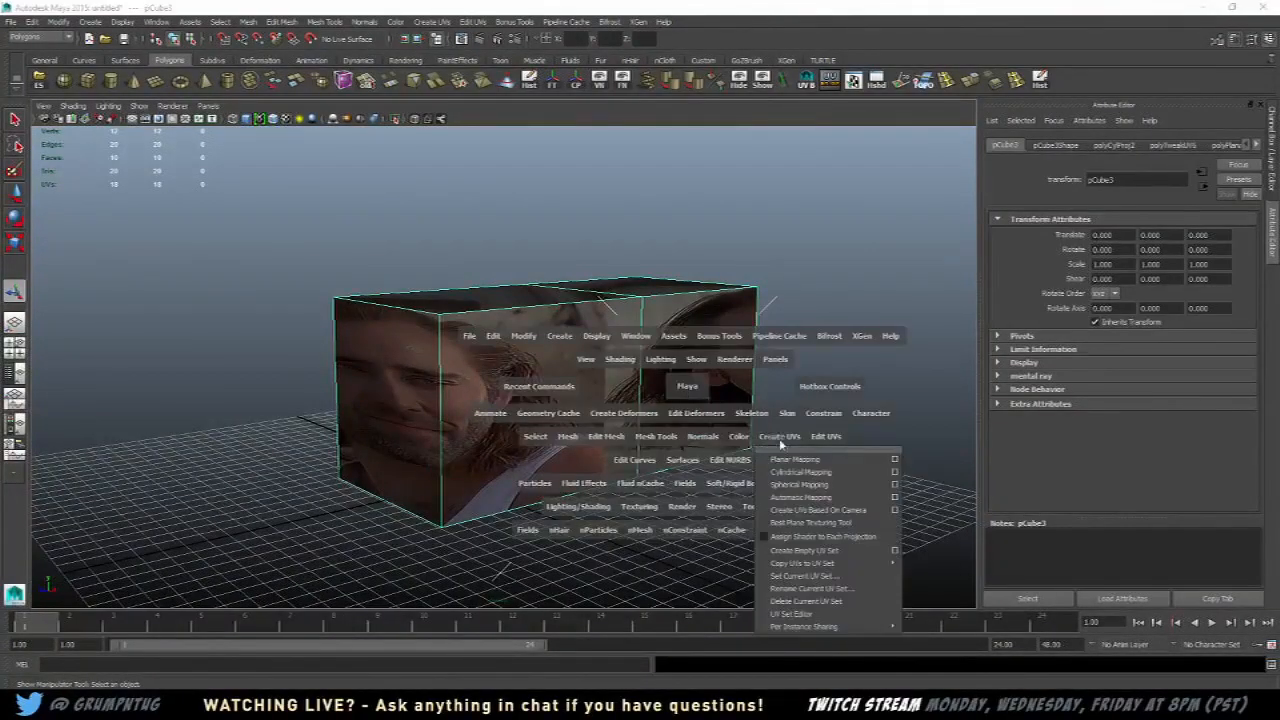
pyautogui.click(840, 497)
pyautogui.scroll(-6, 722, 365)
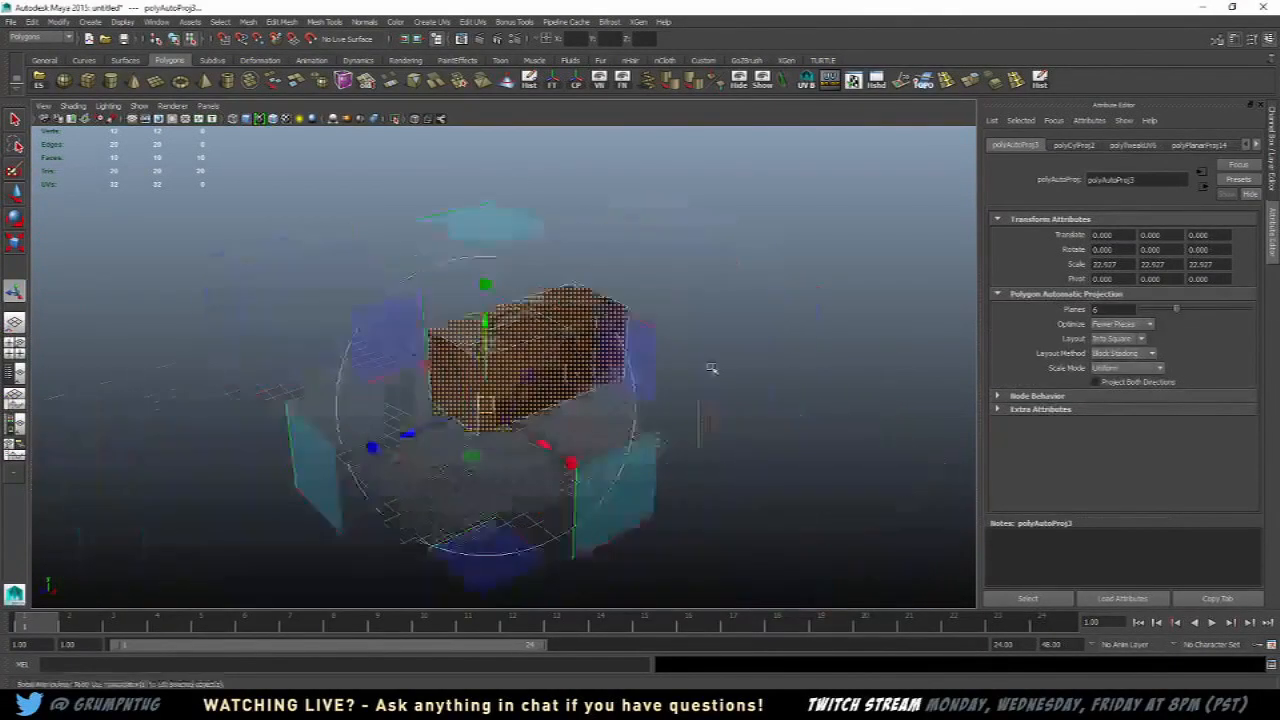
pyautogui.keyDown('alt'); pyautogui.moveTo(560, 366); pyautogui.dragTo(683, 374); pyautogui.keyUp('alt')
pyautogui.scroll(5, 680, 374)
pyautogui.moveTo(430, 337); pyautogui.dragTo(486, 314, button='right')
pyautogui.click(646, 257)
pyautogui.scroll(3, 600, 280)
pyautogui.keyDown('alt'); pyautogui.moveTo(480, 318); pyautogui.dragTo(468, 355); pyautogui.keyUp('alt')
pyautogui.click(471, 357)
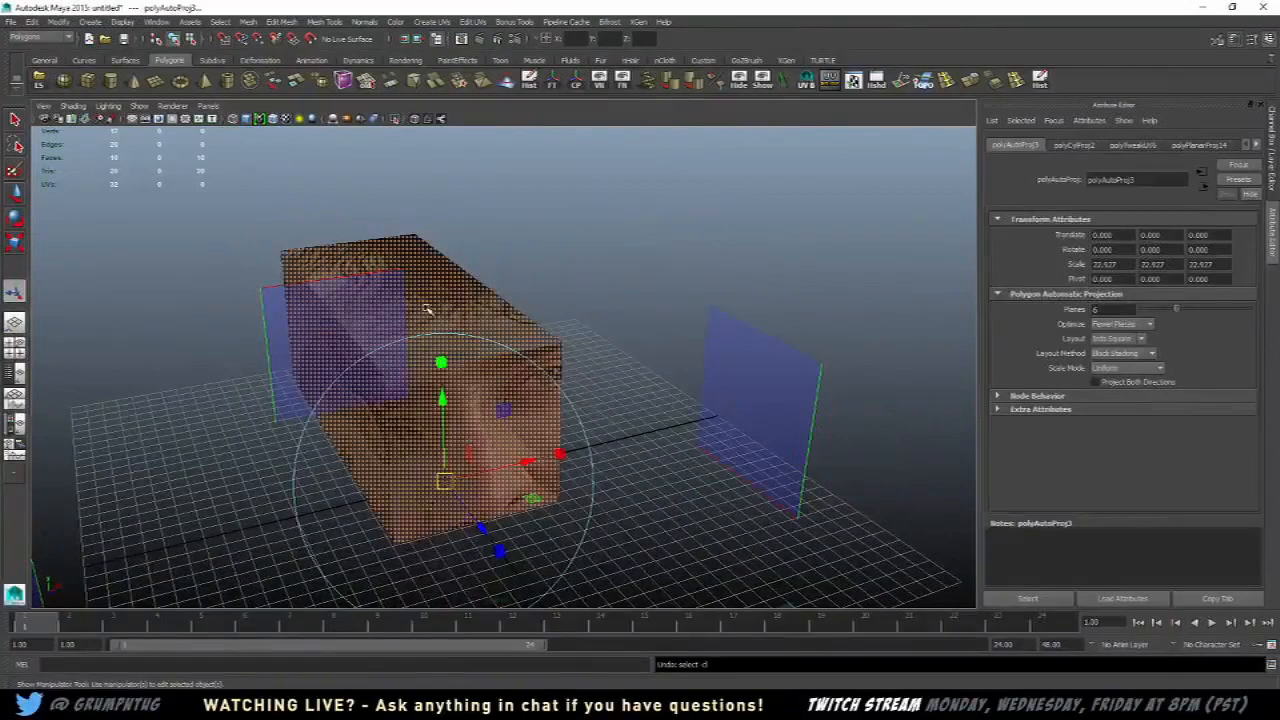
# Step: Undo the automatic mapping on the joined cubes and deselect them
pyautogui.moveTo(428, 309); pyautogui.dragTo(490, 288, button='right')
pyautogui.hotkey('ctrl', 'z')
pyautogui.hotkey('ctrl', 'z')
pyautogui.click(614, 271)
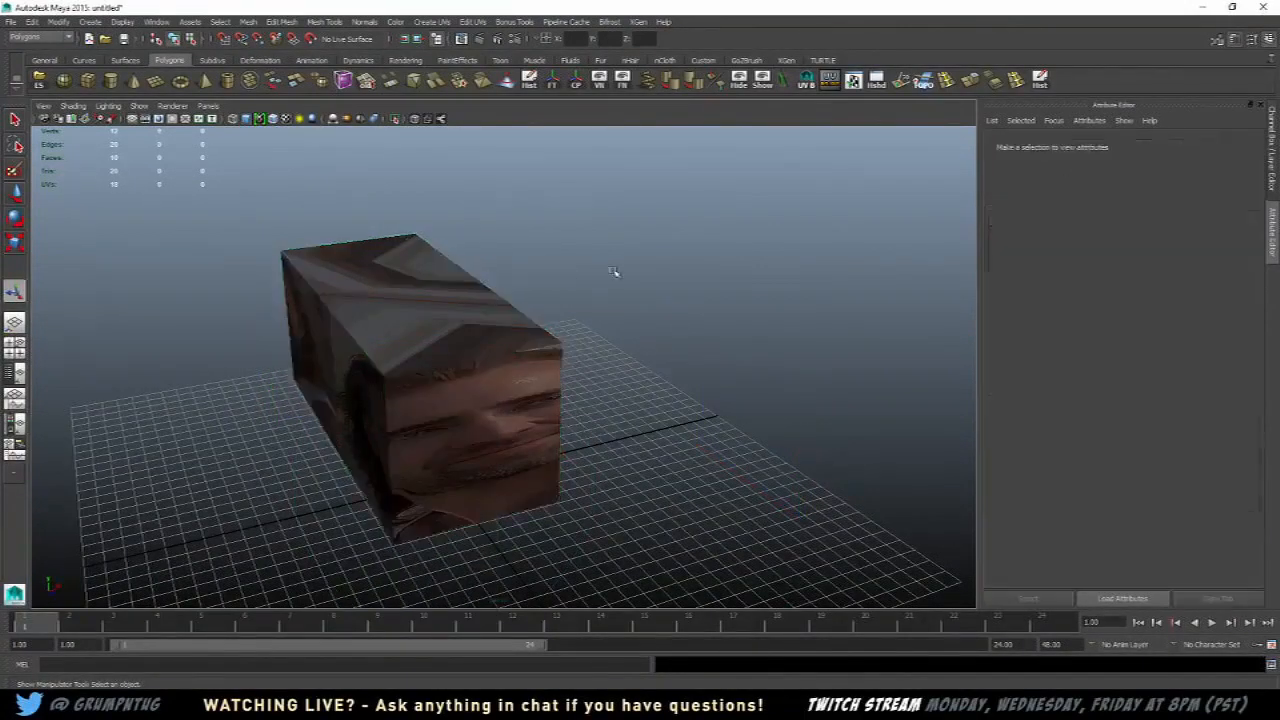
pyautogui.keyDown('alt'); pyautogui.moveTo(614, 271); pyautogui.dragTo(490, 349); pyautogui.keyUp('alt')
pyautogui.press('space')
pyautogui.press('space')
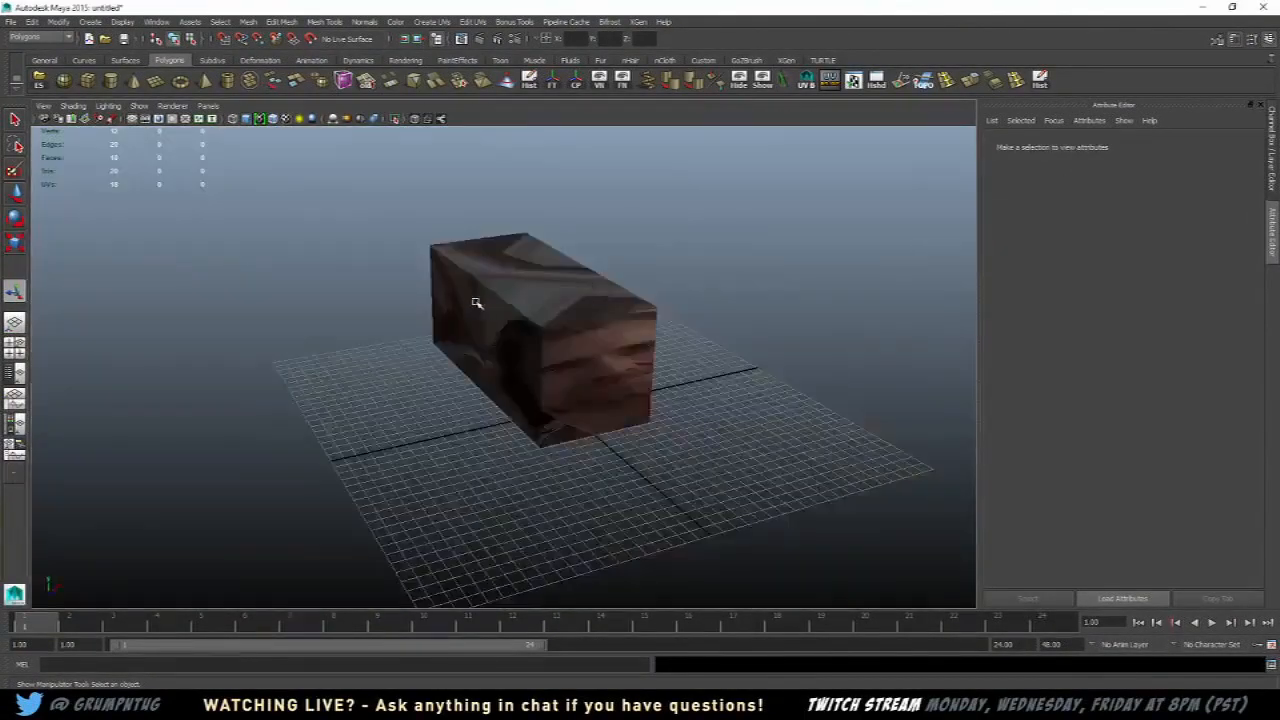
# Step: Reselect the joined cubes, reapply the automatic mapping, and return to object mode with nothing selected
pyautogui.keyDown('alt'); pyautogui.moveTo(471, 266); pyautogui.dragTo(491, 315); pyautogui.keyUp('alt')
pyautogui.click(491, 315)
pyautogui.press('space')
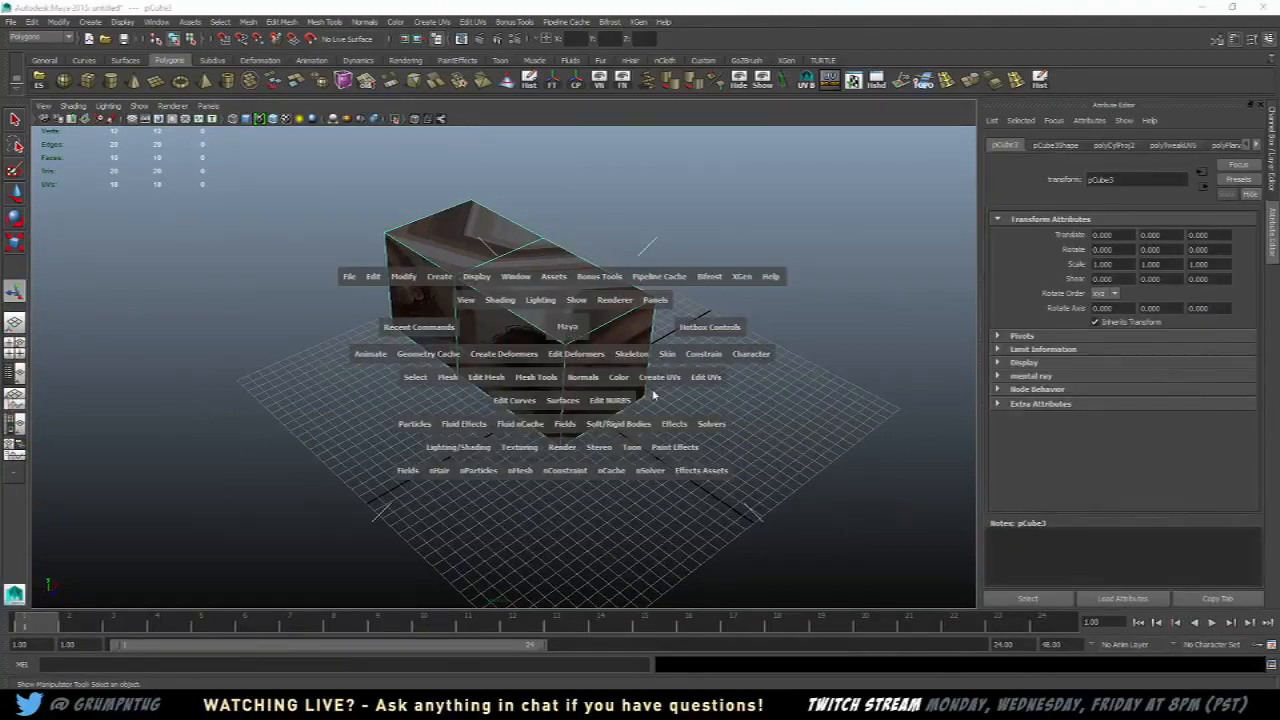
pyautogui.moveTo(655, 392); pyautogui.dragTo(680, 440)
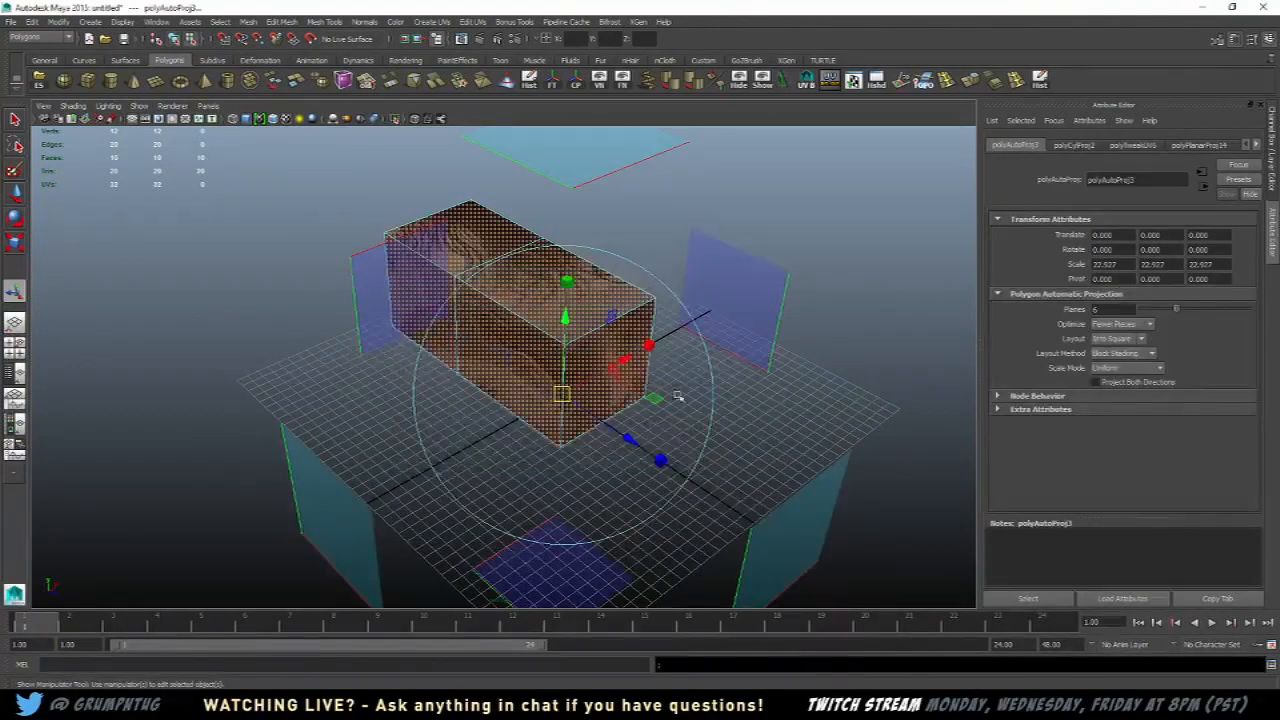
pyautogui.moveTo(583, 300); pyautogui.dragTo(648, 268, button='right')
pyautogui.click(712, 222)
pyautogui.scroll(2, 715, 229)
pyautogui.keyDown('alt'); pyautogui.moveTo(715, 229); pyautogui.dragTo(531, 215); pyautogui.keyUp('alt')
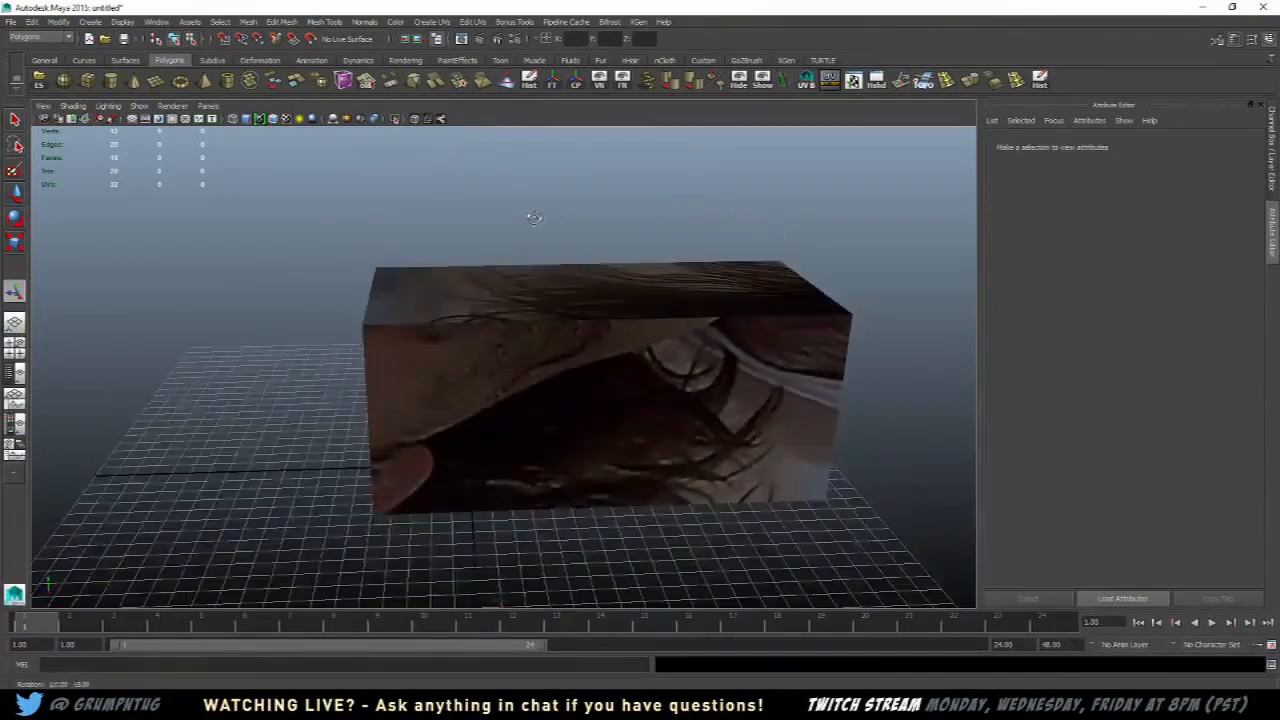
# Step: Open the joined cubes in UV Deluxe, select all their UVs, and hide the photo to examine the shell layout
pyautogui.click(590, 300)
pyautogui.click(842, 86)
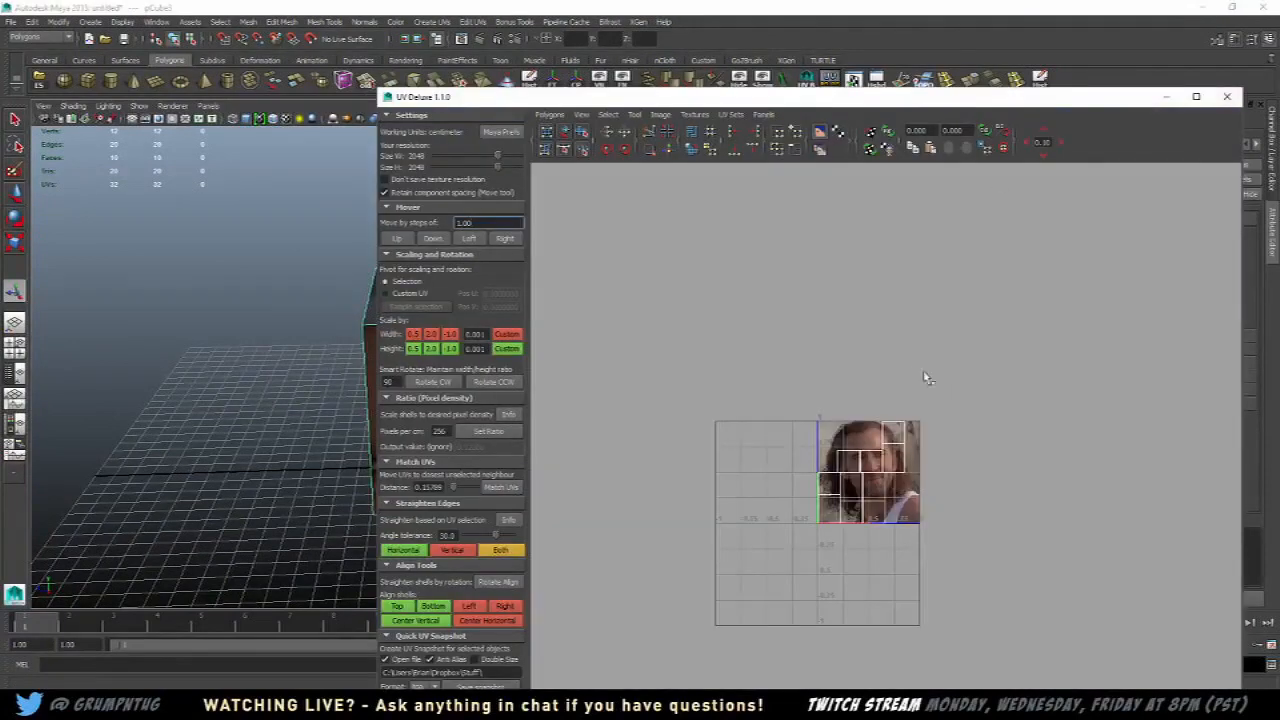
pyautogui.scroll(6, 928, 378)
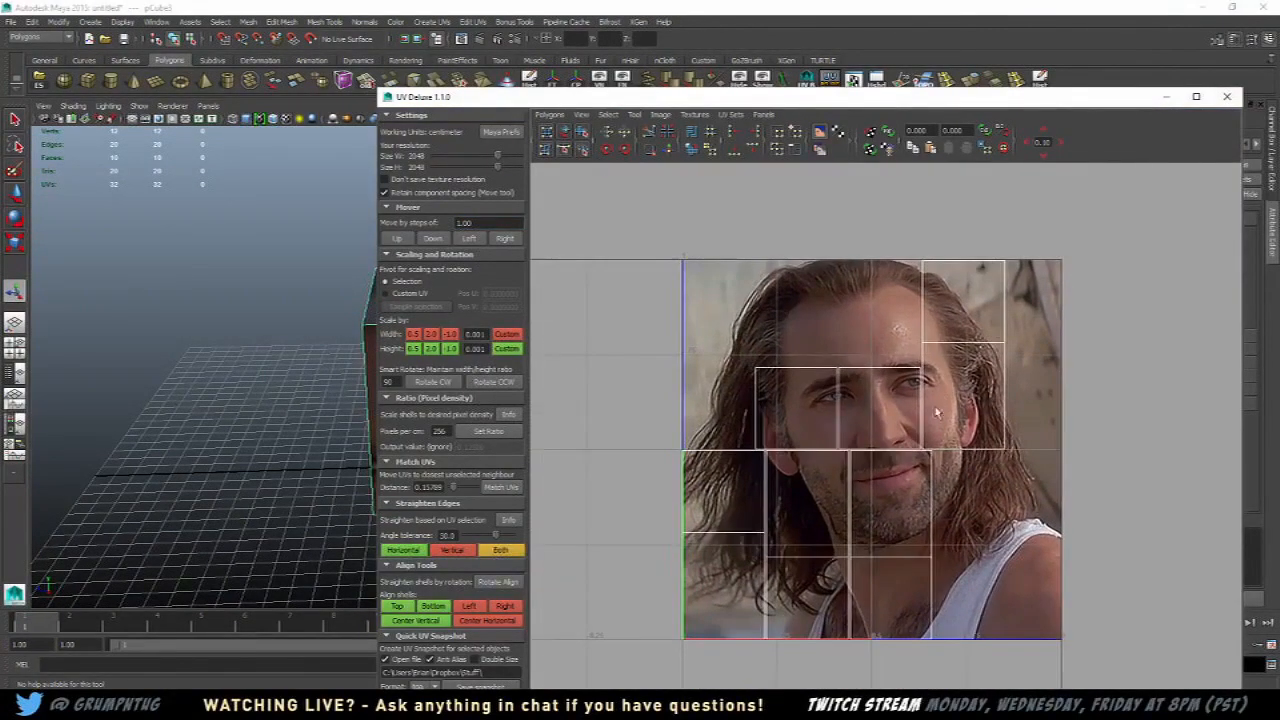
pyautogui.moveTo(811, 293); pyautogui.dragTo(662, 247, button='right')
pyautogui.moveTo(660, 243); pyautogui.dragTo(662, 247)
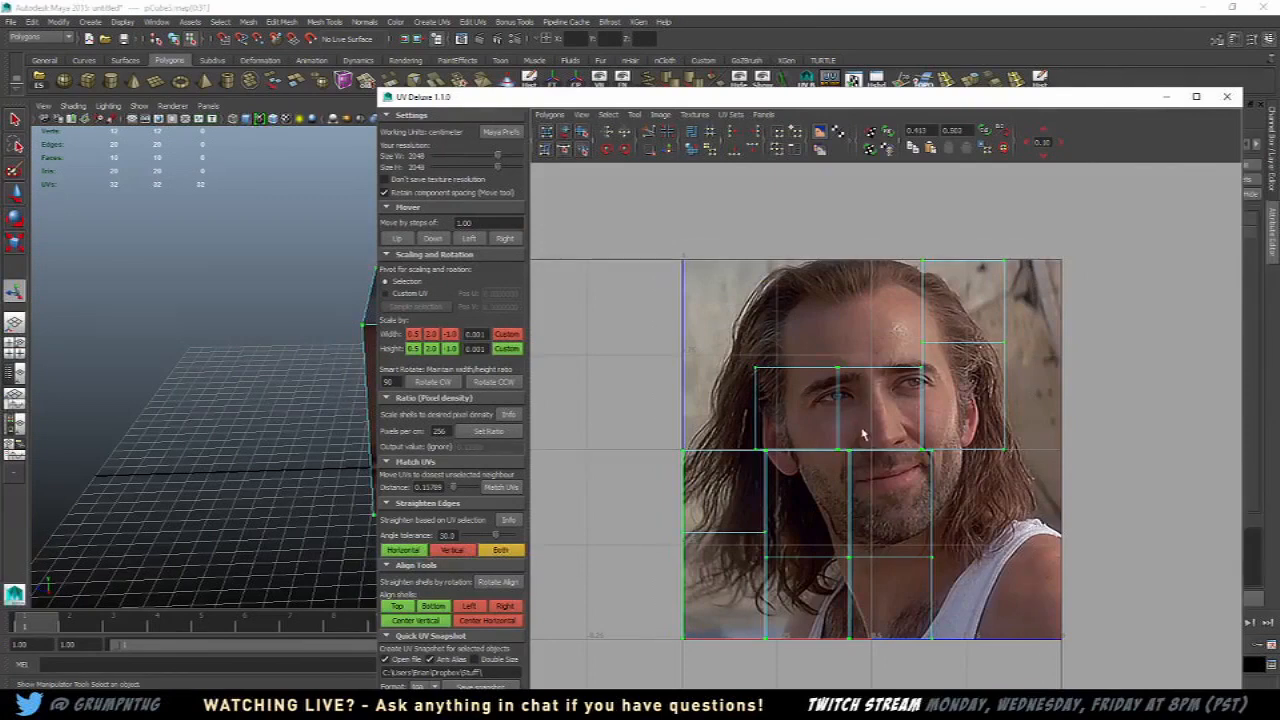
pyautogui.click(820, 133)
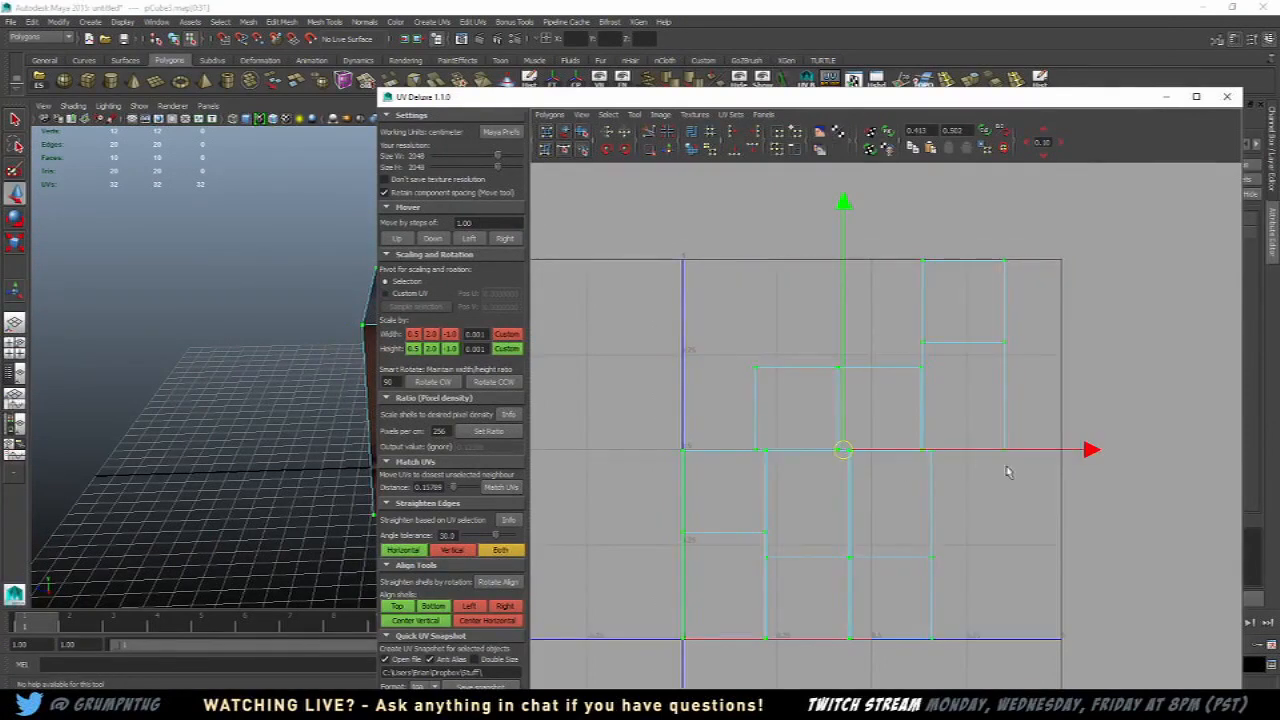
pyautogui.click(1031, 489)
# Step: Close UV Deluxe and undo back to before the automatic mapping was applied
pyautogui.click(1227, 96)
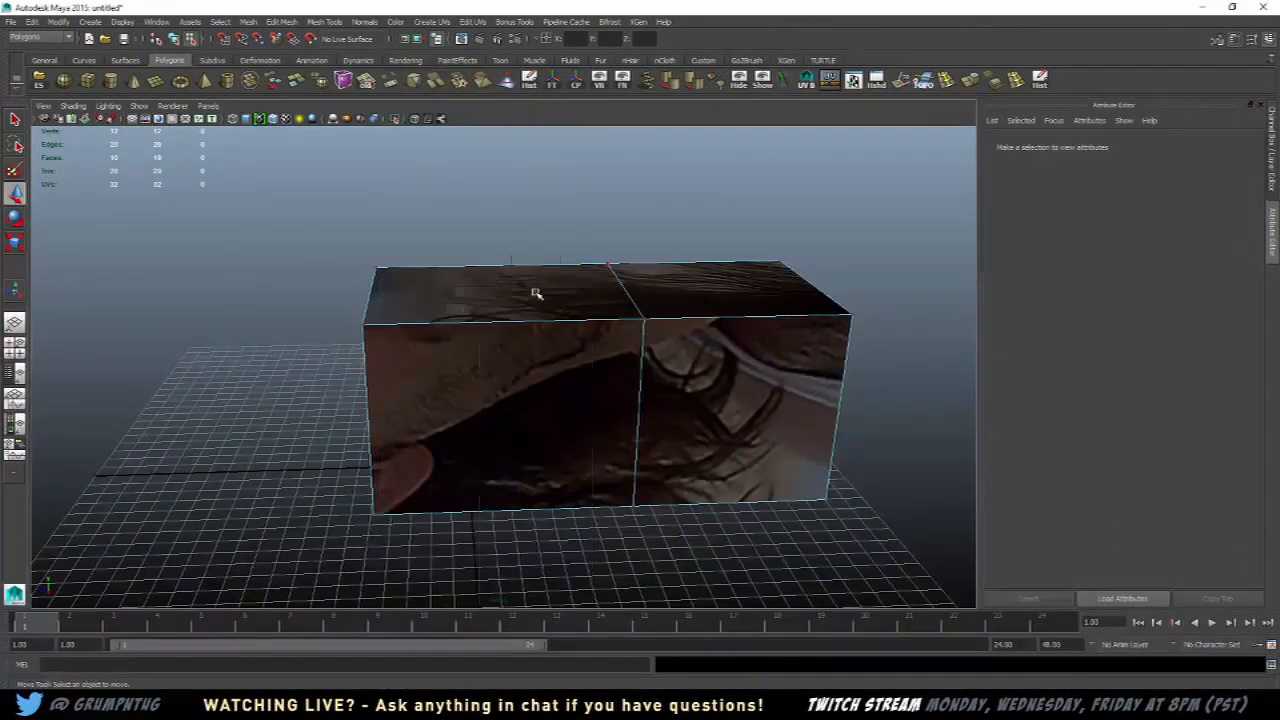
pyautogui.hotkey('ctrl', 'z')
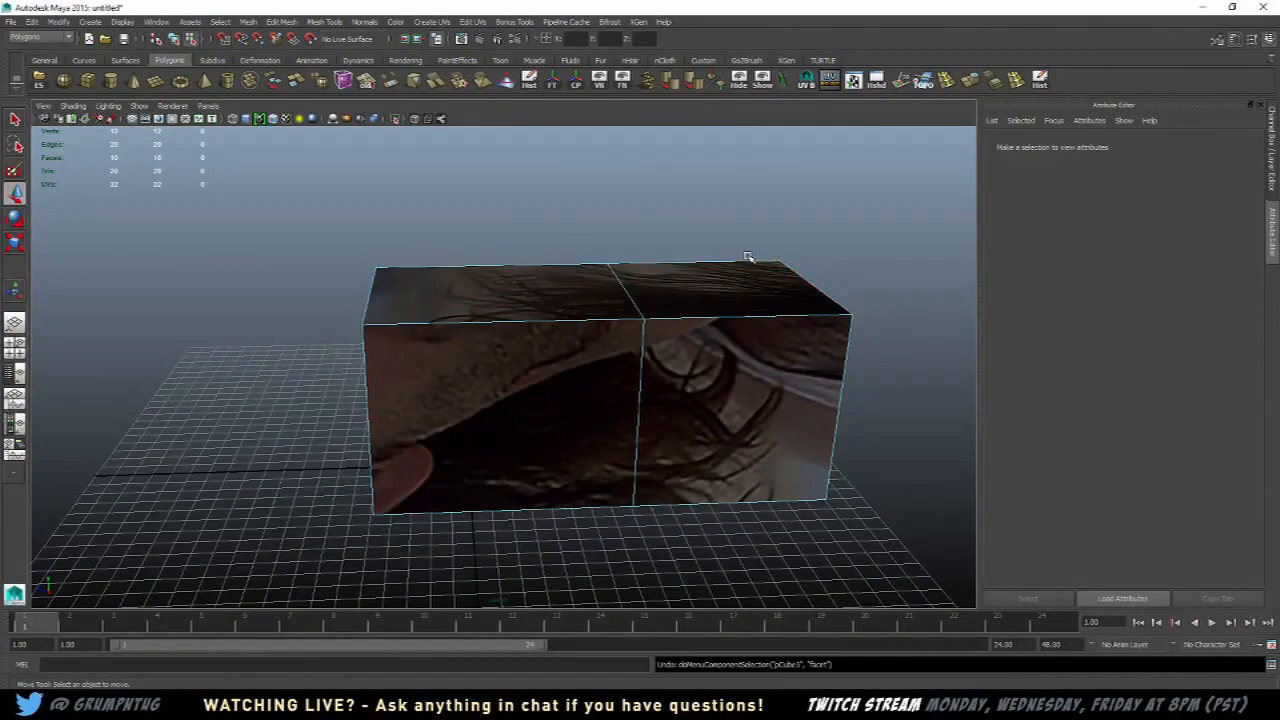
pyautogui.hotkey('ctrl', 'z')
pyautogui.hotkey('ctrl', 'z')
pyautogui.hotkey('ctrl', 'z')
pyautogui.hotkey('ctrl', 'z')
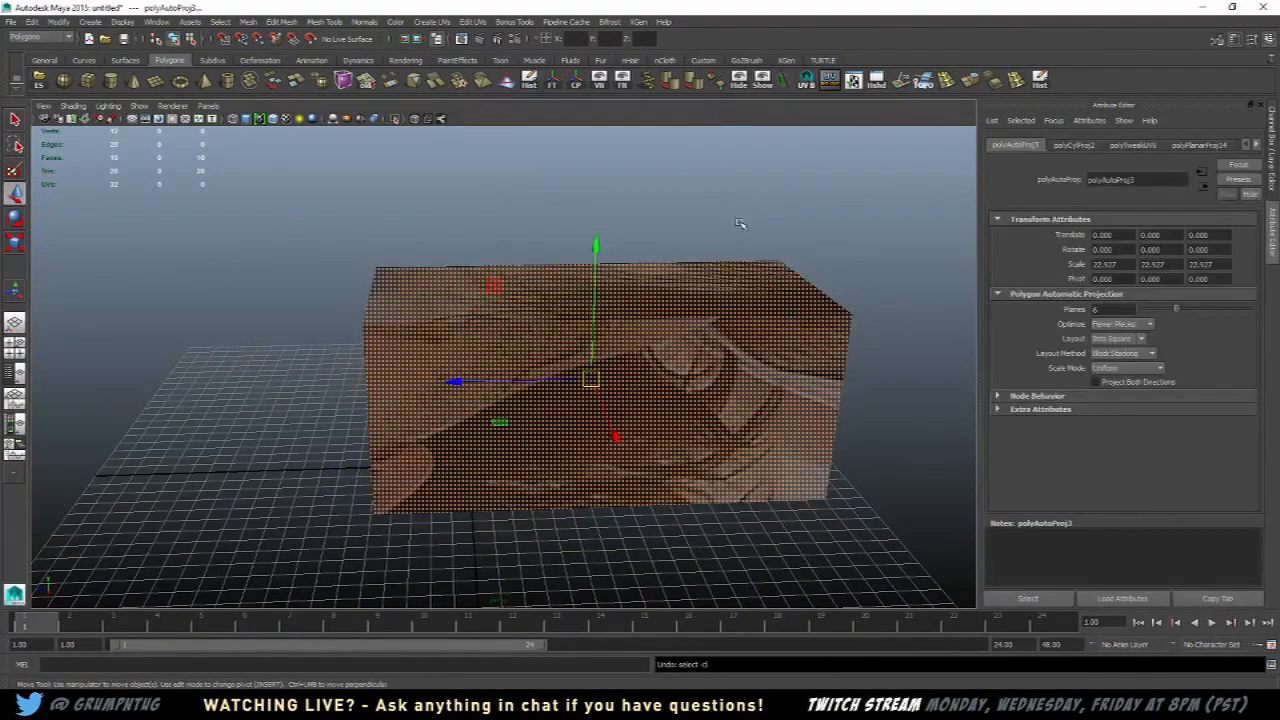
pyautogui.hotkey('ctrl', 'z')
# Step: Select the two top faces and one adjoining side face of the joined cubes and apply an automatic mapping to them
pyautogui.keyDown('alt'); pyautogui.moveTo(745, 230); pyautogui.dragTo(517, 303); pyautogui.keyUp('alt')
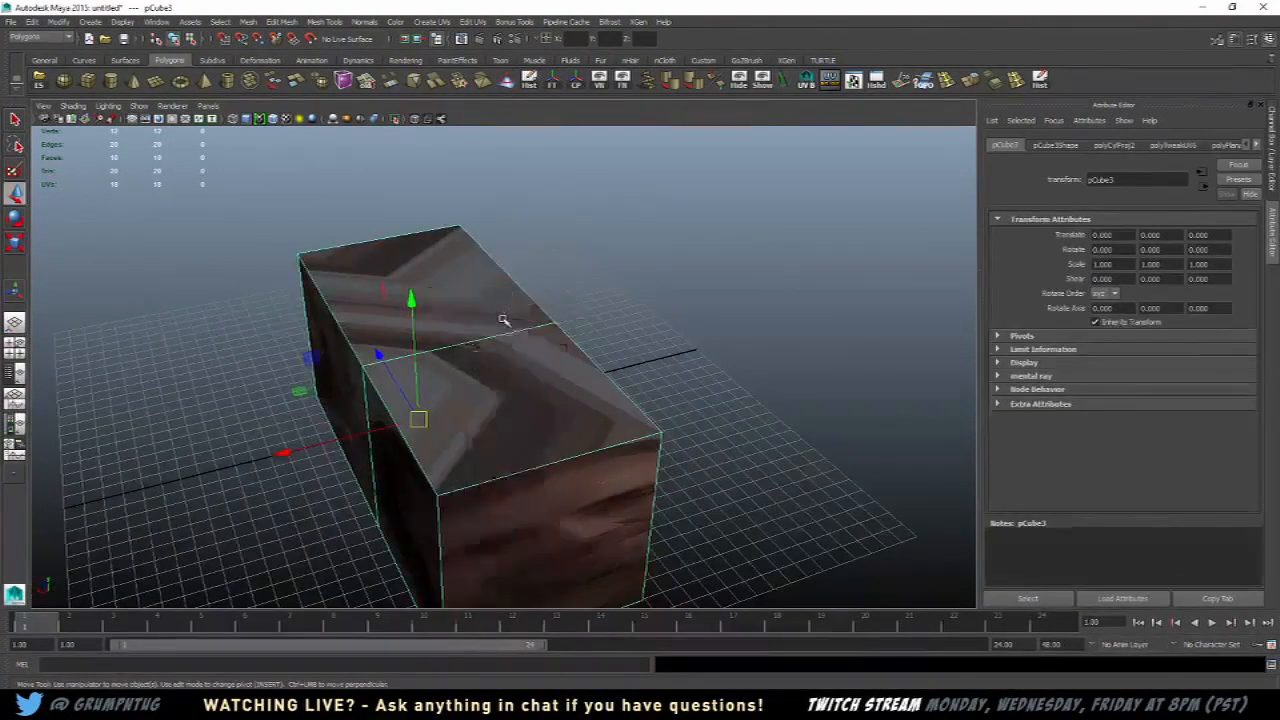
pyautogui.click(509, 321)
pyautogui.keyDown('shift'); pyautogui.click(507, 369); pyautogui.keyUp('shift')
pyautogui.keyDown('alt'); pyautogui.moveTo(530, 350); pyautogui.dragTo(625, 340); pyautogui.keyUp('alt')
pyautogui.keyDown('shift'); pyautogui.click(567, 486); pyautogui.keyUp('shift')
pyautogui.keyDown('alt'); pyautogui.moveTo(590, 450); pyautogui.dragTo(735, 310); pyautogui.keyUp('alt')
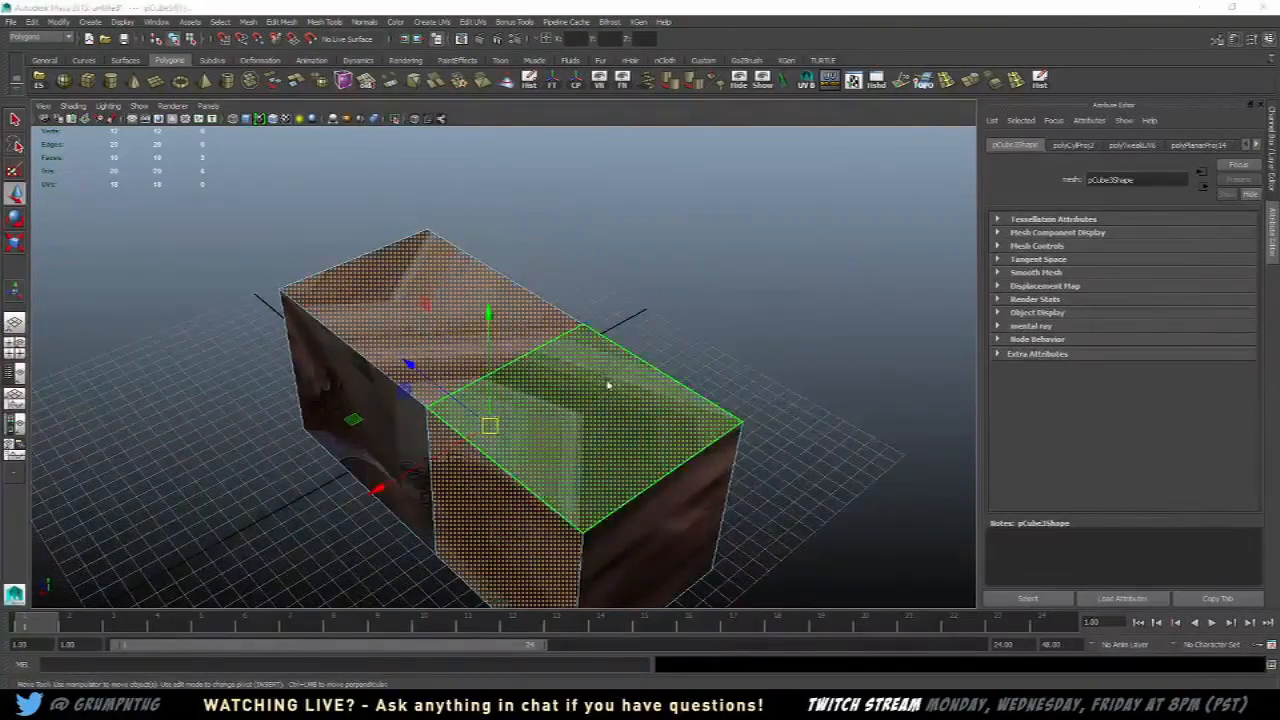
pyautogui.click(698, 430)
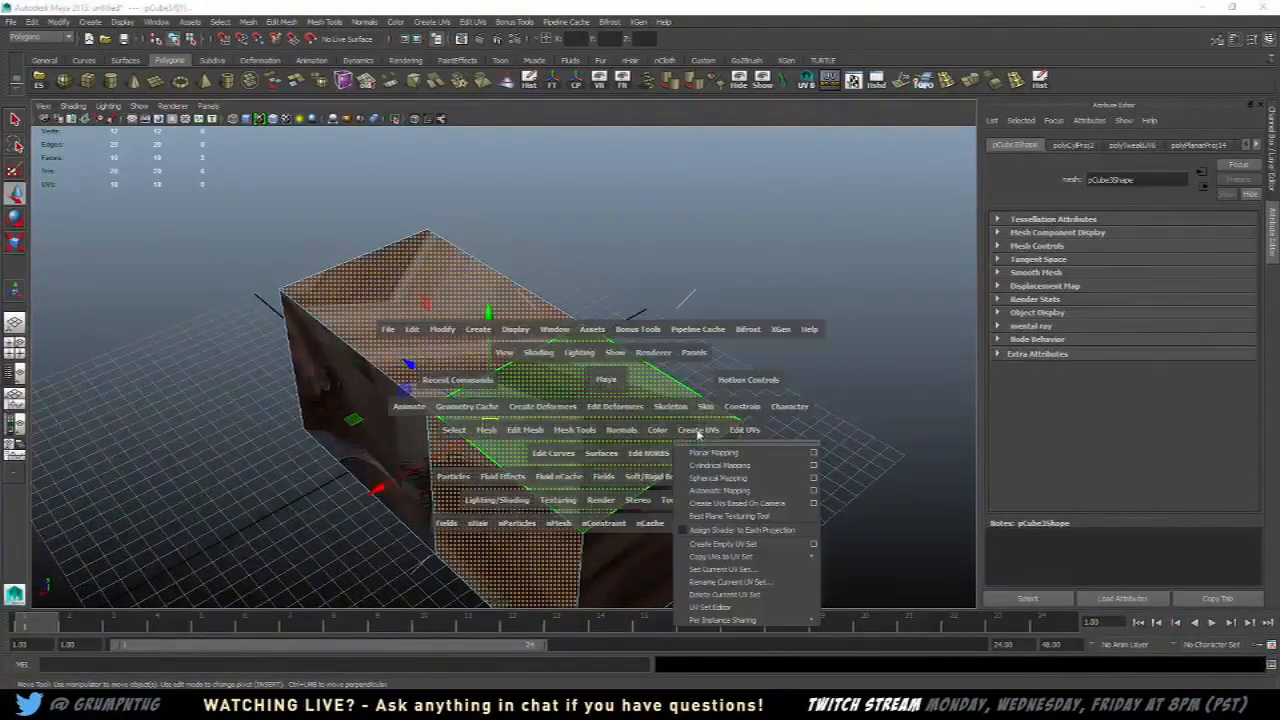
pyautogui.click(720, 491)
pyautogui.keyDown('alt'); pyautogui.moveTo(717, 491); pyautogui.dragTo(500, 262); pyautogui.keyUp('alt')
pyautogui.keyDown('alt'); pyautogui.moveTo(433, 287); pyautogui.dragTo(641, 237); pyautogui.keyUp('alt')
pyautogui.keyDown('alt'); pyautogui.moveTo(310, 243); pyautogui.dragTo(519, 249); pyautogui.keyUp('alt')
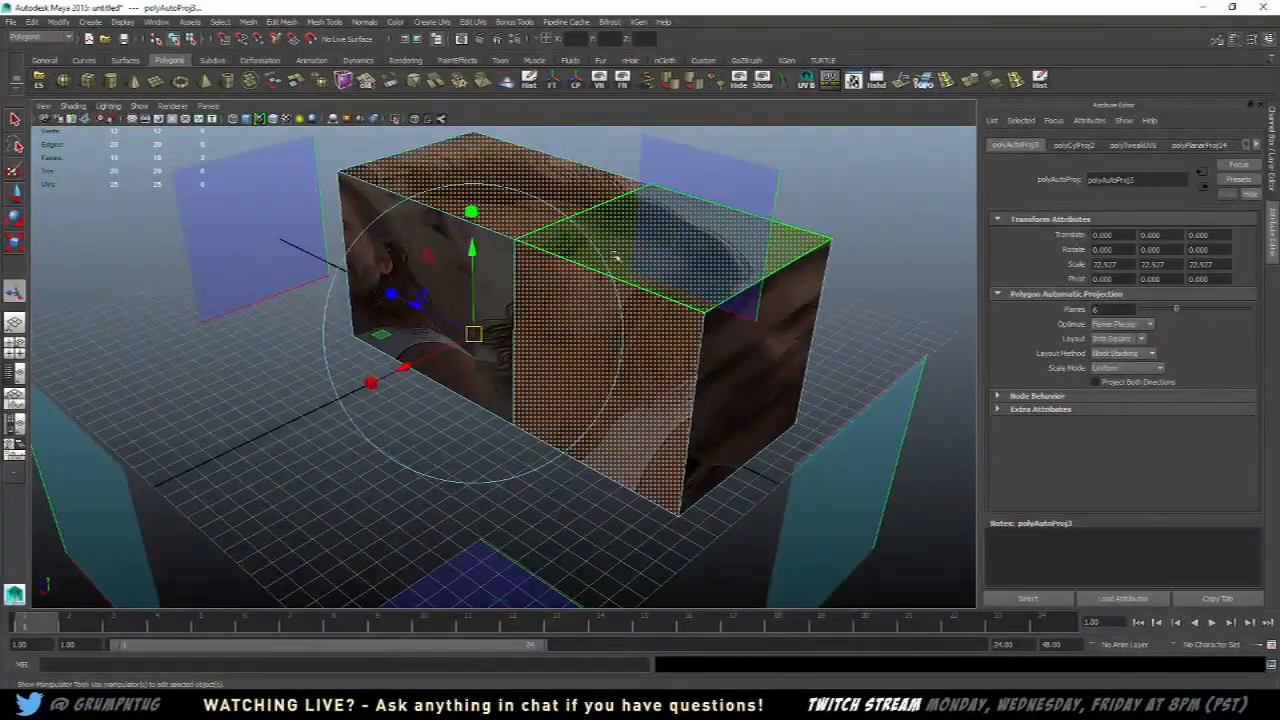
# Step: Return to object mode, reselect the joined cubes, and create their UVs based on the camera from a raised corner view
pyautogui.moveTo(622, 222); pyautogui.dragTo(684, 206, button='right')
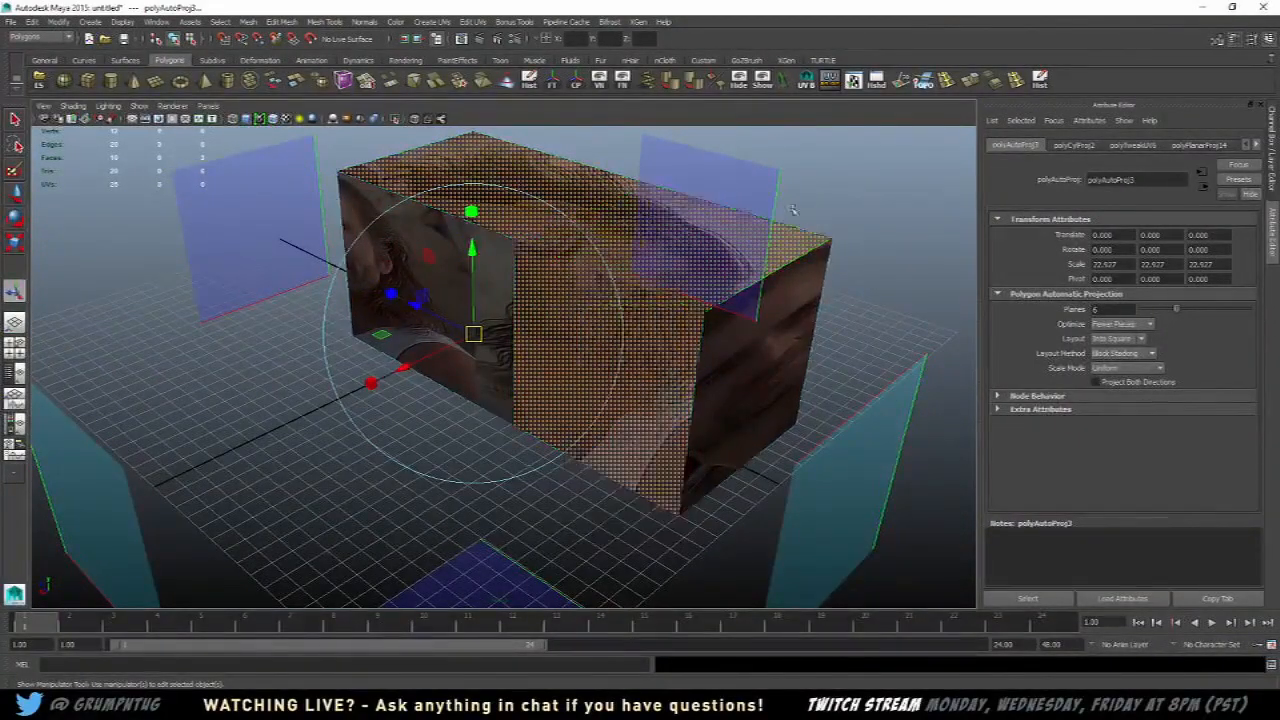
pyautogui.click(850, 190)
pyautogui.keyDown('alt'); pyautogui.moveTo(850, 190); pyautogui.dragTo(780, 211); pyautogui.keyUp('alt')
pyautogui.keyDown('alt'); pyautogui.moveTo(780, 211); pyautogui.dragTo(392, 330, button='right'); pyautogui.keyUp('alt')
pyautogui.keyDown('alt'); pyautogui.moveTo(392, 330); pyautogui.dragTo(514, 346); pyautogui.keyUp('alt')
pyautogui.click(584, 295)
pyautogui.keyDown('alt'); pyautogui.moveTo(590, 295); pyautogui.dragTo(549, 293, button='middle'); pyautogui.keyUp('alt')
pyautogui.press('space')
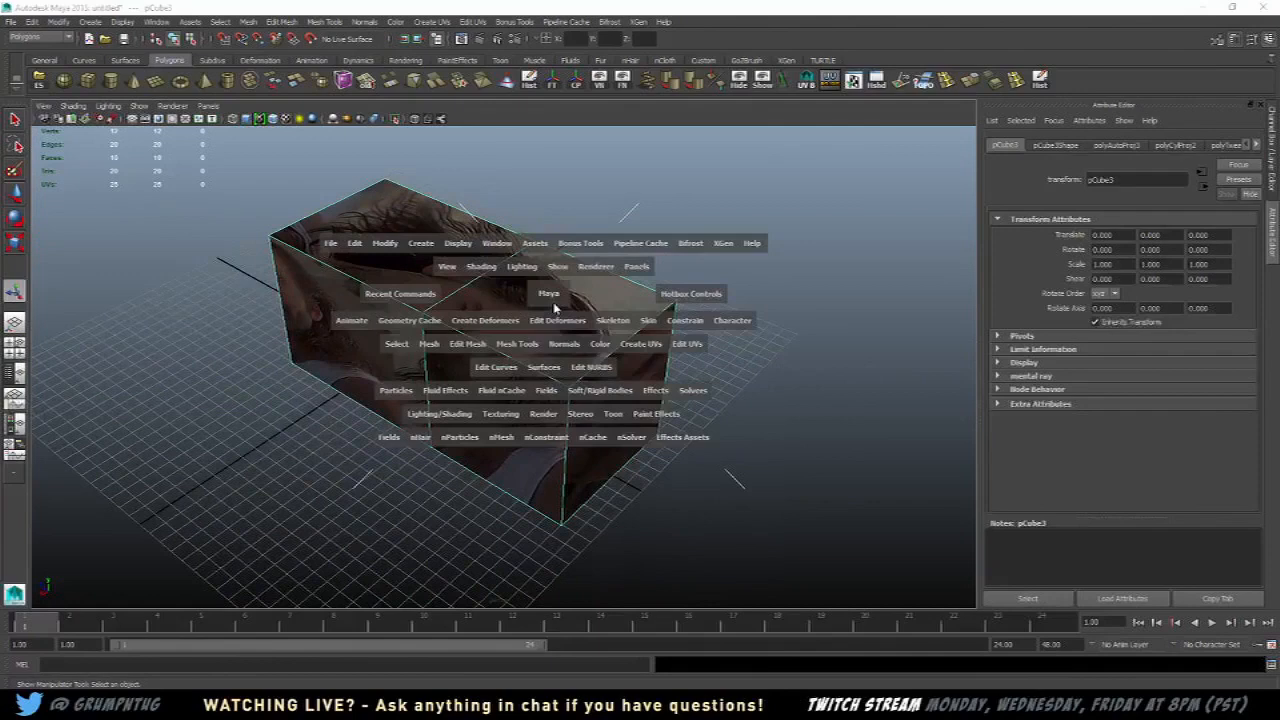
pyautogui.click(645, 346)
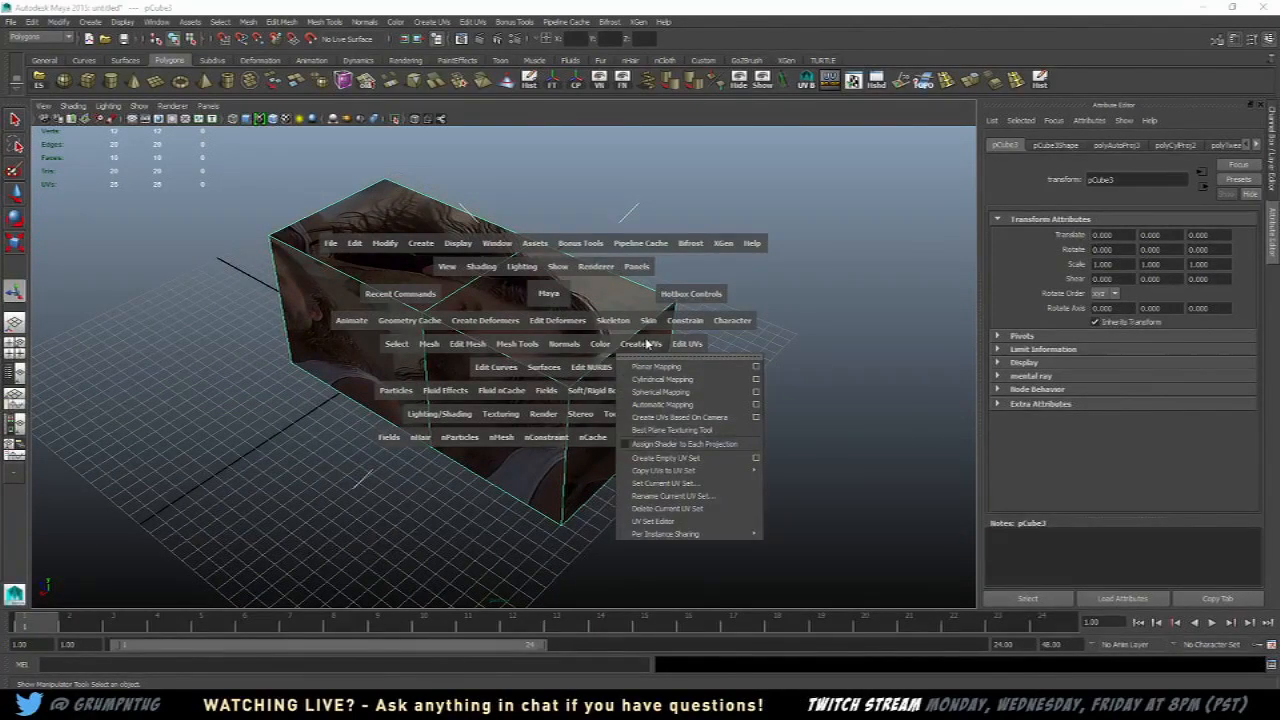
pyautogui.click(703, 420)
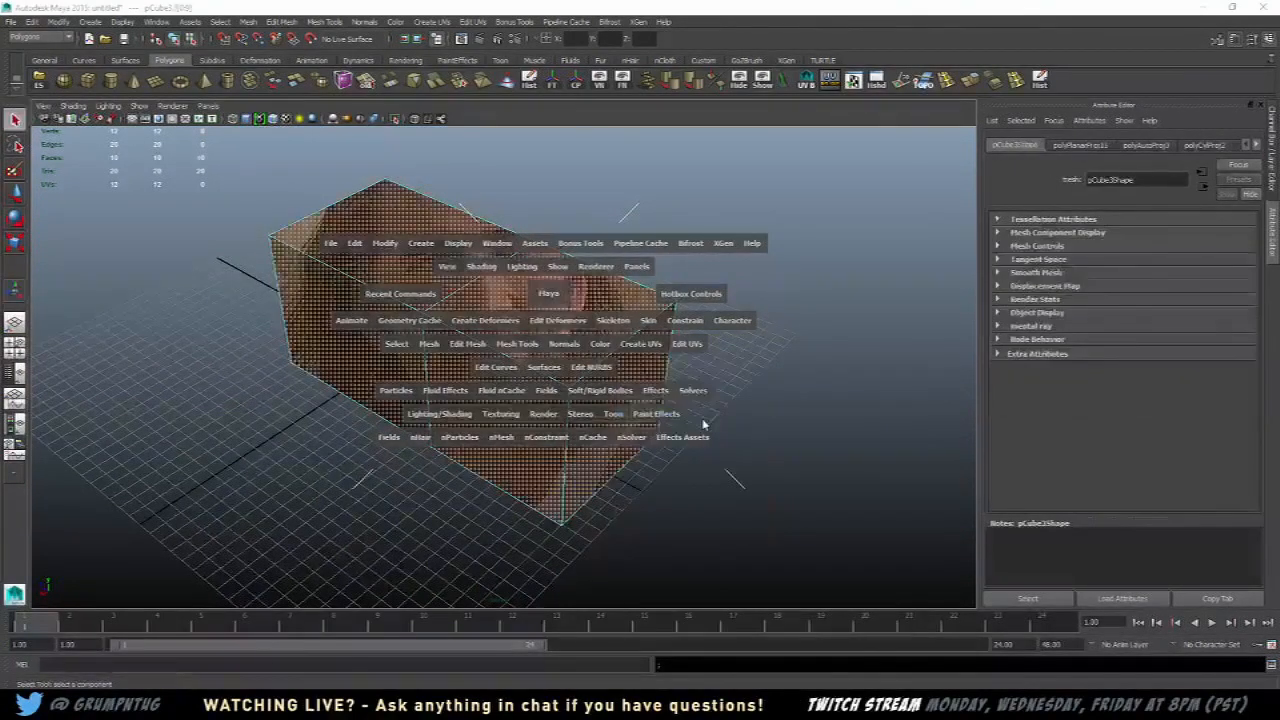
# Step: Reselect the joined cubes in object mode and re-create their camera-based UVs from a raised view of the long side
pyautogui.moveTo(583, 313); pyautogui.dragTo(638, 296, button='right')
pyautogui.moveTo(715, 274); pyautogui.dragTo(826, 319)
pyautogui.click(524, 341)
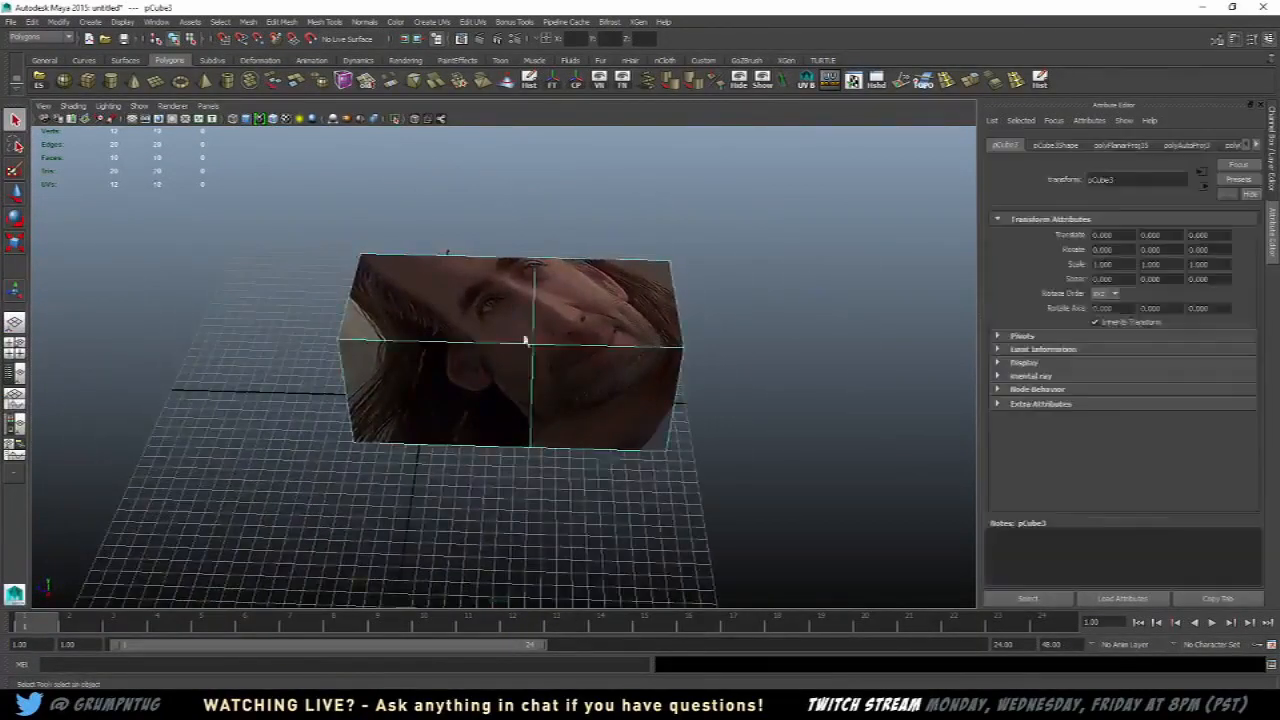
pyautogui.press('g')
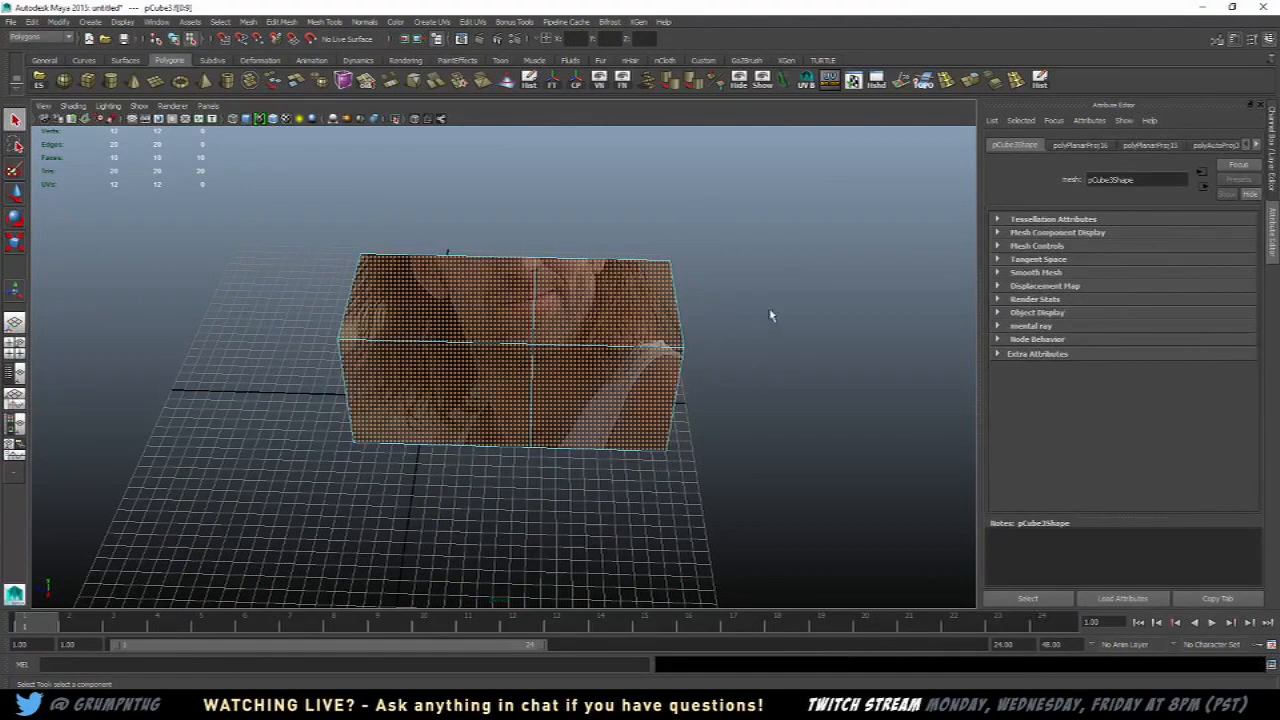
pyautogui.click(771, 315)
# Step: Create camera-based UVs for the joined cubes from a low view facing the long side, then deselect them in object mode
pyautogui.keyDown('alt'); pyautogui.moveTo(578, 340); pyautogui.dragTo(534, 278); pyautogui.keyUp('alt')
pyautogui.moveTo(554, 260); pyautogui.dragTo(612, 245, button='right')
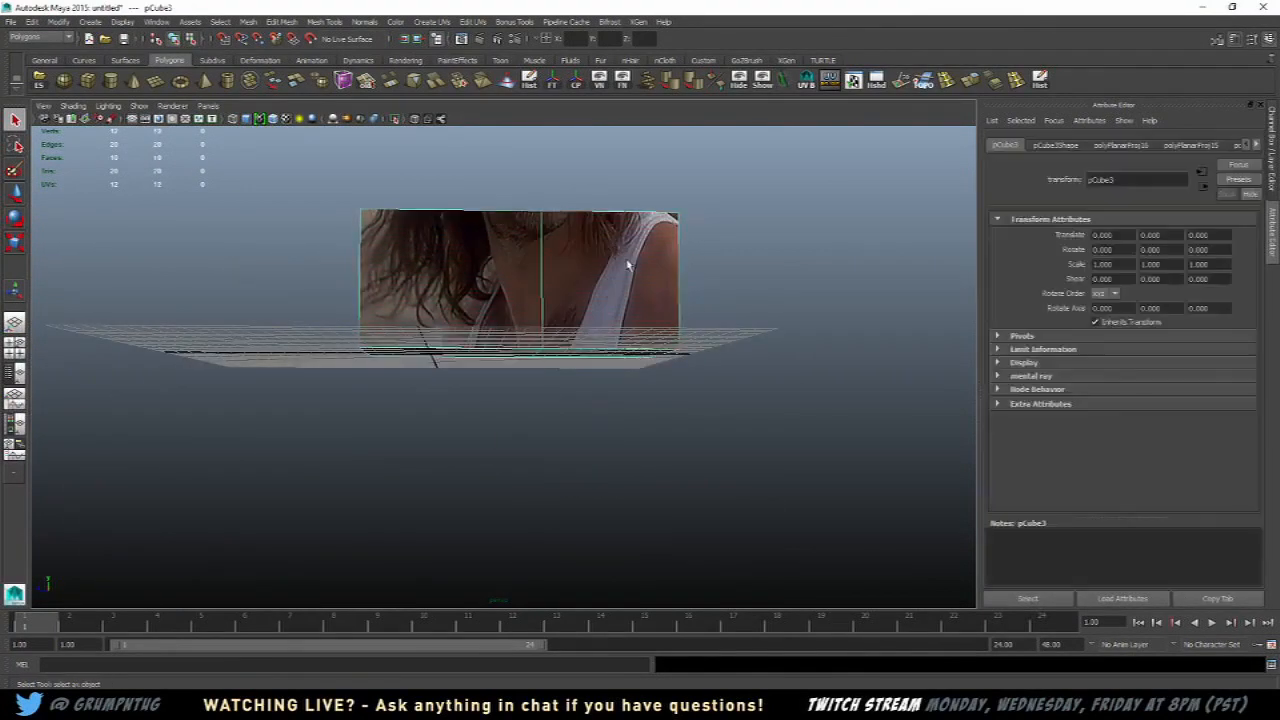
pyautogui.press('g')
pyautogui.click(763, 247)
pyautogui.keyDown('alt'); pyautogui.moveTo(801, 219); pyautogui.dragTo(760, 244); pyautogui.keyUp('alt')
pyautogui.click(667, 262)
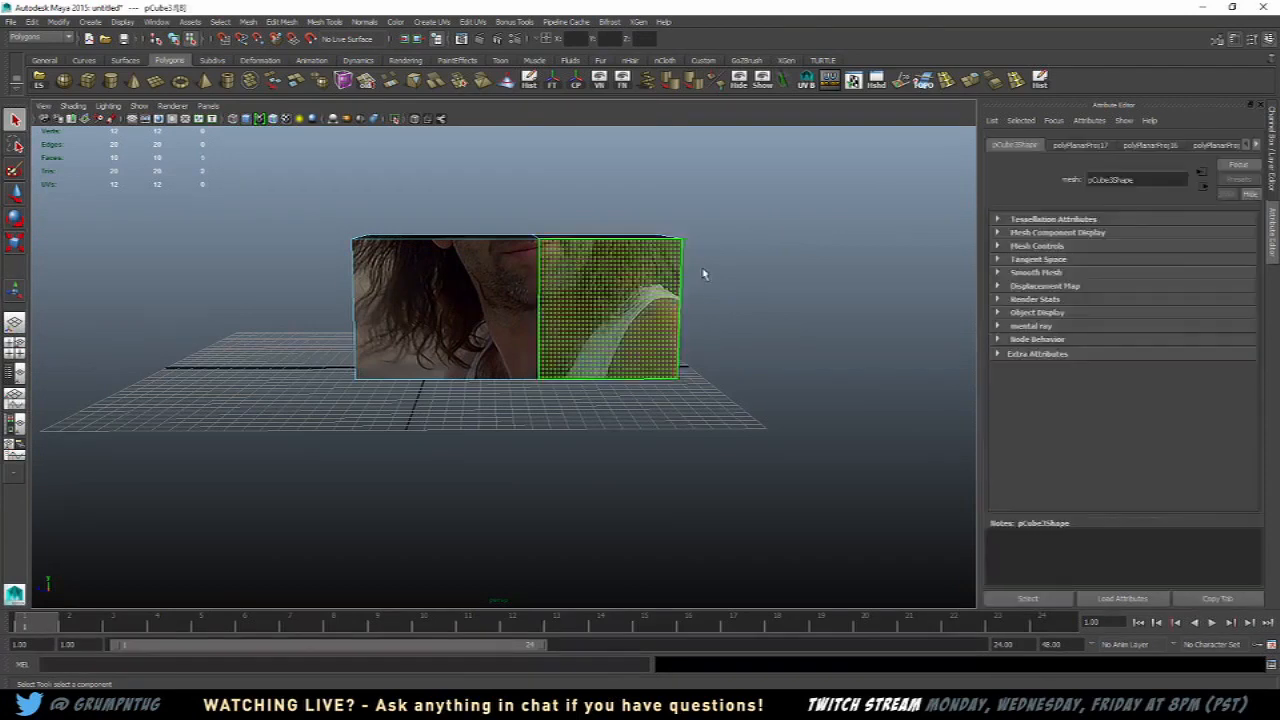
pyautogui.moveTo(650, 256); pyautogui.dragTo(634, 268, button='right')
pyautogui.moveTo(634, 268); pyautogui.dragTo(694, 249, button='right')
pyautogui.click(769, 249)
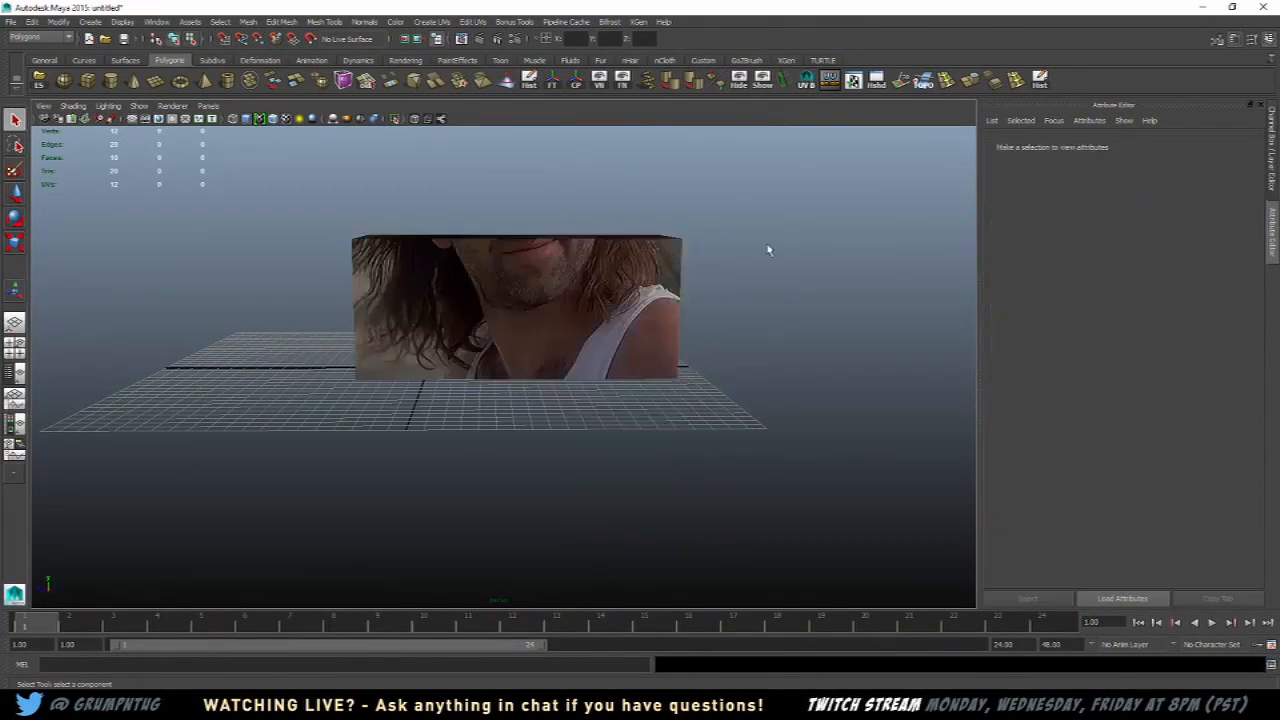
# Step: Select the joined cubes and create camera-based UVs from a view facing their end face
pyautogui.keyDown('alt'); pyautogui.moveTo(769, 249); pyautogui.dragTo(633, 236); pyautogui.keyUp('alt')
pyautogui.click(522, 297)
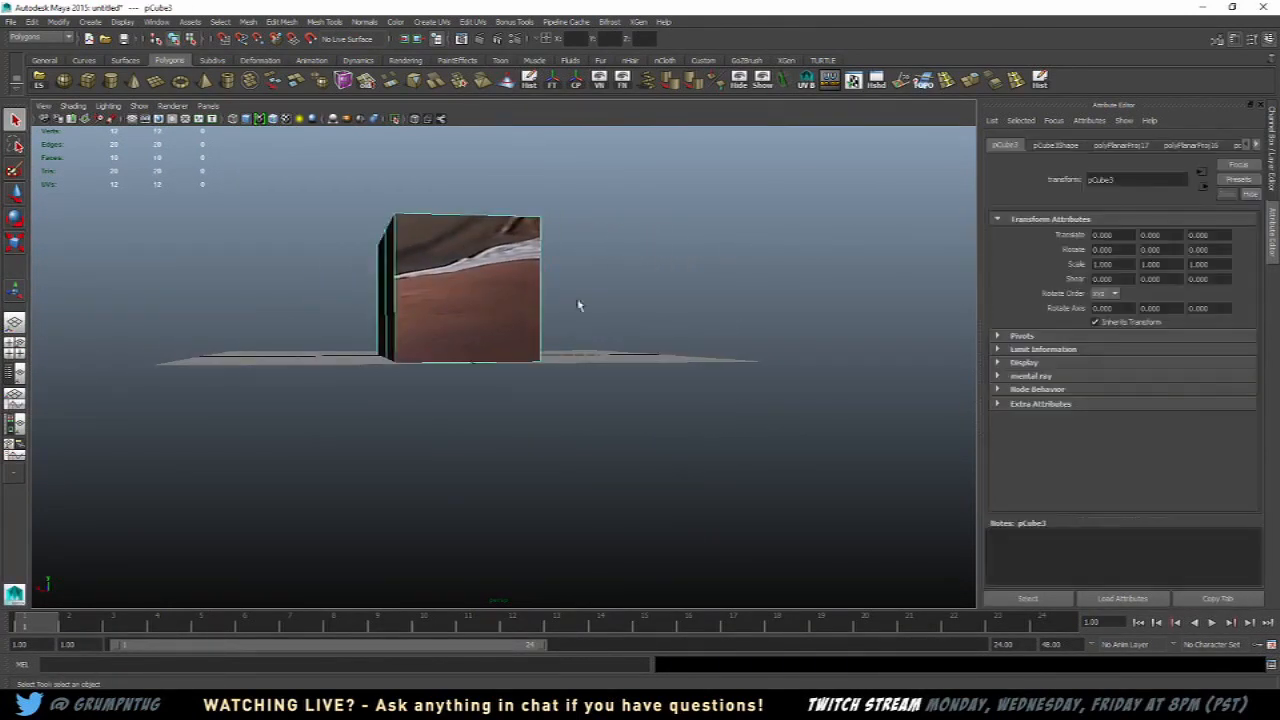
pyautogui.keyDown('alt'); pyautogui.moveTo(658, 300); pyautogui.dragTo(771, 432); pyautogui.keyUp('alt')
pyautogui.press('space')
pyautogui.click(797, 302)
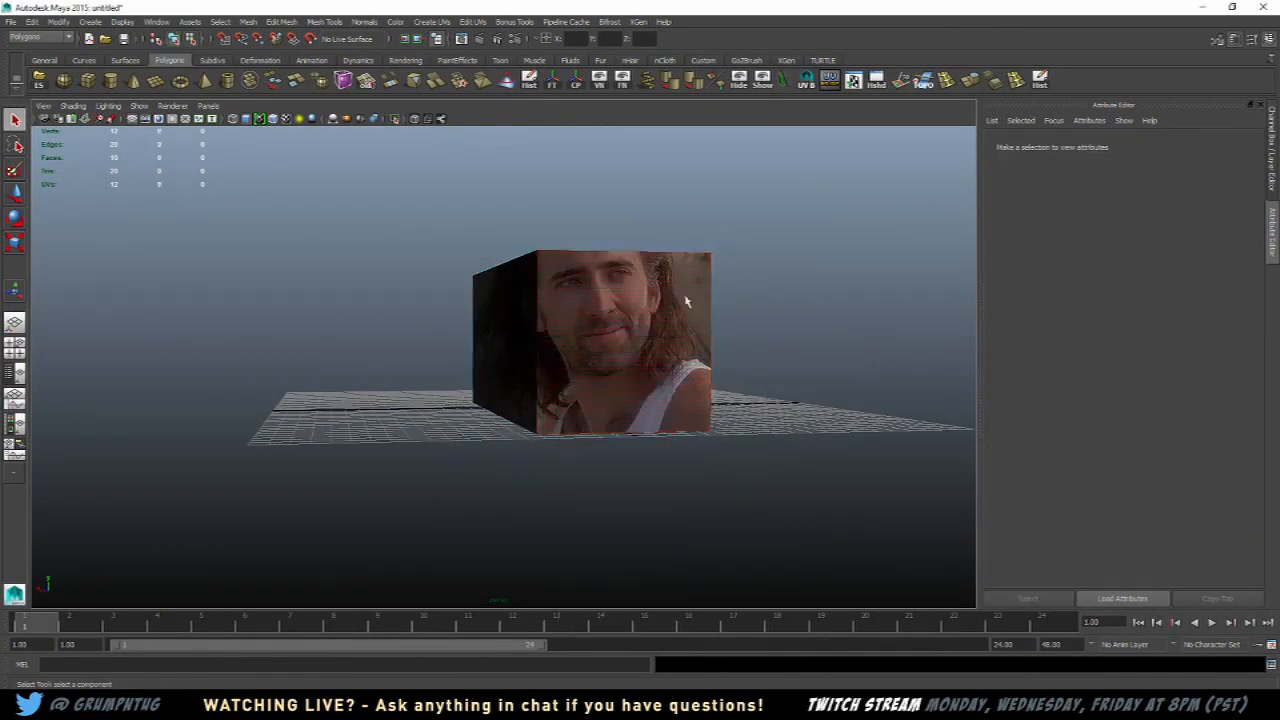
# Step: Select one top face and the side face of the other cube, and create UVs for them based on the camera
pyautogui.keyDown('alt'); pyautogui.moveTo(797, 293); pyautogui.dragTo(628, 300); pyautogui.keyUp('alt')
pyautogui.moveTo(590, 250); pyautogui.dragTo(540, 250, button='right')
pyautogui.click(509, 251)
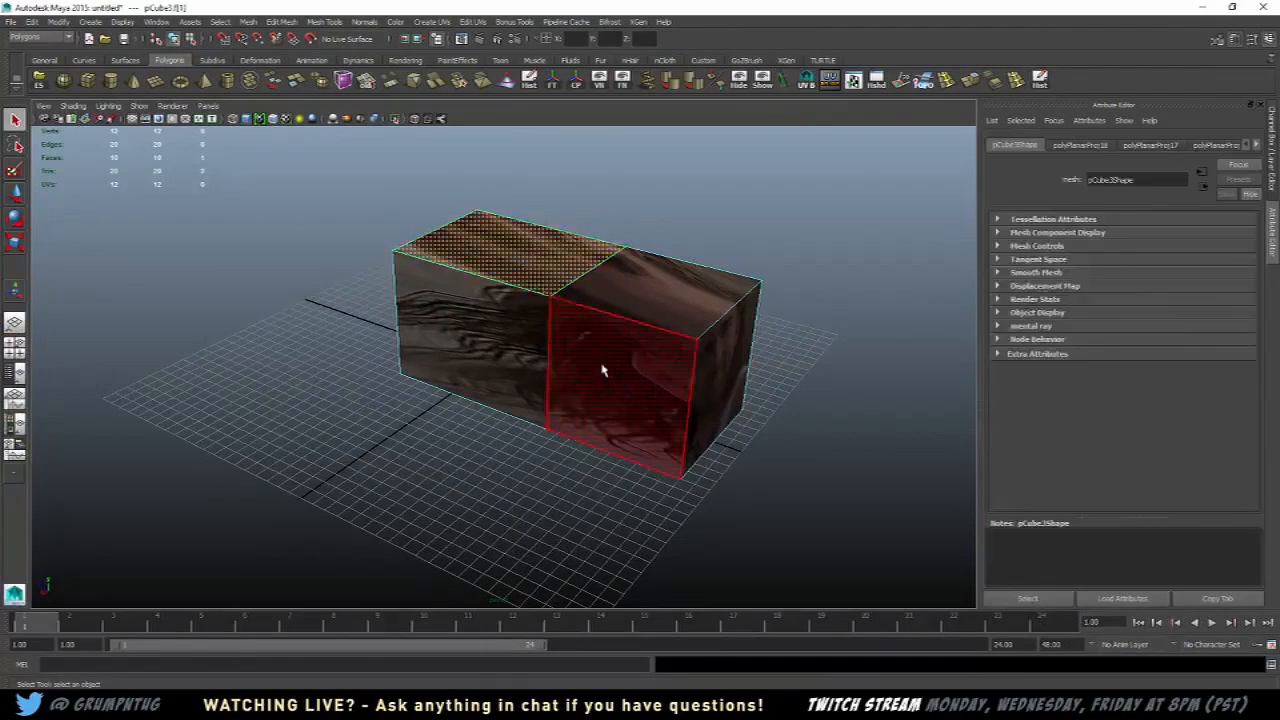
pyautogui.keyDown('shift'); pyautogui.click(600, 366); pyautogui.keyUp('shift')
pyautogui.keyDown('alt'); pyautogui.moveTo(866, 211); pyautogui.dragTo(838, 208); pyautogui.keyUp('alt')
pyautogui.press('space')
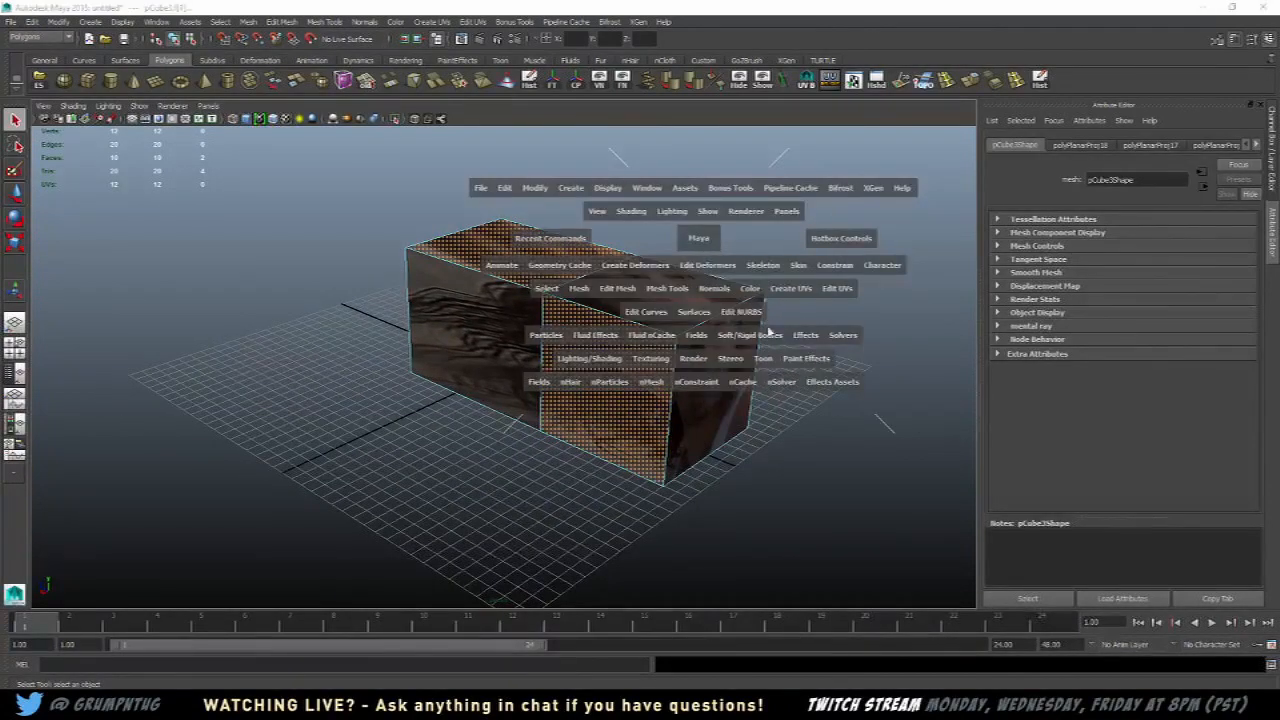
pyautogui.click(800, 289)
pyautogui.click(830, 371)
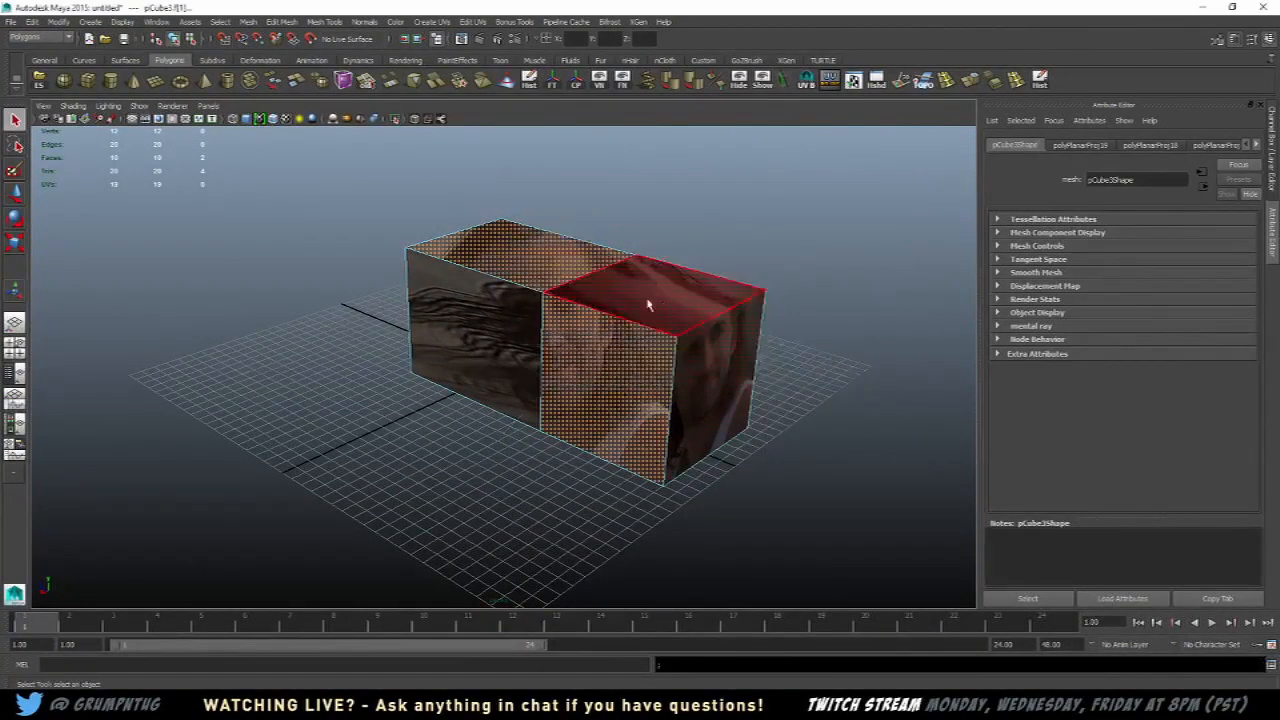
# Step: Deselect everything in object mode and examine how the camera-based texture stretches across the joined cubes from different angles
pyautogui.moveTo(587, 292); pyautogui.dragTo(605, 287, button='right')
pyautogui.click(745, 235)
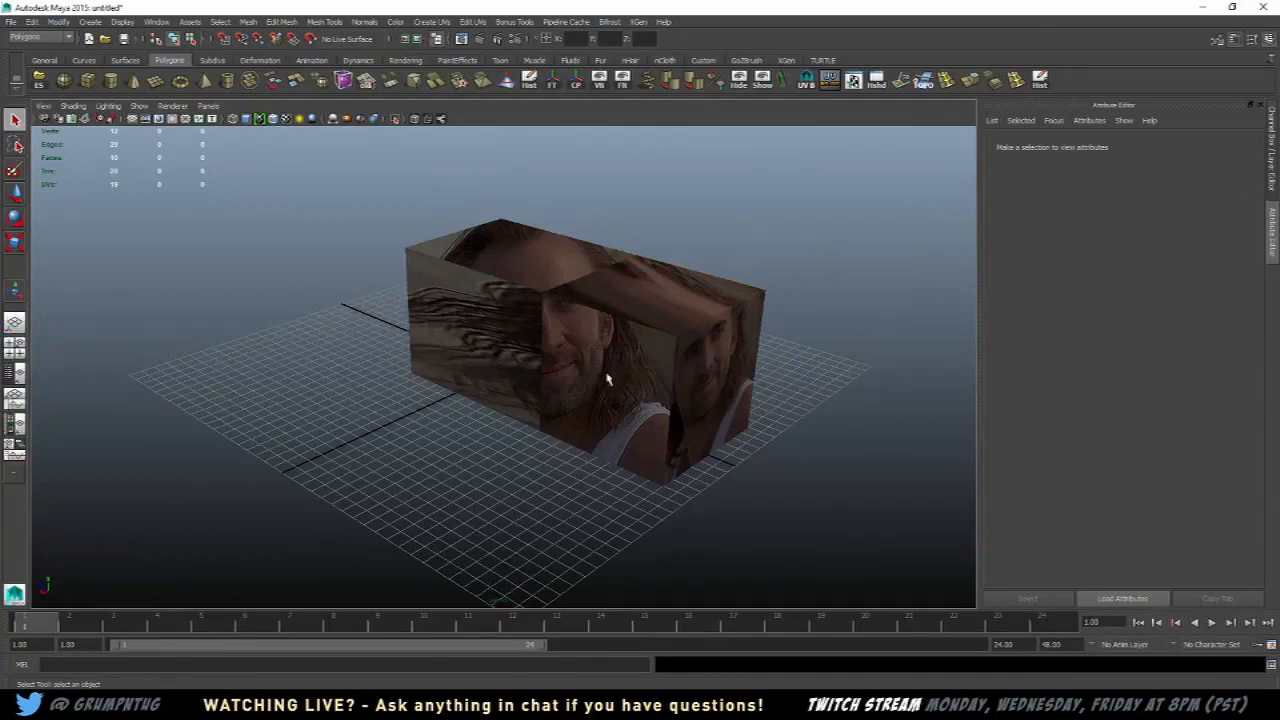
pyautogui.moveTo(753, 320)
pyautogui.keyDown('alt'); pyautogui.mouseDown()
pyautogui.moveTo(606, 329)
pyautogui.moveTo(772, 326)
pyautogui.mouseUp(); pyautogui.keyUp('alt')
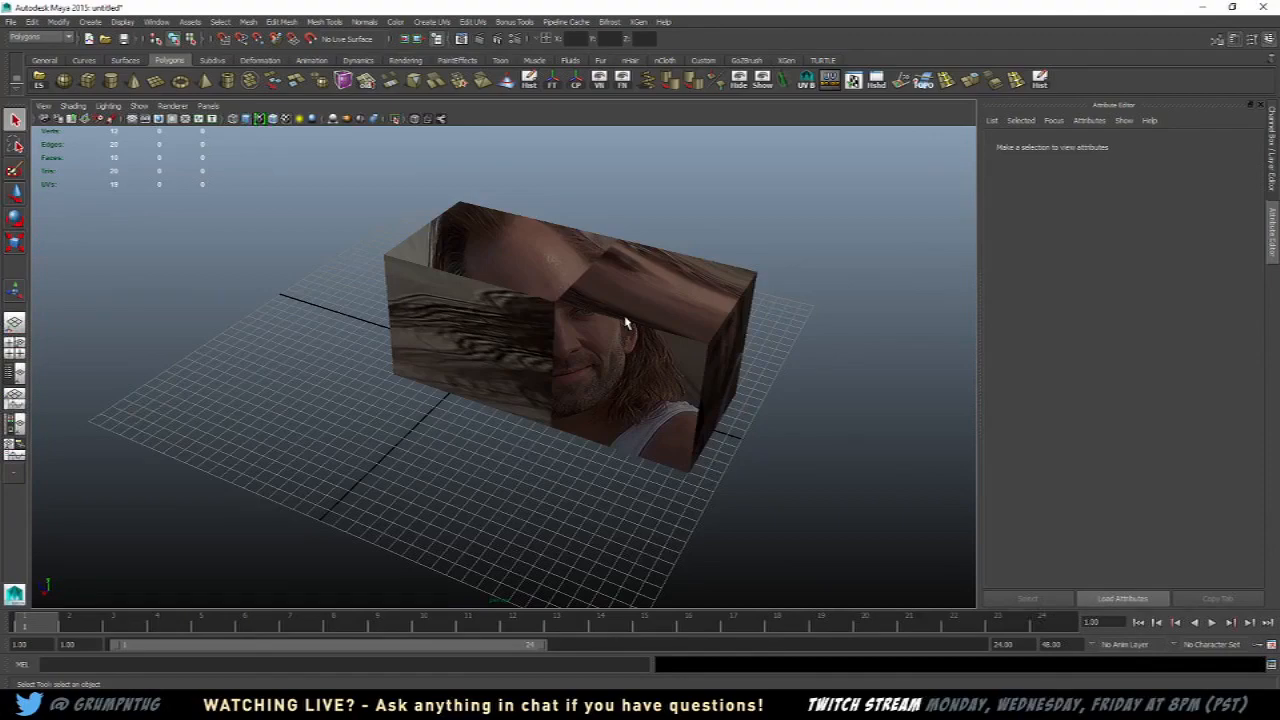
pyautogui.keyDown('alt'); pyautogui.moveTo(630, 322); pyautogui.dragTo(615, 431); pyautogui.keyUp('alt')
pyautogui.scroll(-2, 726, 395)
pyautogui.scroll(-3, 600, 406)
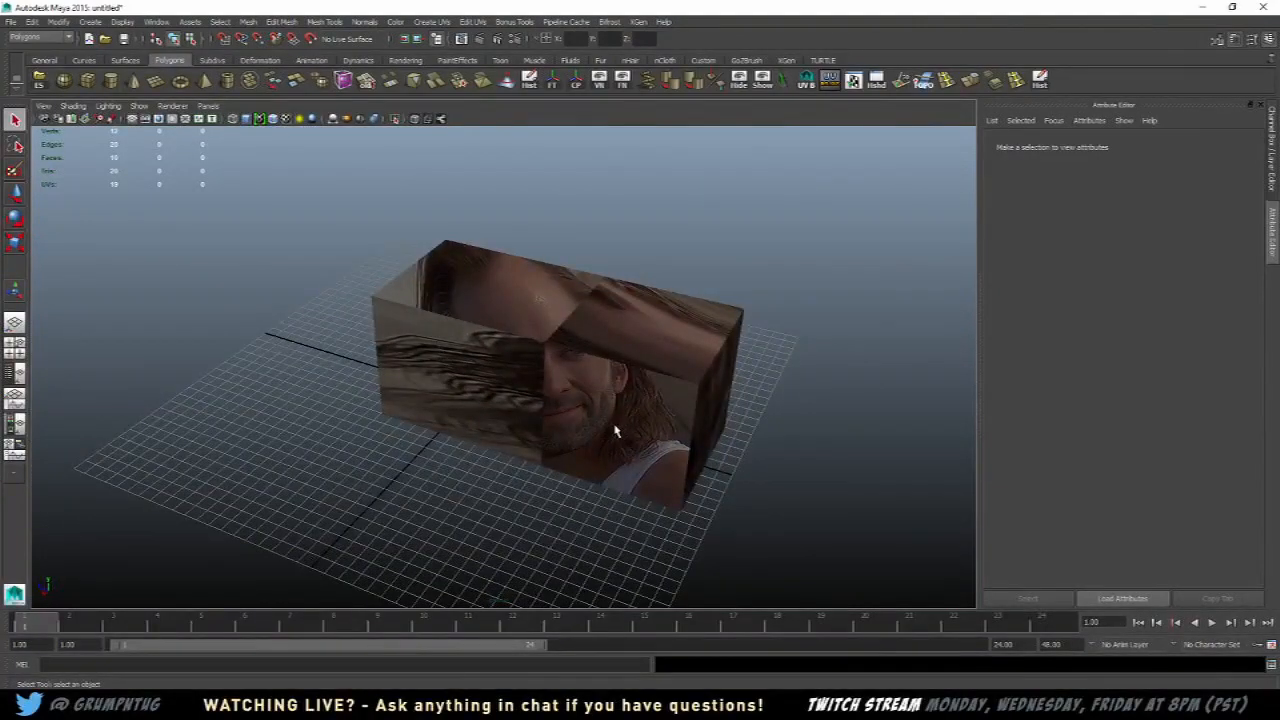
pyautogui.scroll(4, 620, 430)
pyautogui.keyDown('alt'); pyautogui.moveTo(712, 424); pyautogui.dragTo(606, 395); pyautogui.keyUp('alt')
pyautogui.scroll(-3, 600, 390)
pyautogui.keyDown('alt'); pyautogui.moveTo(478, 338); pyautogui.dragTo(578, 350); pyautogui.keyUp('alt')
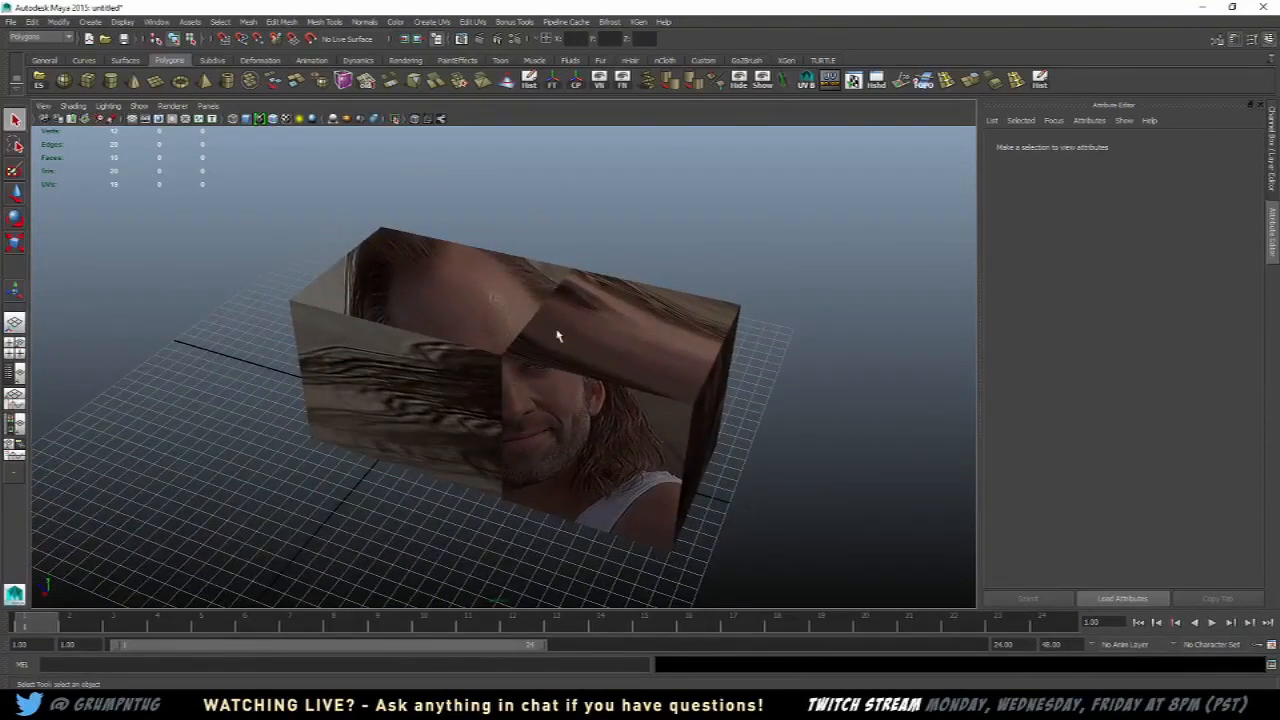
# Step: Select the joined cubes, open the UV Texture Editor, and move the topmost UV of the camera-projected shell upward
pyautogui.click(586, 343)
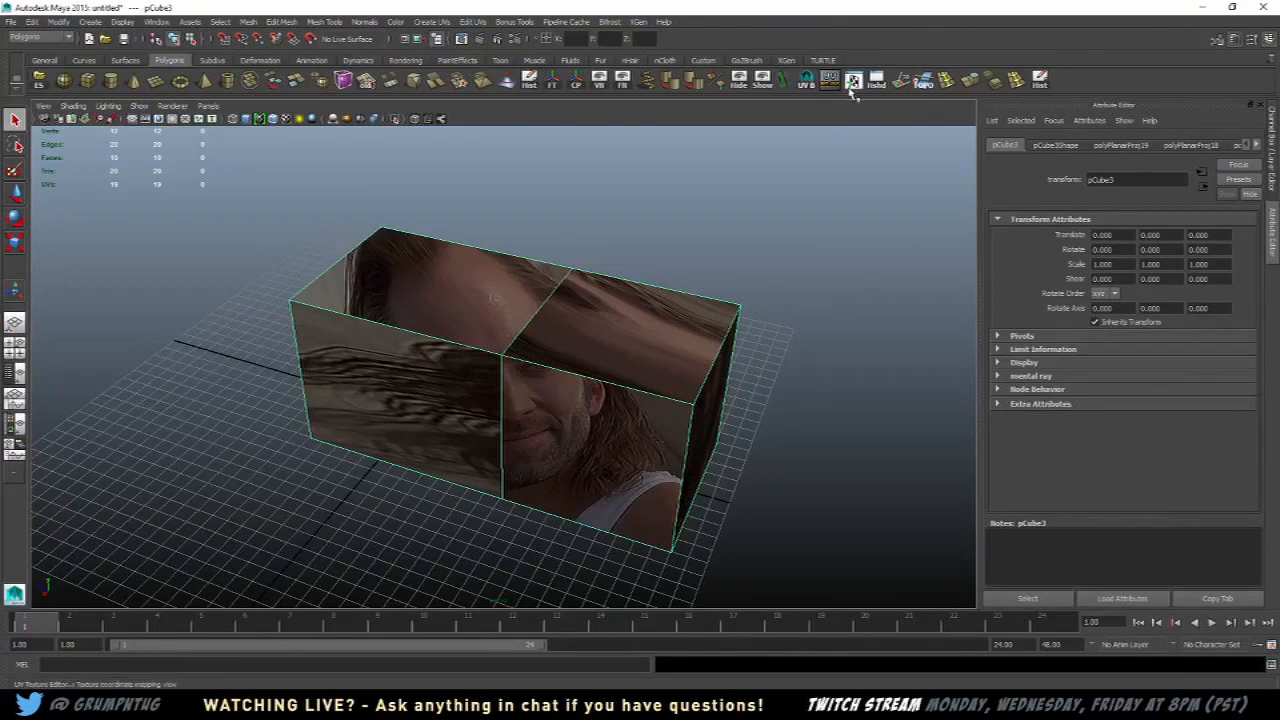
pyautogui.click(853, 82)
pyautogui.moveTo(768, 251); pyautogui.dragTo(793, 253, button='right')
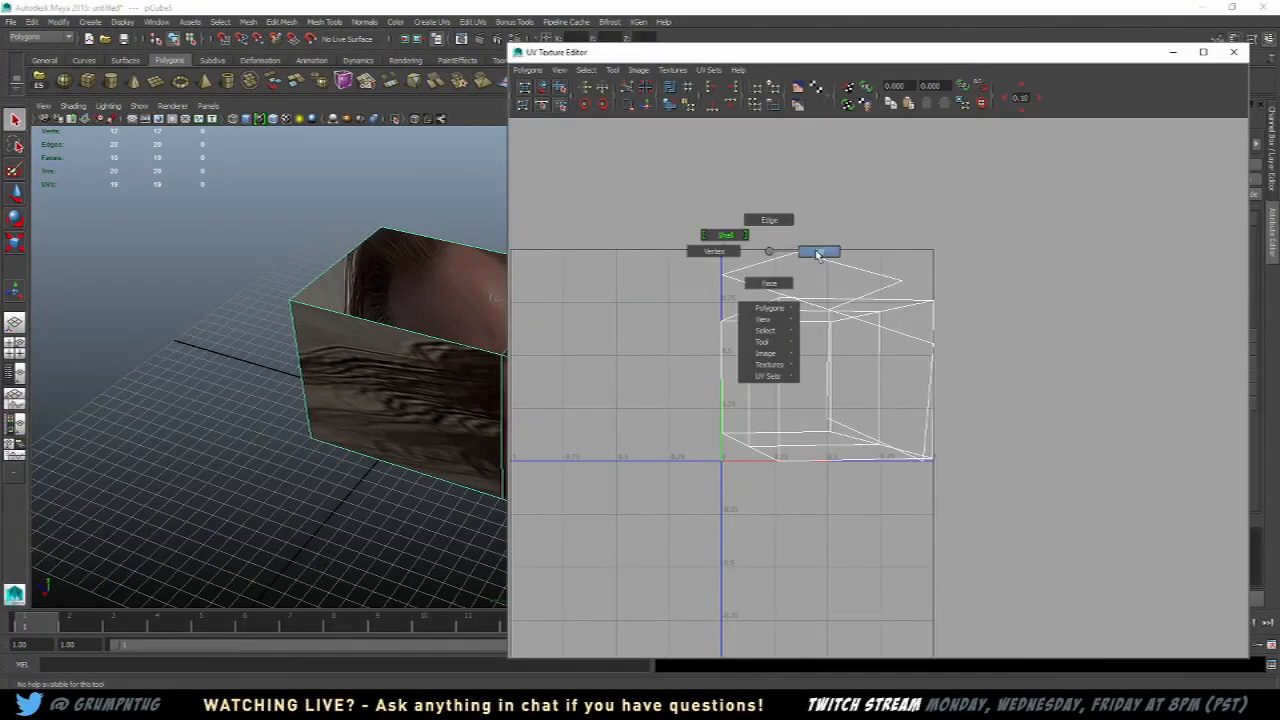
pyautogui.moveTo(818, 254); pyautogui.dragTo(816, 254, button='right')
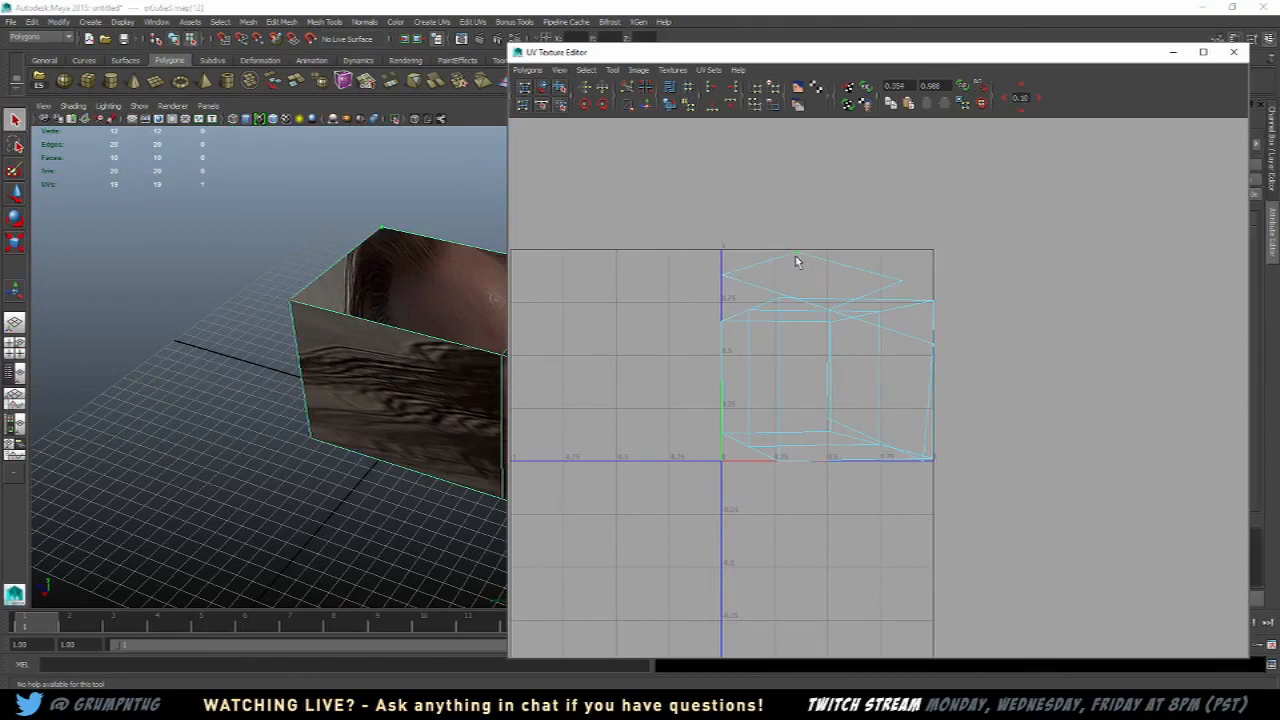
pyautogui.press('w')
pyautogui.moveTo(796, 262); pyautogui.dragTo(813, 220)
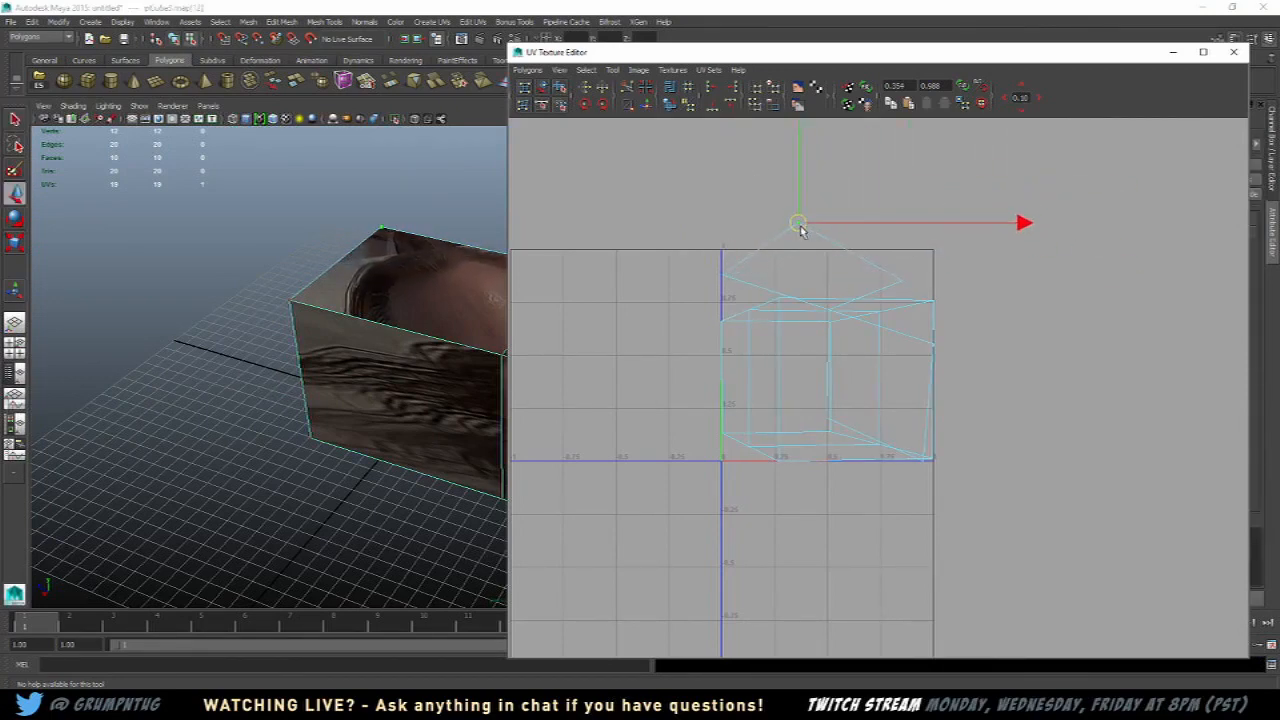
# Step: Select the whole shell of the camera-projected top and side faces, scale it up, and move it outside the 0-1 UV square
pyautogui.press('e')
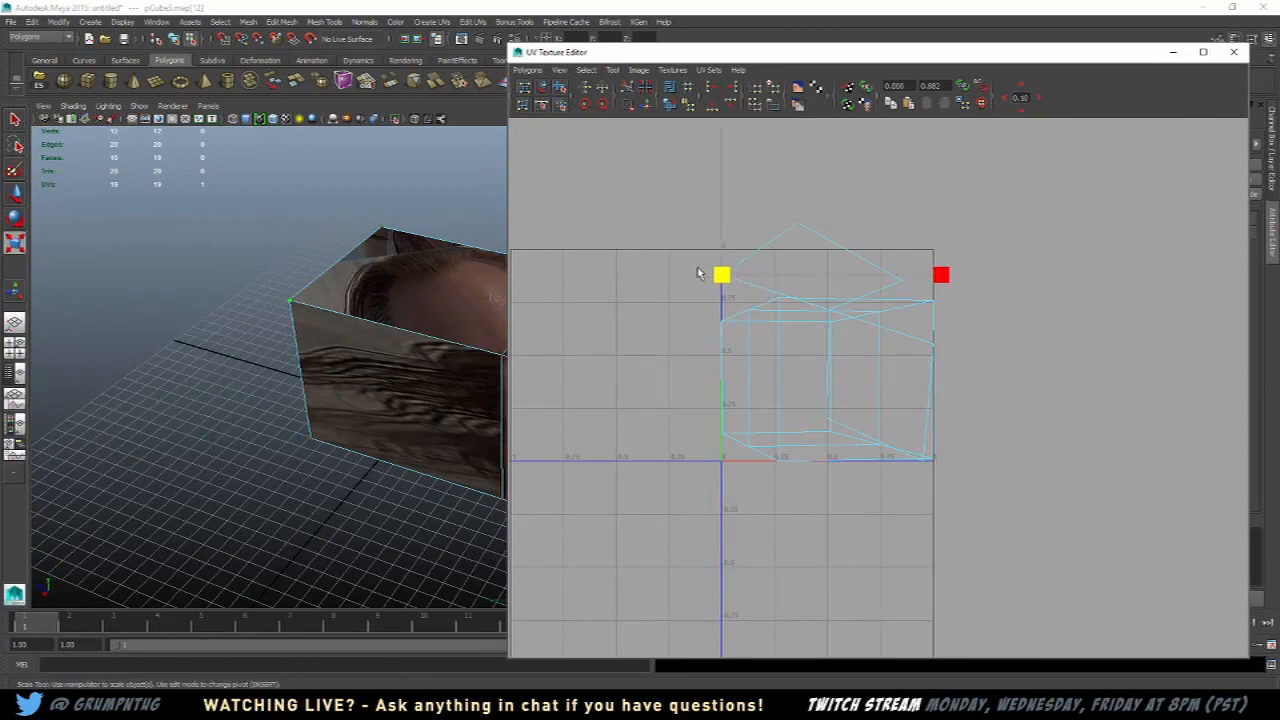
pyautogui.moveTo(701, 251); pyautogui.dragTo(760, 355, button='right')
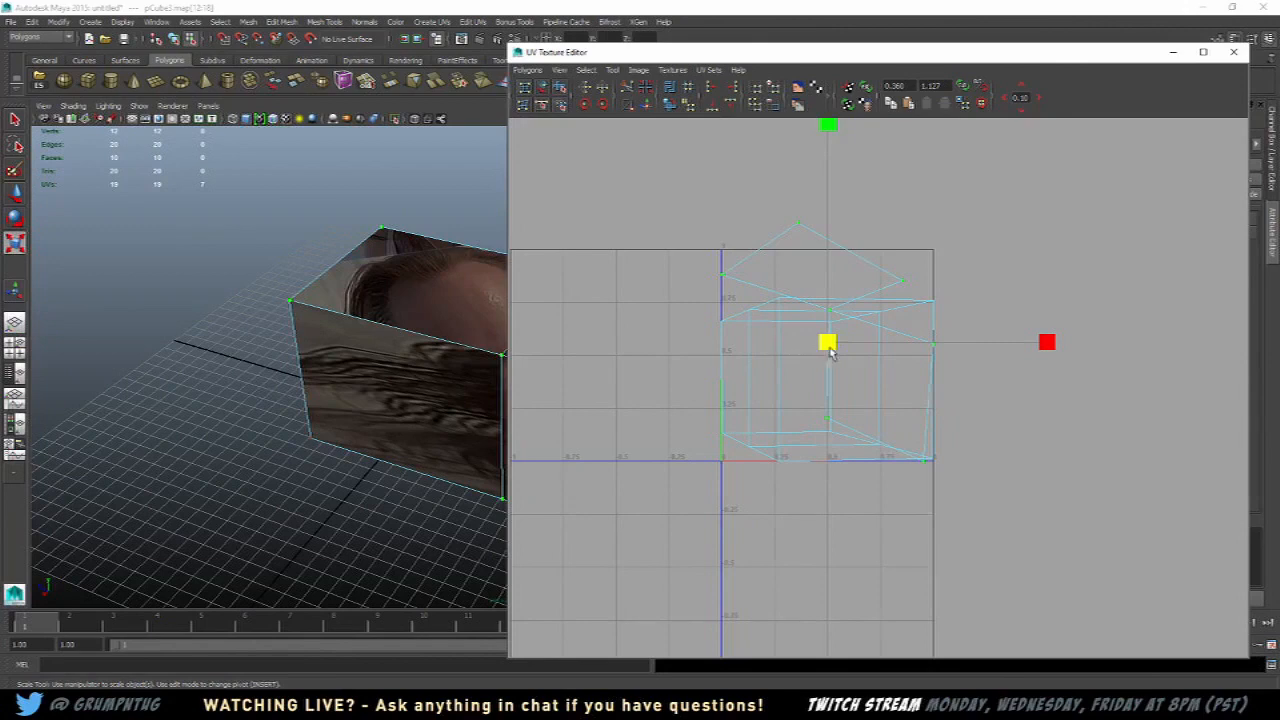
pyautogui.moveTo(830, 352); pyautogui.dragTo(1014, 243)
pyautogui.press('w')
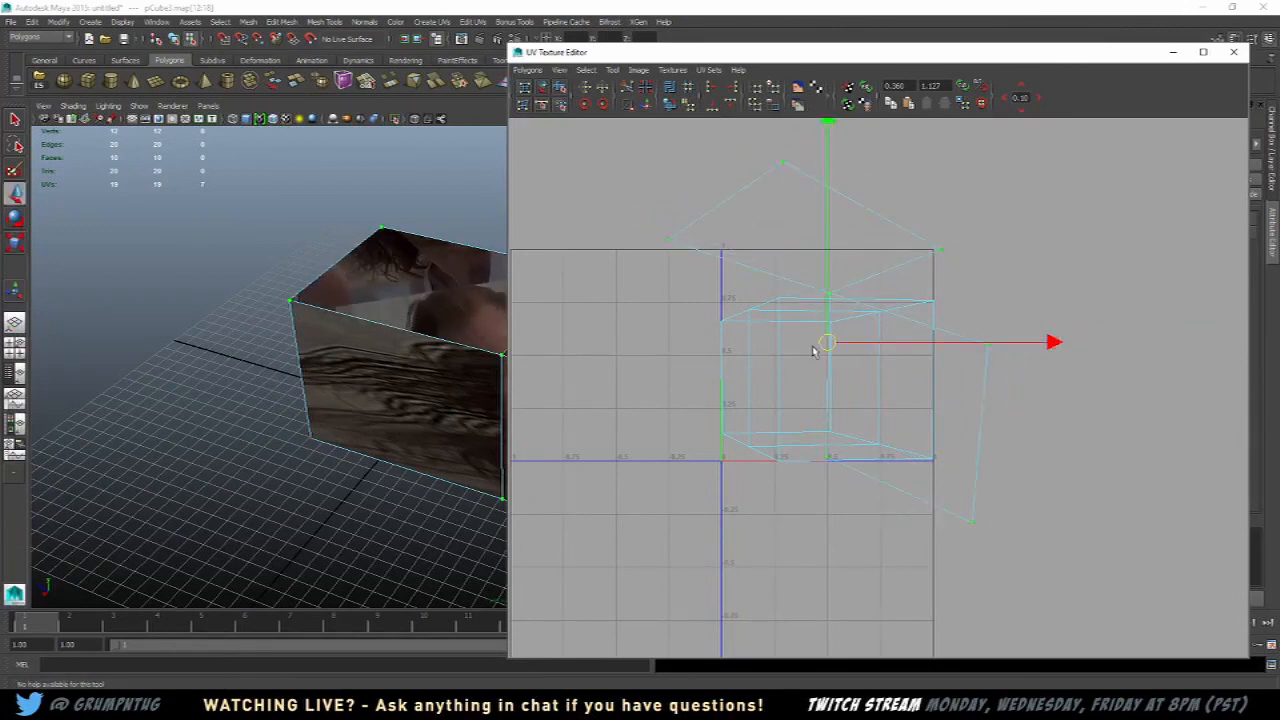
pyautogui.moveTo(828, 342); pyautogui.dragTo(1023, 300)
pyautogui.keyDown('alt'); pyautogui.moveTo(1027, 279); pyautogui.dragTo(900, 346, button='middle'); pyautogui.keyUp('alt')
pyautogui.keyDown('alt'); pyautogui.moveTo(410, 299); pyautogui.dragTo(382, 305, button='middle'); pyautogui.keyUp('alt')
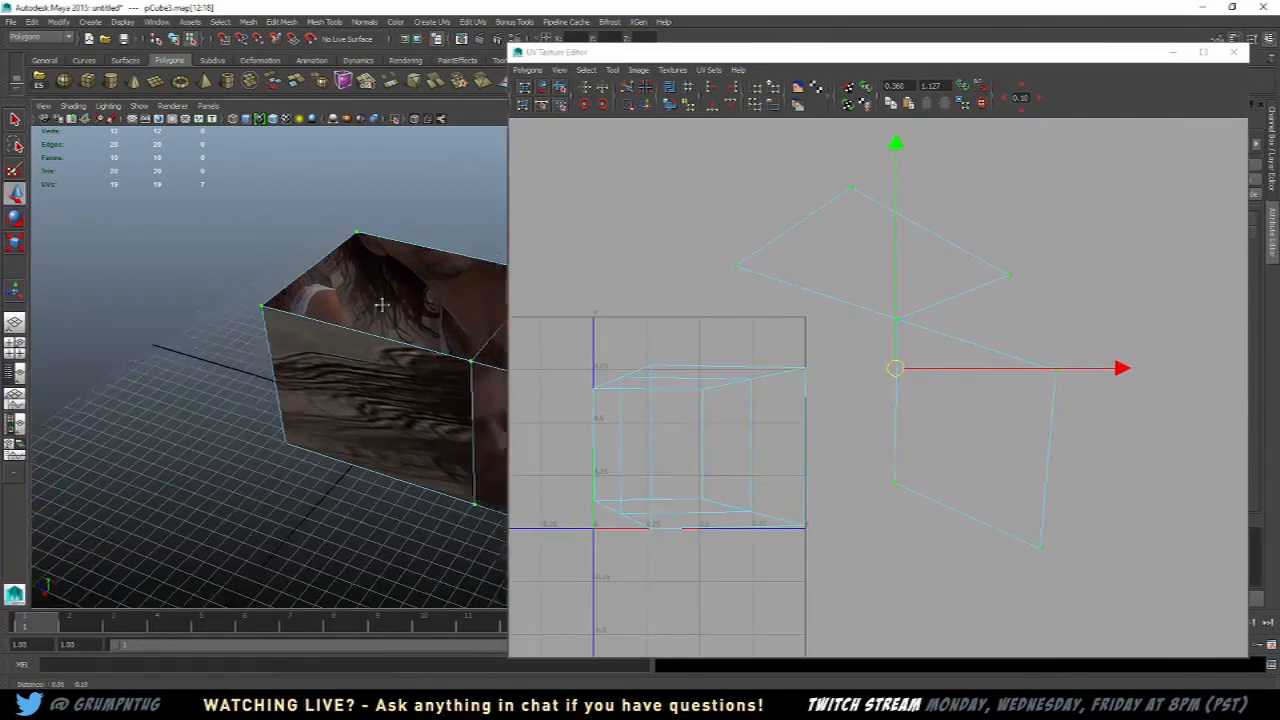
pyautogui.keyDown('alt'); pyautogui.moveTo(381, 305); pyautogui.dragTo(344, 366); pyautogui.keyUp('alt')
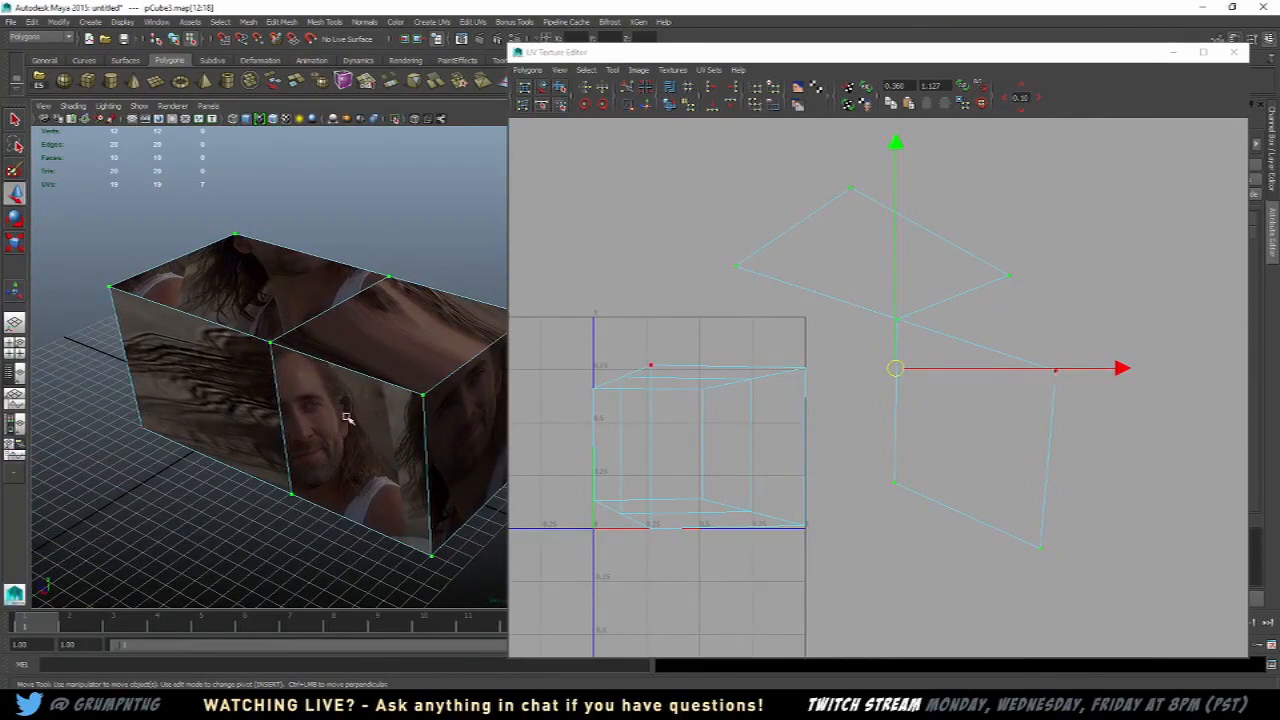
pyautogui.keyDown('alt'); pyautogui.moveTo(289, 391); pyautogui.dragTo(251, 291); pyautogui.keyUp('alt')
# Step: Select the far top face and the nonadjacent end face of the joined cubes, and create UVs for them based on the camera
pyautogui.press('F11')
pyautogui.click(318, 288)
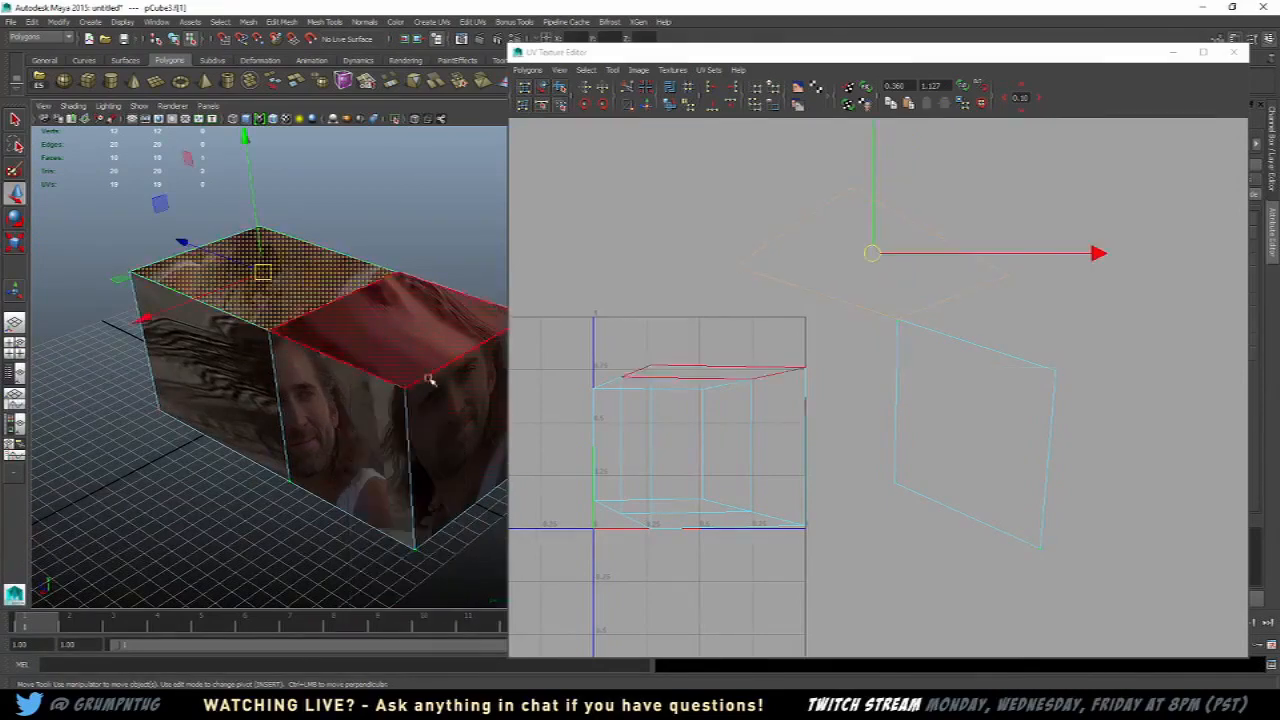
pyautogui.keyDown('shift'); pyautogui.click(463, 423); pyautogui.keyUp('shift')
pyautogui.keyDown('alt'); pyautogui.moveTo(463, 423); pyautogui.dragTo(431, 414); pyautogui.keyUp('alt')
pyautogui.keyDown('alt'); pyautogui.moveTo(431, 414); pyautogui.dragTo(380, 384, button='middle'); pyautogui.keyUp('alt')
pyautogui.press('space')
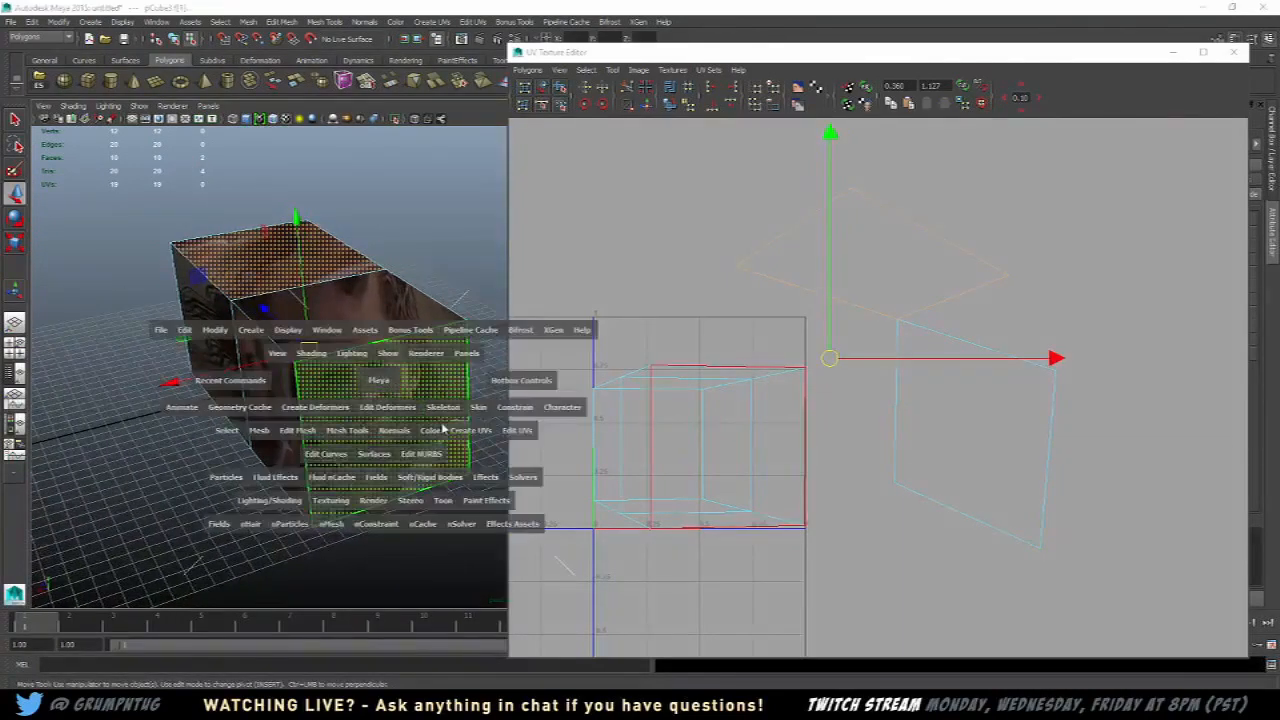
pyautogui.click(464, 431)
pyautogui.click(534, 504)
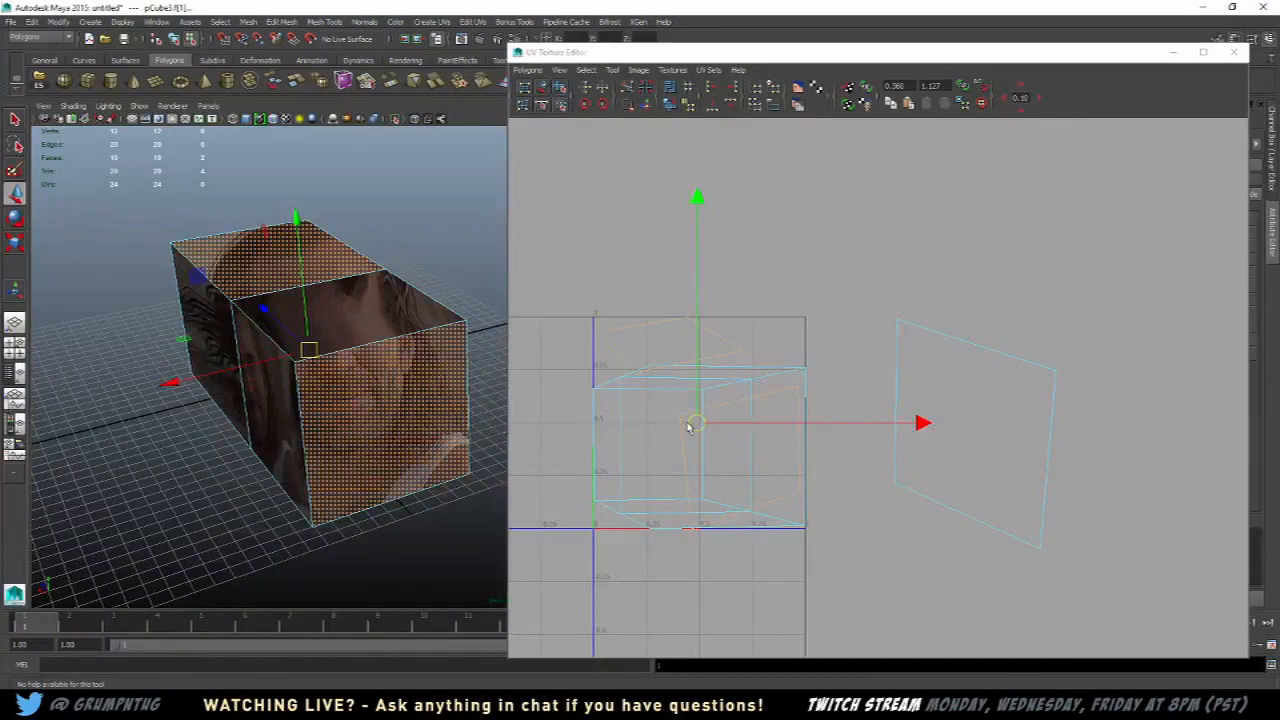
# Step: Move the new top-face and end-face shells above the 0-1 UV square, then clear the selection in UV mode
pyautogui.moveTo(696, 422); pyautogui.dragTo(753, 186)
pyautogui.keyDown('alt'); pyautogui.moveTo(753, 186); pyautogui.dragTo(733, 286, button='middle'); pyautogui.keyUp('alt')
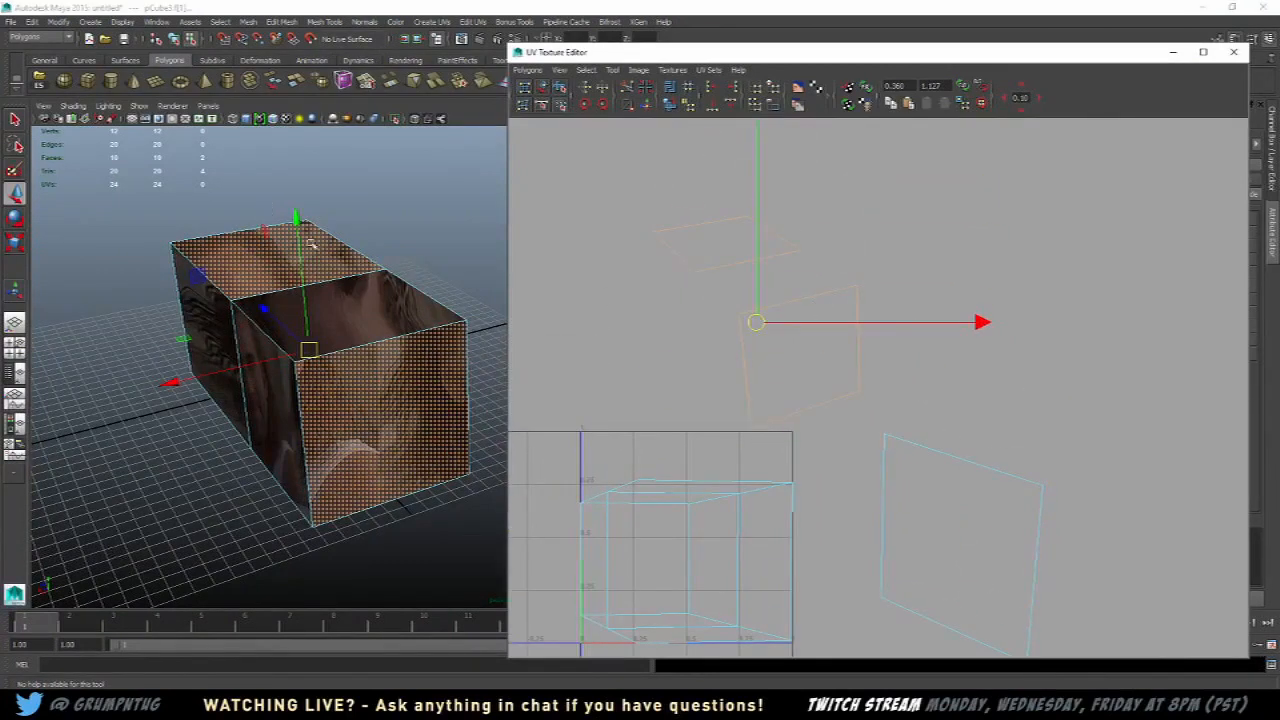
pyautogui.keyDown('alt'); pyautogui.moveTo(370, 328); pyautogui.dragTo(382, 299); pyautogui.keyUp('alt')
pyautogui.keyDown('alt'); pyautogui.moveTo(382, 299); pyautogui.dragTo(401, 322, button='middle'); pyautogui.keyUp('alt')
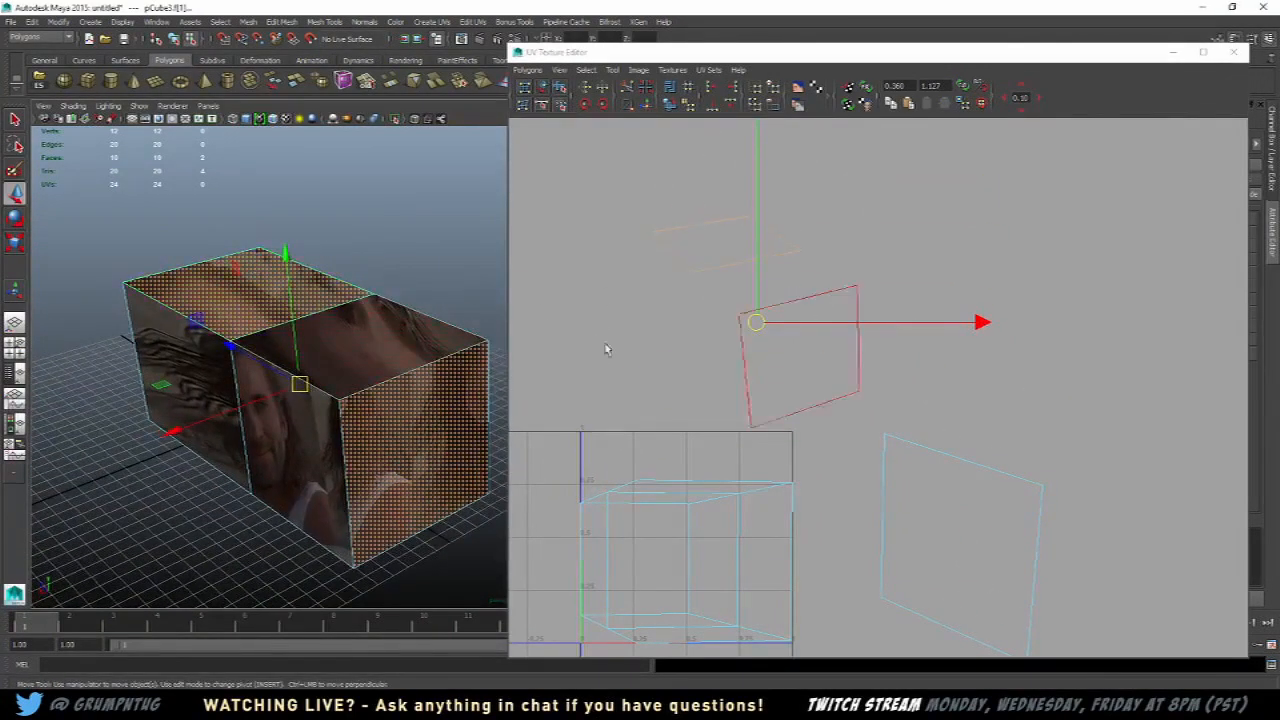
pyautogui.moveTo(617, 268); pyautogui.dragTo(662, 290, button='right')
pyautogui.click(632, 289)
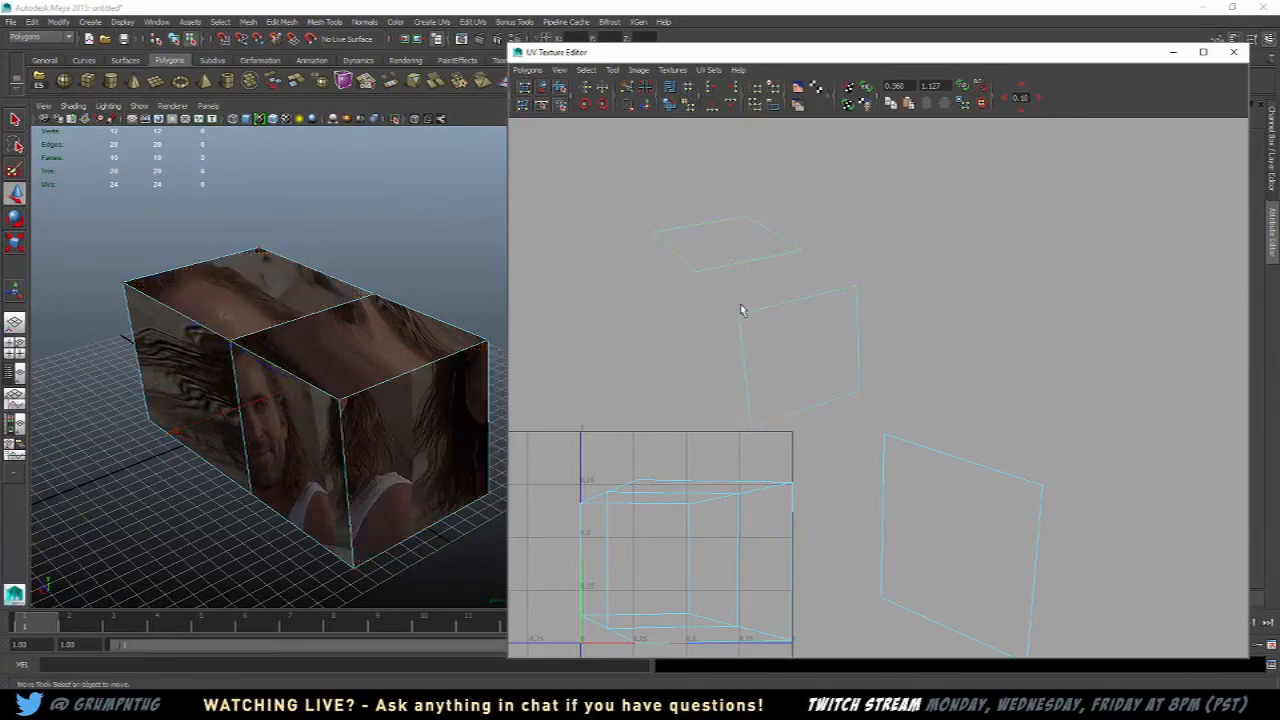
pyautogui.keyDown('alt'); pyautogui.moveTo(741, 306); pyautogui.dragTo(705, 327, button='middle'); pyautogui.keyUp('alt')
# Step: Try to join the end-face shell to the top-face shell by moving its upper UVs onto the matching corners
pyautogui.moveTo(820, 260); pyautogui.dragTo(865, 258, button='right')
pyautogui.click(812, 300)
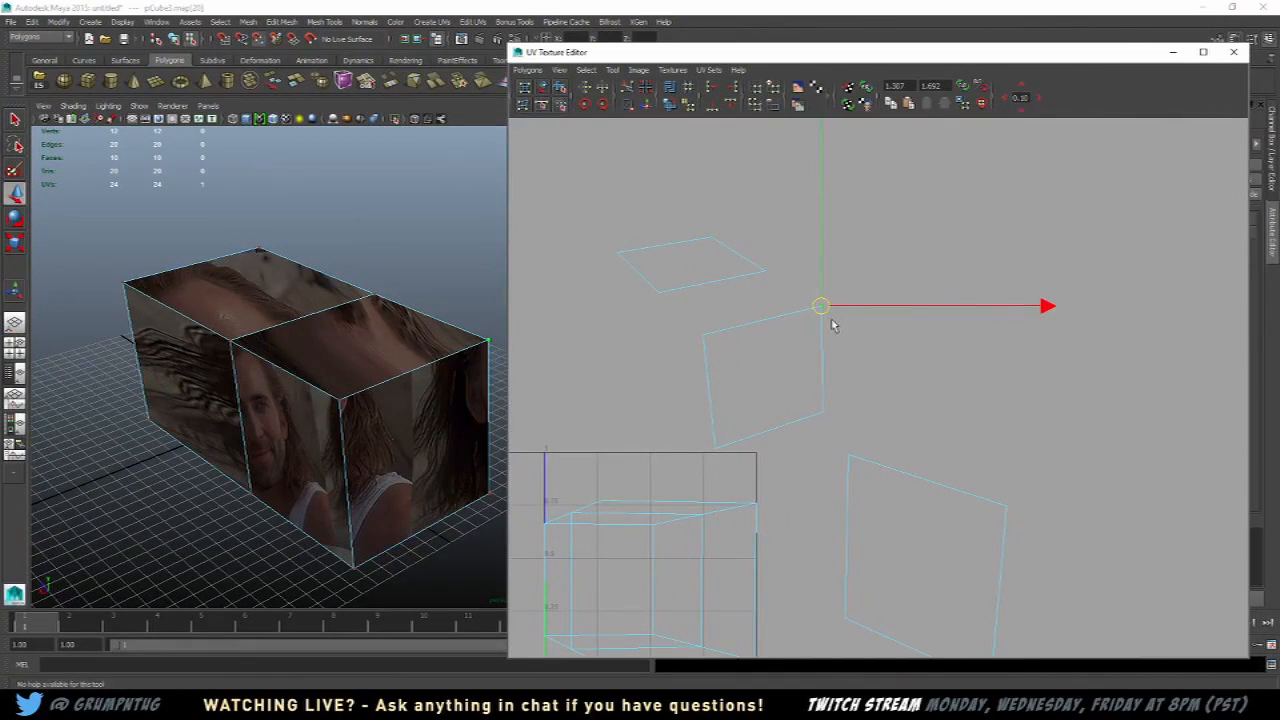
pyautogui.moveTo(820, 306); pyautogui.dragTo(764, 271)
pyautogui.moveTo(683, 322); pyautogui.dragTo(659, 292)
pyautogui.moveTo(606, 246); pyautogui.dragTo(852, 362)
pyautogui.moveTo(704, 277); pyautogui.dragTo(797, 651, button='right')
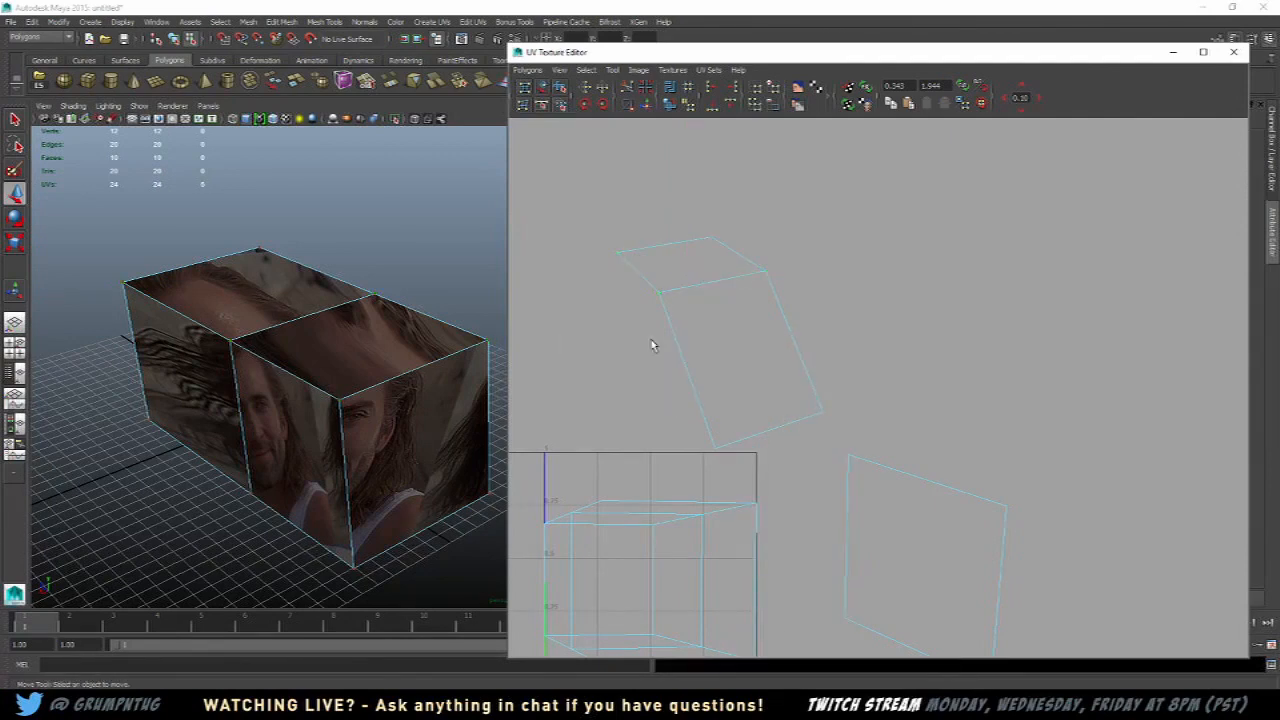
pyautogui.moveTo(661, 303); pyautogui.dragTo(696, 296)
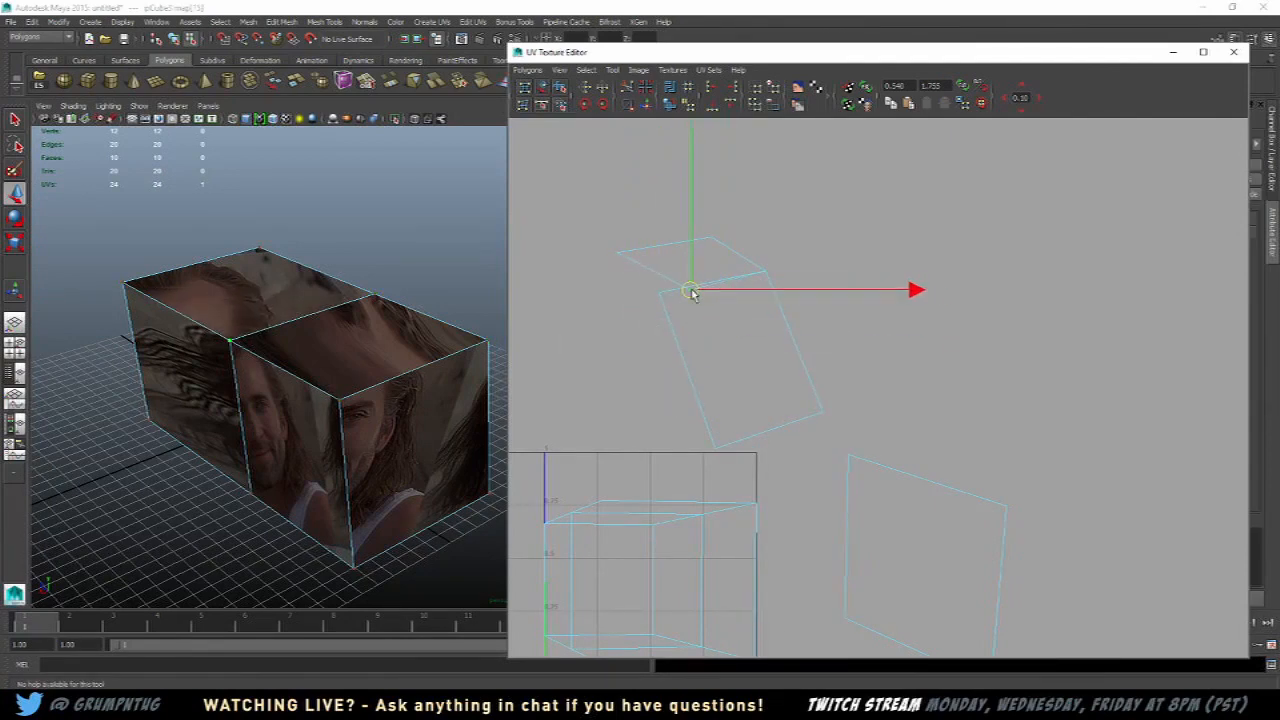
# Step: Undo the moves that placed the end-face shell's UVs against the top-face shell
pyautogui.hotkey('ctrl', 'z')
pyautogui.hotkey('ctrl', 'z')
pyautogui.hotkey('ctrl', 'z')
pyautogui.hotkey('ctrl', 'z')
pyautogui.hotkey('ctrl', 'z')
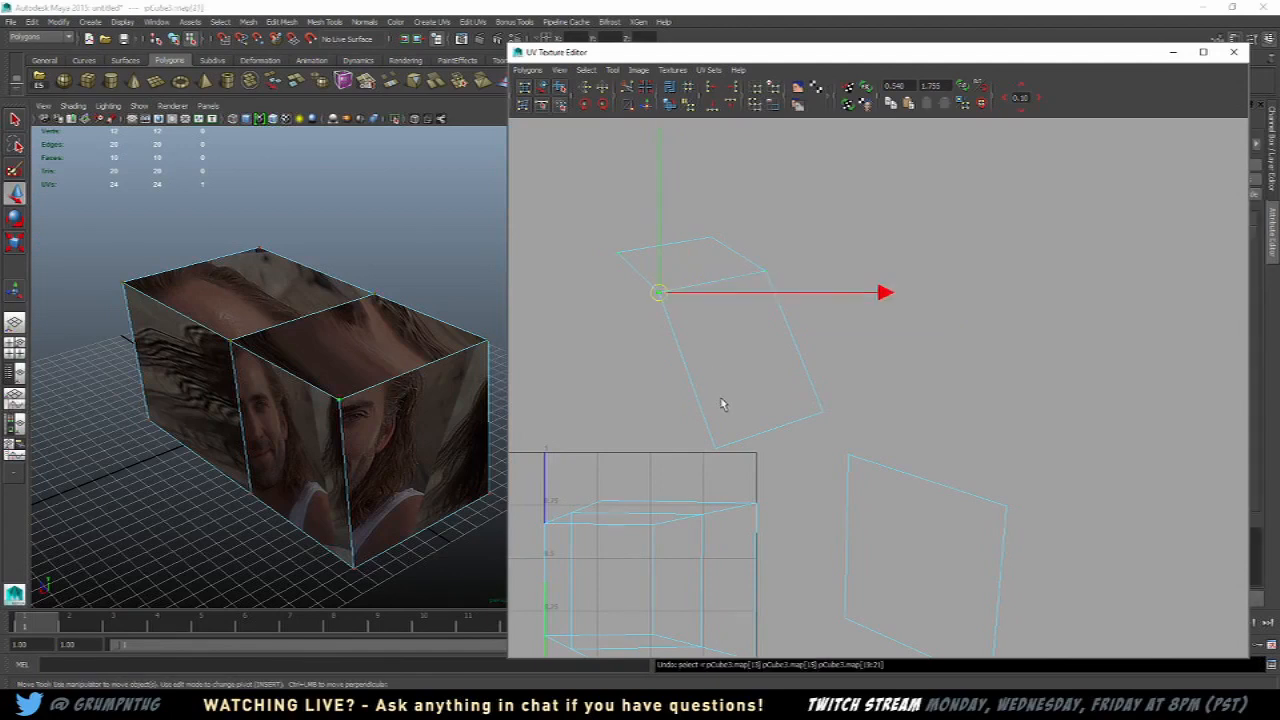
# Step: Reselect the joined cubes in object mode and select the four UVs of the end-face shell
pyautogui.keyDown('alt'); pyautogui.moveTo(190, 250); pyautogui.dragTo(357, 335); pyautogui.keyUp('alt')
pyautogui.keyDown('alt'); pyautogui.moveTo(358, 336); pyautogui.dragTo(339, 334, button='middle'); pyautogui.keyUp('alt')
pyautogui.moveTo(342, 319); pyautogui.dragTo(390, 296, button='right')
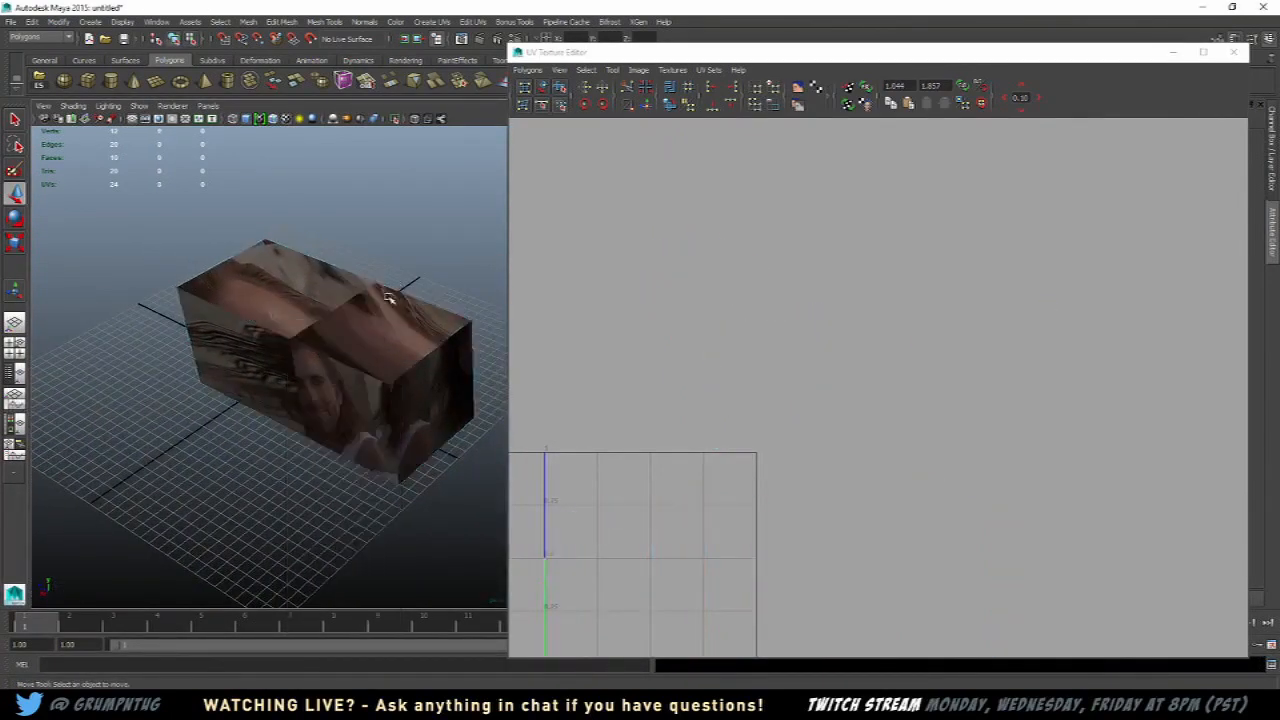
pyautogui.click(365, 338)
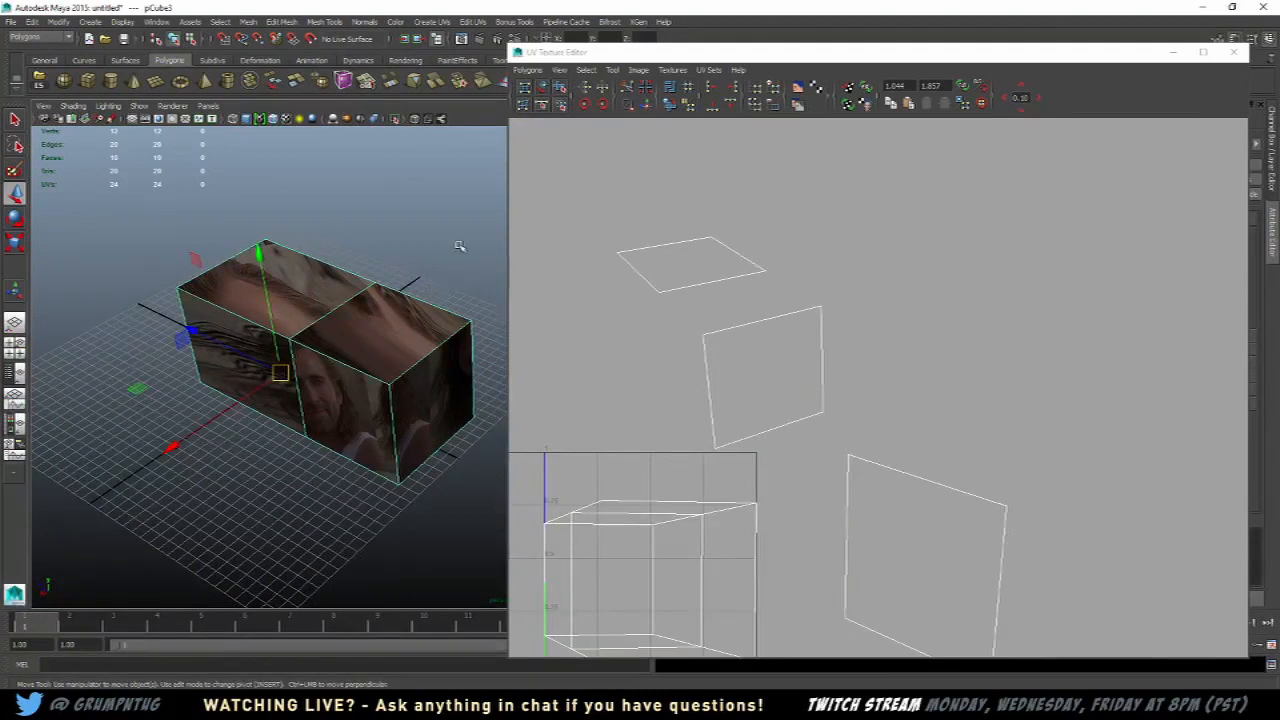
pyautogui.keyDown('alt'); pyautogui.moveTo(958, 323); pyautogui.dragTo(1056, 288, button='middle'); pyautogui.keyUp('alt')
pyautogui.keyDown('alt'); pyautogui.moveTo(551, 288); pyautogui.dragTo(690, 287, button='middle'); pyautogui.keyUp('alt')
pyautogui.moveTo(690, 287); pyautogui.dragTo(737, 274, button='right')
pyautogui.keyDown('alt'); pyautogui.moveTo(737, 274); pyautogui.dragTo(717, 321, button='middle'); pyautogui.keyUp('alt')
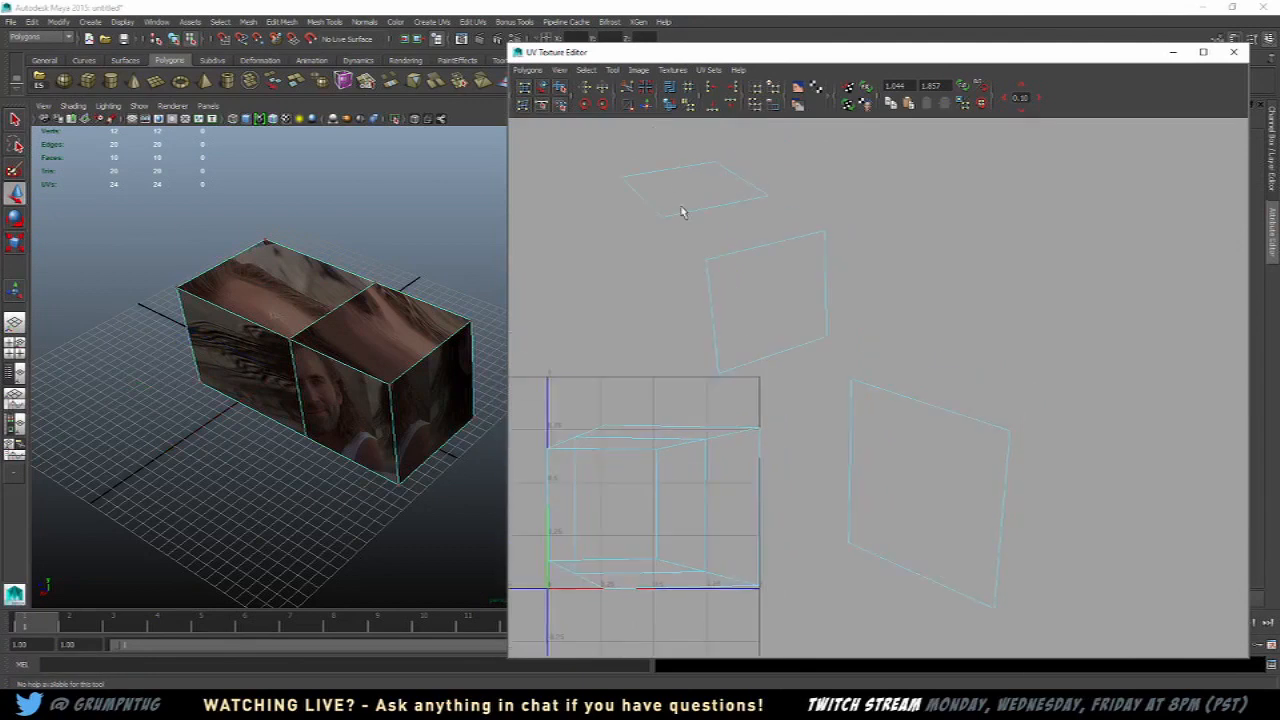
pyautogui.moveTo(680, 209); pyautogui.dragTo(838, 390)
pyautogui.keyDown('alt'); pyautogui.moveTo(826, 280); pyautogui.dragTo(826, 324, button='middle'); pyautogui.keyUp('alt')
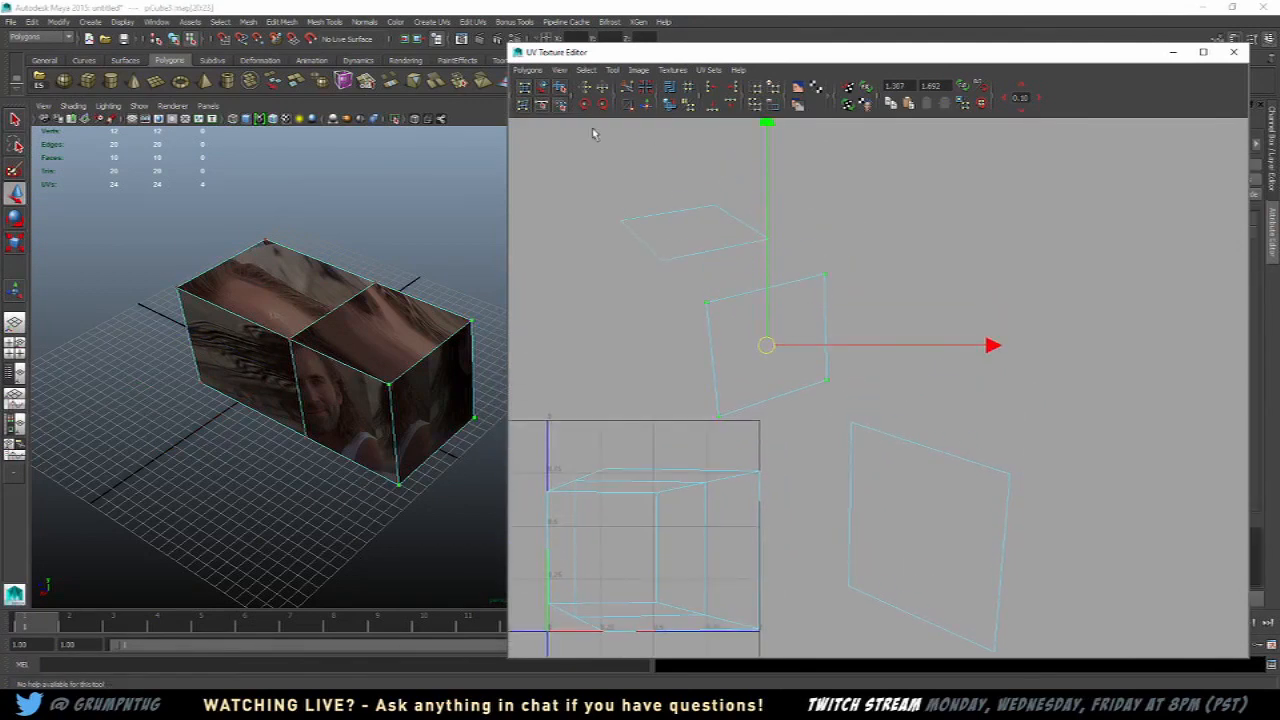
# Step: Flip the end-face shell's UVs repeatedly in the U direction and then in the V direction
pyautogui.click(585, 89)
pyautogui.click(585, 89)
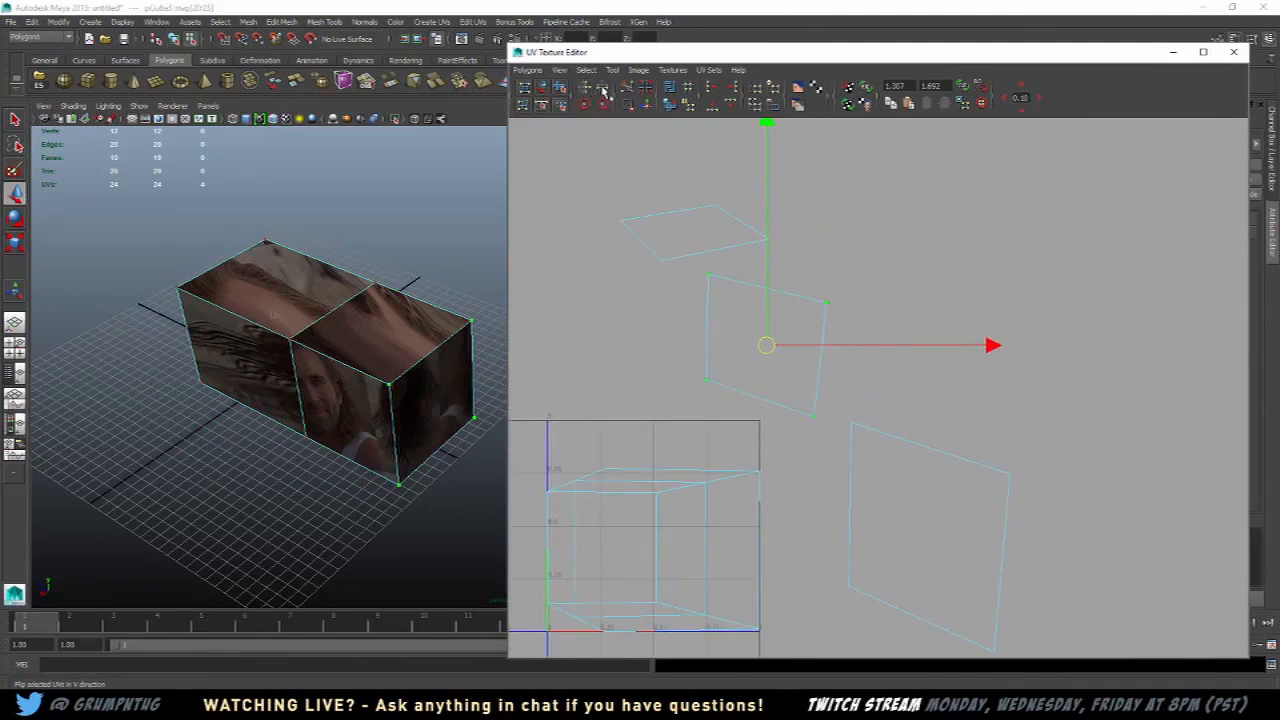
pyautogui.click(603, 89)
pyautogui.click(603, 89)
pyautogui.click(603, 89)
# Step: Rotate the end-face shell's UVs repeatedly, clockwise and counterclockwise, in 45-degree increments
pyautogui.click(603, 104)
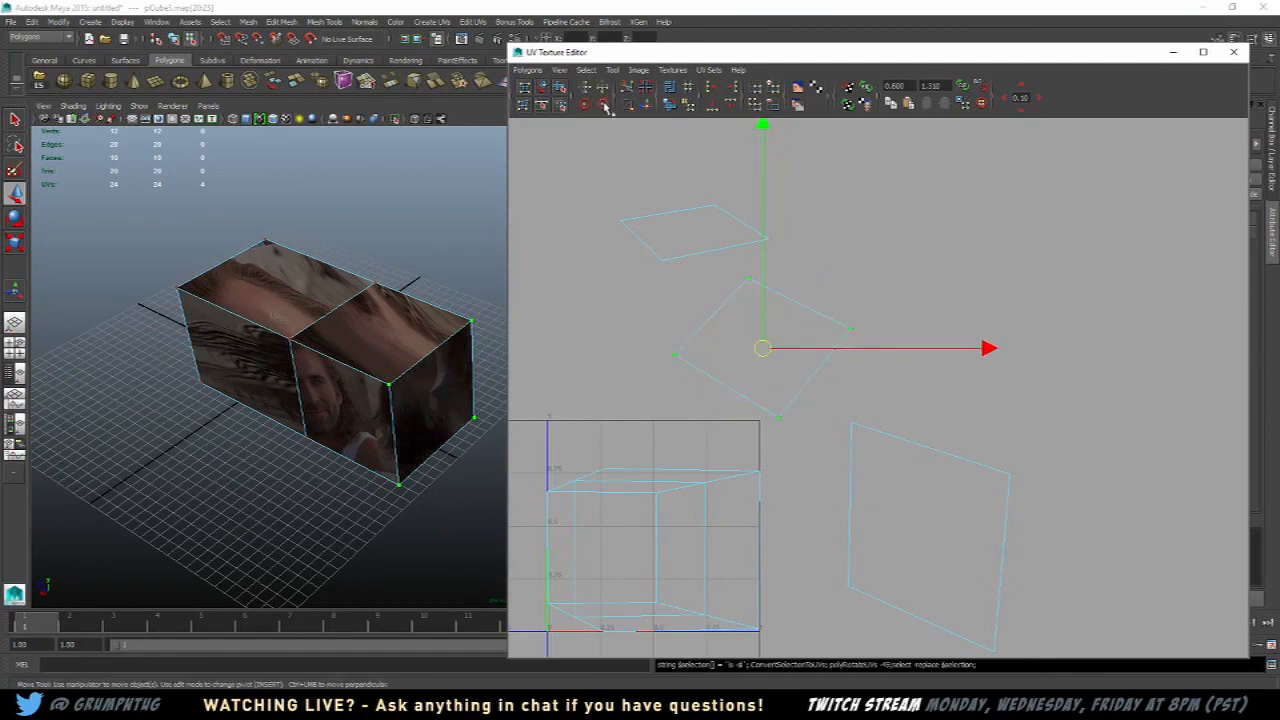
pyautogui.click(603, 104)
pyautogui.click(603, 104)
pyautogui.click(603, 104)
pyautogui.click(603, 104)
pyautogui.click(587, 105)
pyautogui.click(587, 105)
pyautogui.click(587, 105)
pyautogui.click(587, 105)
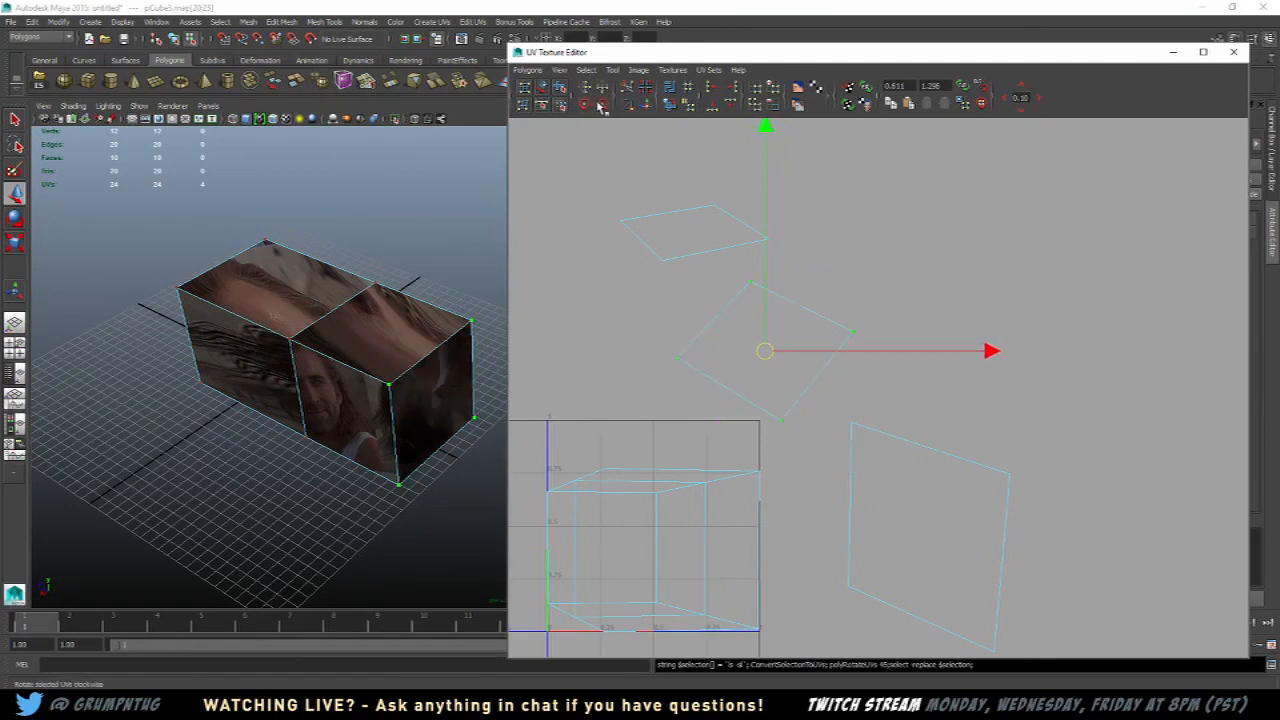
pyautogui.click(604, 105)
pyautogui.click(604, 105)
# Step: Align the end-face shell's left pair of UVs to the minimum U and its right pair to the maximum U
pyautogui.click(721, 291)
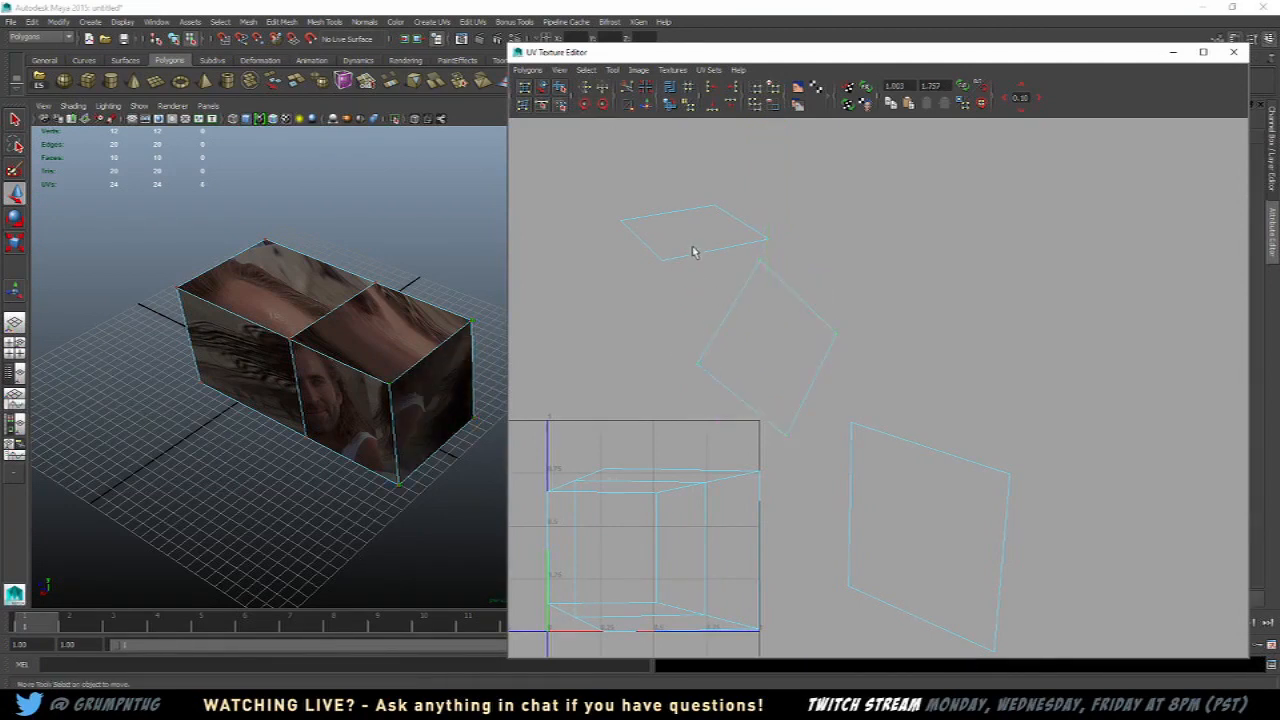
pyautogui.moveTo(691, 249); pyautogui.dragTo(769, 401)
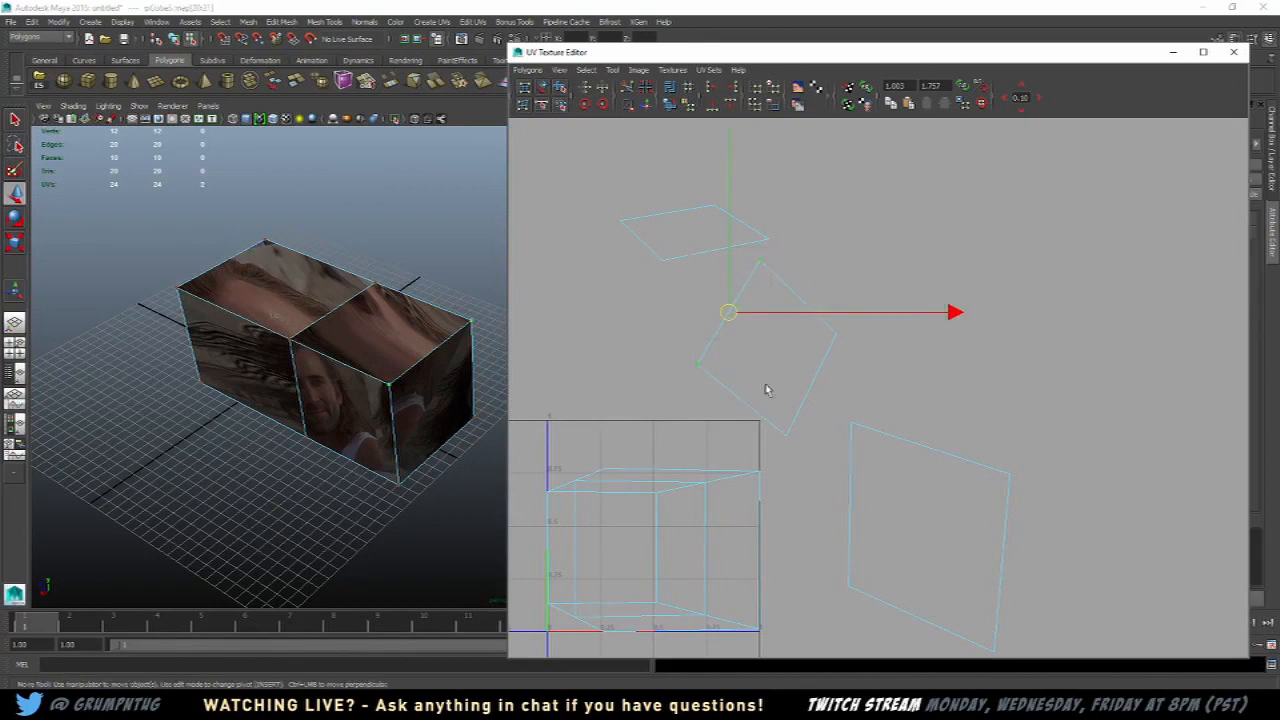
pyautogui.click(711, 87)
pyautogui.moveTo(767, 267); pyautogui.dragTo(842, 446)
pyautogui.click(731, 88)
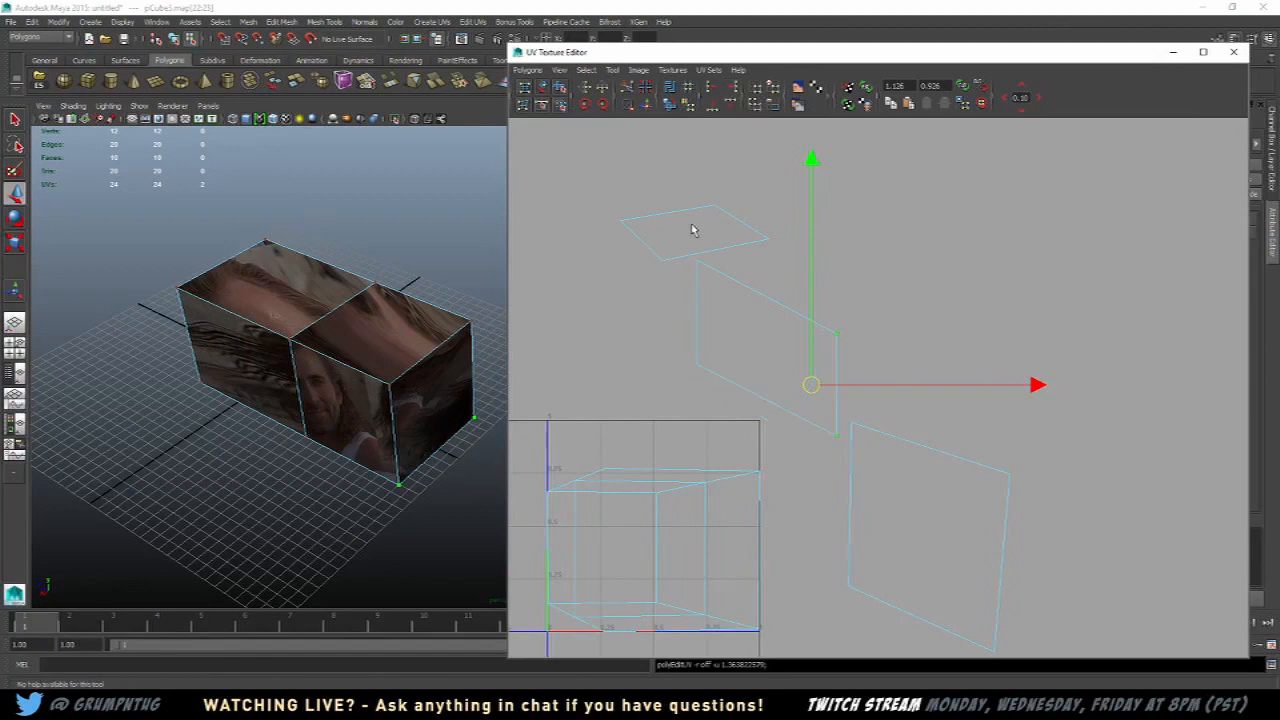
# Step: Align the end-face shell's upper pair of UVs to the maximum V and its lower pair to the minimum V
pyautogui.moveTo(677, 250); pyautogui.dragTo(717, 279)
pyautogui.keyDown('shift'); pyautogui.moveTo(817, 294); pyautogui.dragTo(862, 353); pyautogui.keyUp('shift')
pyautogui.click(731, 104)
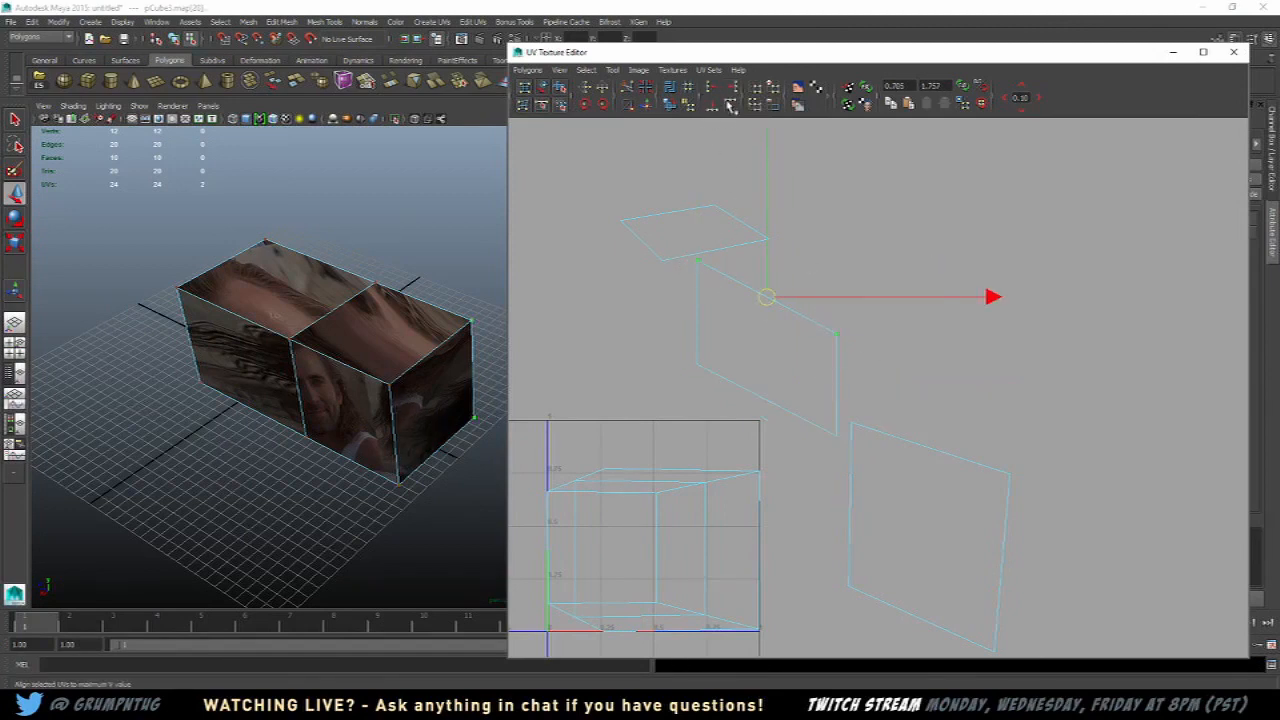
pyautogui.moveTo(660, 323); pyautogui.dragTo(846, 458)
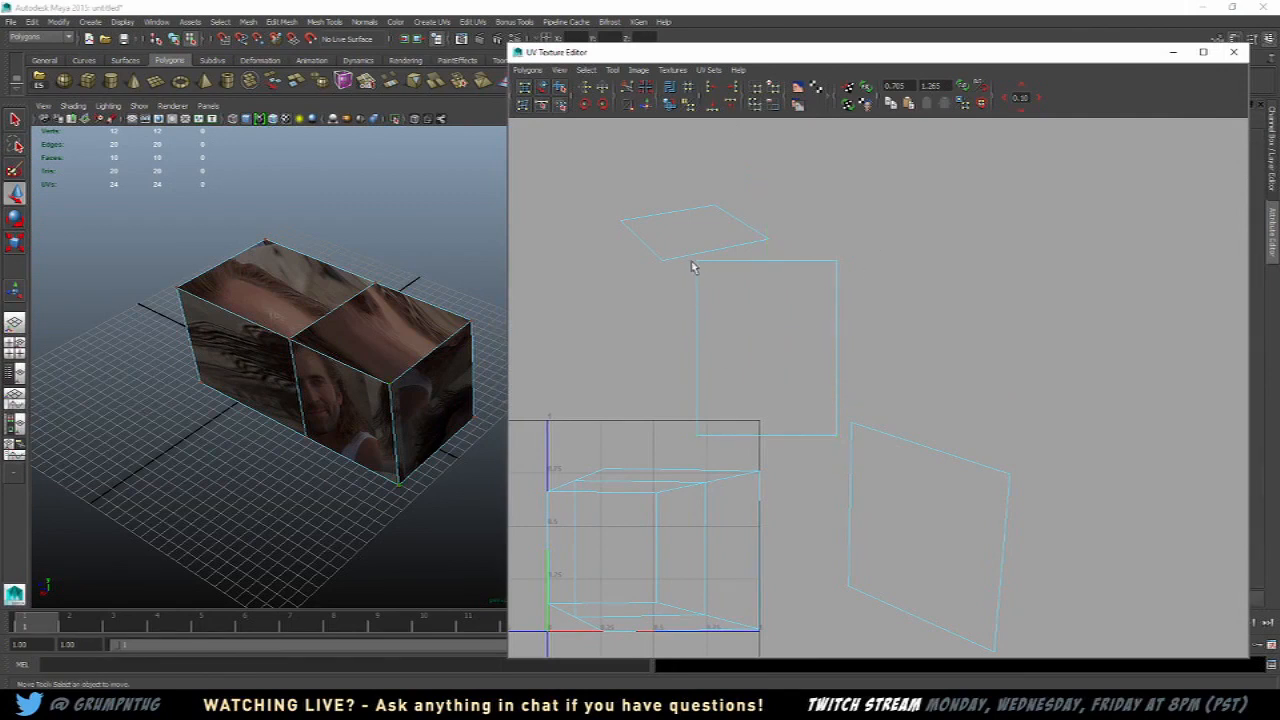
# Step: Move the squared end-face shell up and to the right of the top-face shell, and reposition the UV Texture Editor window
pyautogui.moveTo(692, 262); pyautogui.dragTo(840, 459)
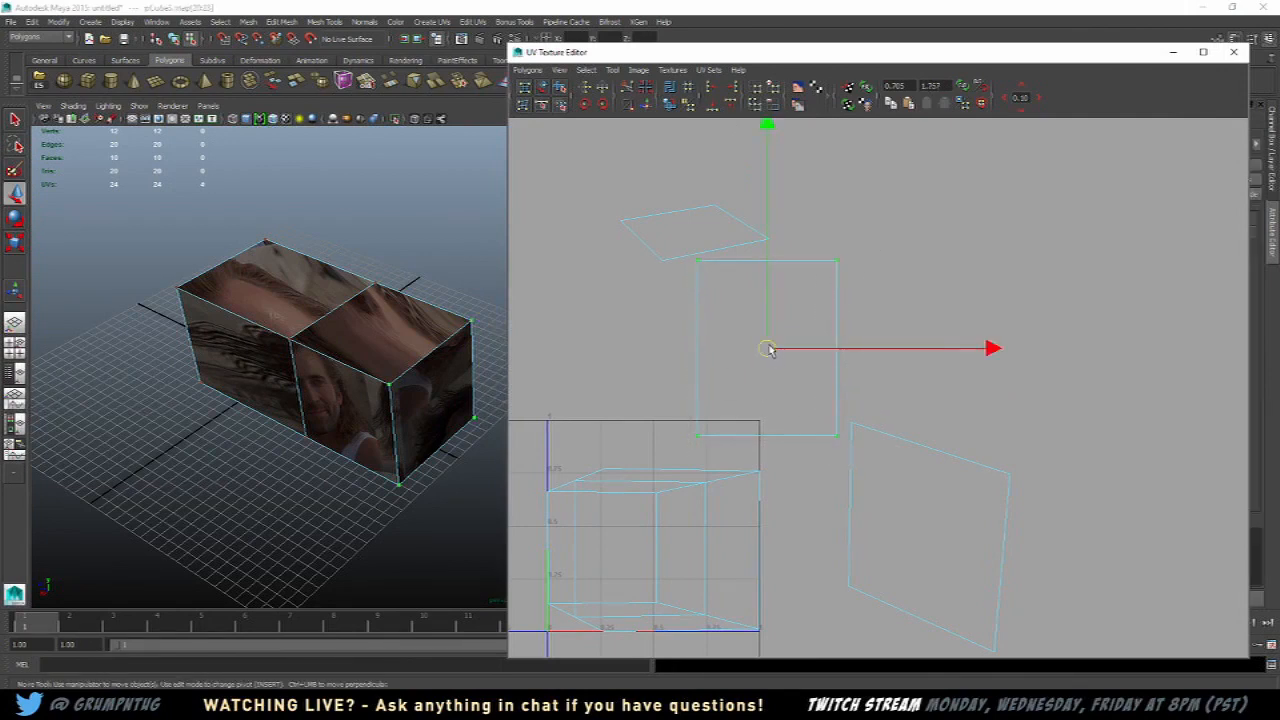
pyautogui.moveTo(771, 346); pyautogui.dragTo(940, 281)
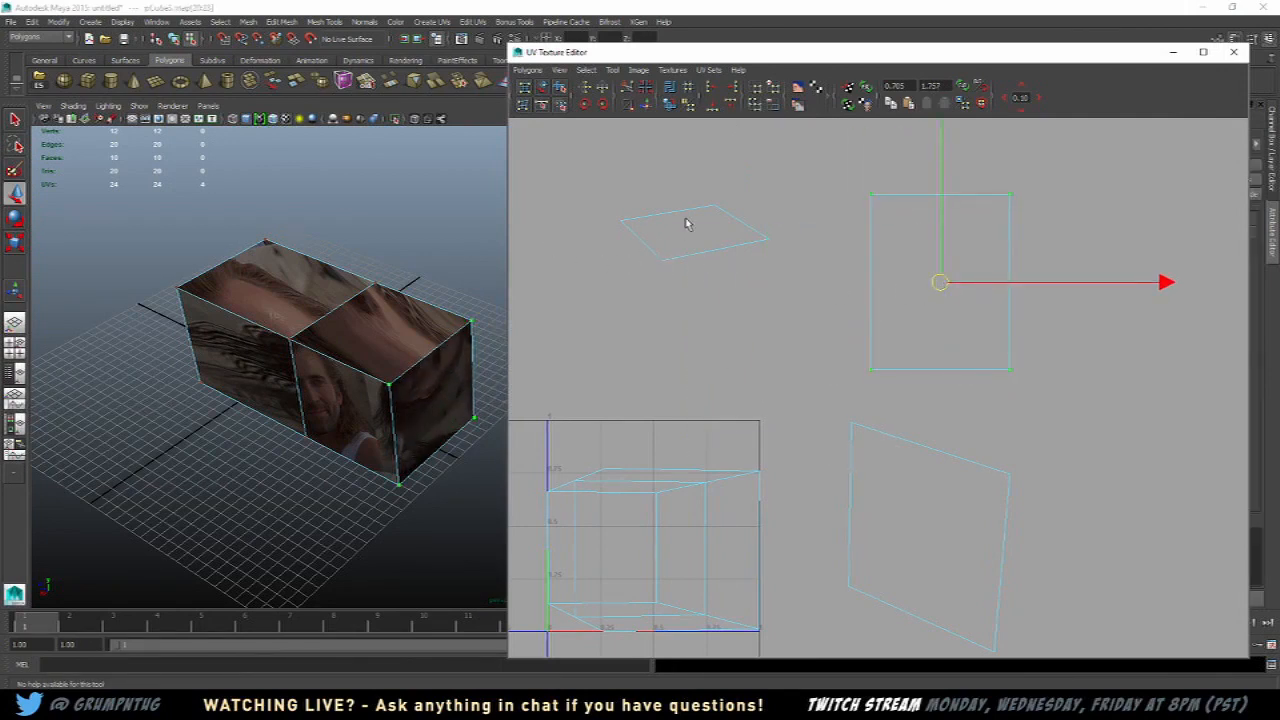
pyautogui.keyDown('alt'); pyautogui.moveTo(689, 225); pyautogui.dragTo(731, 274, button='middle'); pyautogui.keyUp('alt')
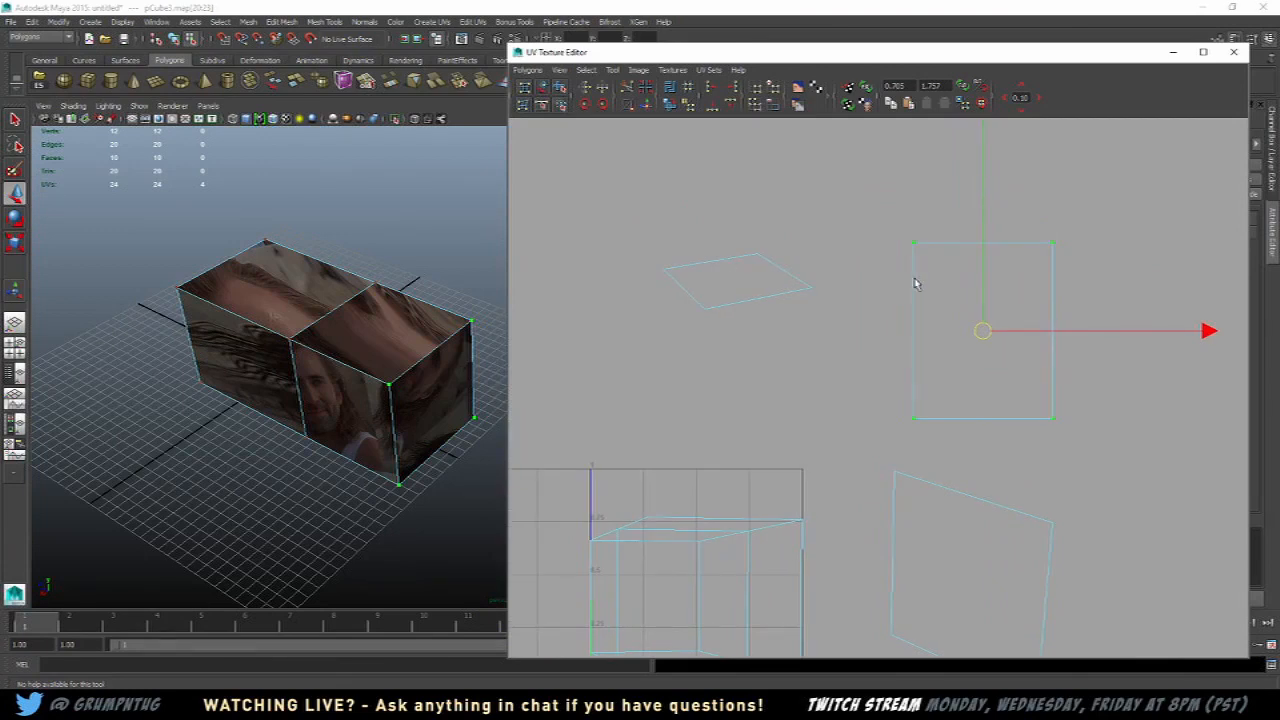
pyautogui.keyDown('alt'); pyautogui.moveTo(374, 366); pyautogui.dragTo(351, 346); pyautogui.keyUp('alt')
pyautogui.keyDown('alt'); pyautogui.moveTo(476, 377); pyautogui.dragTo(385, 345); pyautogui.keyUp('alt')
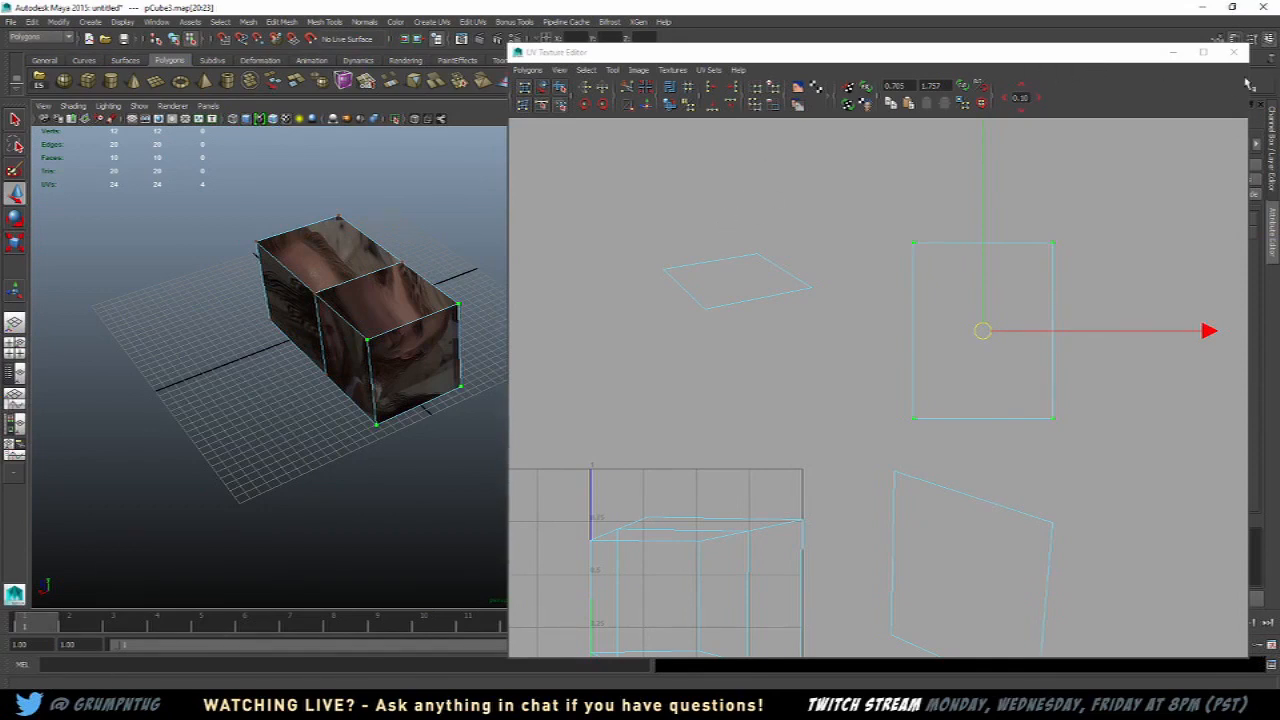
pyautogui.moveTo(1064, 56); pyautogui.dragTo(915, 35)
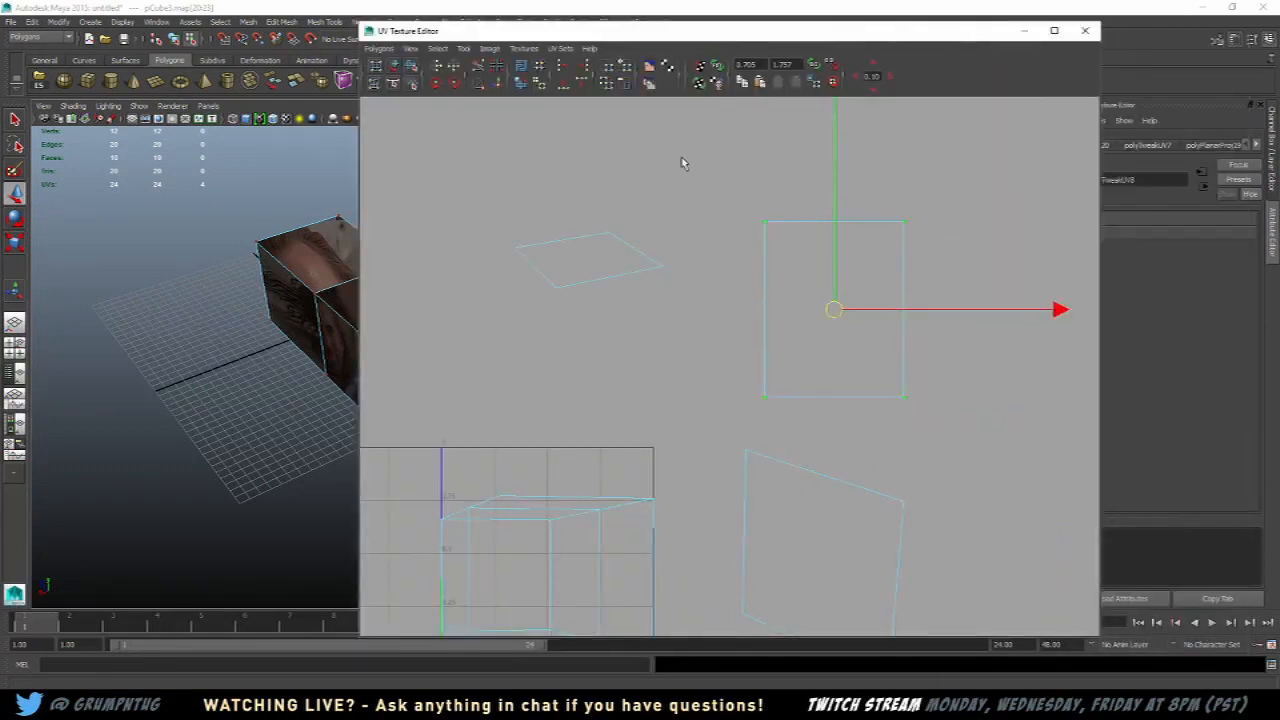